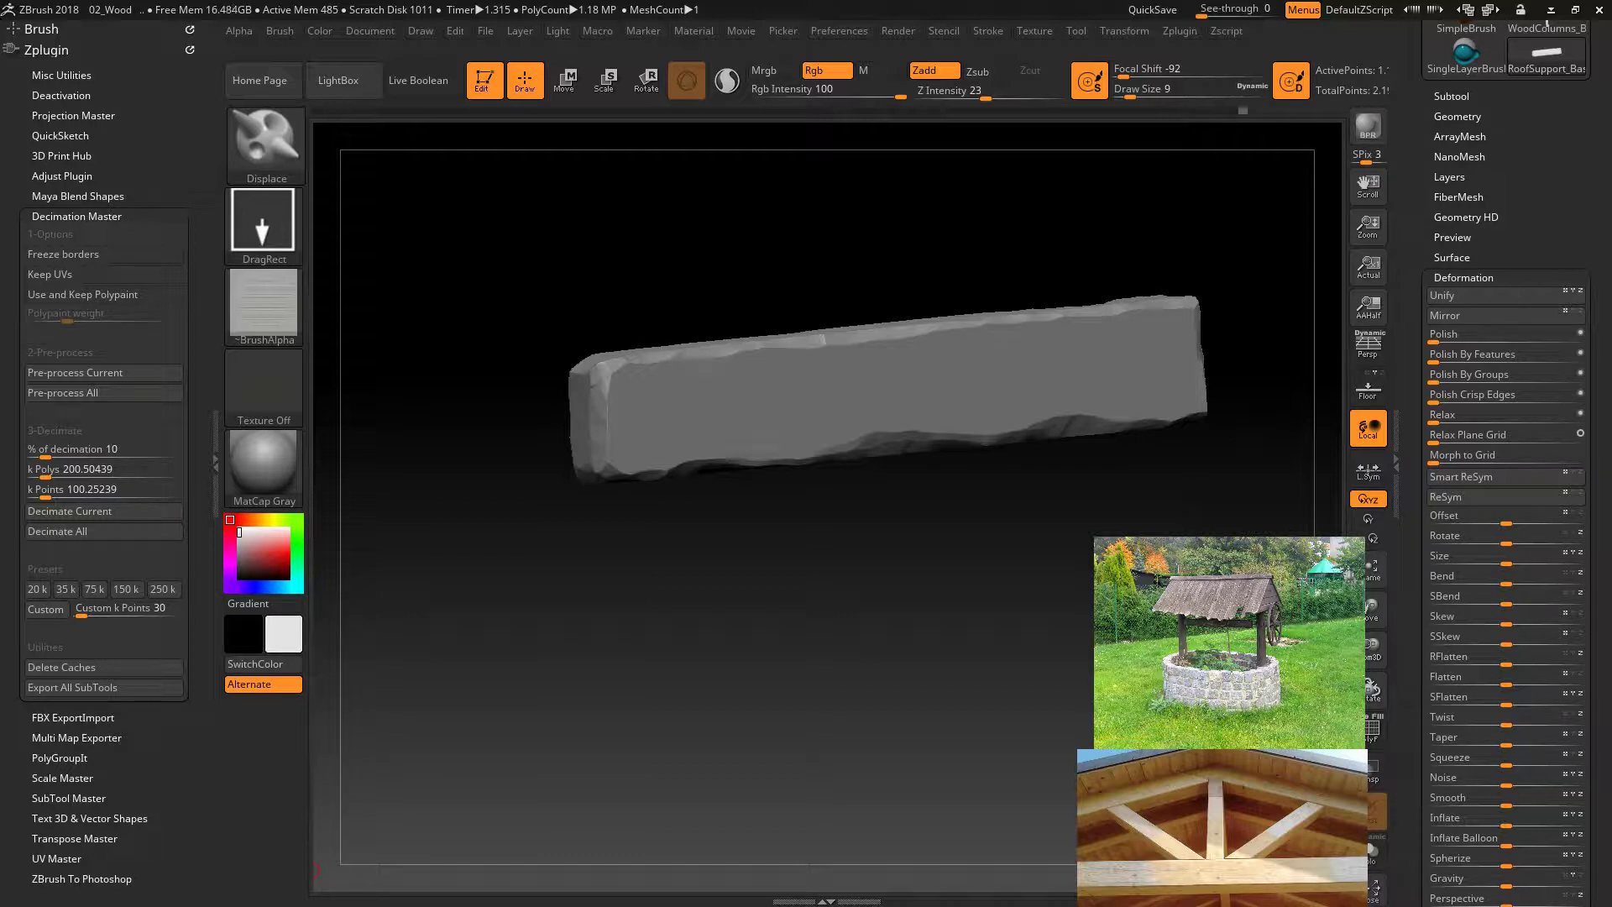
# Switch to Blender and examine the well model, its stone ring, wooden columns, roof and roof supports from several sides.
pyautogui.moveTo(956, 538); pyautogui.dragTo(1001, 667)
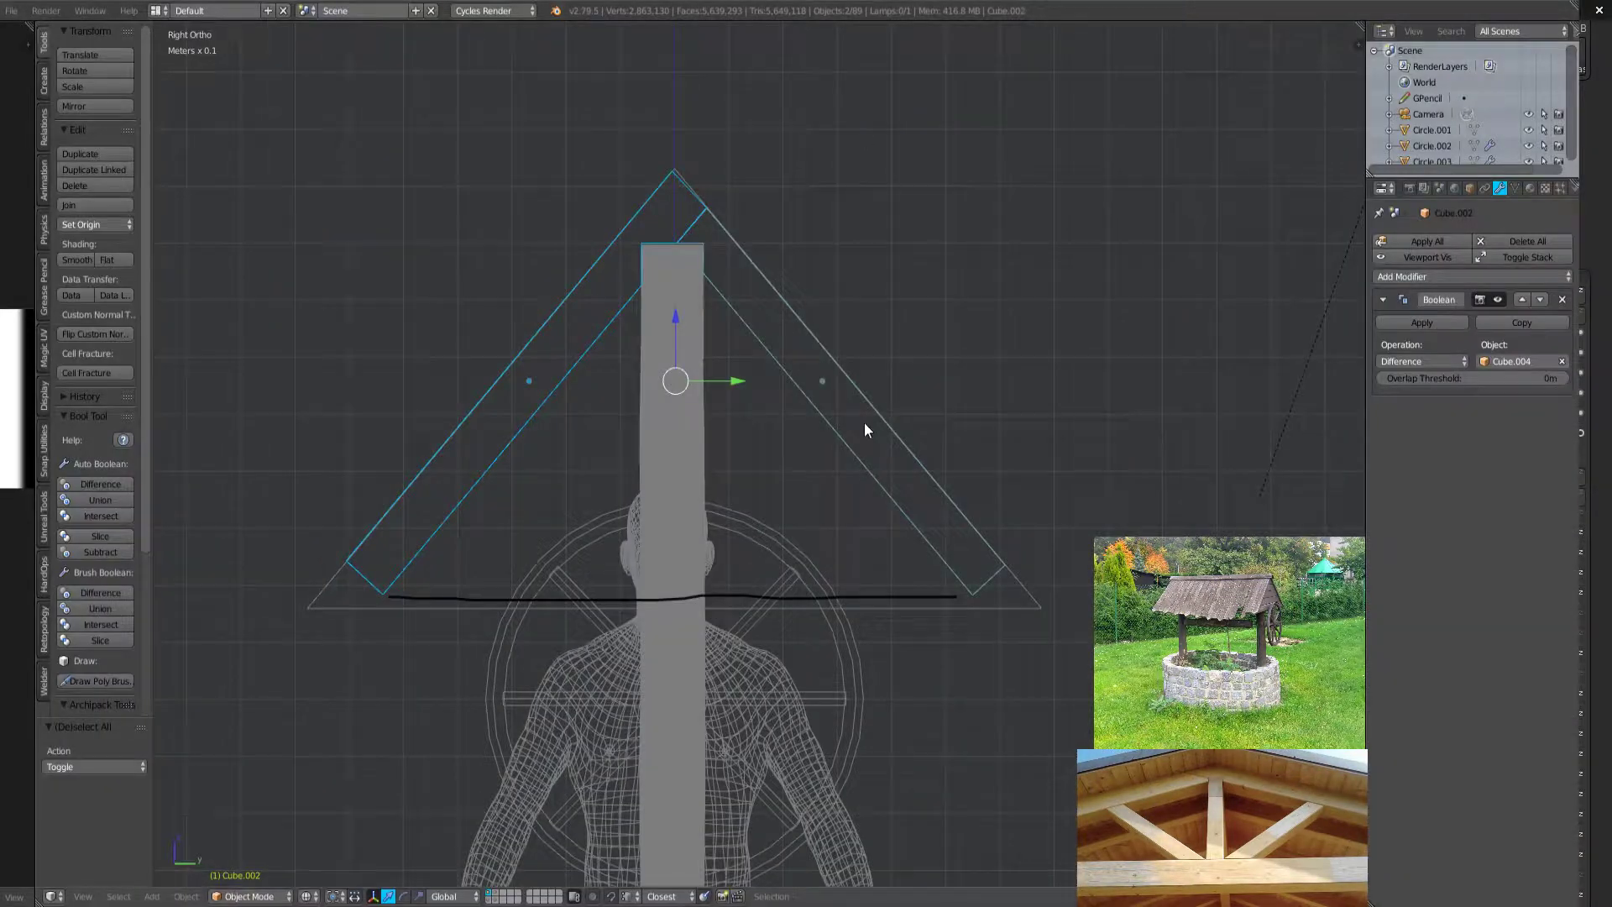
pyautogui.moveTo(864, 421); pyautogui.dragTo(561, 586, button='middle')
pyautogui.scroll(-3, 1007, 546)
pyautogui.press('a')
pyautogui.press('a')
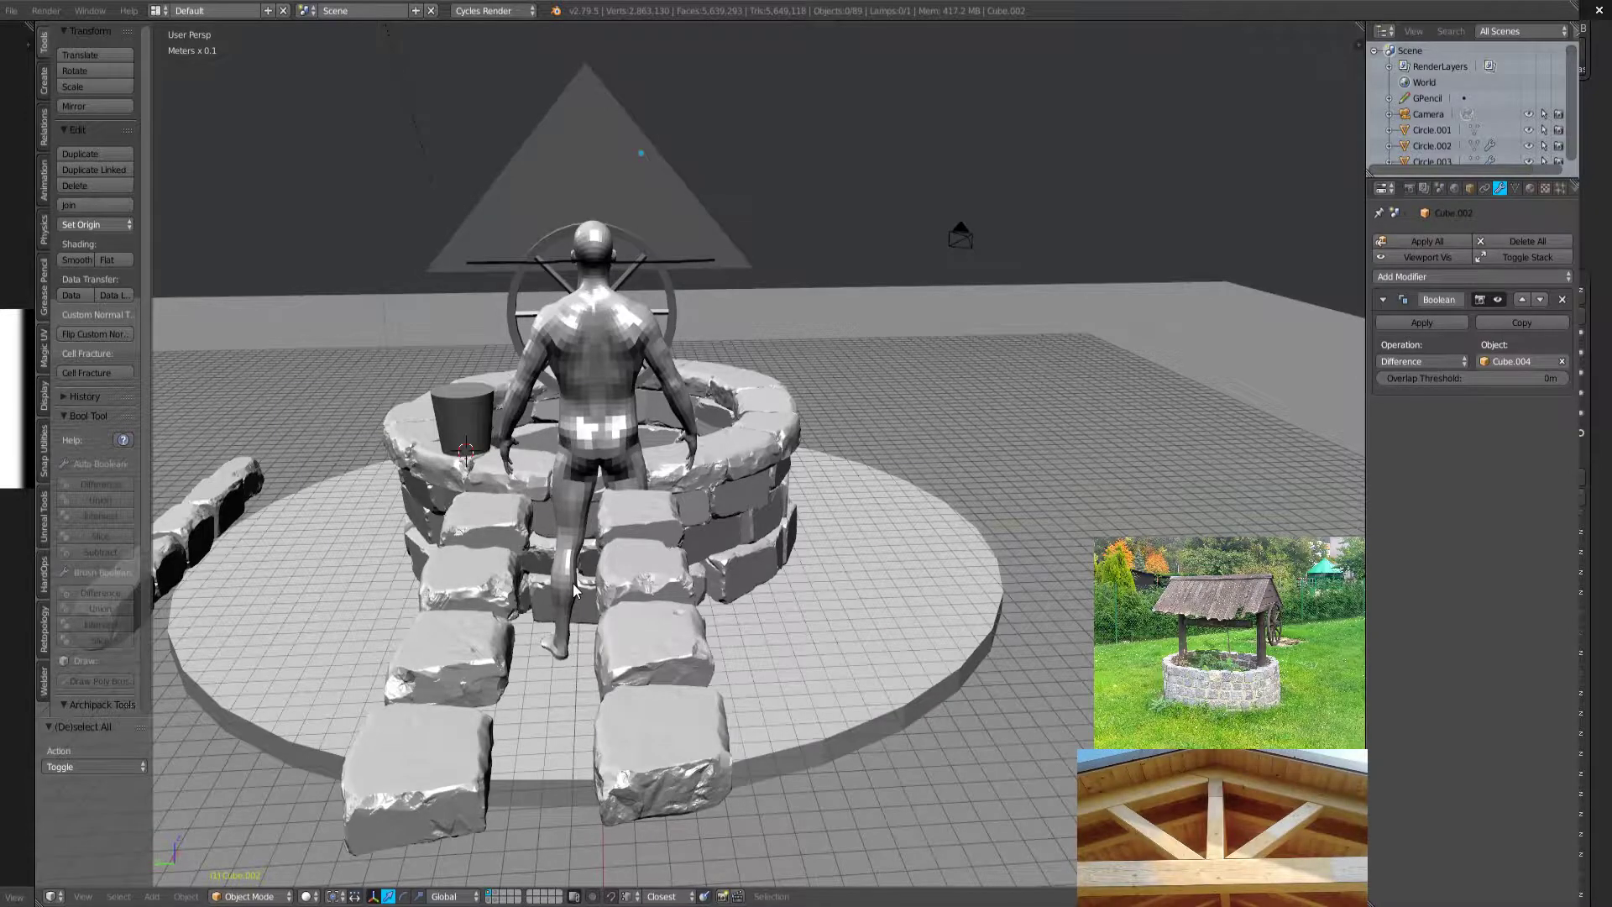
pyautogui.moveTo(574, 590); pyautogui.dragTo(651, 481, button='middle')
pyautogui.rightClick(655, 453)
pyautogui.scroll(-6, 655, 454)
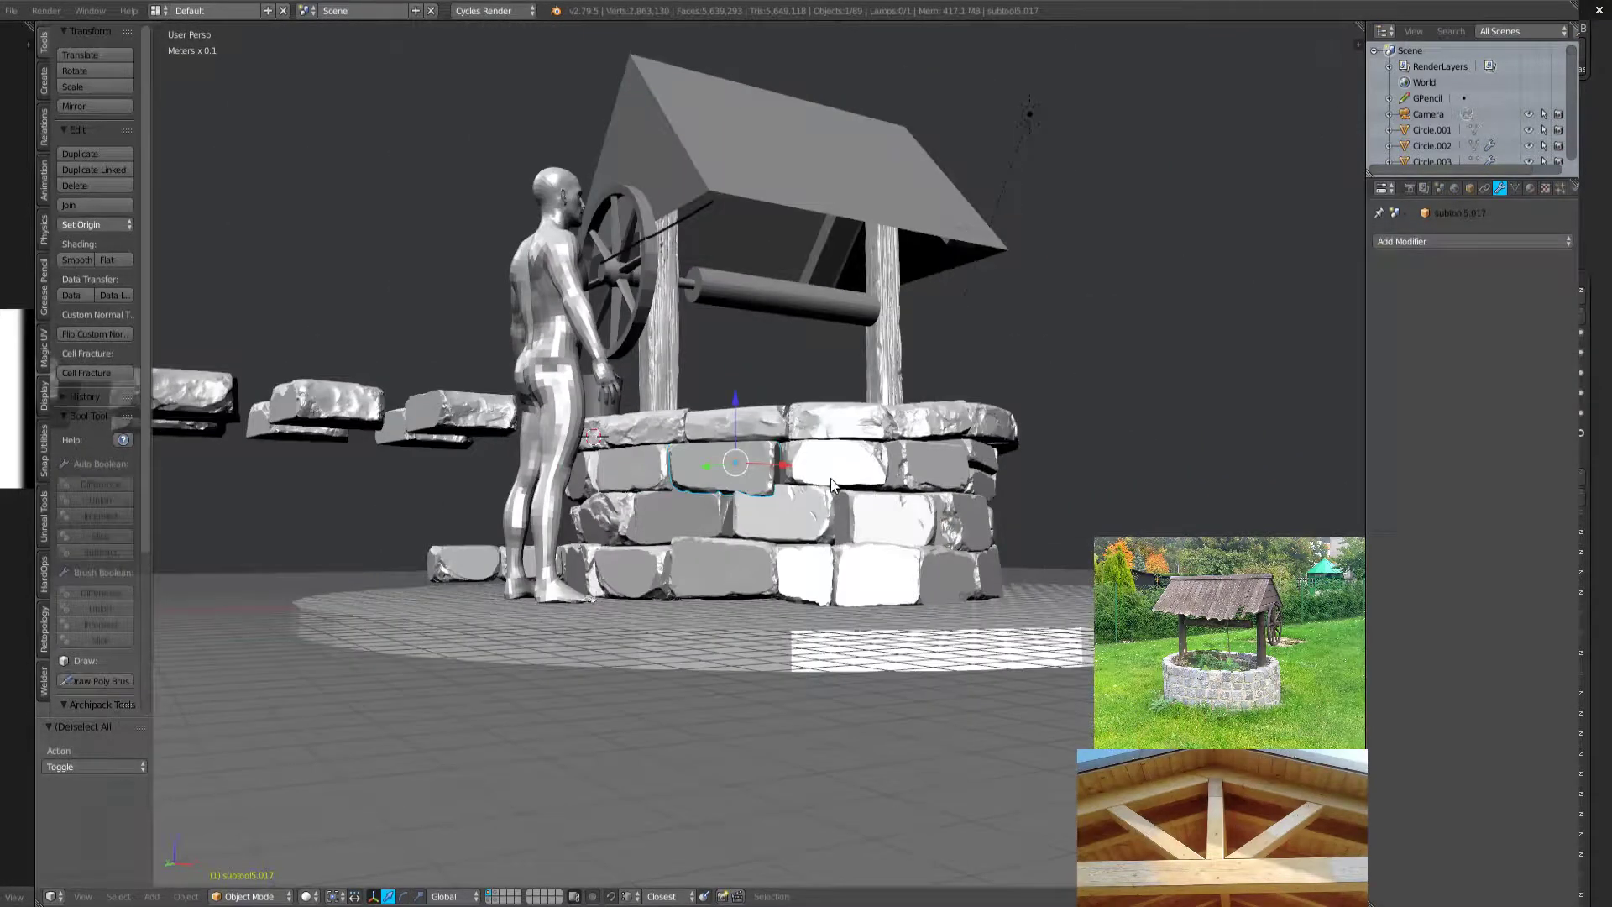
pyautogui.scroll(-4, 814, 484)
pyautogui.moveTo(919, 456); pyautogui.dragTo(495, 557, button='middle')
pyautogui.scroll(4, 863, 572)
pyautogui.moveTo(1125, 567); pyautogui.dragTo(818, 574, button='middle')
pyautogui.scroll(-4, 869, 573)
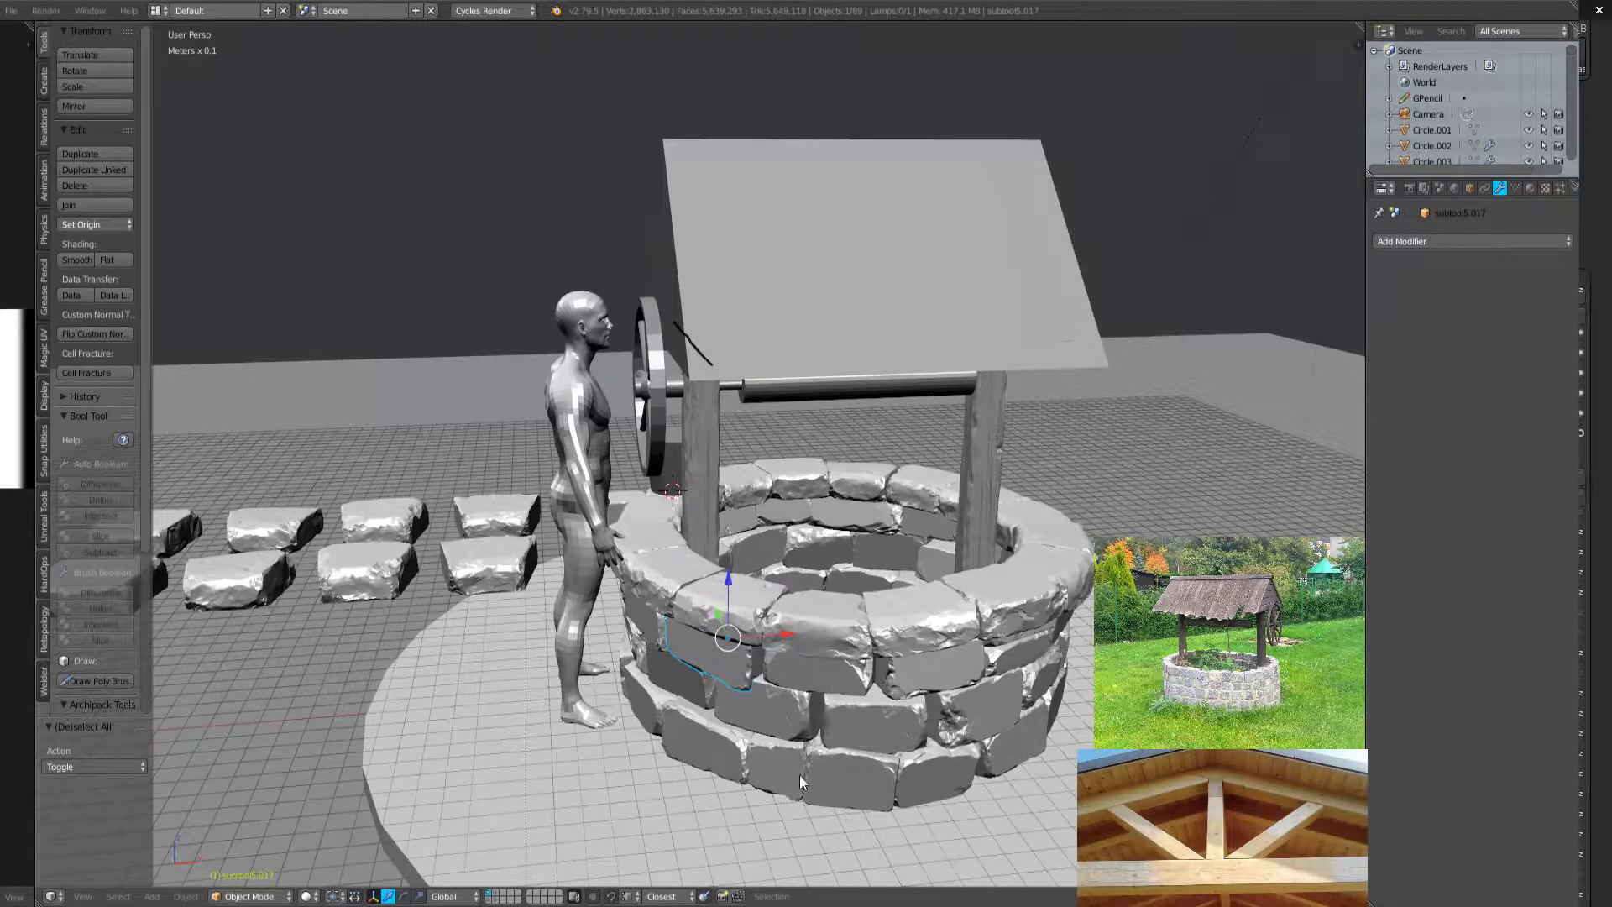
pyautogui.scroll(-3, 825, 571)
# Preview the well through the scene camera with Rendered viewport shading.
pyautogui.press('KP_0')
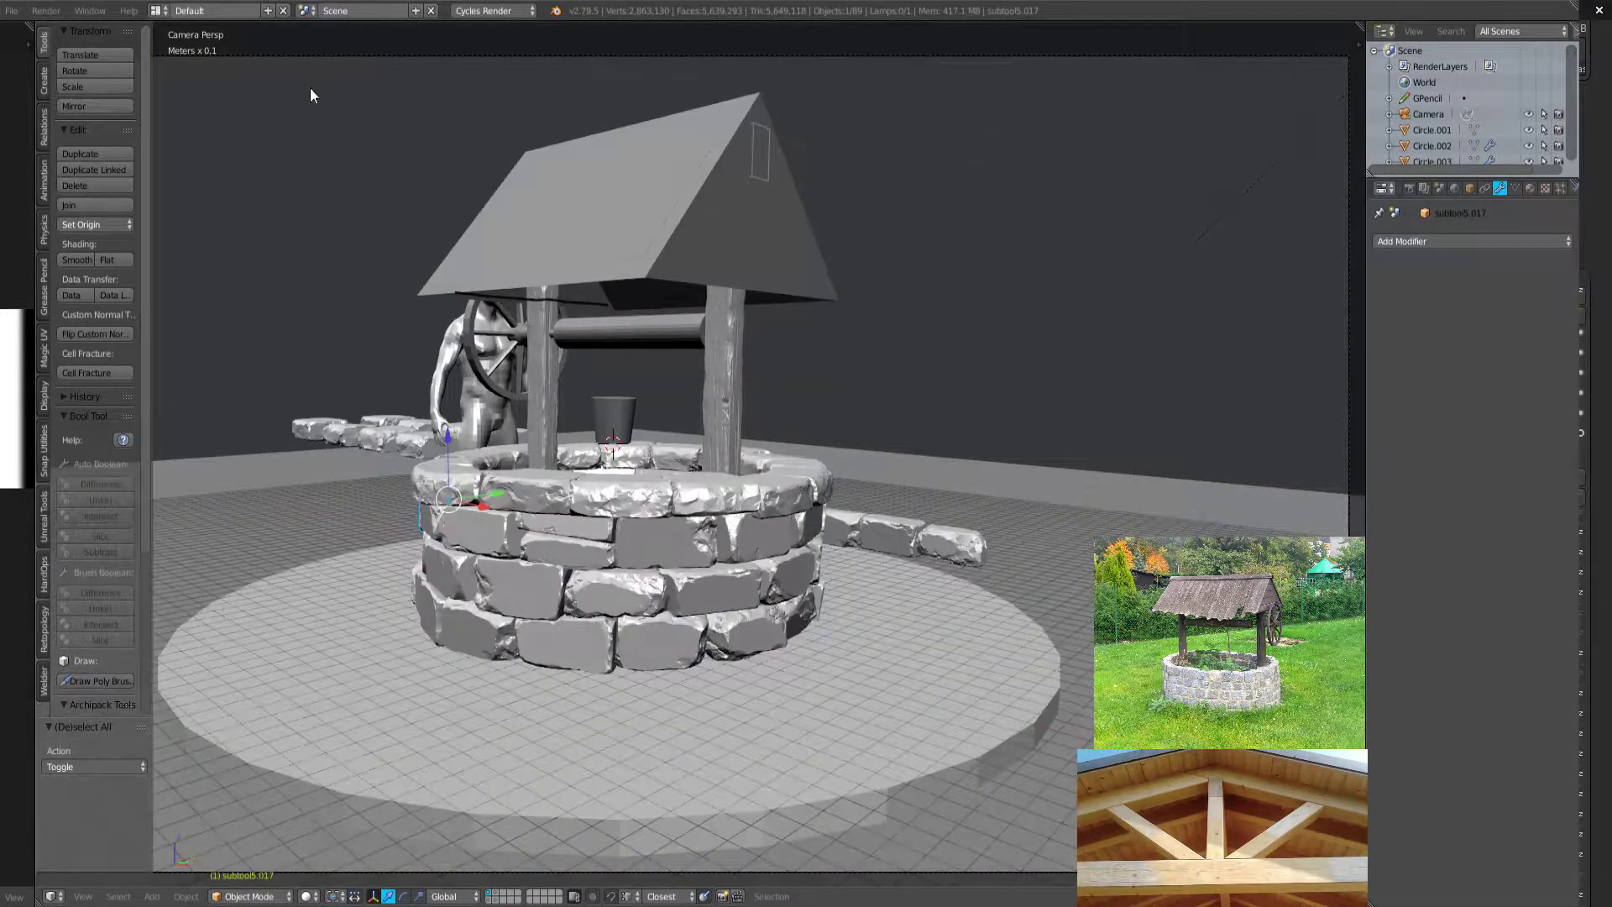
pyautogui.click(309, 896)
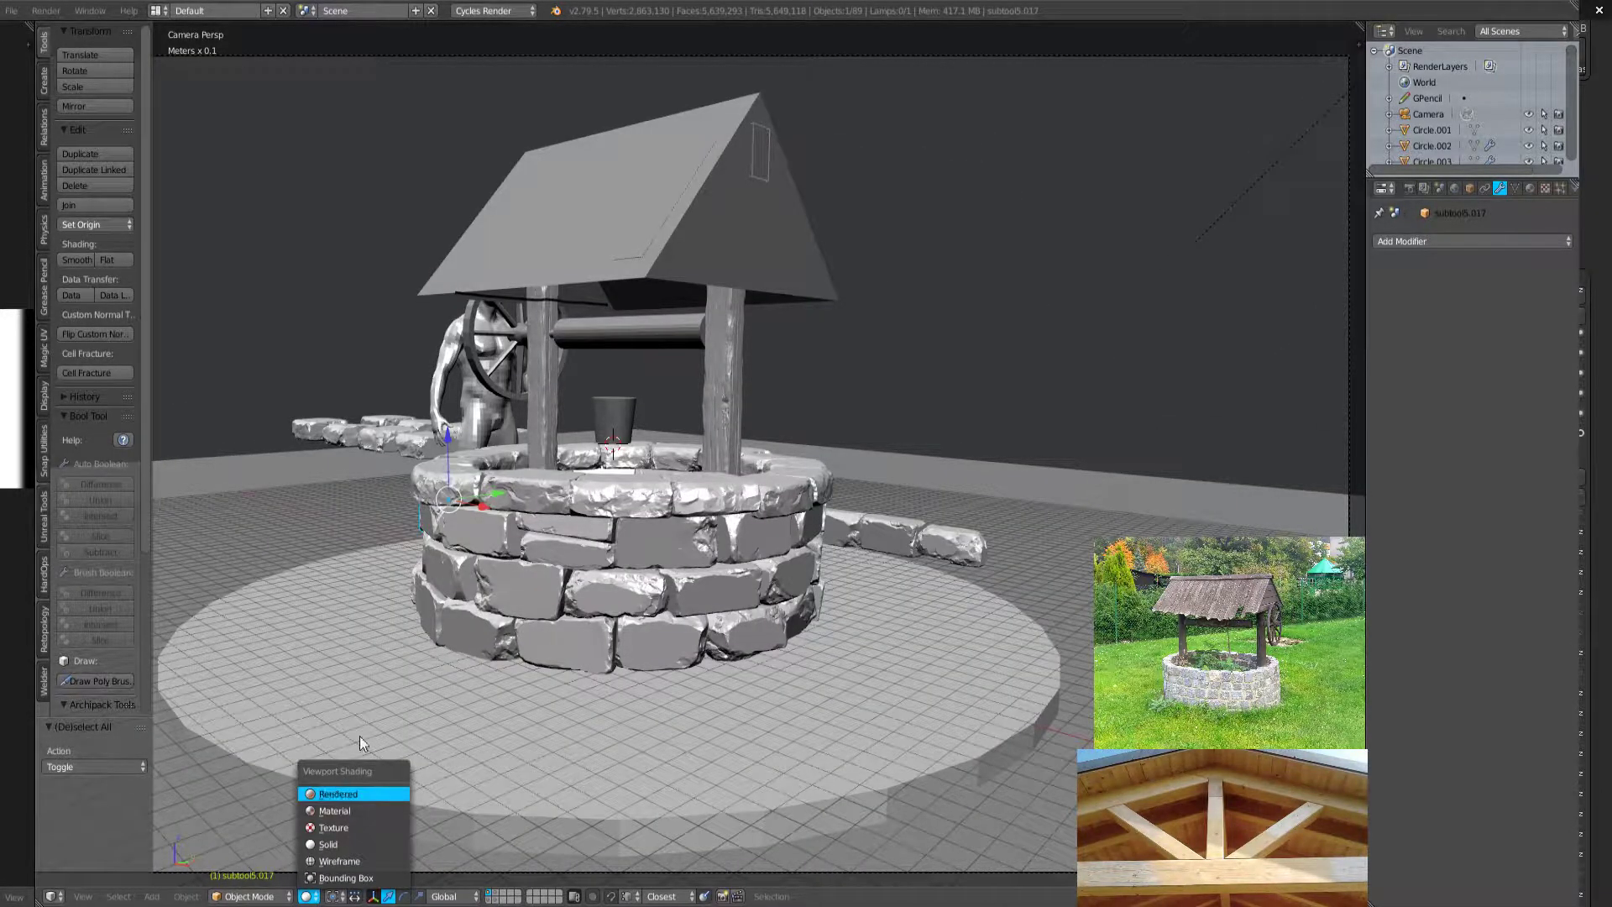
pyautogui.click(335, 794)
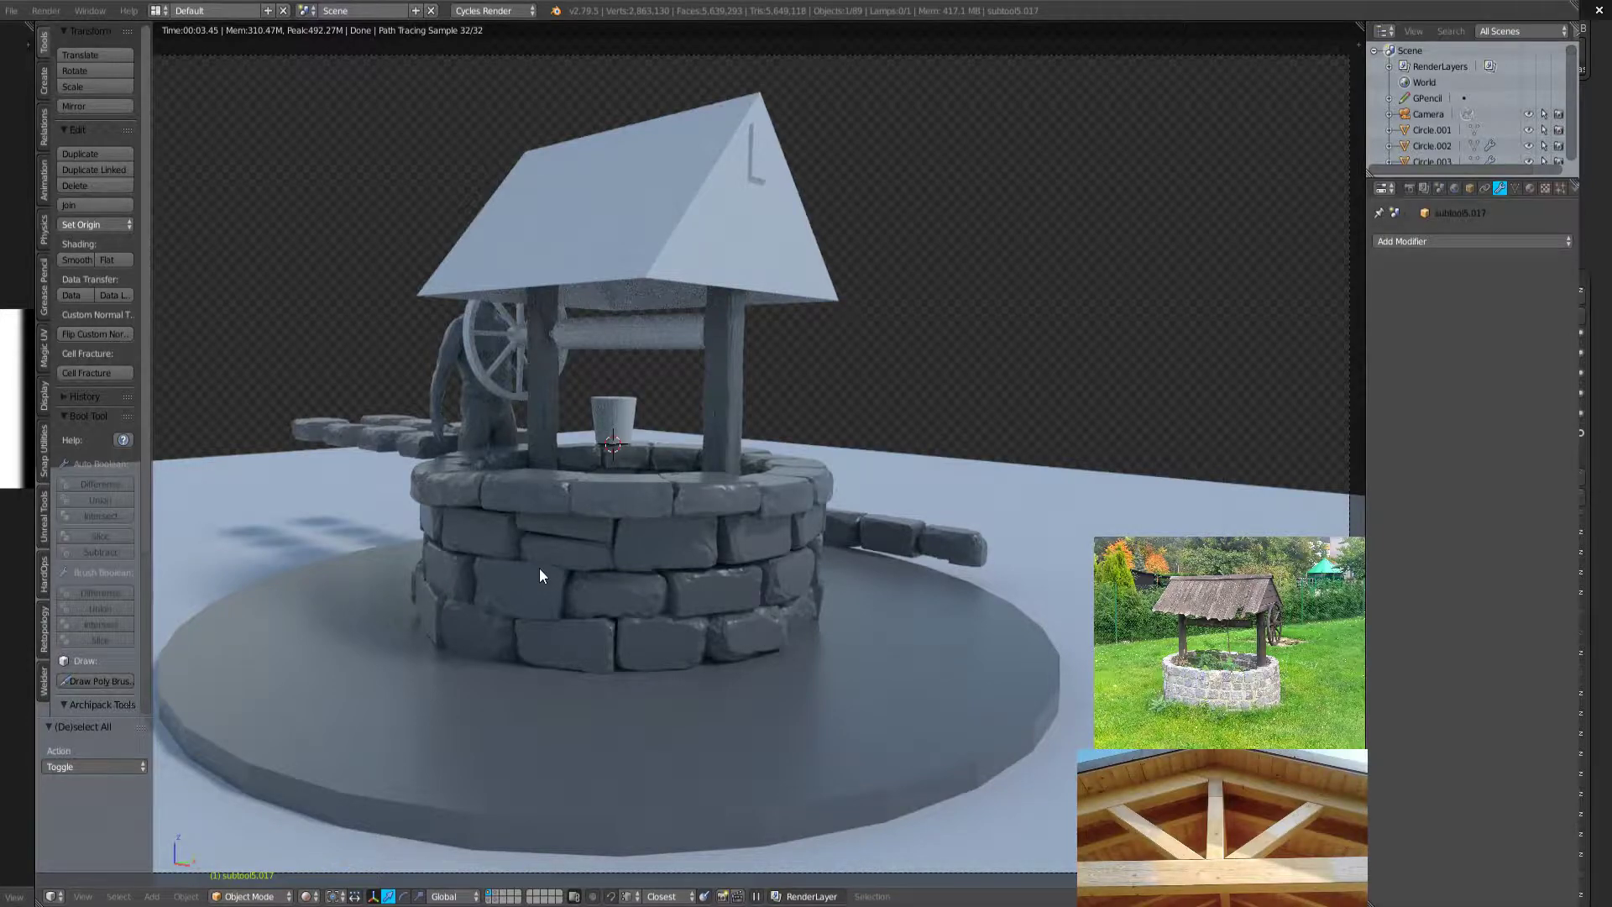
# Examine the rendered well from several angles, including the underside of the roof, the stonework and the bucket.
pyautogui.moveTo(539, 515); pyautogui.dragTo(811, 497, button='middle')
pyautogui.scroll(-1, 800, 503)
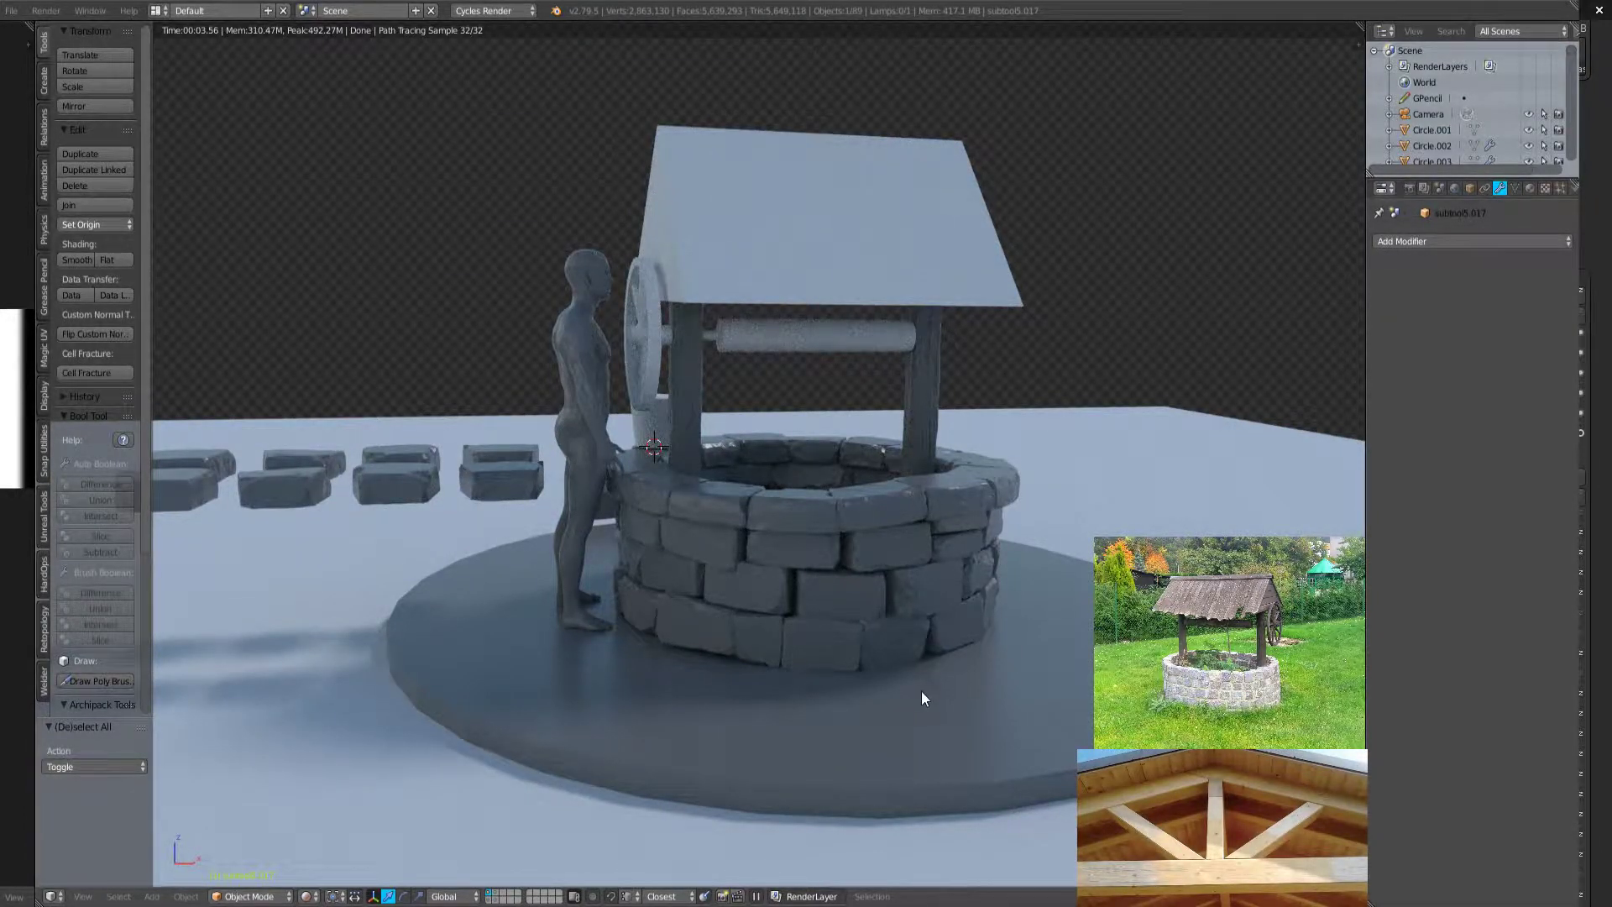
pyautogui.moveTo(949, 666); pyautogui.dragTo(813, 402, button='middle')
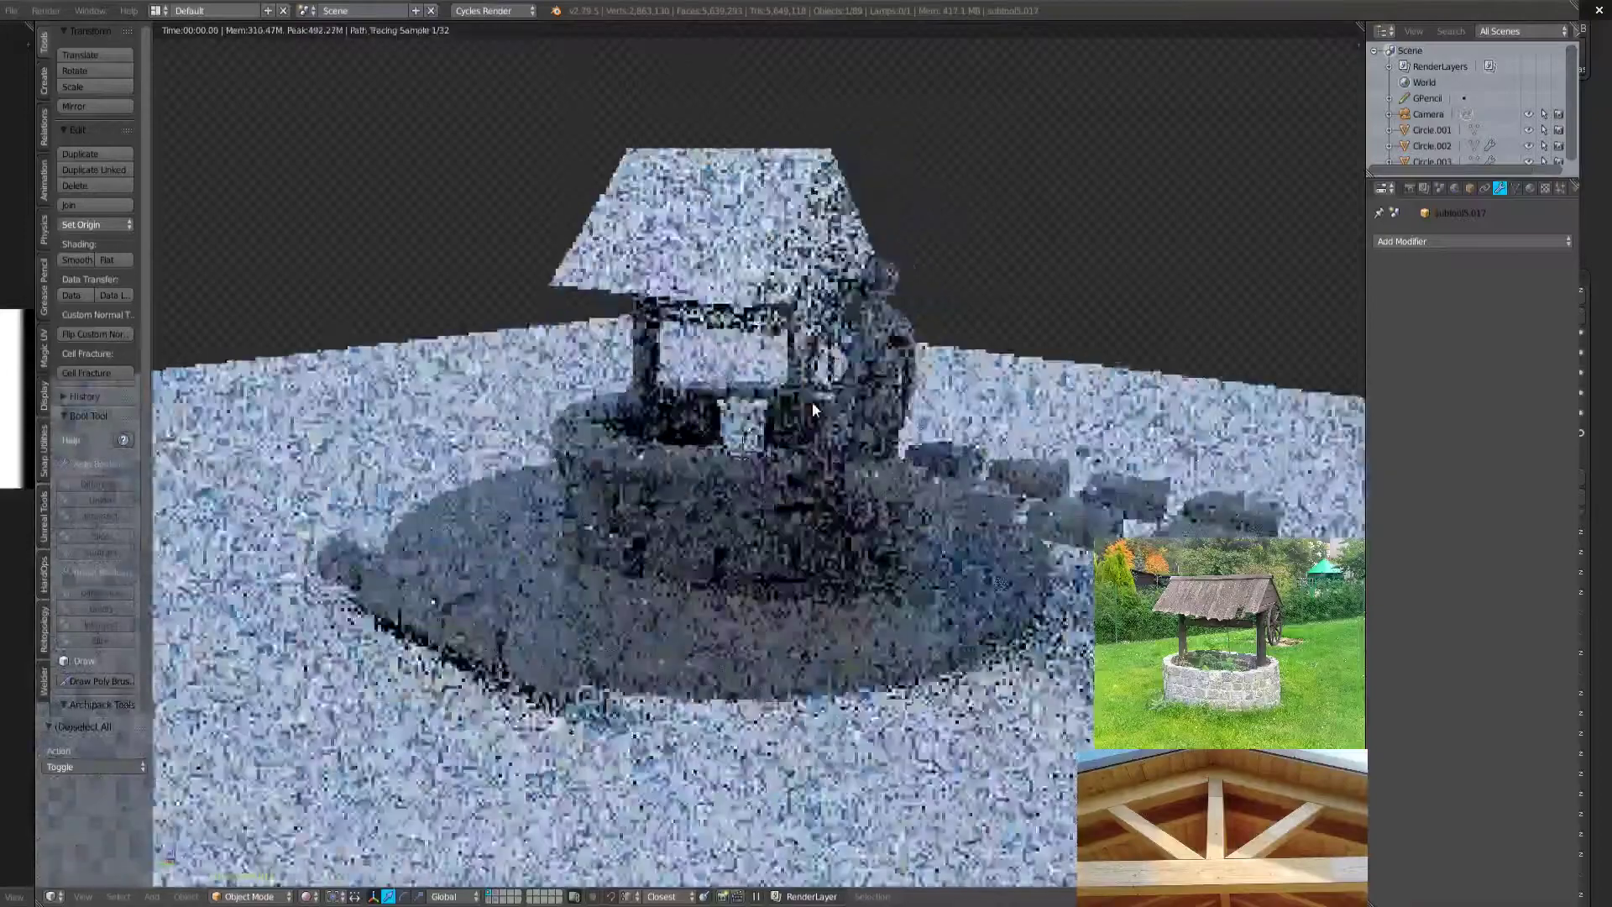
pyautogui.scroll(5, 812, 402)
pyautogui.moveTo(864, 554); pyautogui.dragTo(860, 481, button='middle')
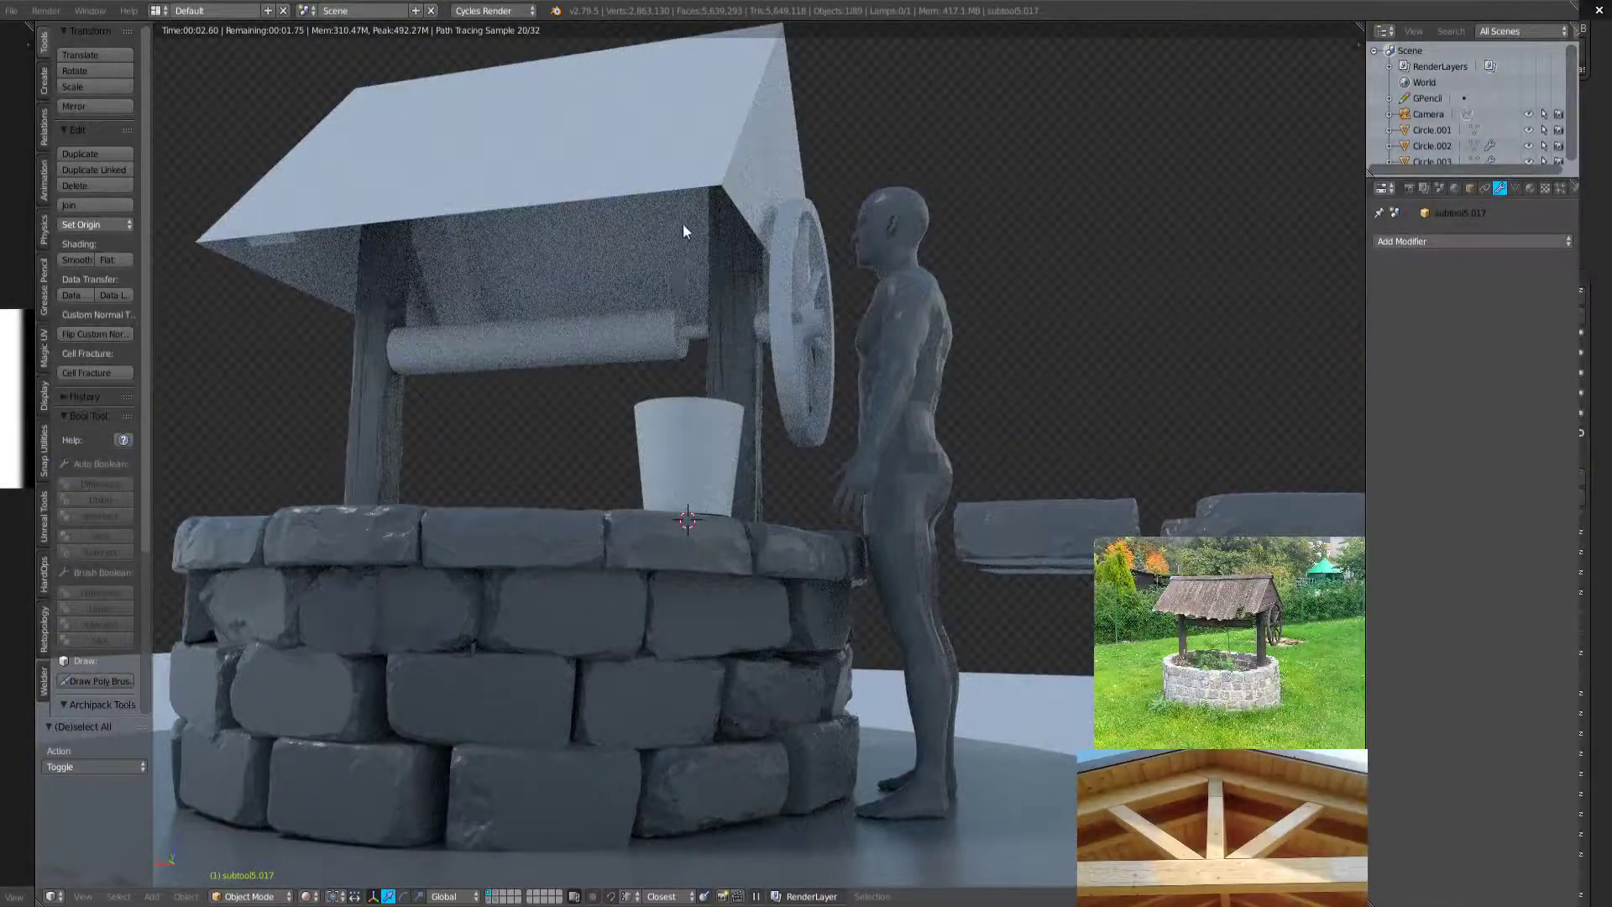
pyautogui.moveTo(729, 188); pyautogui.dragTo(720, 198, button='middle')
pyautogui.scroll(-3, 710, 208)
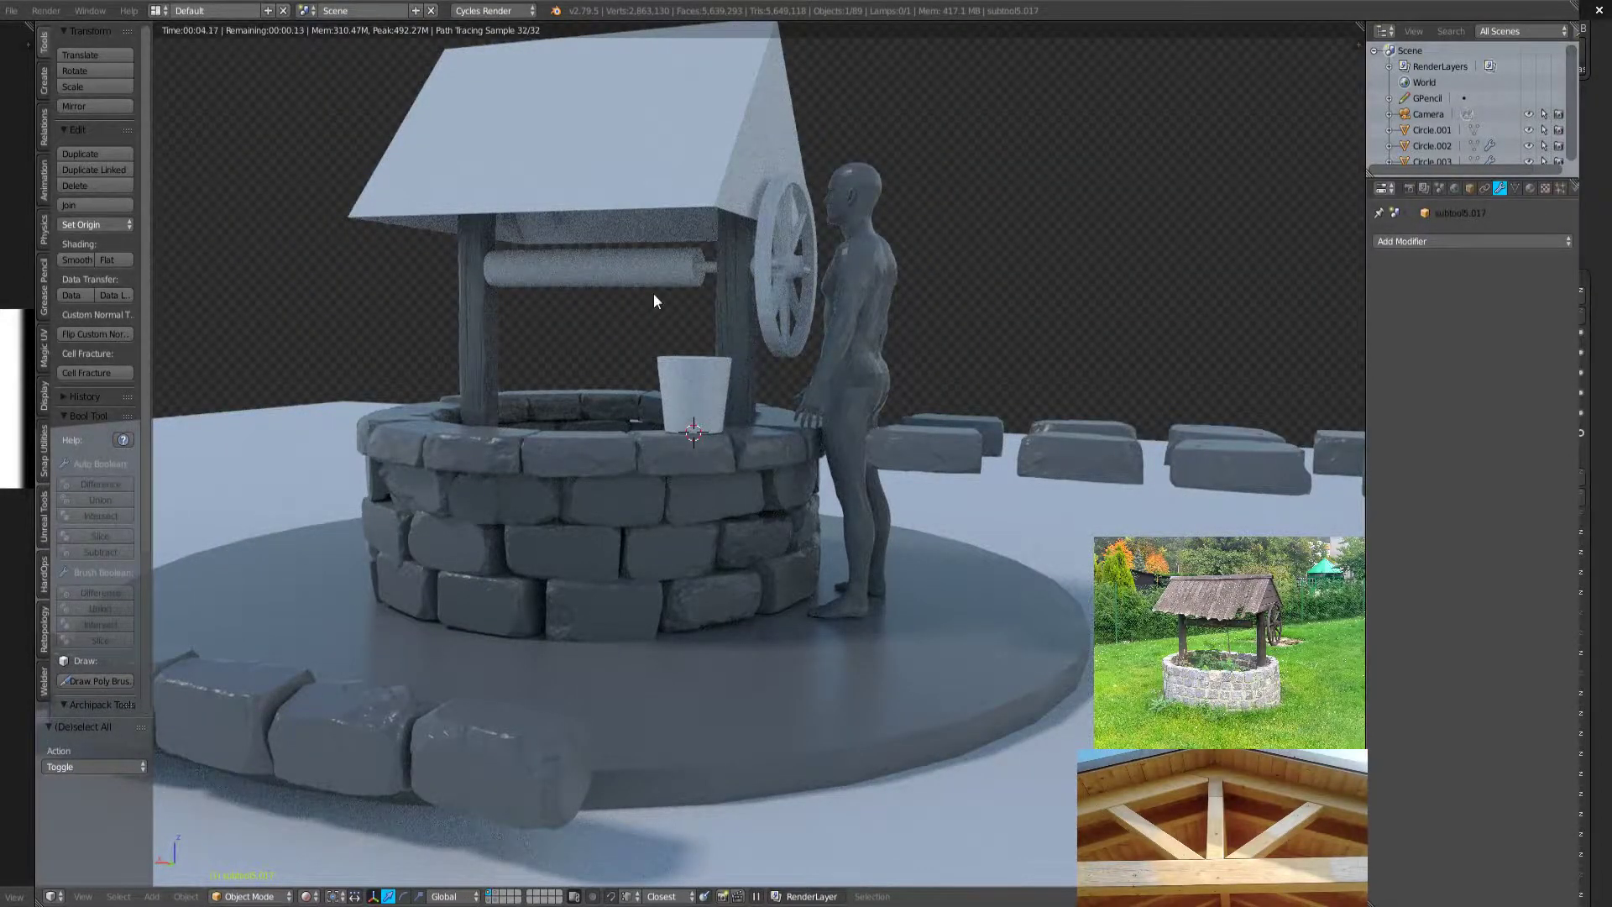
pyautogui.scroll(3, 838, 299)
pyautogui.moveTo(838, 299)
pyautogui.mouseDown(button='middle')
pyautogui.moveTo(845, 310)
pyautogui.moveTo(663, 365)
pyautogui.moveTo(587, 299)
pyautogui.moveTo(737, 305)
pyautogui.moveTo(691, 296)
pyautogui.moveTo(713, 288)
pyautogui.moveTo(557, 709)
pyautogui.moveTo(538, 537)
pyautogui.mouseUp(button='middle')
pyautogui.scroll(-3, 537, 537)
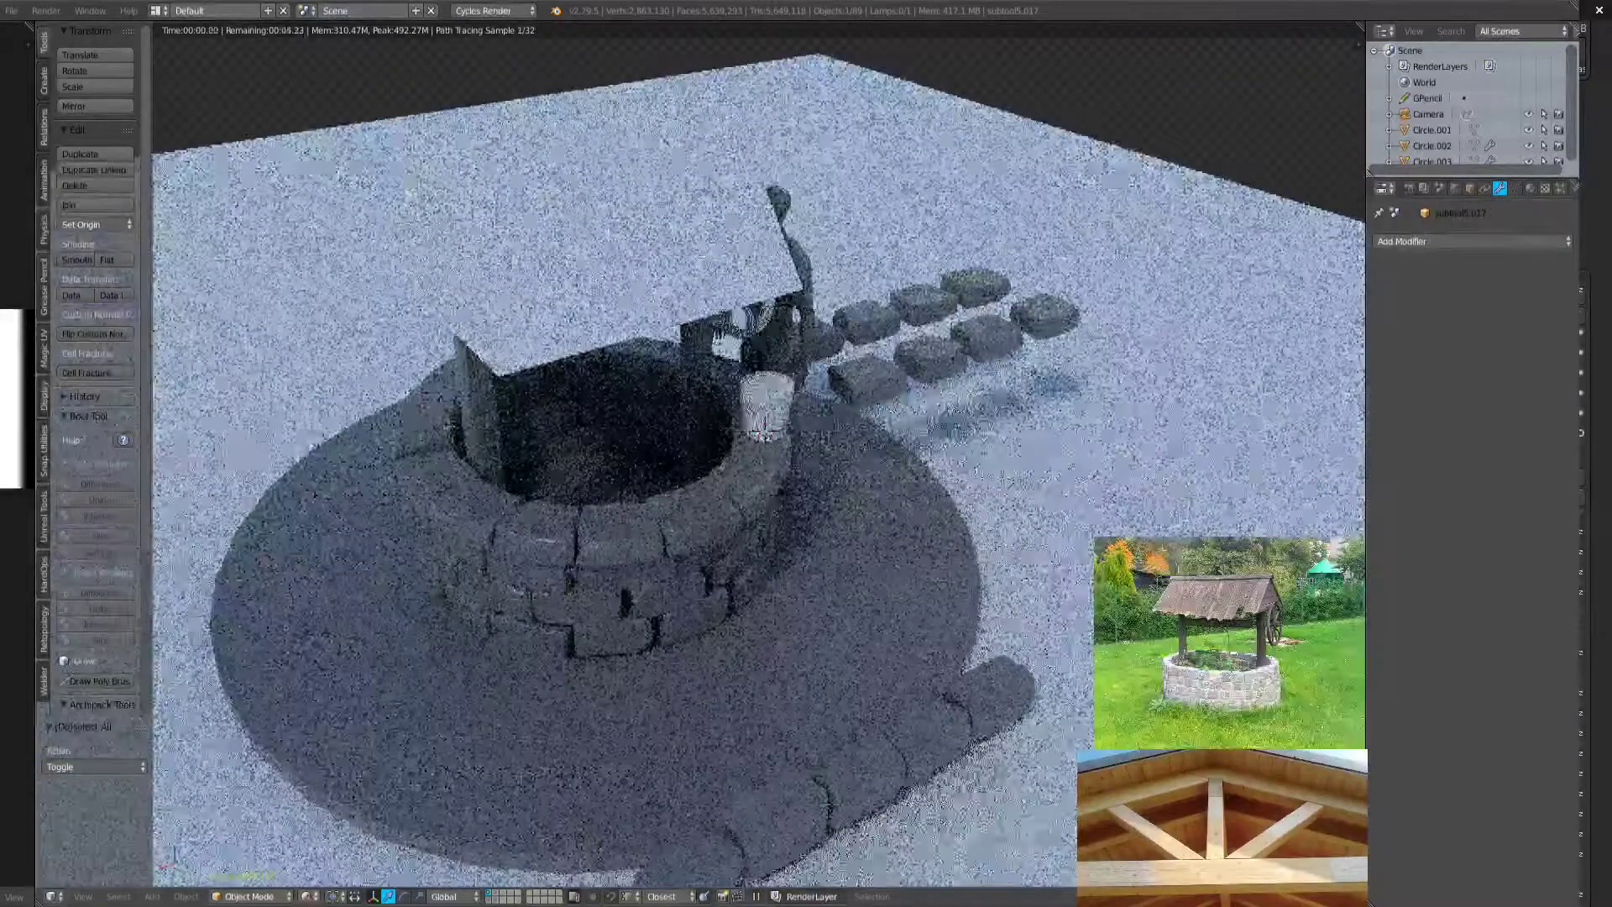
# Return the viewport to Solid shading and hide the well's roof block to expose the supports beneath.
pyautogui.click(306, 896)
pyautogui.click(329, 842)
pyautogui.rightClick(596, 273)
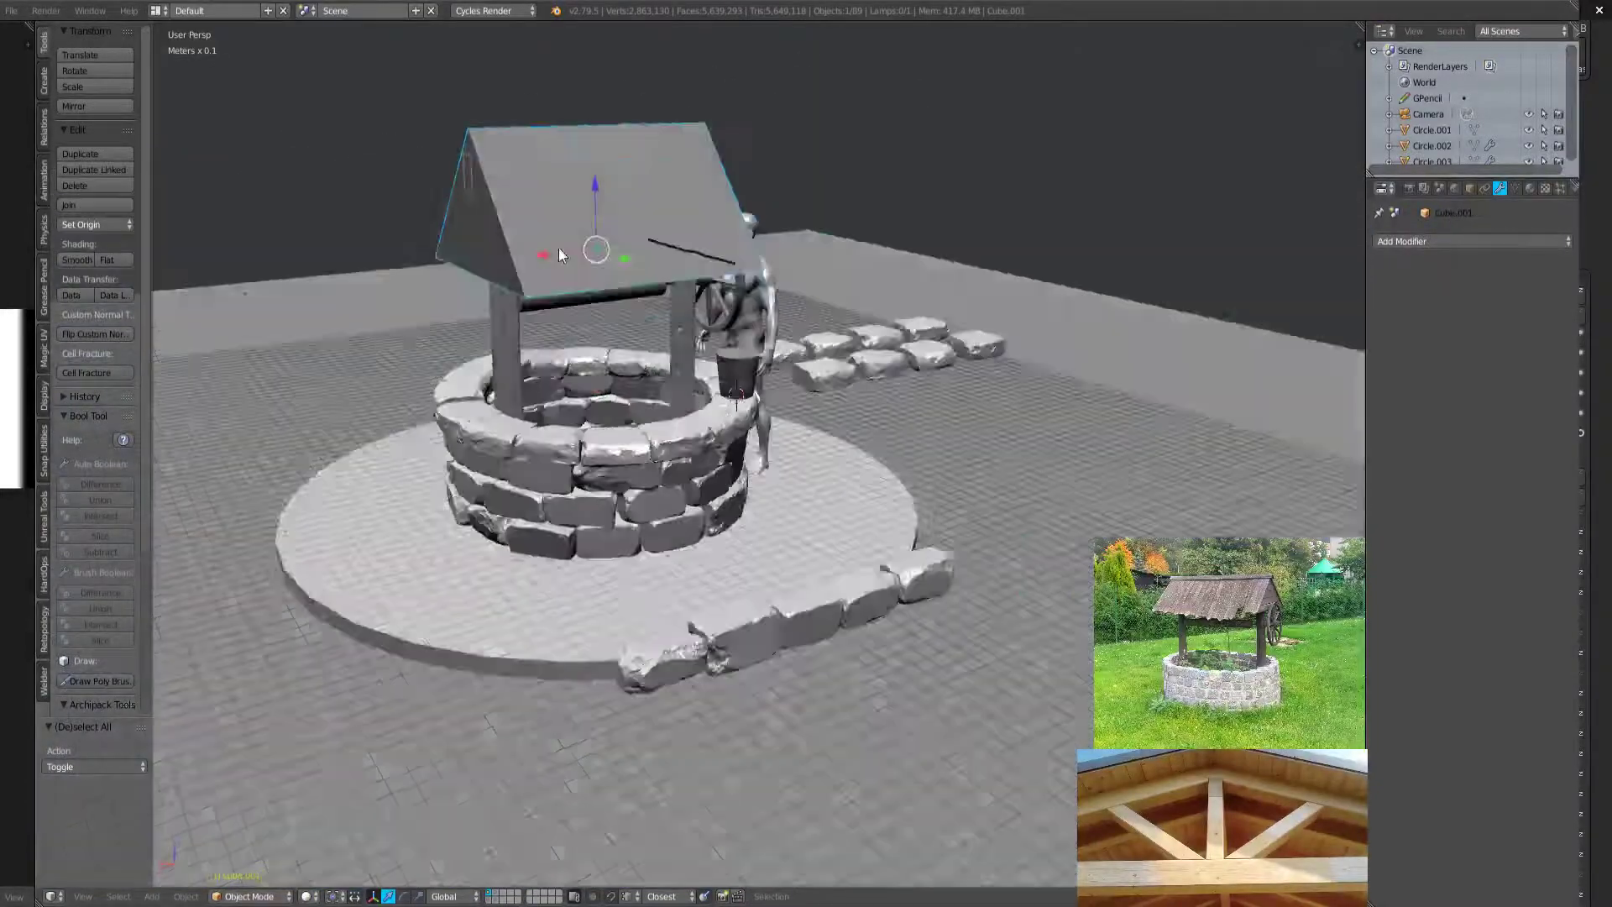
pyautogui.press('z')
pyautogui.scroll(4, 593, 365)
pyautogui.press('z')
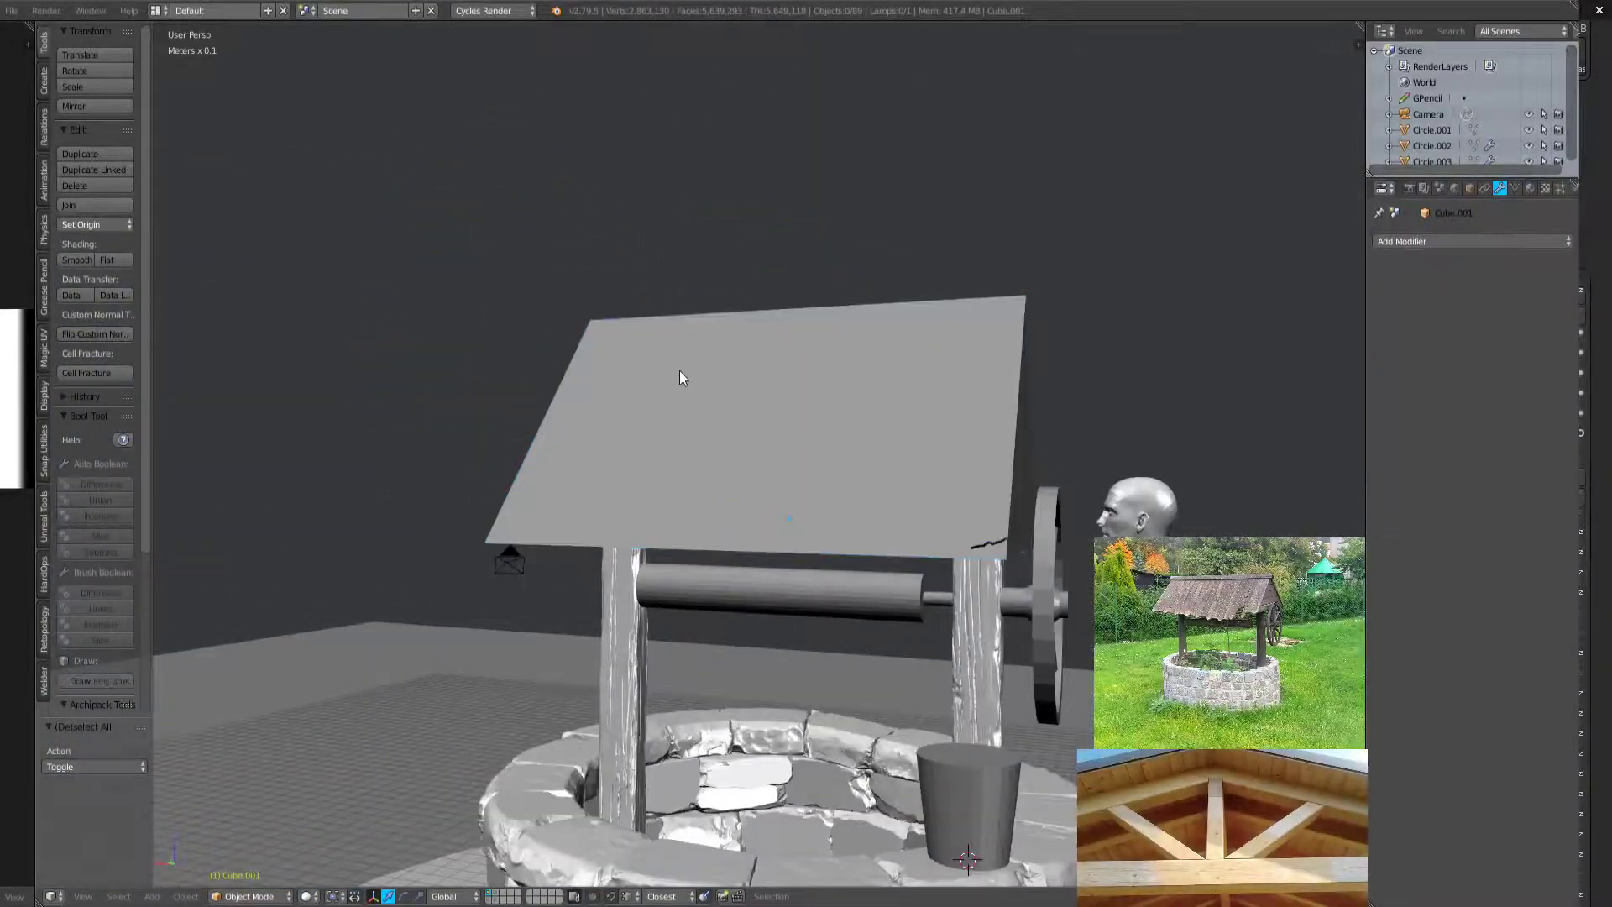
pyautogui.press('h')
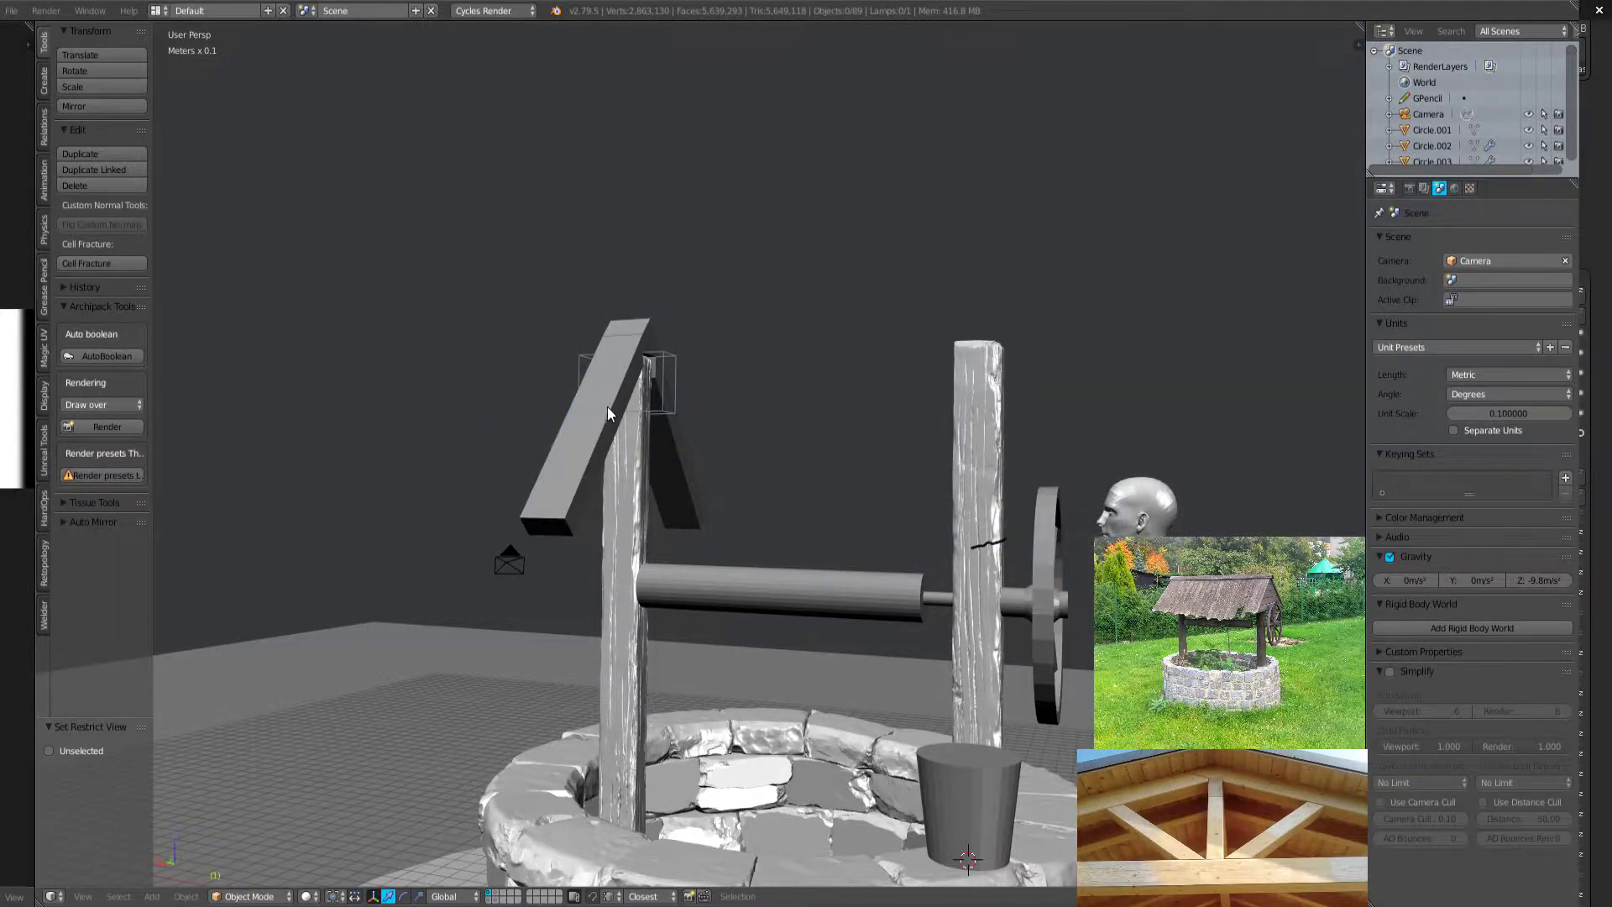
# Select the diagonal roof support and examine how its notch fits over the wooden column.
pyautogui.moveTo(607, 406); pyautogui.dragTo(636, 385, button='middle')
pyautogui.rightClick(457, 421)
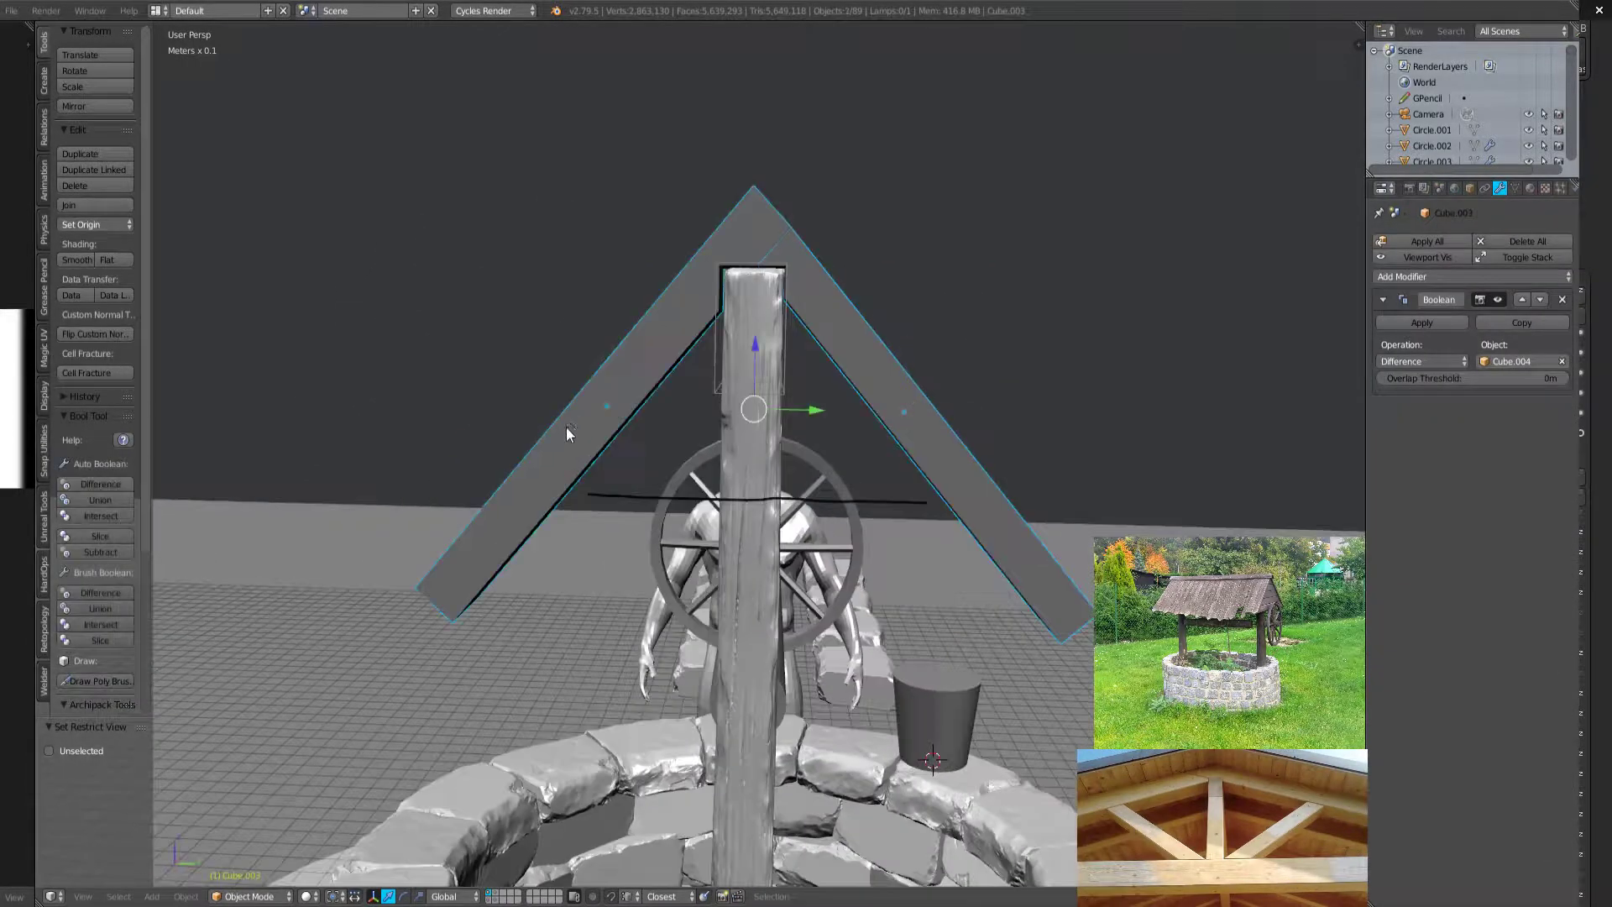
pyautogui.moveTo(566, 426); pyautogui.dragTo(895, 310, button='middle')
pyautogui.press('a')
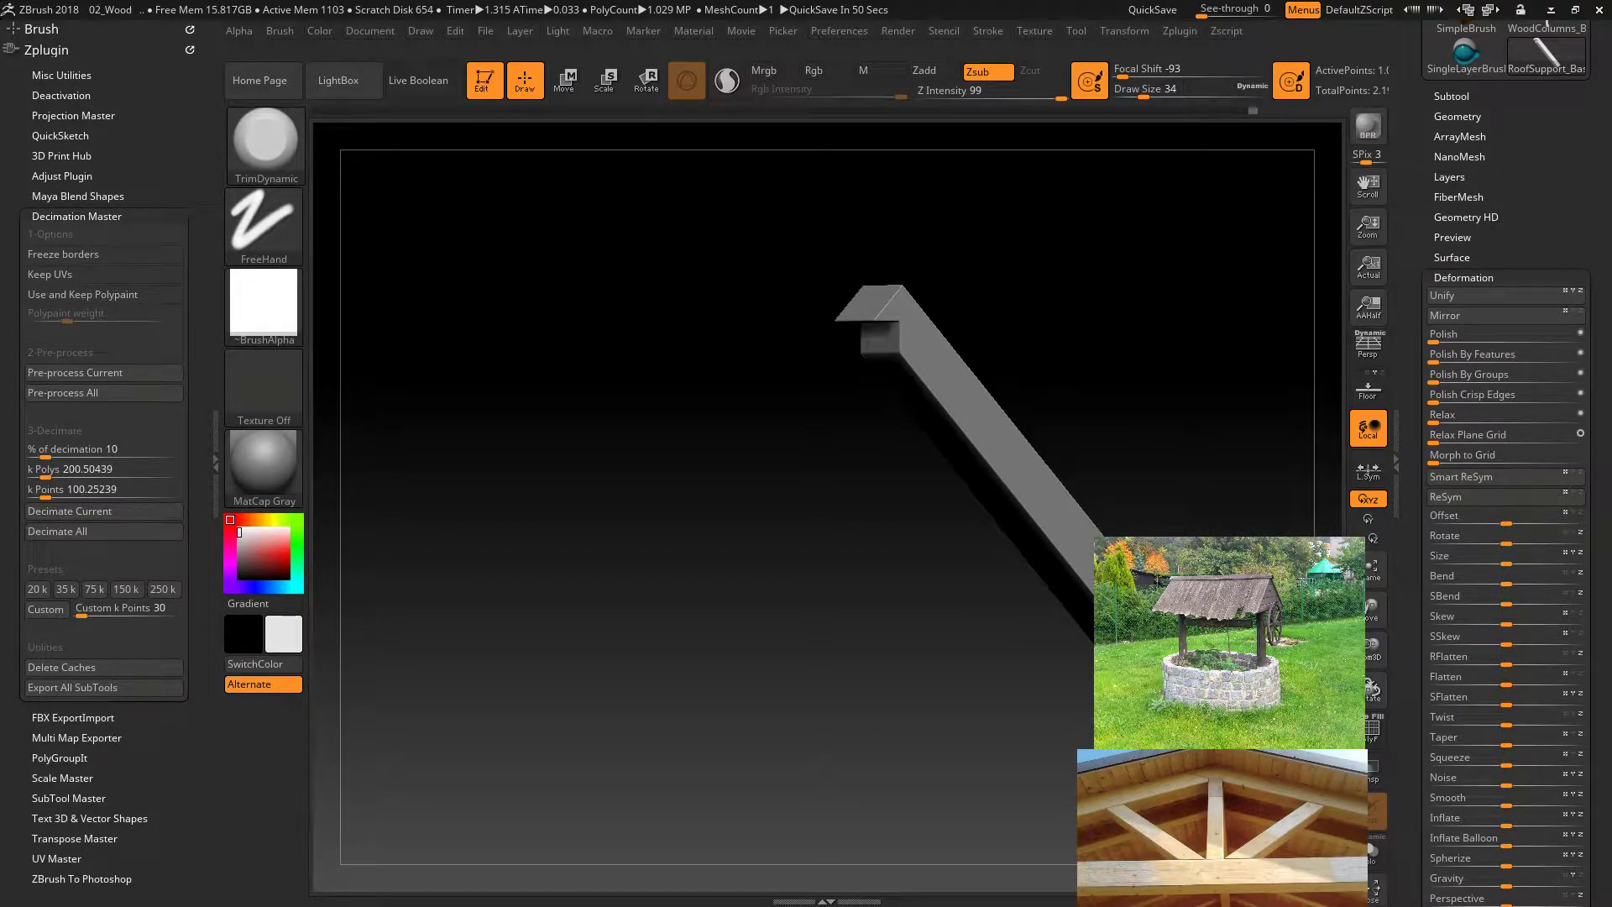
# Switch to ZBrush and chip the roof support's long edge just below the notch with TrimDynamic at draw size 18.
pyautogui.moveTo(1137, 411); pyautogui.dragTo(1112, 484)
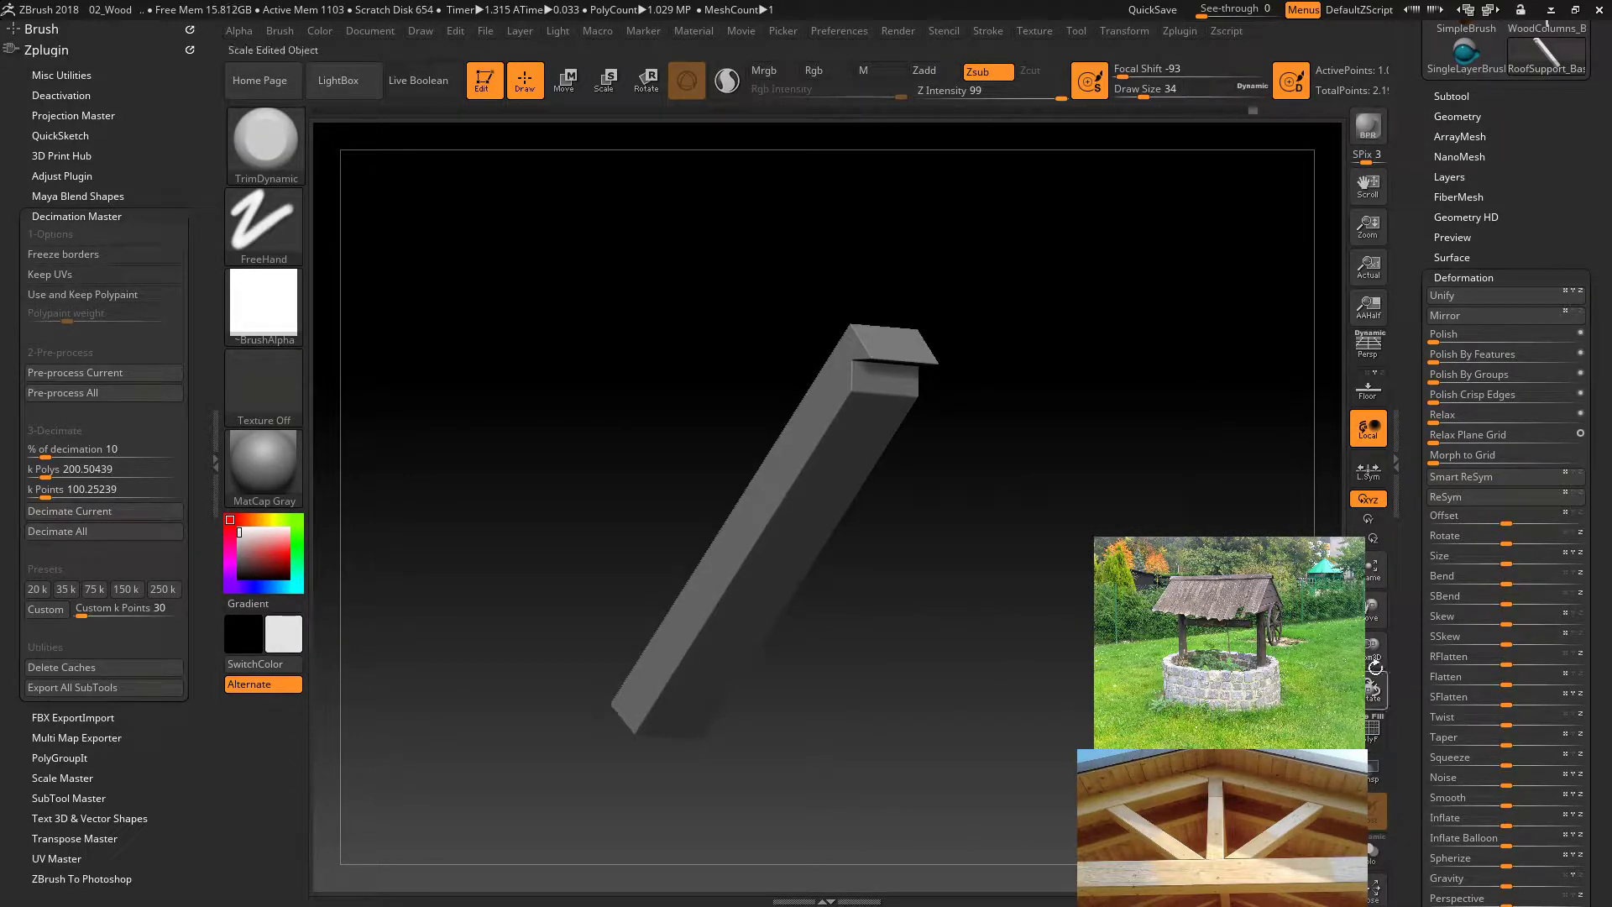
pyautogui.keyDown('ctrl'); pyautogui.moveTo(1080, 669); pyautogui.dragTo(1080, 724, button='right'); pyautogui.keyUp('ctrl')
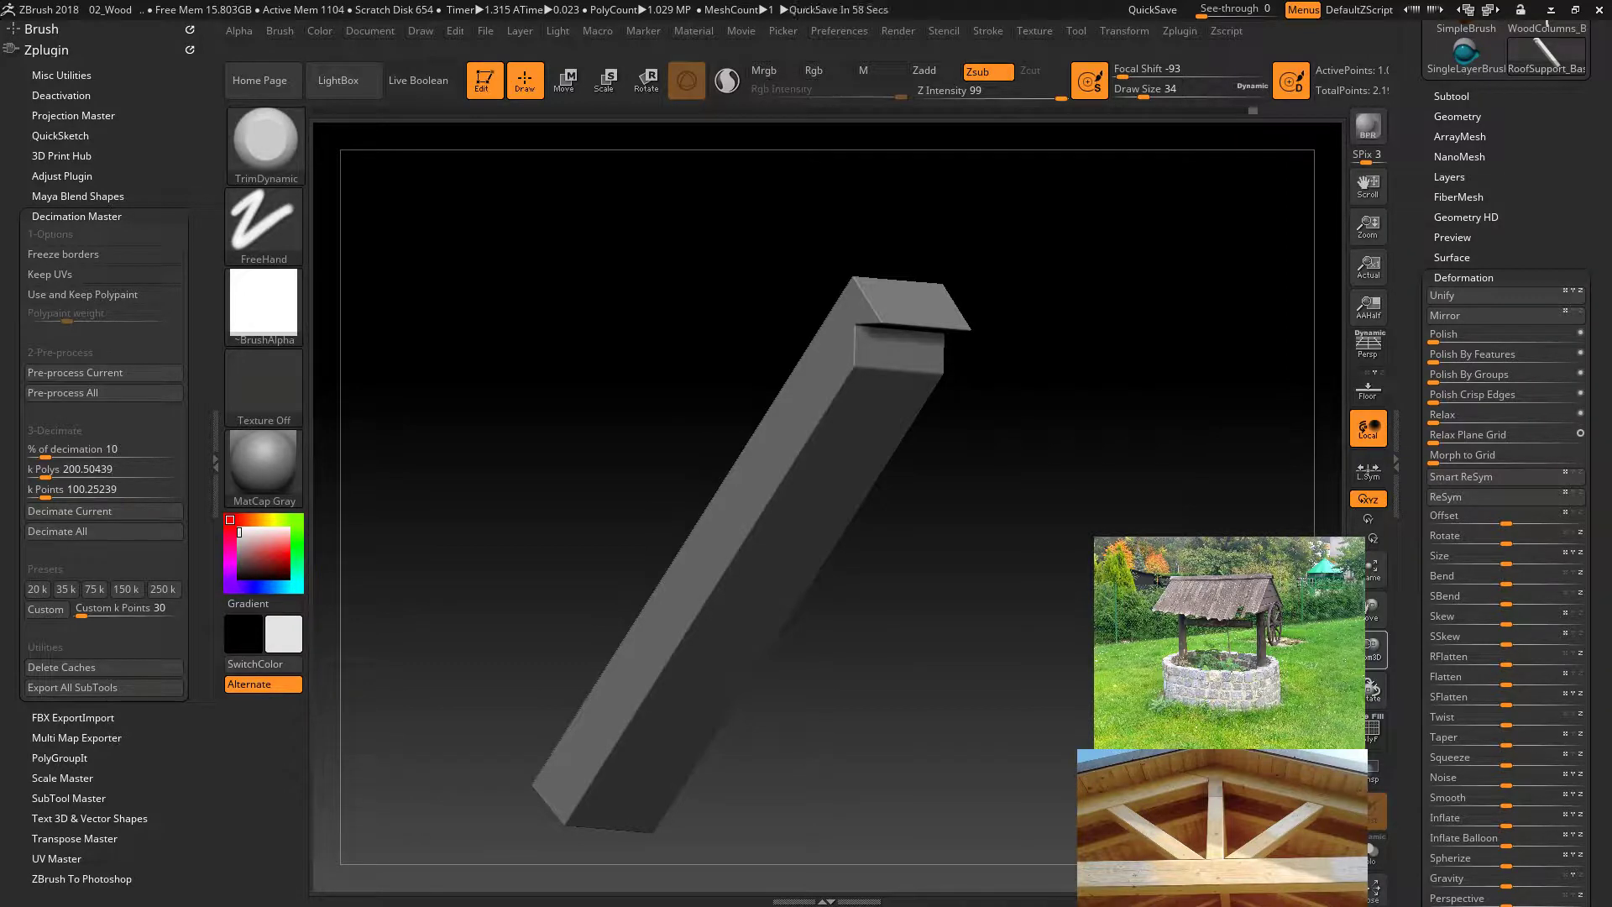
pyautogui.moveTo(995, 495)
pyautogui.mouseDown()
pyautogui.moveTo(1015, 450)
pyautogui.moveTo(949, 432)
pyautogui.mouseUp()
pyautogui.moveTo(841, 340); pyautogui.dragTo(864, 285)
pyautogui.moveTo(893, 379); pyautogui.dragTo(887, 340, button='right')
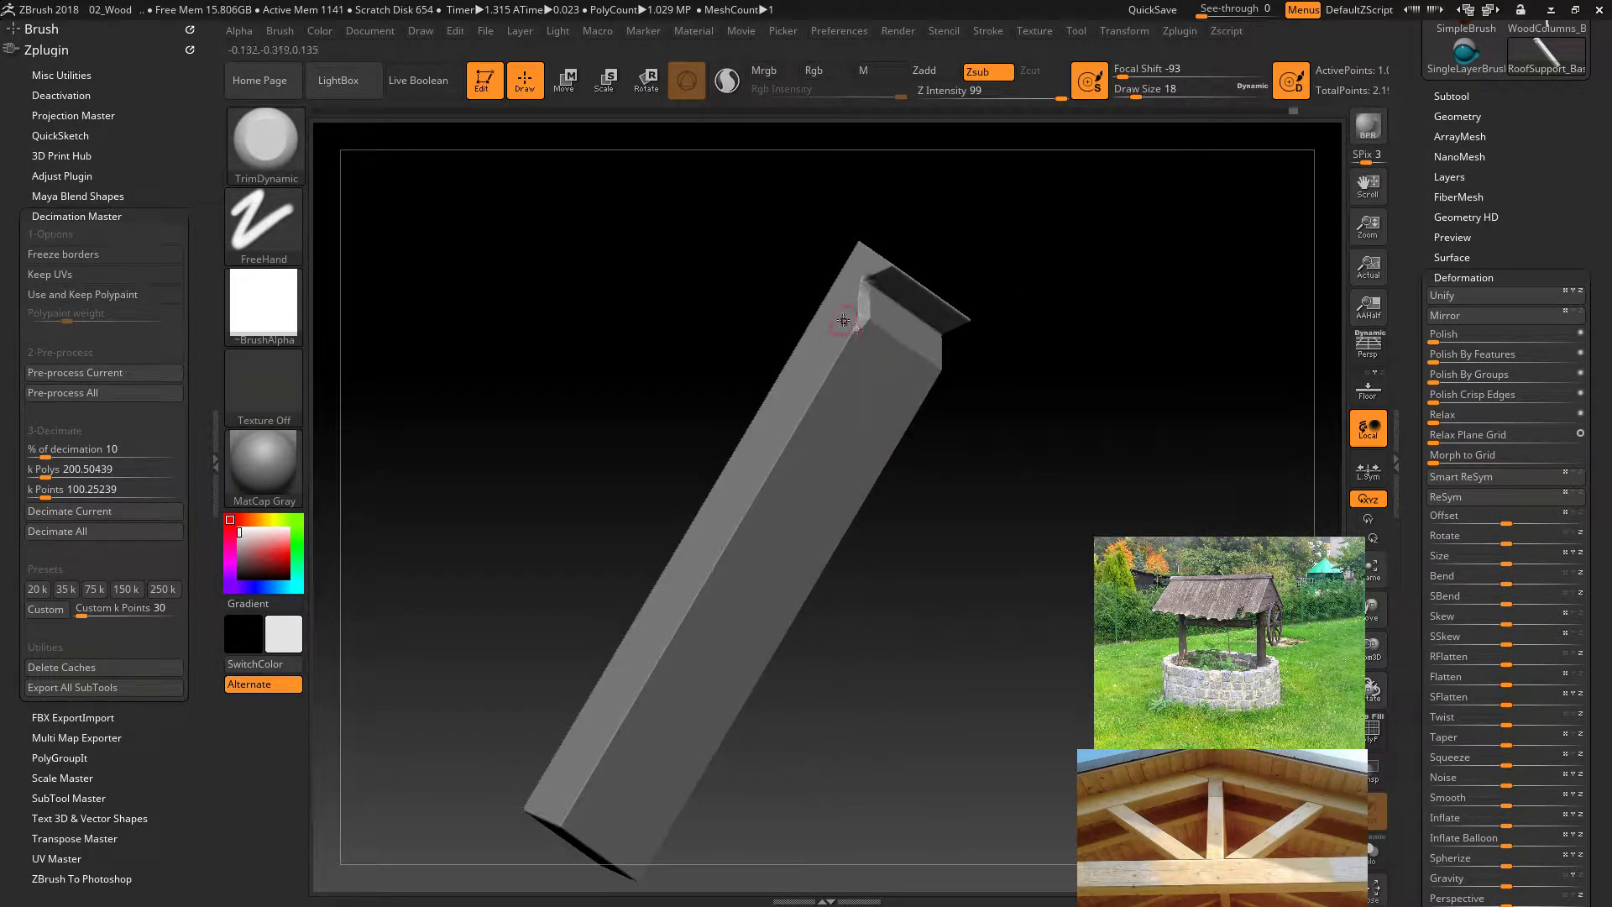
pyautogui.moveTo(863, 319); pyautogui.dragTo(794, 432)
pyautogui.moveTo(753, 452)
pyautogui.mouseDown(button='right')
pyautogui.moveTo(789, 437)
pyautogui.moveTo(850, 503)
pyautogui.moveTo(882, 370)
pyautogui.mouseUp(button='right')
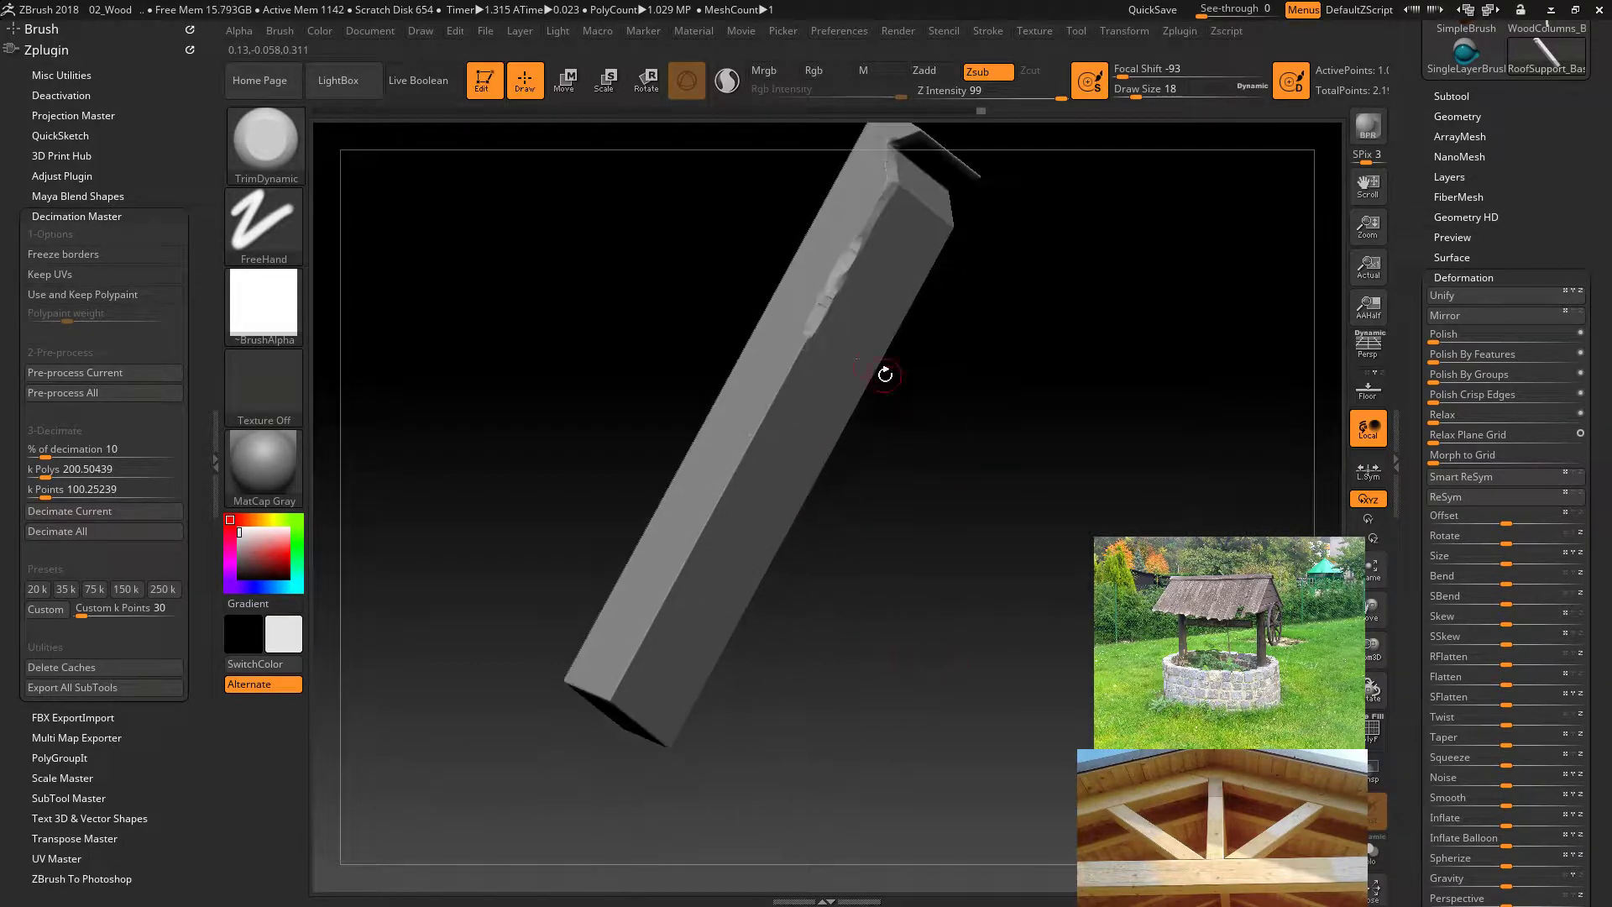
# Chip the rest of that long edge down to the beam's lower end and widen the wear near its middle with draw size 30.
pyautogui.moveTo(827, 293); pyautogui.dragTo(693, 546)
pyautogui.moveTo(619, 688)
pyautogui.mouseDown()
pyautogui.moveTo(759, 430)
pyautogui.moveTo(768, 409)
pyautogui.moveTo(746, 396)
pyautogui.mouseUp()
pyautogui.moveTo(613, 344); pyautogui.dragTo(778, 386)
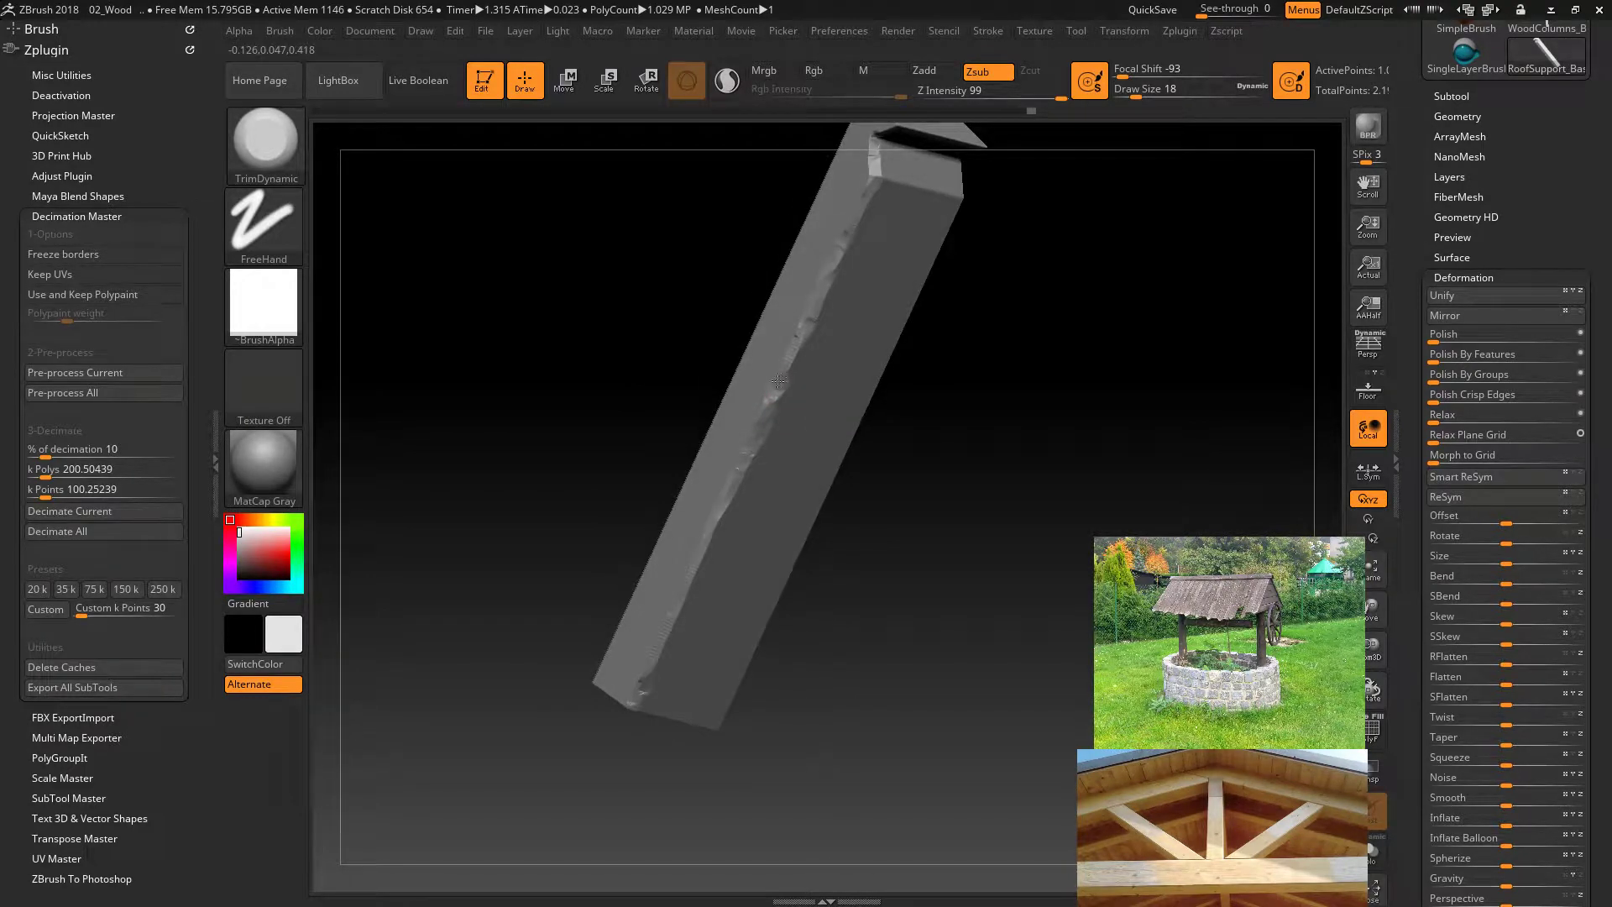
pyautogui.moveTo(712, 315); pyautogui.dragTo(756, 329)
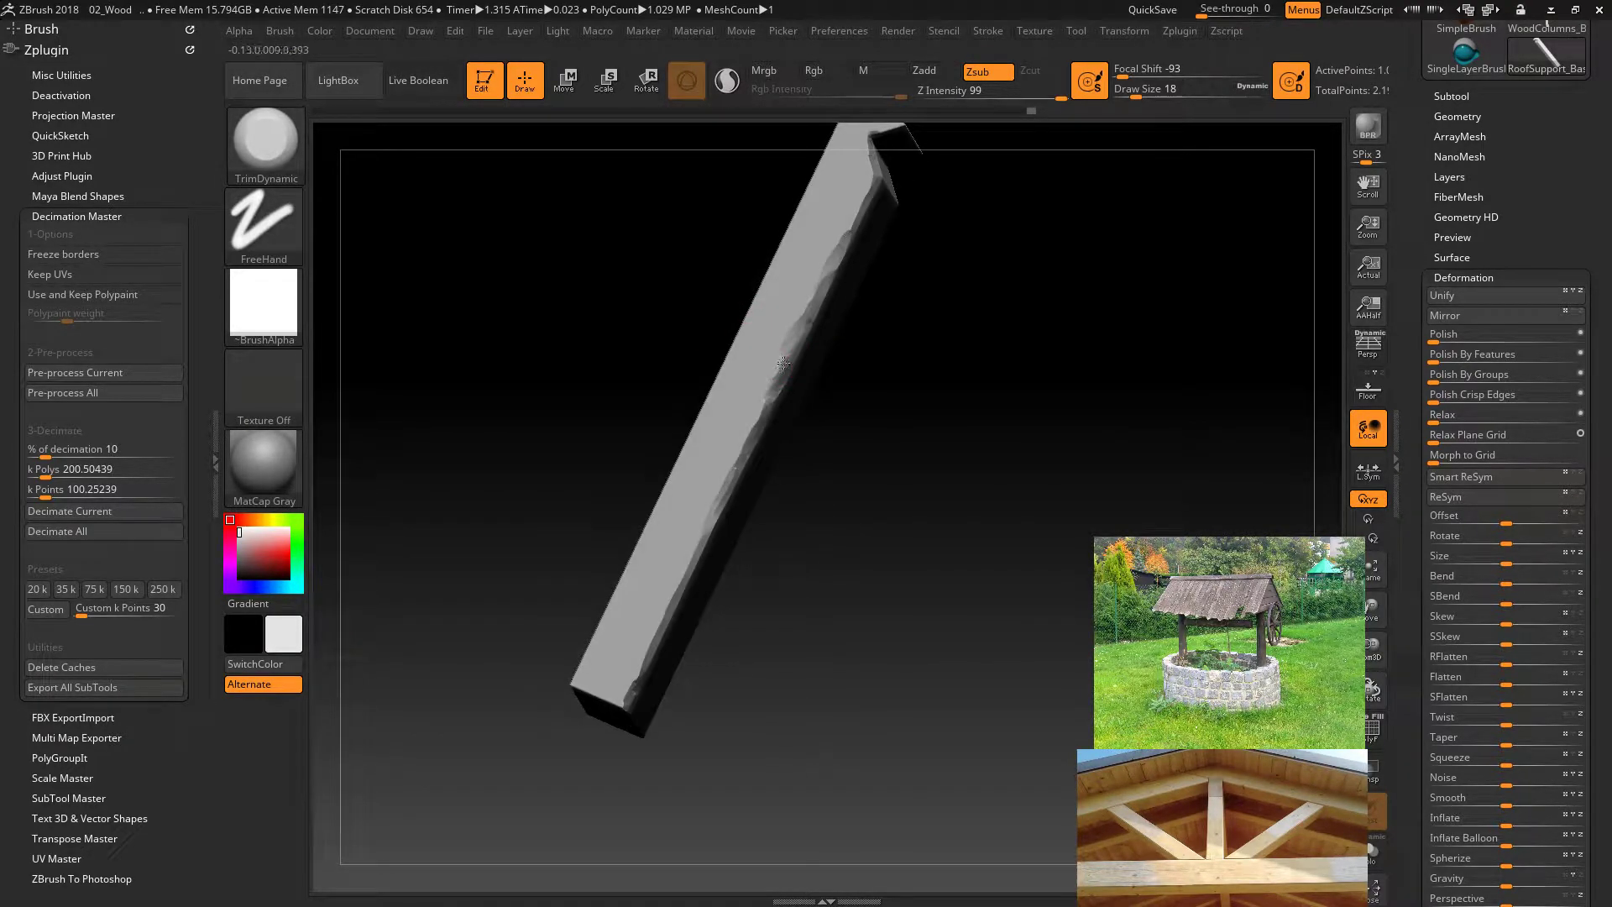
pyautogui.moveTo(744, 408)
pyautogui.mouseDown()
pyautogui.moveTo(778, 384)
pyautogui.moveTo(768, 394)
pyautogui.mouseUp()
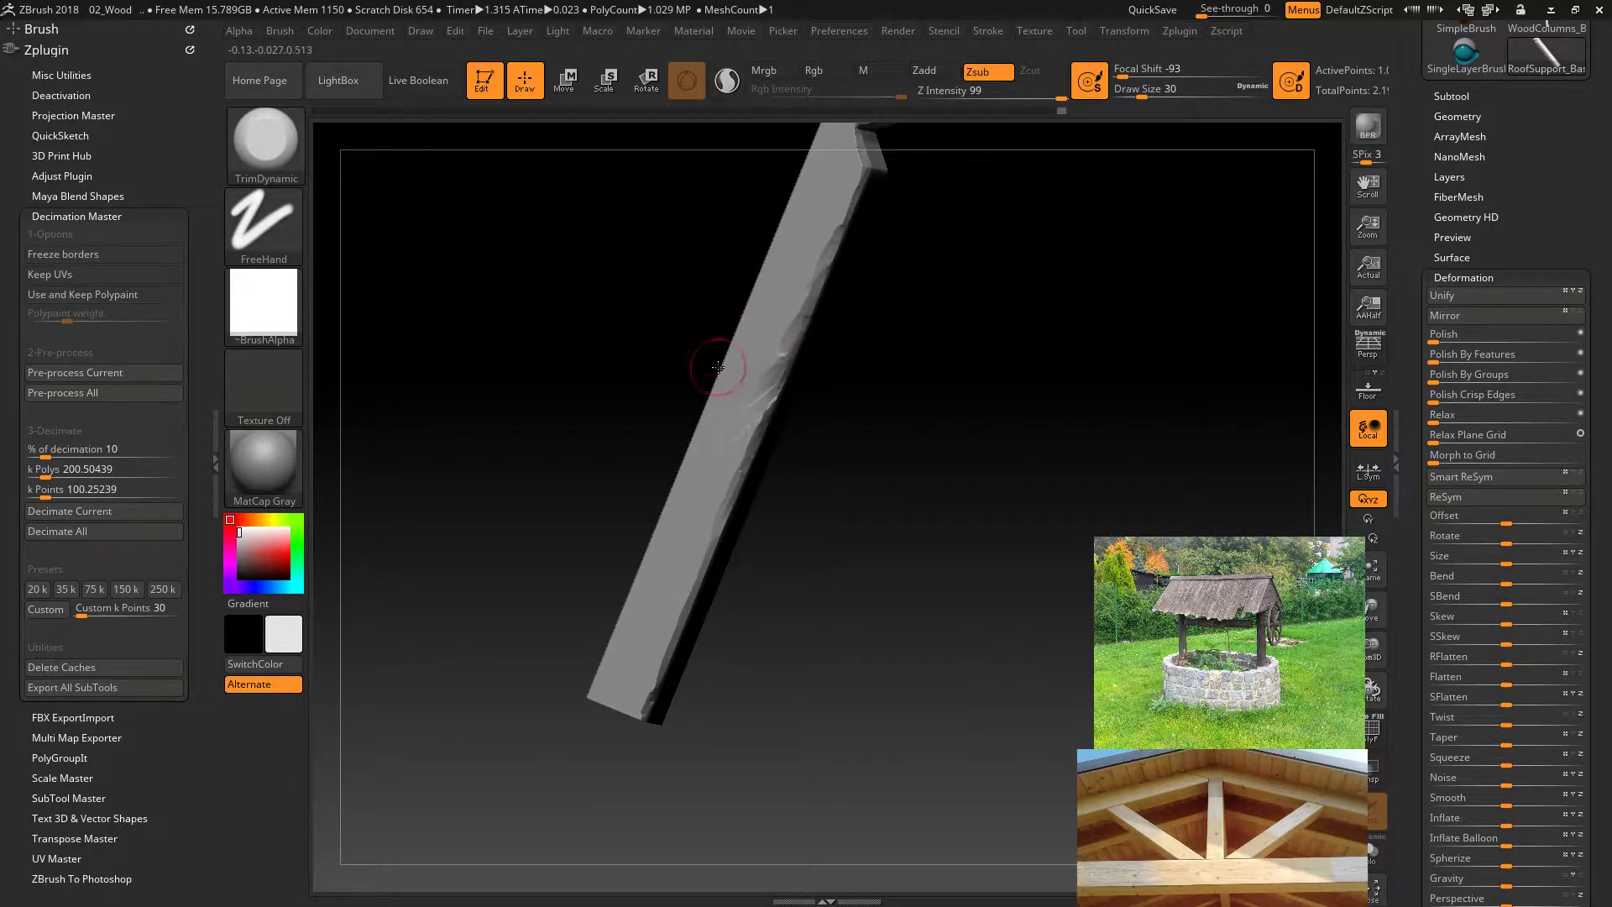
pyautogui.moveTo(719, 359)
pyautogui.mouseDown()
pyautogui.moveTo(814, 454)
pyautogui.moveTo(759, 414)
pyautogui.mouseUp()
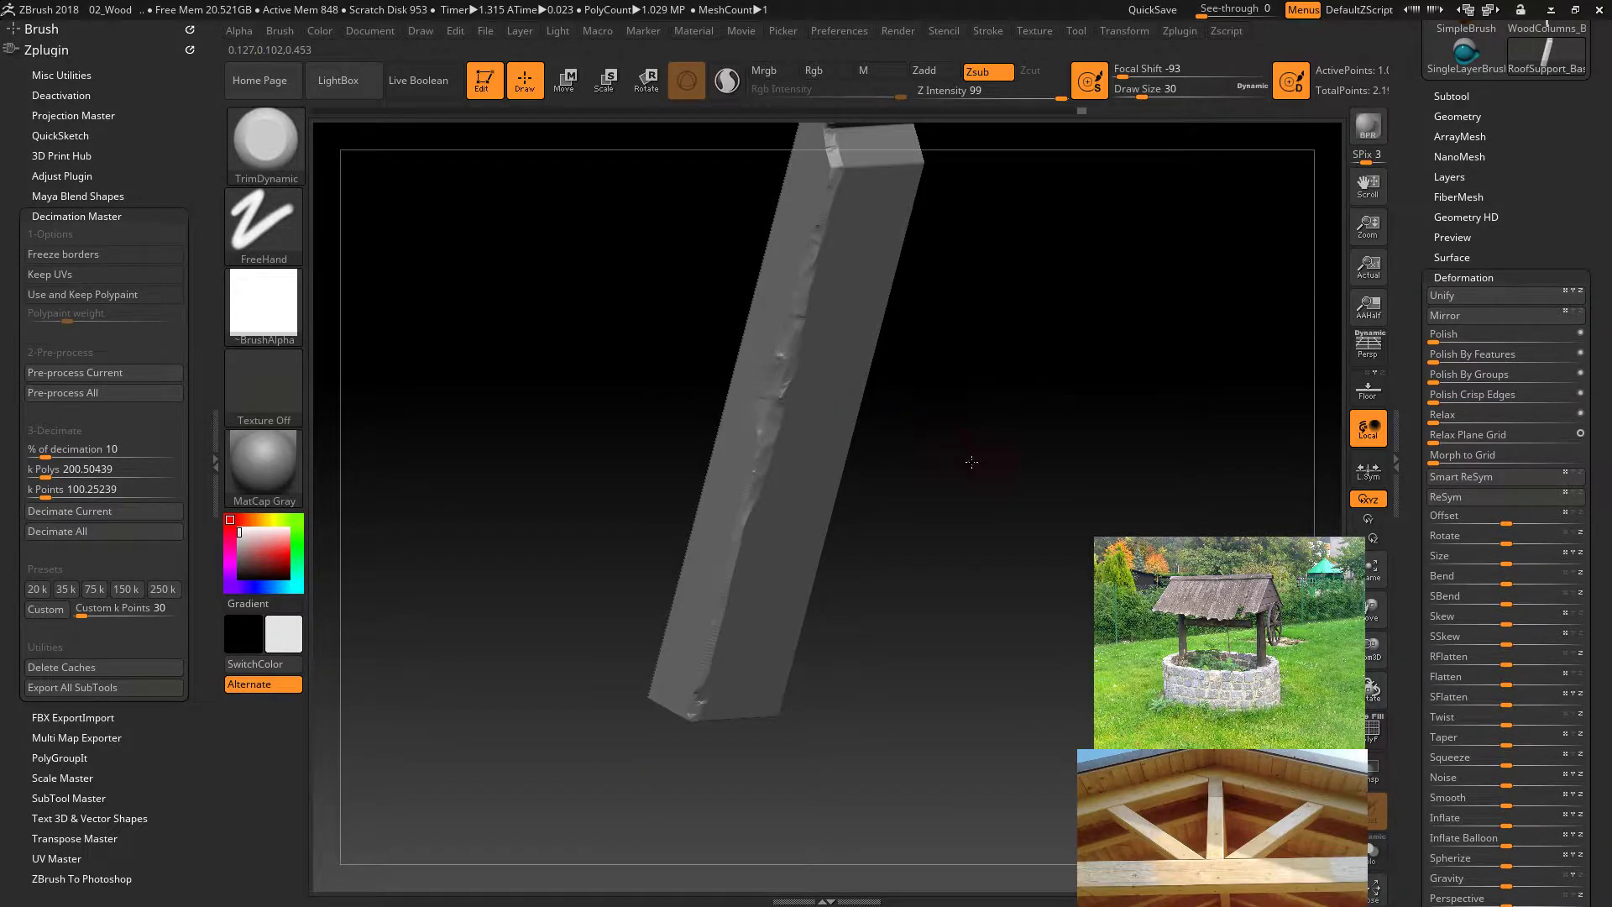
# Chip the adjacent long edge on the beam's side face with TrimDynamic at draw size 22.
pyautogui.moveTo(965, 461); pyautogui.dragTo(923, 453)
pyautogui.moveTo(935, 587)
pyautogui.mouseDown()
pyautogui.moveTo(611, 612)
pyautogui.moveTo(554, 644)
pyautogui.moveTo(788, 707)
pyautogui.moveTo(789, 642)
pyautogui.mouseUp()
pyautogui.moveTo(690, 373); pyautogui.dragTo(776, 710)
pyautogui.moveTo(738, 577); pyautogui.dragTo(721, 553, button='right')
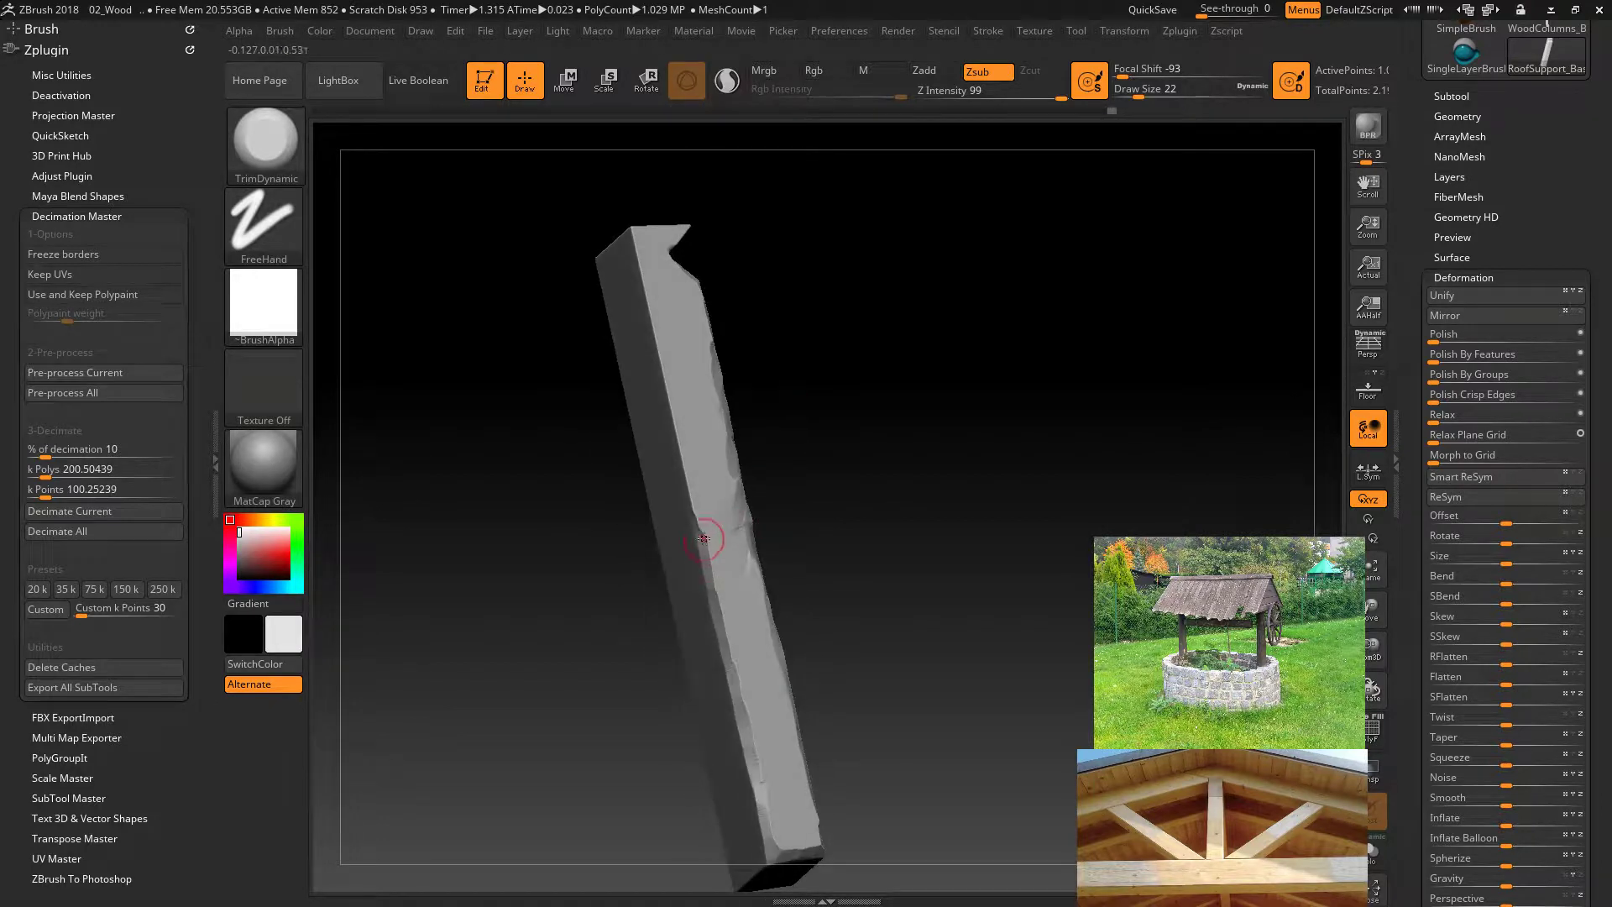
pyautogui.moveTo(632, 237); pyautogui.dragTo(662, 392)
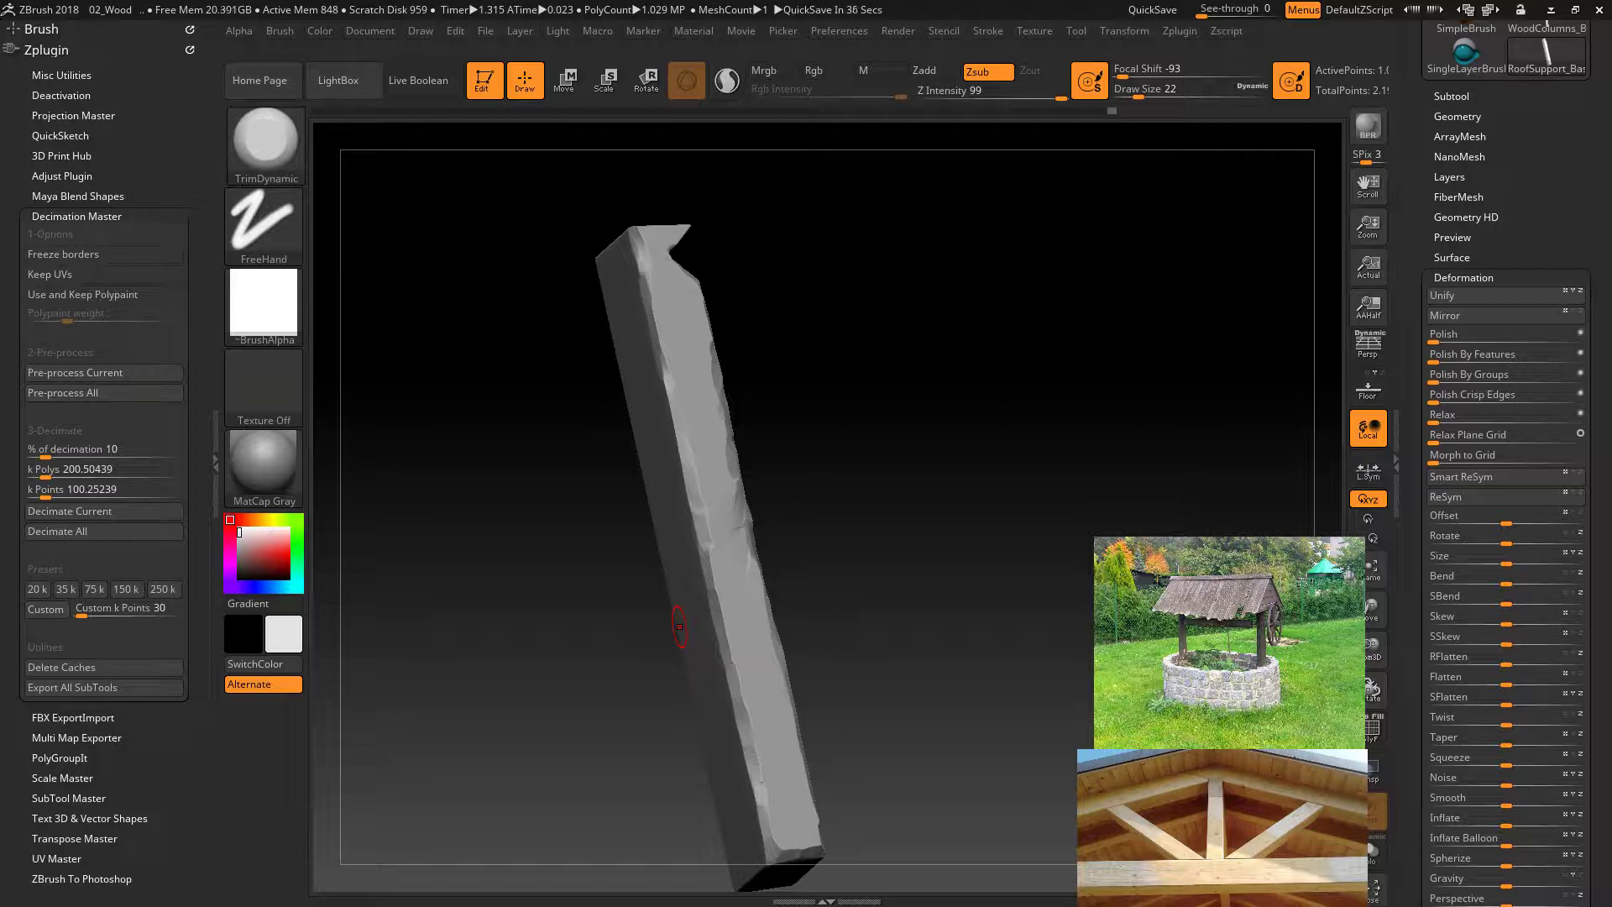
# Wear down the edges of the notch's overhanging lip at draw size 14 and the beam's top end at draw size 18.
pyautogui.moveTo(929, 449)
pyautogui.mouseDown()
pyautogui.moveTo(935, 345)
pyautogui.moveTo(946, 414)
pyautogui.moveTo(773, 331)
pyautogui.mouseUp()
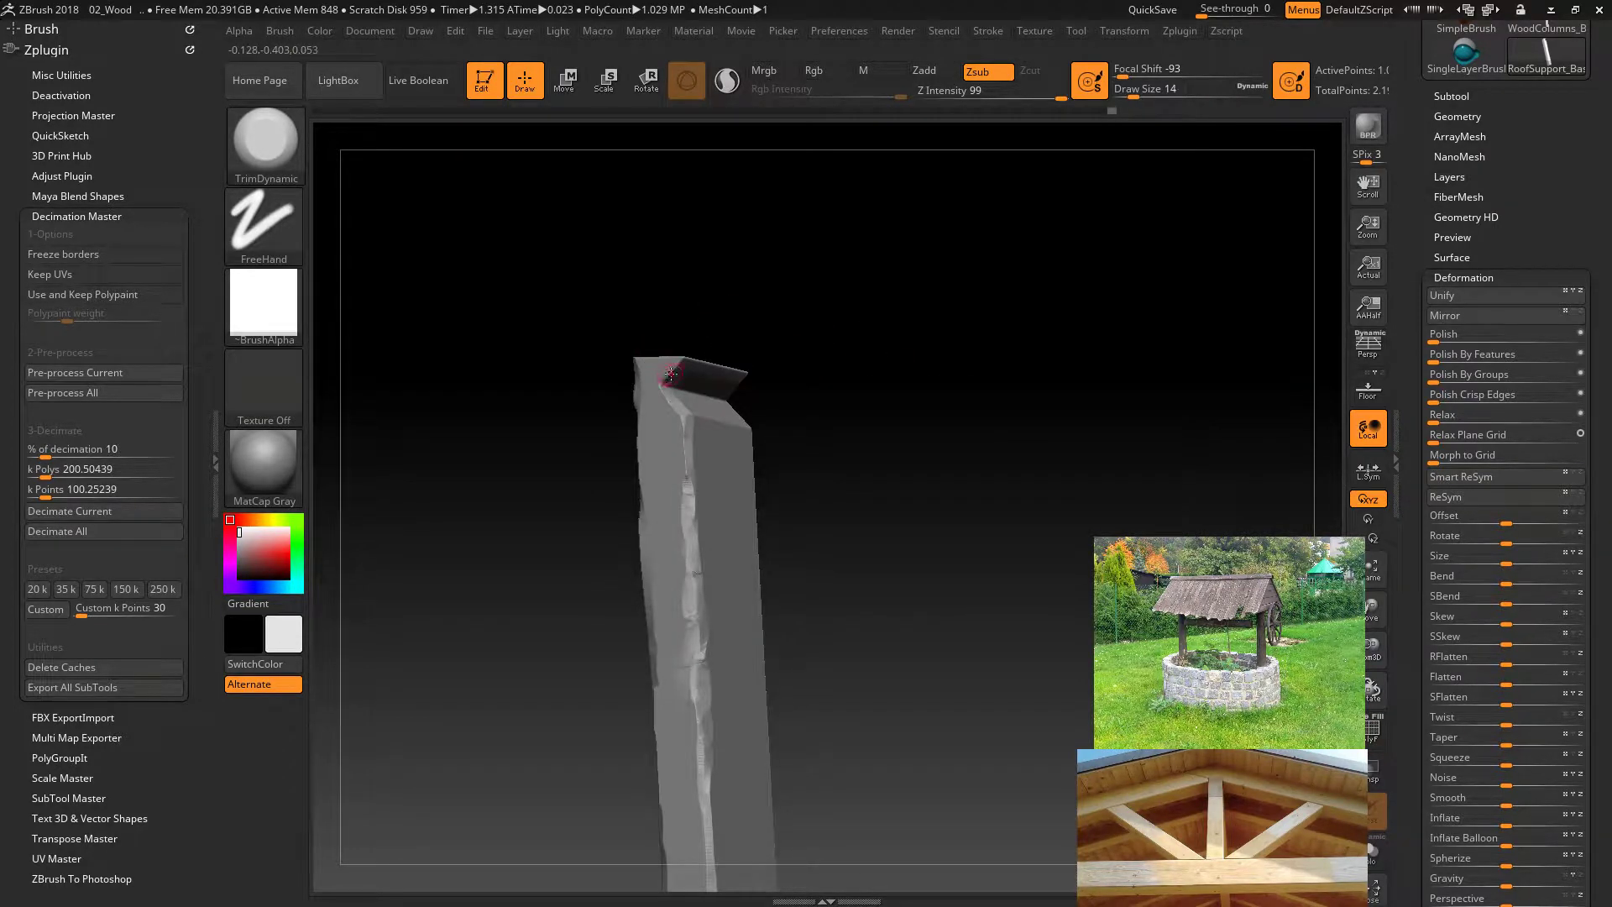
pyautogui.moveTo(672, 374)
pyautogui.mouseDown()
pyautogui.moveTo(777, 351)
pyautogui.moveTo(811, 300)
pyautogui.mouseUp()
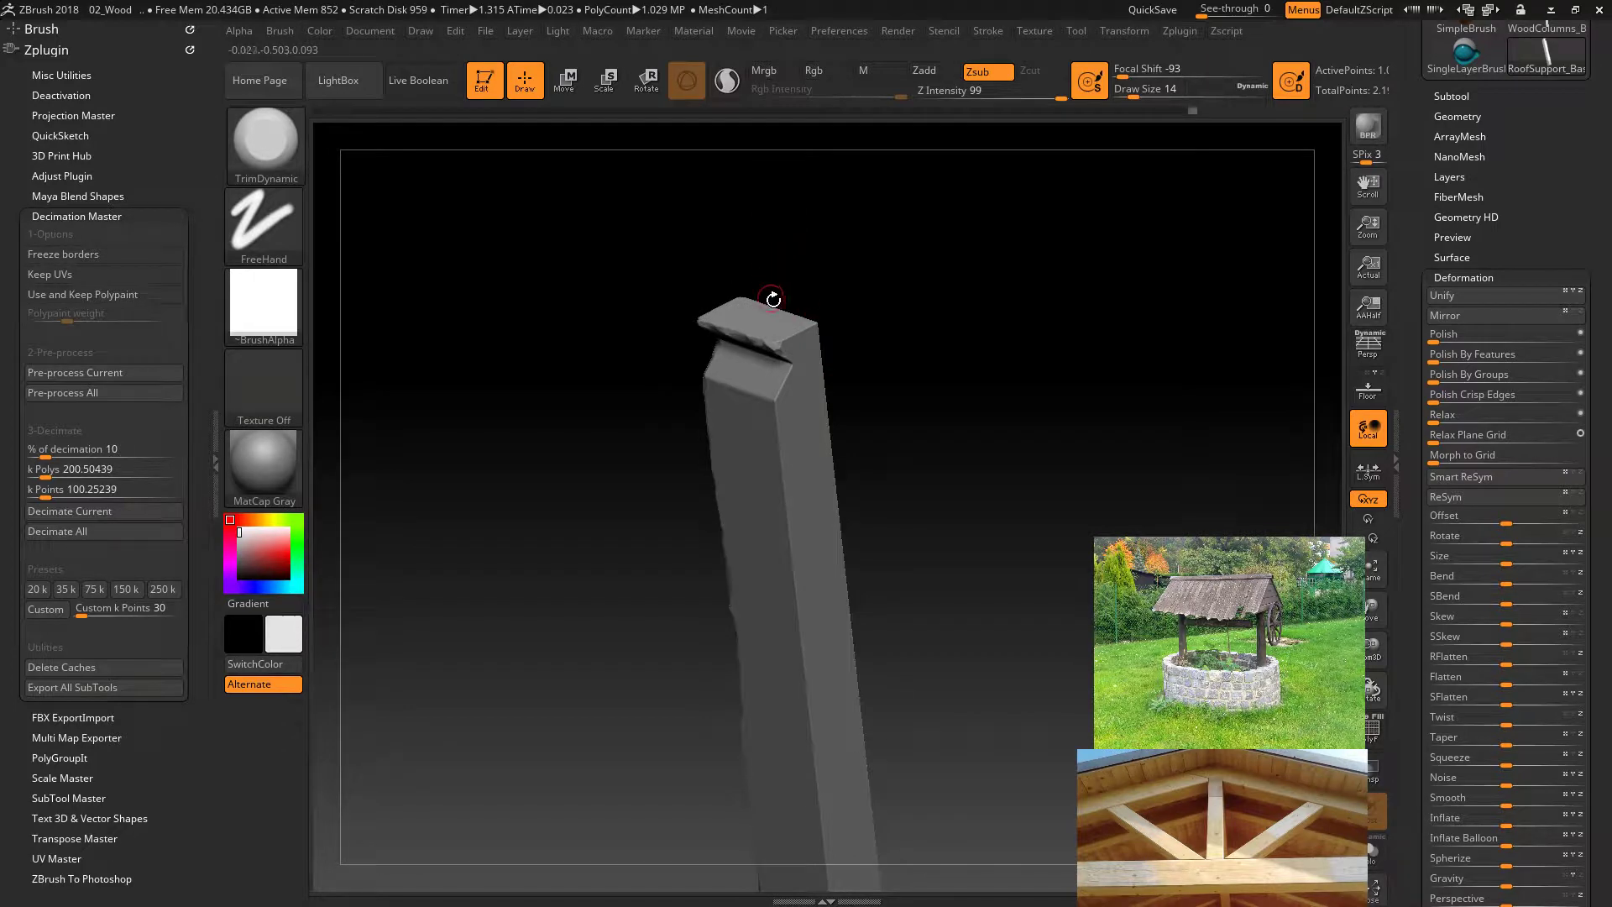
pyautogui.press(']')
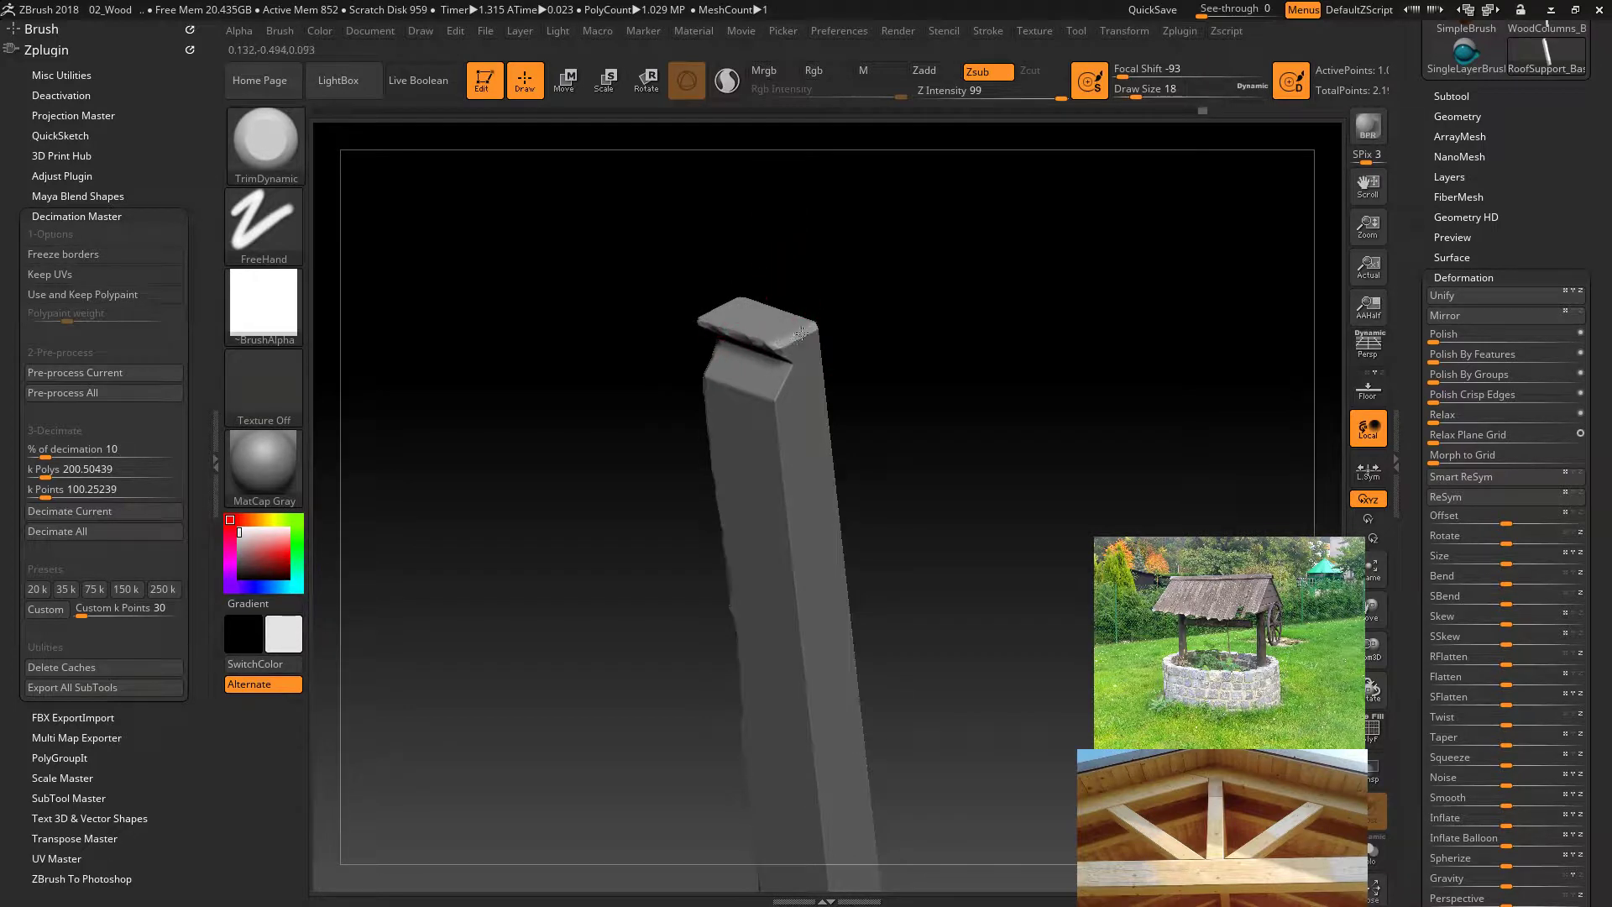
pyautogui.moveTo(826, 334); pyautogui.dragTo(766, 361)
pyautogui.moveTo(771, 268); pyautogui.dragTo(751, 327)
pyautogui.moveTo(799, 242); pyautogui.dragTo(780, 257)
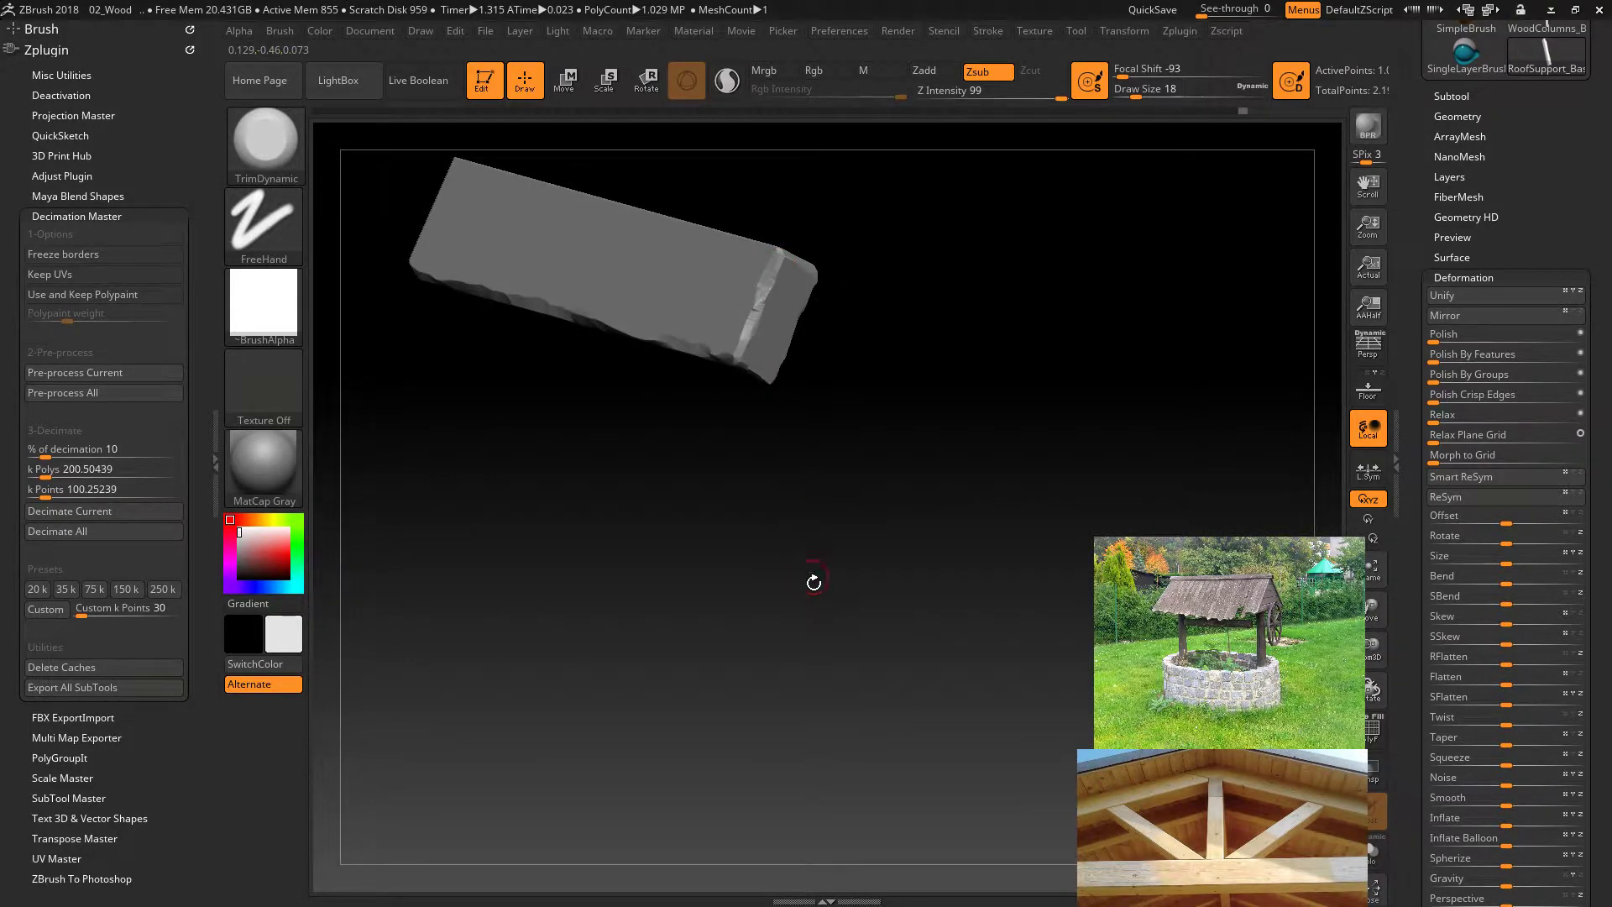
# Trim the edges and corners around the beam's lower end with TrimDynamic at draw size 18.
pyautogui.moveTo(813, 583); pyautogui.dragTo(873, 448)
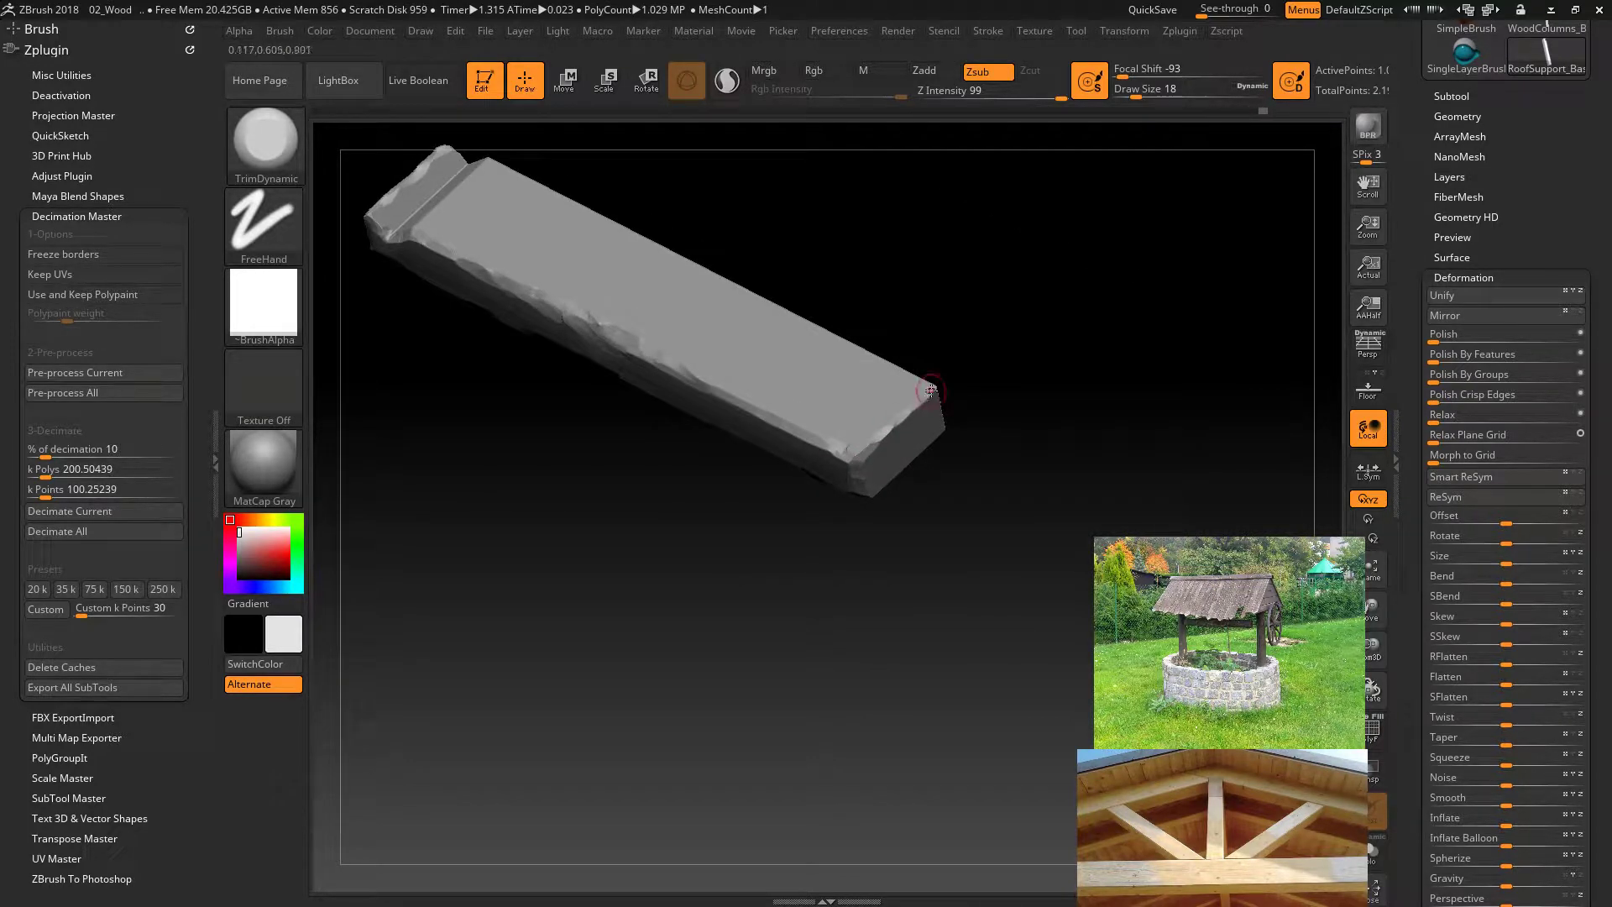
pyautogui.moveTo(864, 471); pyautogui.dragTo(901, 352)
pyautogui.moveTo(824, 418)
pyautogui.mouseDown()
pyautogui.moveTo(709, 414)
pyautogui.moveTo(820, 430)
pyautogui.moveTo(819, 645)
pyautogui.mouseUp()
pyautogui.moveTo(905, 538)
pyautogui.mouseDown()
pyautogui.moveTo(910, 612)
pyautogui.moveTo(785, 556)
pyautogui.moveTo(790, 506)
pyautogui.moveTo(856, 498)
pyautogui.mouseUp()
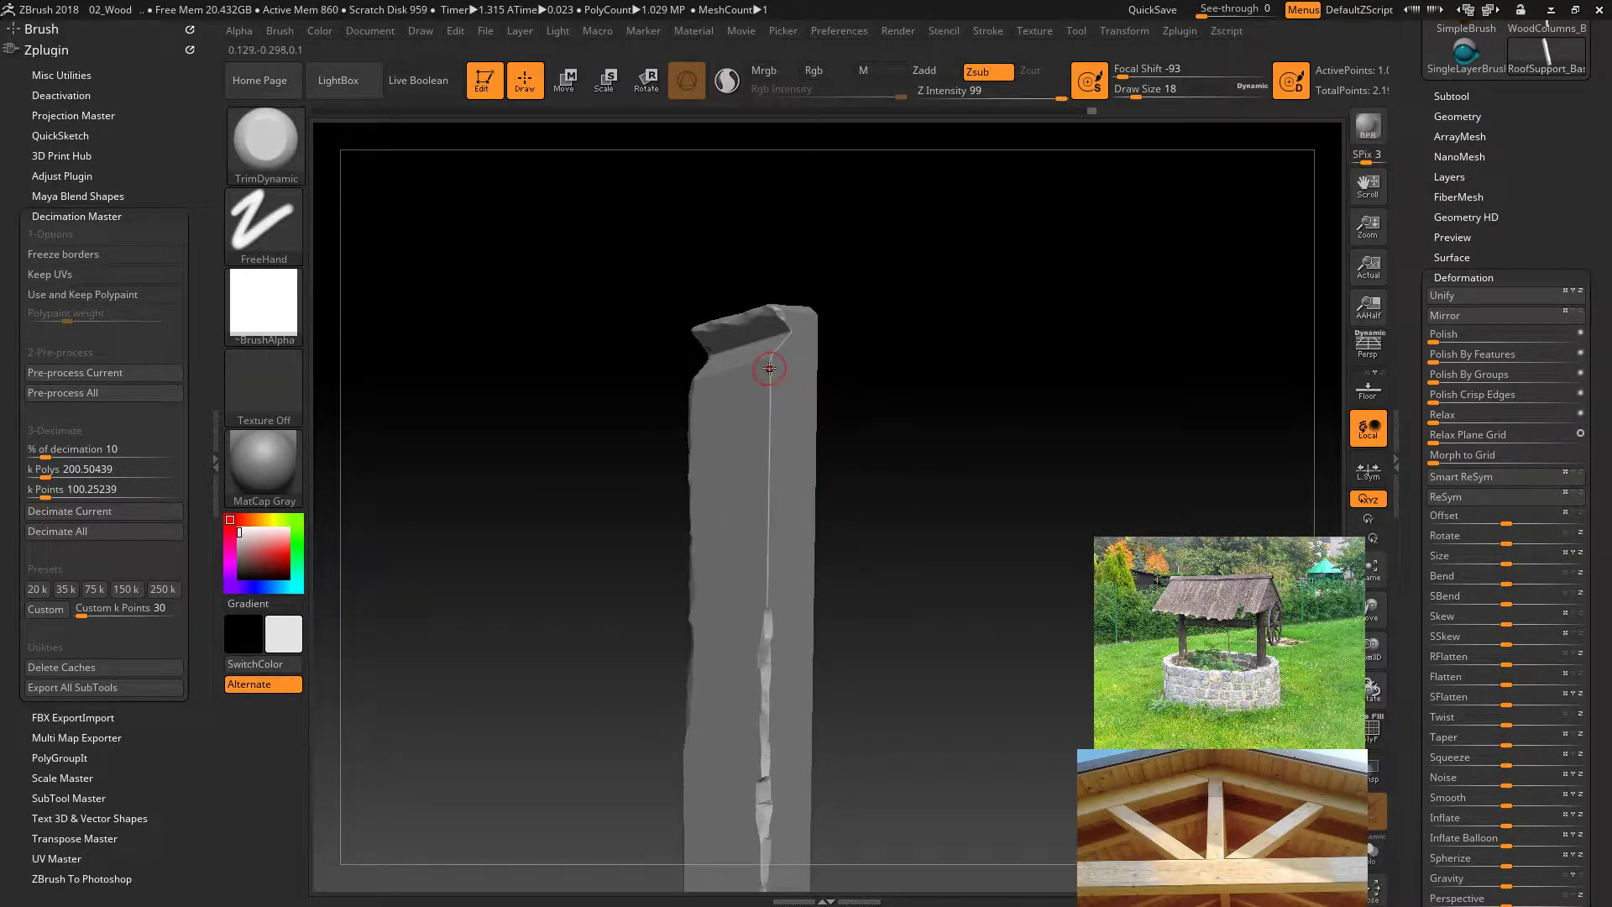
# Chip the remaining straight stretches of the beam's long edges from top to lower end with TrimDynamic at draw size 18.
pyautogui.moveTo(766, 364); pyautogui.dragTo(769, 610)
pyautogui.moveTo(894, 407)
pyautogui.mouseDown()
pyautogui.moveTo(781, 500)
pyautogui.moveTo(680, 330)
pyautogui.moveTo(685, 344)
pyautogui.moveTo(704, 391)
pyautogui.moveTo(759, 405)
pyautogui.moveTo(753, 424)
pyautogui.moveTo(810, 137)
pyautogui.mouseUp()
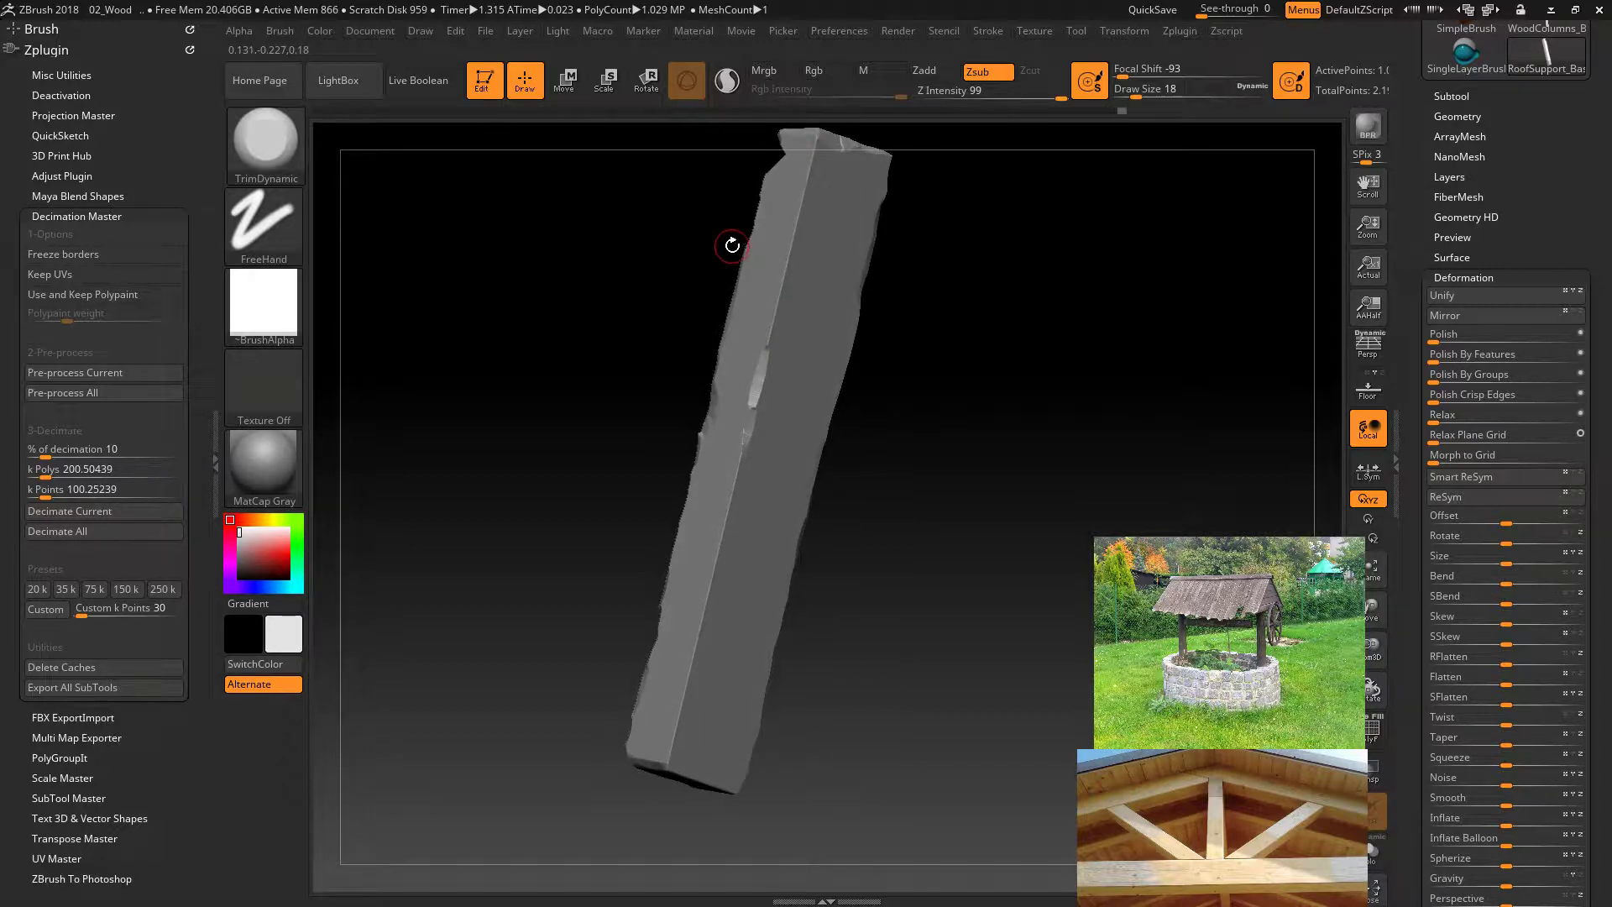
pyautogui.keyDown('alt'); pyautogui.moveTo(730, 244); pyautogui.dragTo(724, 328); pyautogui.keyUp('alt')
pyautogui.moveTo(808, 216); pyautogui.dragTo(760, 445)
pyautogui.keyDown('alt'); pyautogui.moveTo(678, 467); pyautogui.dragTo(721, 284); pyautogui.keyUp('alt')
pyautogui.moveTo(704, 680); pyautogui.dragTo(743, 502)
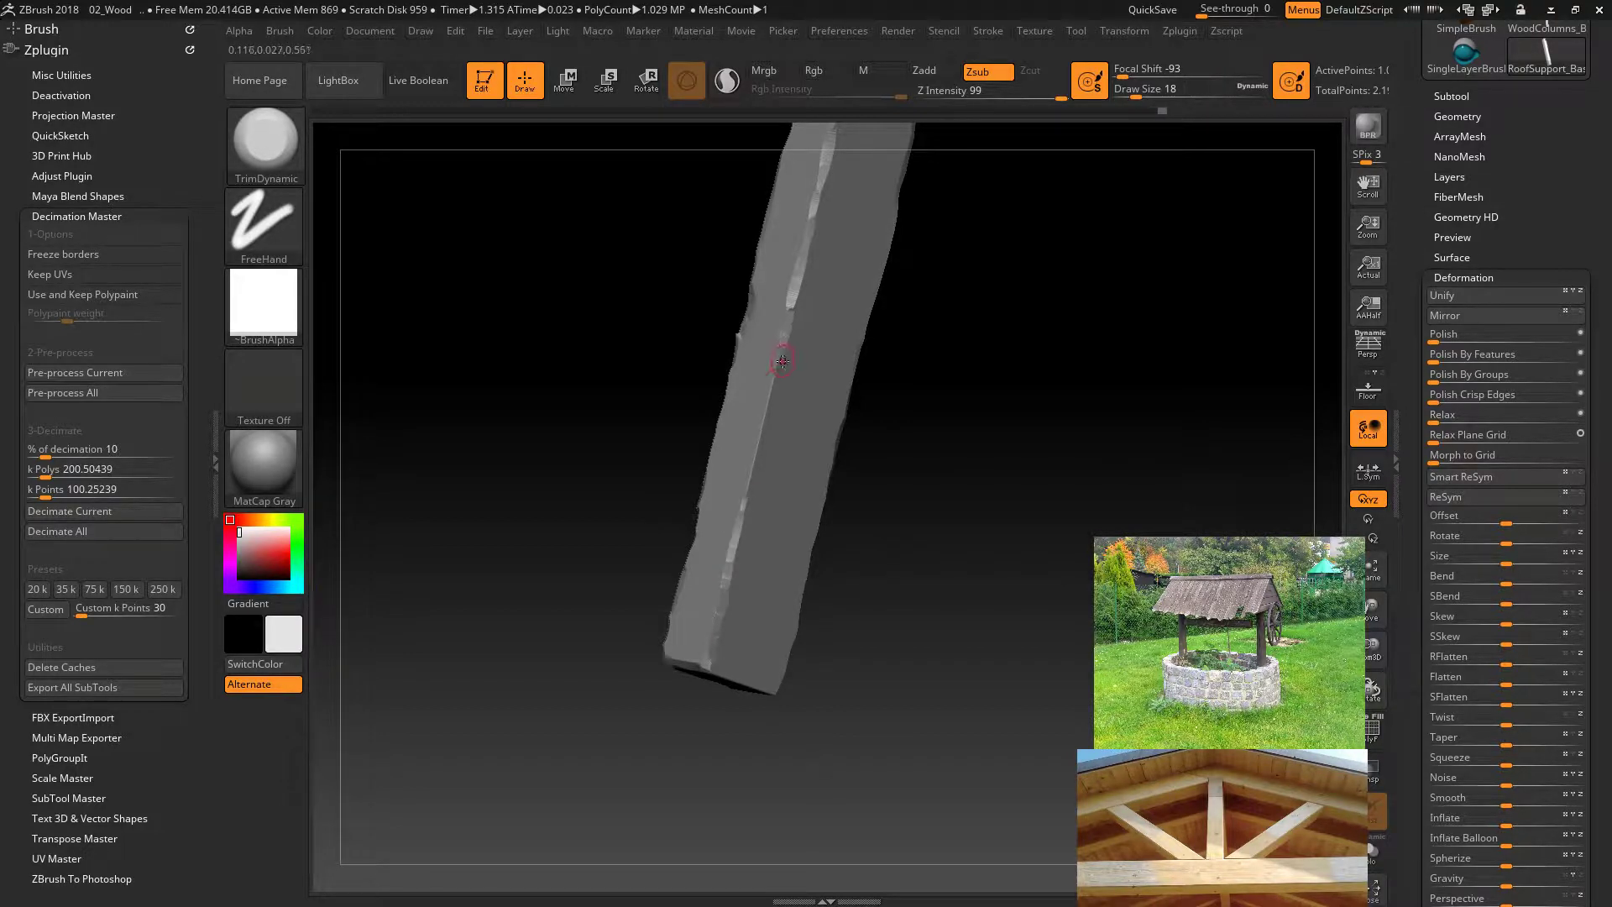
pyautogui.moveTo(779, 362); pyautogui.dragTo(747, 497)
pyautogui.moveTo(696, 675)
pyautogui.mouseDown()
pyautogui.moveTo(605, 727)
pyautogui.moveTo(621, 663)
pyautogui.mouseUp()
# Switch to the TrimSmoothBorder brush at Z intensity 53 and trim the chipped edge along the beam's lower half.
pyautogui.press('b')
pyautogui.press('t')
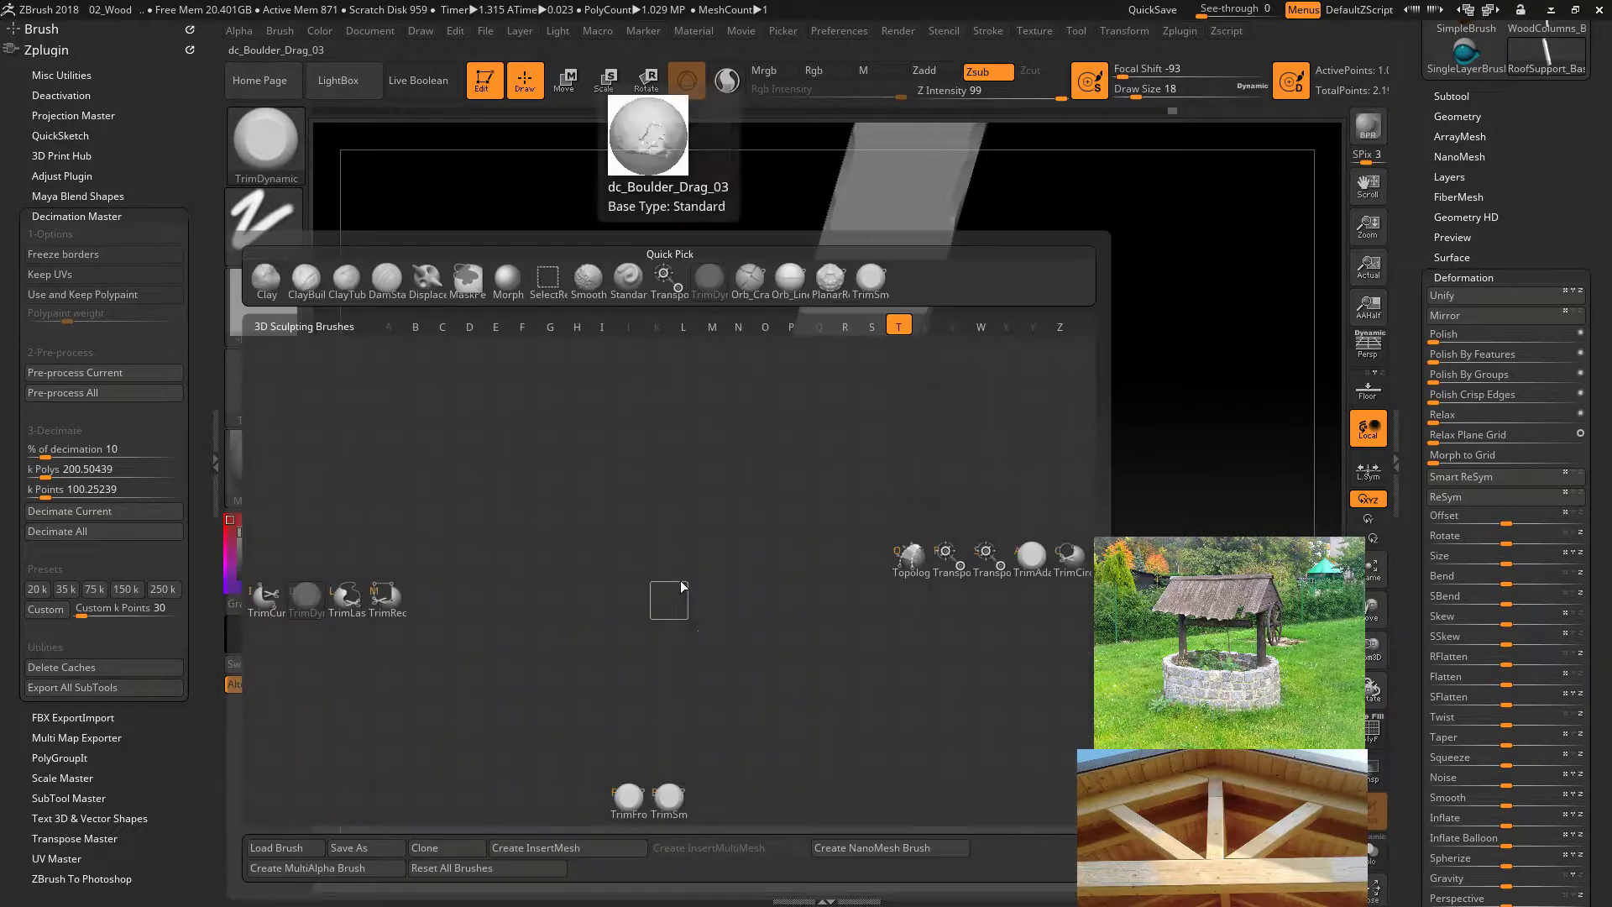
pyautogui.press('s')
pyautogui.moveTo(666, 482)
pyautogui.mouseDown()
pyautogui.moveTo(757, 488)
pyautogui.moveTo(735, 554)
pyautogui.moveTo(839, 470)
pyautogui.mouseUp()
pyautogui.click(1019, 98)
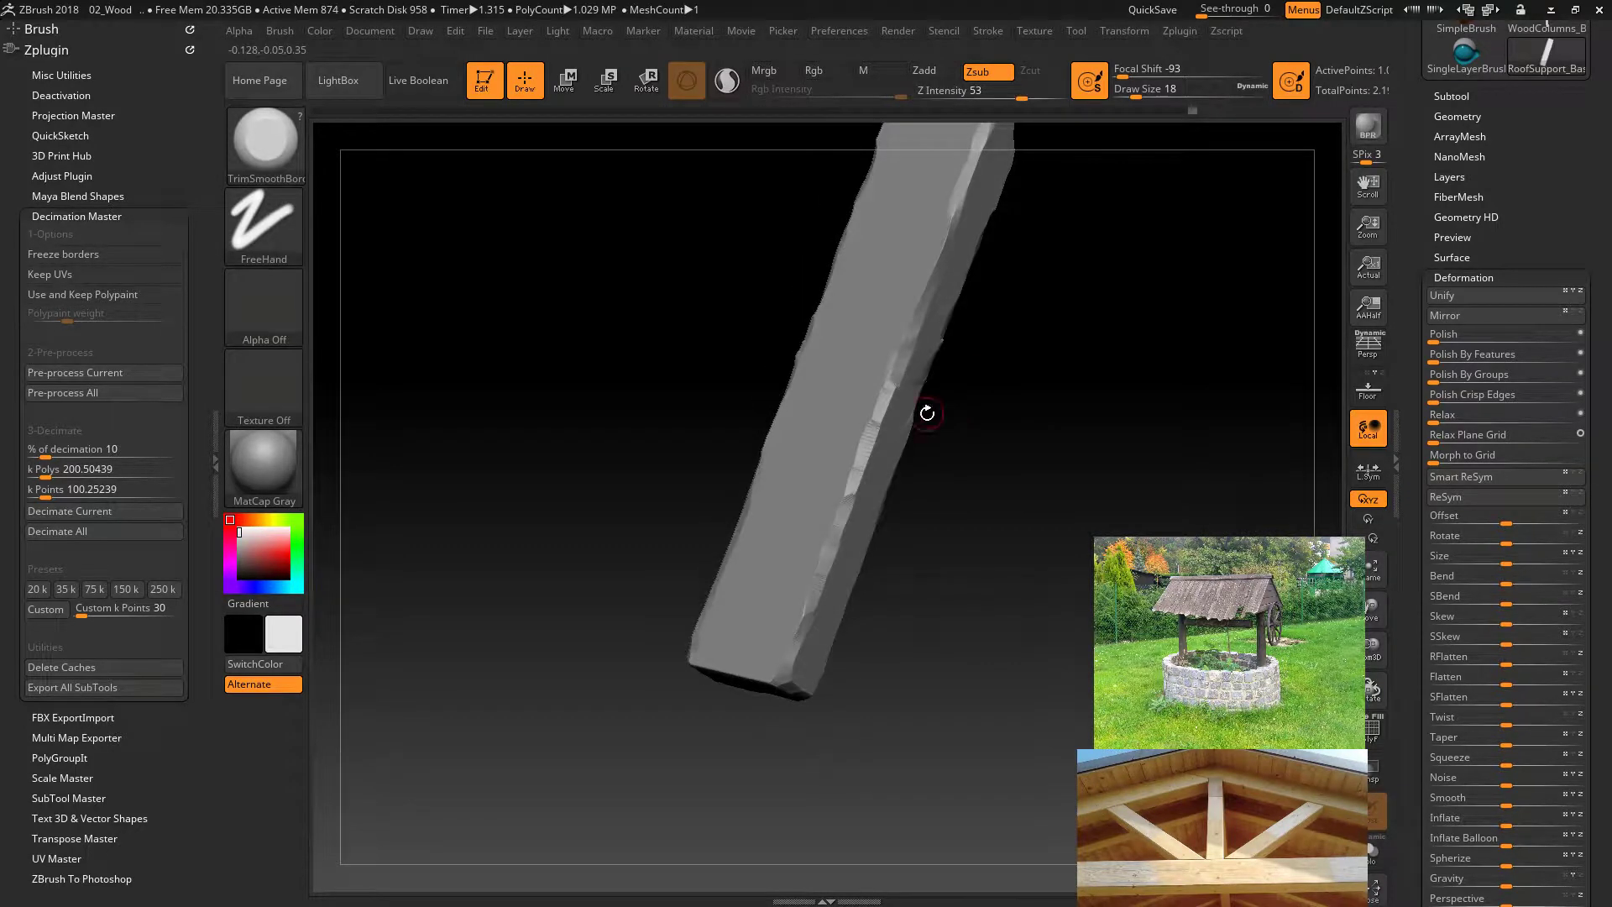
pyautogui.moveTo(1001, 385); pyautogui.dragTo(889, 435)
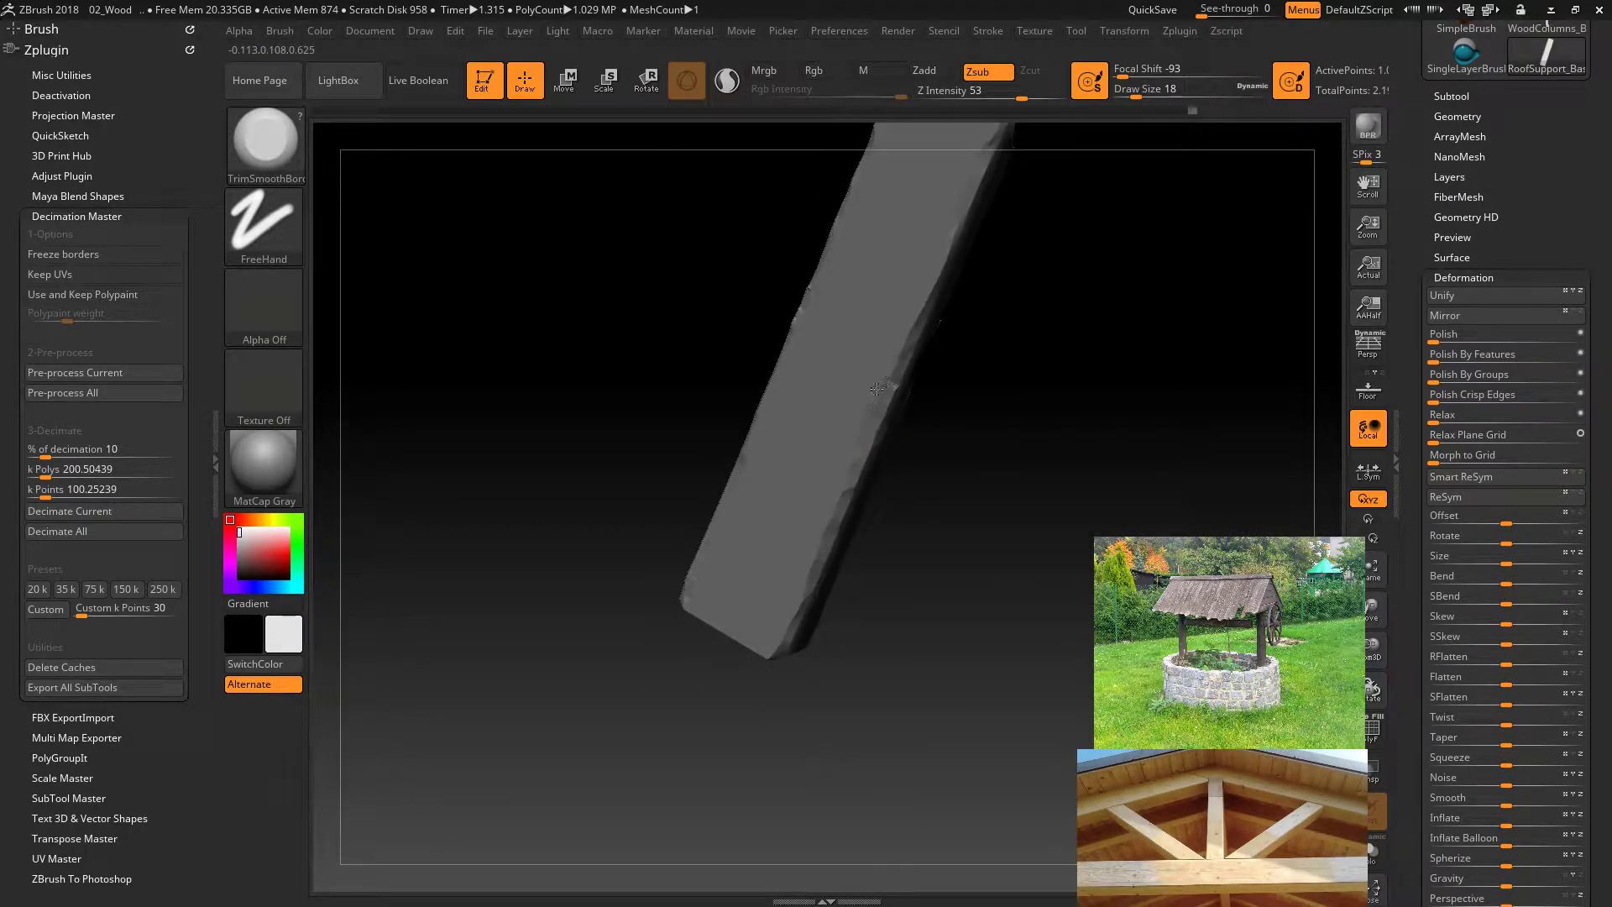
# Raise the brush's Z intensity to 100 and flatten the chipped long edges along the beam at draw size 18.
pyautogui.moveTo(1022, 99); pyautogui.dragTo(1083, 99)
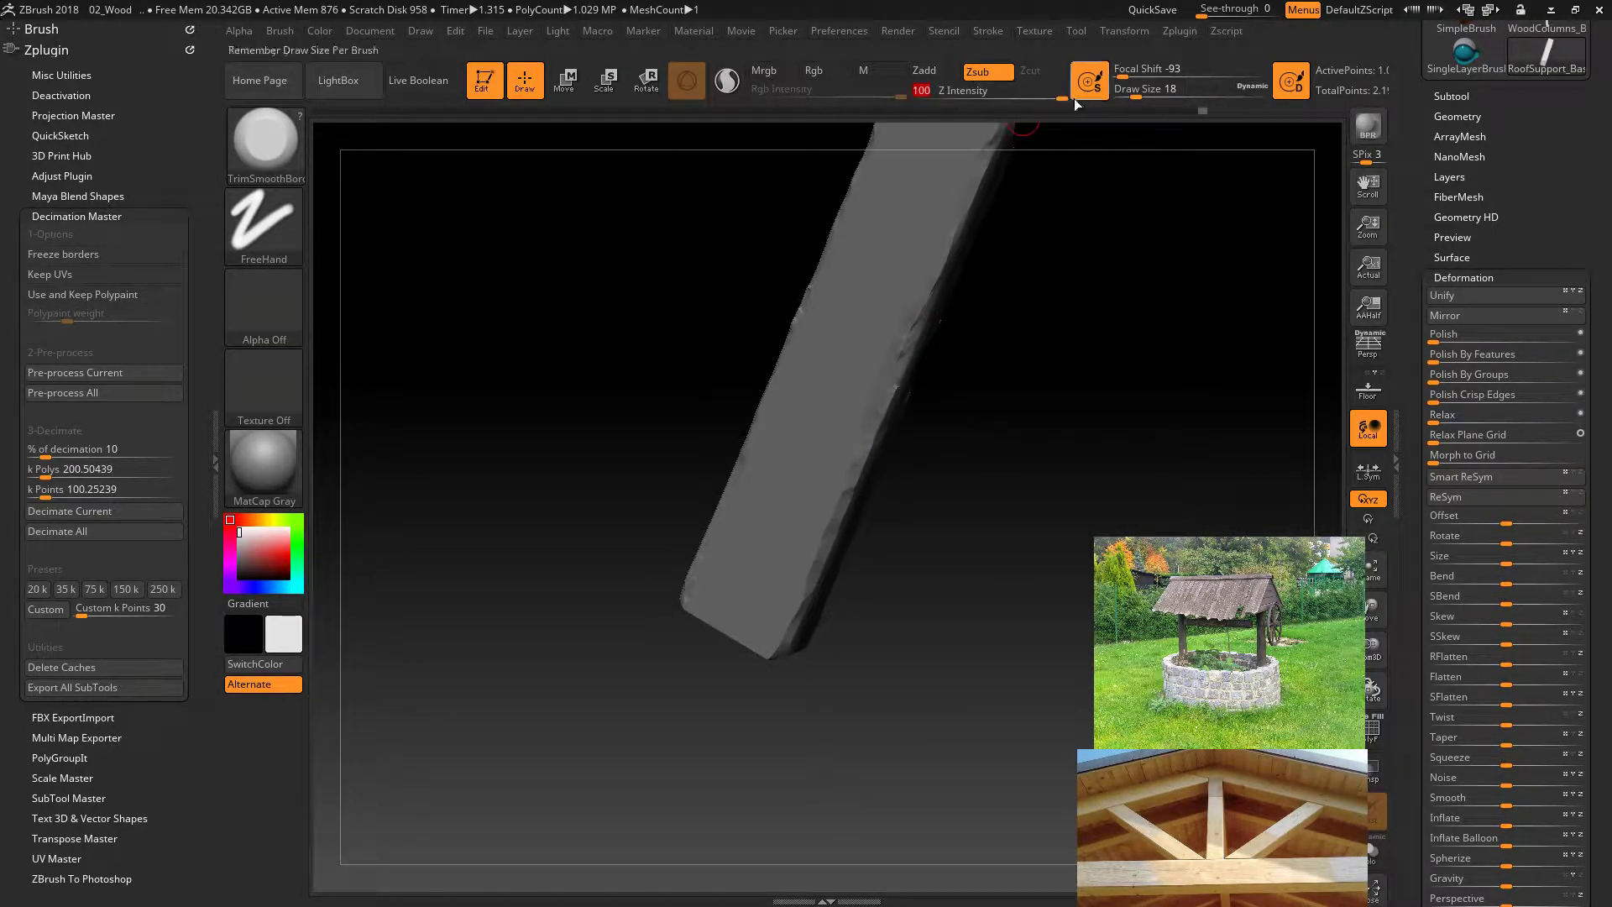
pyautogui.moveTo(1096, 331); pyautogui.dragTo(888, 359)
pyautogui.moveTo(1046, 302); pyautogui.dragTo(869, 407)
pyautogui.moveTo(995, 306); pyautogui.dragTo(877, 353)
pyautogui.moveTo(938, 276); pyautogui.dragTo(890, 352)
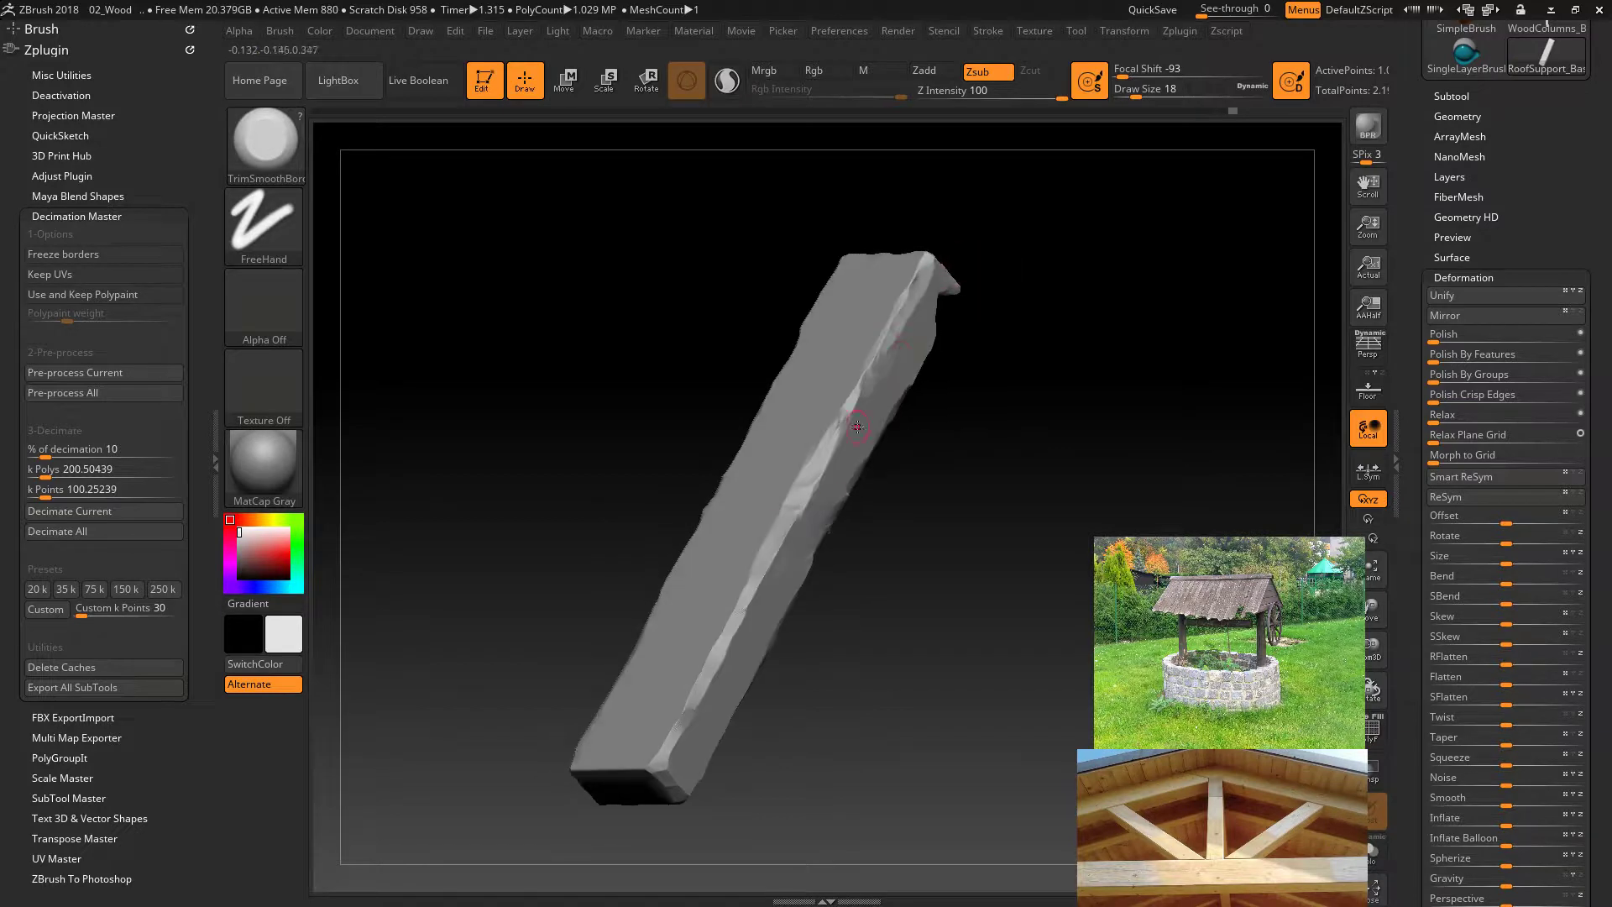
pyautogui.moveTo(709, 681)
pyautogui.mouseDown()
pyautogui.moveTo(678, 739)
pyautogui.moveTo(735, 622)
pyautogui.mouseUp()
pyautogui.moveTo(940, 546)
pyautogui.mouseDown()
pyautogui.moveTo(999, 500)
pyautogui.moveTo(975, 526)
pyautogui.moveTo(1043, 391)
pyautogui.mouseUp()
# Switch to the Displace brush and try its current alpha on the beam's notched face, then undo the stamp.
pyautogui.press('b')
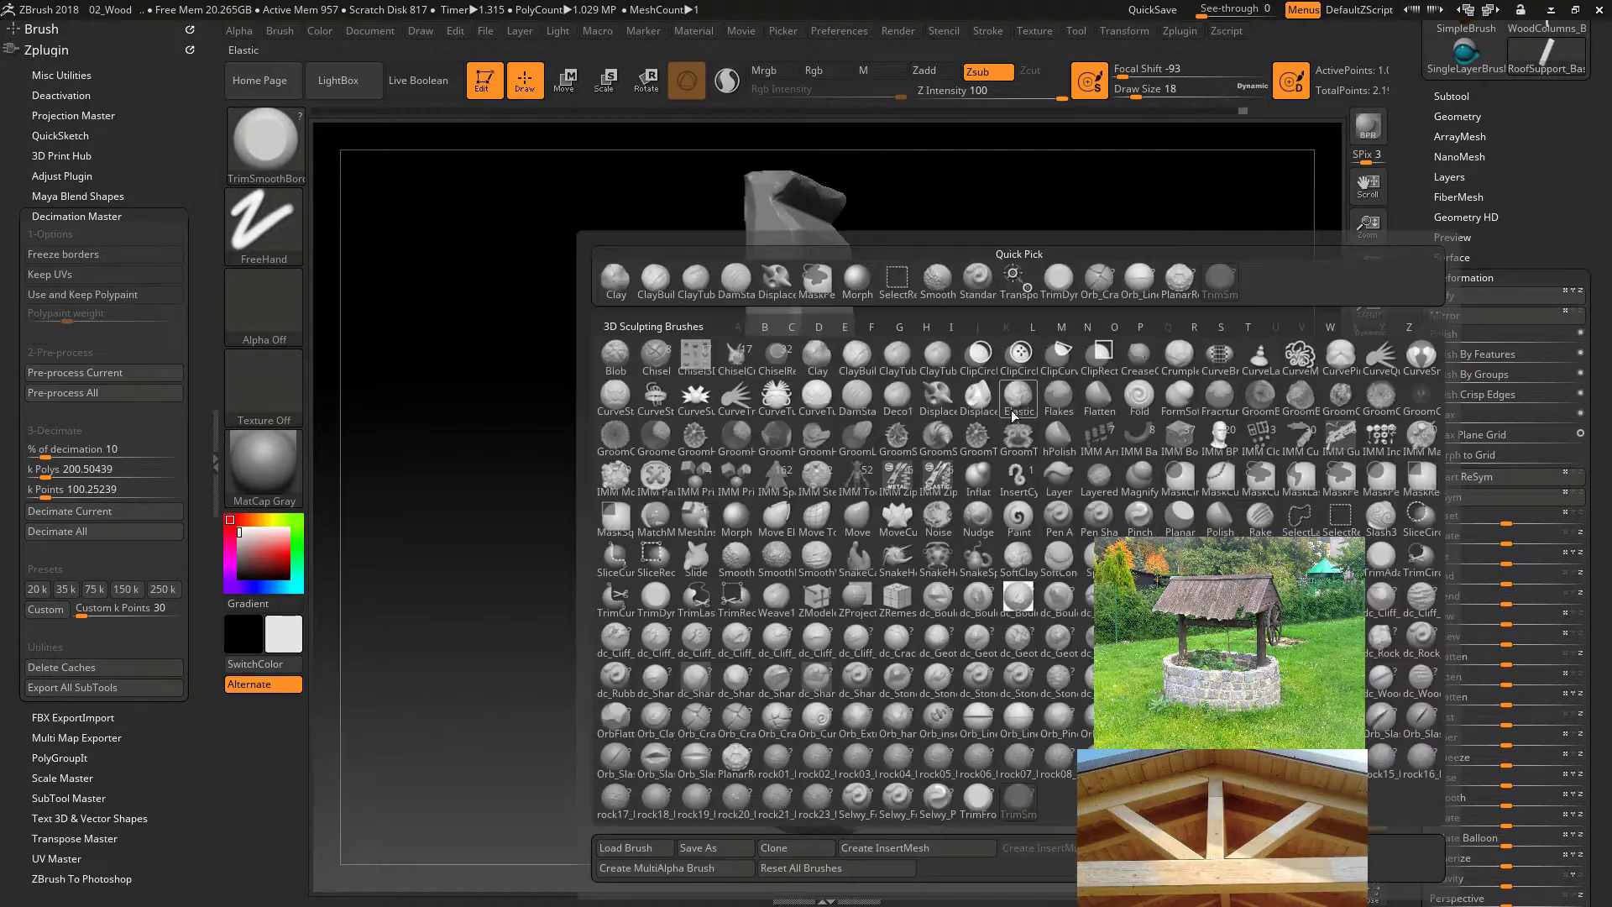
pyautogui.press('d')
pyautogui.click(976, 399)
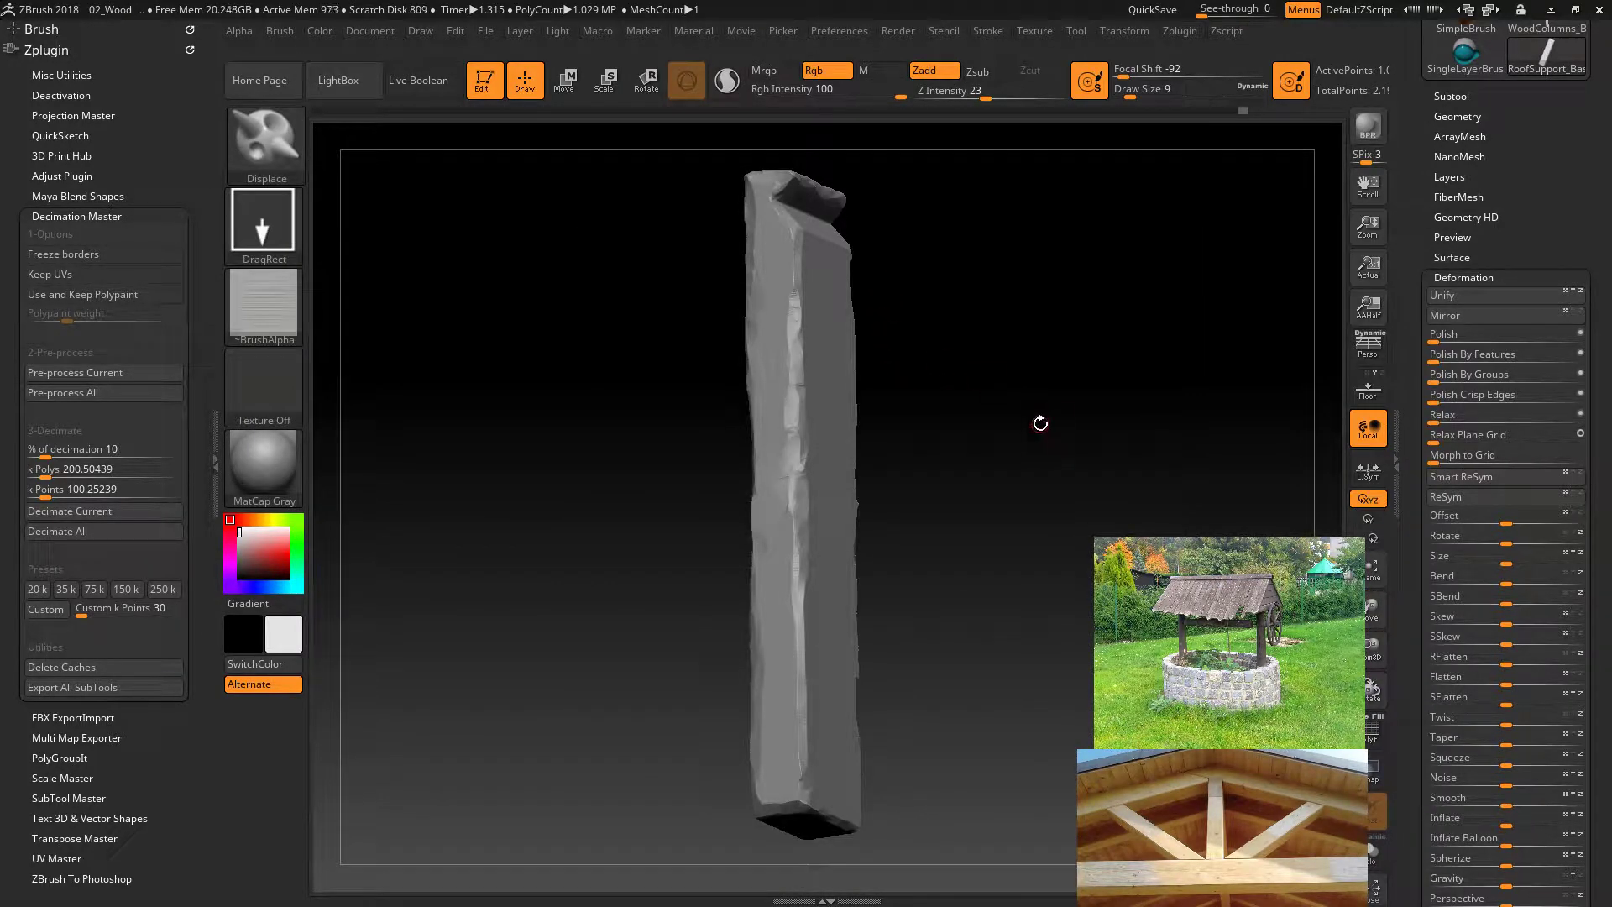
pyautogui.moveTo(1080, 388)
pyautogui.mouseDown()
pyautogui.moveTo(982, 470)
pyautogui.moveTo(954, 522)
pyautogui.moveTo(1000, 417)
pyautogui.mouseUp()
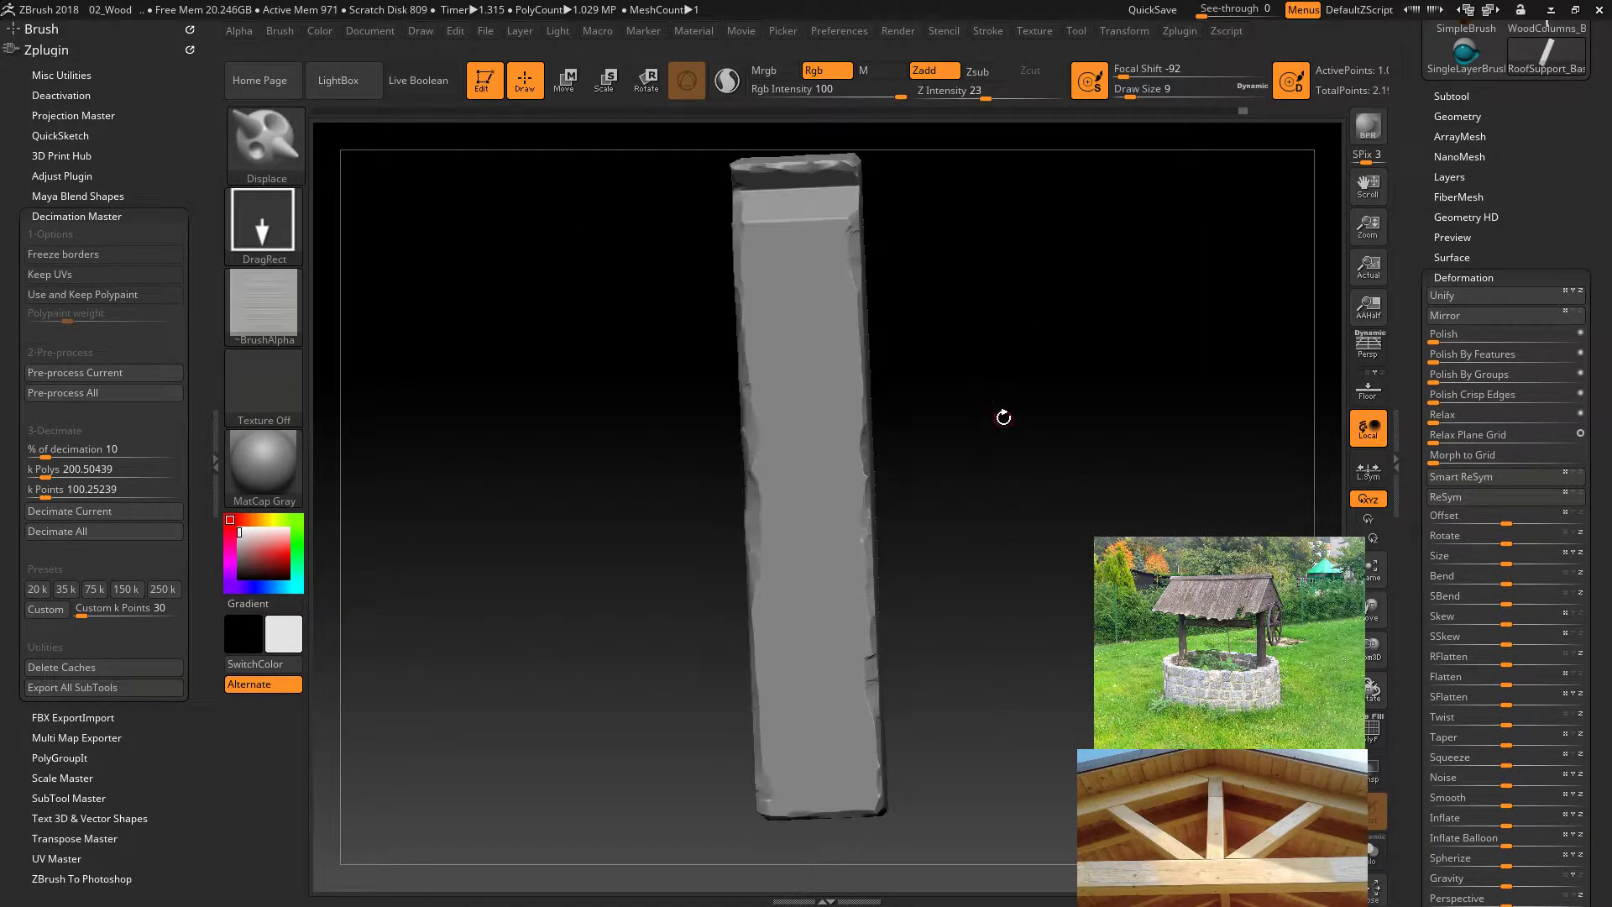
pyautogui.moveTo(835, 460)
pyautogui.mouseDown()
pyautogui.moveTo(1121, 509)
pyautogui.moveTo(1035, 468)
pyautogui.moveTo(1086, 449)
pyautogui.mouseUp()
pyautogui.hotkey('ctrl', 'z')
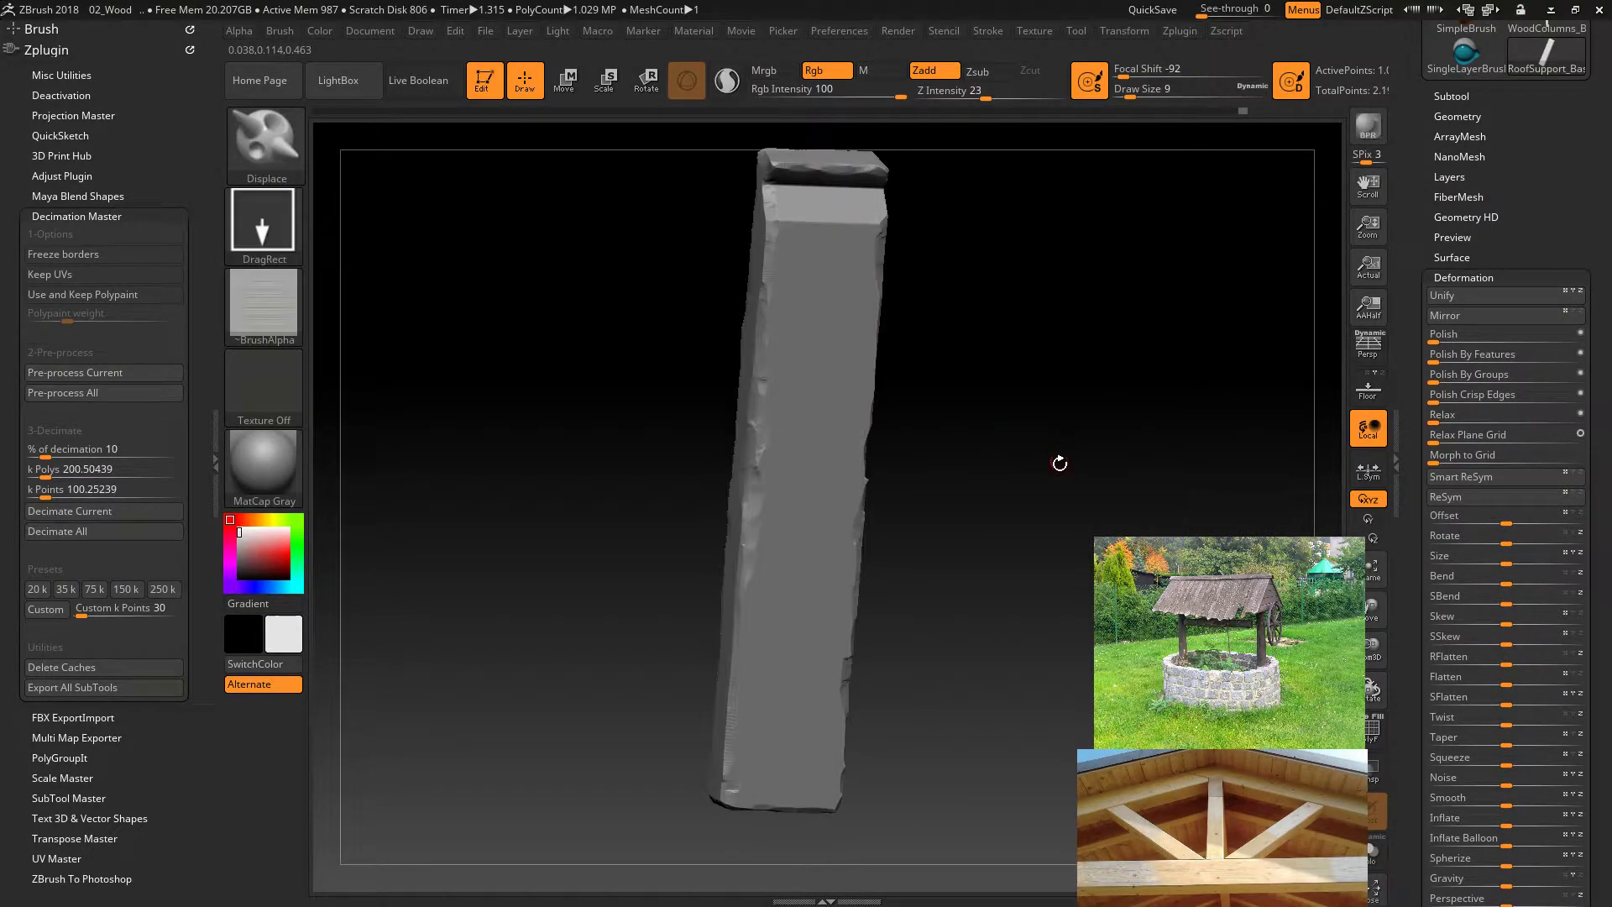
# Choose a GenericWoodBrush alpha, try stamping wood grain on the lower part of the beam's face, and undo the stamp.
pyautogui.moveTo(1037, 365); pyautogui.dragTo(342, 301)
pyautogui.click(264, 302)
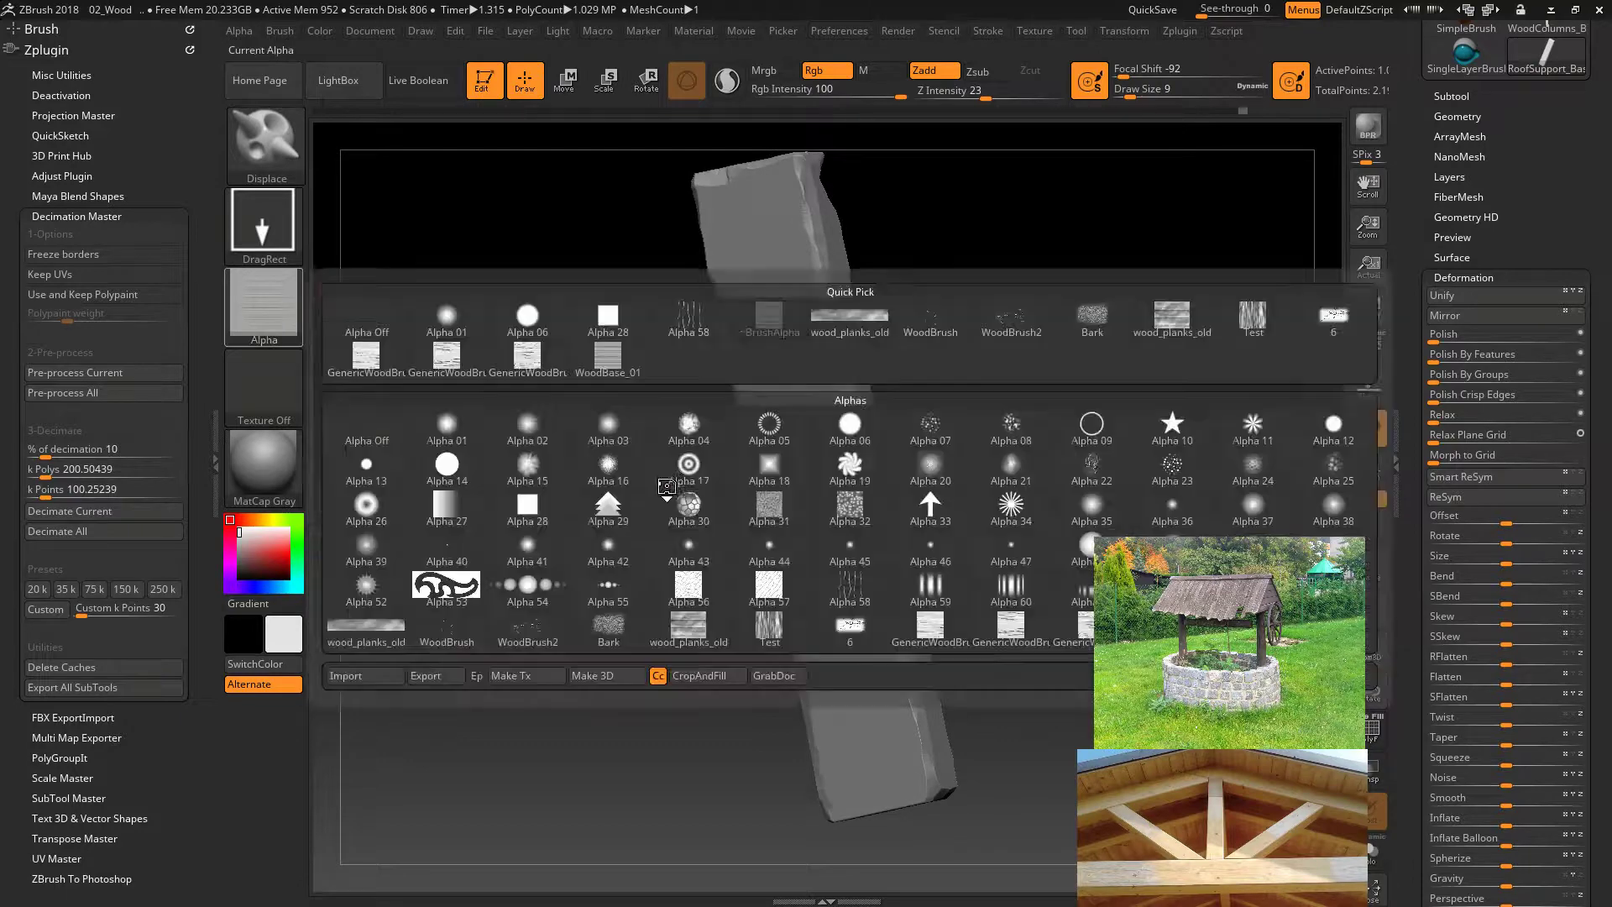
pyautogui.click(959, 623)
pyautogui.moveTo(970, 436)
pyautogui.keyDown('shift'); pyautogui.mouseDown()
pyautogui.moveTo(1025, 389)
pyautogui.moveTo(974, 463)
pyautogui.mouseUp(); pyautogui.keyUp('shift')
pyautogui.moveTo(963, 533); pyautogui.dragTo(940, 663)
pyautogui.keyDown('shift'); pyautogui.moveTo(1049, 537); pyautogui.dragTo(1122, 509); pyautogui.keyUp('shift')
pyautogui.hotkey('ctrl', 'z')
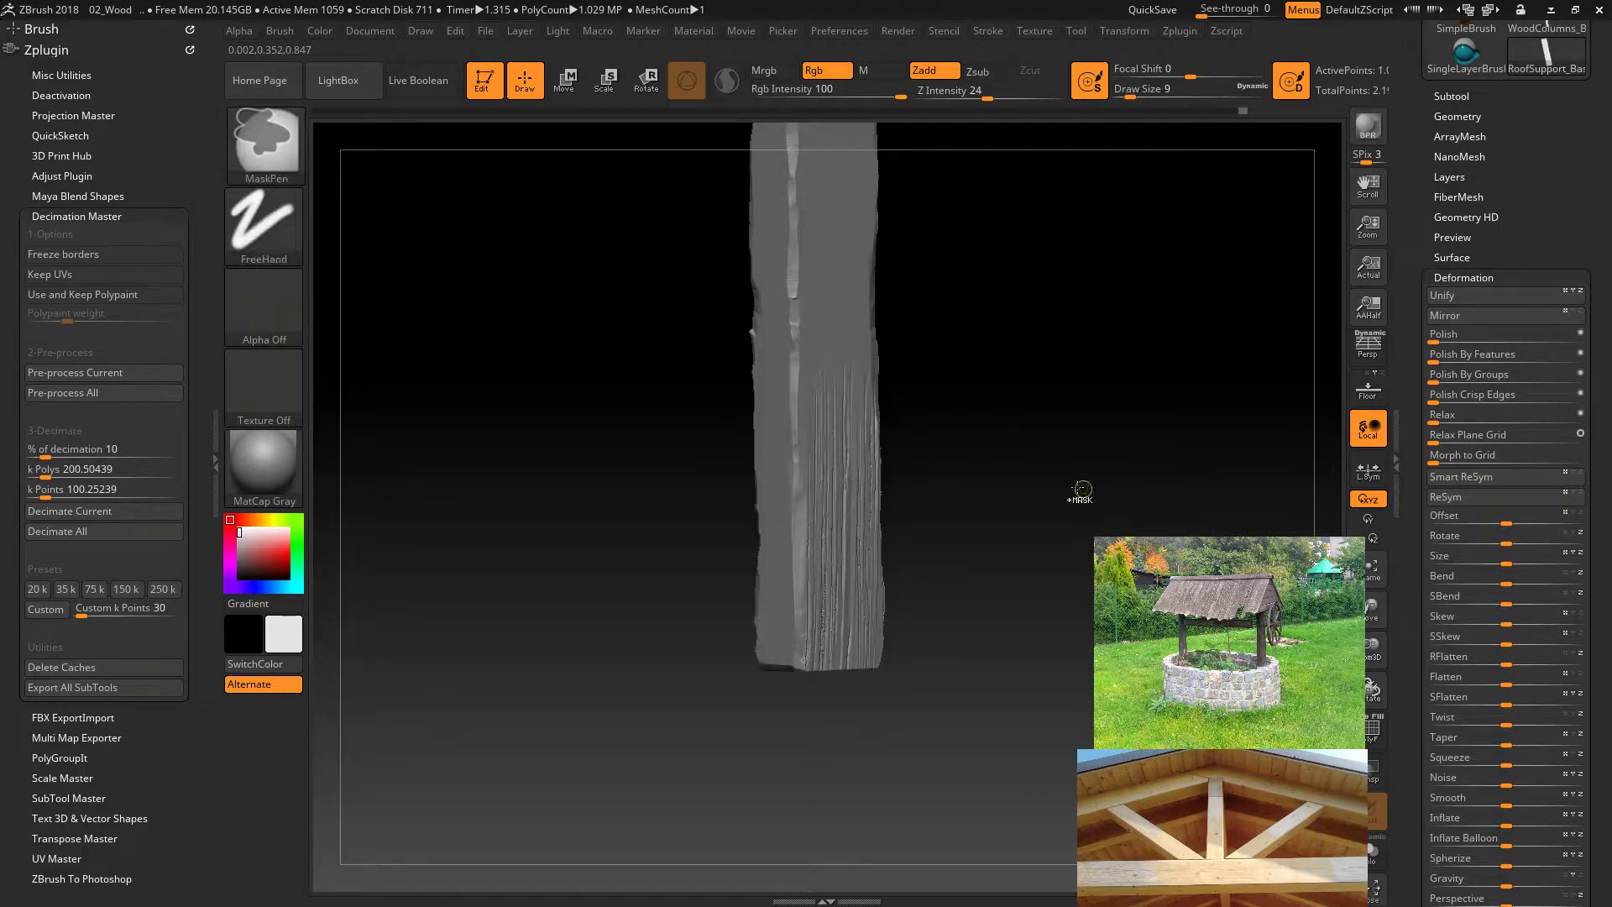
# Set the wood alpha's mid value to 68 and test grain stamps on the beam's lower faces, undoing them.
pyautogui.click(238, 31)
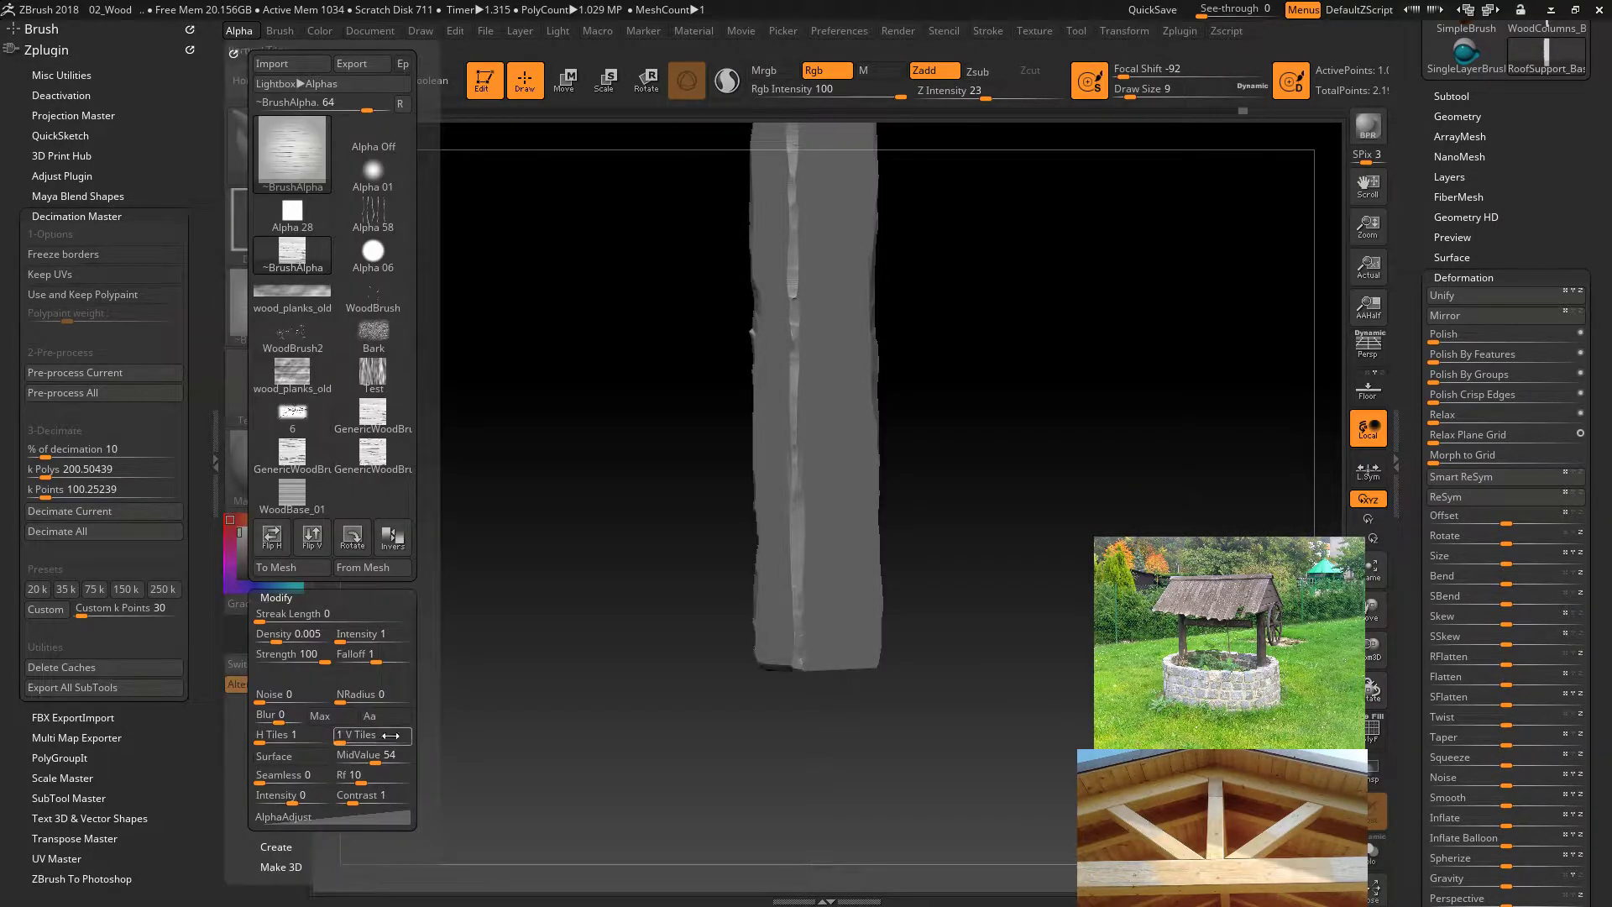
pyautogui.moveTo(389, 757); pyautogui.dragTo(384, 758)
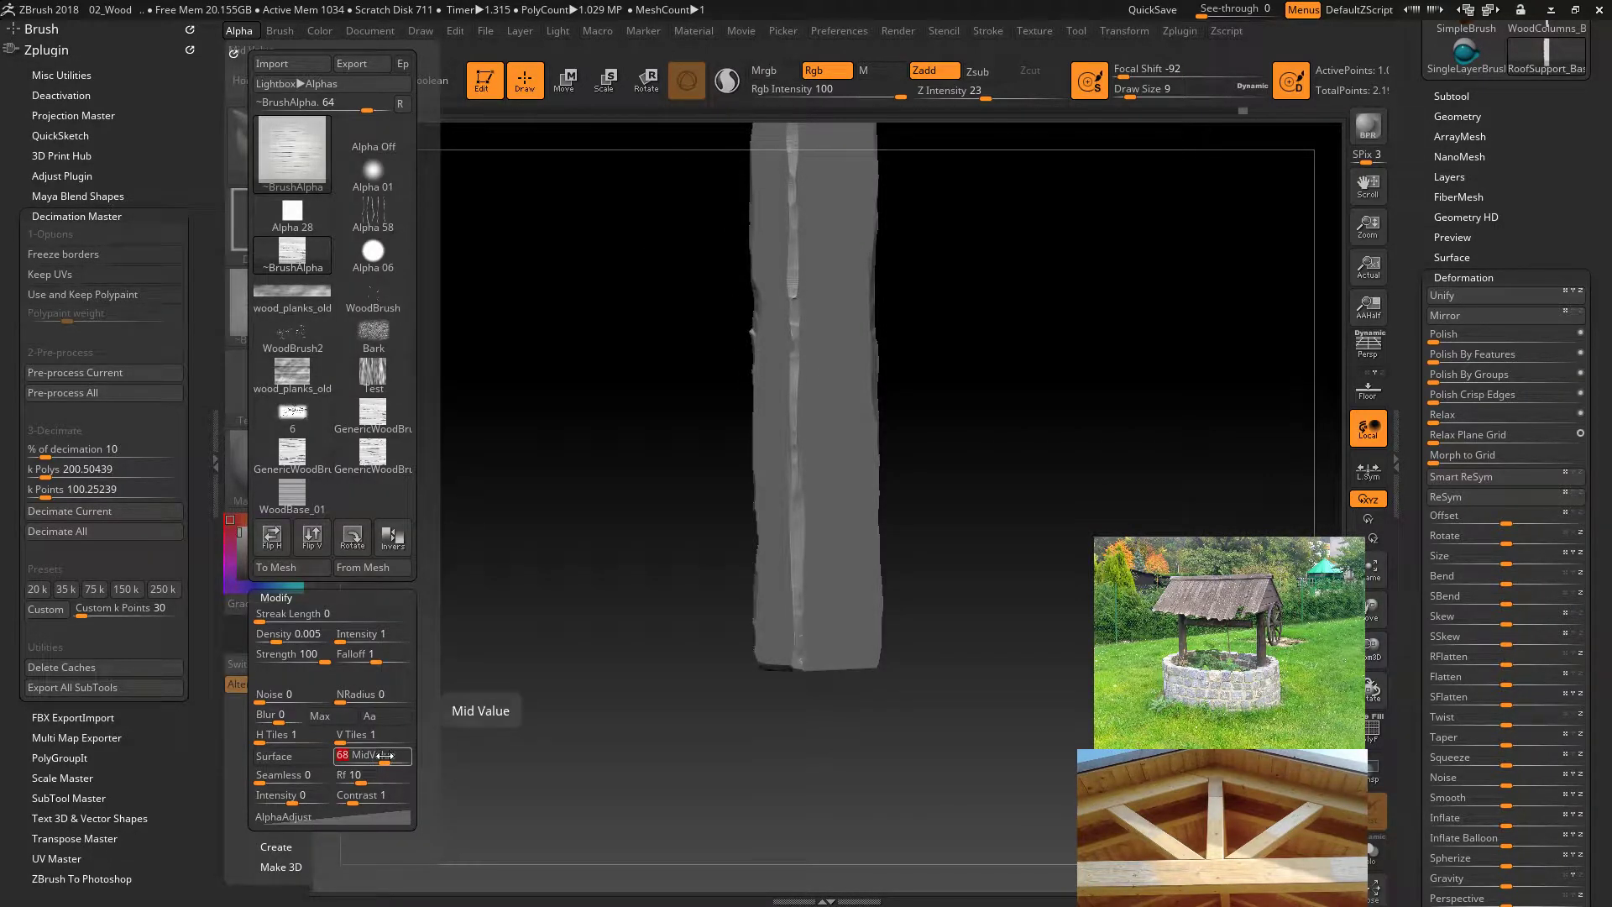
pyautogui.moveTo(987, 478); pyautogui.dragTo(967, 474)
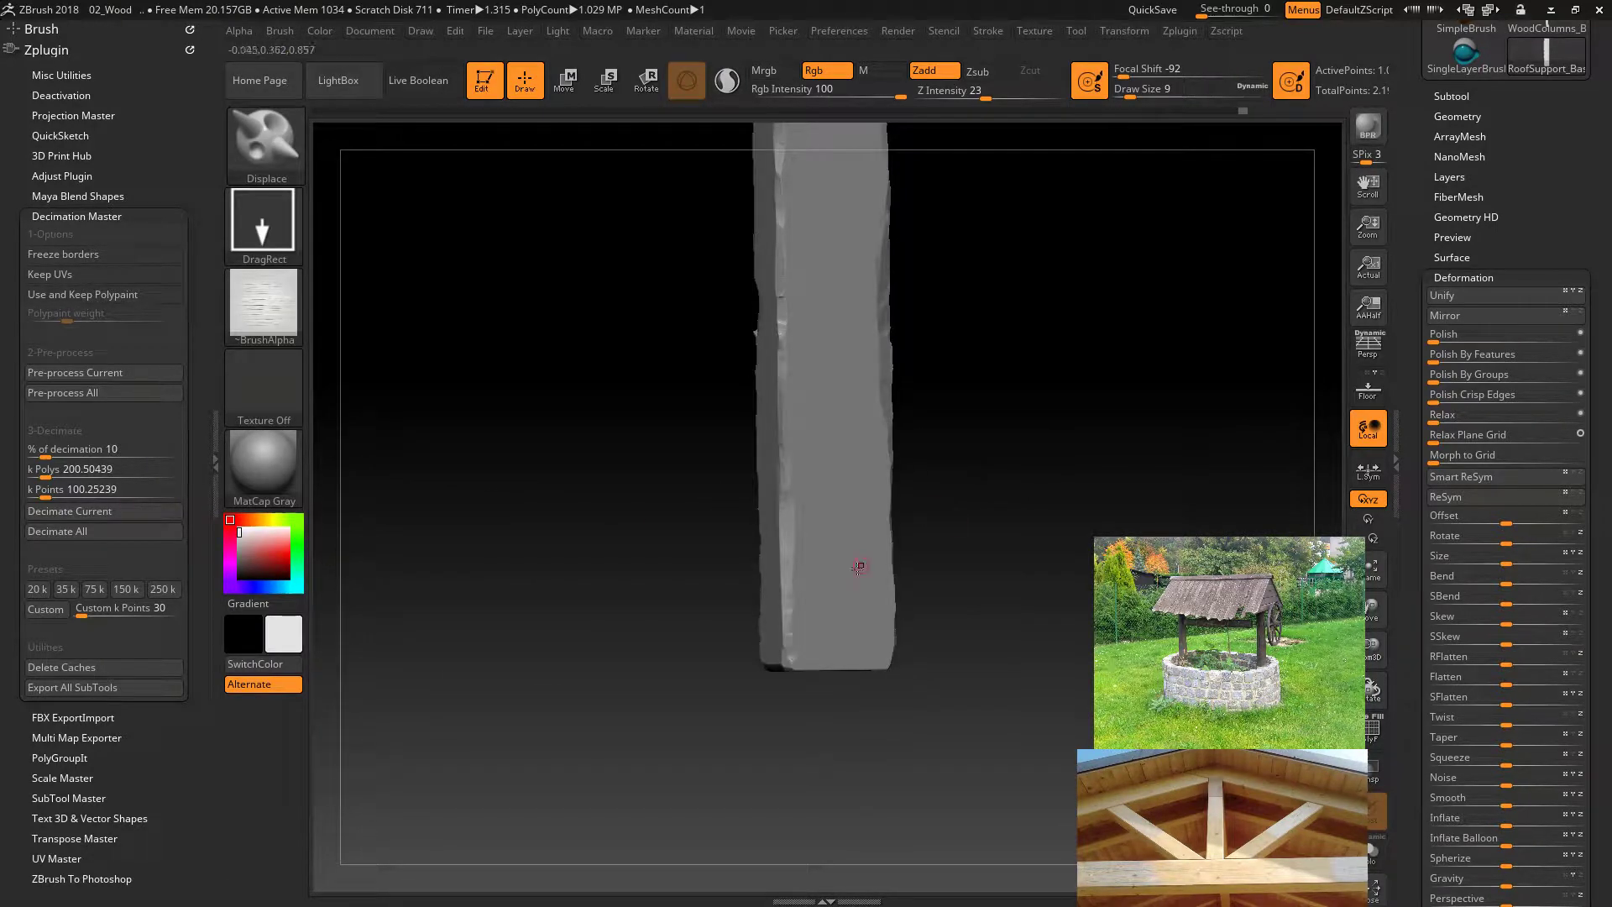
pyautogui.moveTo(901, 538)
pyautogui.mouseDown()
pyautogui.moveTo(873, 588)
pyautogui.moveTo(797, 638)
pyautogui.moveTo(873, 579)
pyautogui.mouseUp()
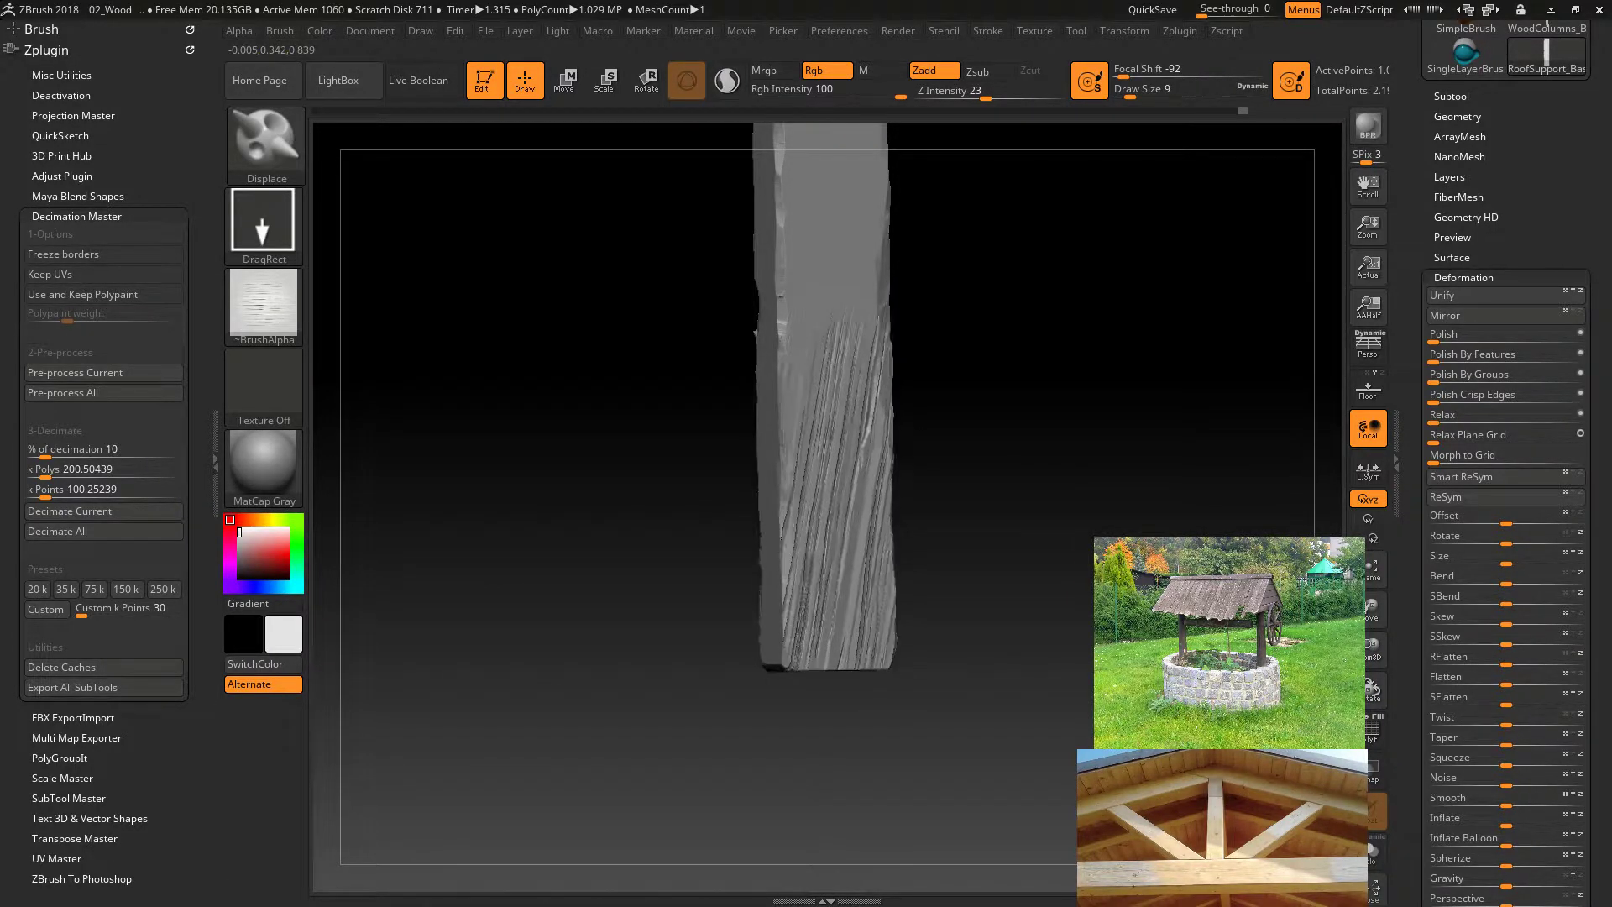
pyautogui.moveTo(1011, 542); pyautogui.dragTo(880, 446)
pyautogui.hotkey('ctrl', 'z')
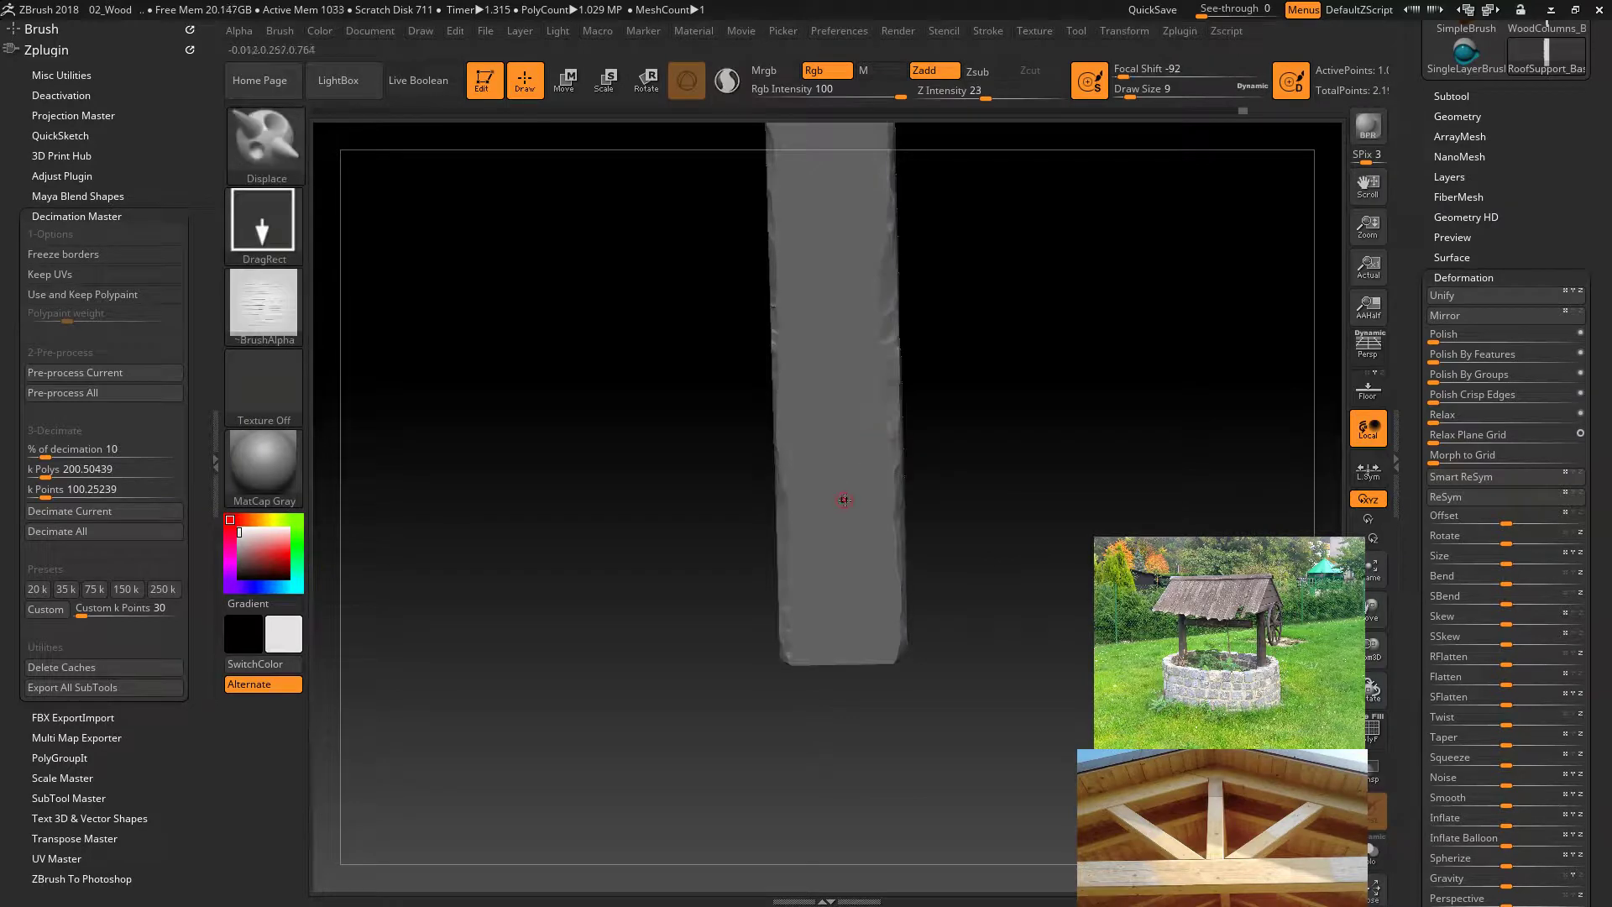
pyautogui.moveTo(1055, 473); pyautogui.dragTo(1088, 504)
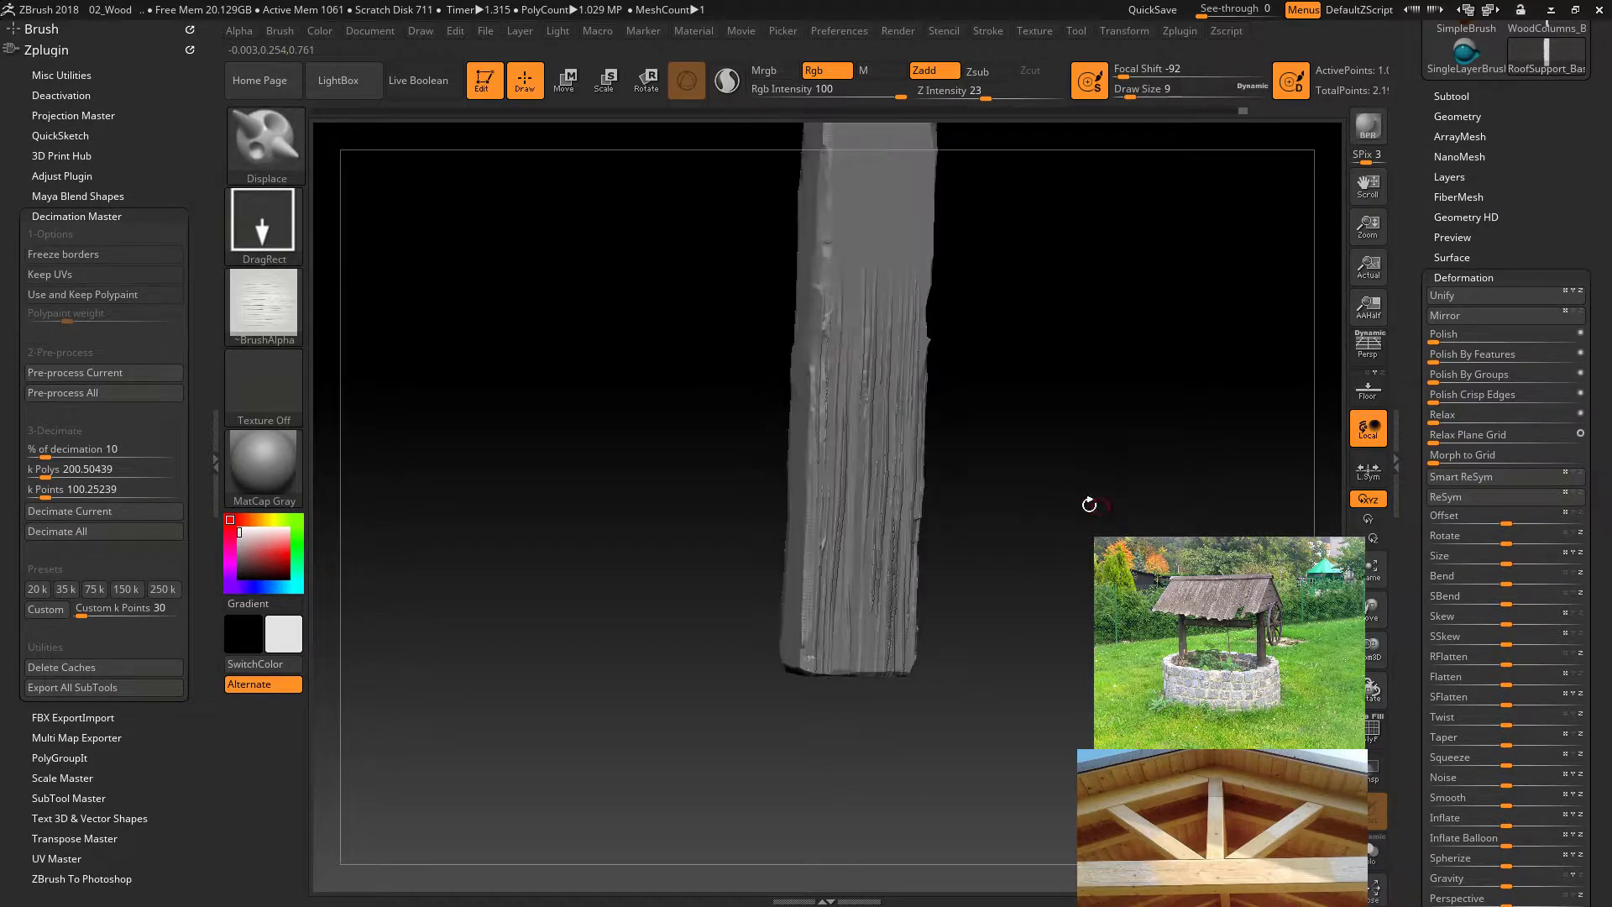
pyautogui.moveTo(1026, 407); pyautogui.dragTo(1078, 446)
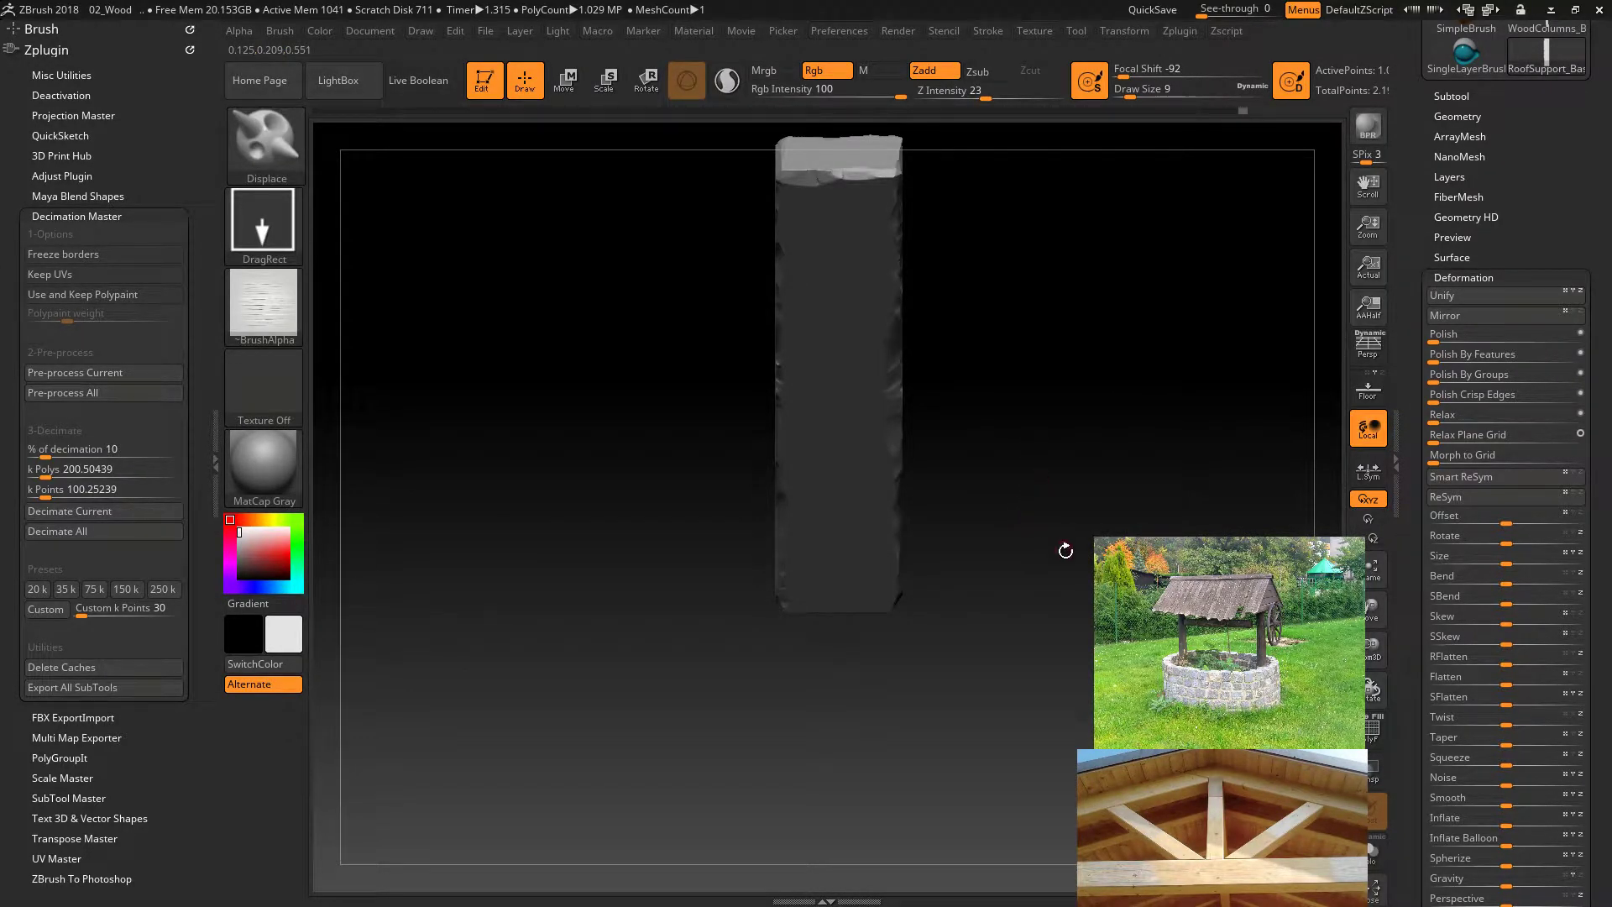
# Open the beam's morph target settings and save the 02_Wood project.
pyautogui.moveTo(1066, 546); pyautogui.dragTo(1015, 549)
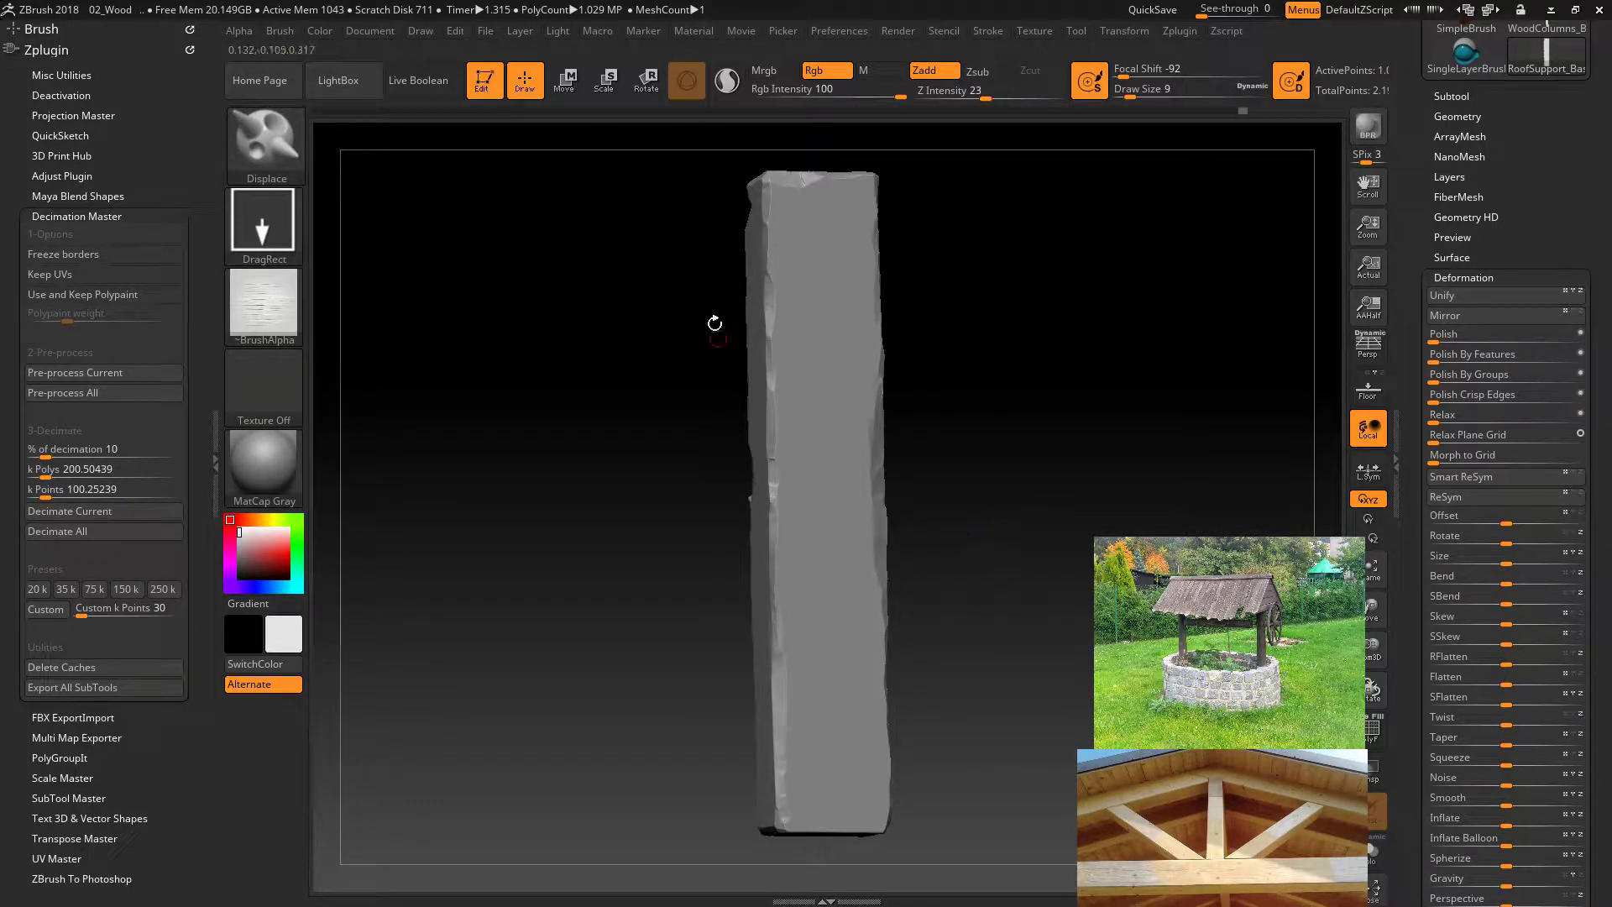
pyautogui.moveTo(1007, 458); pyautogui.dragTo(1091, 436)
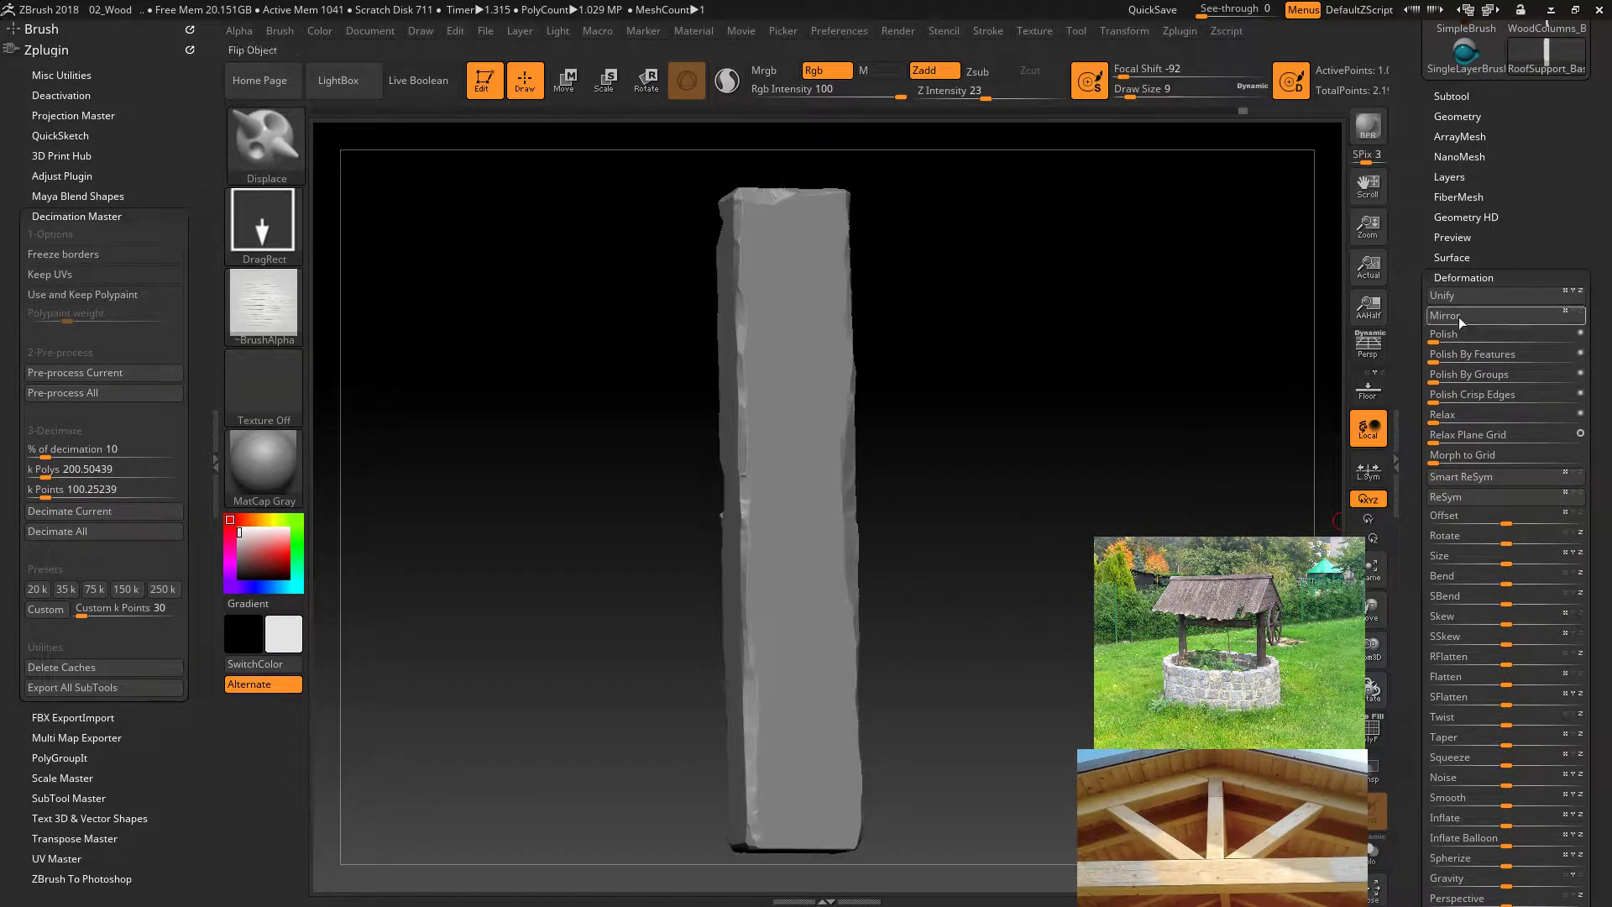
pyautogui.click(1468, 276)
pyautogui.click(1465, 377)
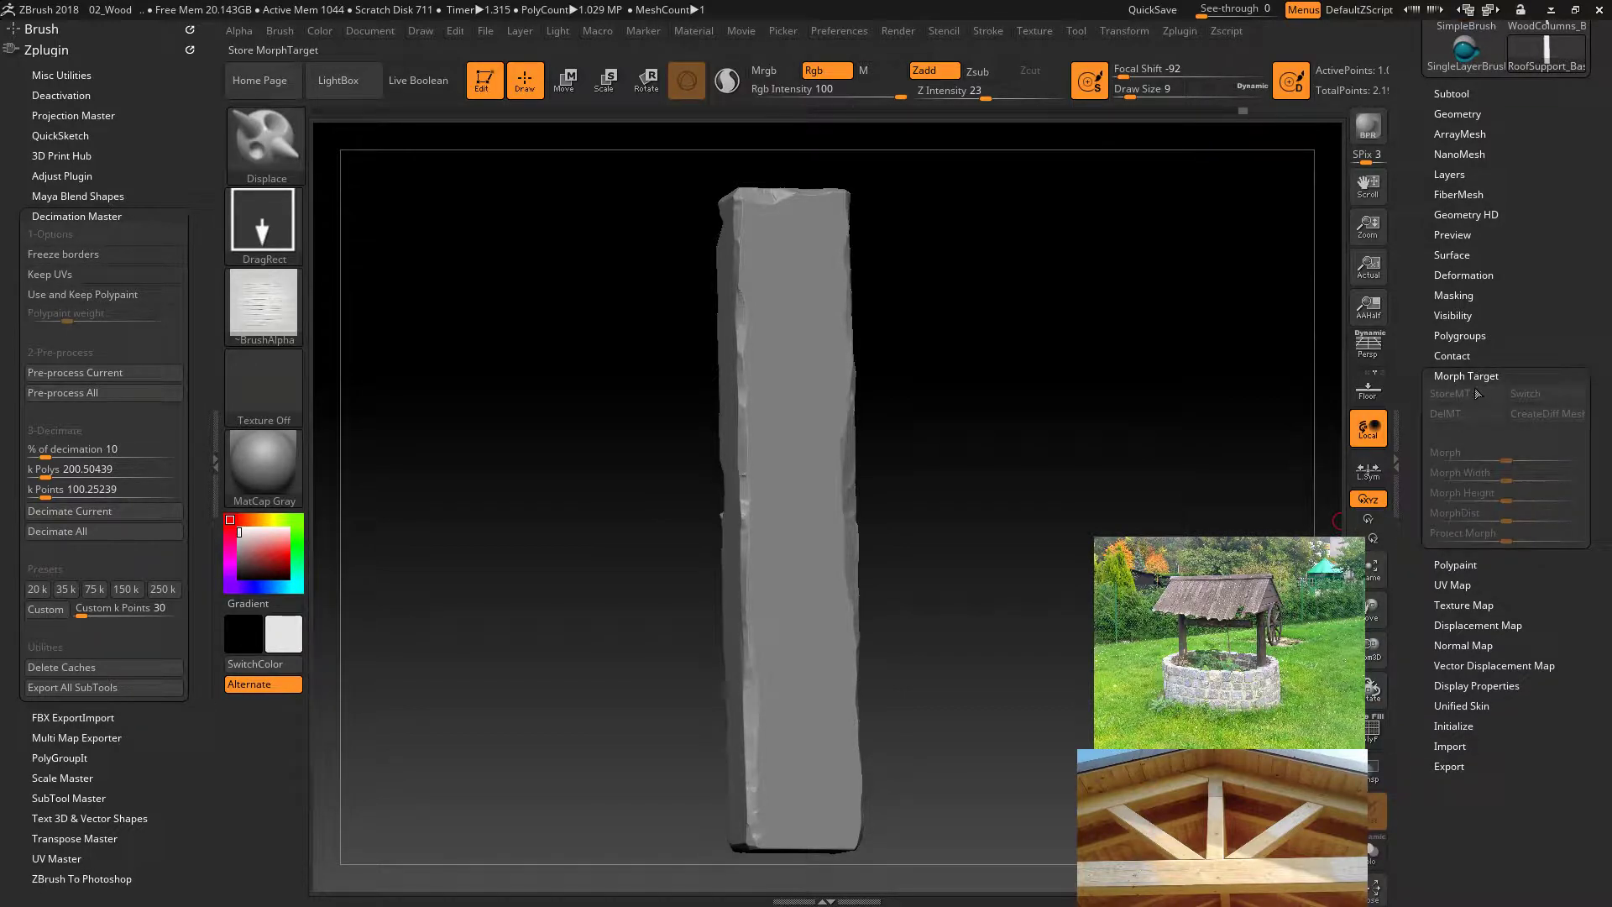
pyautogui.press('ctrl')
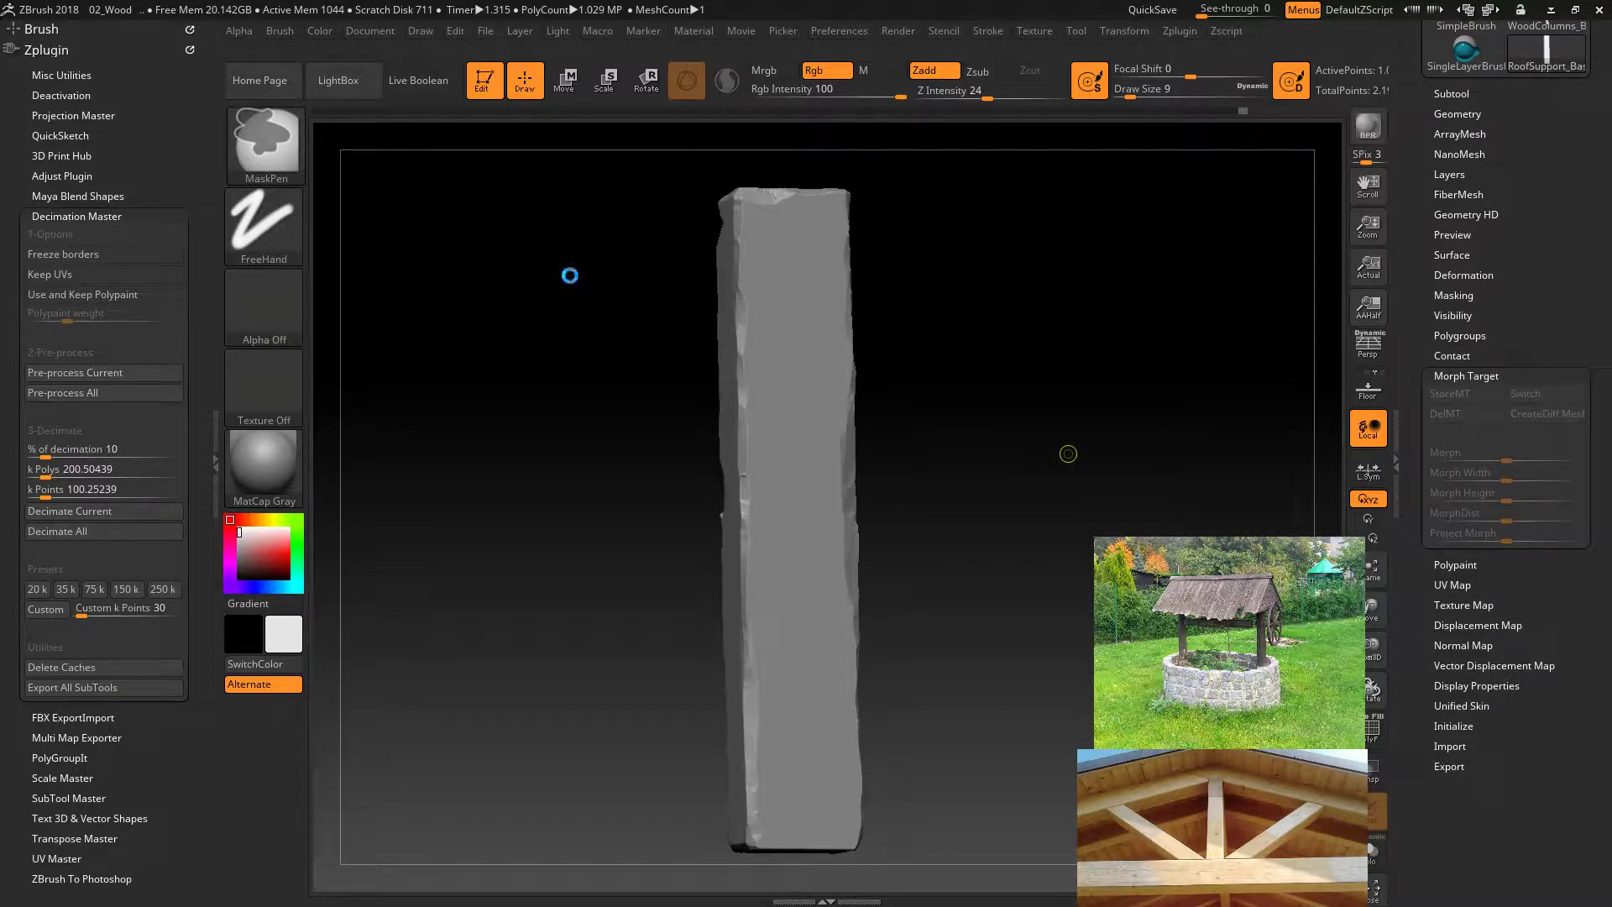
pyautogui.hotkey('ctrl', 's')
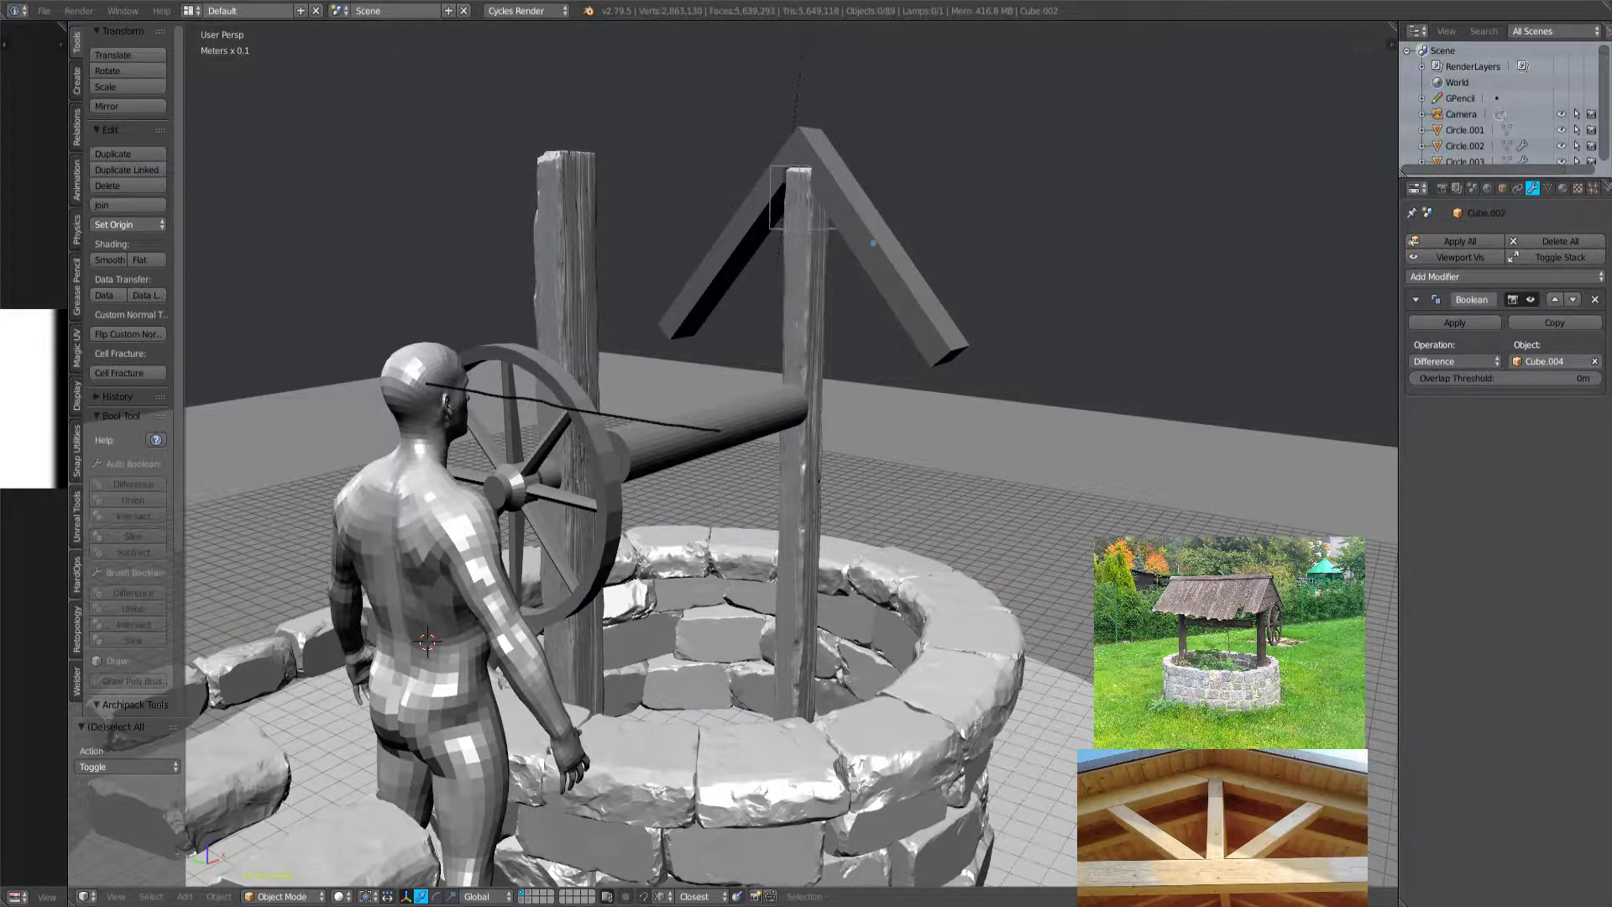
# Switch to Blender and import RoofSupport_HP.OBJ from the 02_Wood folder into the well scene.
pyautogui.moveTo(450, 445); pyautogui.dragTo(509, 468, button='middle')
pyautogui.press('a')
pyautogui.press('a')
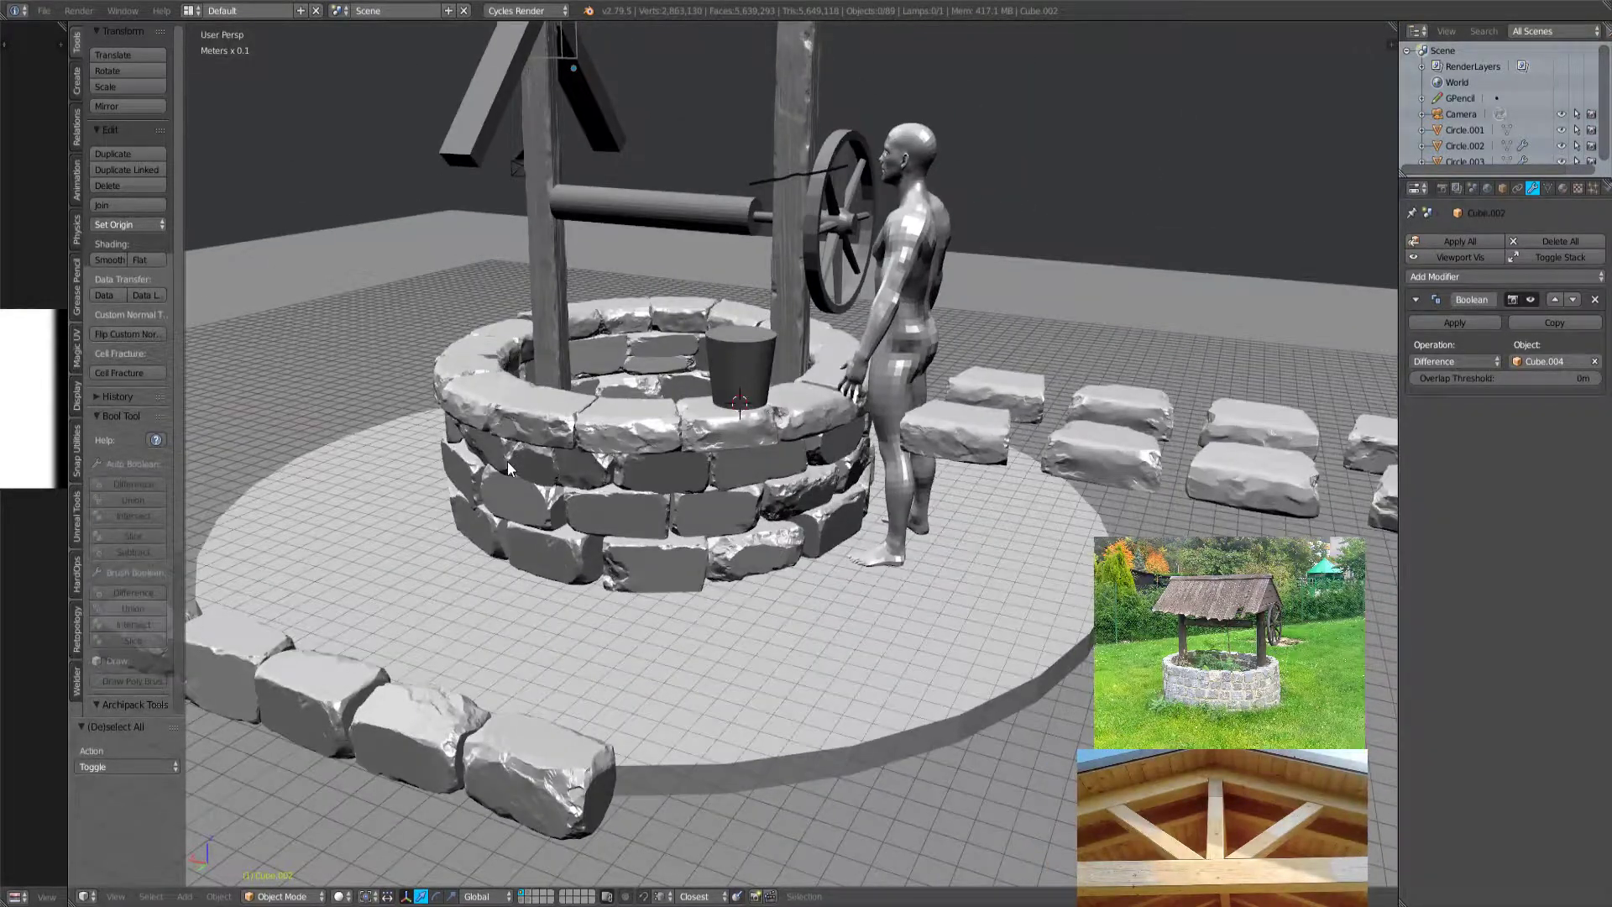
pyautogui.moveTo(509, 469); pyautogui.dragTo(955, 439, button='middle')
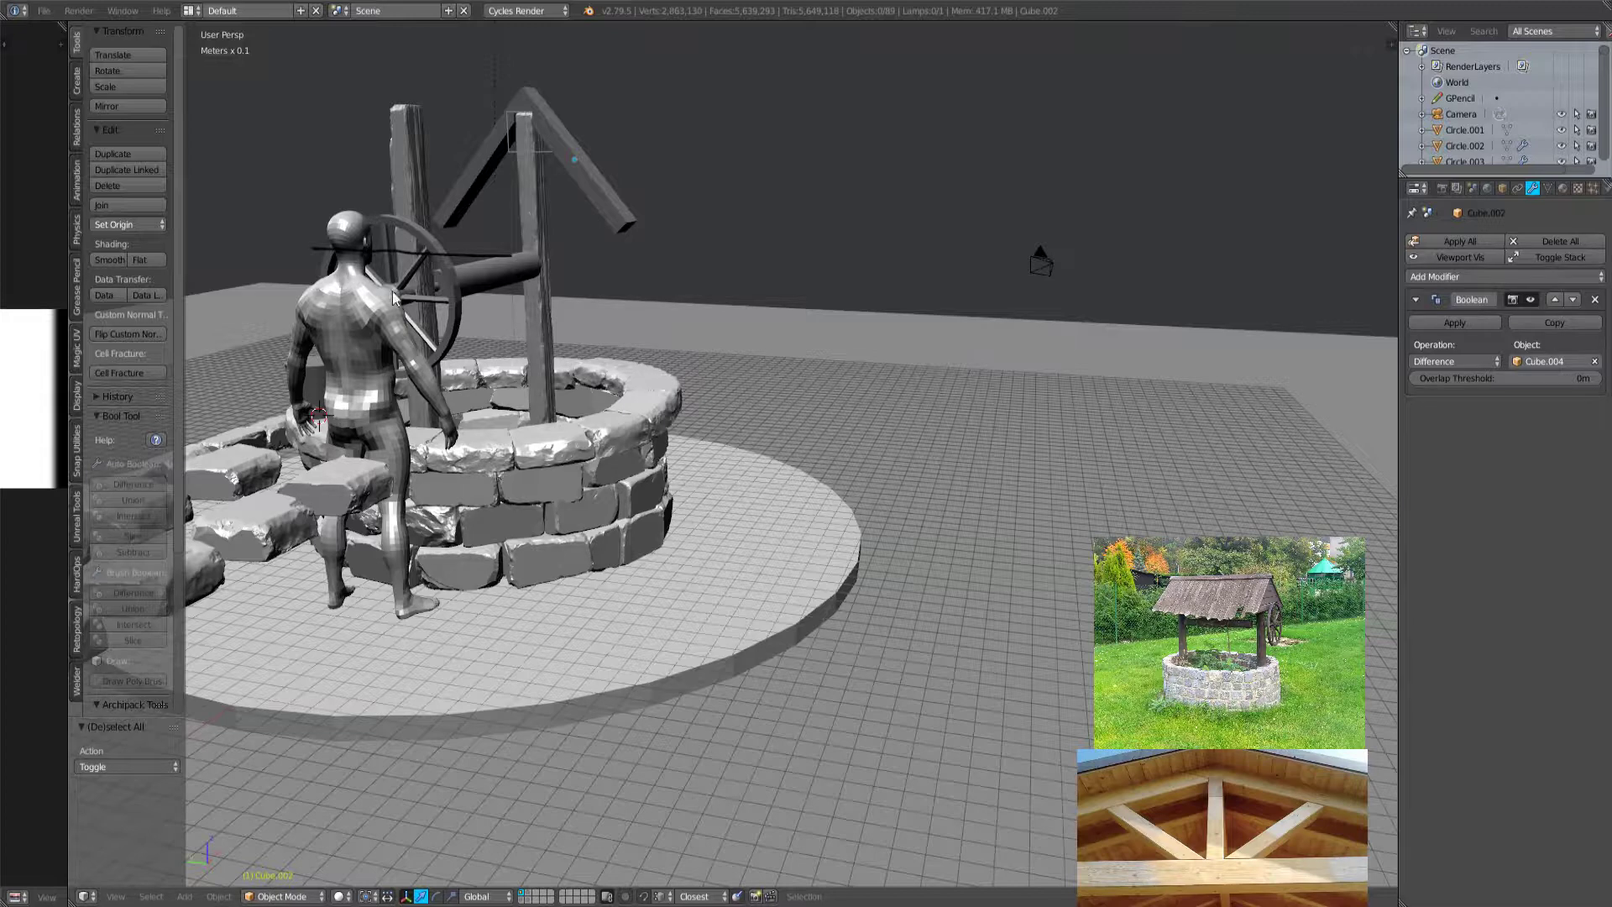
pyautogui.click(43, 11)
pyautogui.moveTo(146, 318)
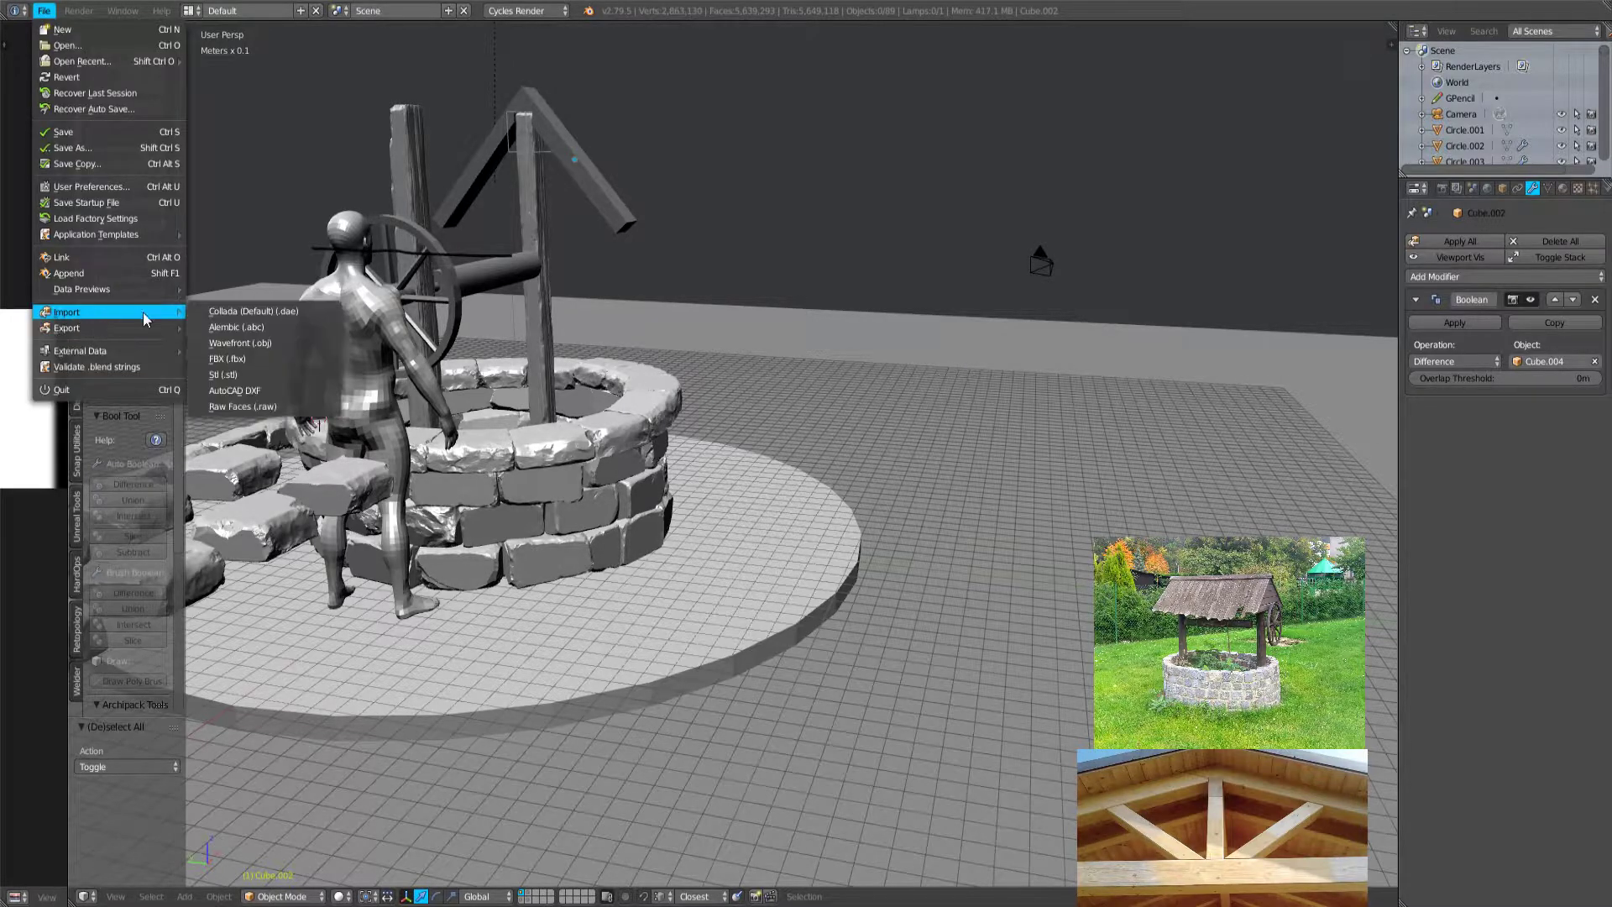
pyautogui.click(296, 342)
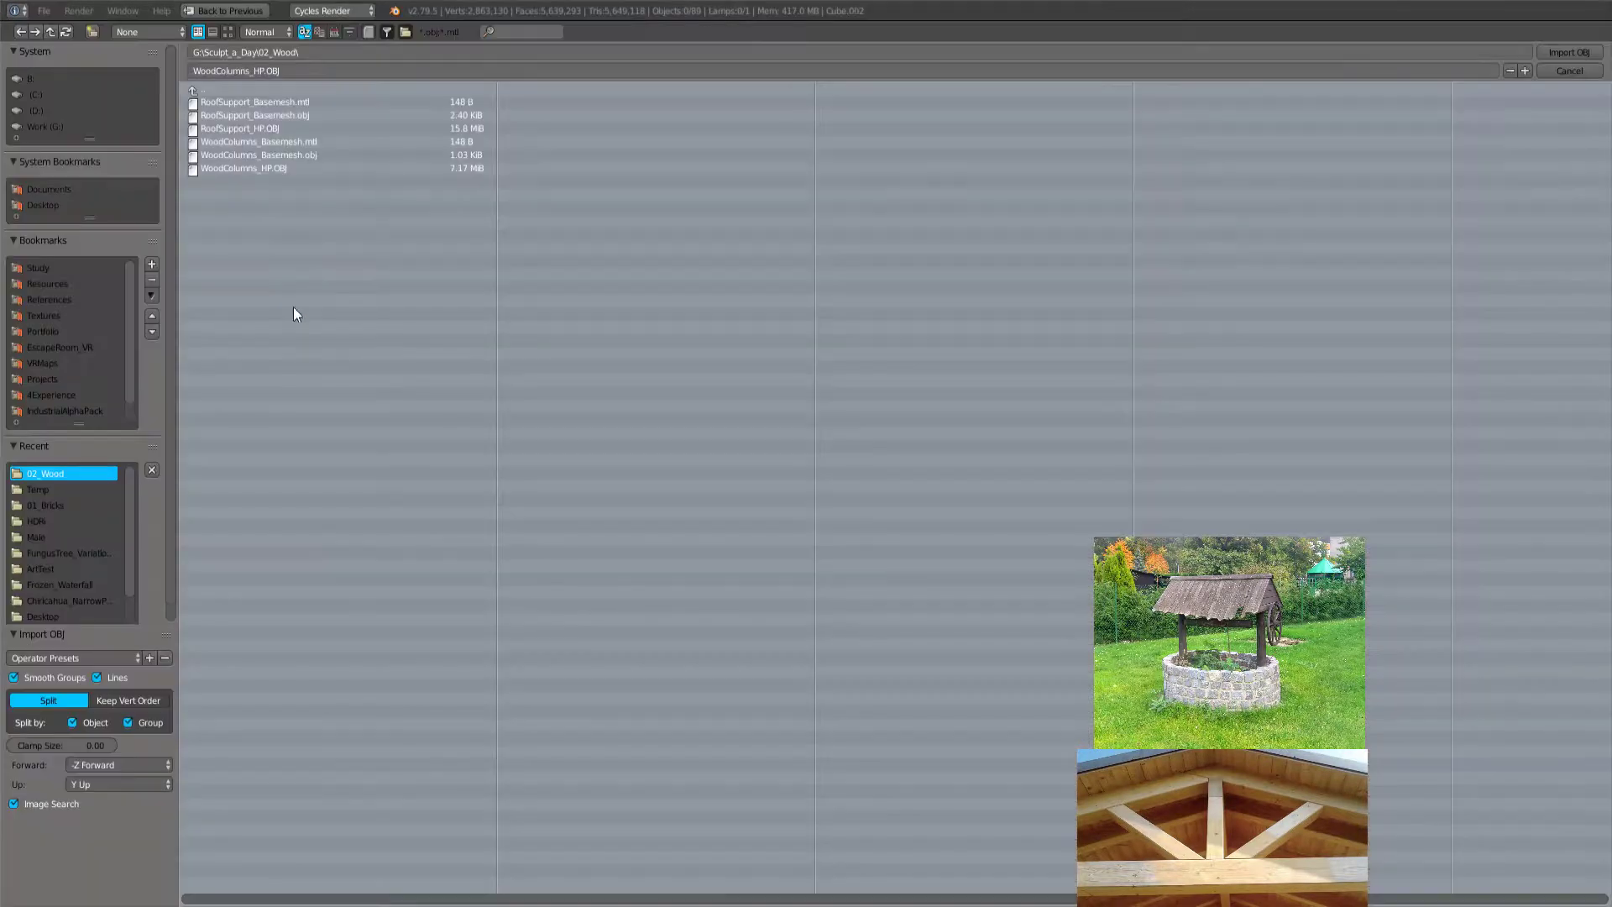
pyautogui.click(295, 128)
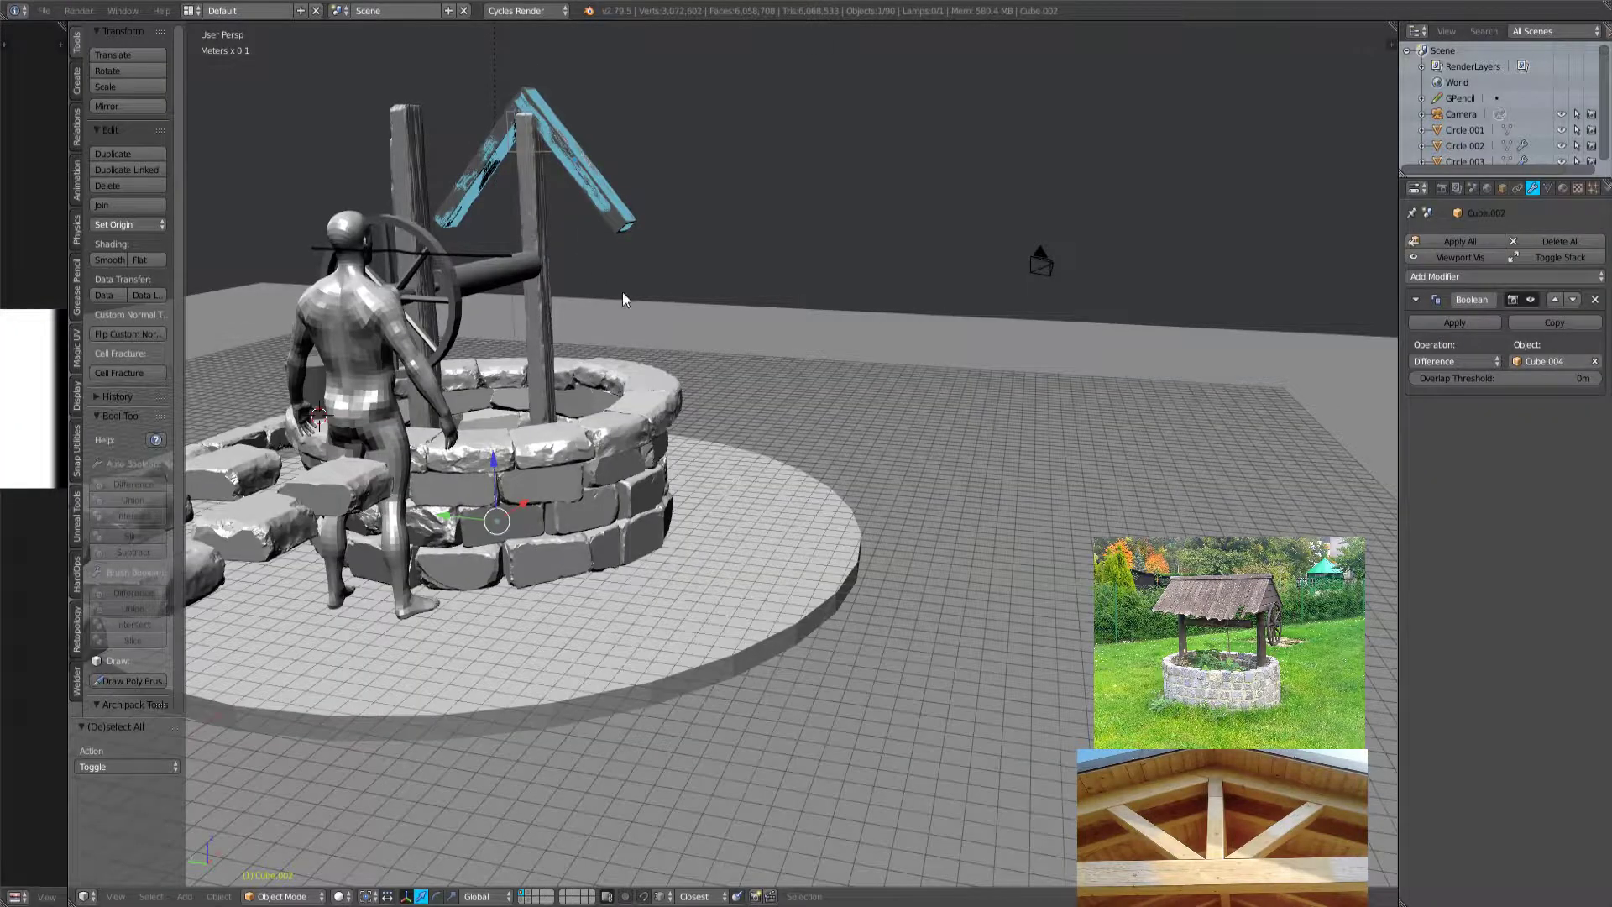
# Hide the imported supports and move the two original low-poly roof beams to another layer.
pyautogui.keyDown('shift'); pyautogui.moveTo(742, 245); pyautogui.dragTo(772, 462, button='middle'); pyautogui.keyUp('shift')
pyautogui.scroll(5, 804, 401)
pyautogui.press('h')
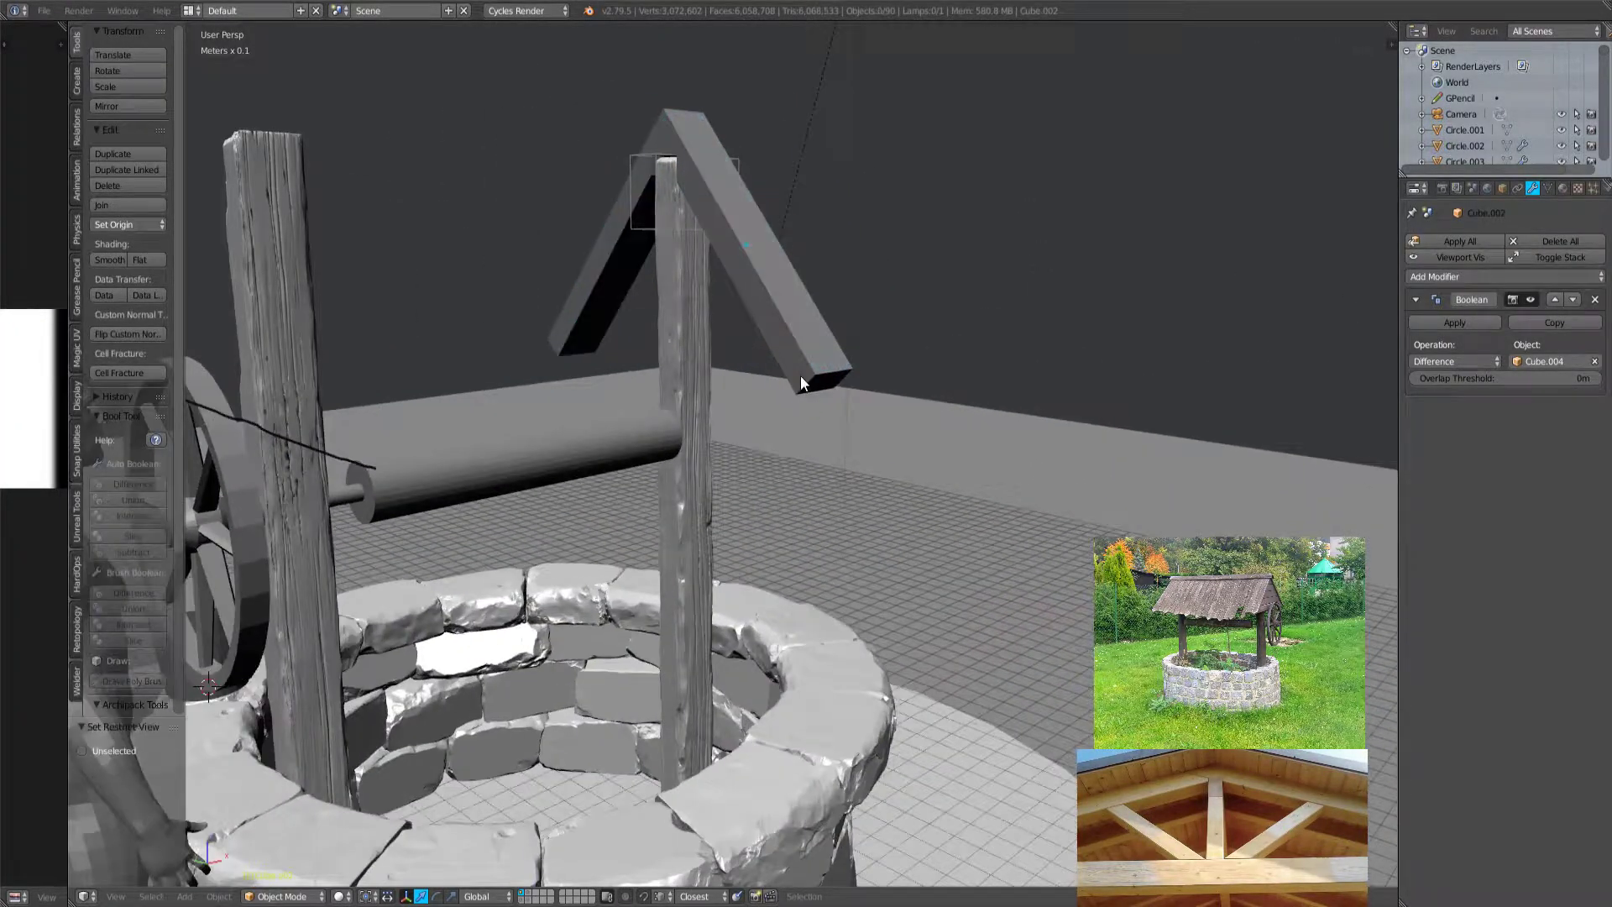
pyautogui.rightClick(587, 309)
pyautogui.keyDown('shift'); pyautogui.rightClick(586, 309); pyautogui.keyUp('shift')
pyautogui.press('m')
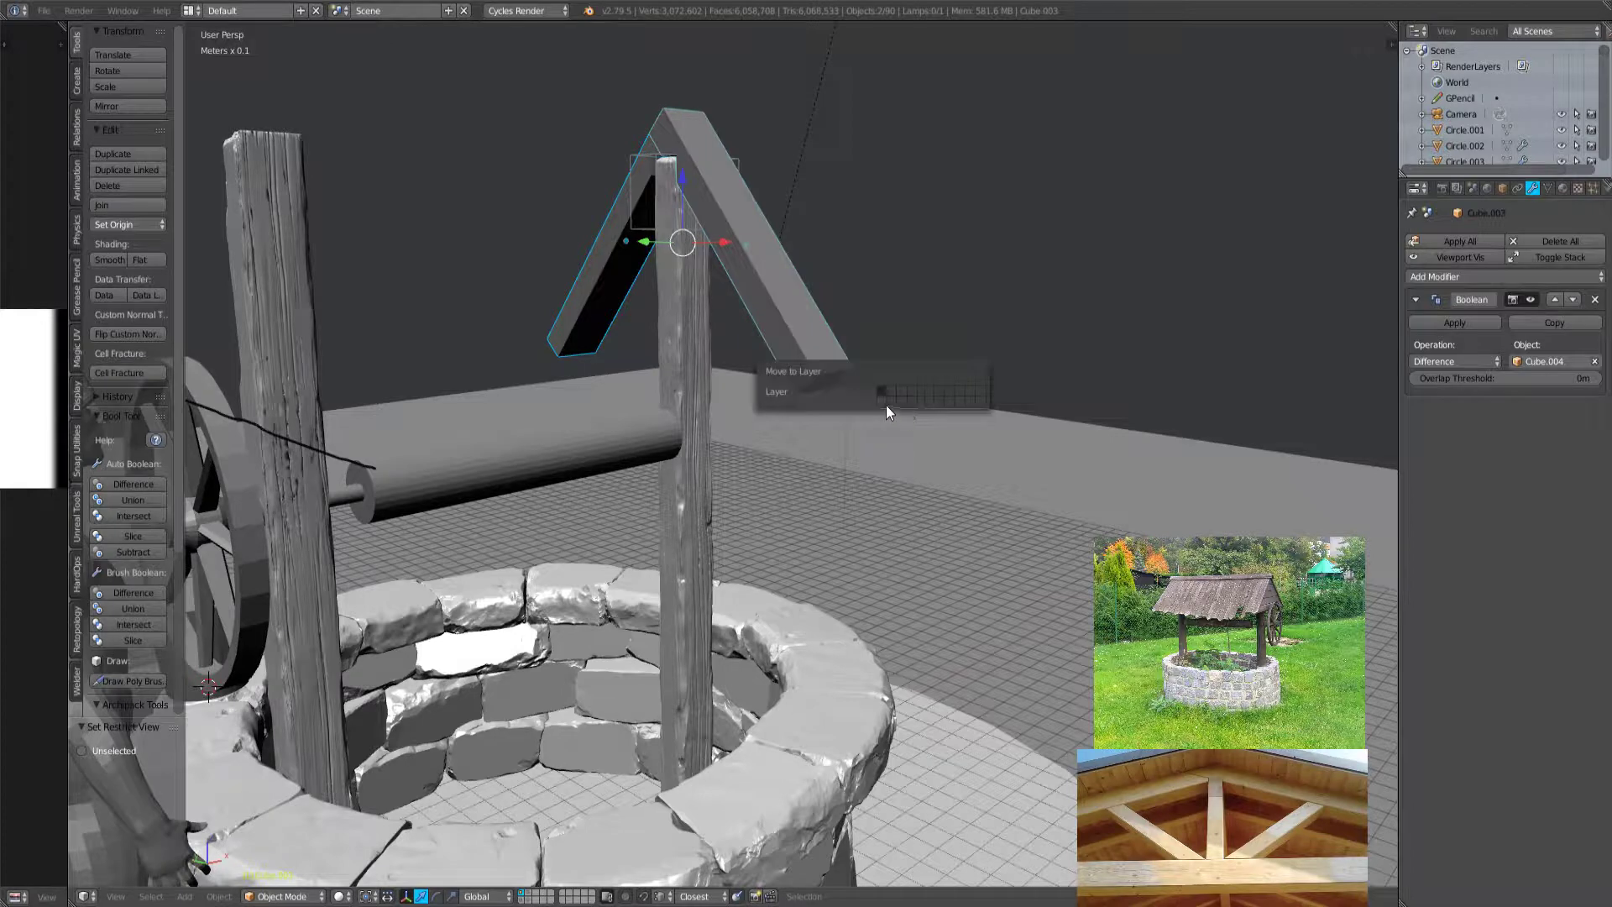
pyautogui.click(885, 403)
# Delete the boolean cutter box around the top of the well's post.
pyautogui.rightClick(632, 168)
pyautogui.press('x')
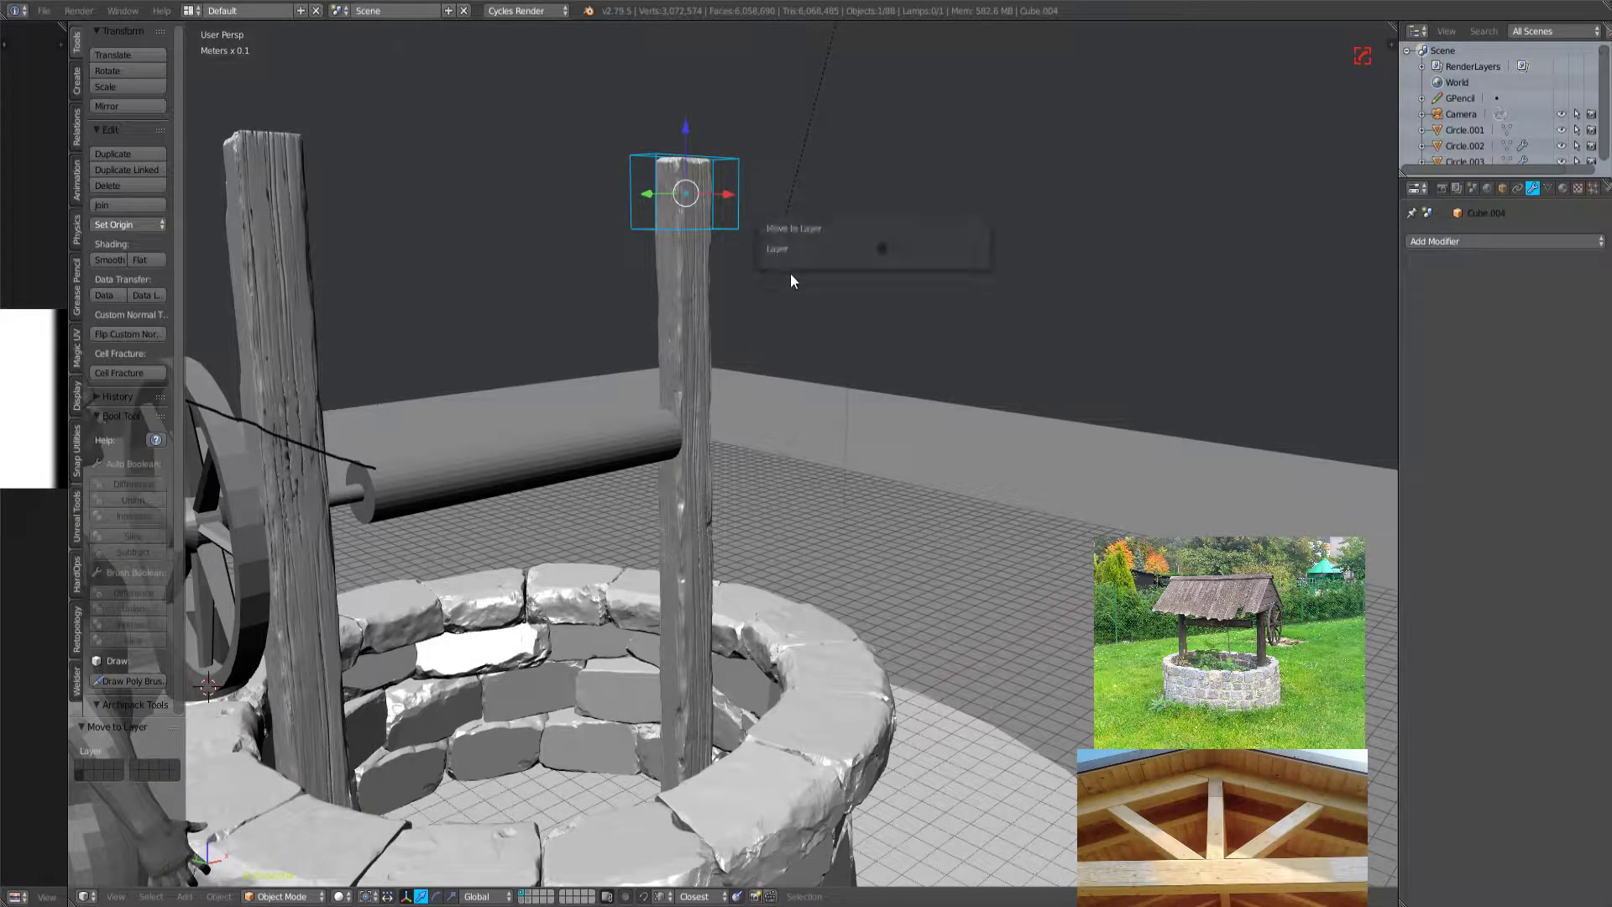
pyautogui.click(789, 270)
# Unhide the hidden objects, hide the roof mesh covering the well, and frame the imported roof supports.
pyautogui.scroll(-3, 681, 382)
pyautogui.moveTo(681, 381); pyautogui.dragTo(598, 244, button='middle')
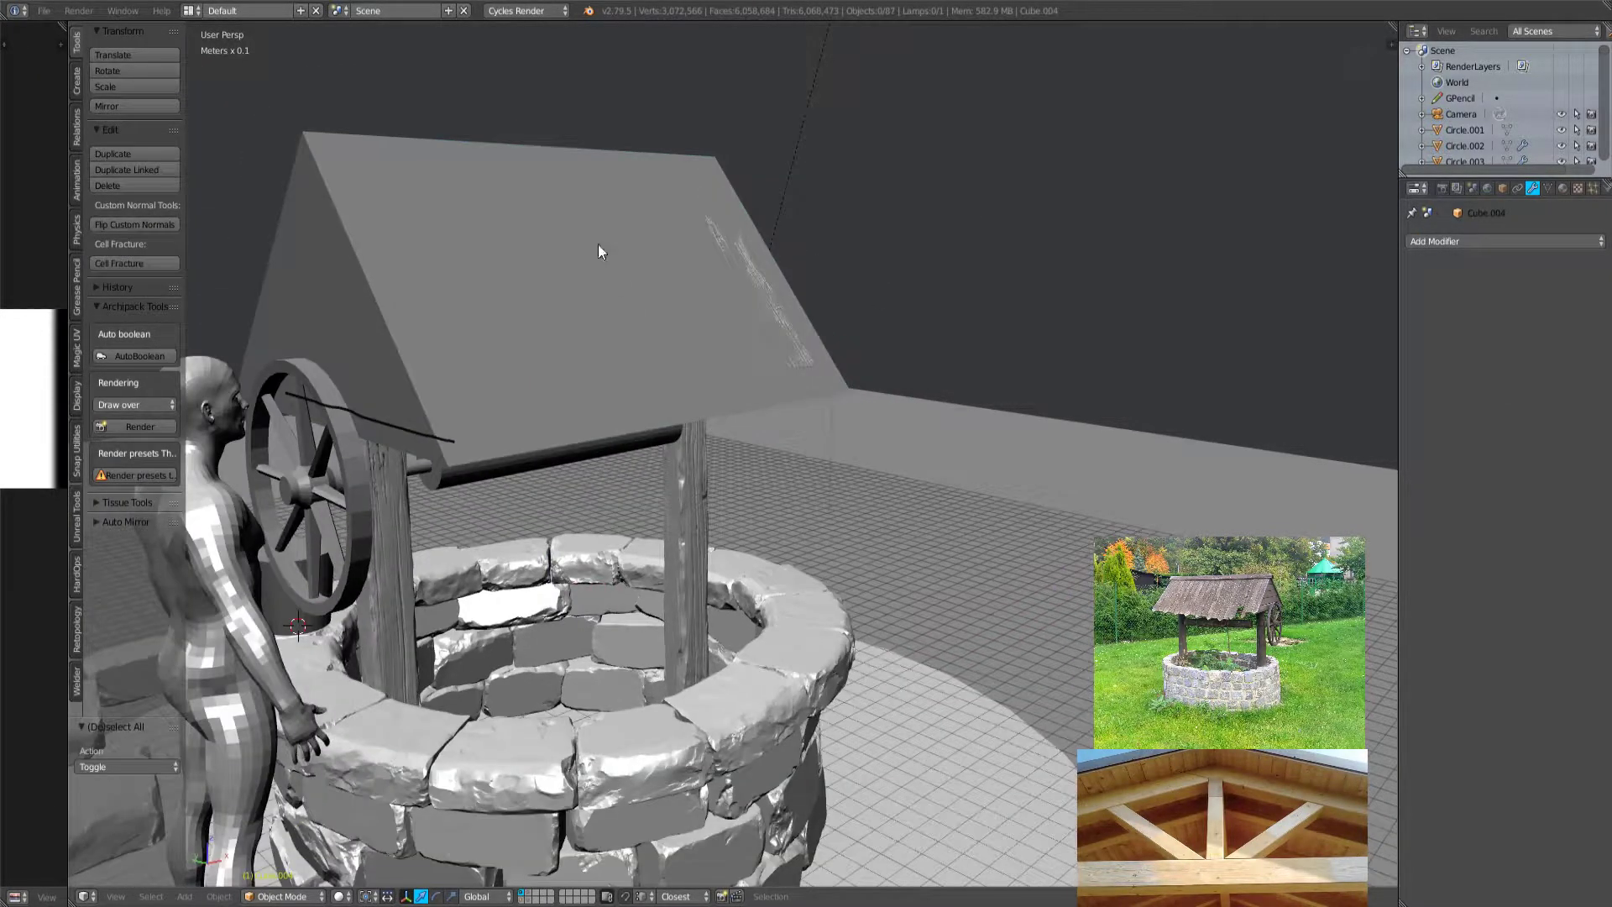
pyautogui.rightClick(597, 244)
pyautogui.press('h')
pyautogui.moveTo(820, 329); pyautogui.dragTo(961, 320, button='middle')
pyautogui.rightClick(961, 320)
pyautogui.press('KP_Decimal')
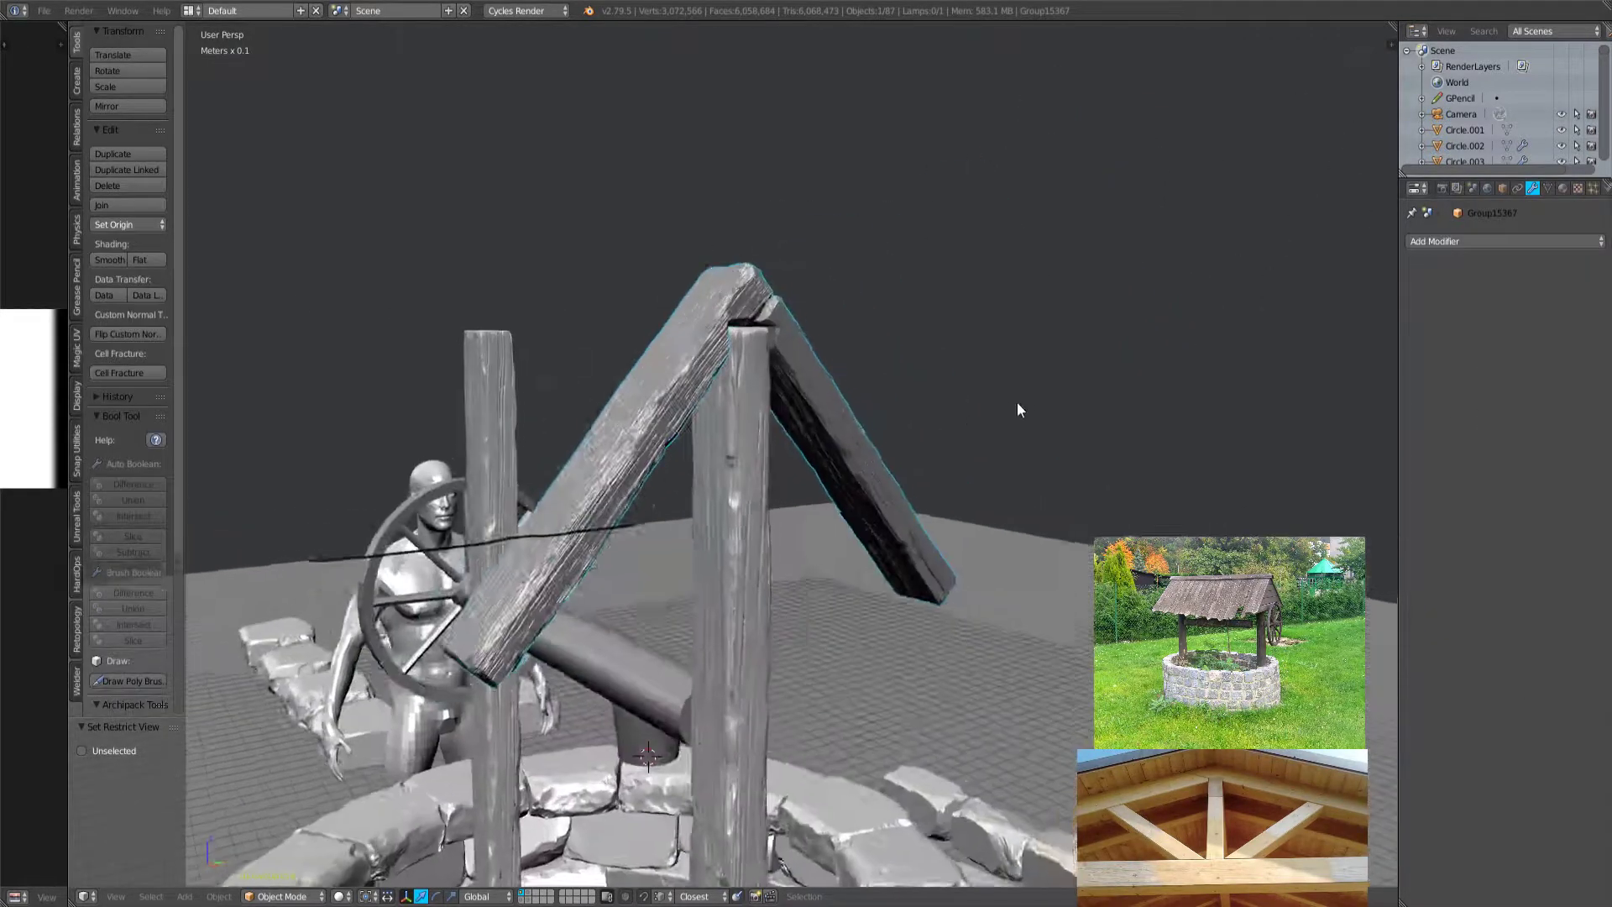
pyautogui.moveTo(1016, 402); pyautogui.dragTo(223, 398, button='middle')
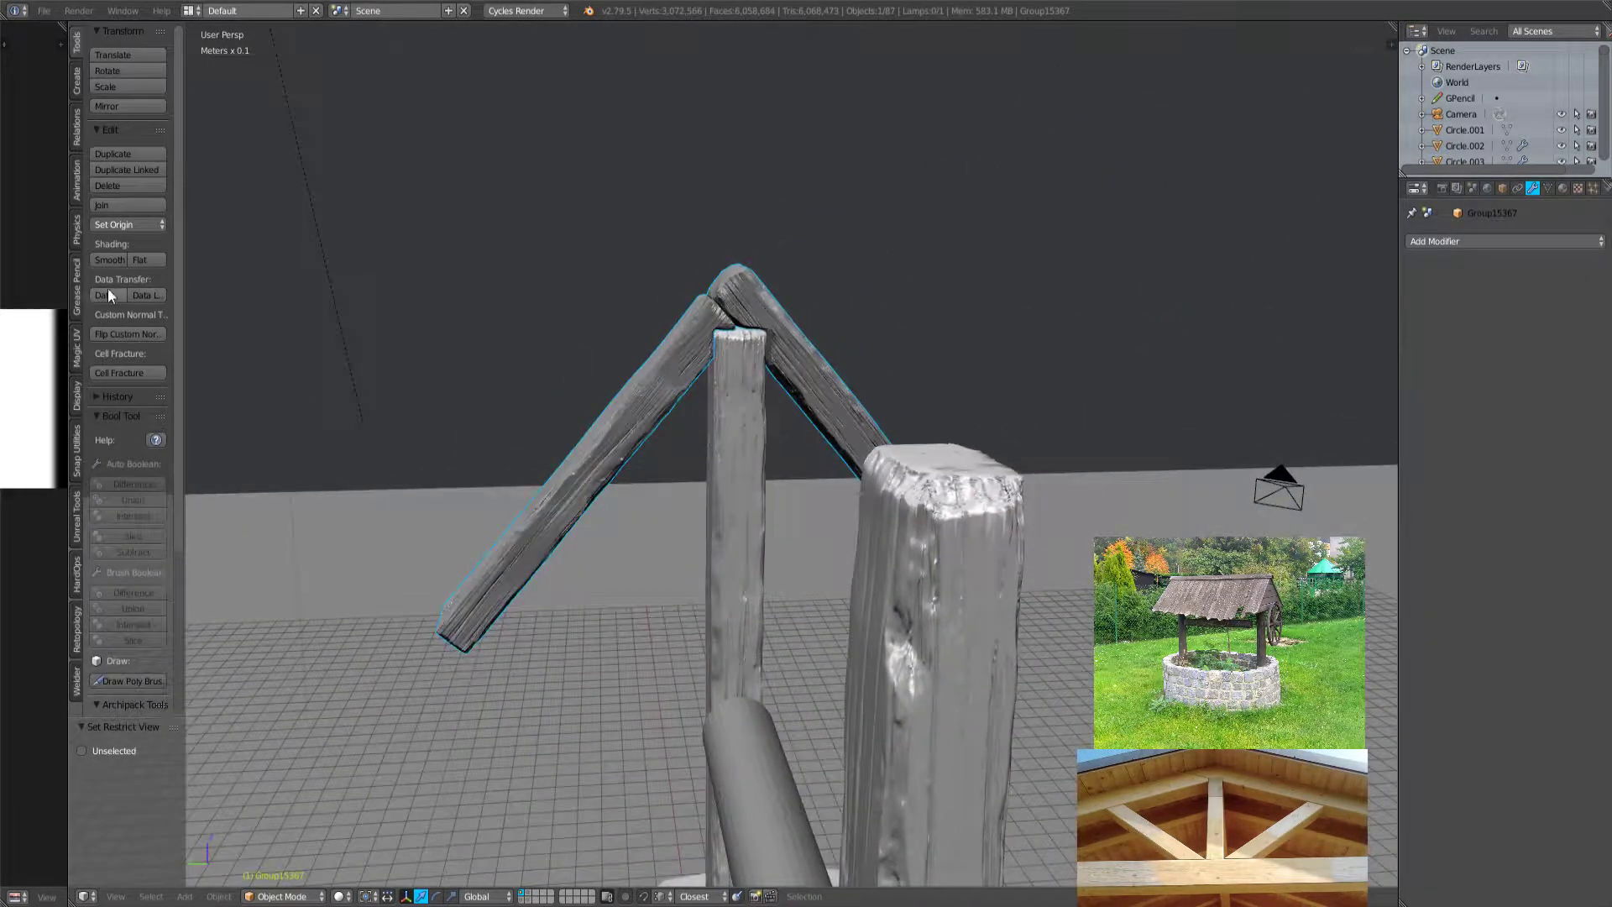
pyautogui.press('a')
pyautogui.moveTo(587, 386); pyautogui.dragTo(559, 435, button='middle')
pyautogui.hotkey('shift', 'd')
pyautogui.press('x')
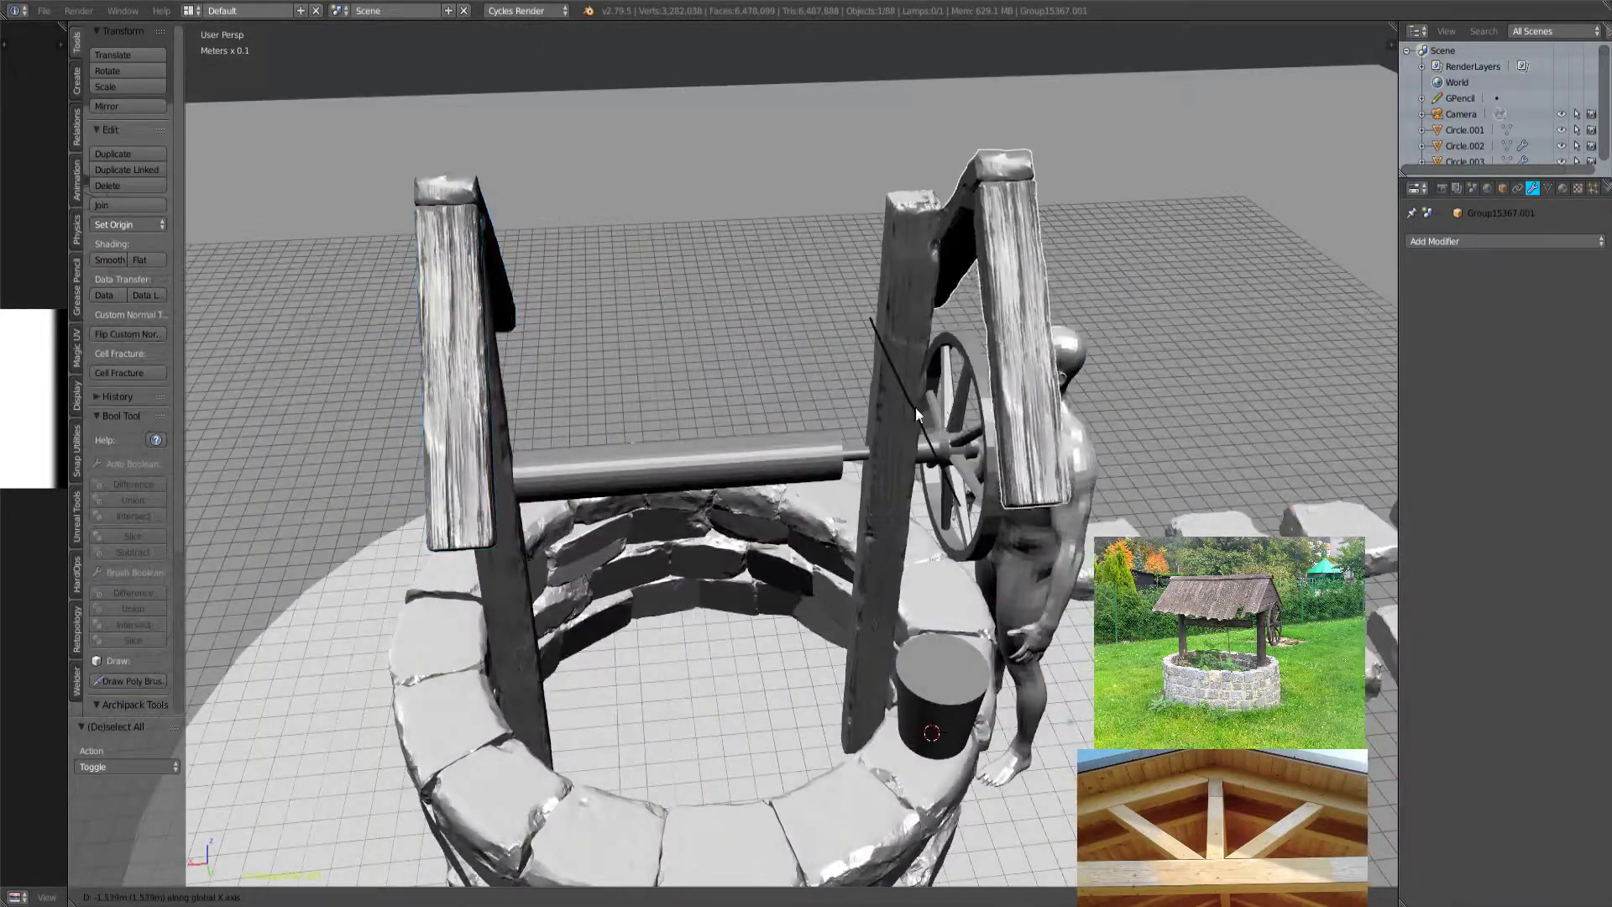
pyautogui.rightClick(915, 406)
pyautogui.press('x')
pyautogui.click(852, 407)
# Make a linked duplicate of the high-poly roof supports and move it along X onto the well's opposite post.
pyautogui.hotkey('alt', 'd')
pyautogui.press('x')
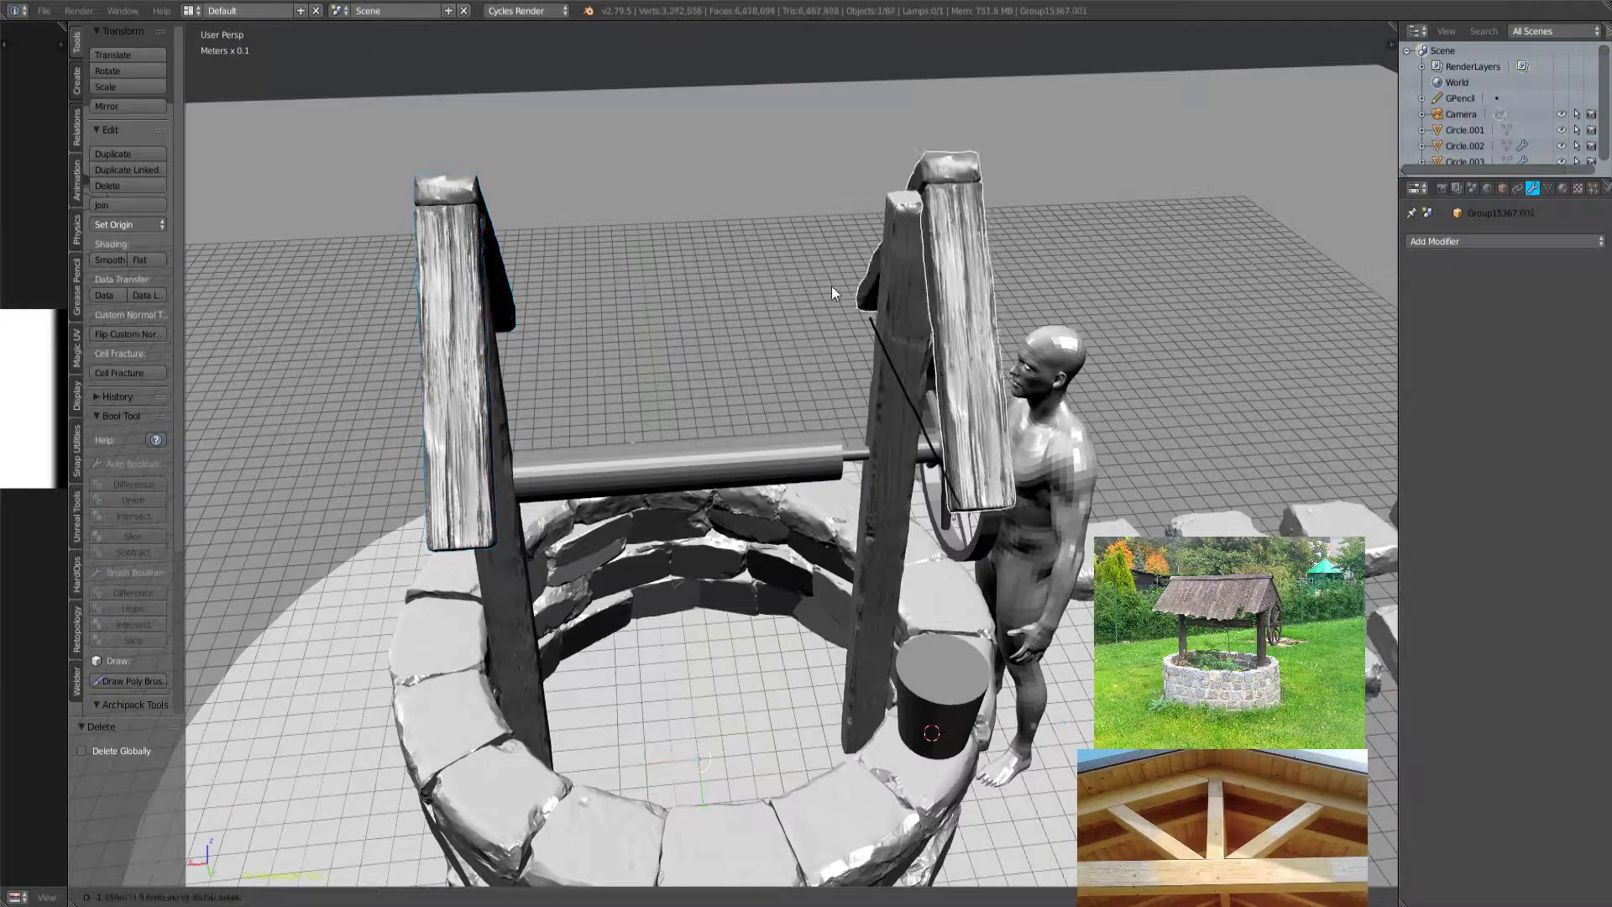
pyautogui.click(592, 331)
pyautogui.moveTo(592, 332); pyautogui.dragTo(460, 810, button='middle')
pyautogui.press('g')
pyautogui.press('x')
pyautogui.click(859, 466)
pyautogui.press('a')
pyautogui.scroll(-3, 621, 467)
pyautogui.scroll(2, 702, 432)
pyautogui.scroll(3, 702, 431)
pyautogui.scroll(-3, 701, 426)
pyautogui.scroll(2, 702, 426)
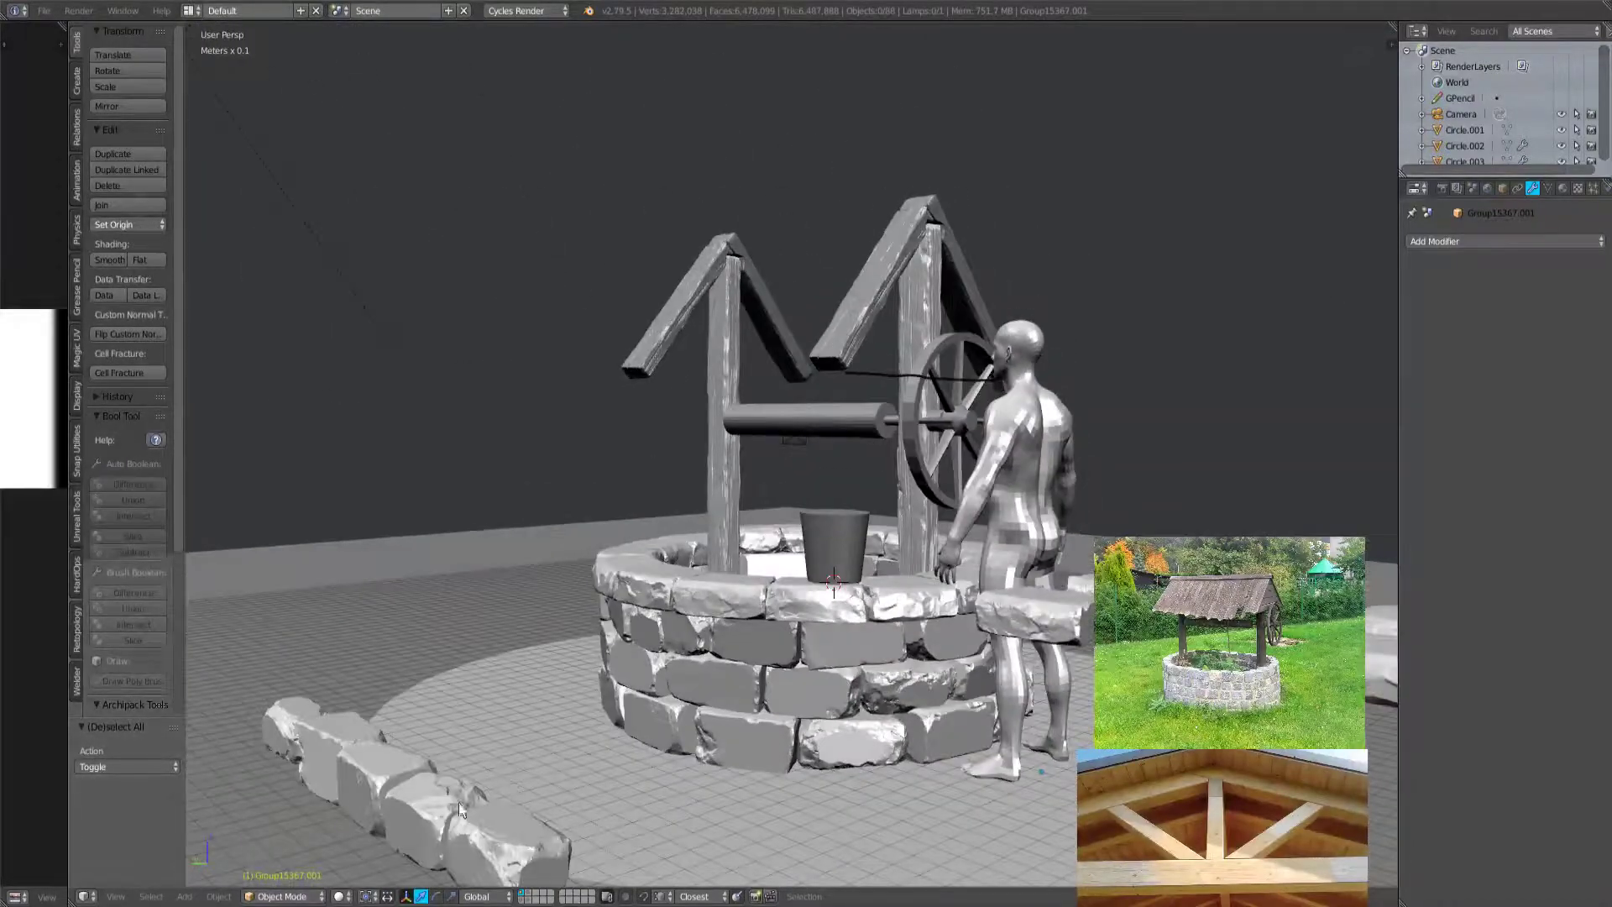
# Show the viewport in rendered shading and assign the existing material named Material to the duplicated roof supports.
pyautogui.click(339, 895)
pyautogui.click(384, 788)
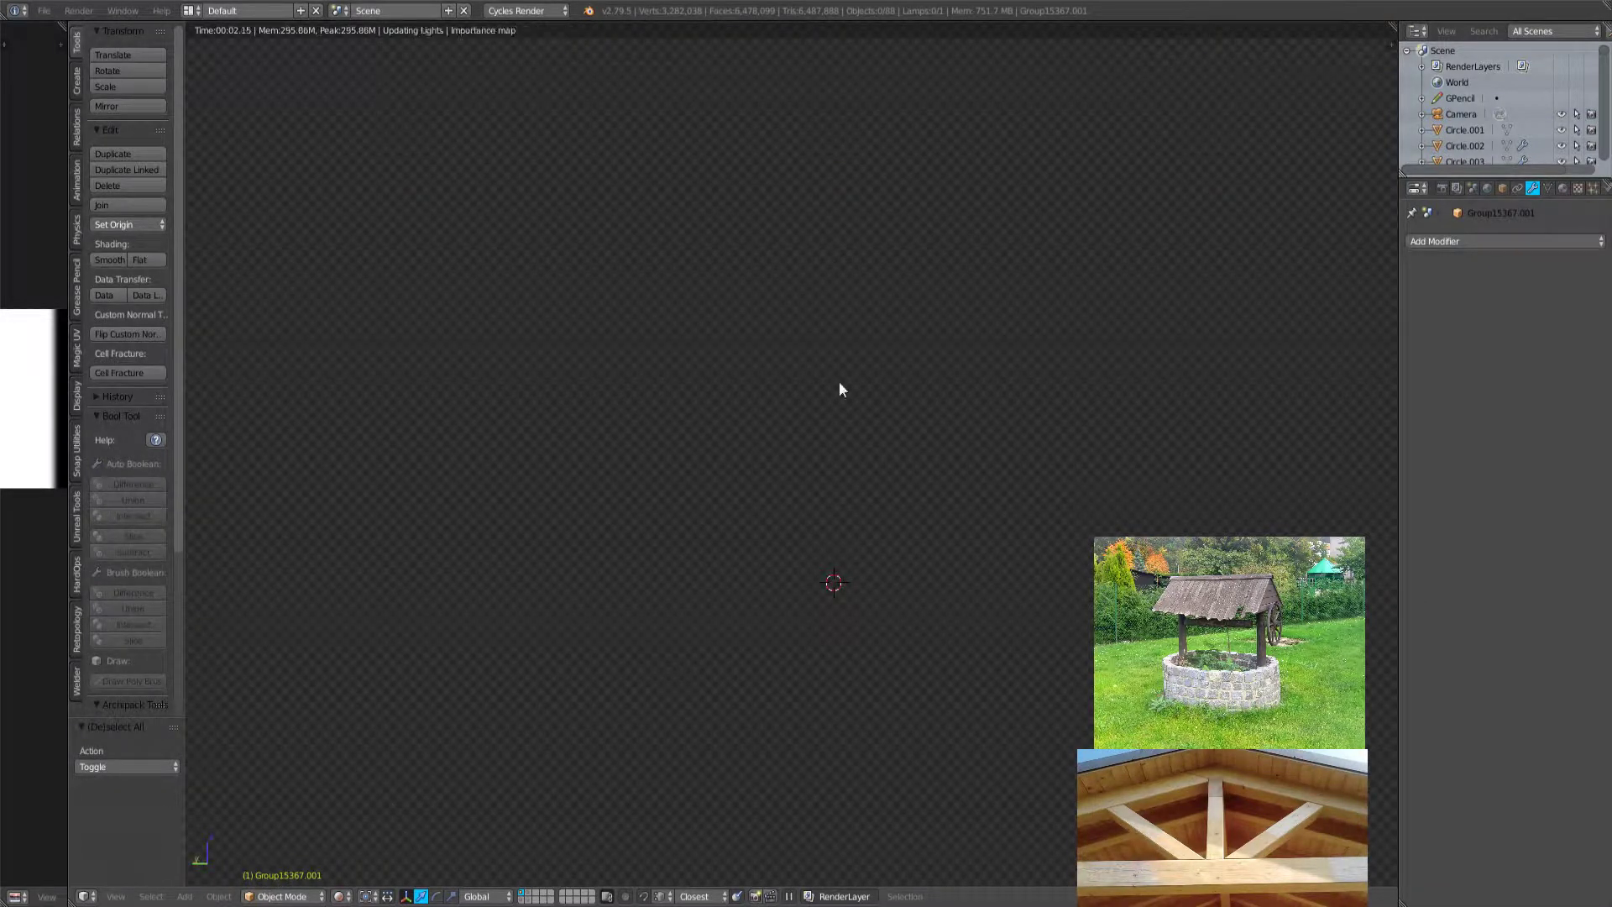
pyautogui.rightClick(900, 250)
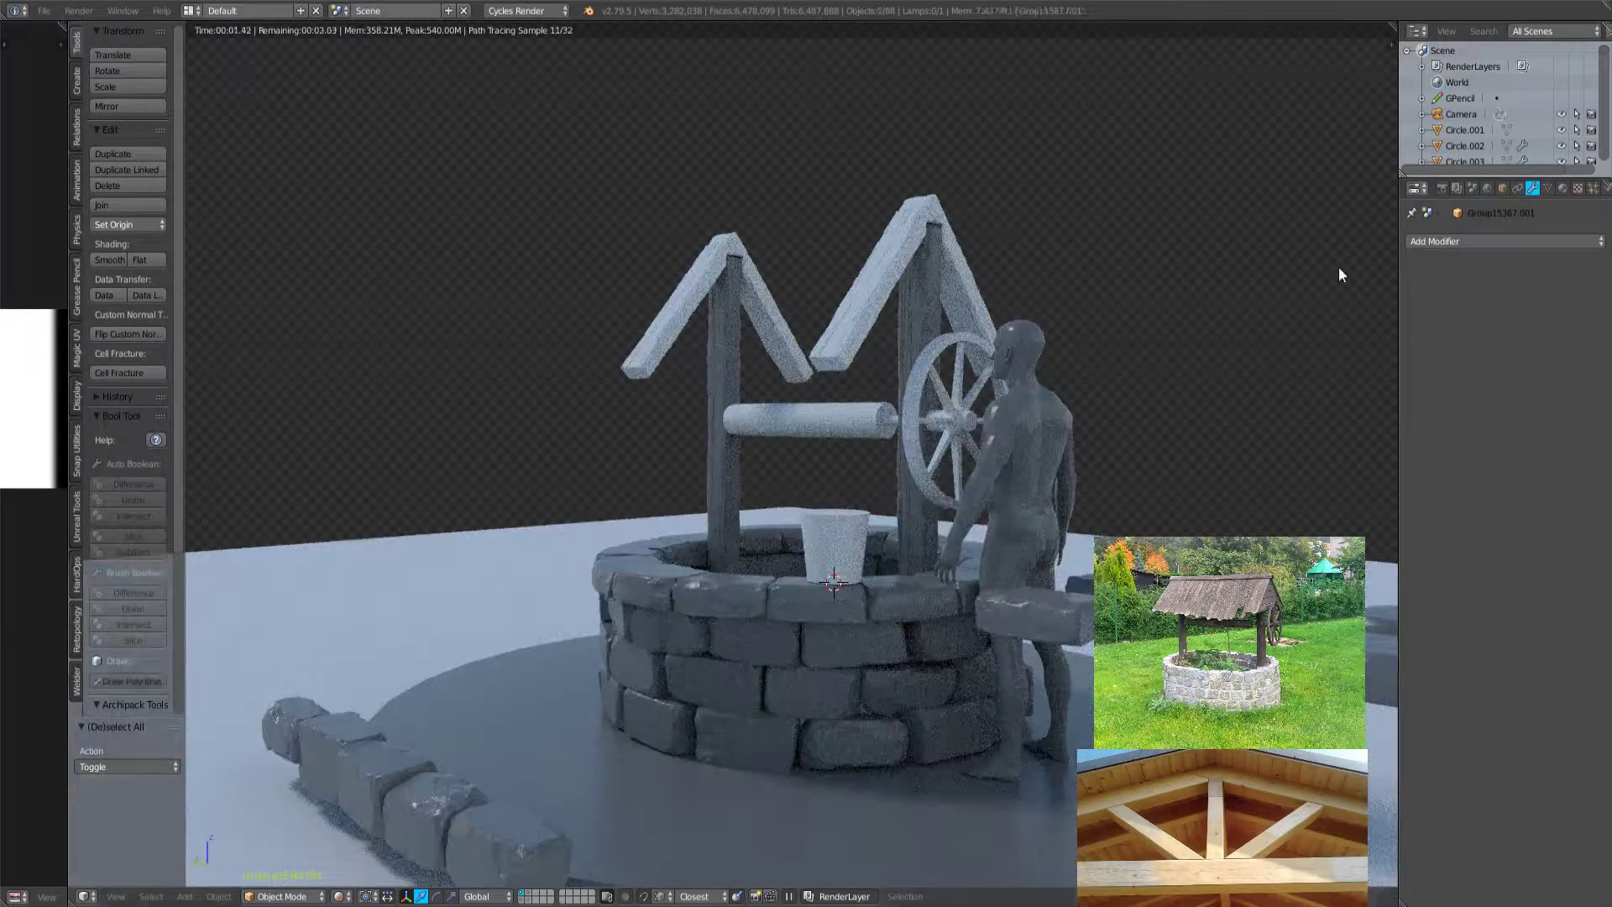
pyautogui.click(1562, 188)
pyautogui.click(1415, 292)
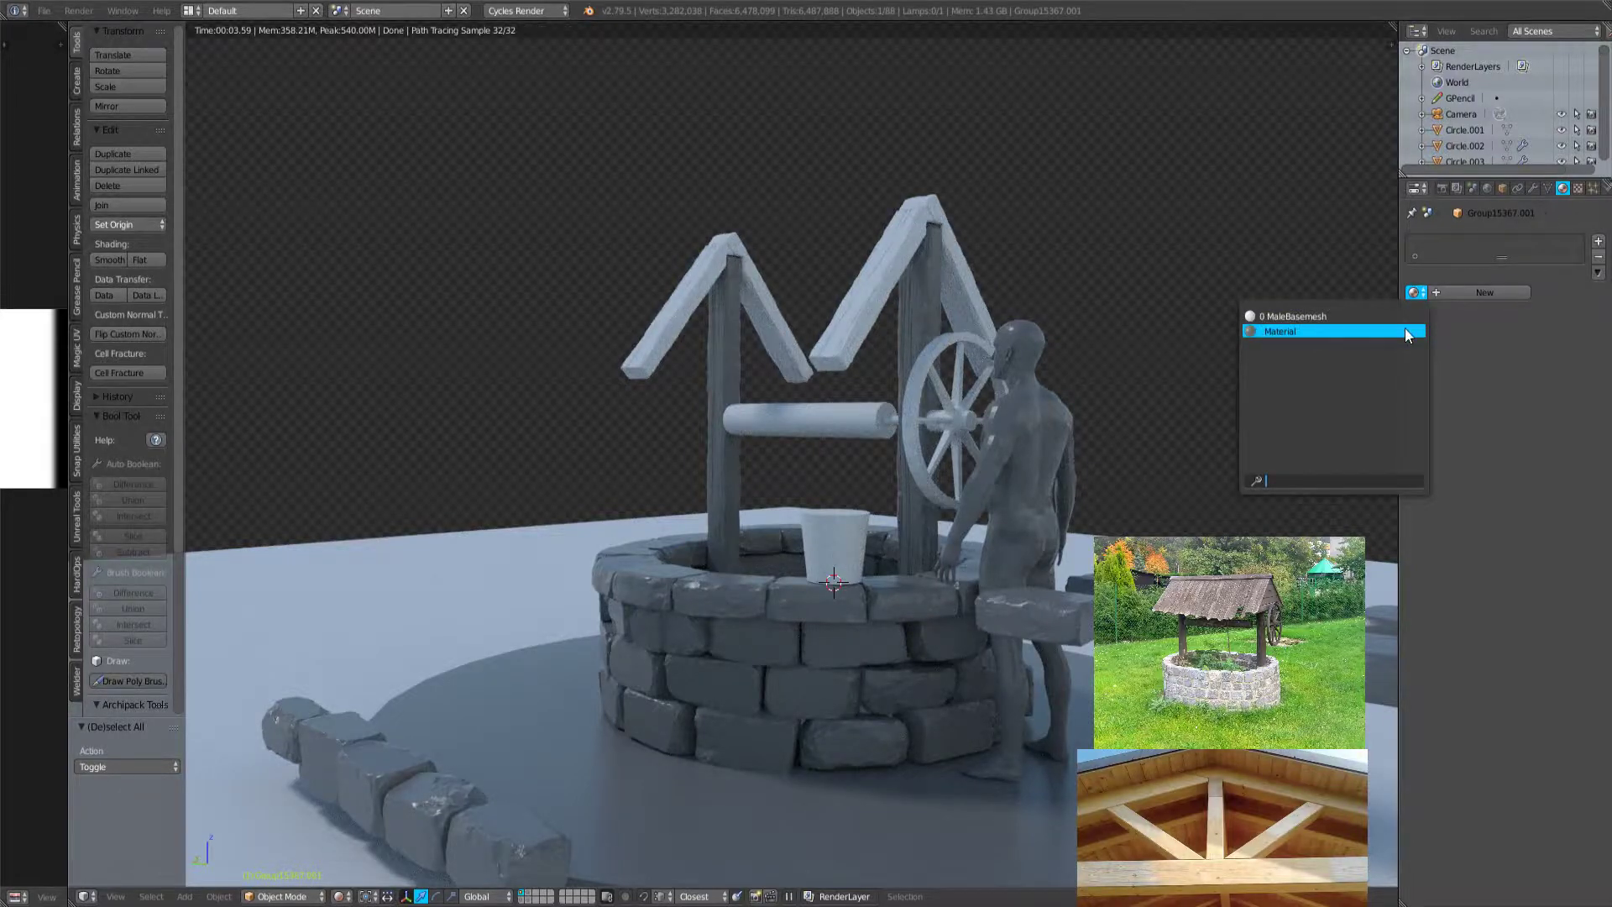
pyautogui.click(1333, 331)
# Examine the rendered well and its sculpted roof supports from the camera view, from above and from several sides.
pyautogui.moveTo(878, 403); pyautogui.dragTo(722, 348, button='middle')
pyautogui.press('KP_0')
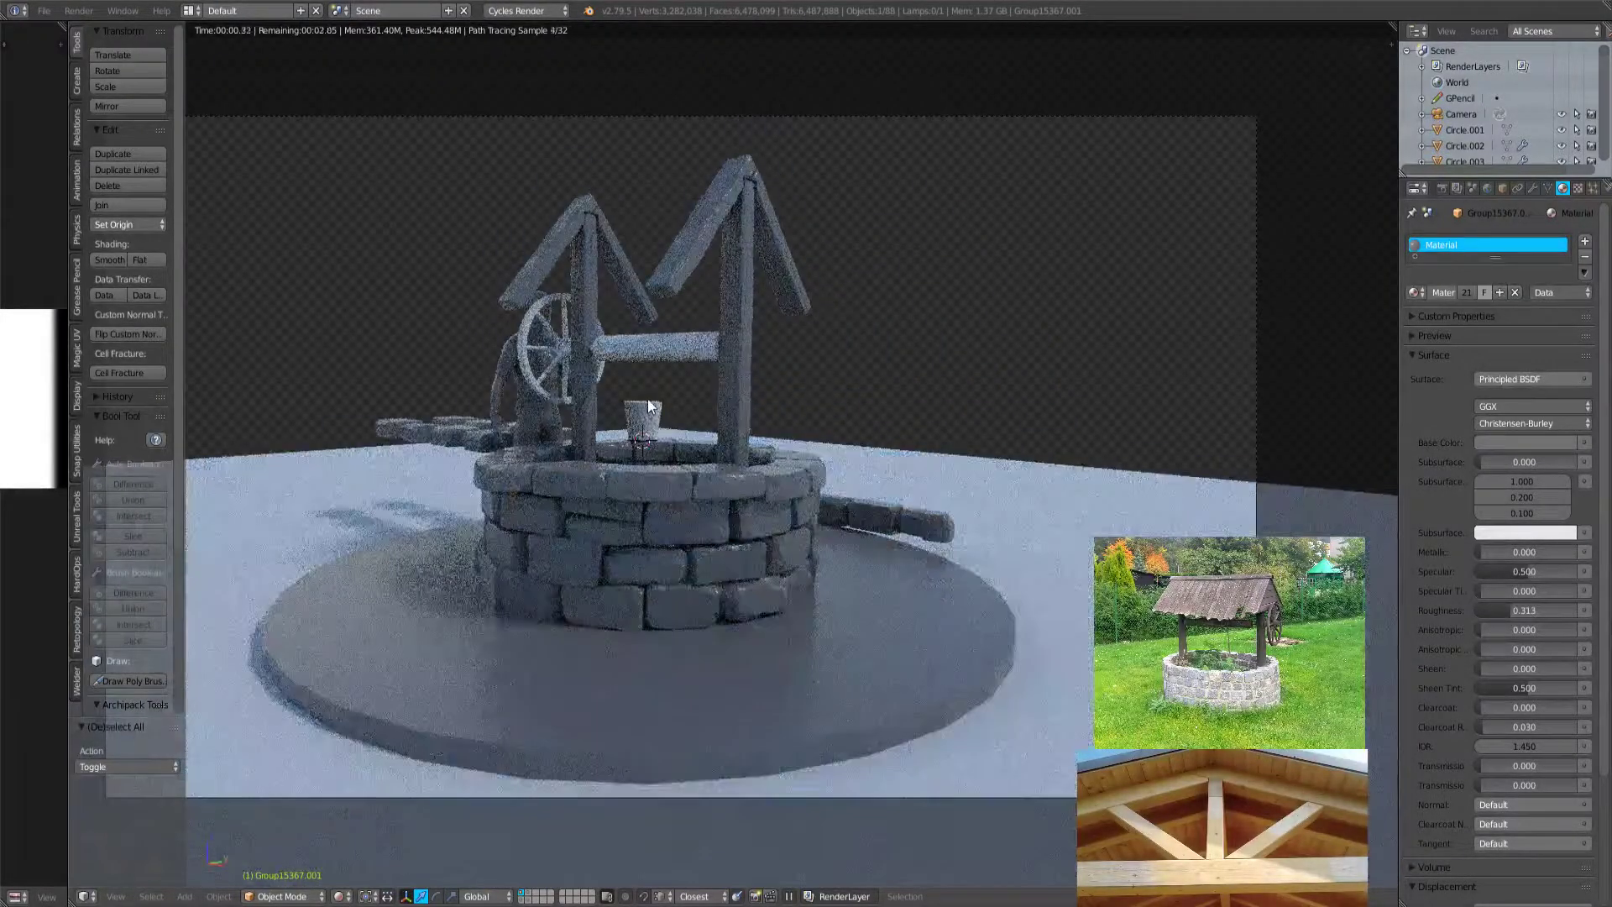
pyautogui.moveTo(652, 408); pyautogui.dragTo(651, 439, button='middle')
pyautogui.scroll(4, 802, 433)
pyautogui.moveTo(803, 434); pyautogui.dragTo(901, 321, button='middle')
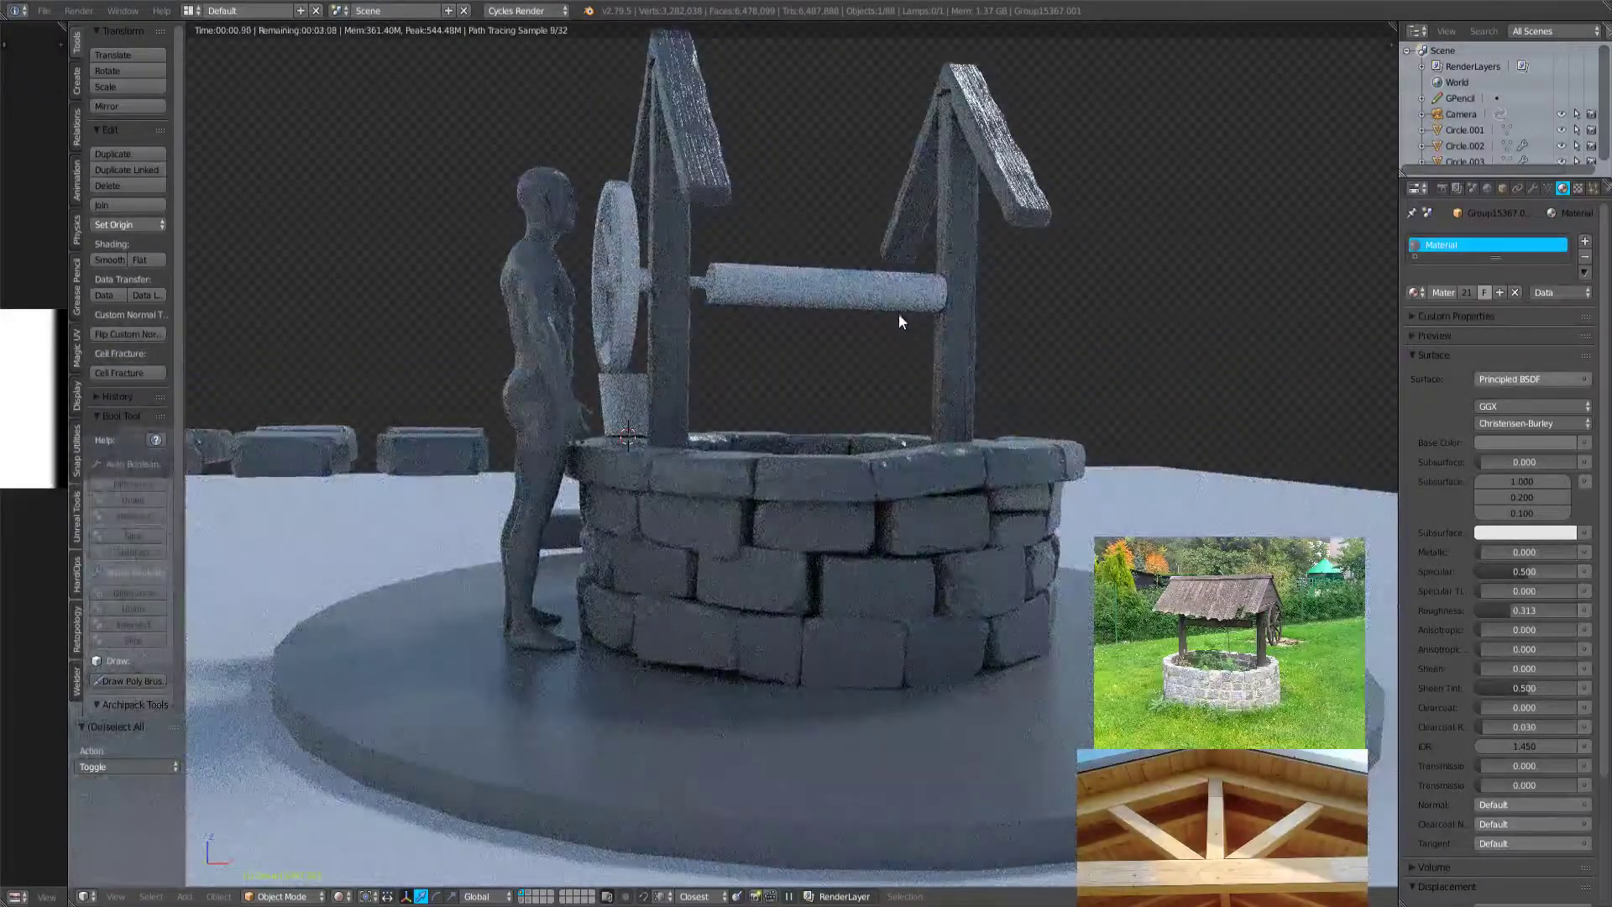
pyautogui.scroll(-2, 898, 313)
pyautogui.moveTo(899, 312); pyautogui.dragTo(1126, 359, button='middle')
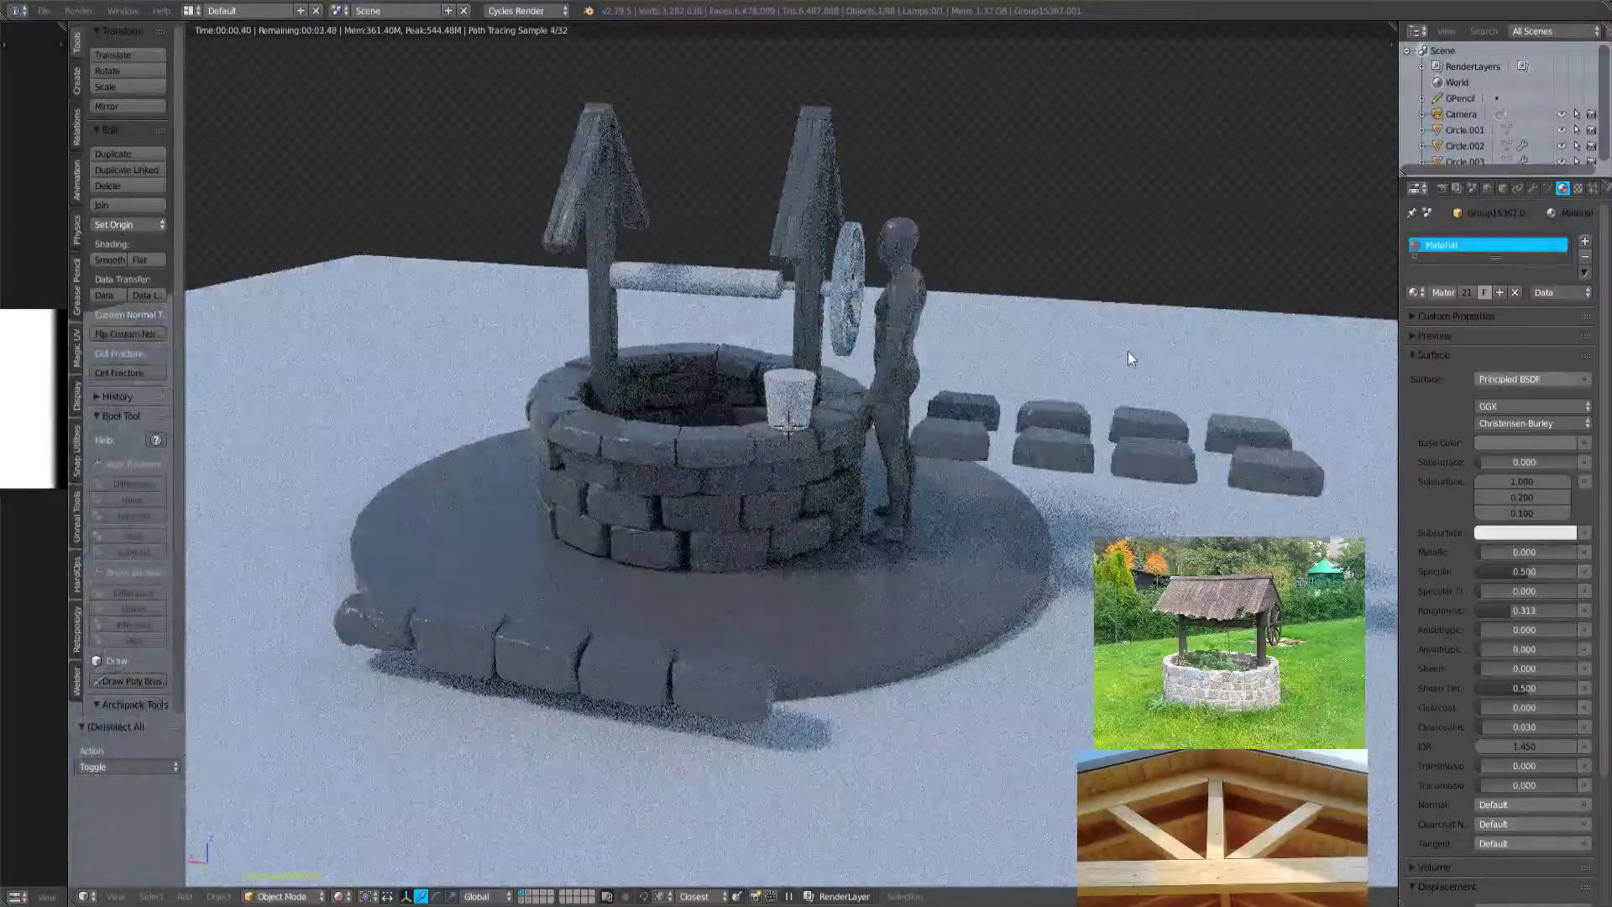
pyautogui.scroll(-2, 992, 353)
pyautogui.moveTo(992, 353); pyautogui.dragTo(871, 357, button='middle')
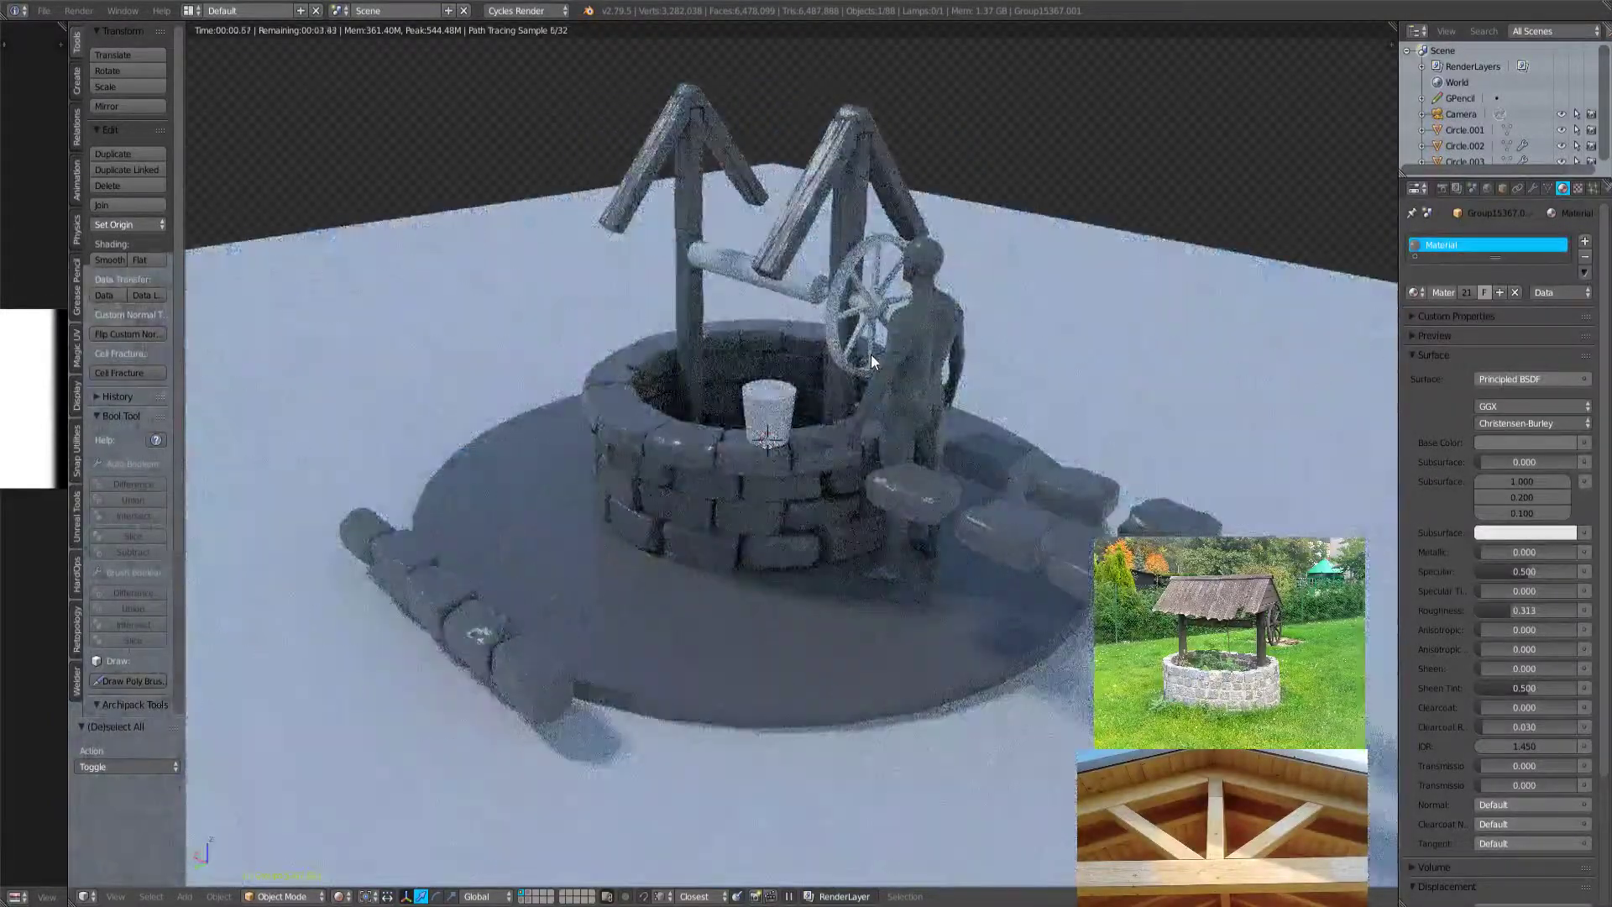
pyautogui.scroll(8, 870, 354)
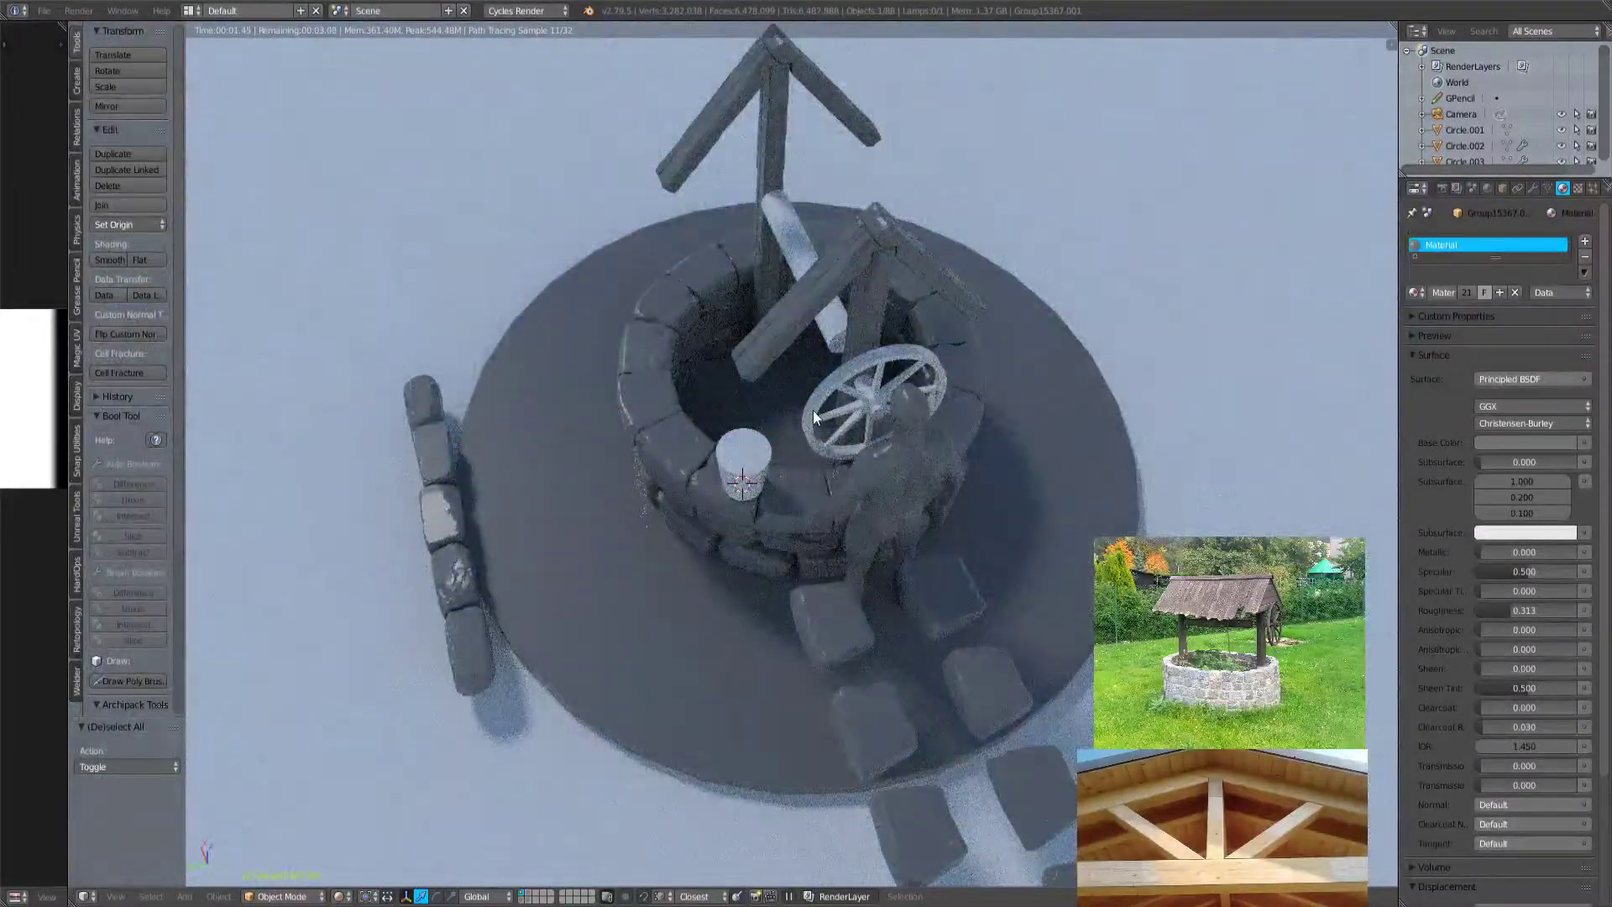
pyautogui.scroll(4, 813, 410)
pyautogui.scroll(-3, 812, 410)
pyautogui.moveTo(812, 410); pyautogui.dragTo(873, 394, button='middle')
pyautogui.scroll(5, 873, 395)
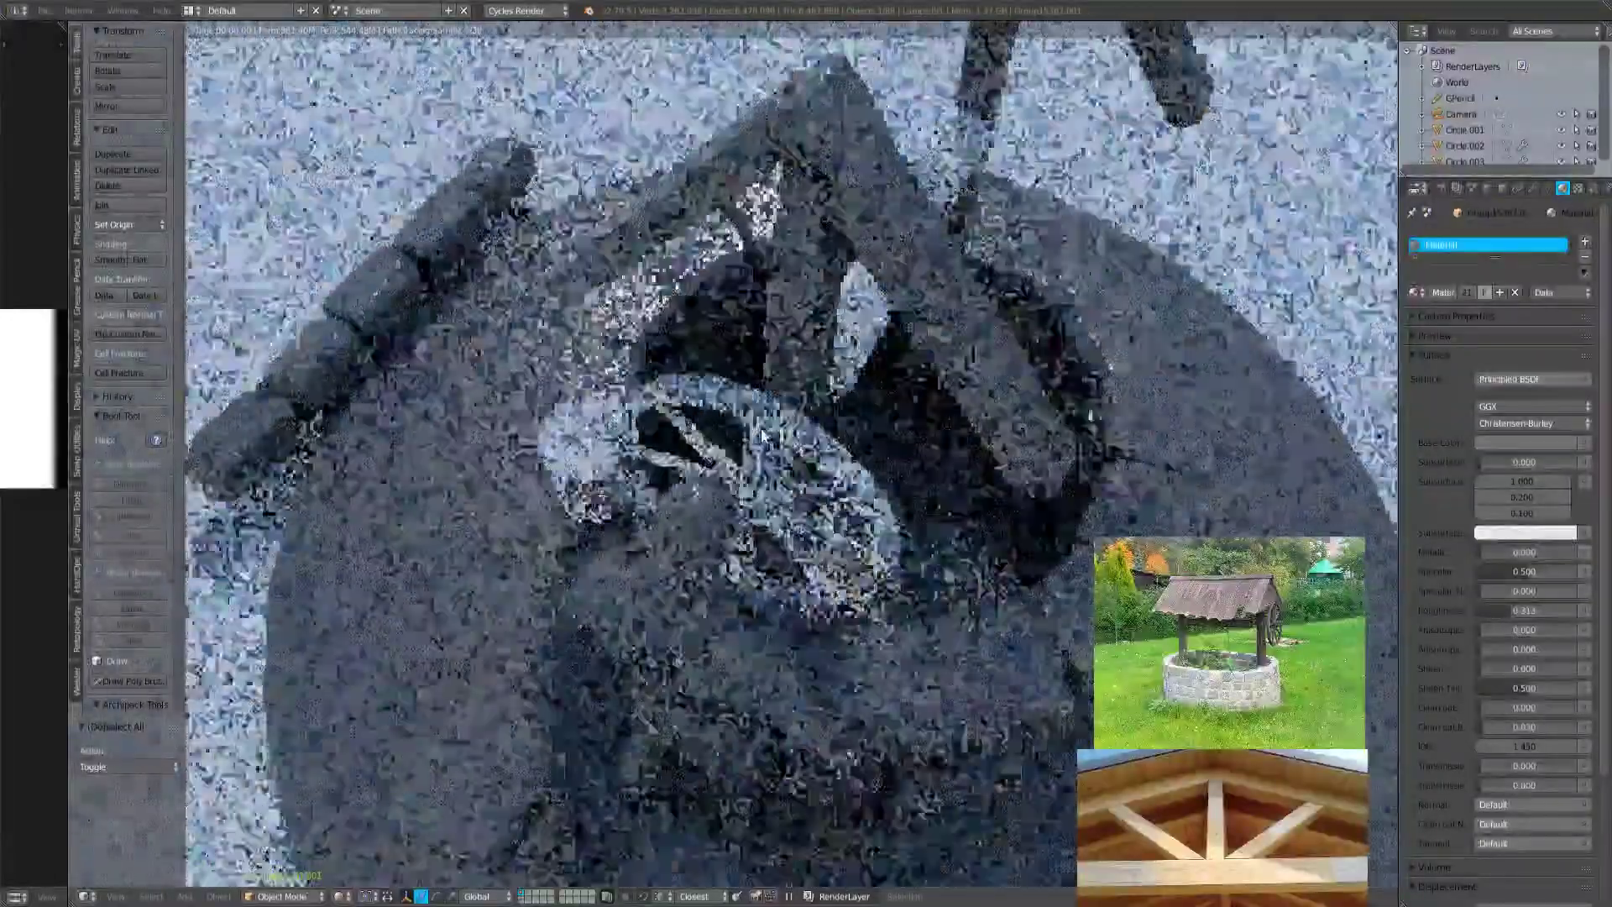
pyautogui.scroll(-5, 764, 425)
pyautogui.scroll(2, 774, 420)
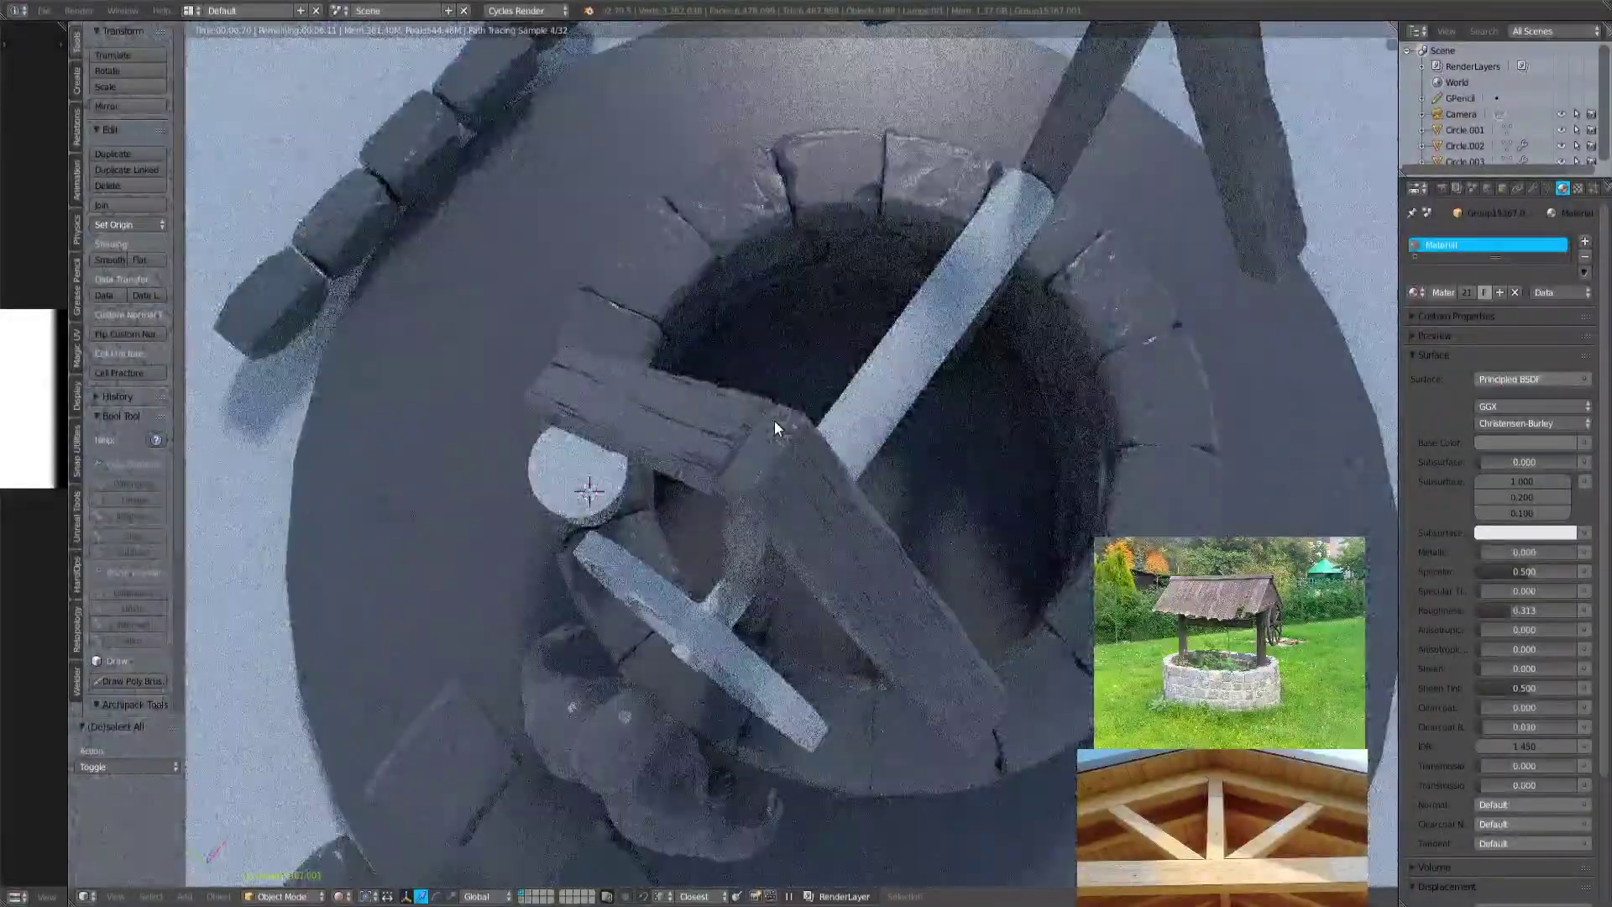
pyautogui.scroll(-5, 765, 427)
pyautogui.moveTo(766, 427); pyautogui.dragTo(820, 428, button='middle')
pyautogui.scroll(-4, 818, 419)
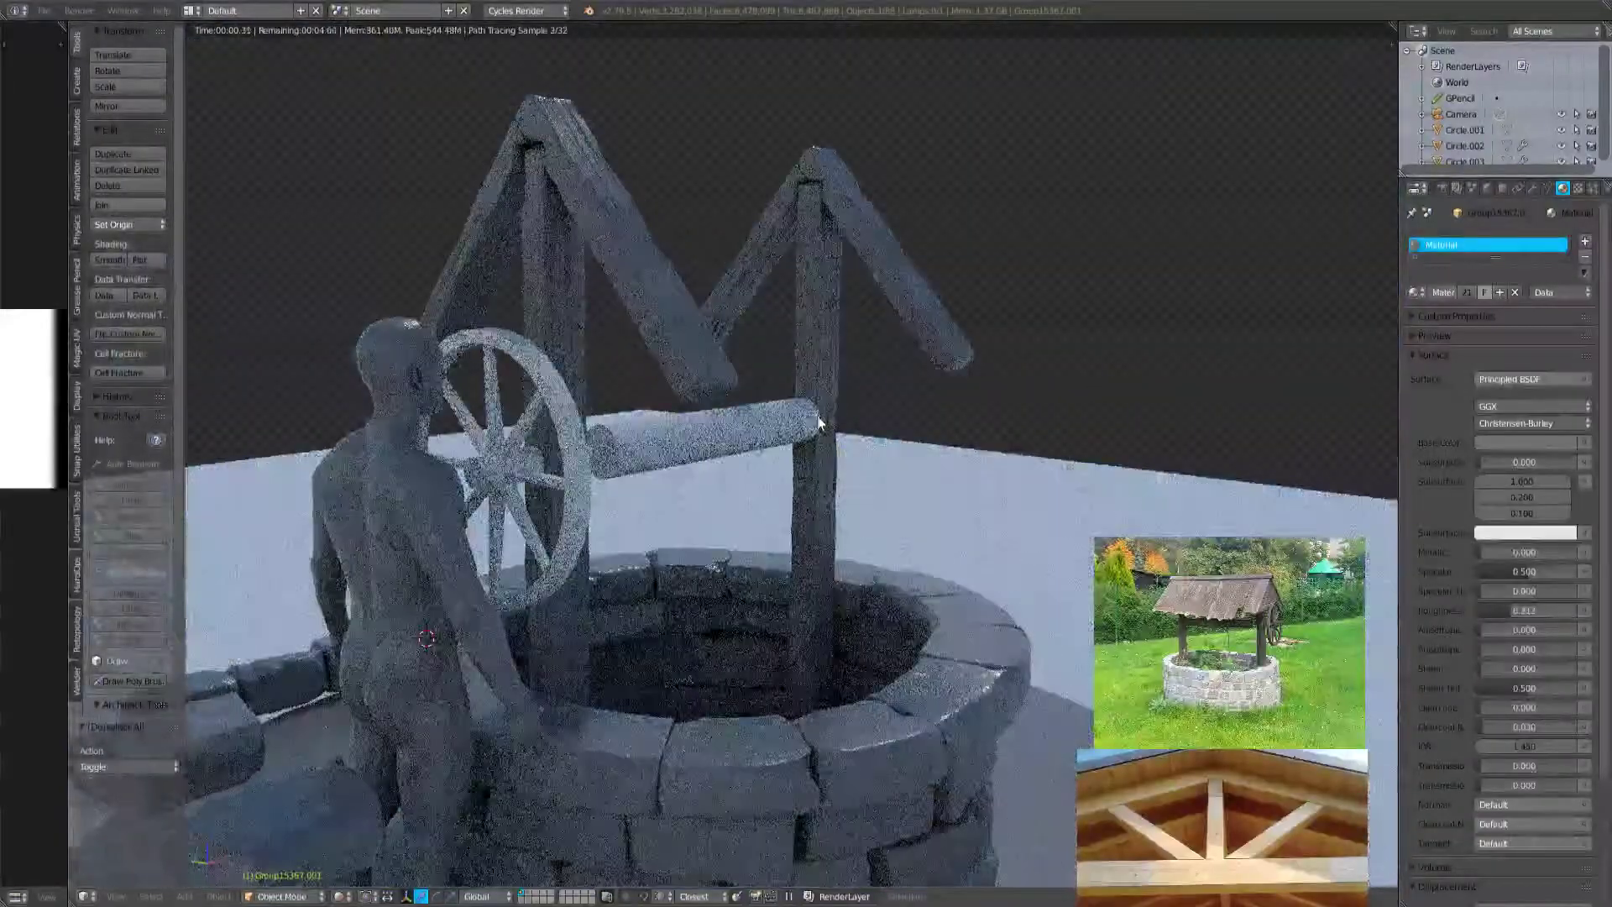
pyautogui.moveTo(779, 481); pyautogui.dragTo(798, 240, button='middle')
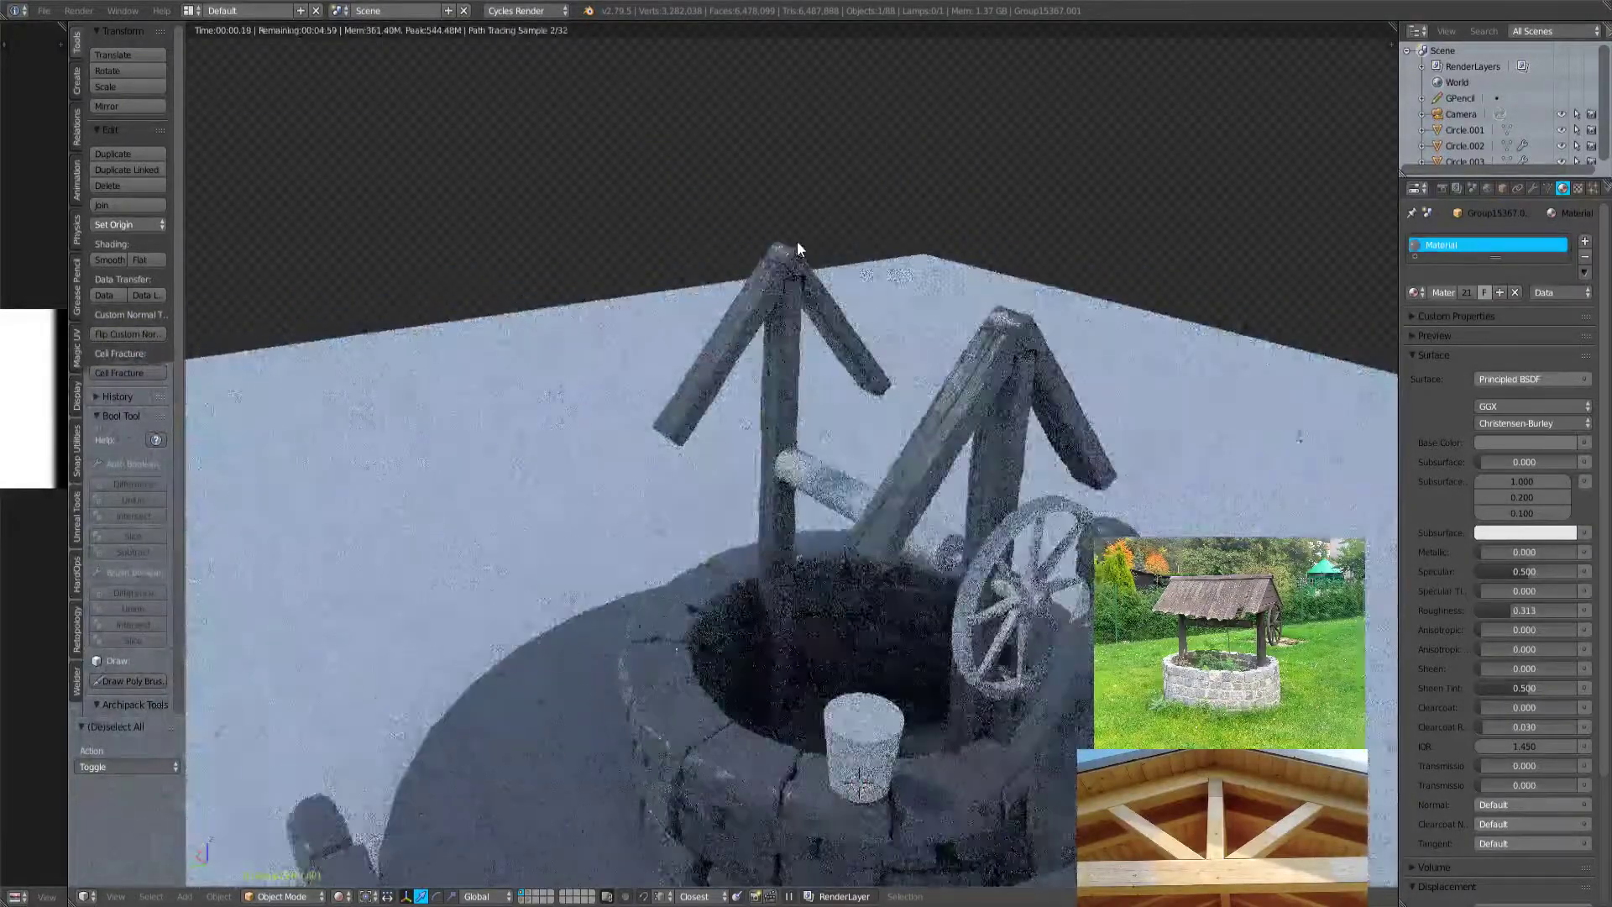
pyautogui.moveTo(979, 324); pyautogui.dragTo(996, 255, button='middle')
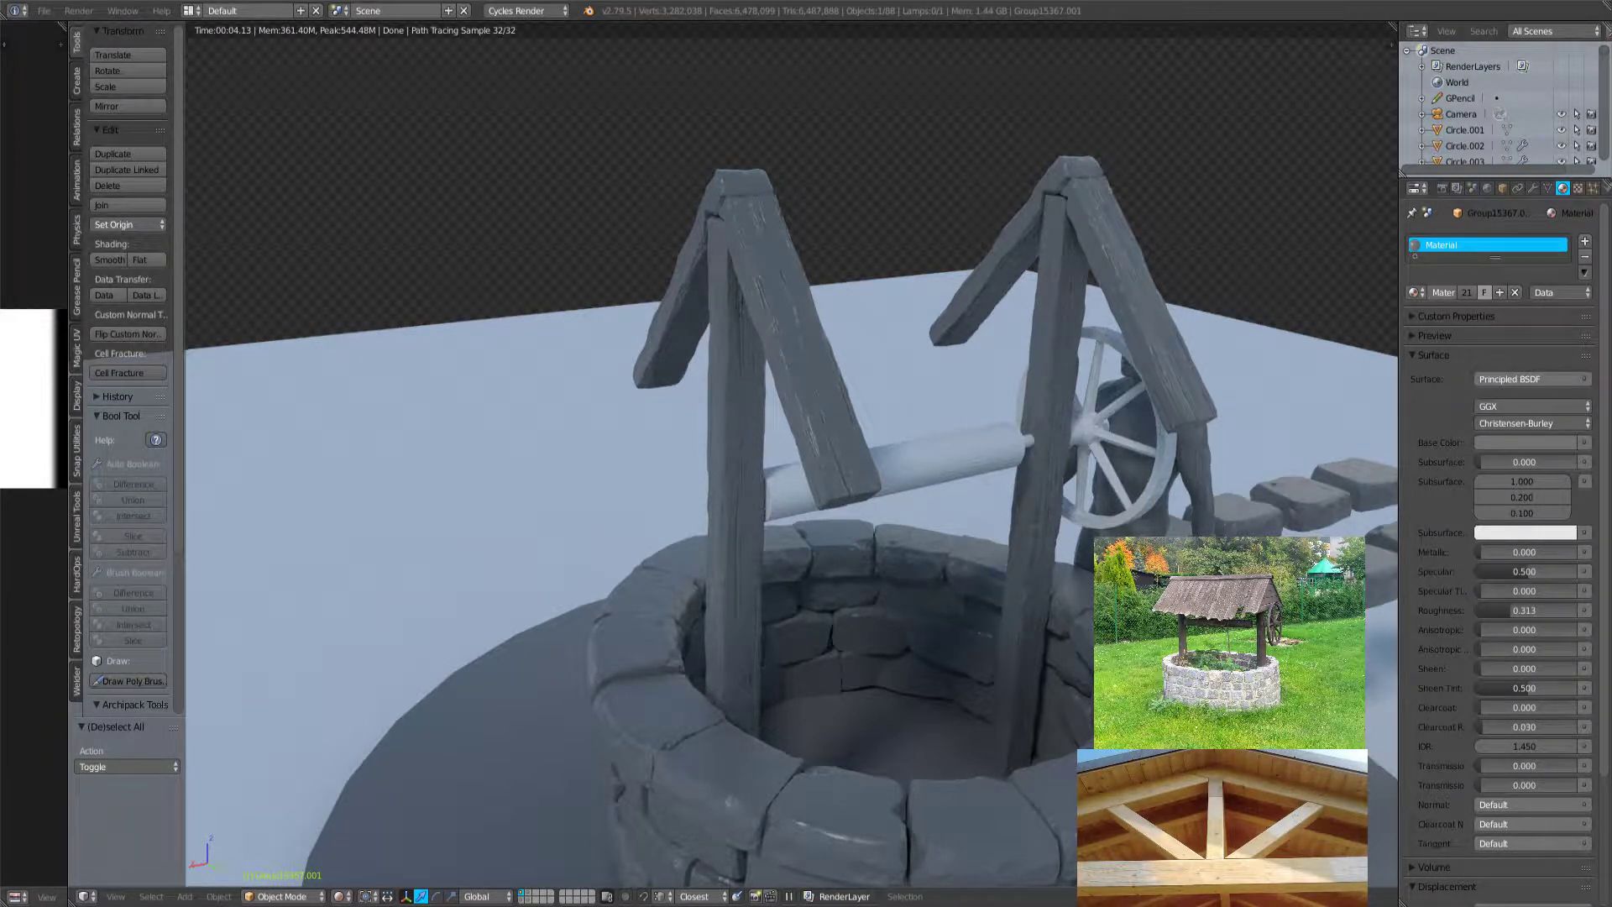
# Return the viewport to solid shading and frame the whole well.
pyautogui.click(339, 896)
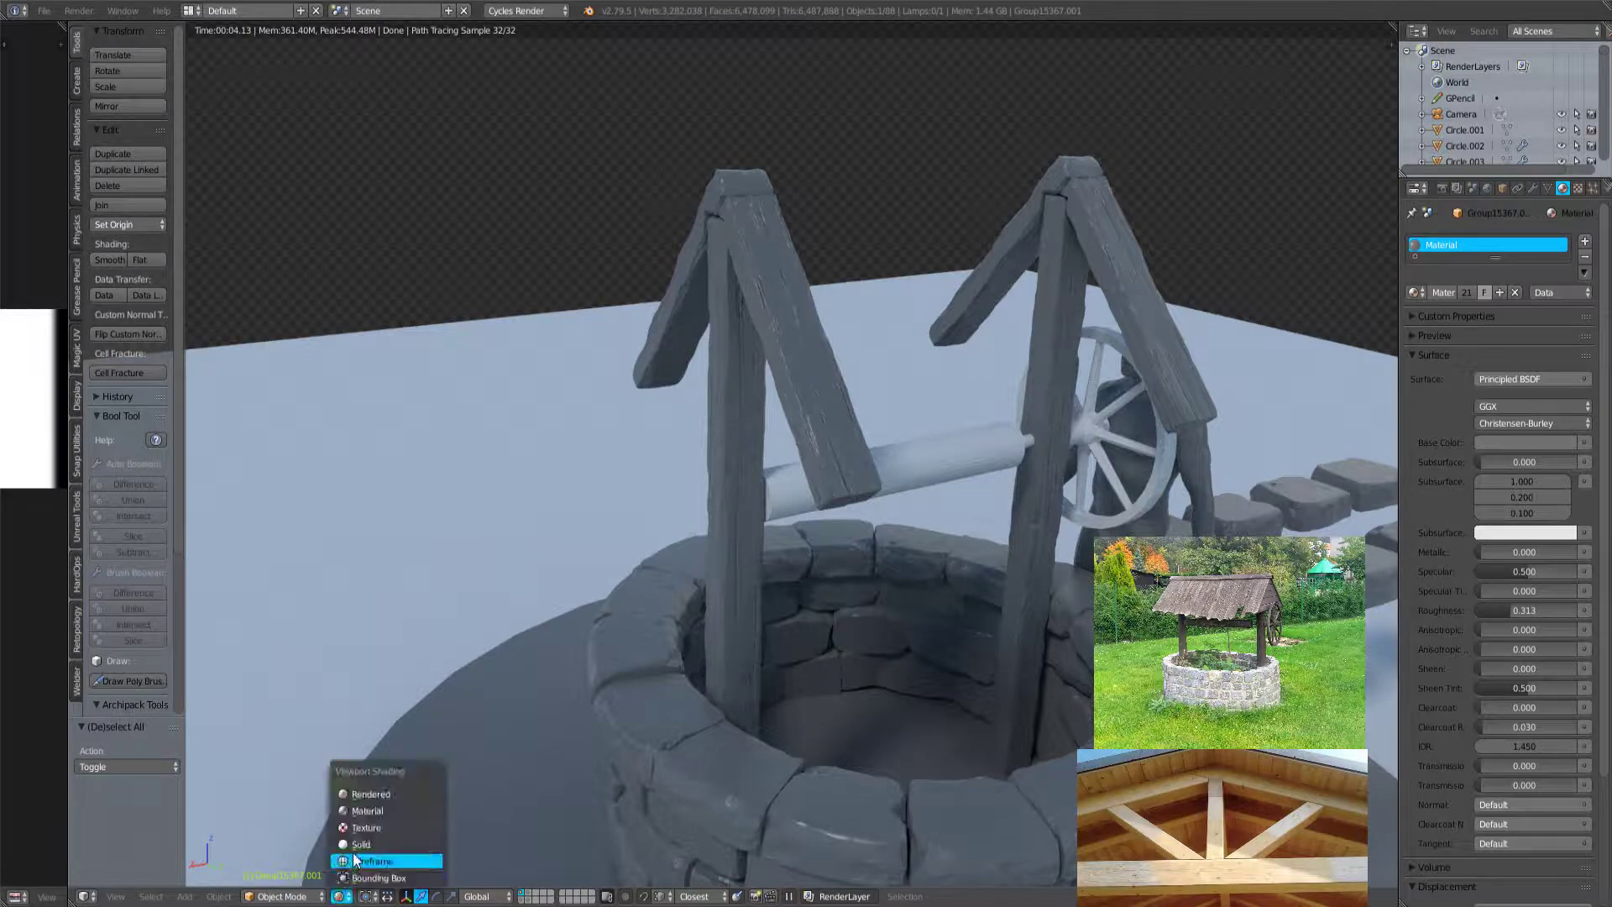
pyautogui.click(359, 844)
pyautogui.moveTo(637, 455)
pyautogui.mouseDown(button='middle')
pyautogui.moveTo(849, 402)
pyautogui.moveTo(774, 324)
pyautogui.moveTo(655, 395)
pyautogui.moveTo(746, 440)
pyautogui.moveTo(638, 401)
pyautogui.moveTo(832, 366)
pyautogui.moveTo(995, 389)
pyautogui.moveTo(611, 291)
pyautogui.mouseUp(button='middle')
pyautogui.scroll(4, 751, 396)
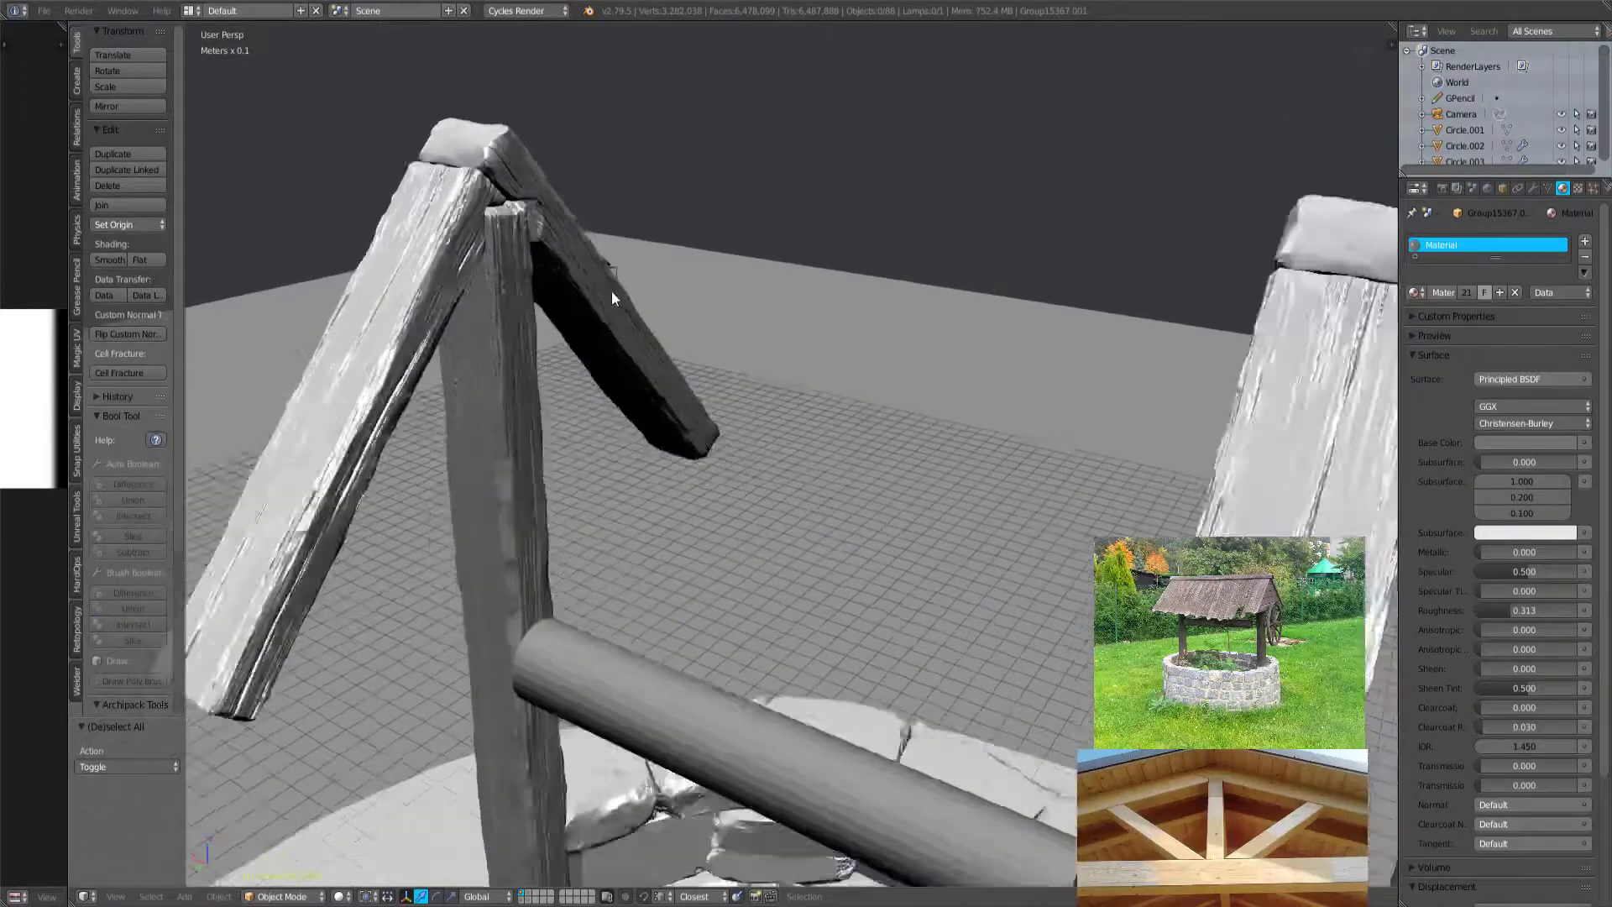
pyautogui.scroll(-6, 611, 291)
pyautogui.moveTo(756, 420); pyautogui.dragTo(804, 457, button='middle')
# Snap the 3D cursor to the scene centre, add a plane there and raise it 2.2 m along Z.
pyautogui.hotkey('shift', 's')
pyautogui.click(827, 426)
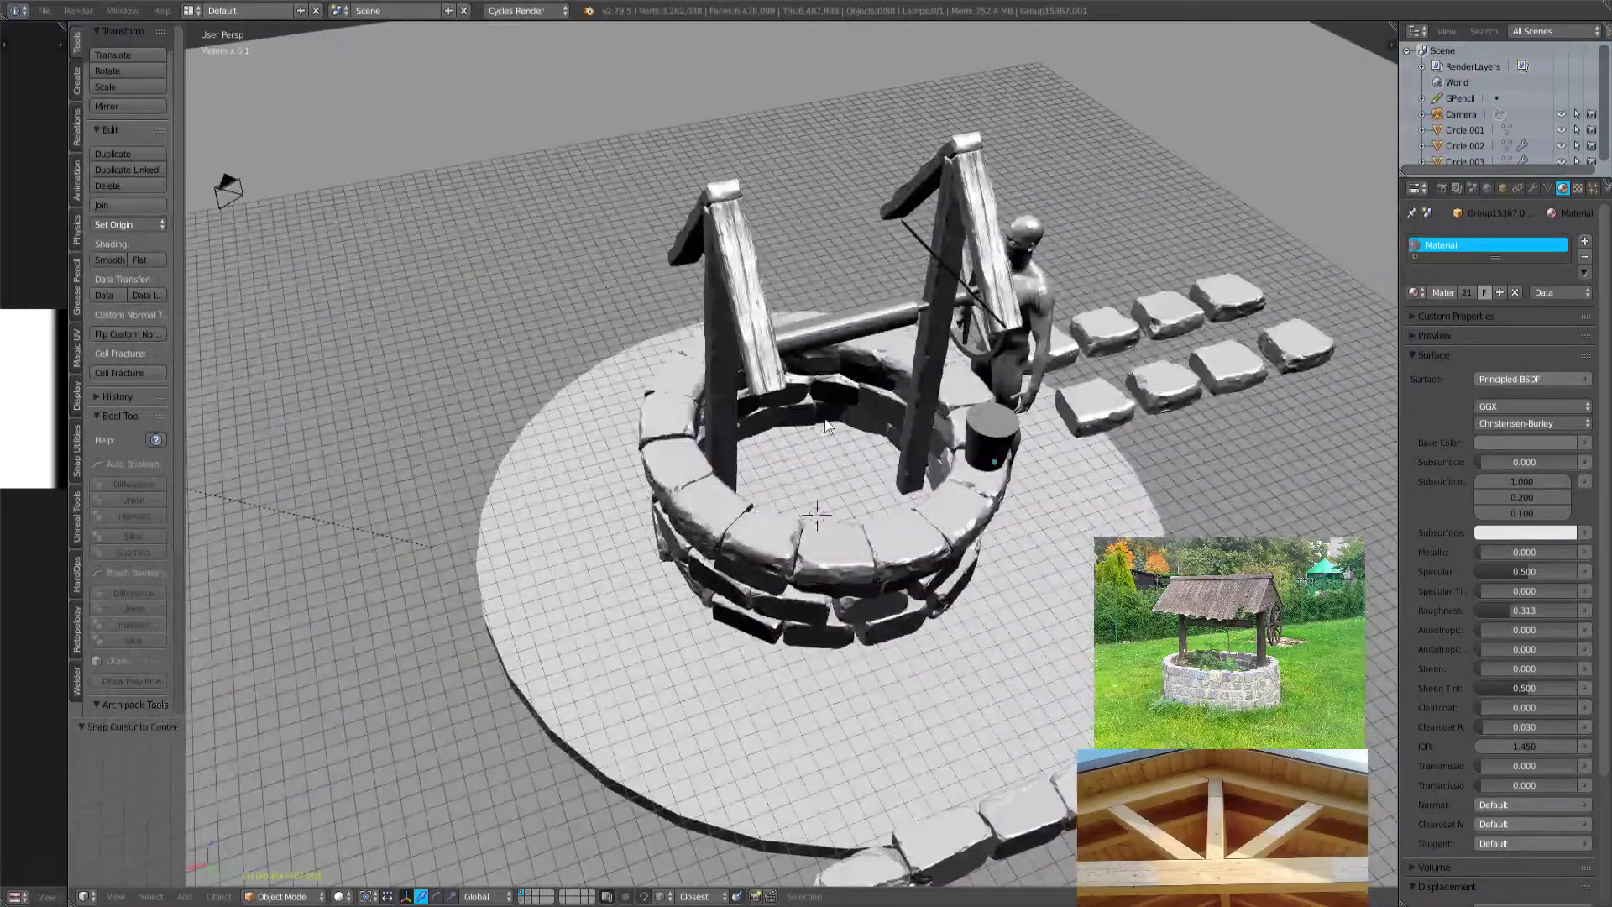
pyautogui.hotkey('shift', 'a')
pyautogui.click(915, 400)
pyautogui.moveTo(915, 399); pyautogui.dragTo(908, 57, button='middle')
pyautogui.write('gz2.2')
pyautogui.press('Return')
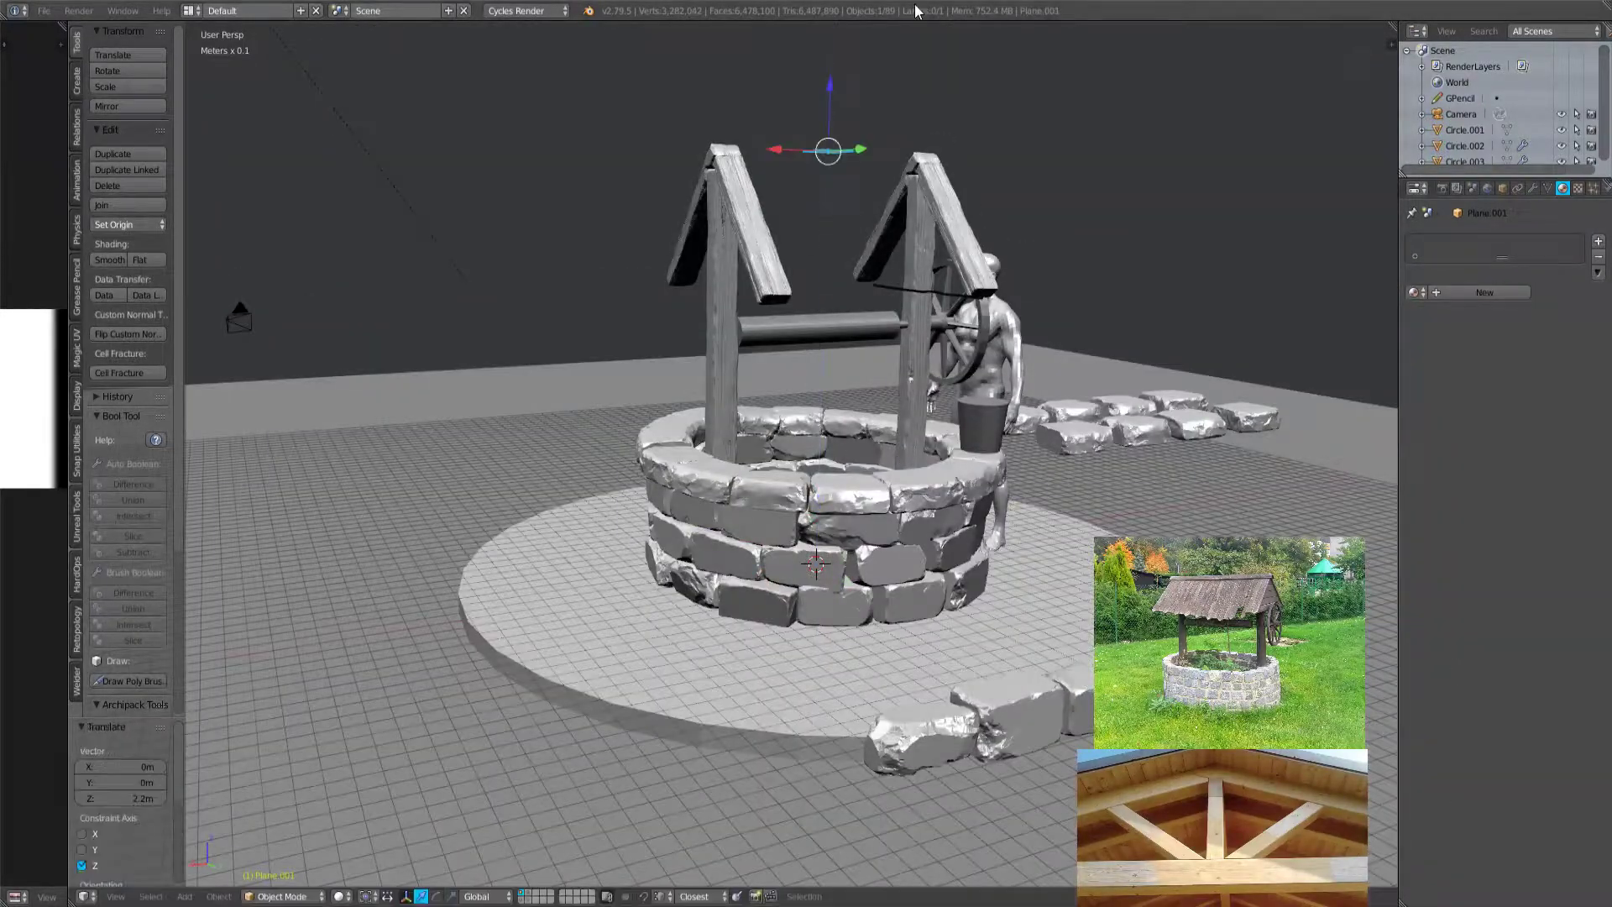
# Scale the plane by about 5.28 along X to span both roof supports, and adjust its width along Y.
pyautogui.scroll(5, 888, 277)
pyautogui.moveTo(888, 277); pyautogui.dragTo(764, 395, button='middle')
pyautogui.press('s')
pyautogui.press('x')
pyautogui.click(1006, 379)
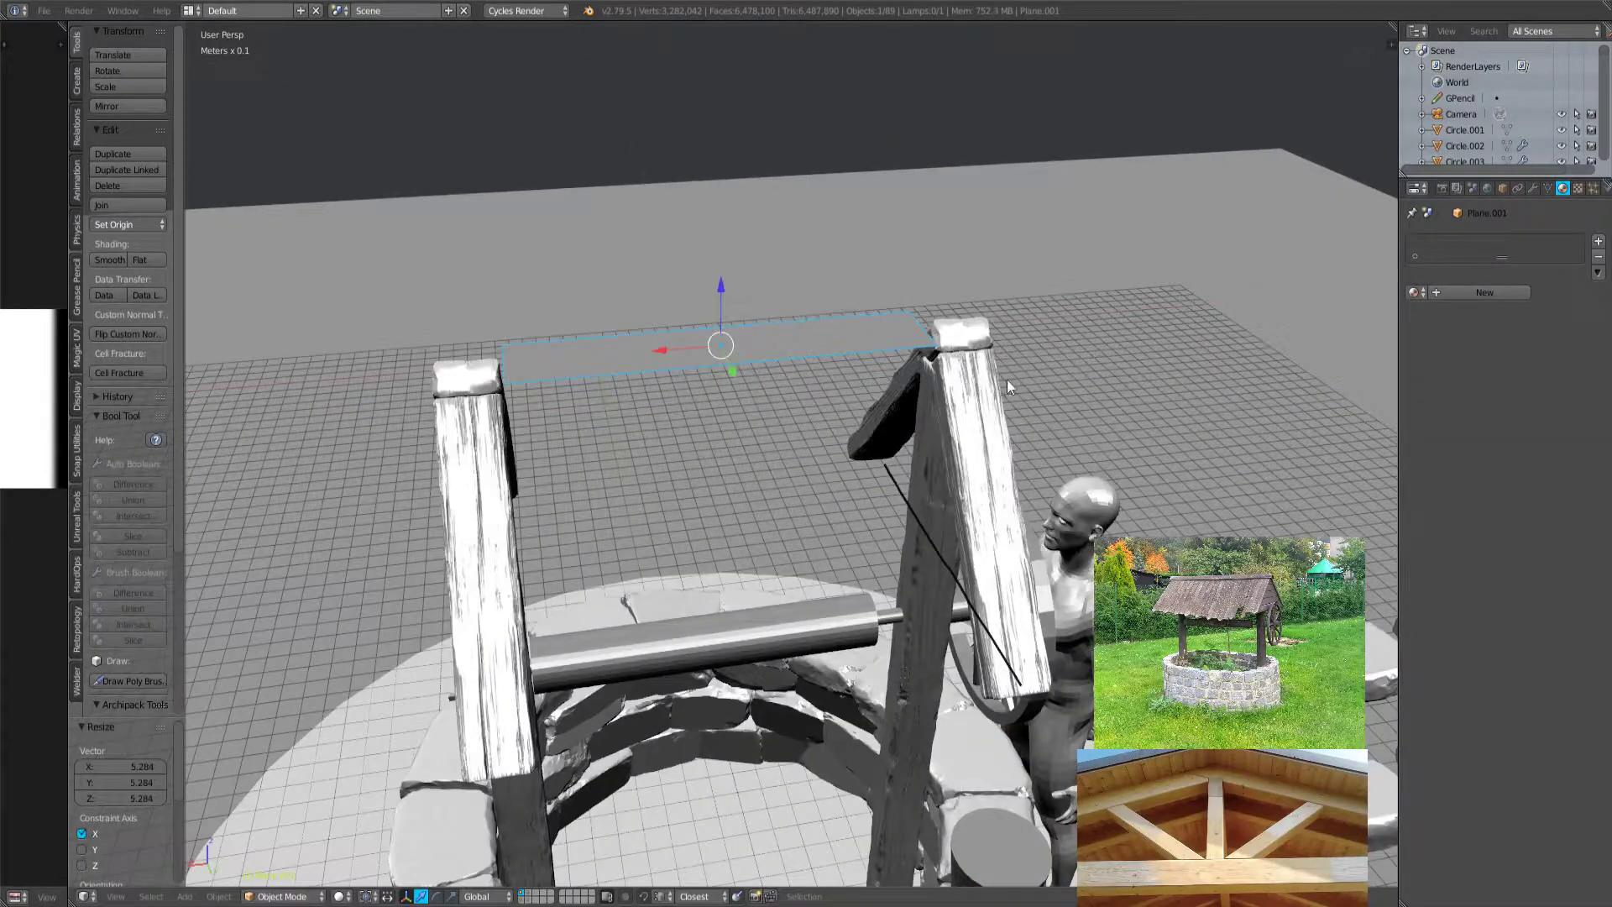
pyautogui.moveTo(1005, 380); pyautogui.dragTo(789, 436, button='middle')
pyautogui.press('s')
pyautogui.press('y')
pyautogui.click(1039, 378)
# In Edit Mode, rotate the plane's face -49° about X to match the roof slope and move it onto the supports' upper end.
pyautogui.press('Tab')
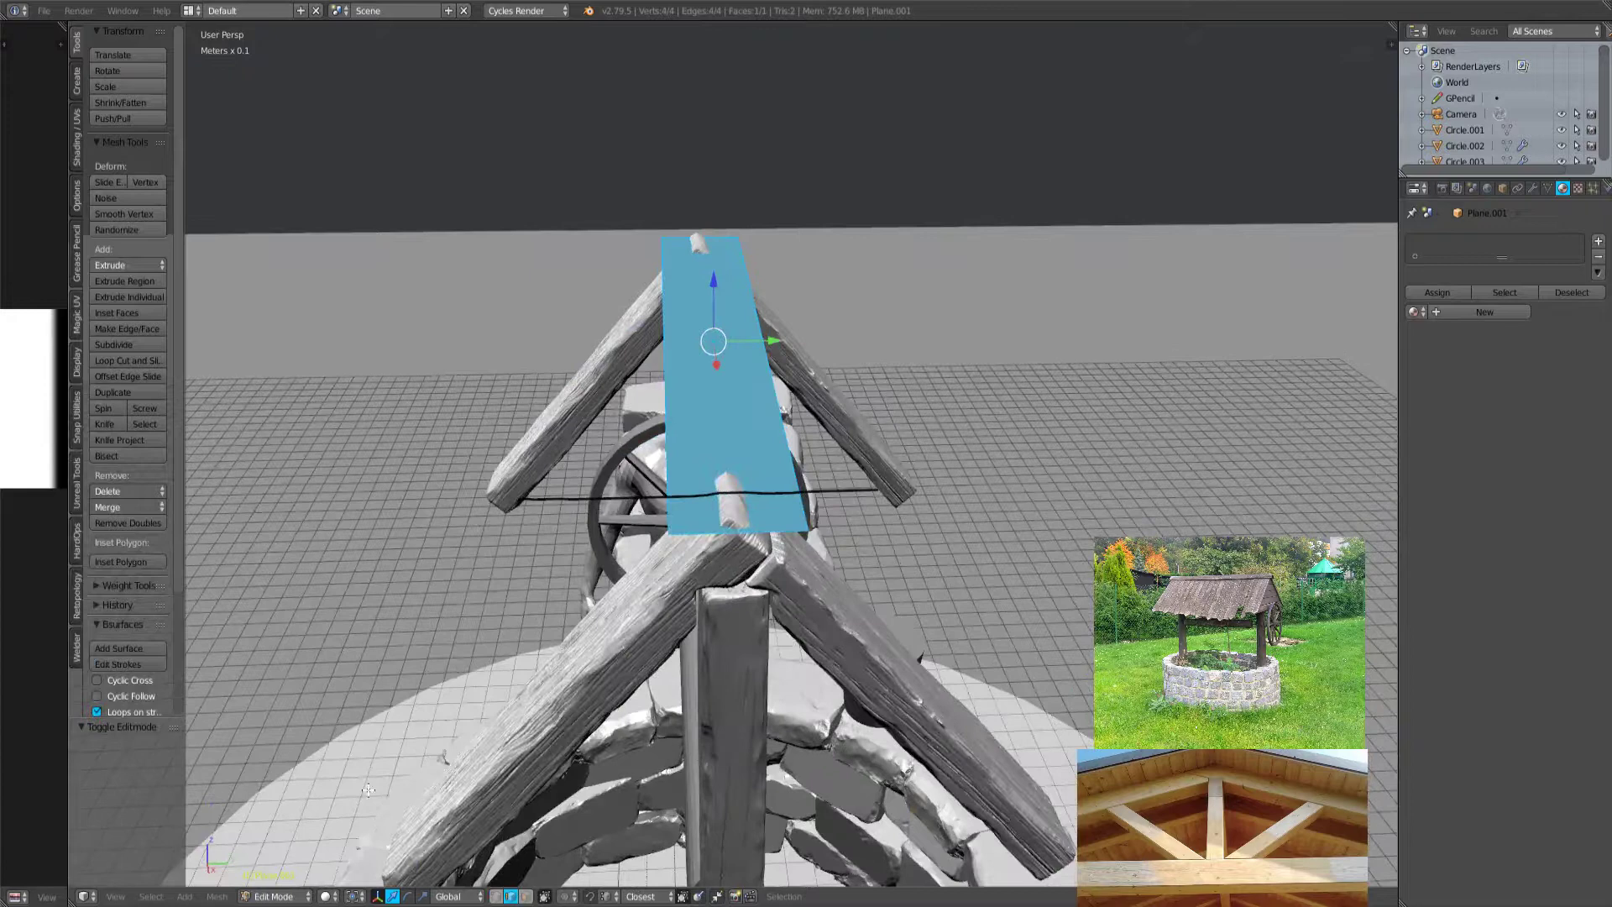
pyautogui.click(407, 896)
pyautogui.moveTo(587, 503); pyautogui.dragTo(738, 299, button='middle')
pyautogui.moveTo(739, 298); pyautogui.dragTo(764, 332)
pyautogui.moveTo(764, 332); pyautogui.dragTo(820, 375, button='middle')
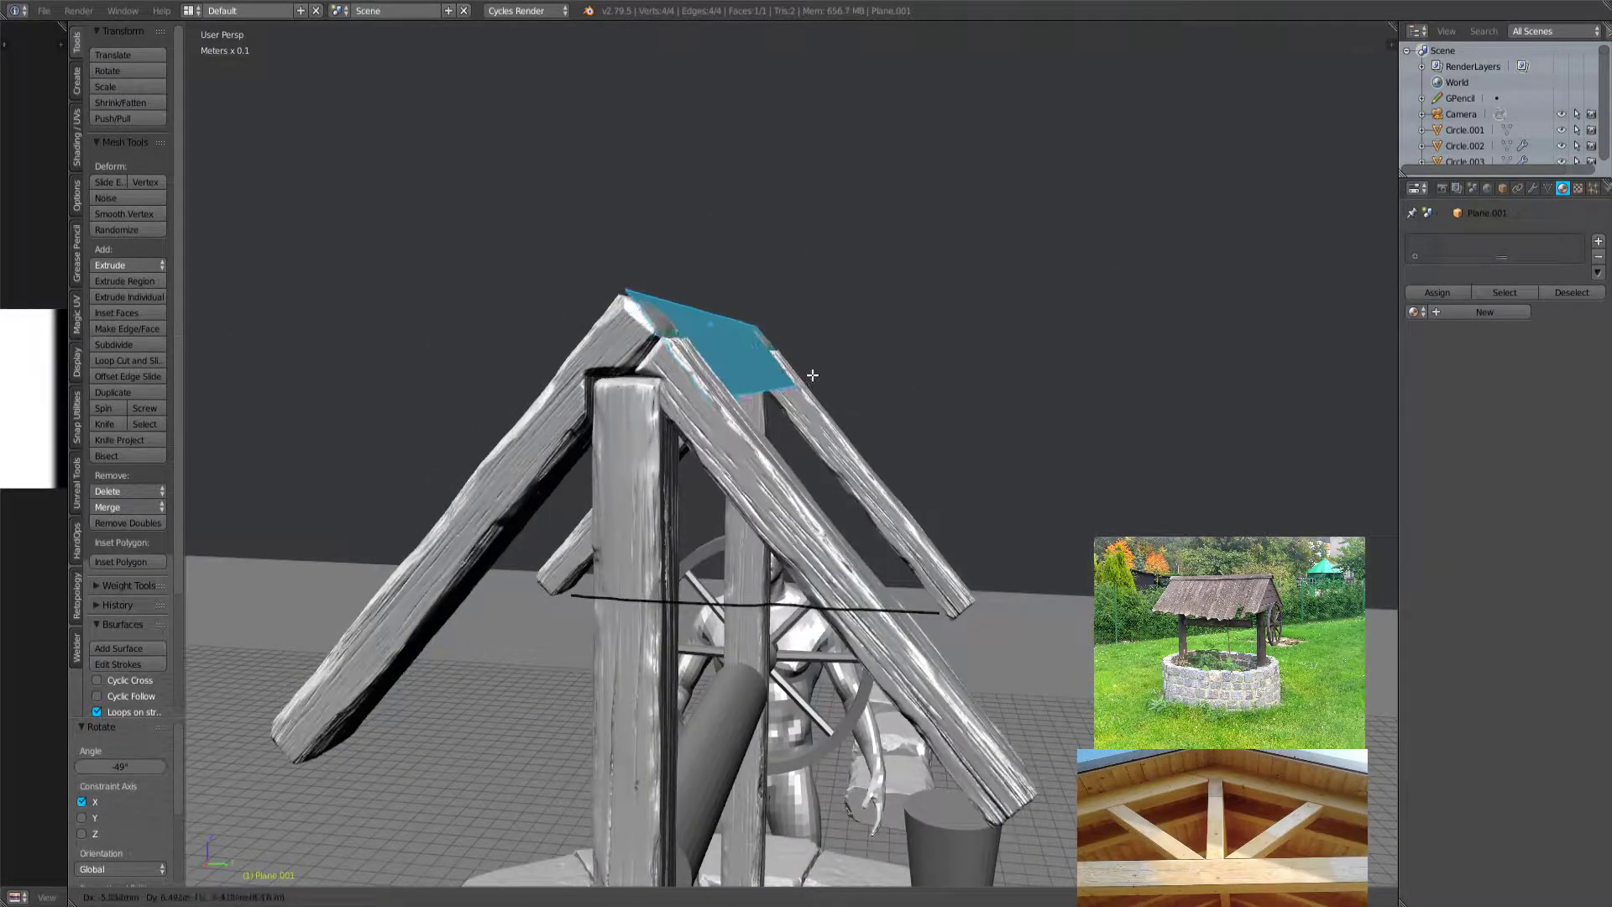
pyautogui.click(812, 375)
pyautogui.press('g')
pyautogui.press('x')
pyautogui.click(808, 307)
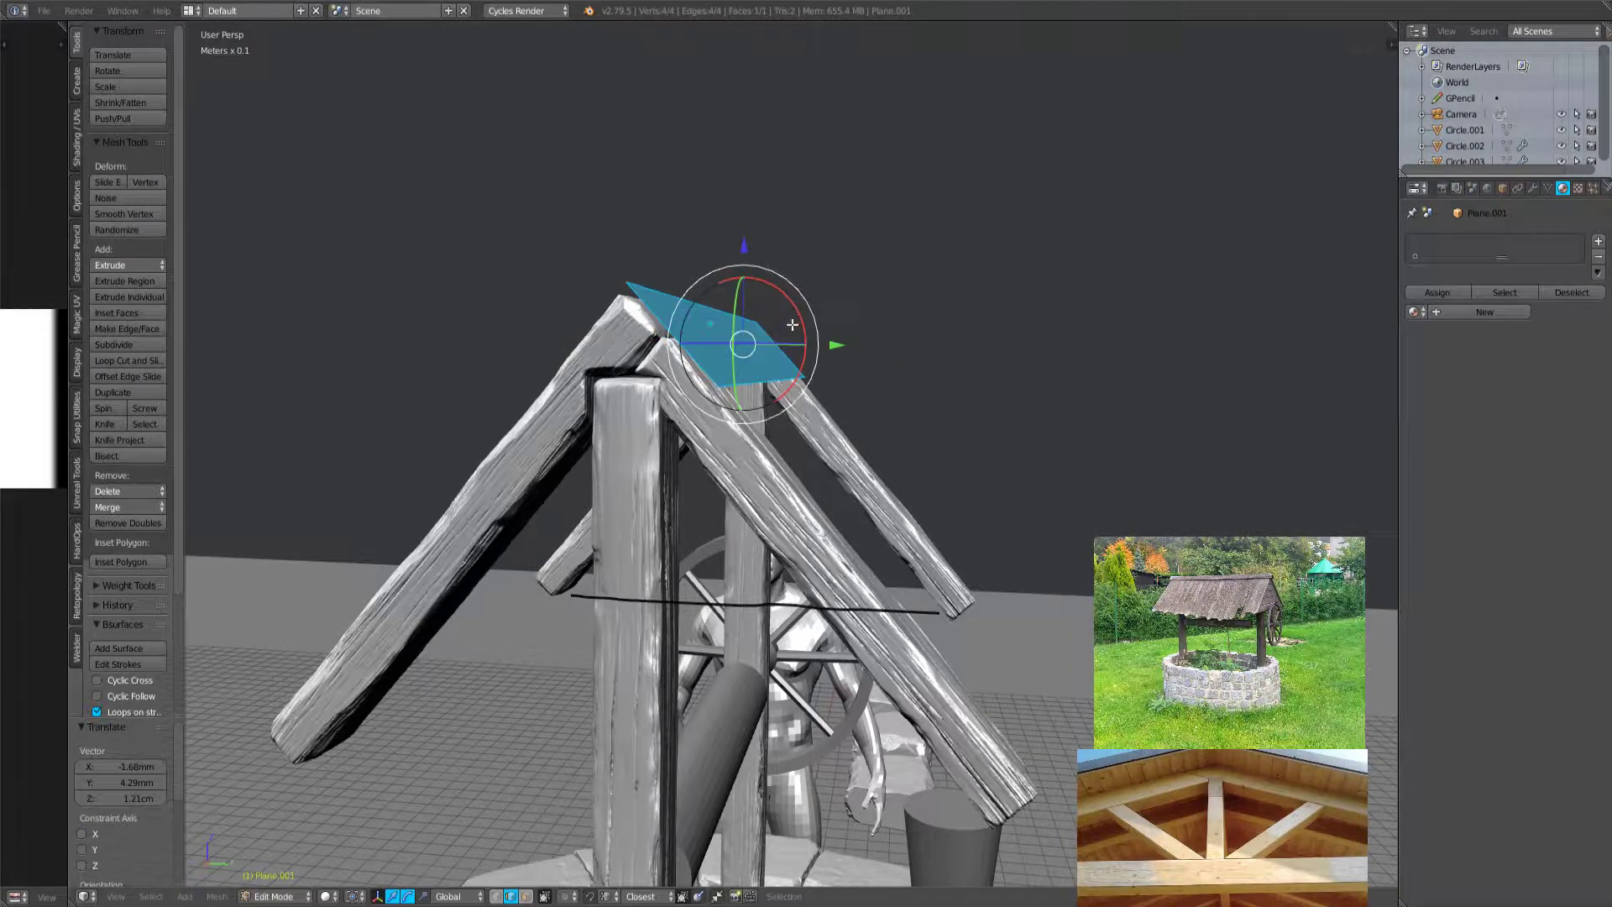
pyautogui.moveTo(821, 405); pyautogui.dragTo(775, 479, button='middle')
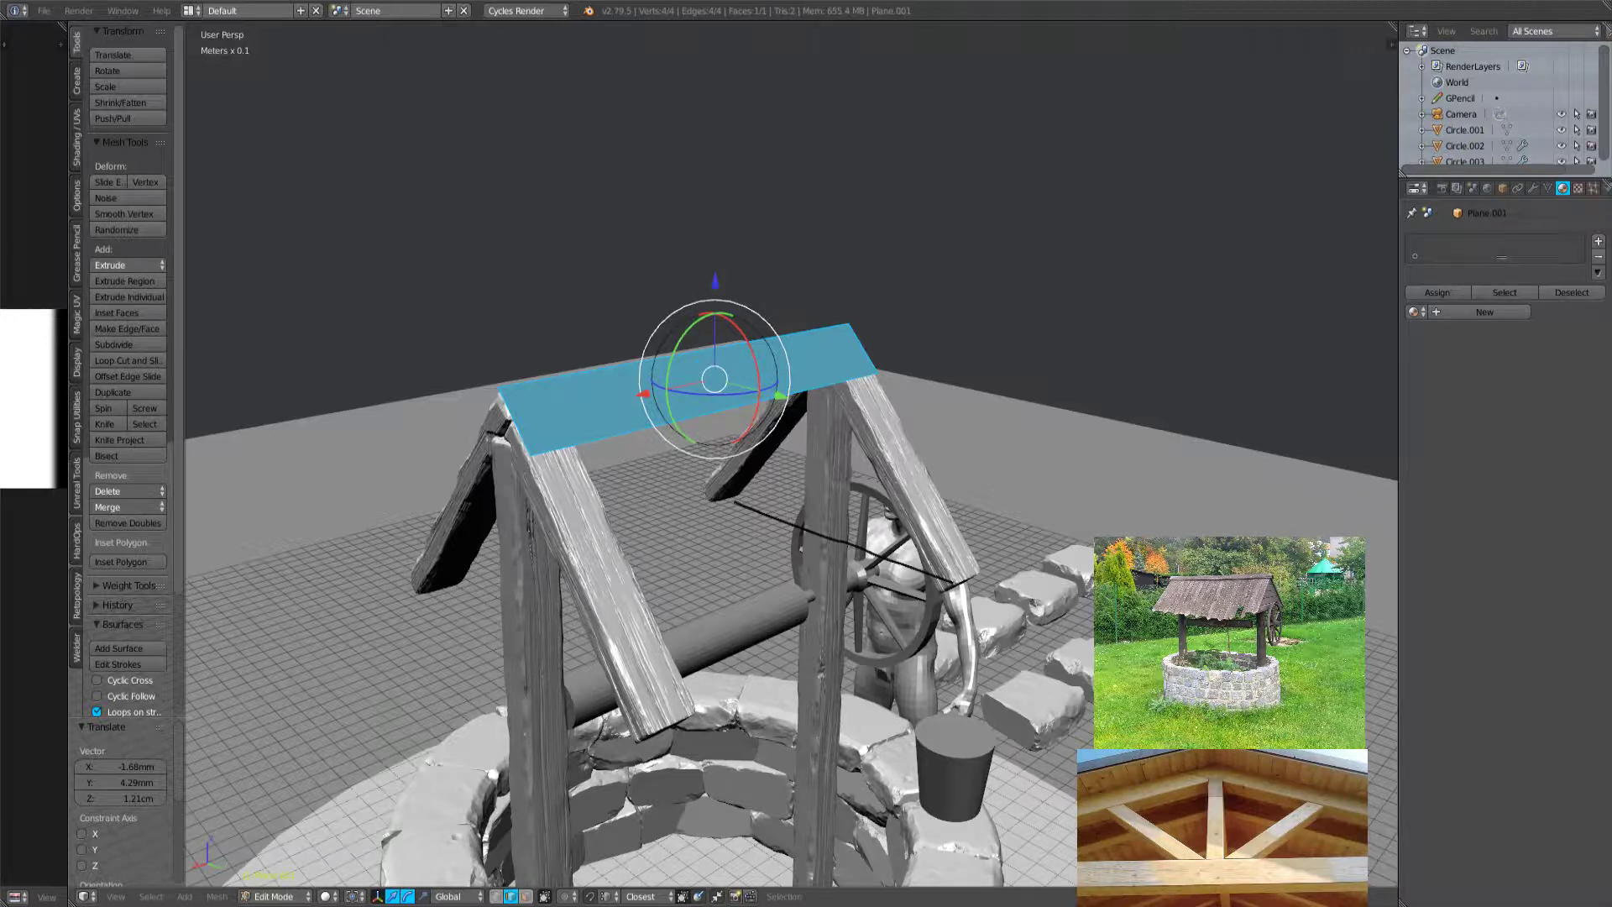
pyautogui.press('a')
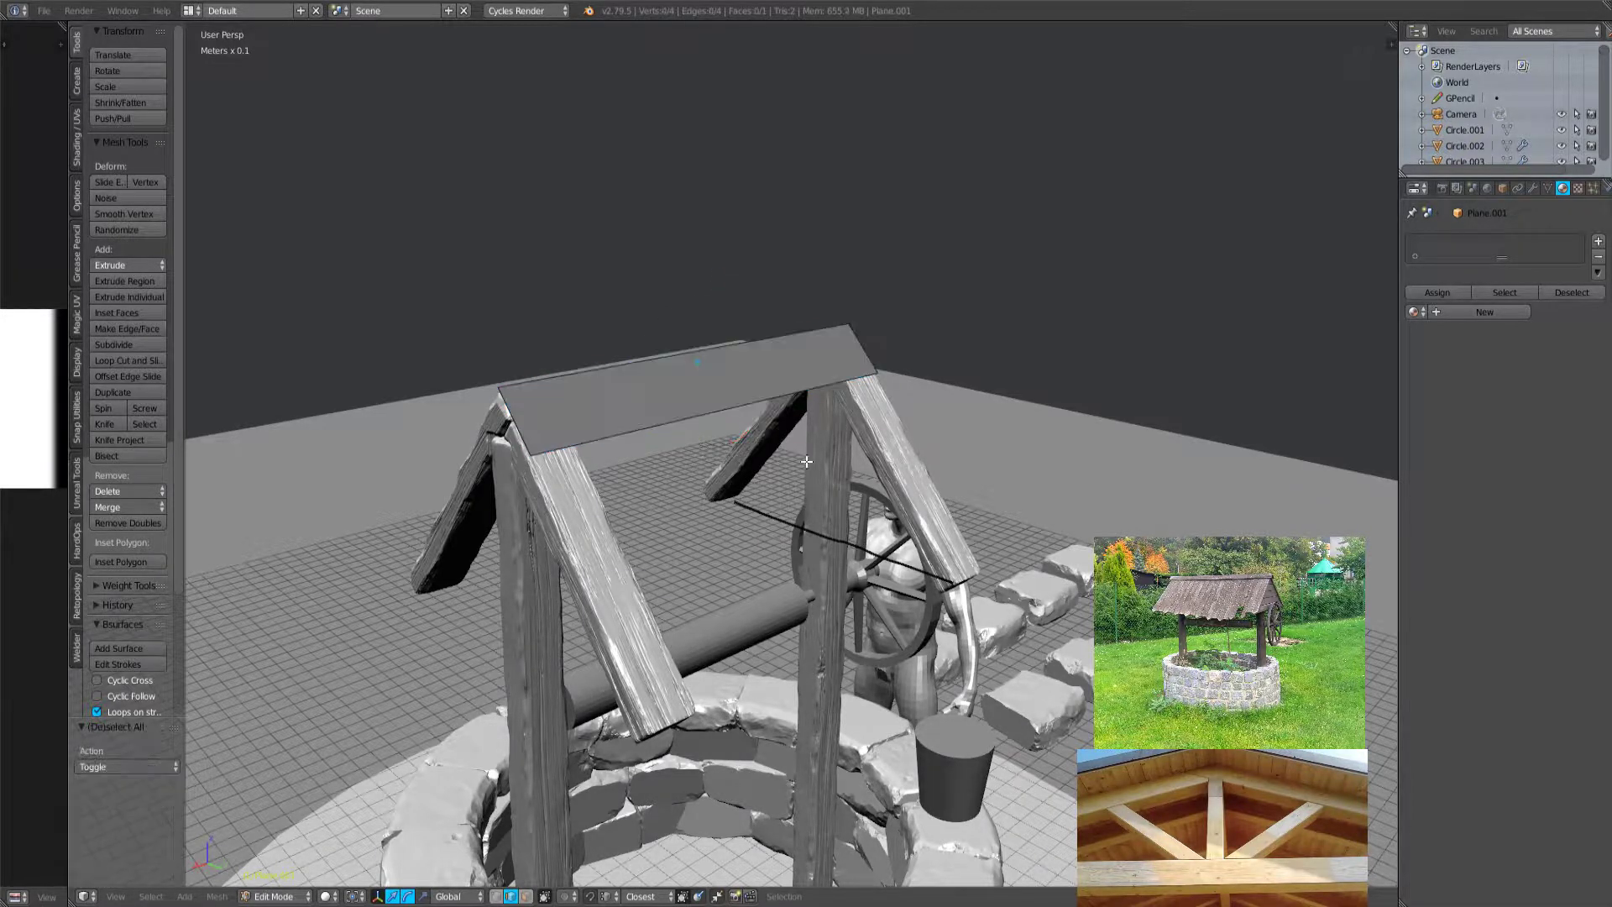
pyautogui.moveTo(755, 503); pyautogui.dragTo(756, 470, button='middle')
pyautogui.press('a')
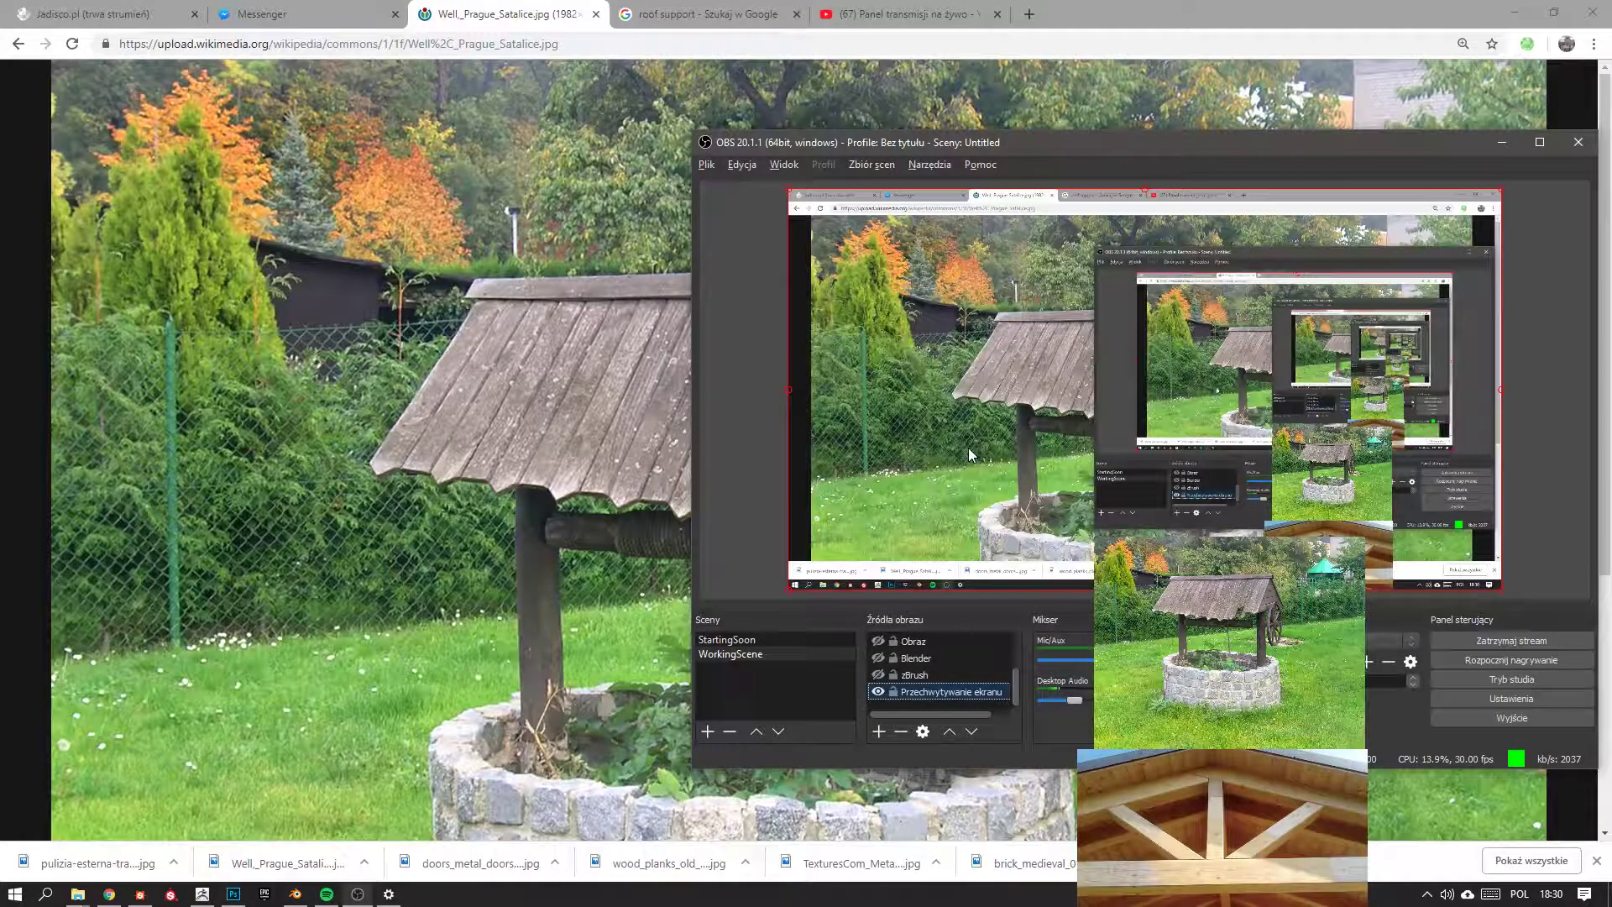
# Switch to Chrome and search Google for "well" in a new tab.
pyautogui.click(1181, 9)
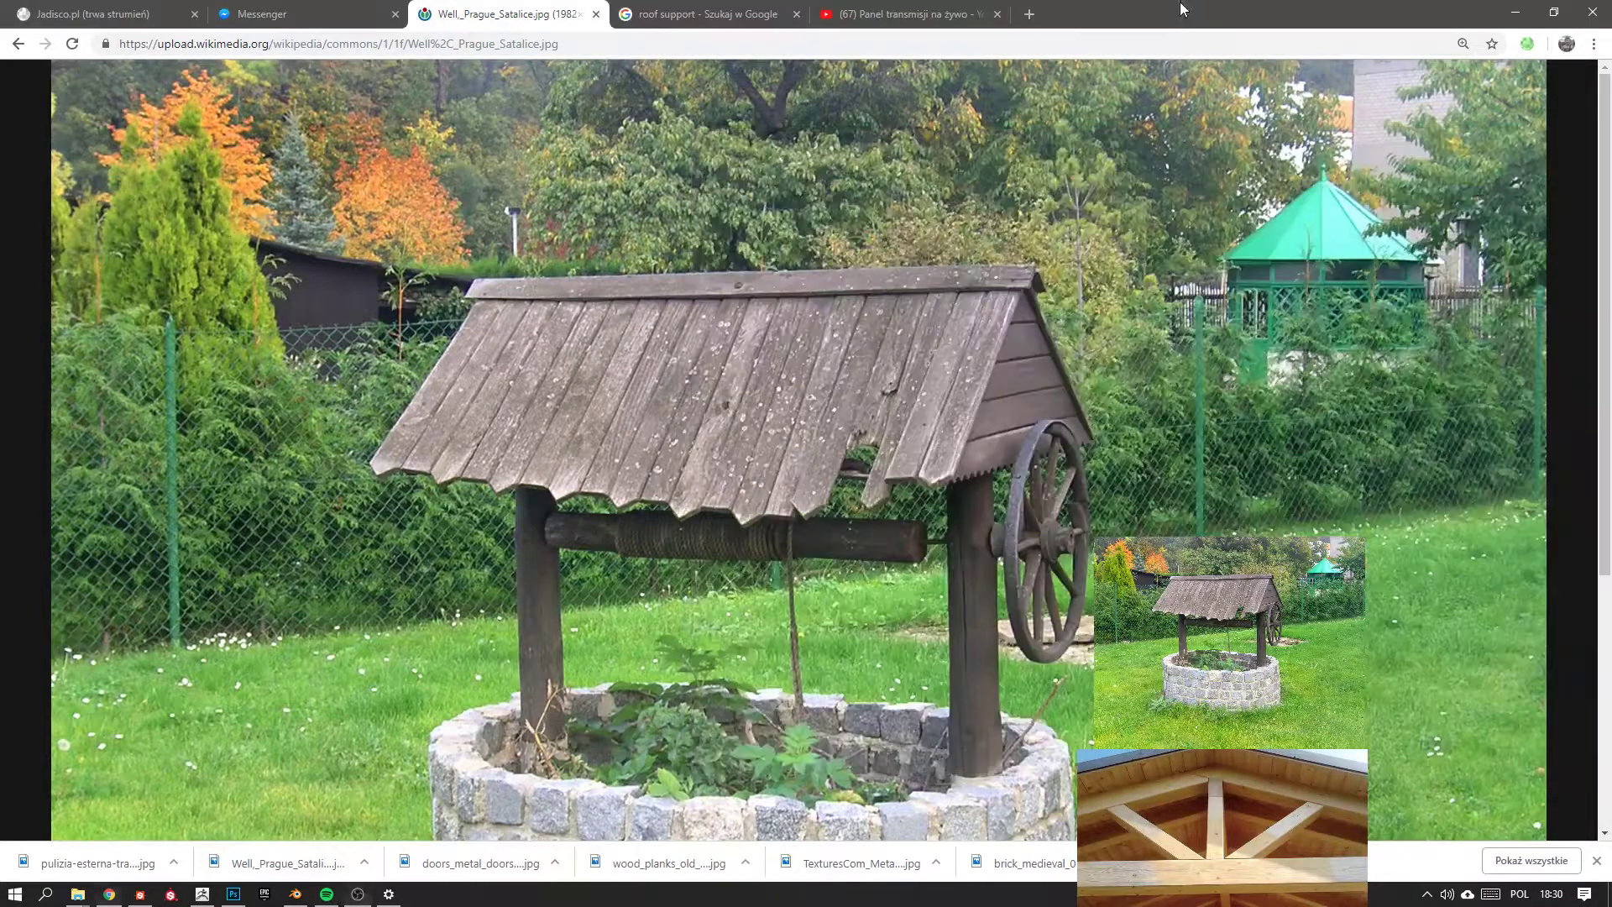
pyautogui.click(1033, 13)
pyautogui.write('w')
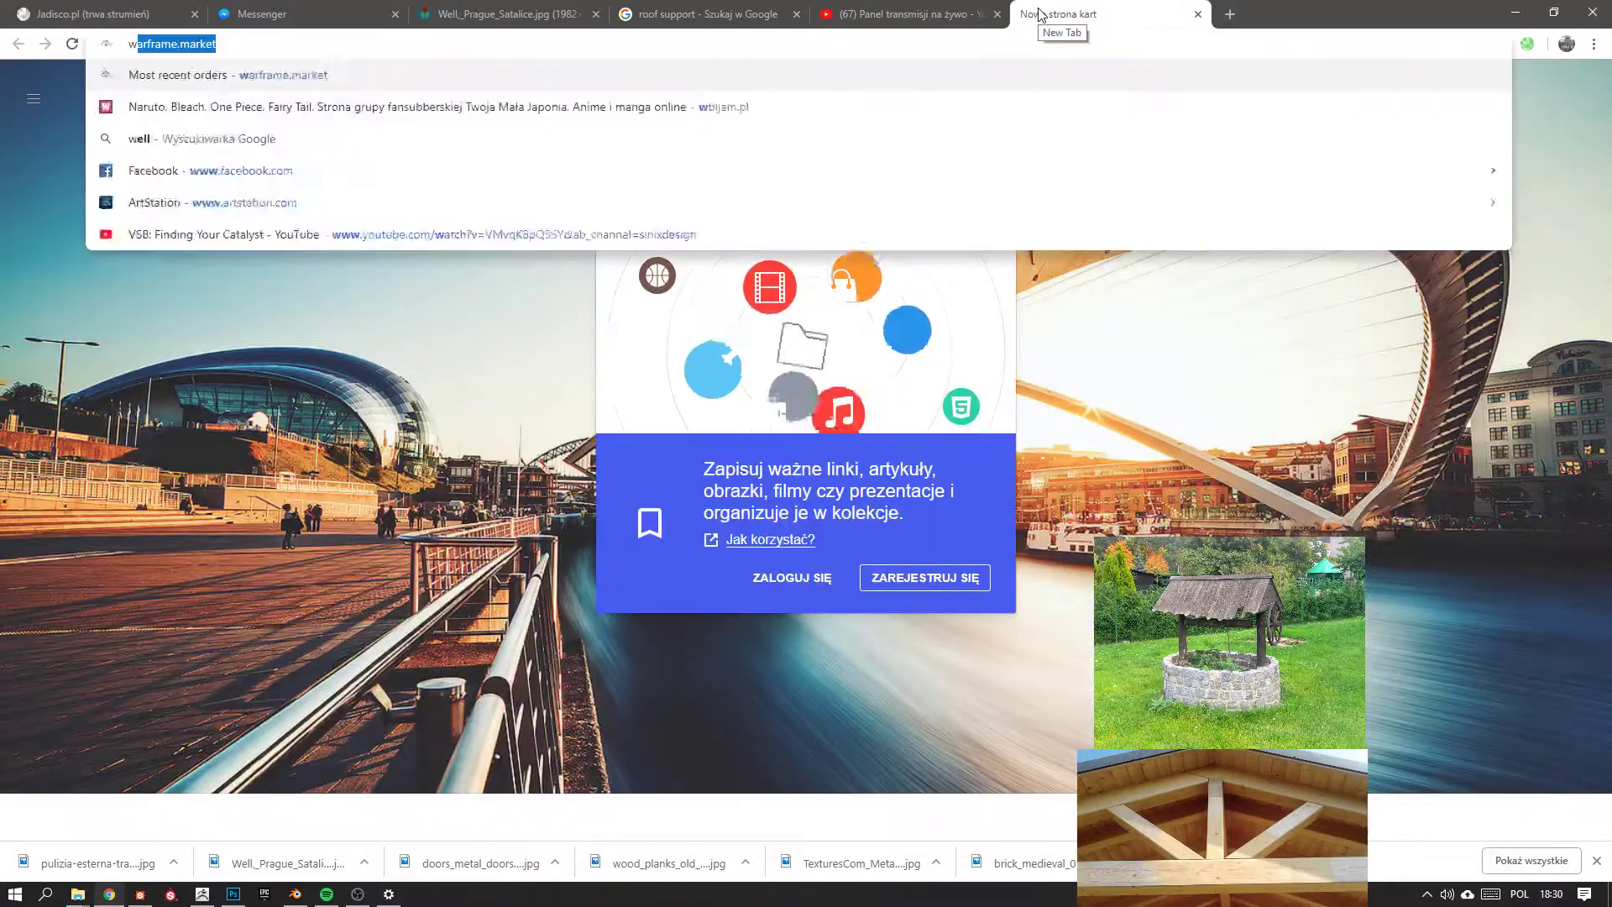
pyautogui.write('oo')
pyautogui.press('BackSpace')
pyautogui.press('BackSpace')
pyautogui.press('BackSpace')
pyautogui.press('BackSpace')
pyautogui.write('well')
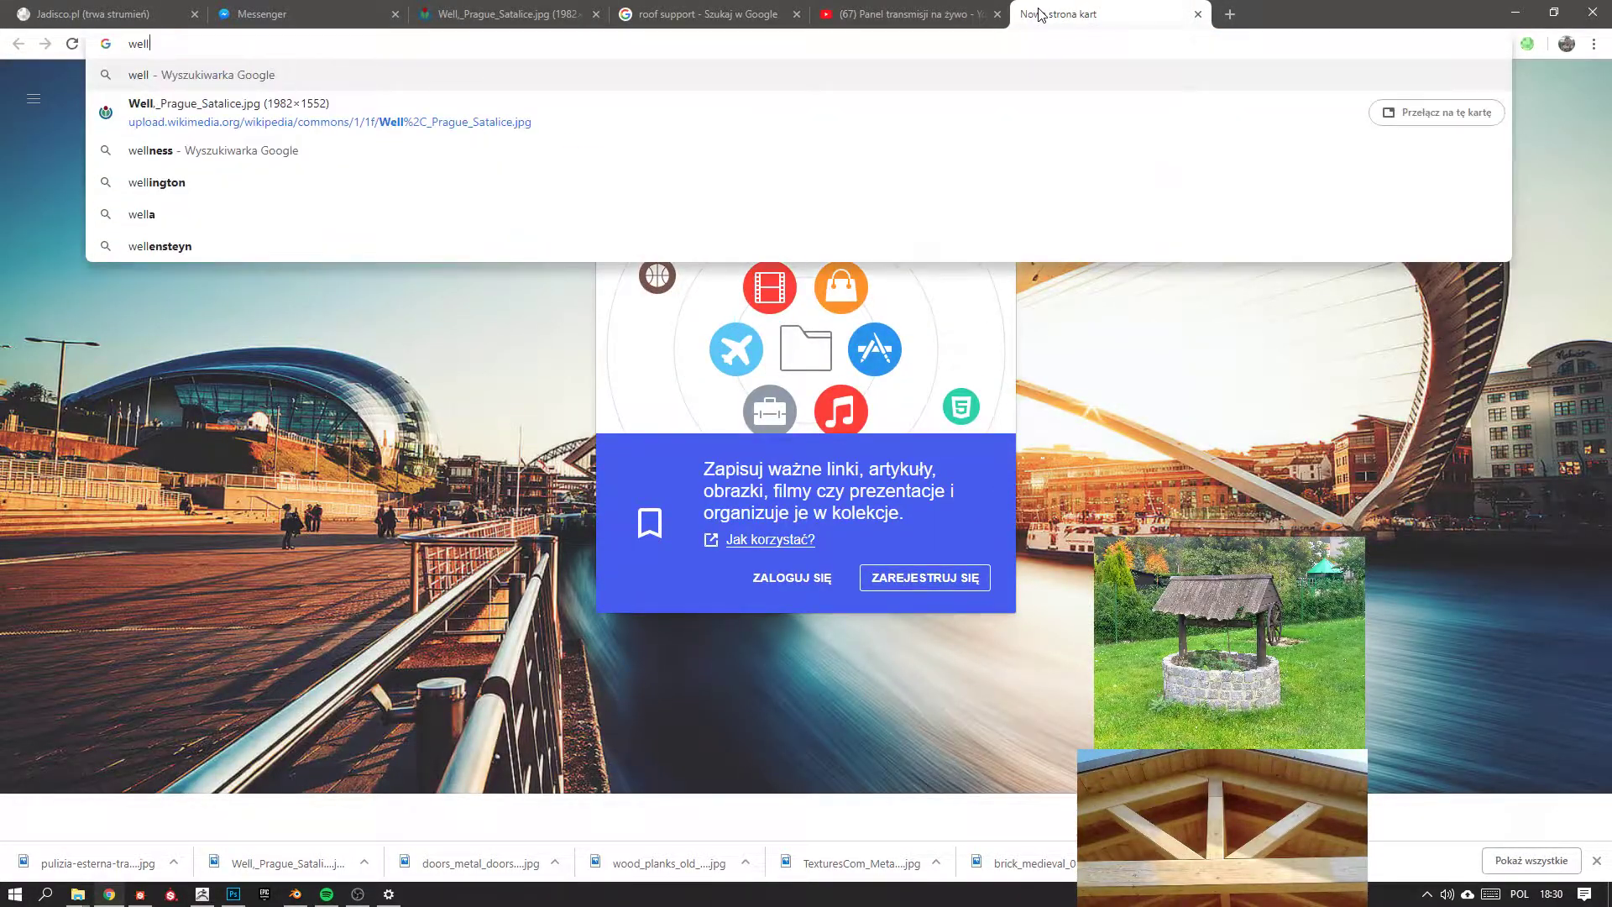
pyautogui.press('Return')
# Search Google for "studnia" in another tab, show the image results and open the decorative wooden garden well beside the round bush.
pyautogui.hotkey('ctrl', 't')
pyautogui.write('studni')
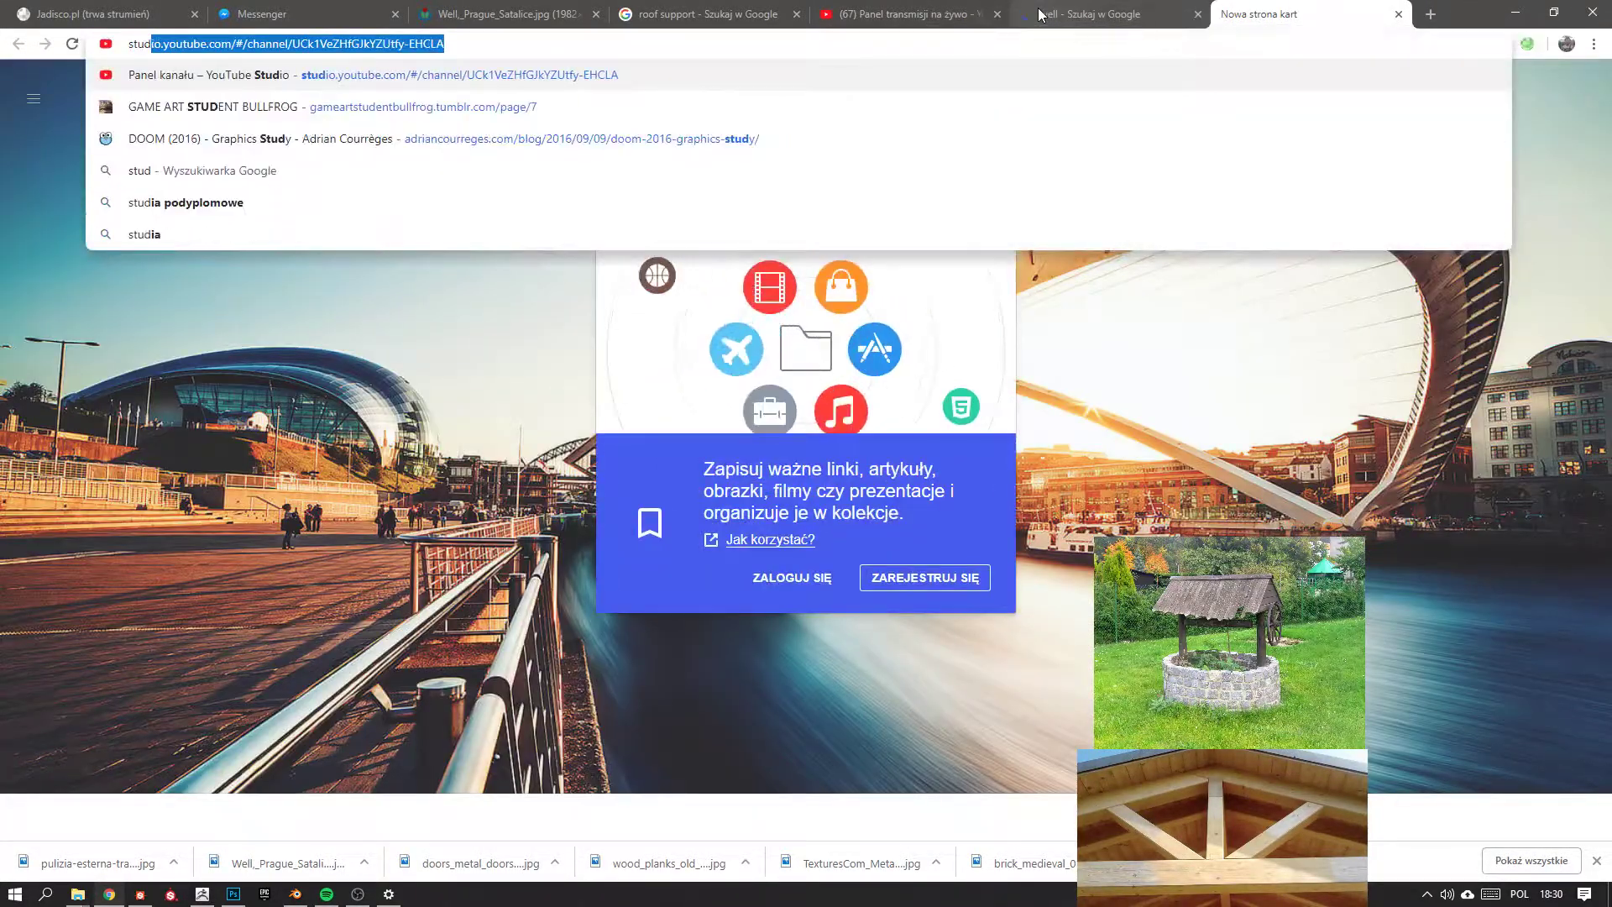
pyautogui.write('a')
pyautogui.press('Return')
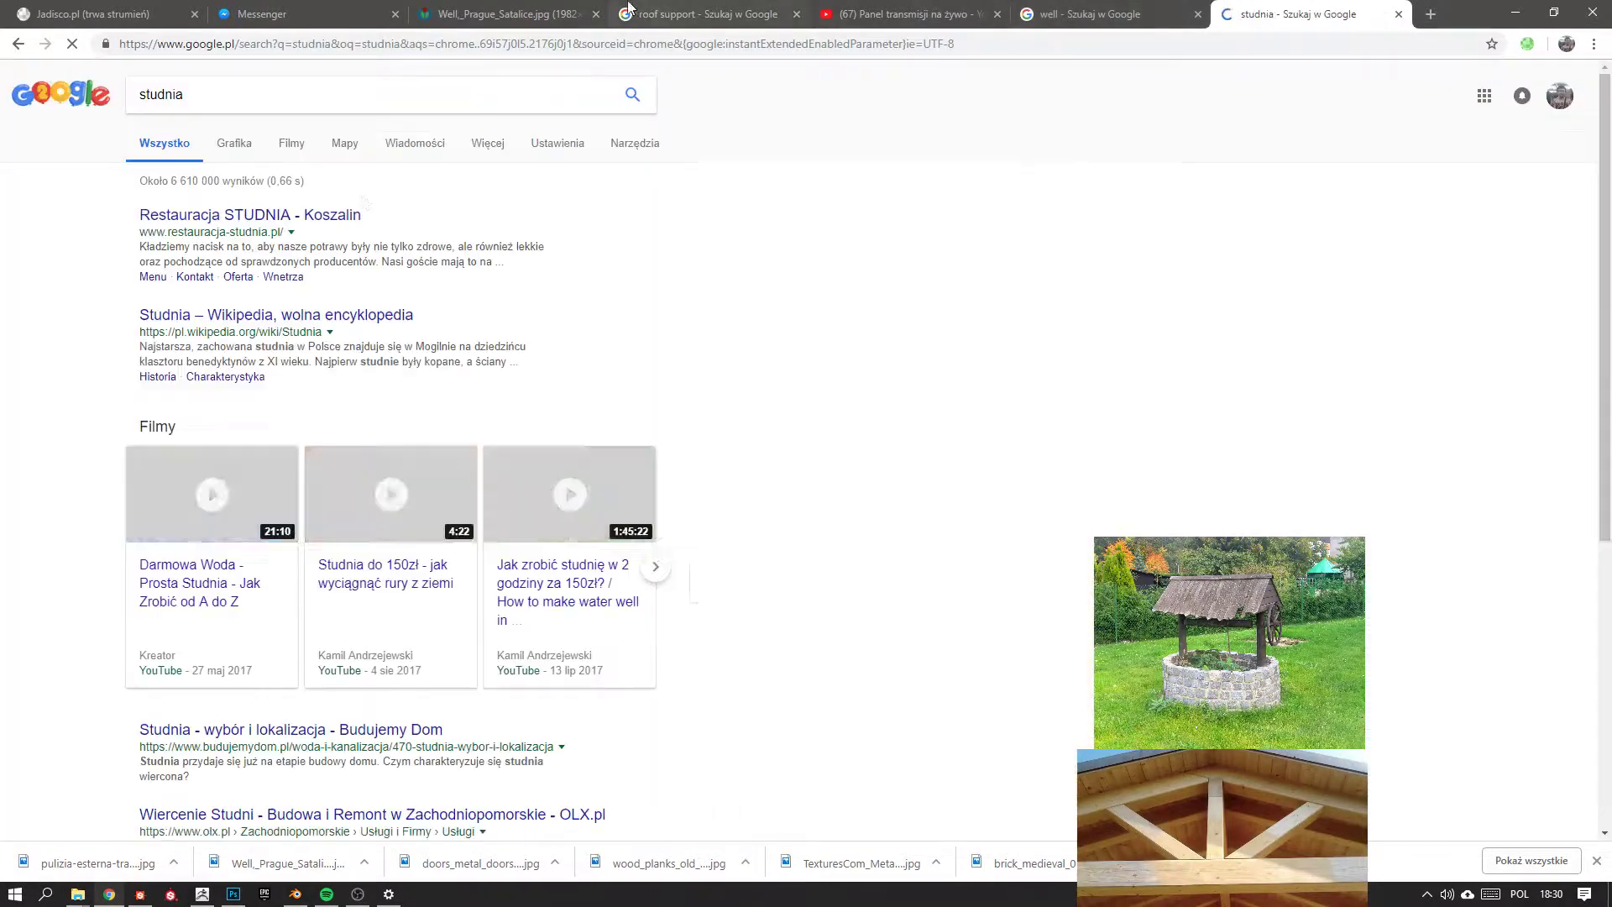
pyautogui.click(231, 150)
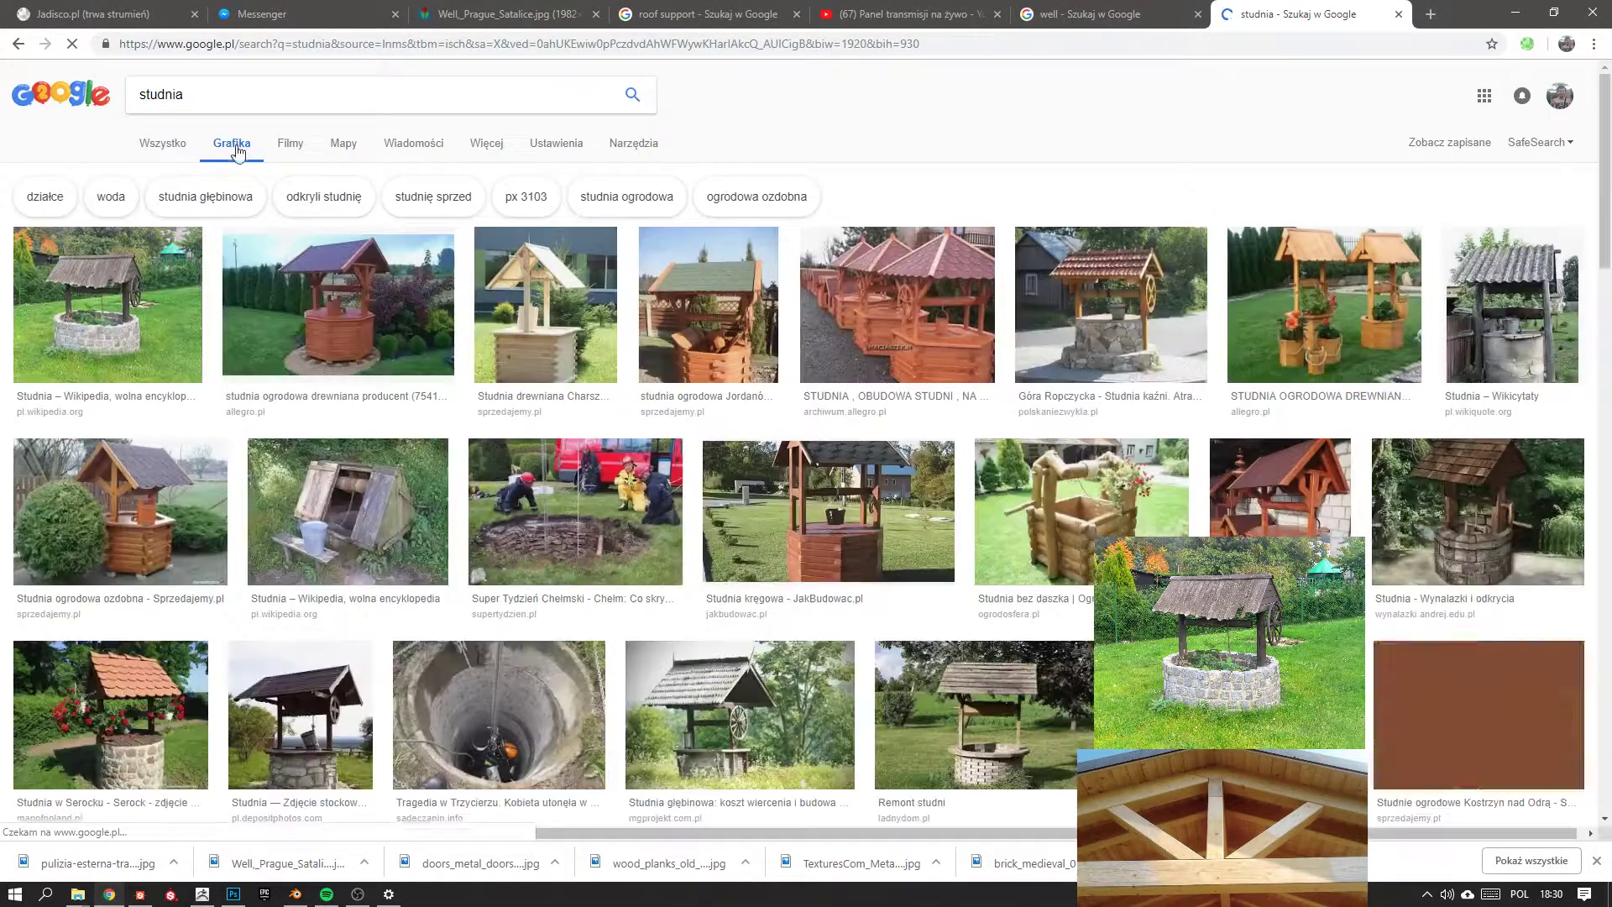
pyautogui.click(156, 504)
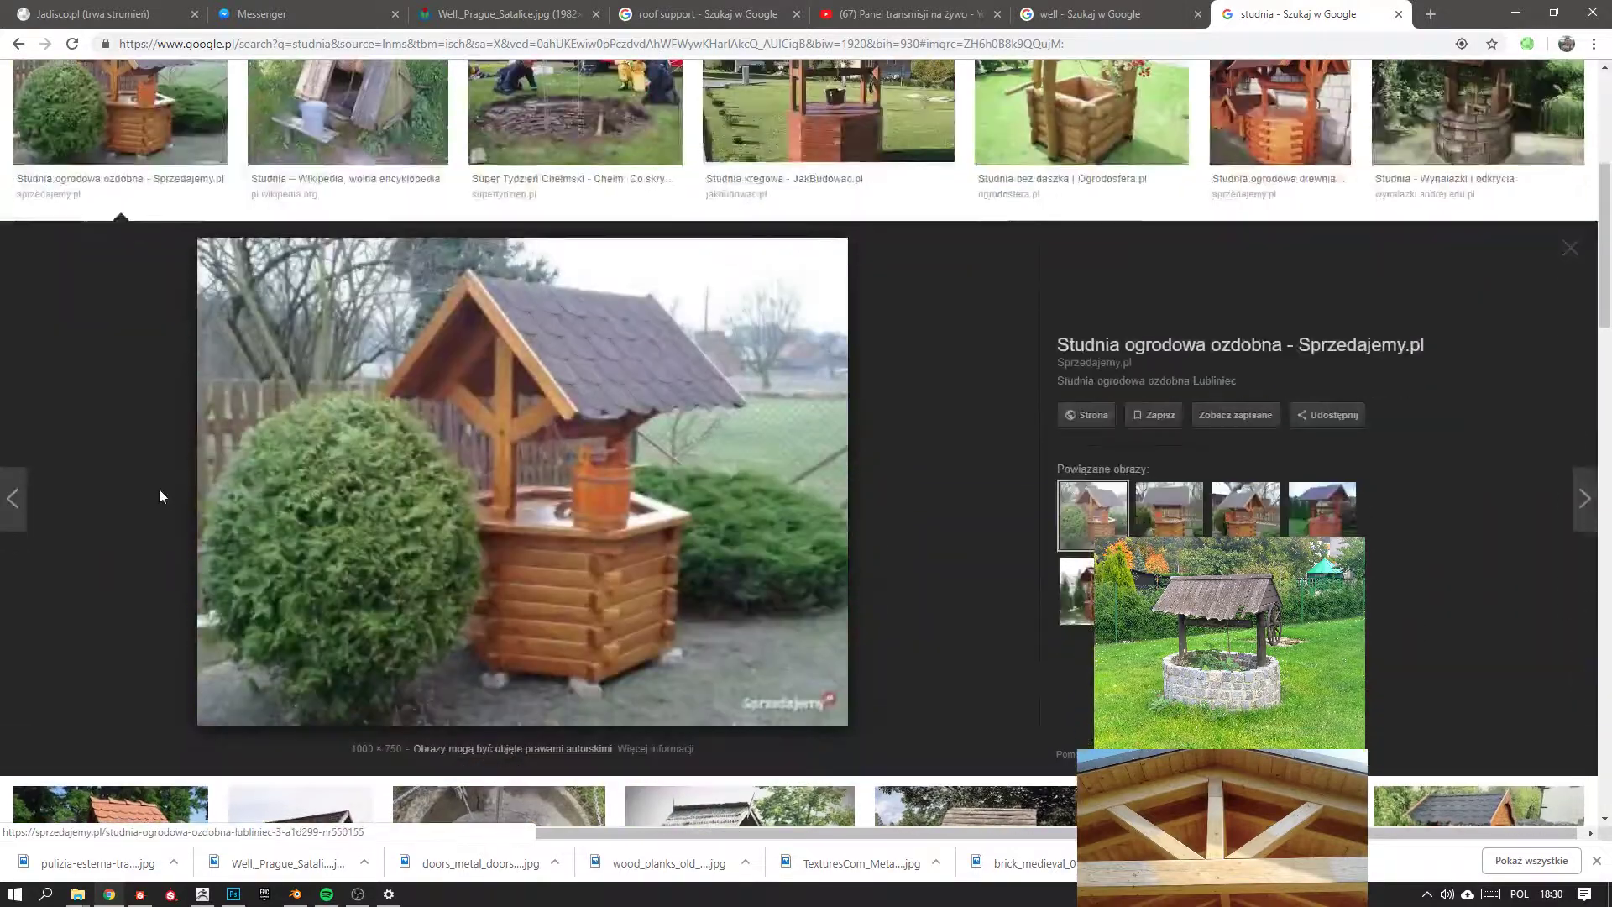
# Browse the "studnia" image results for garden wells with different roof designs.
pyautogui.click(358, 893)
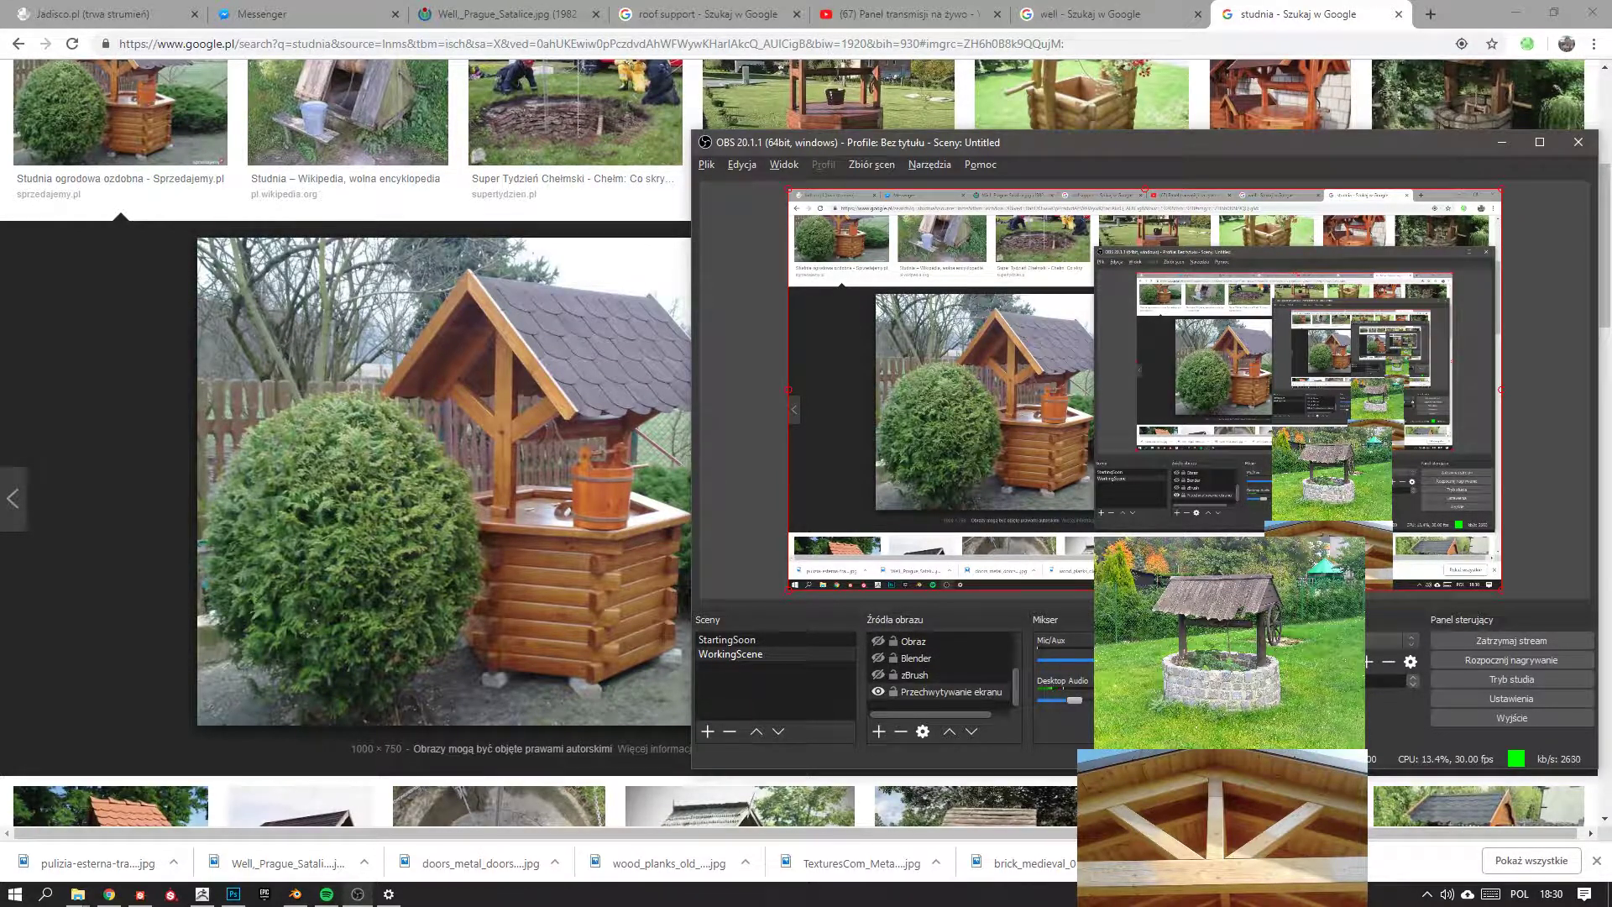
pyautogui.click(1293, 10)
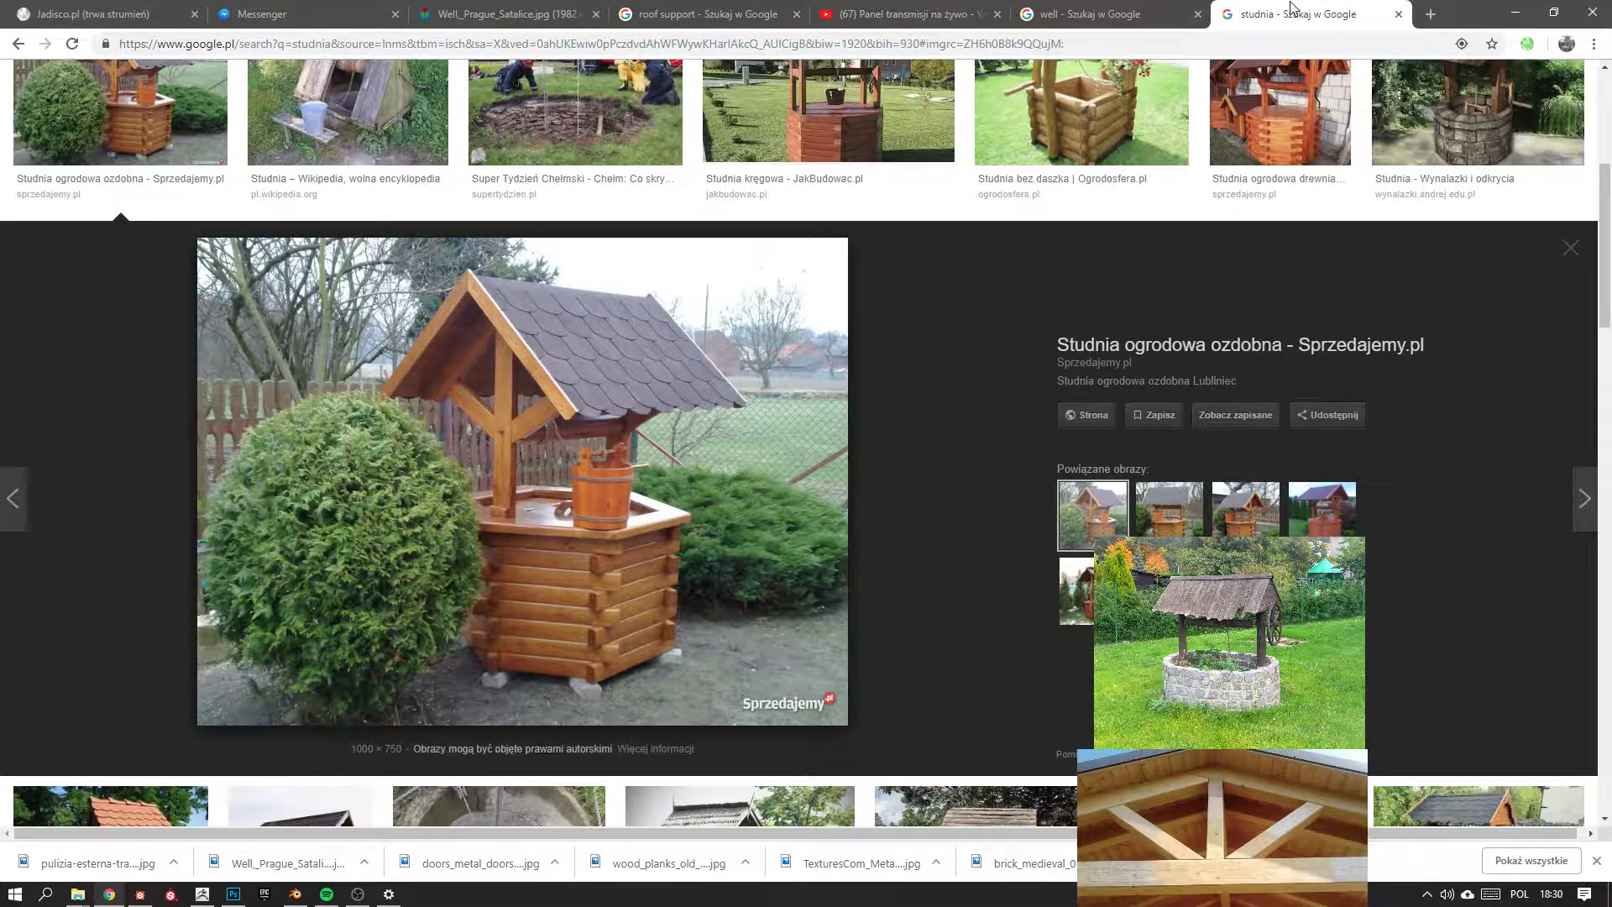
pyautogui.scroll(-5, 1171, 441)
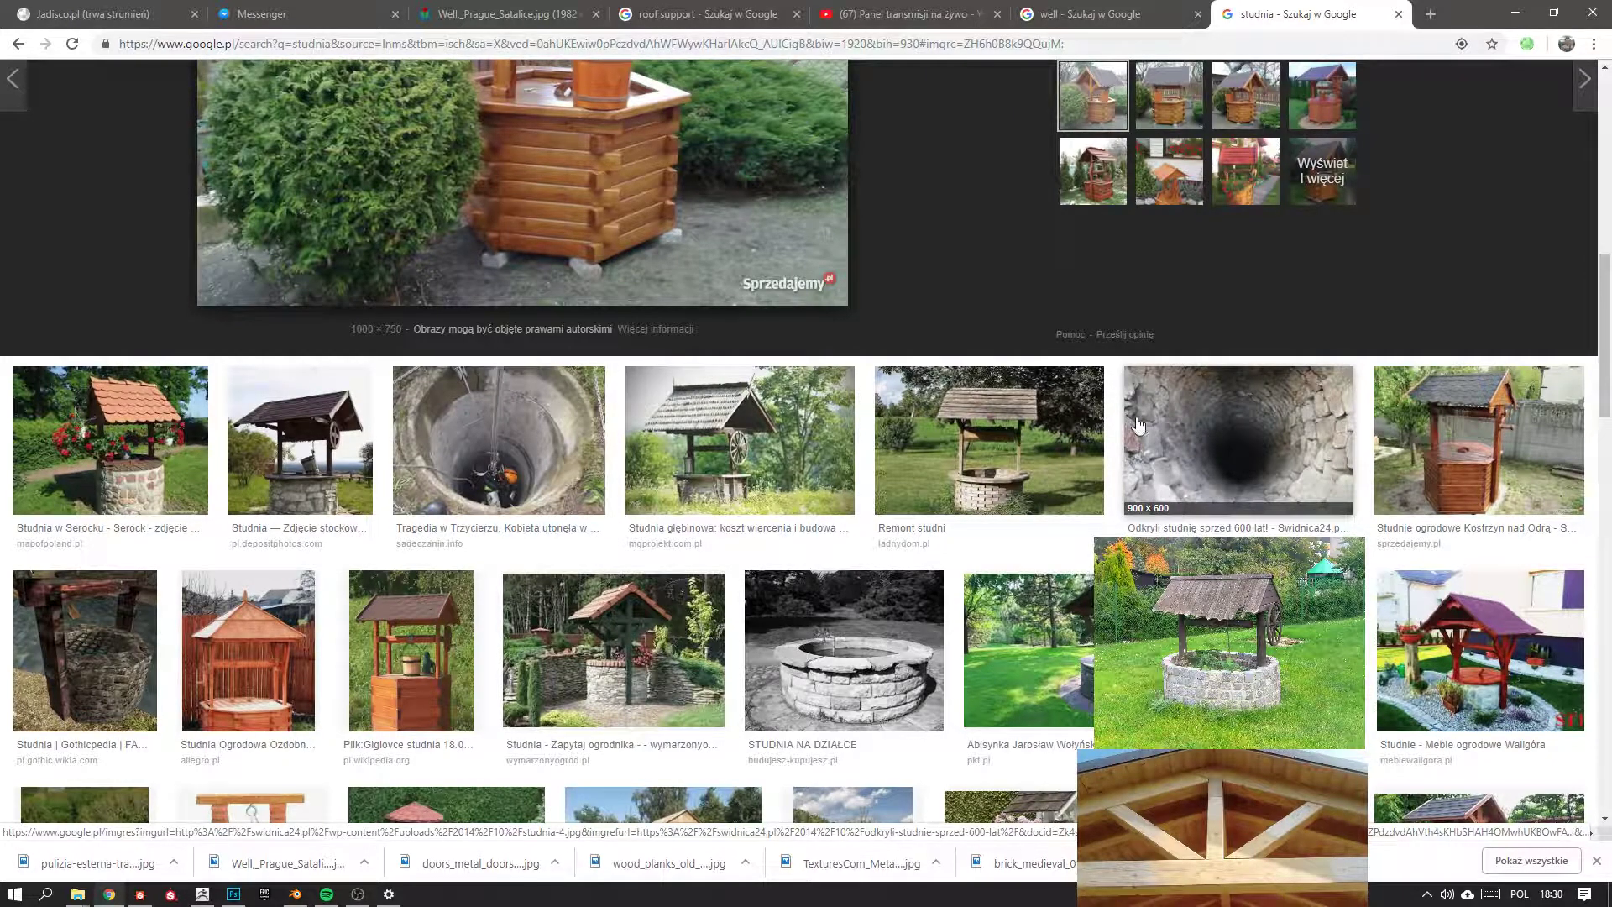
pyautogui.scroll(-5, 689, 428)
pyautogui.scroll(-6, 728, 425)
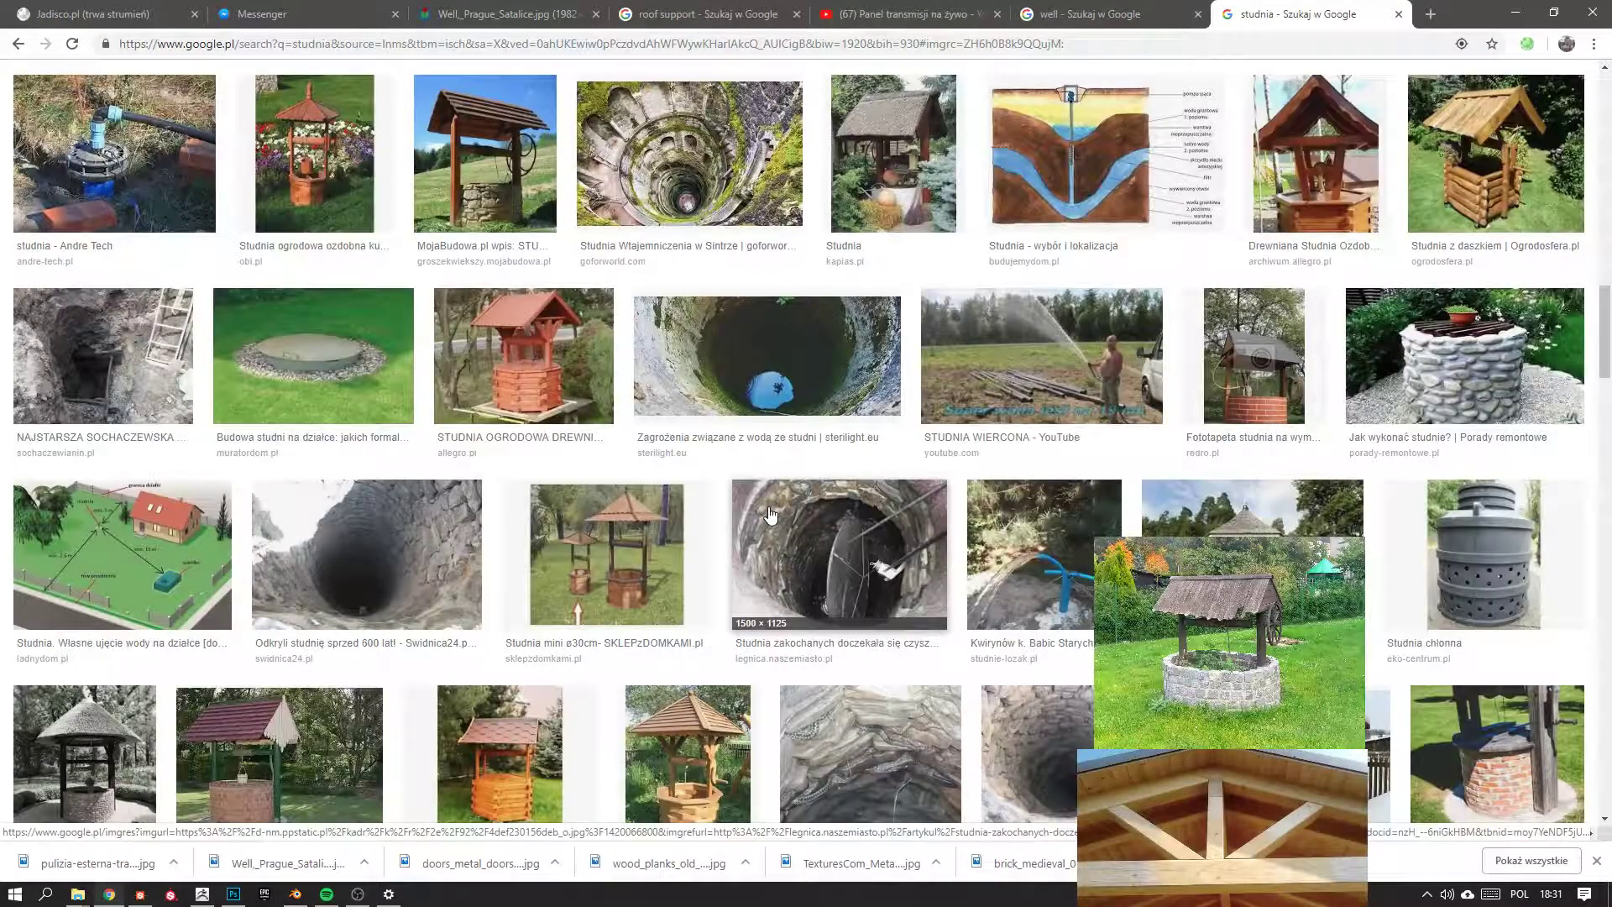
pyautogui.scroll(-5, 732, 560)
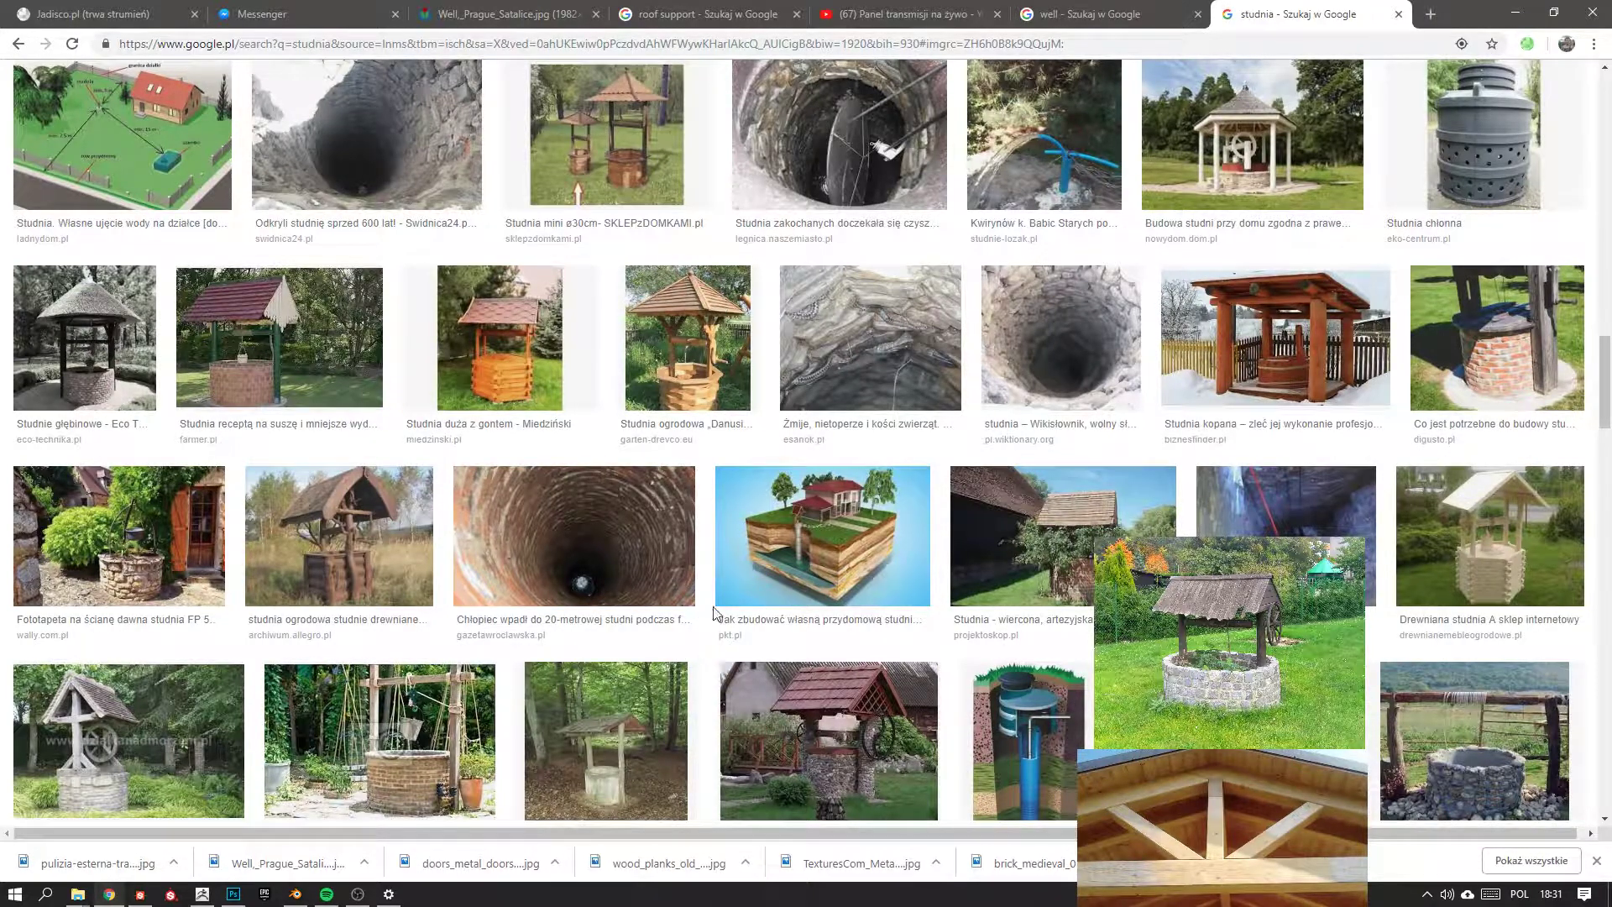
pyautogui.scroll(2, 706, 630)
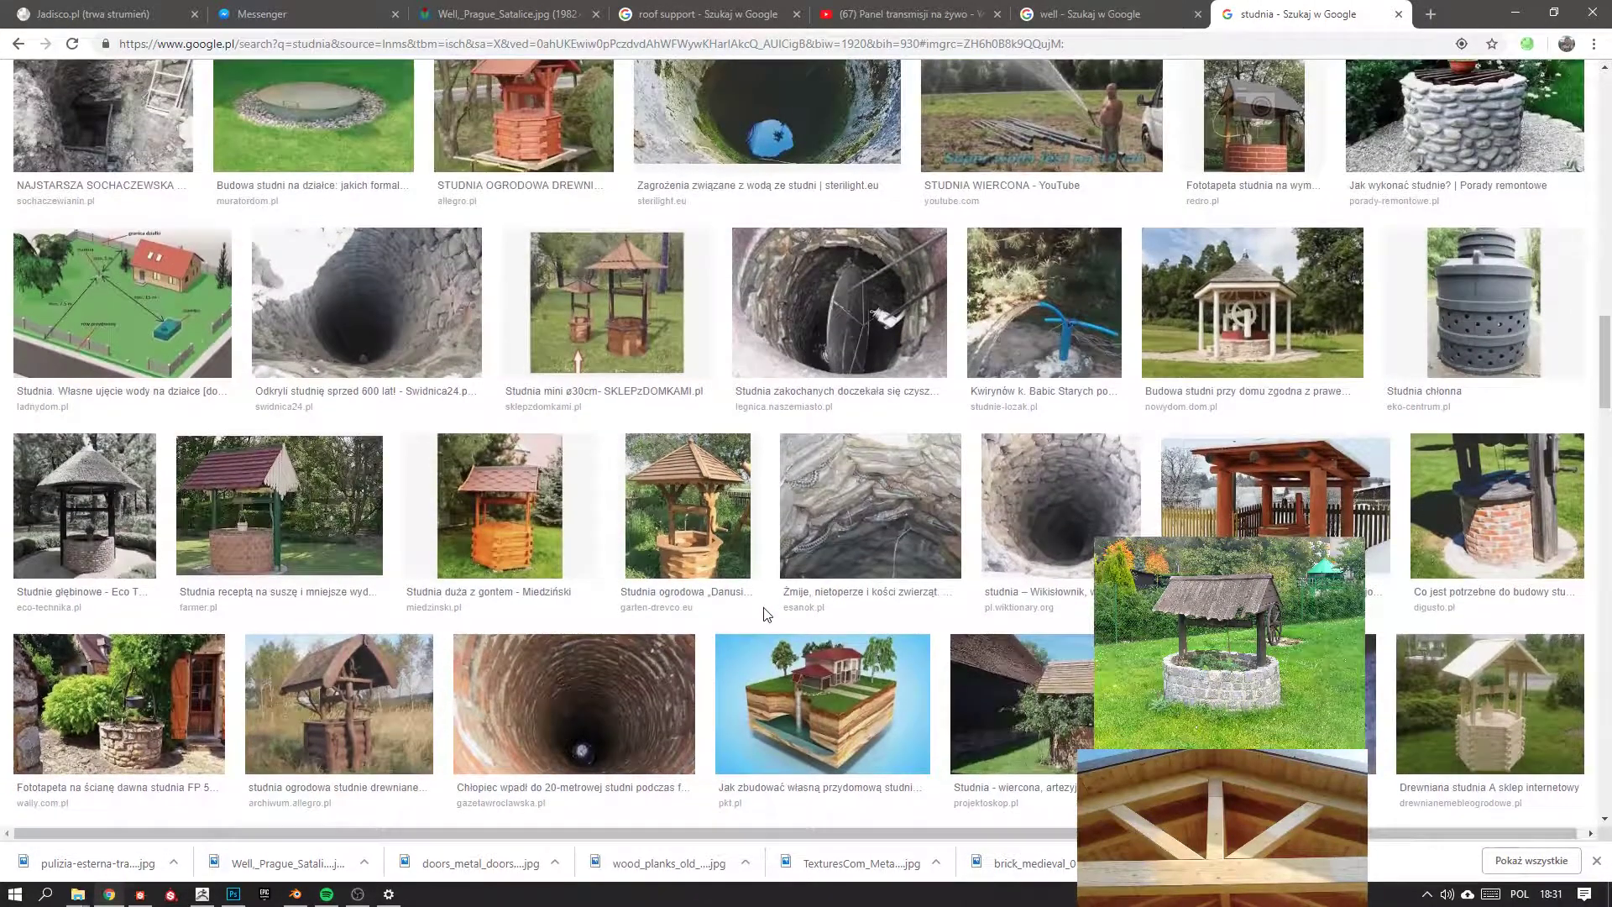
pyautogui.scroll(2, 709, 622)
pyautogui.scroll(3, 719, 572)
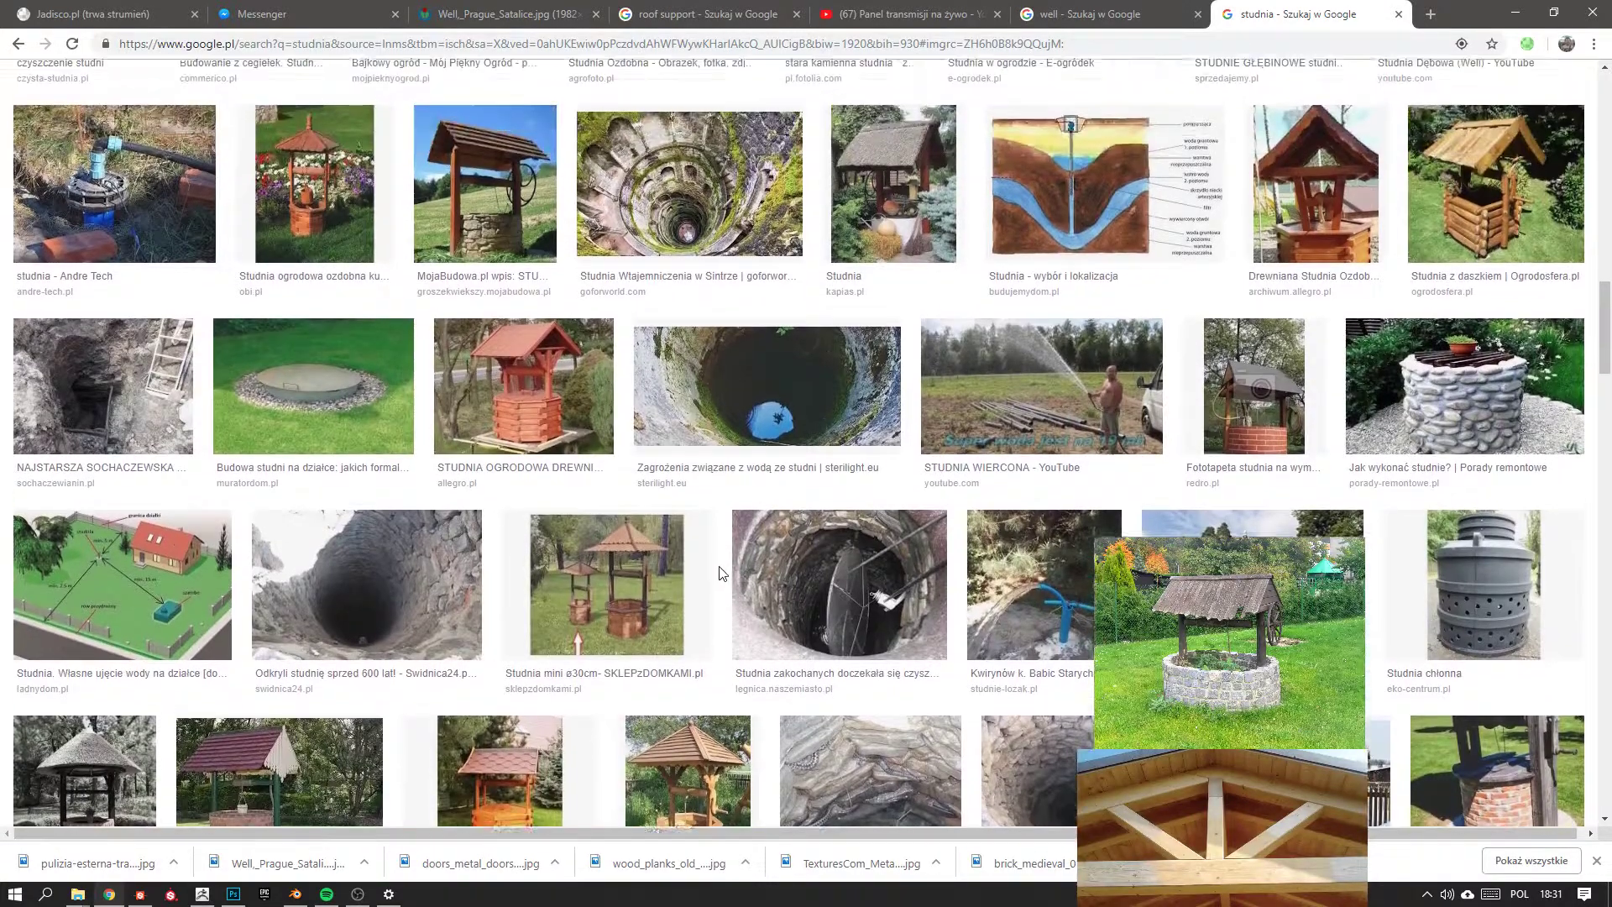
pyautogui.scroll(1, 915, 554)
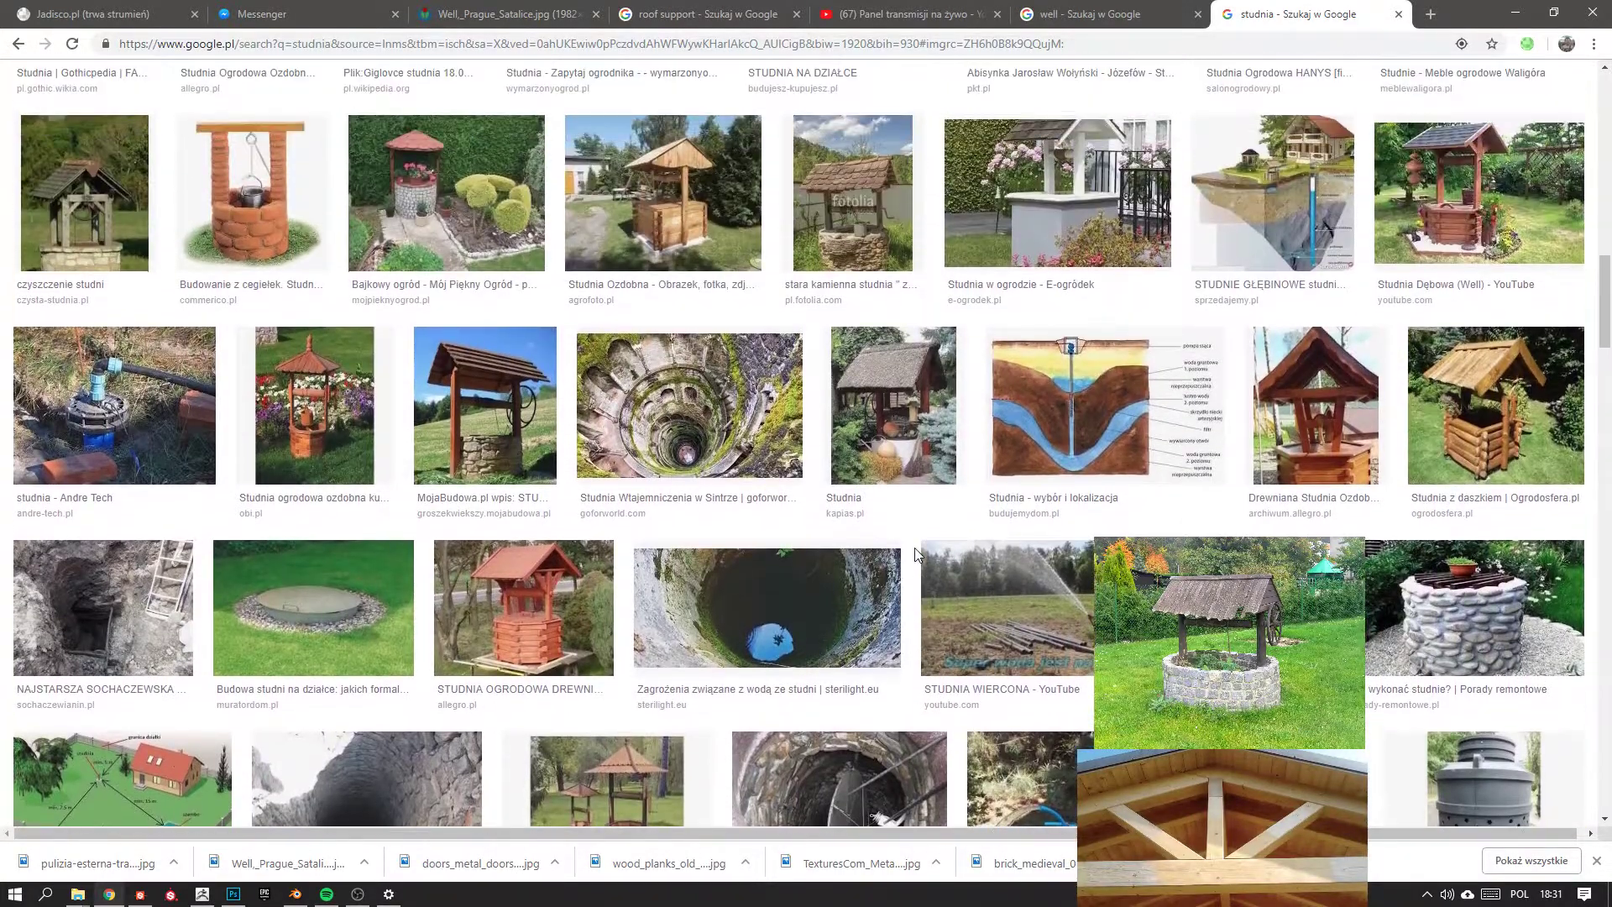
# Open the old stone well photo with the tiled roof from the results and show its full image in a separate browser tab.
pyautogui.click(1427, 894)
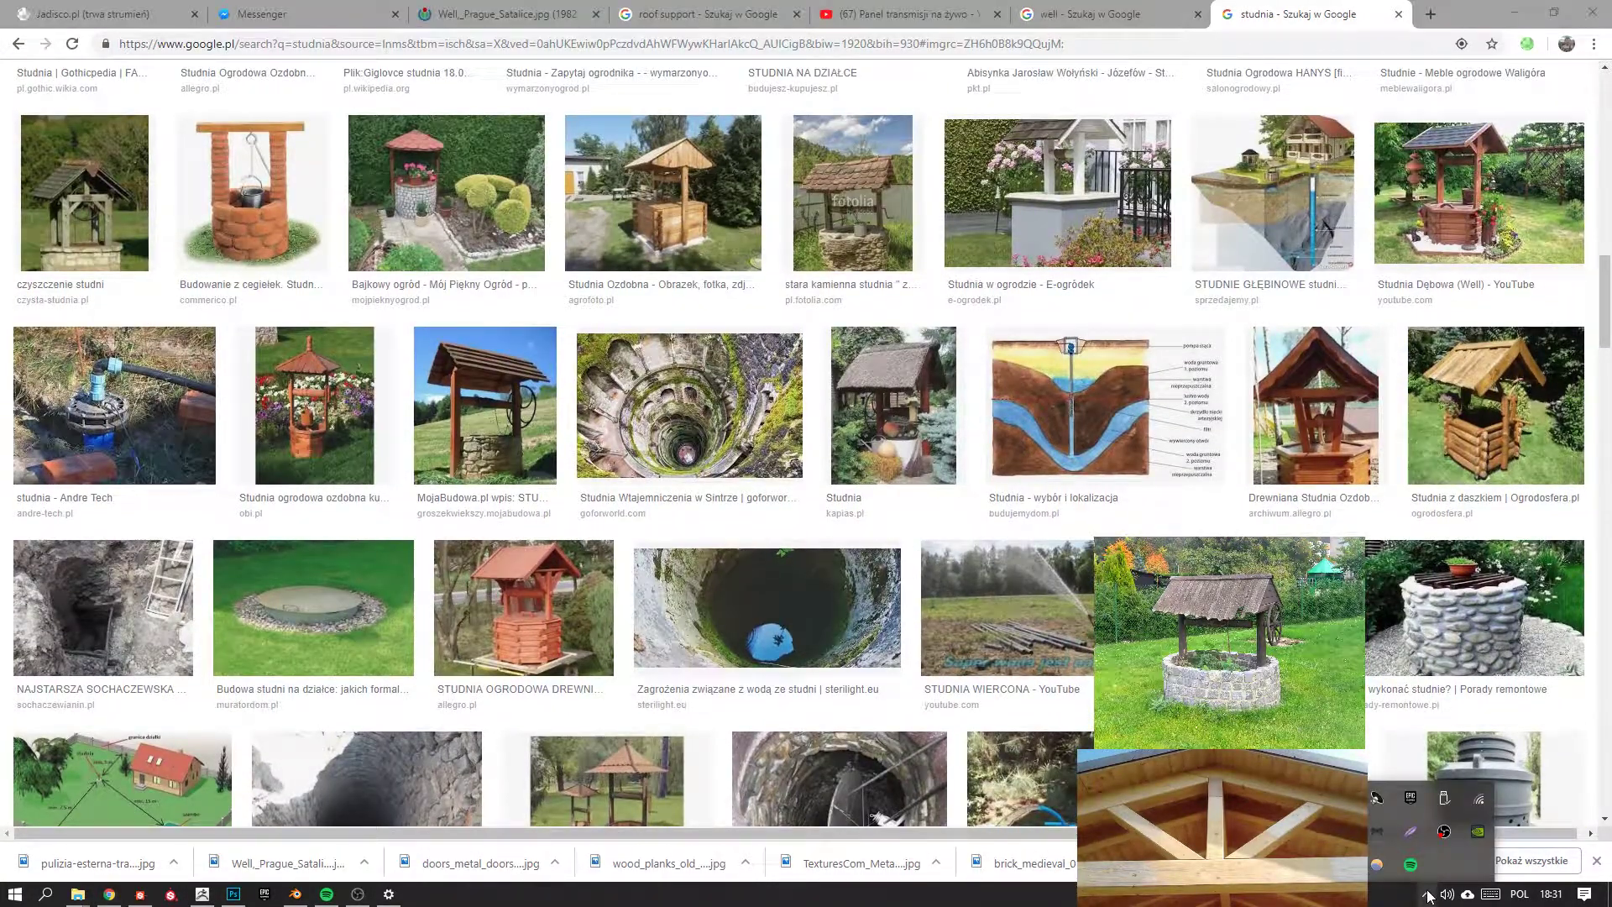
pyautogui.click(1238, 382)
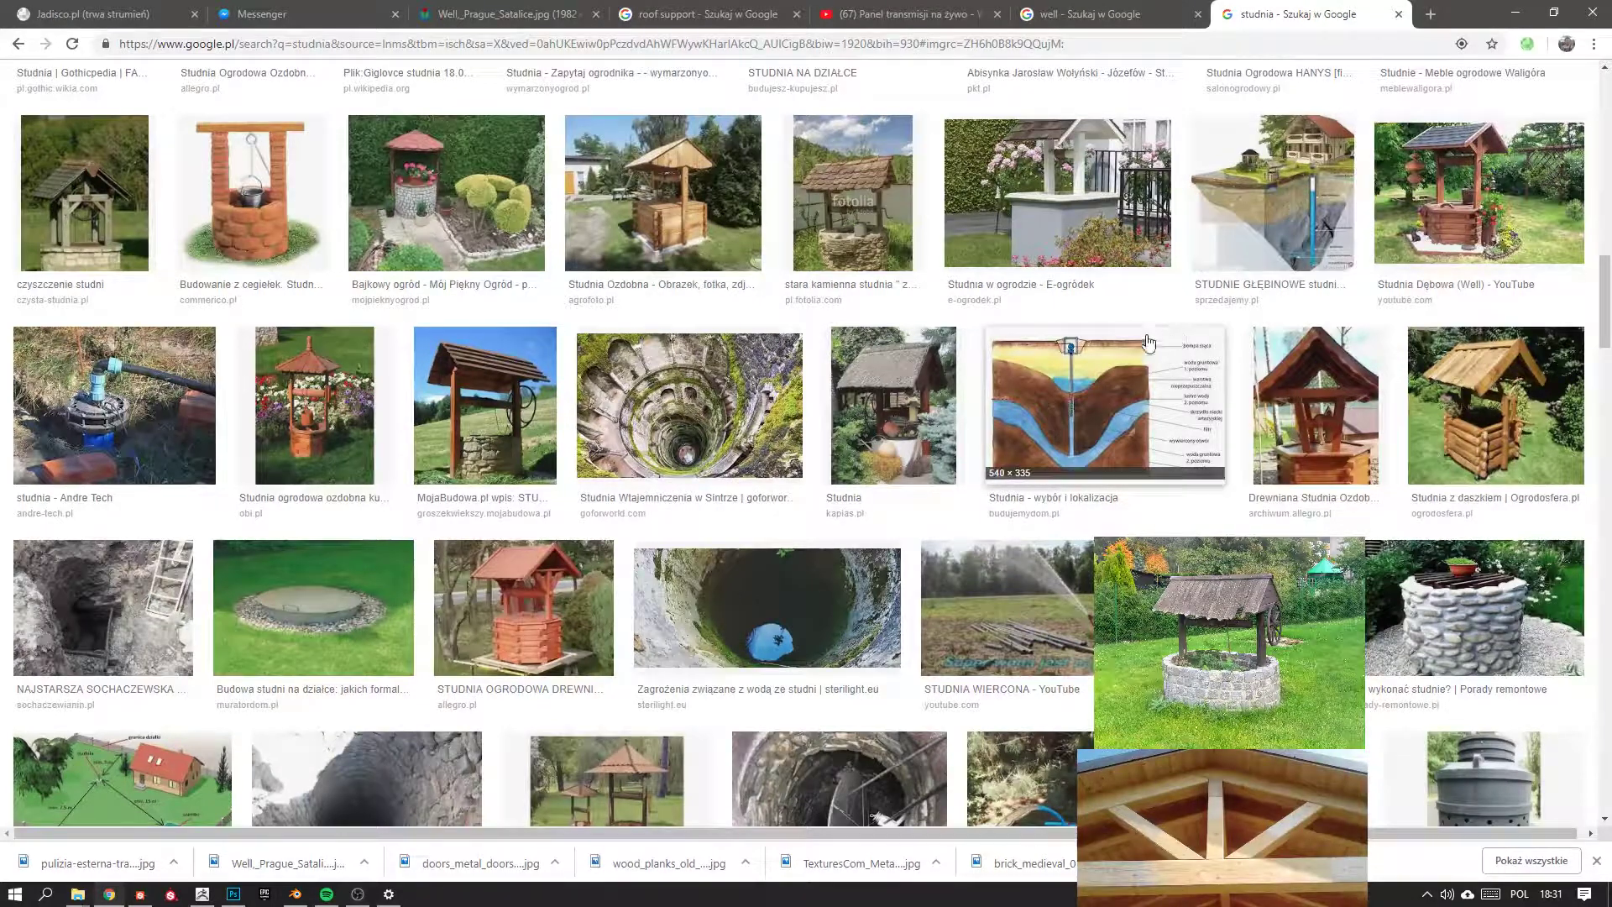
pyautogui.click(884, 223)
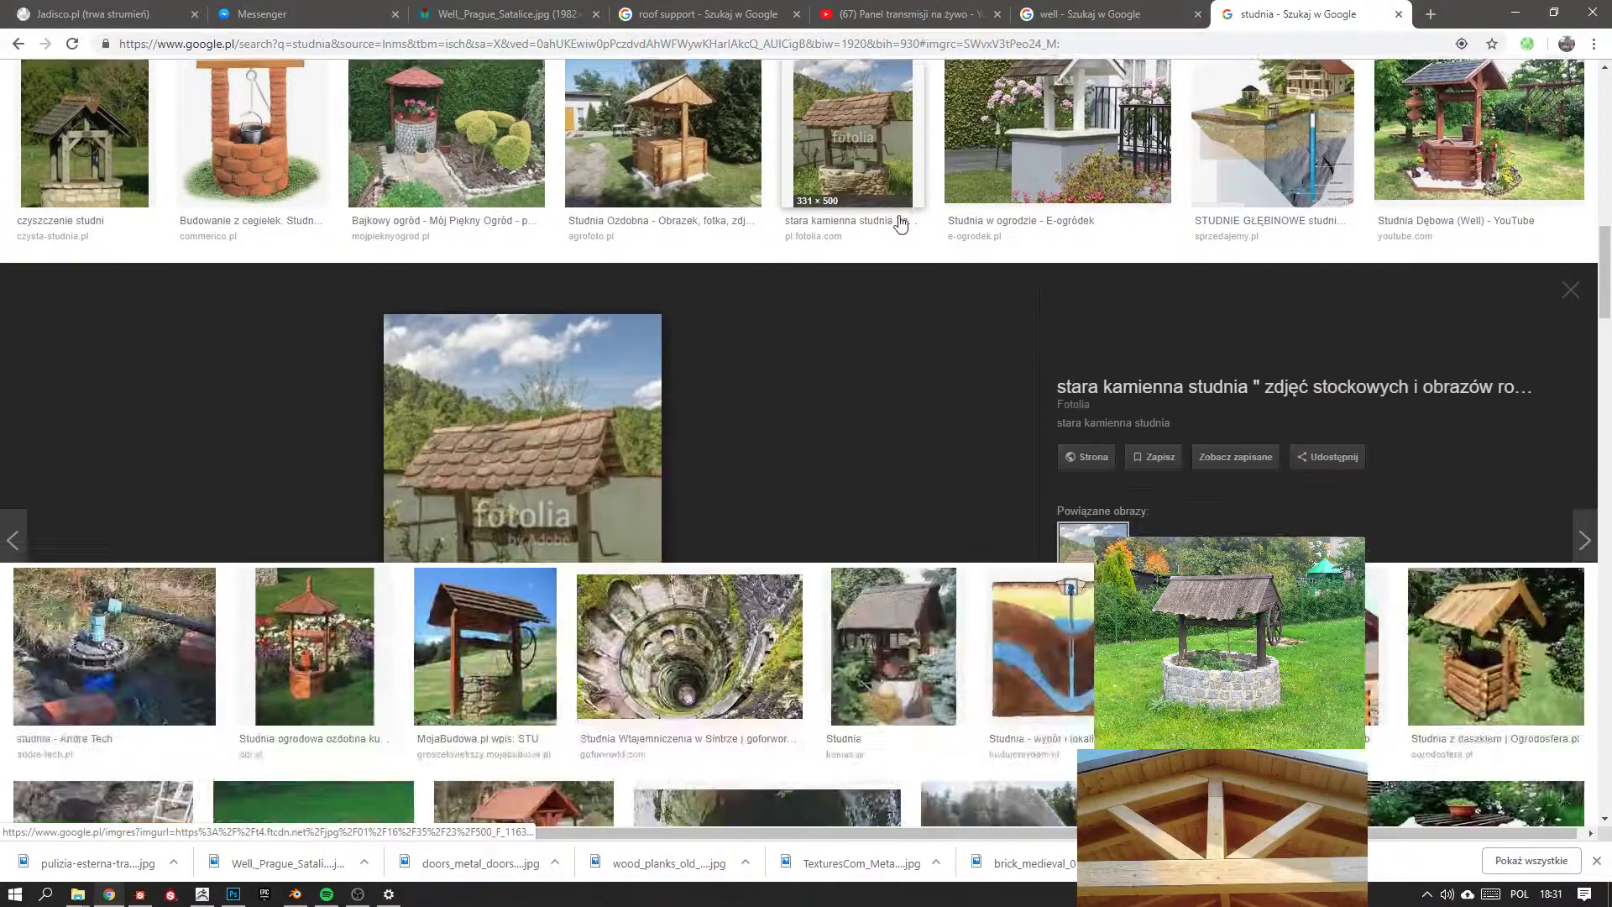
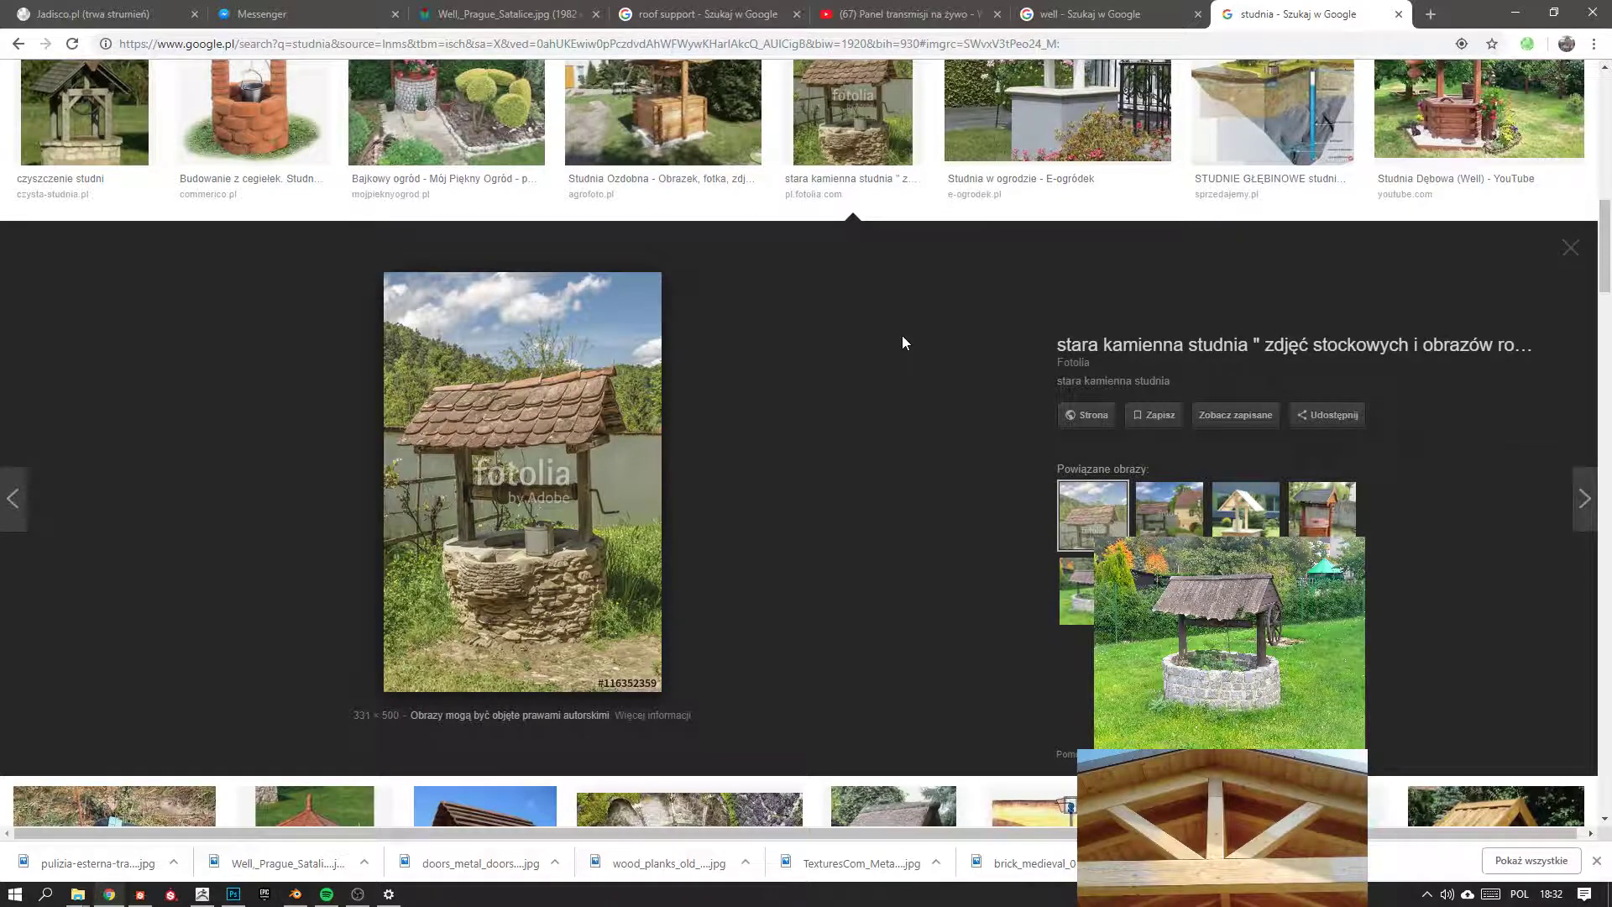
pyautogui.rightClick(512, 437)
pyautogui.rightClick(592, 480)
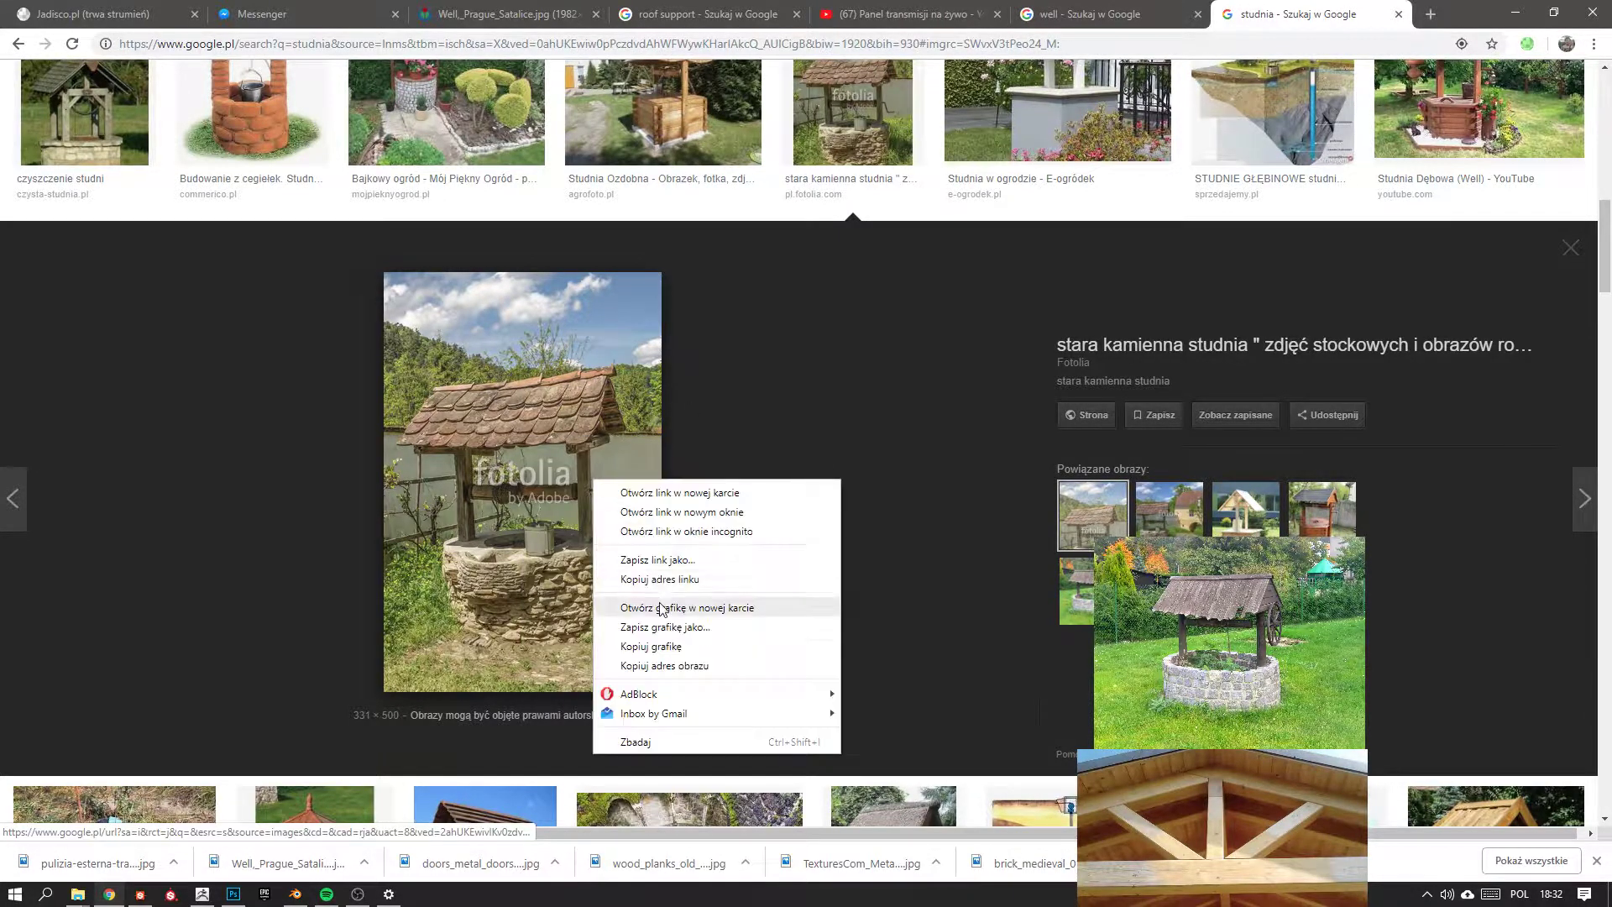
pyautogui.click(663, 608)
pyautogui.hotkey('ctrl', 'Tab')
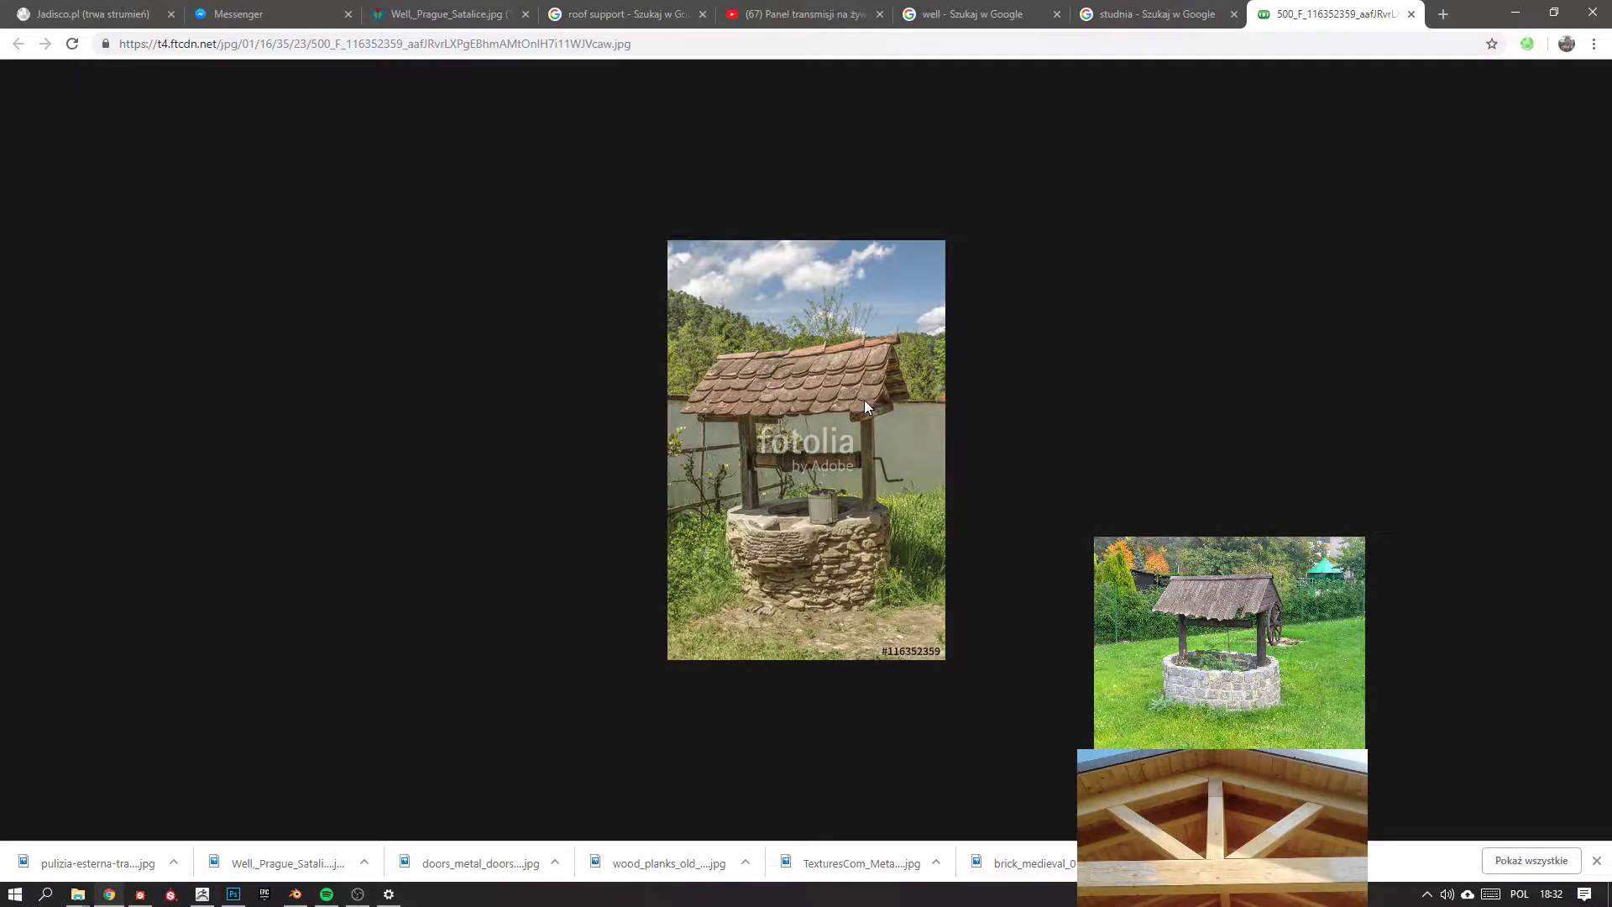
# Save the tiled-roof stone well photo to disk as a reference image.
pyautogui.rightClick(791, 467)
pyautogui.click(693, 502)
pyautogui.rightClick(833, 486)
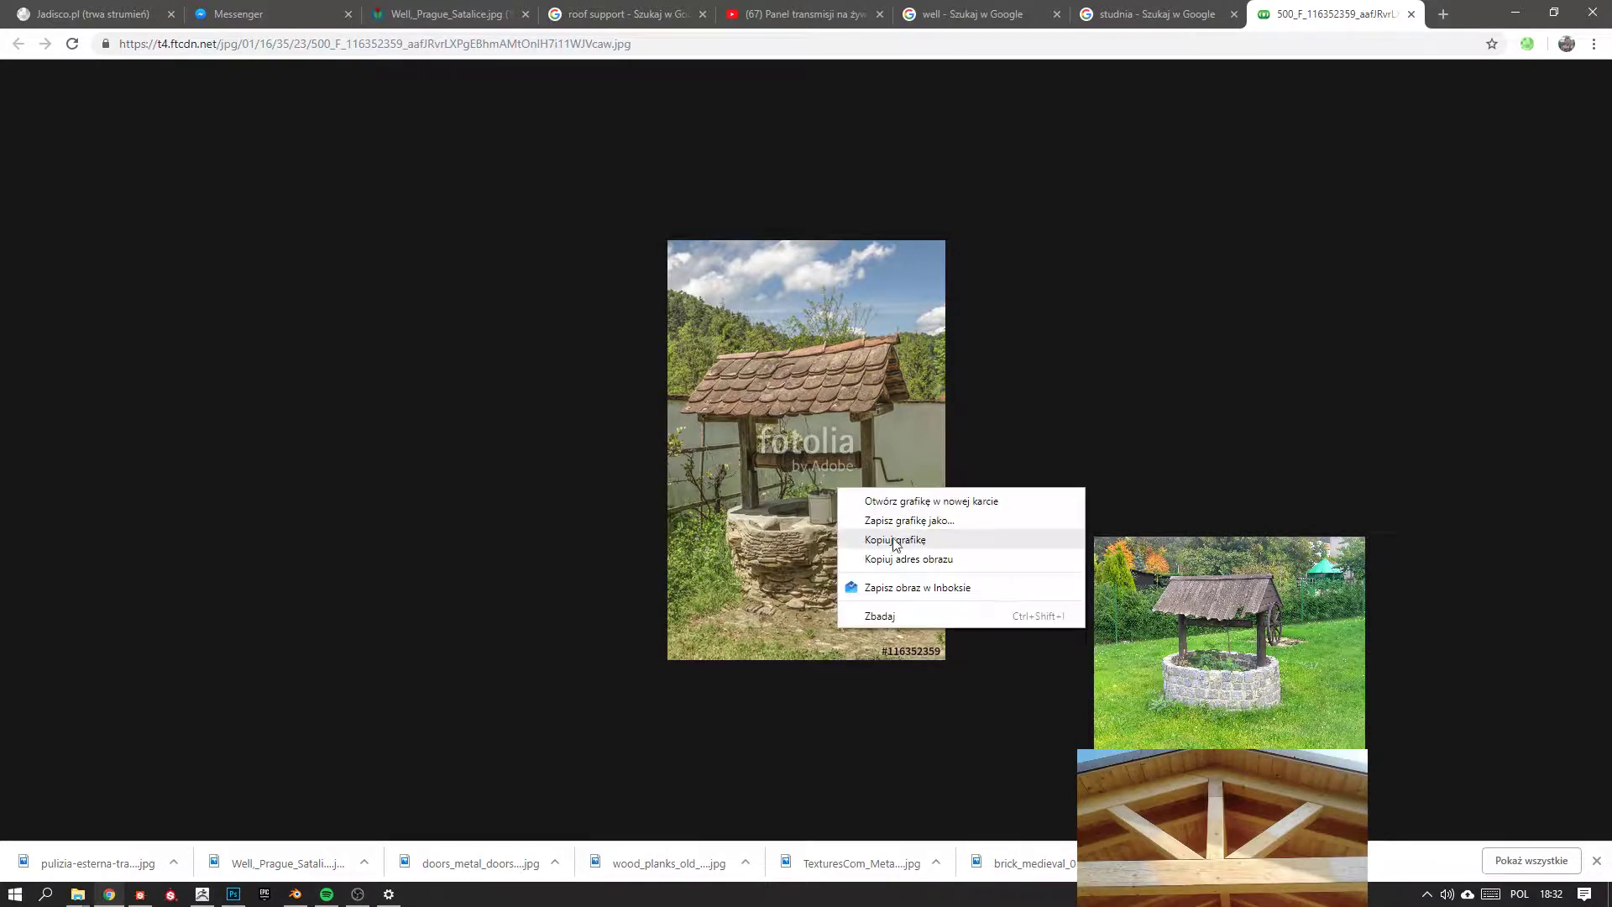
pyautogui.click(904, 528)
pyautogui.click(1464, 804)
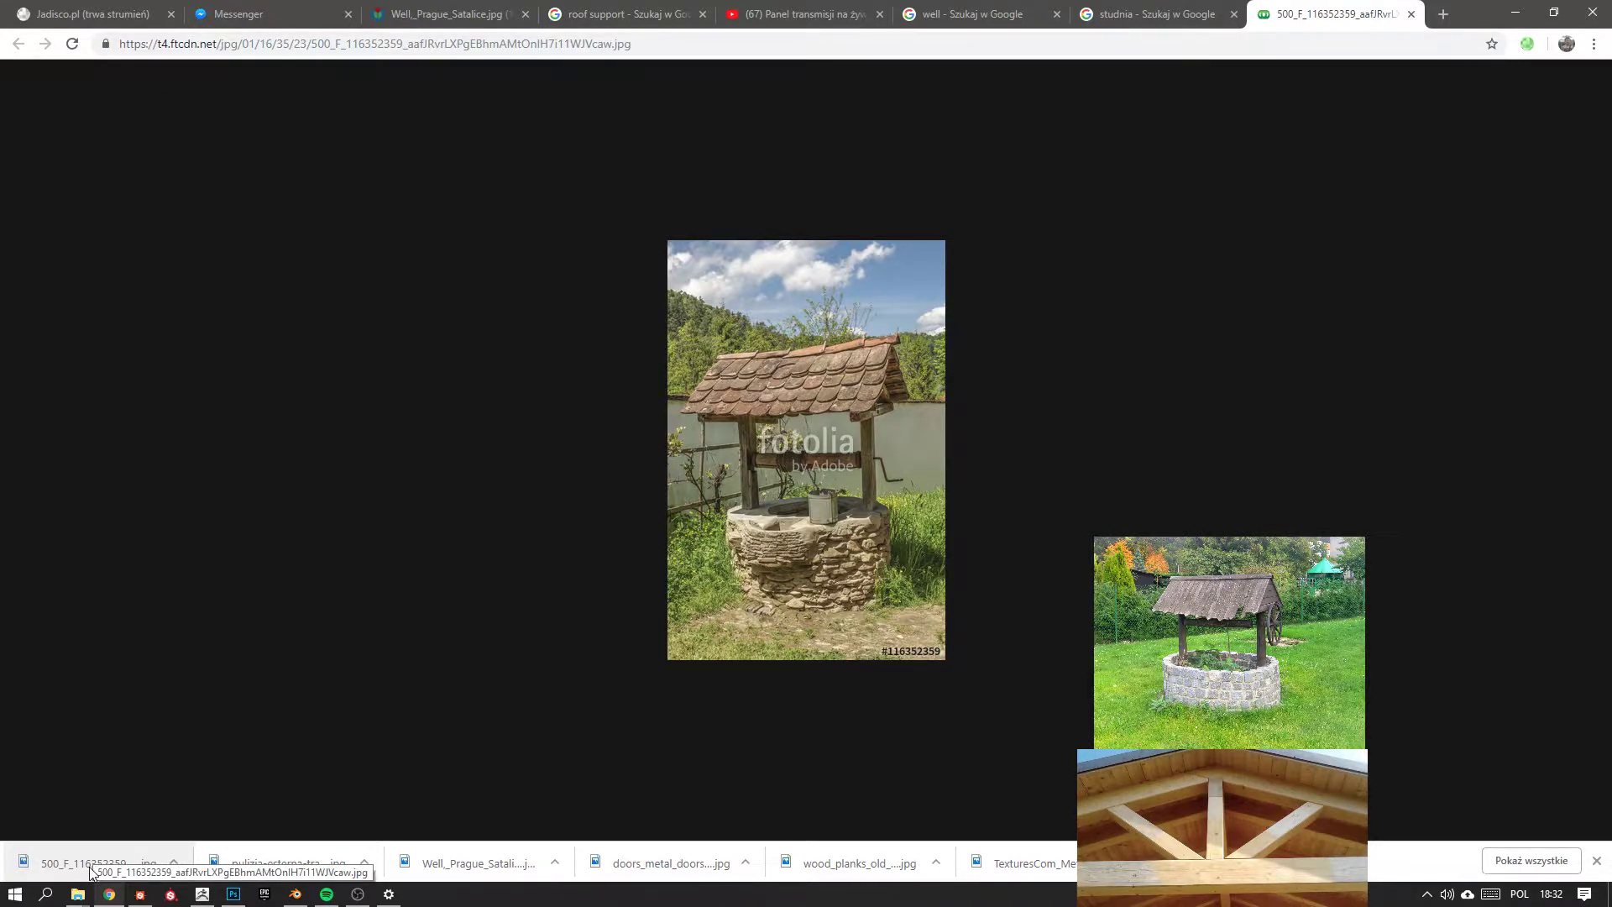
# Add the downloaded tiled-roof well photo to the OBS scene and scale it to fit beside the existing reference images.
pyautogui.moveTo(91, 873); pyautogui.dragTo(923, 372)
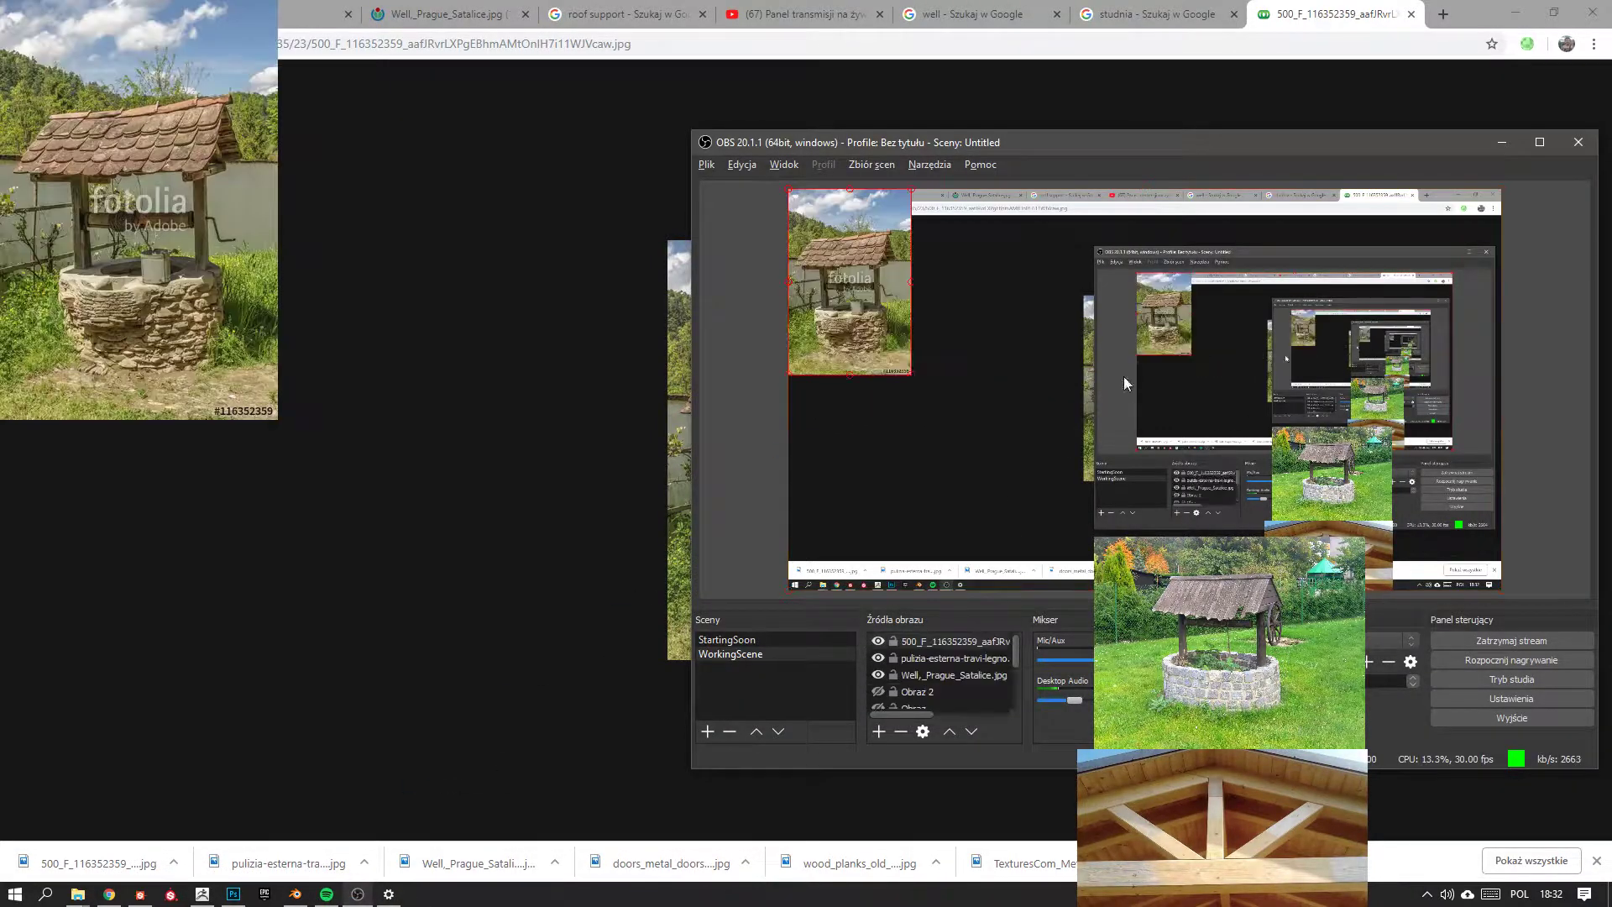
pyautogui.moveTo(865, 324); pyautogui.dragTo(1469, 538)
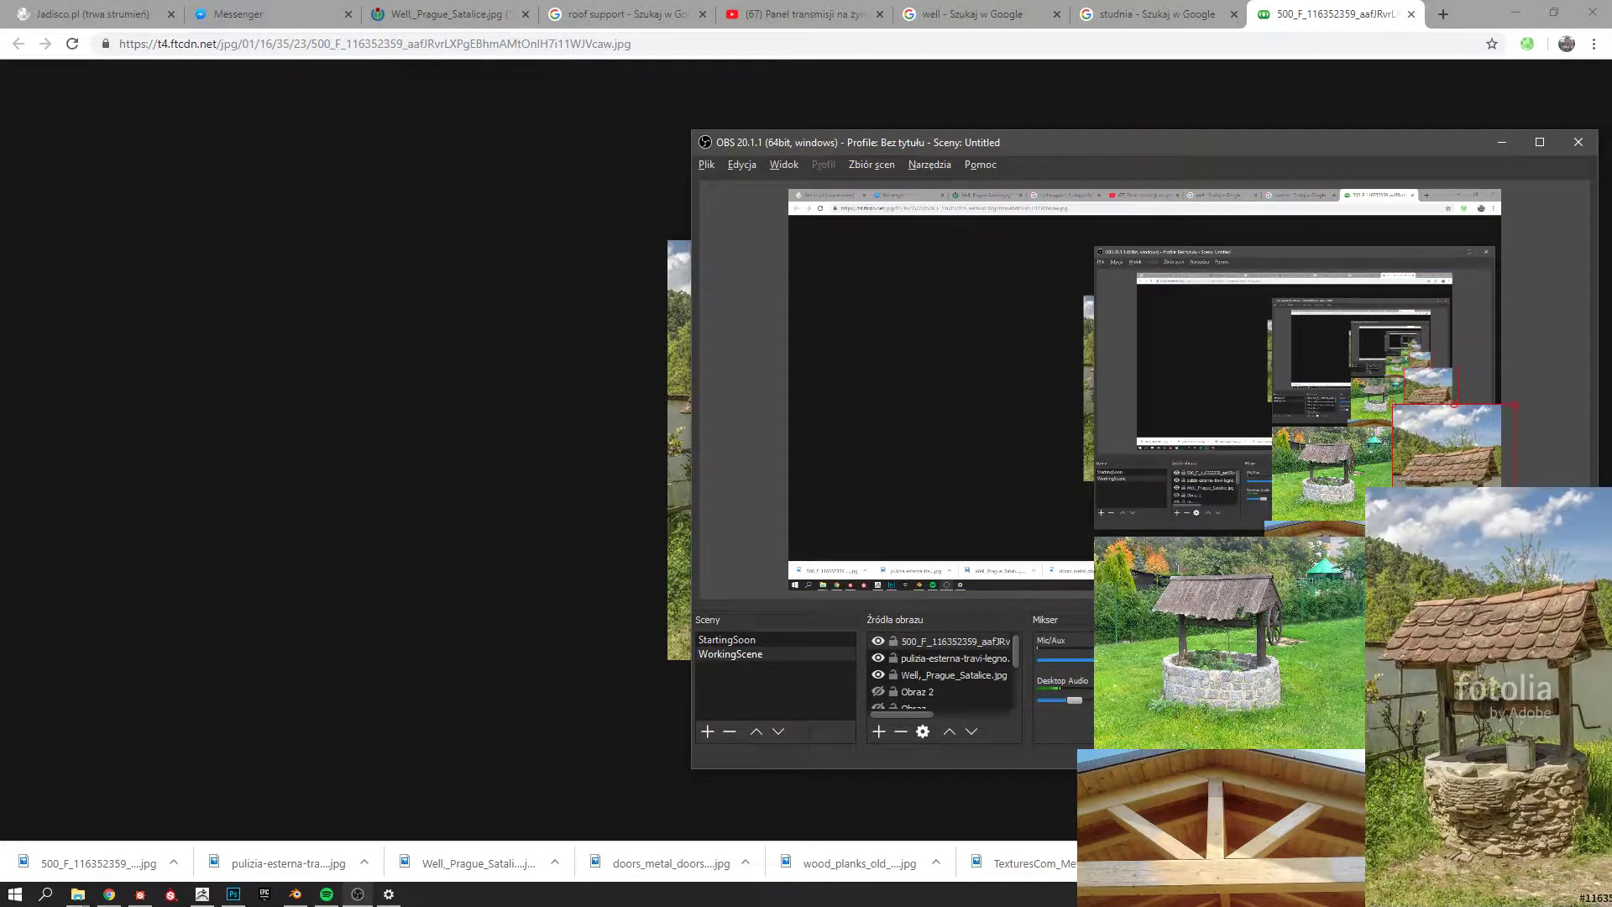
pyautogui.moveTo(1516, 402)
pyautogui.mouseDown()
pyautogui.moveTo(1491, 435)
pyautogui.moveTo(1500, 425)
pyautogui.mouseUp()
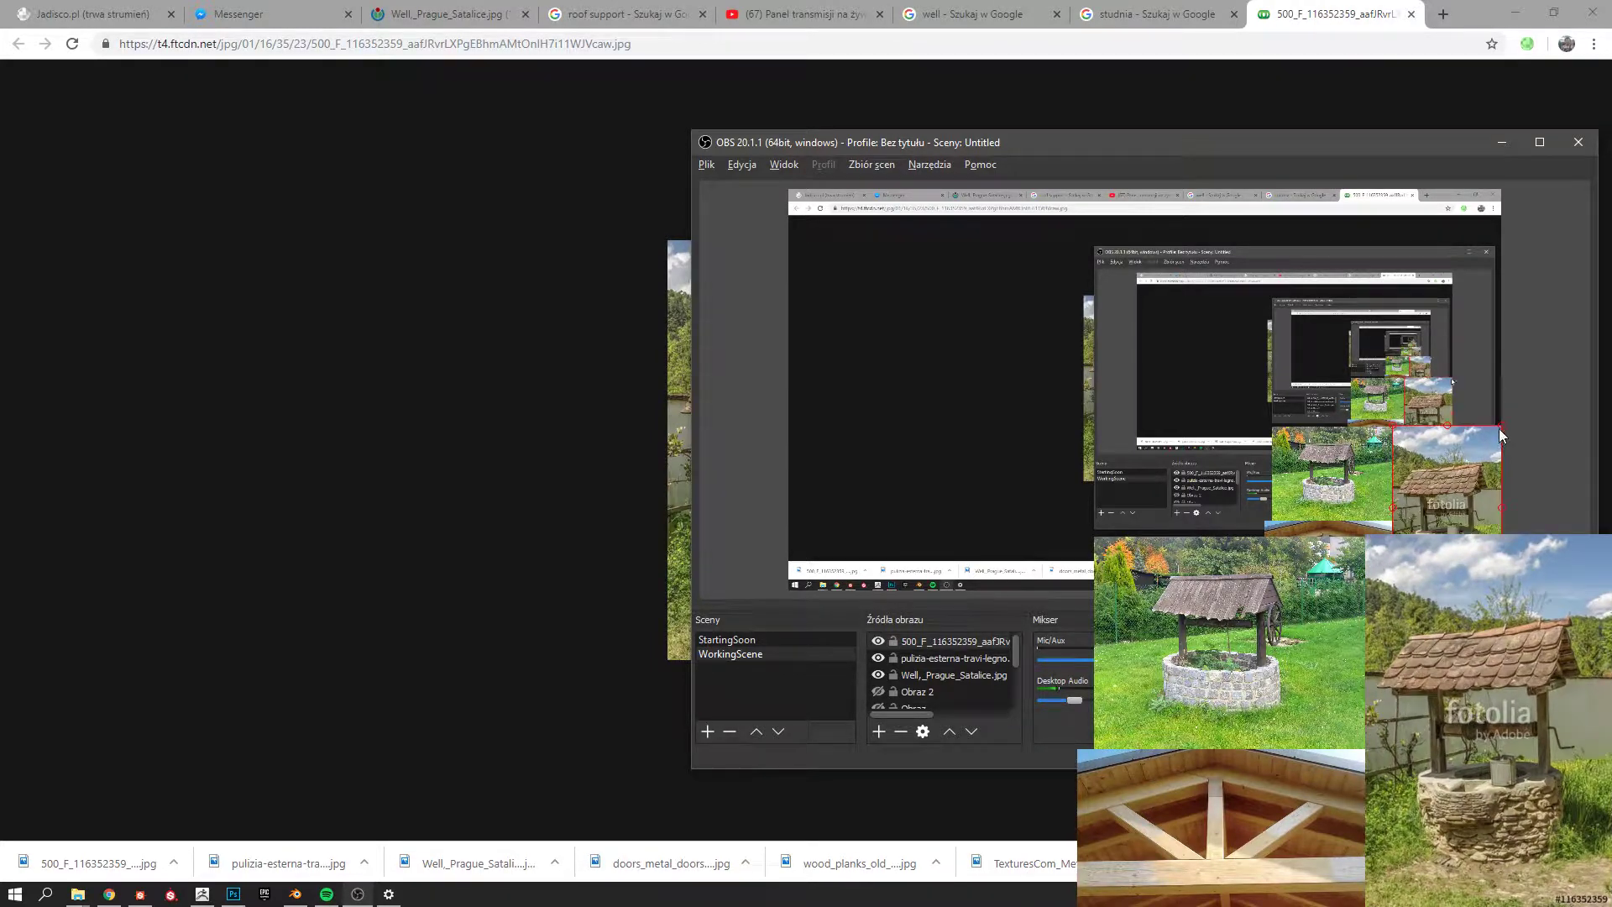
pyautogui.click(1226, 447)
pyautogui.click(1277, 101)
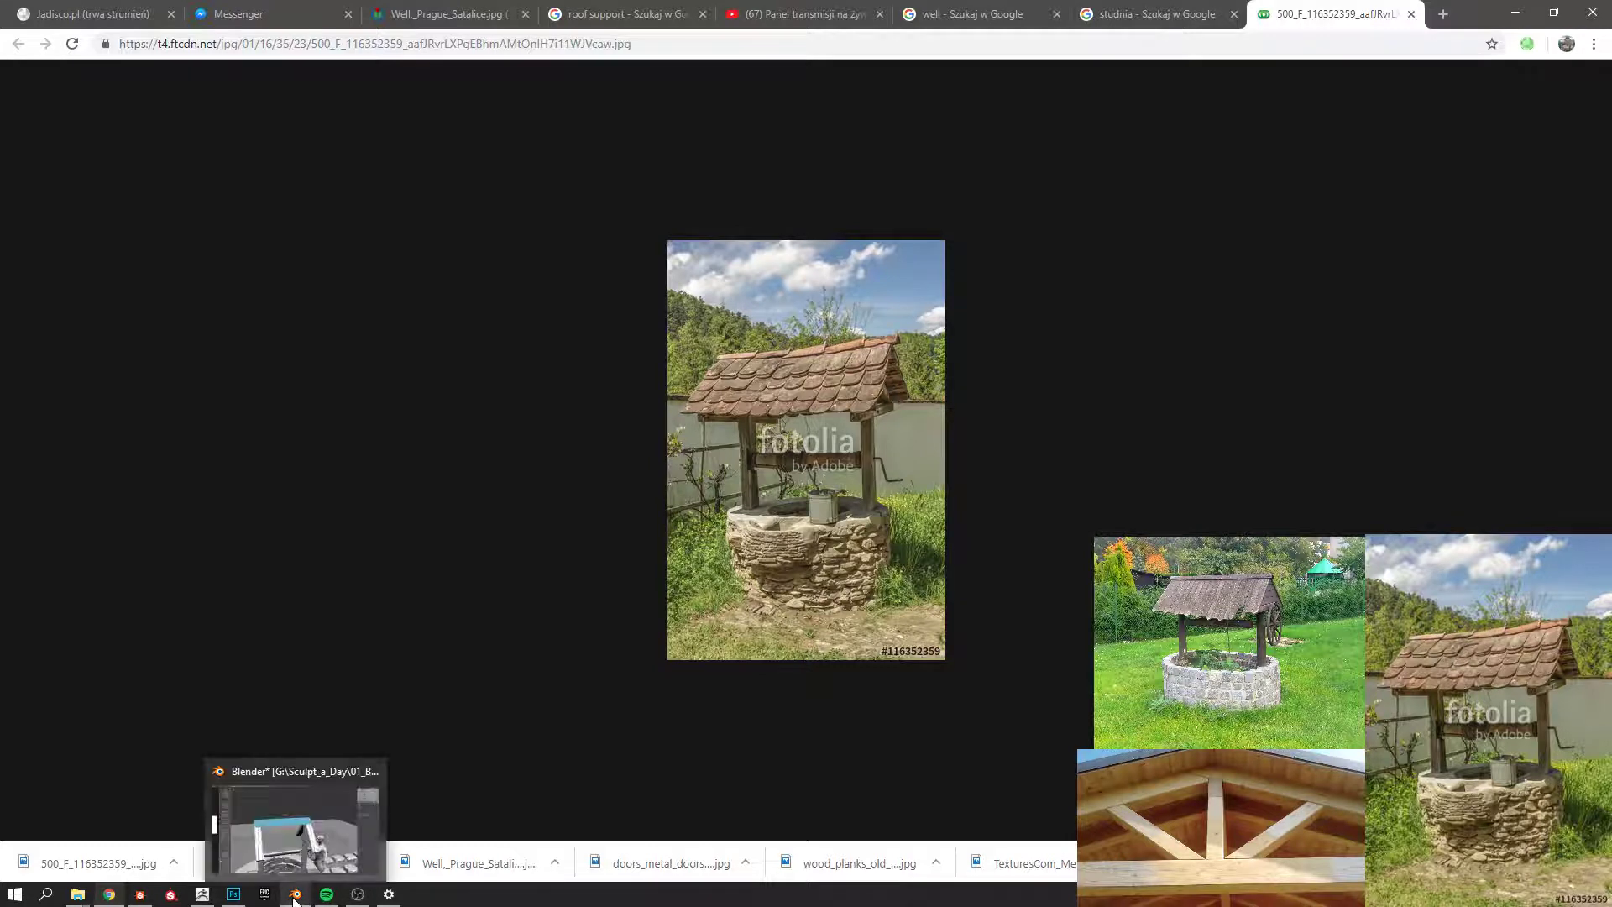
pyautogui.click(317, 877)
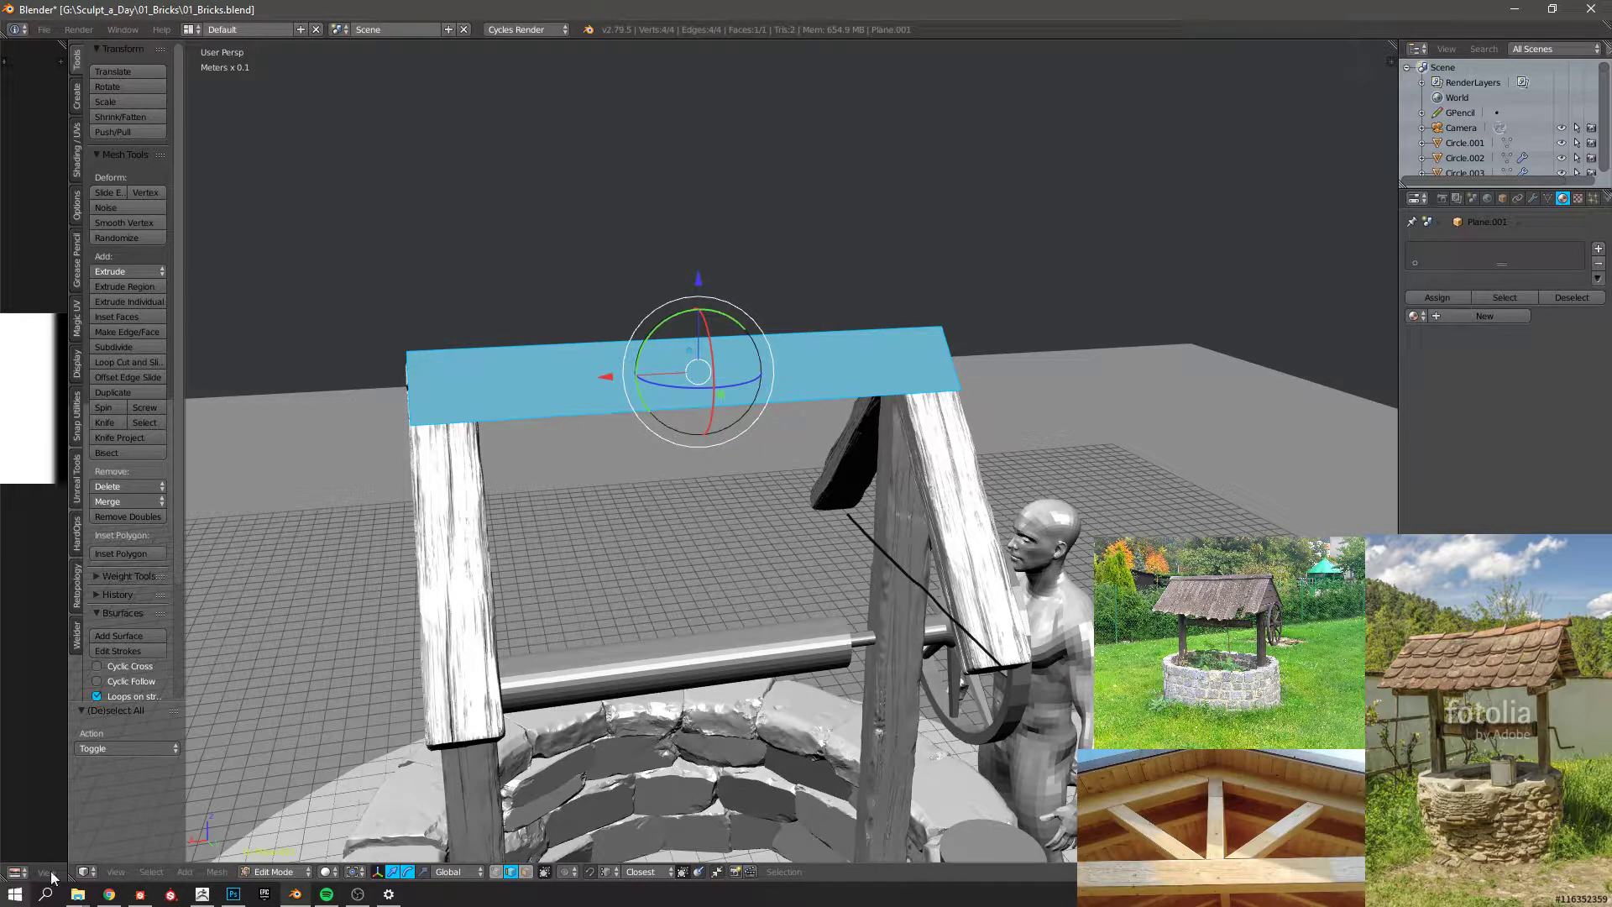
pyautogui.click(109, 894)
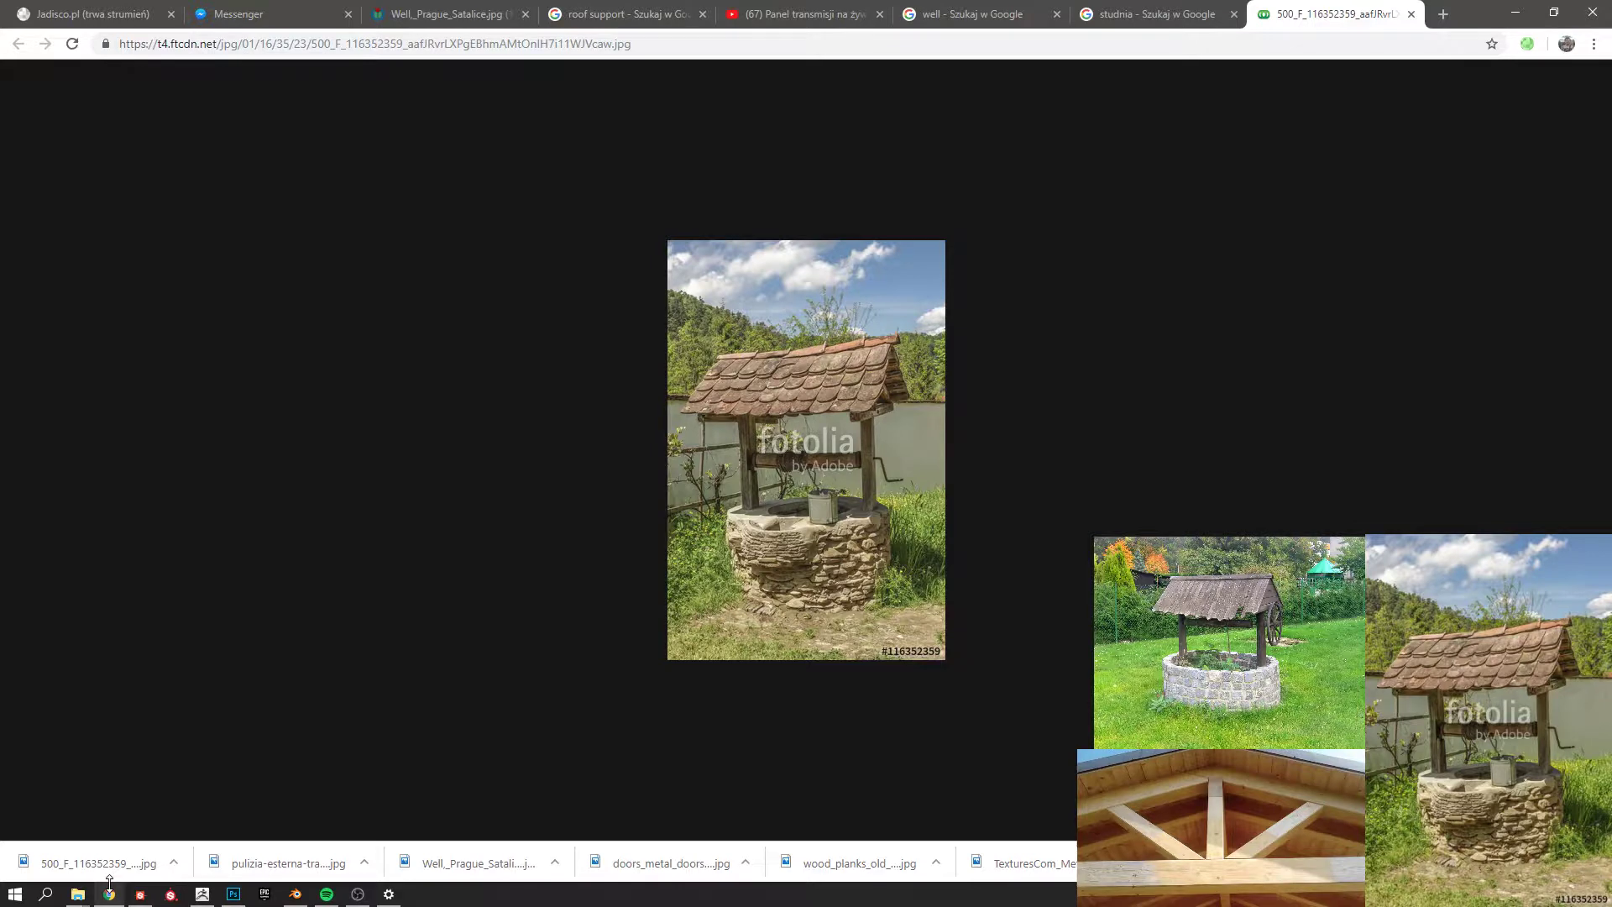
pyautogui.click(357, 895)
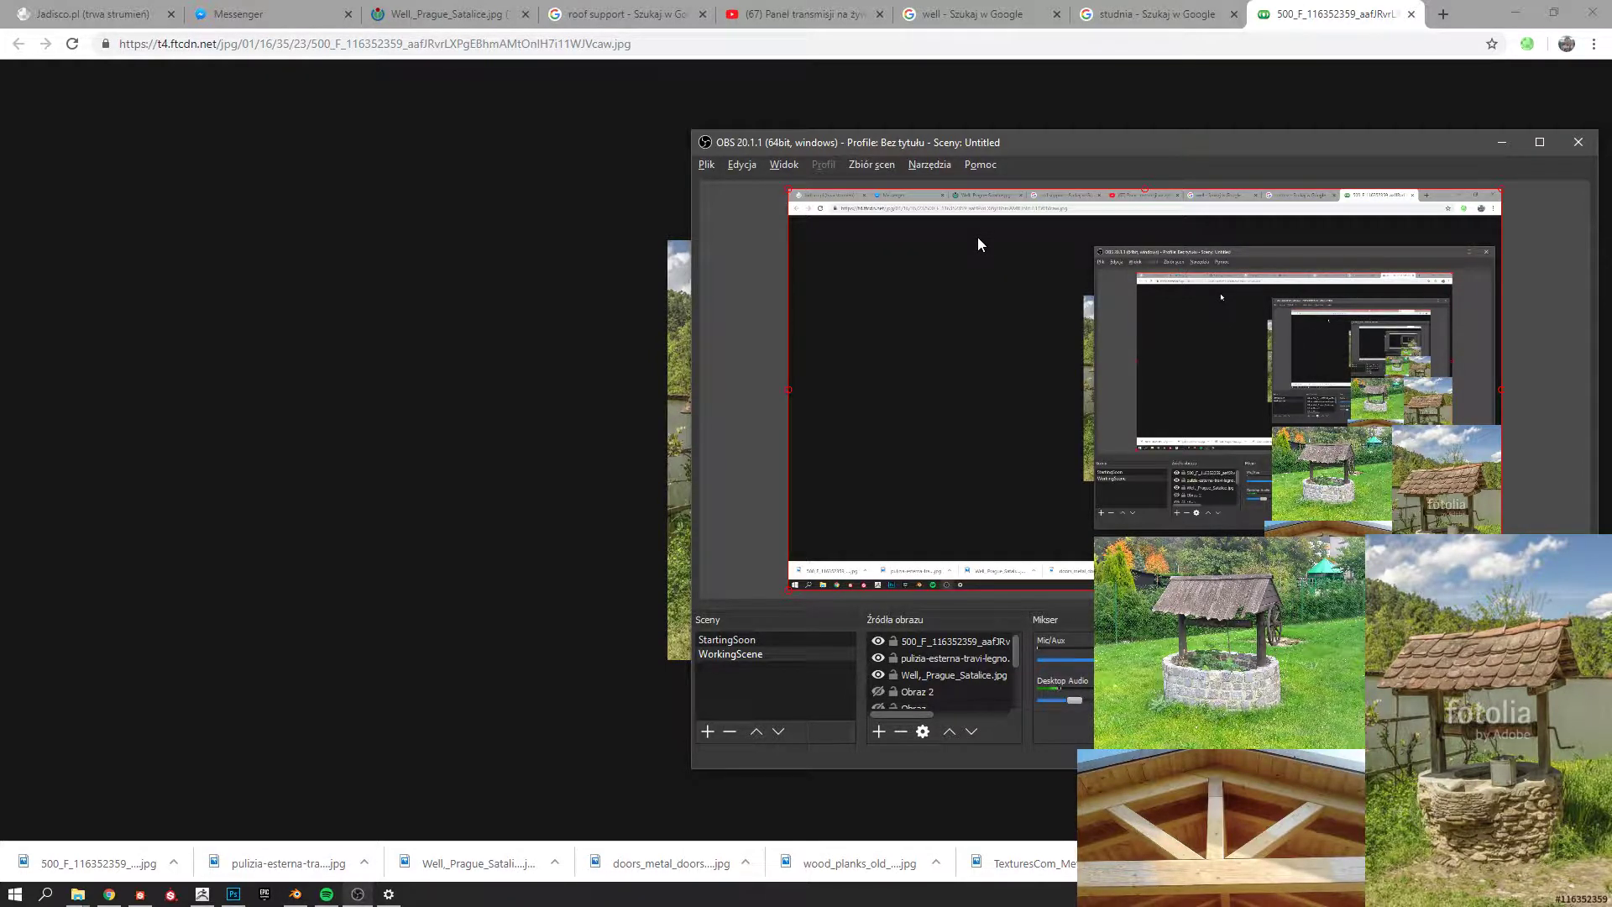
pyautogui.click(851, 10)
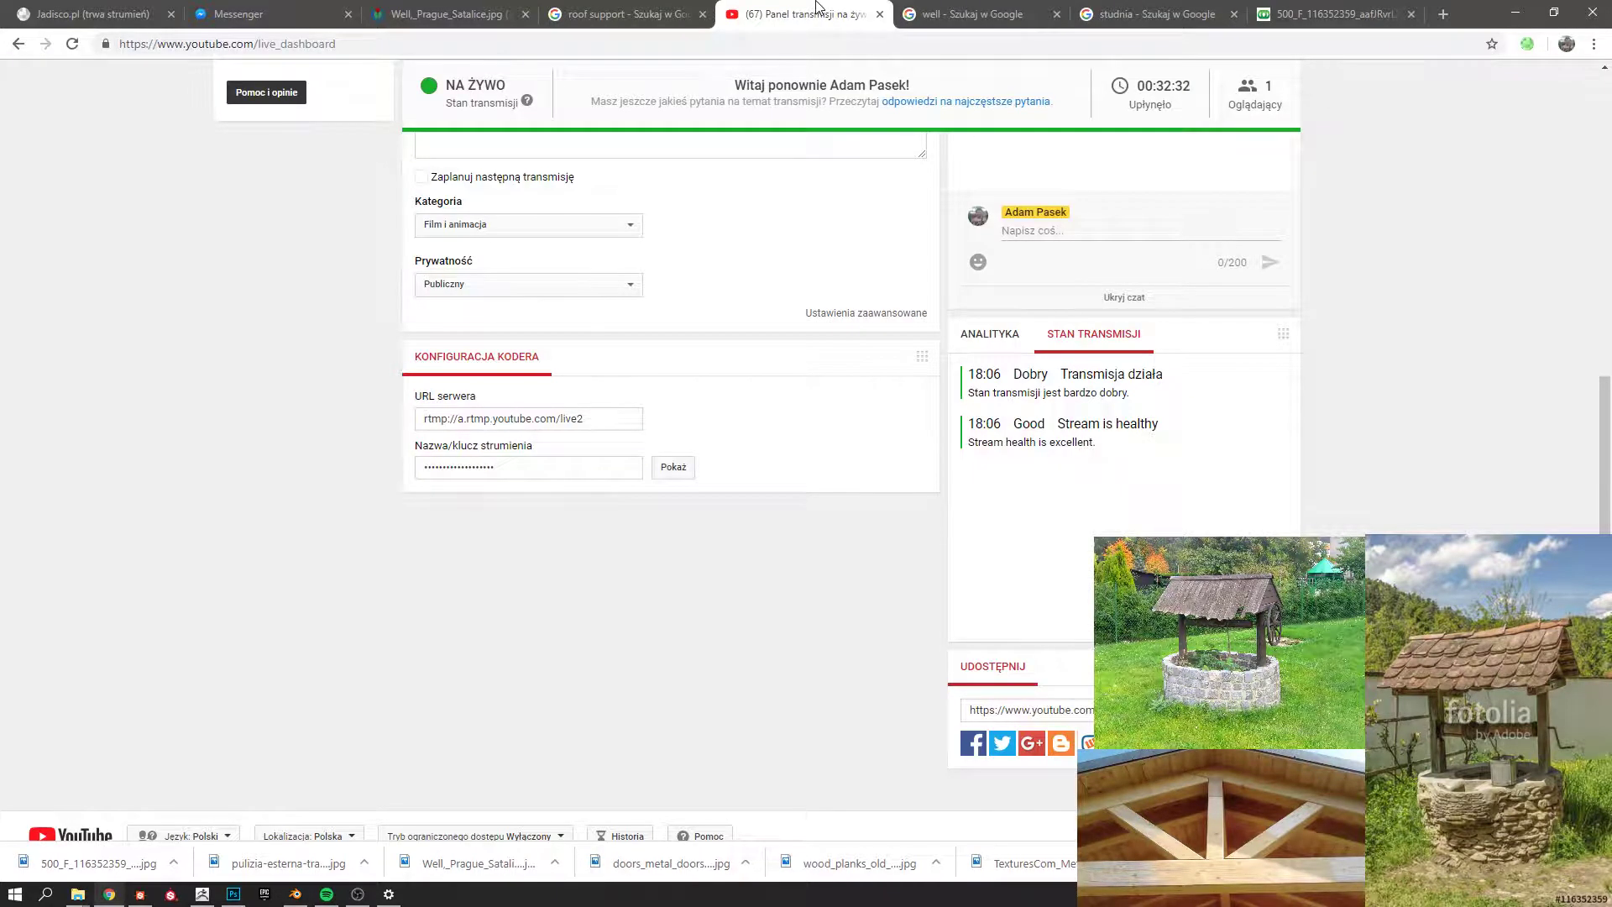
pyautogui.click(1334, 13)
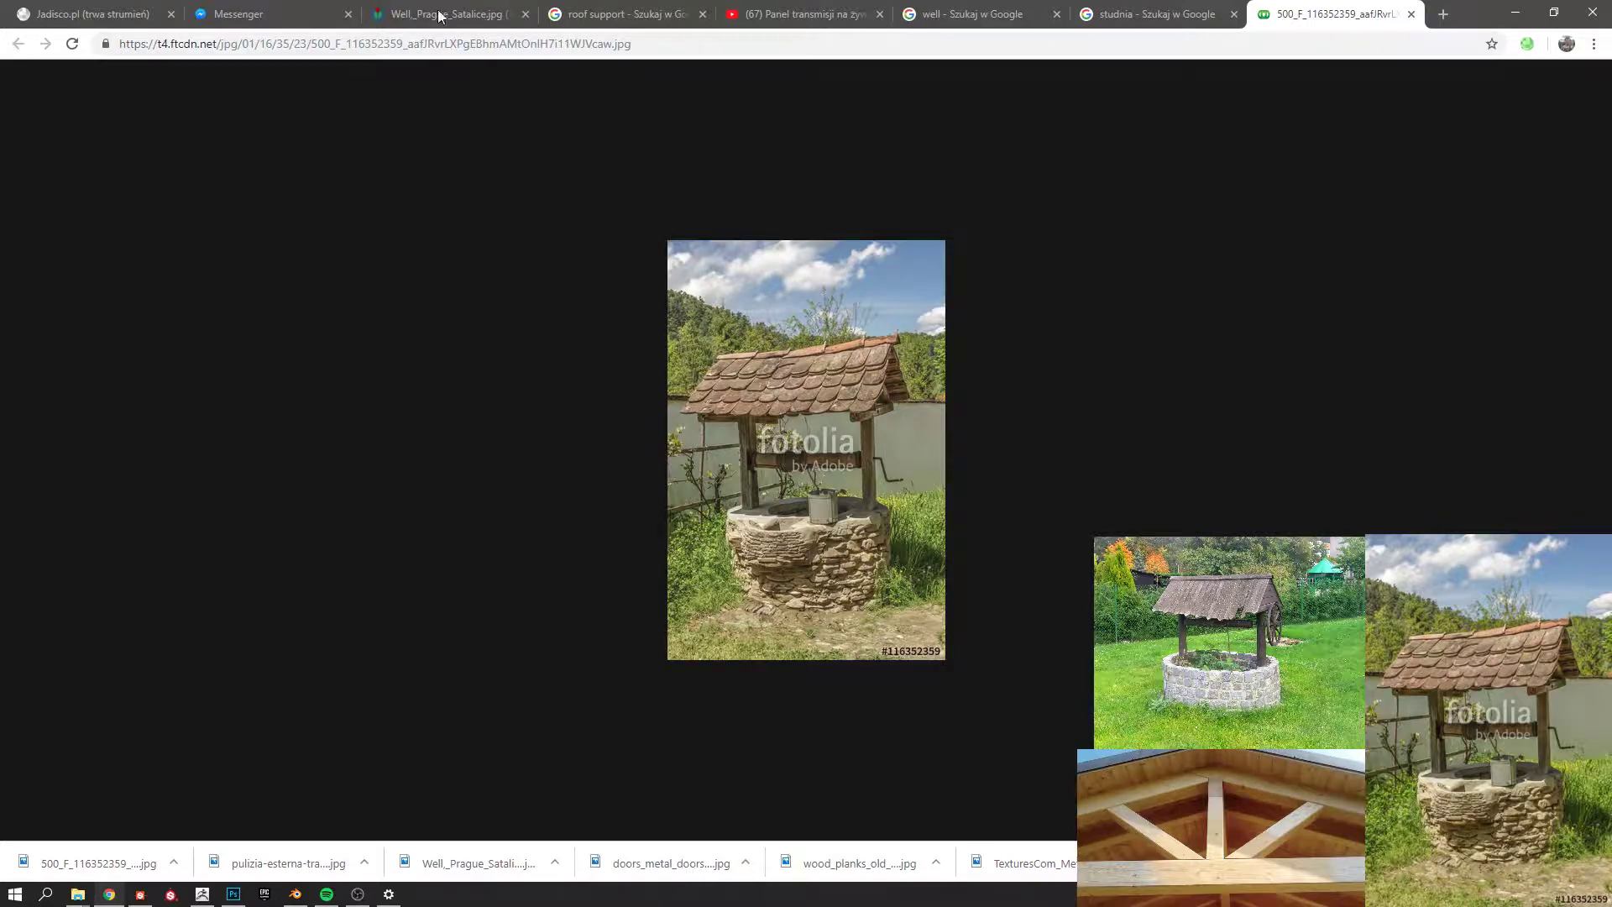
# Place the Well_Prague_Satalice.jpg tab beside the tiled-roof photo's tab and examine the well's plank roof.
pyautogui.moveTo(443, 14); pyautogui.dragTo(1139, 10)
pyautogui.scroll(-3, 986, 328)
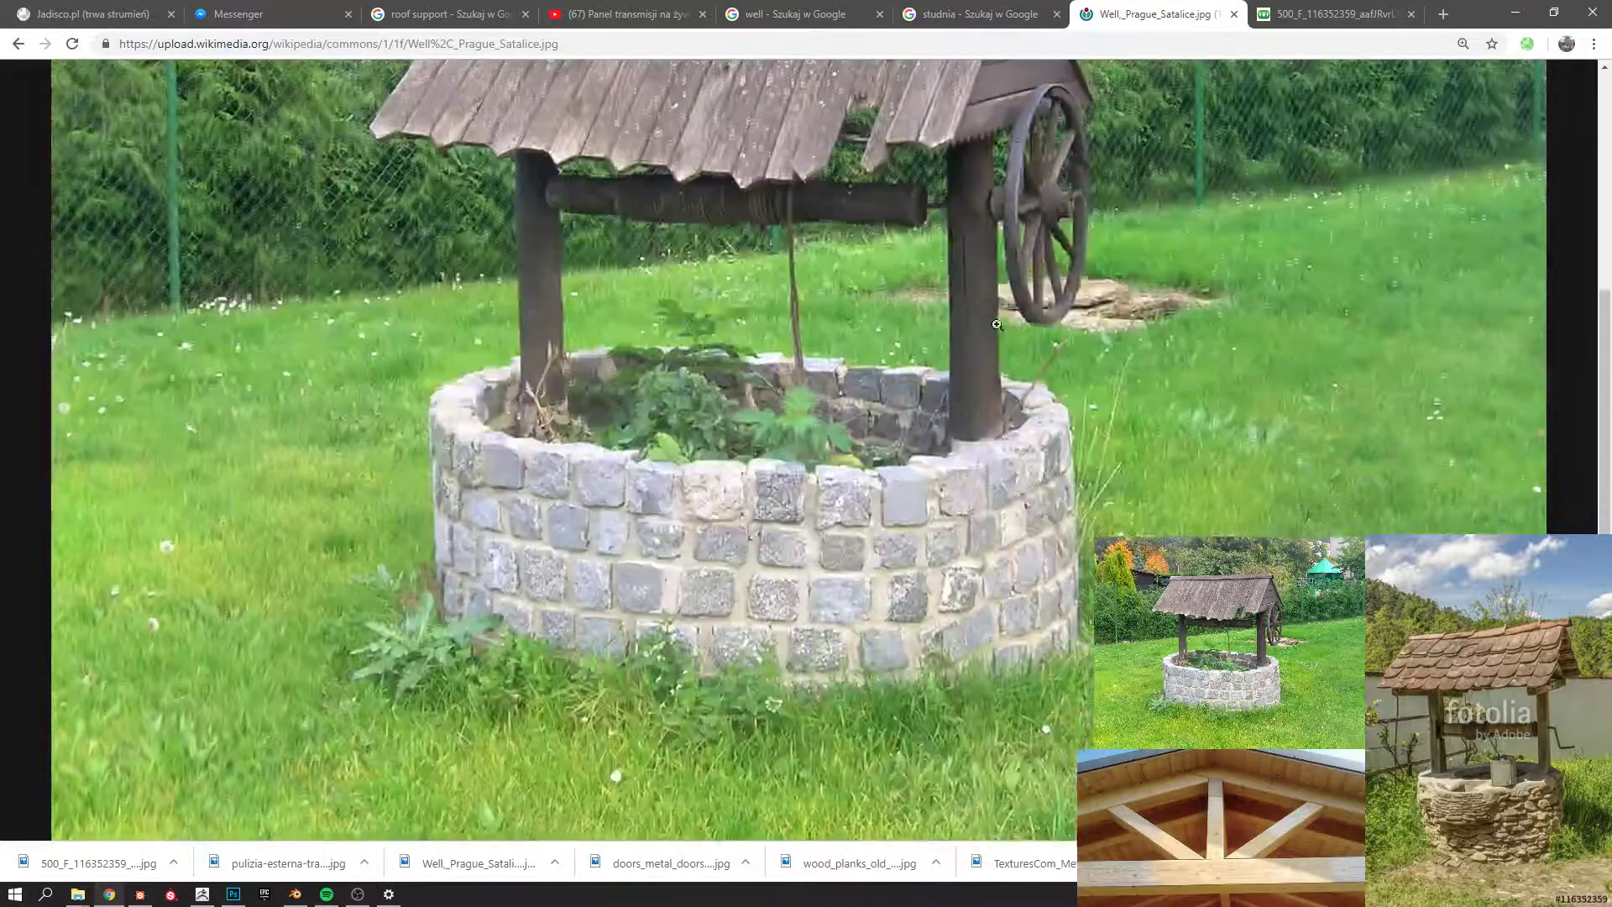
pyautogui.scroll(2, 985, 329)
pyautogui.click(985, 329)
pyautogui.click(985, 328)
pyautogui.middleClick(1030, 480)
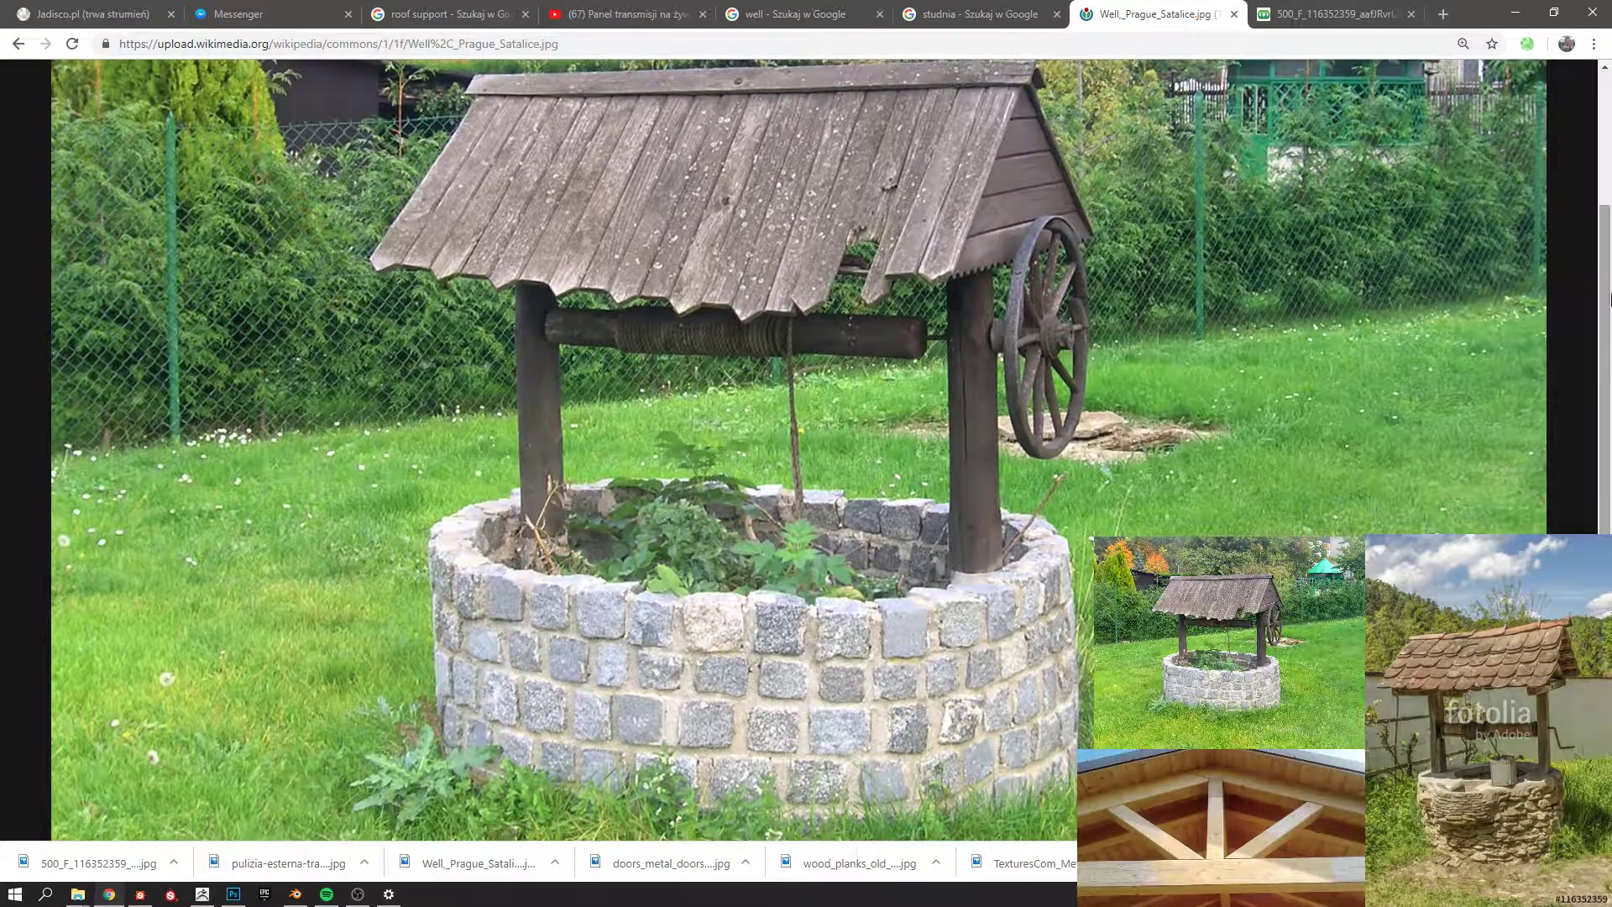
pyautogui.moveTo(1606, 303); pyautogui.dragTo(1488, 243)
pyautogui.middleClick(1475, 254)
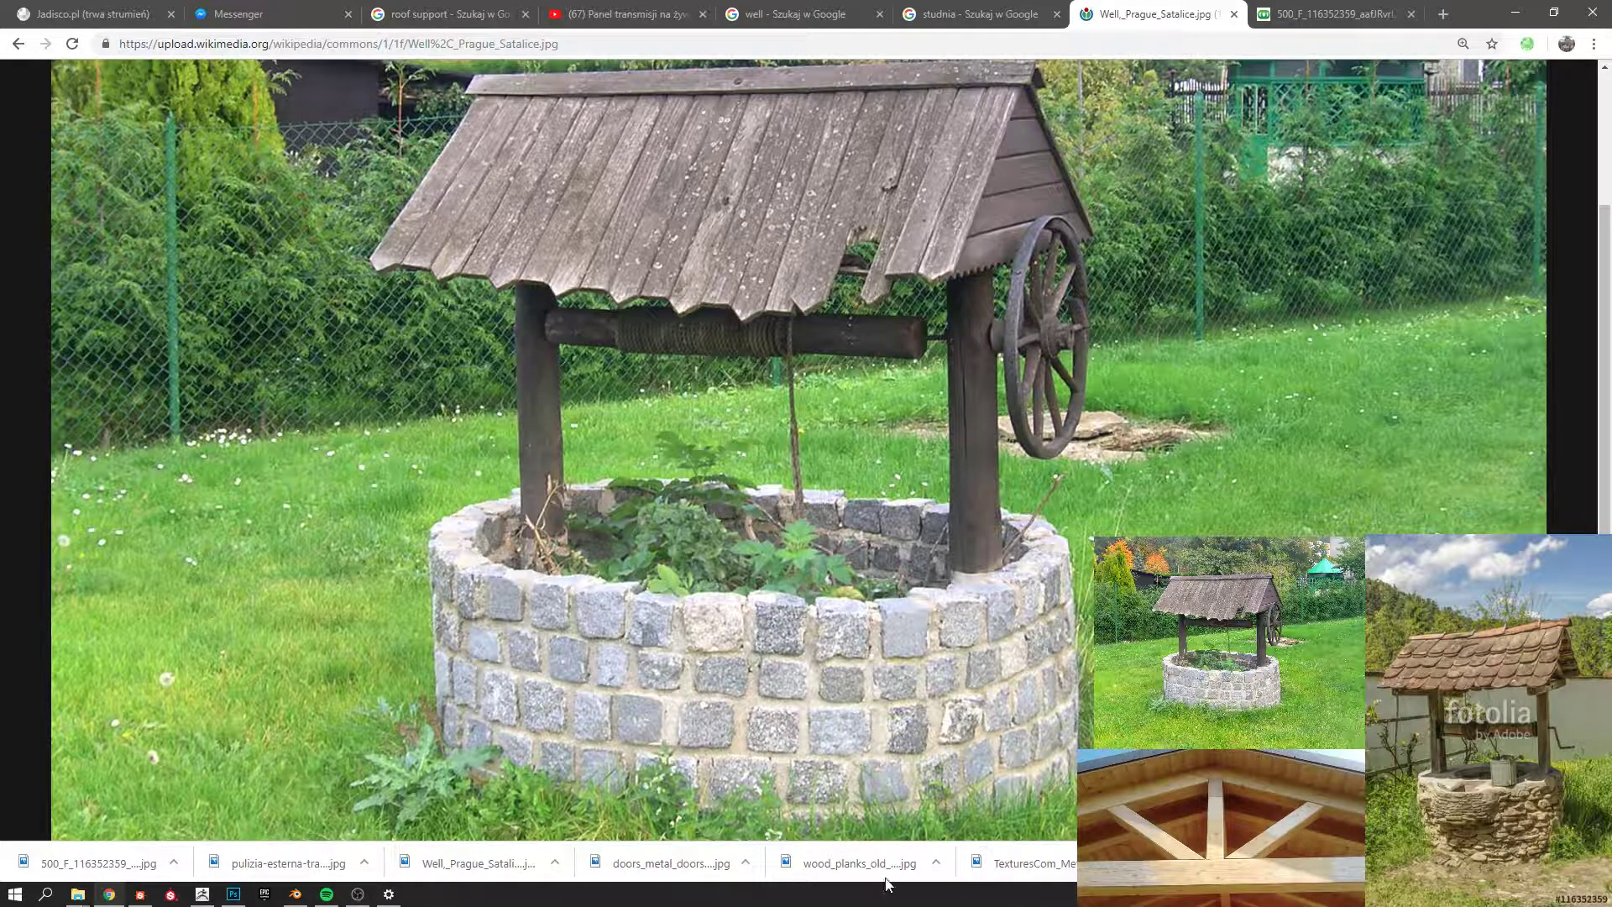
pyautogui.click(357, 894)
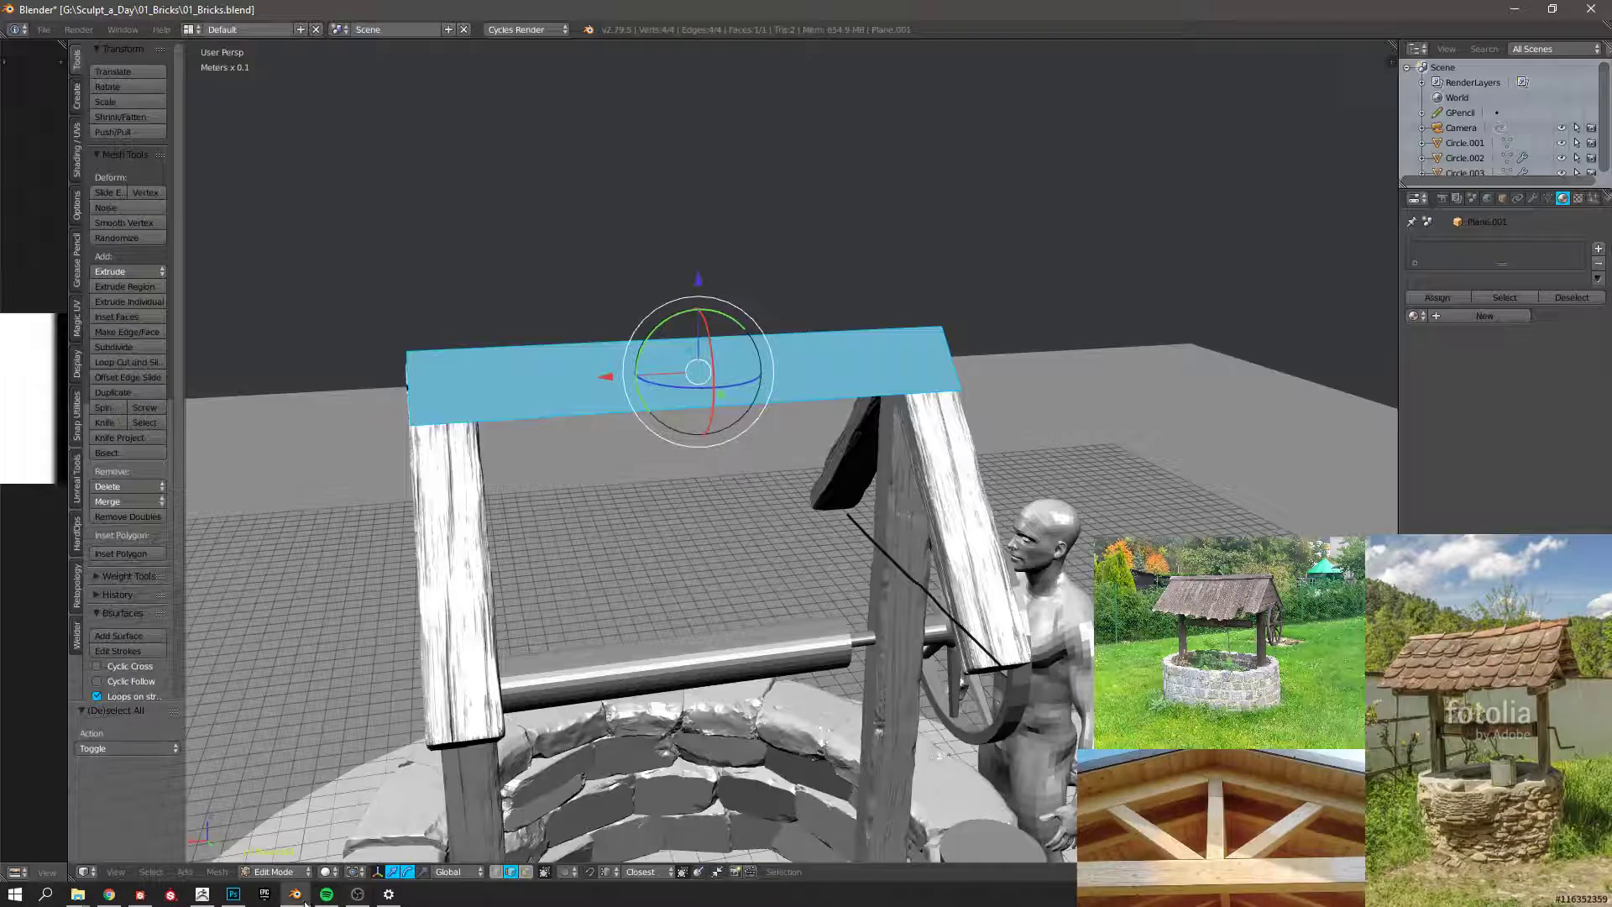
pyautogui.click(294, 894)
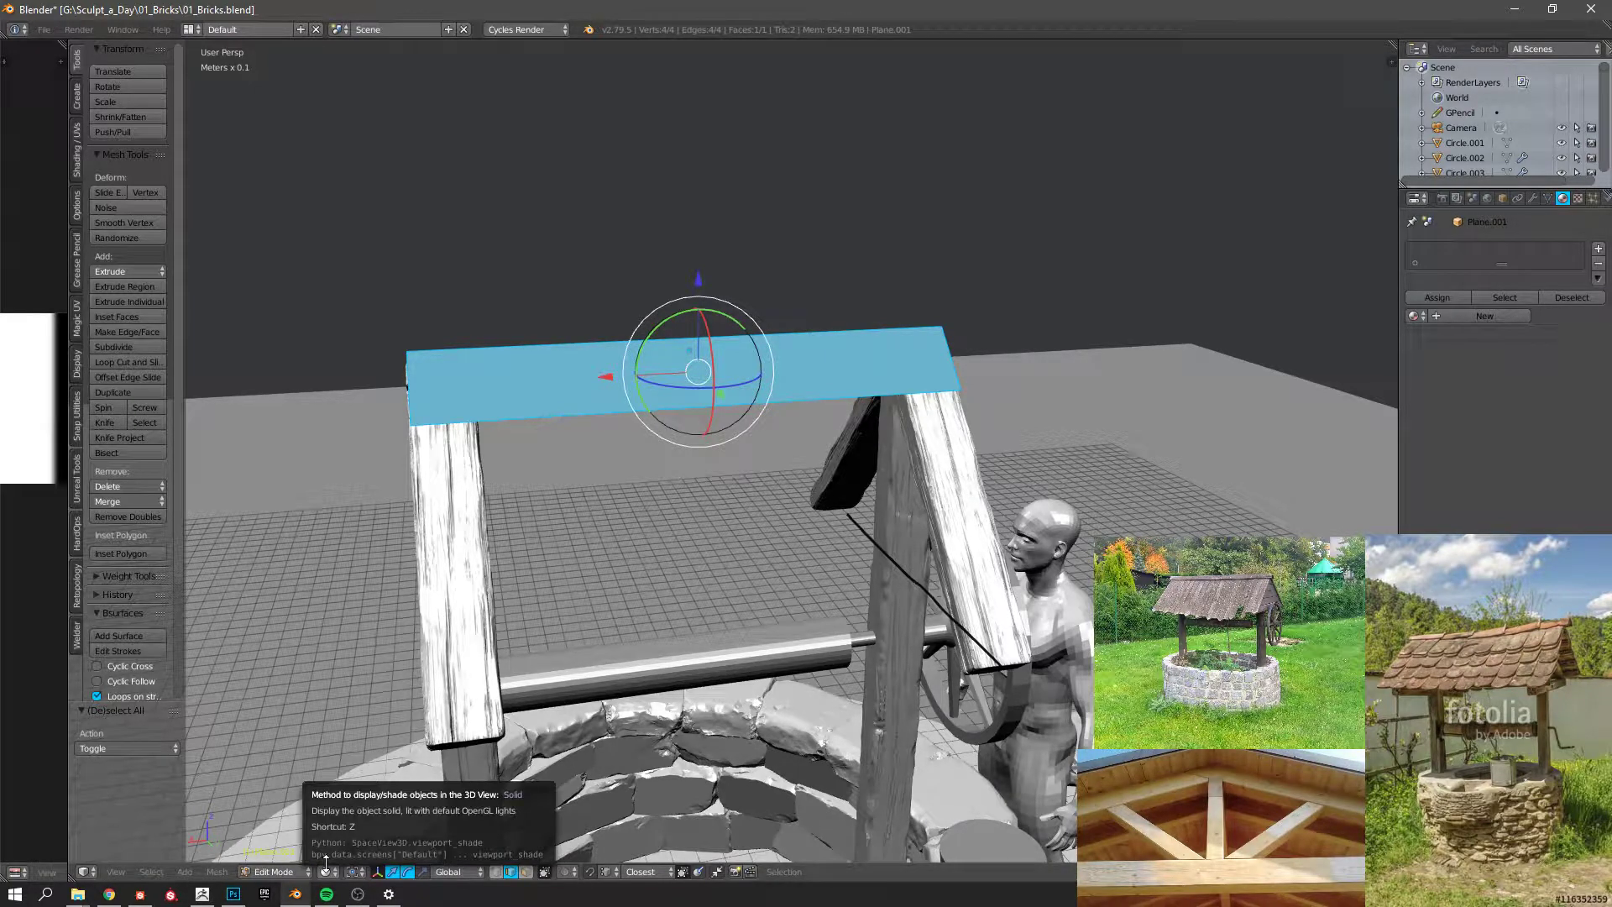
# Return to Chrome, compare the enlarged tiled roof with the Prague well's plank roof, and go back to the "studnia" image results.
pyautogui.hotkey('alt', 'Tab')
pyautogui.hotkey('alt', 'Tab')
pyautogui.hotkey('alt', 'Tab')
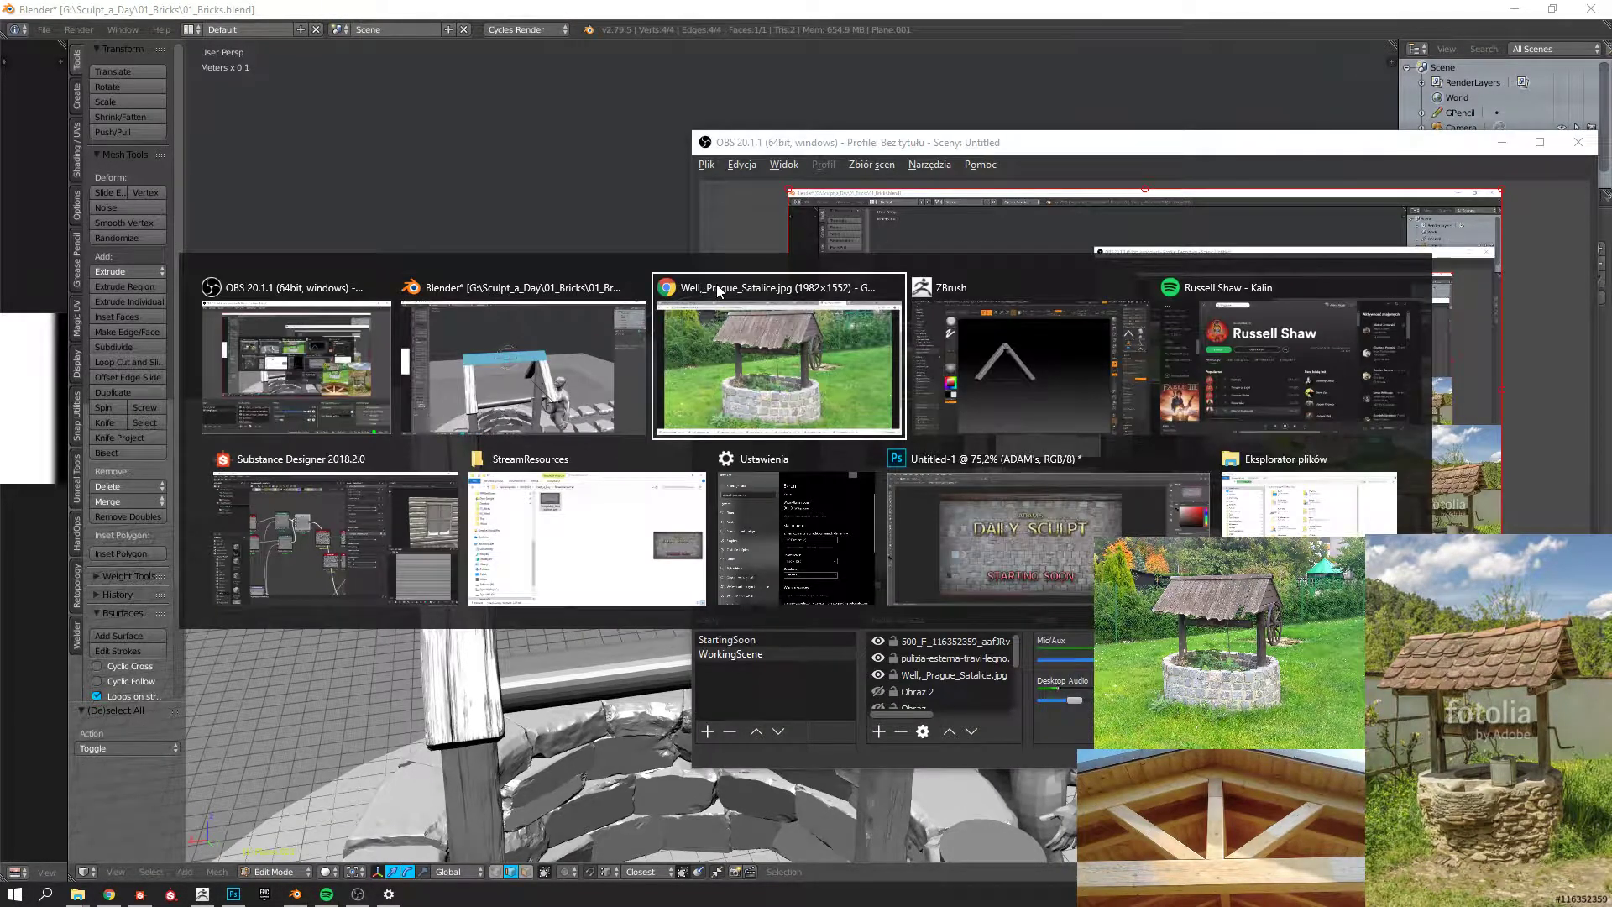
pyautogui.hotkey('ctrl', 'Tab')
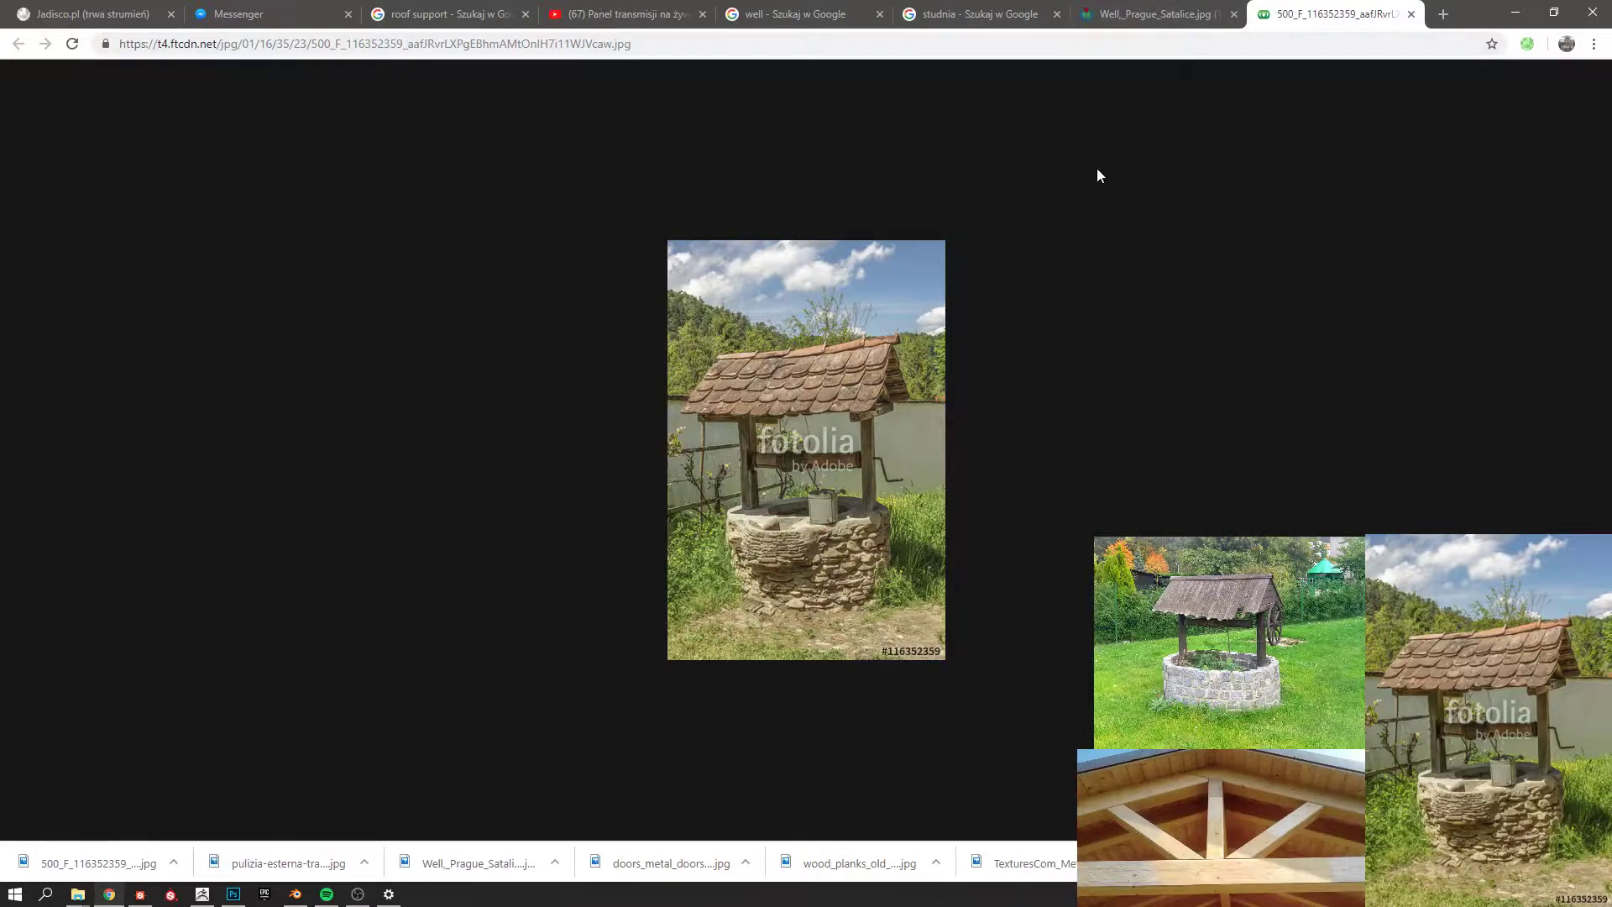
pyautogui.keyDown('ctrl'); pyautogui.scroll(9, 931, 417); pyautogui.keyUp('ctrl')
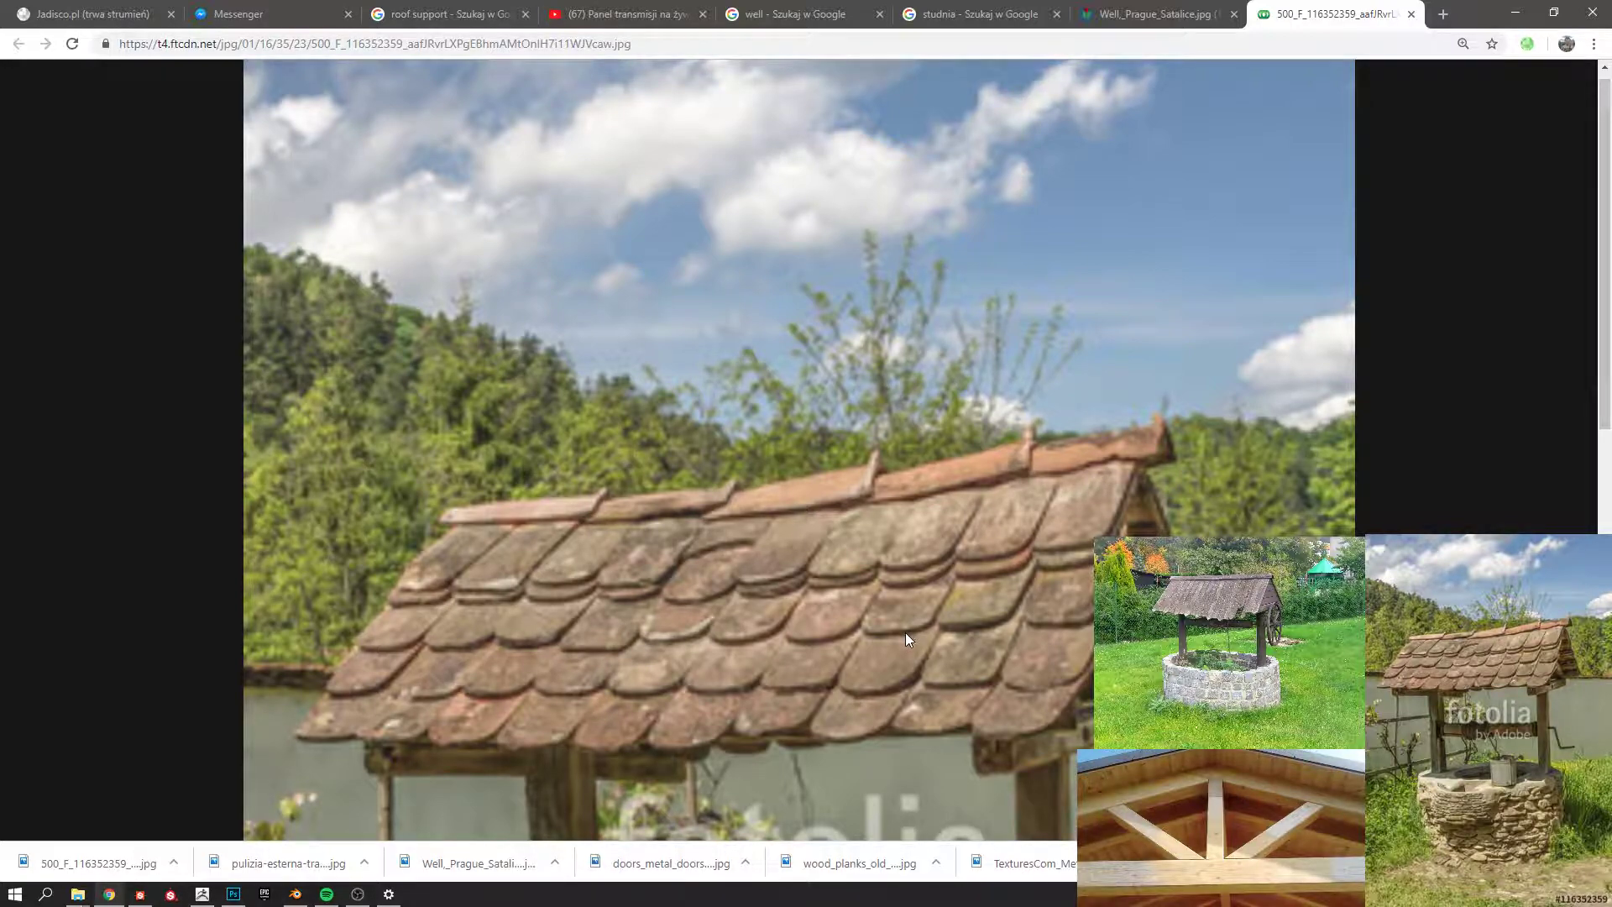
pyautogui.click(1154, 14)
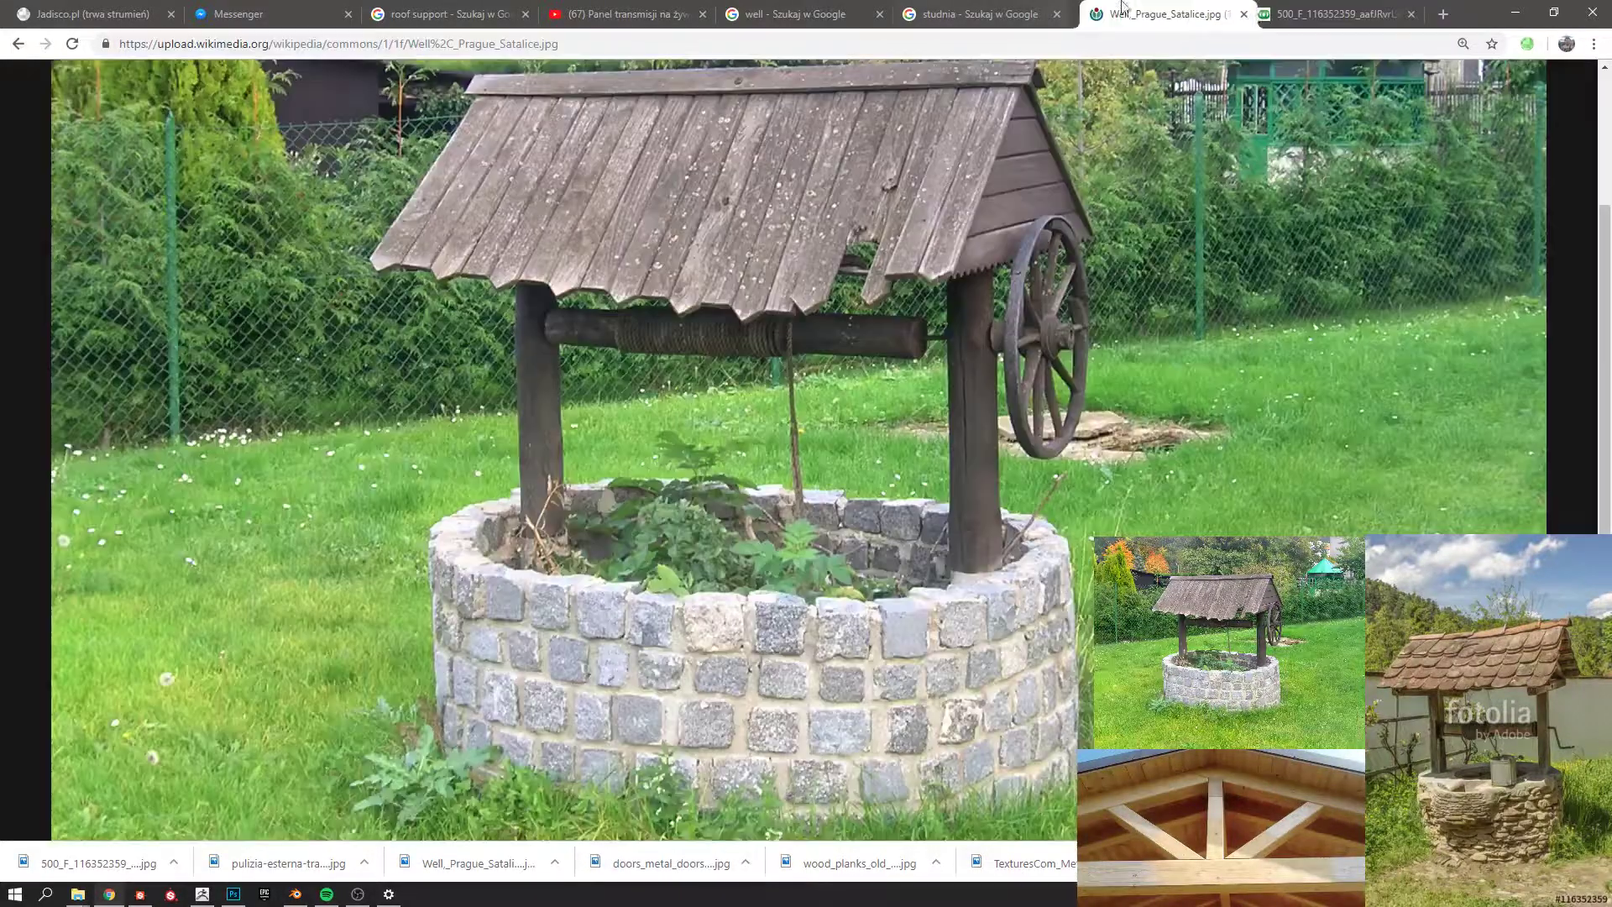
pyautogui.click(978, 14)
pyautogui.press('Escape')
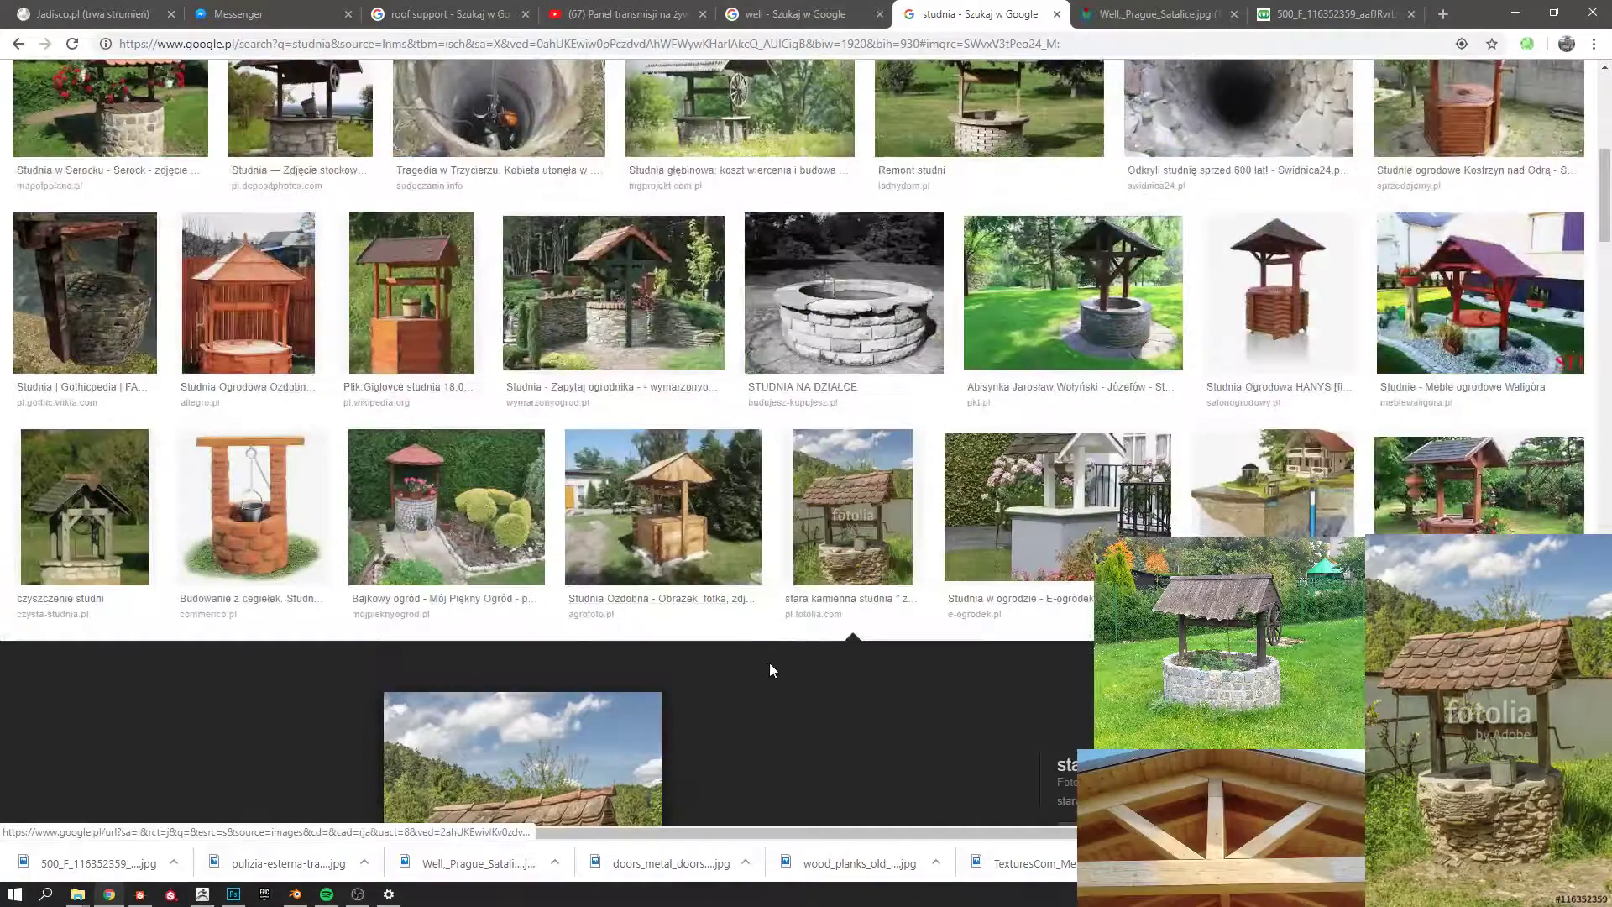
# Open the Góra Ropczycka tiled-roof well photo full size in its own tab and enlarge it to examine the roof tiles.
pyautogui.scroll(10, 769, 662)
pyautogui.click(1091, 332)
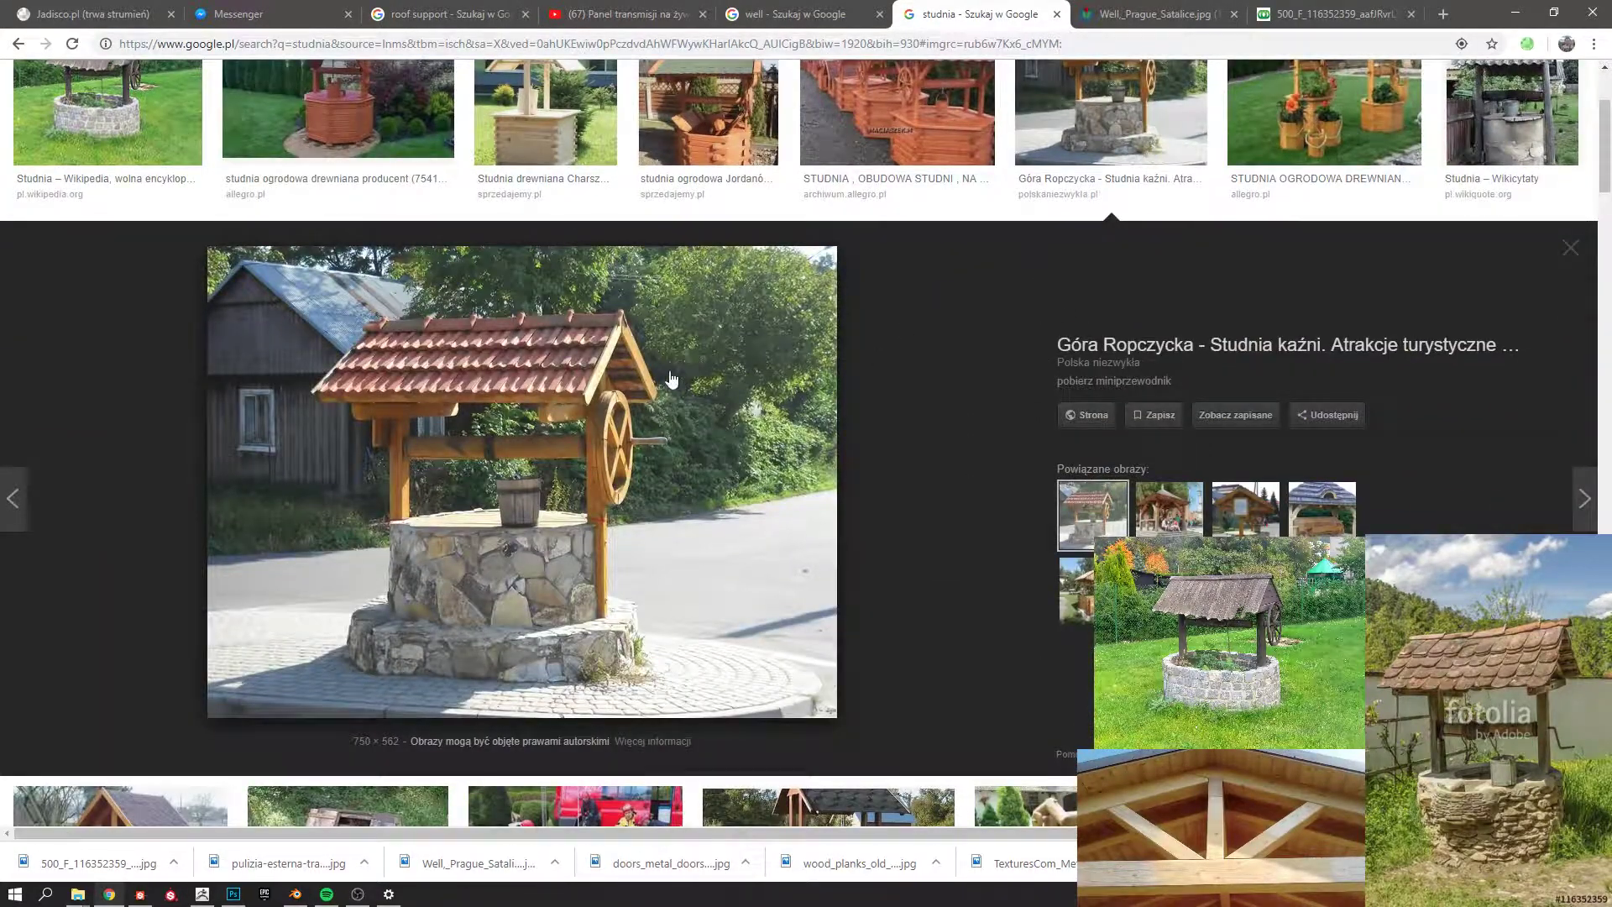
pyautogui.rightClick(637, 395)
pyautogui.click(724, 526)
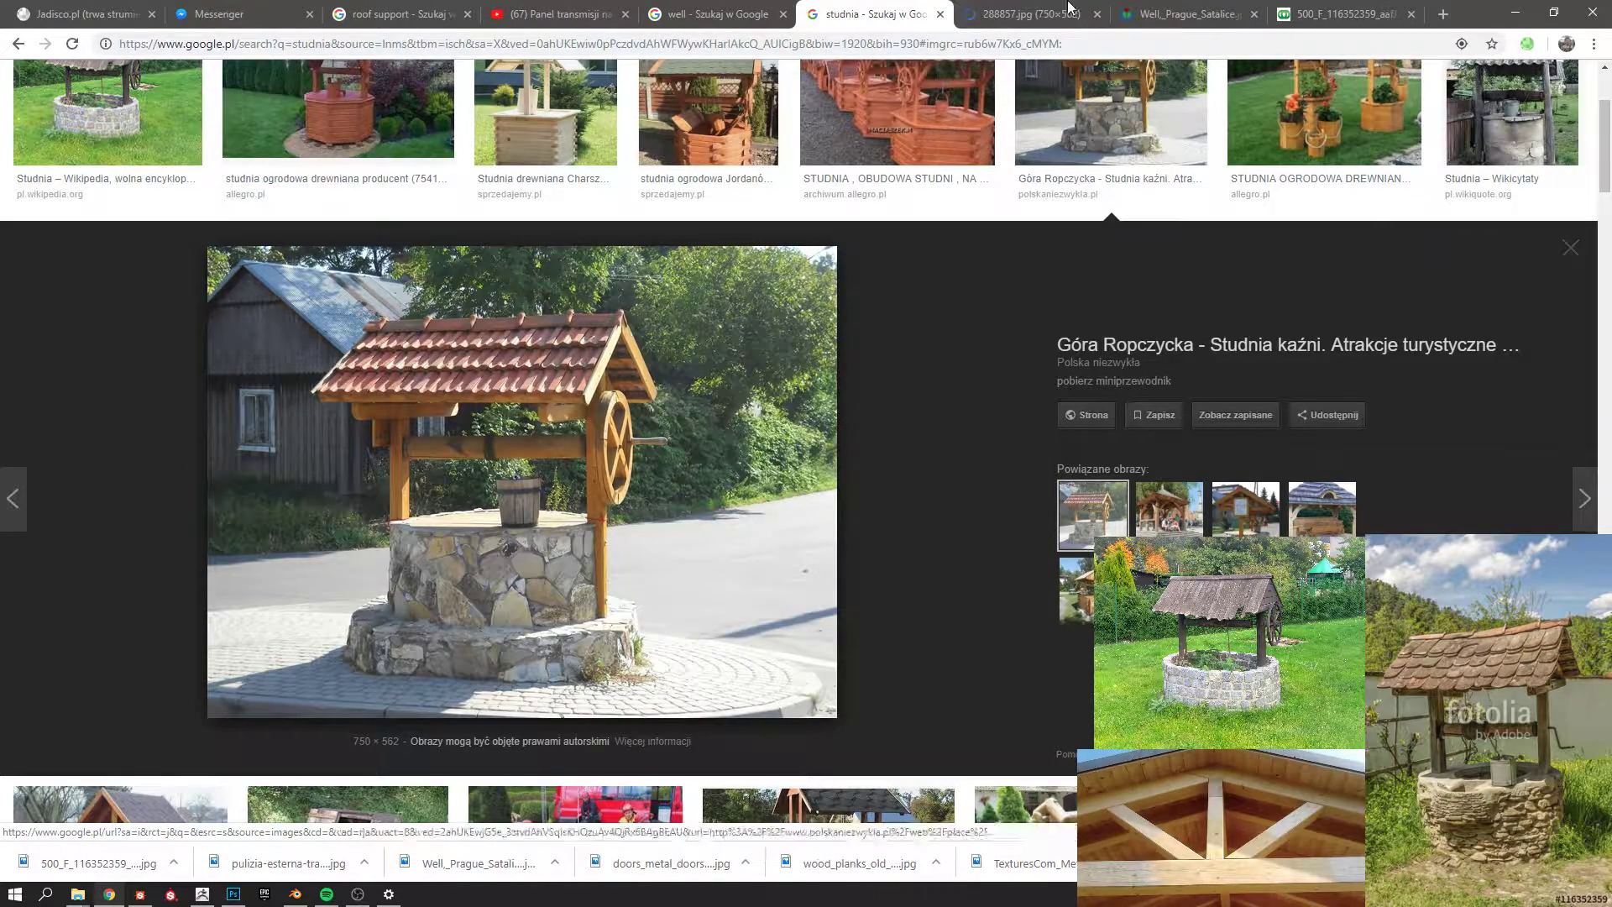
pyautogui.click(1031, 14)
pyautogui.keyDown('ctrl'); pyautogui.scroll(7, 915, 383); pyautogui.keyUp('ctrl')
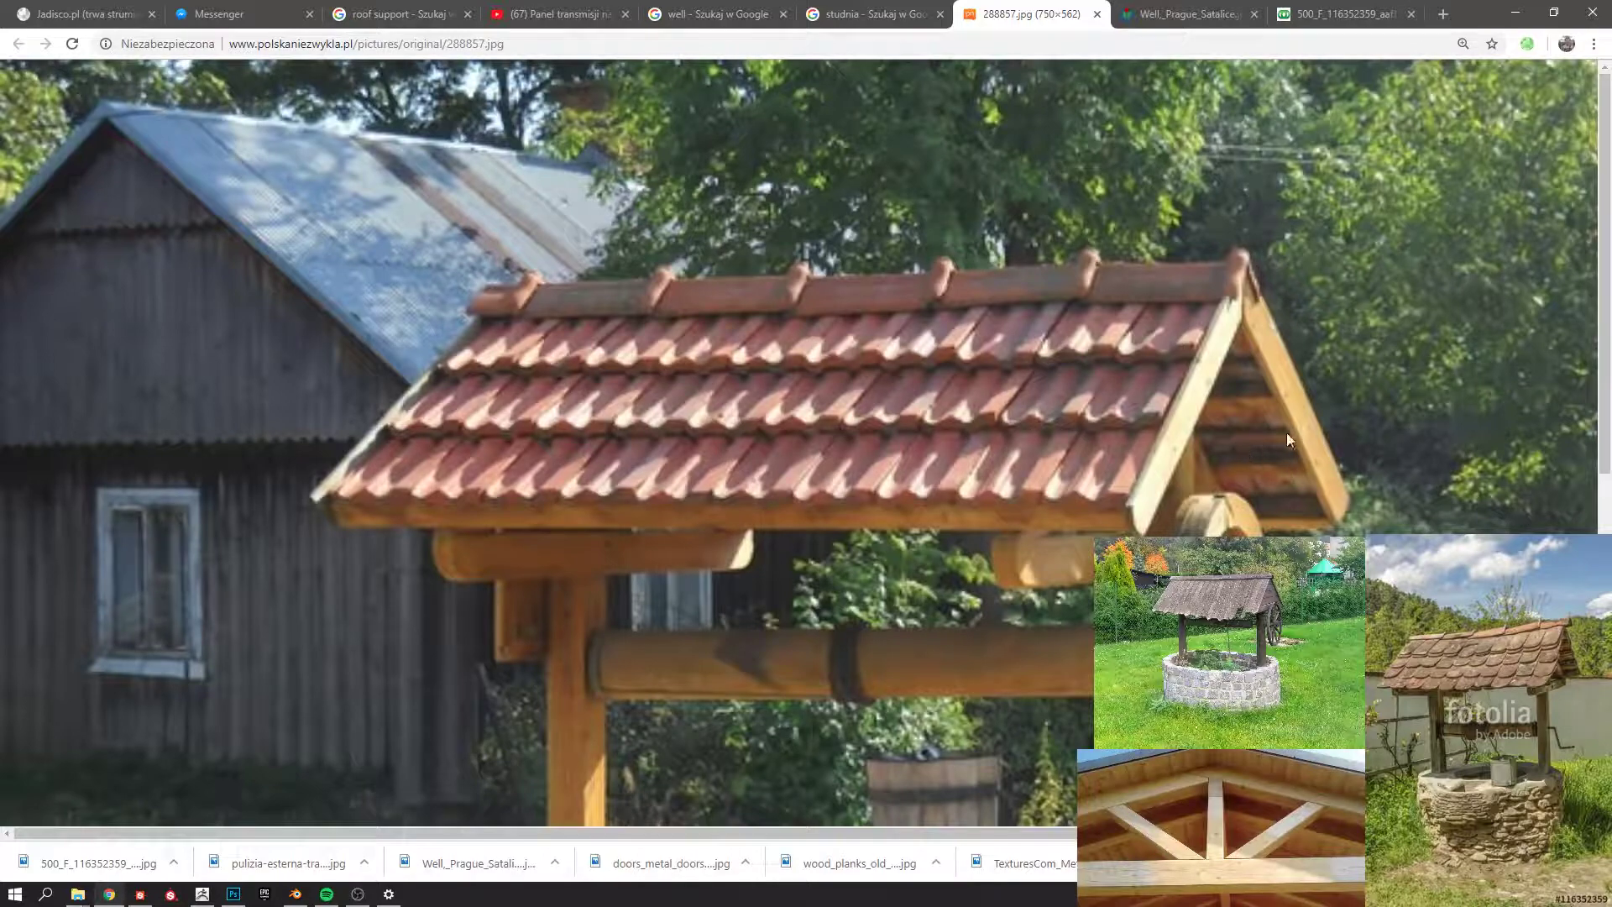
# Return to Blender and add a loop cut across the roof plane close to one end to mark off a tile-wide strip.
pyautogui.hotkey('alt', 'Tab')
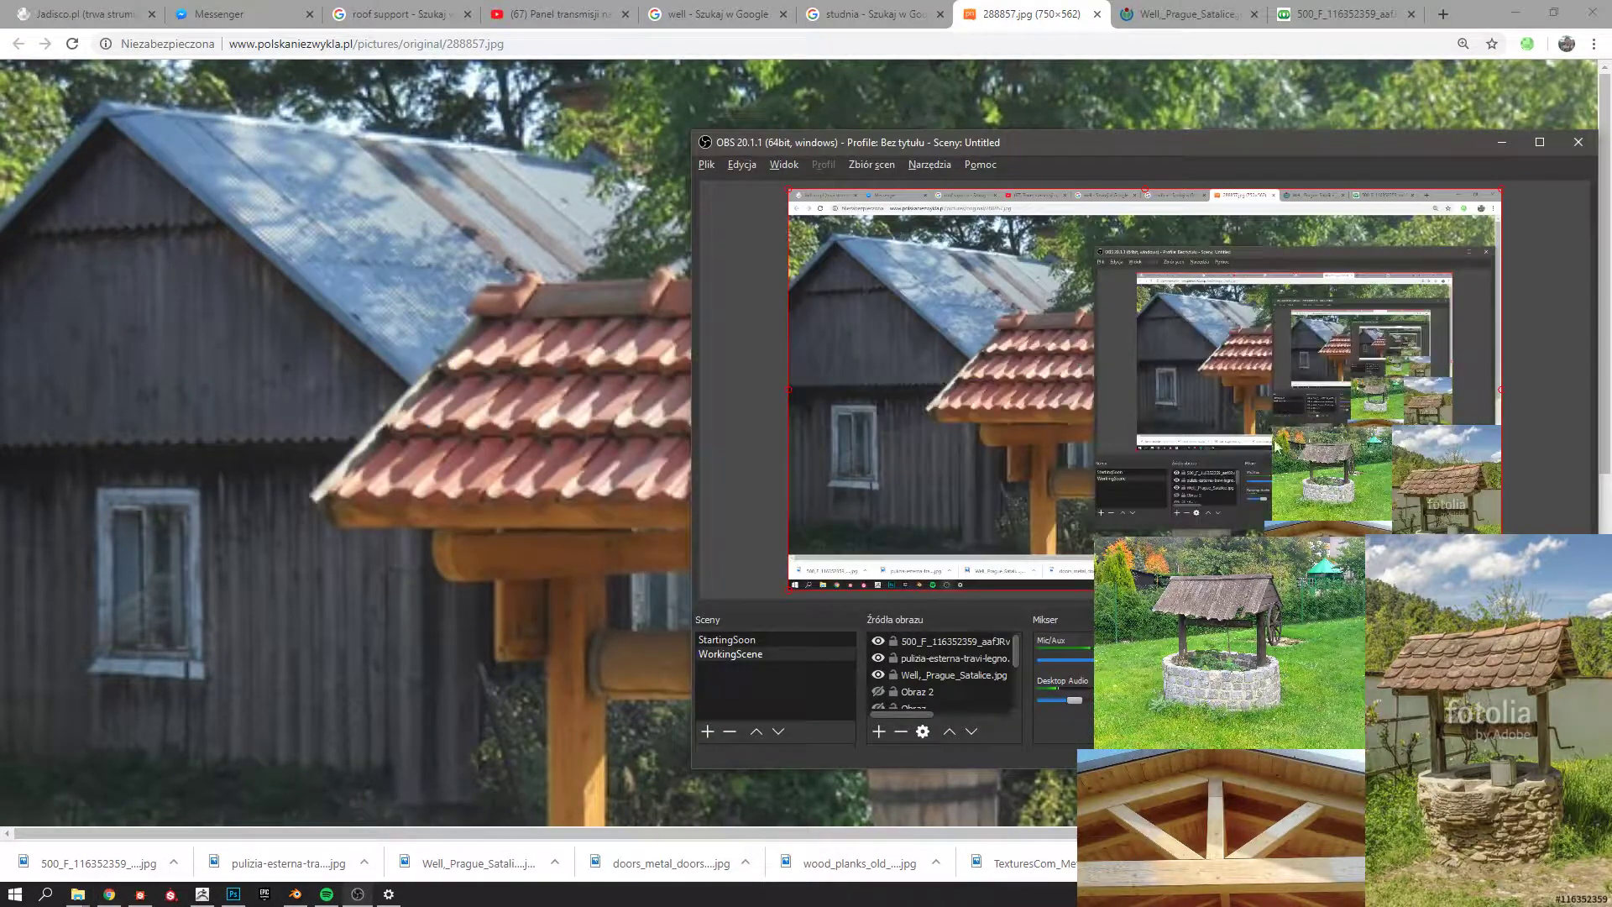
pyautogui.hotkey('alt', 'Tab')
pyautogui.moveTo(1017, 415); pyautogui.dragTo(565, 385, button='middle')
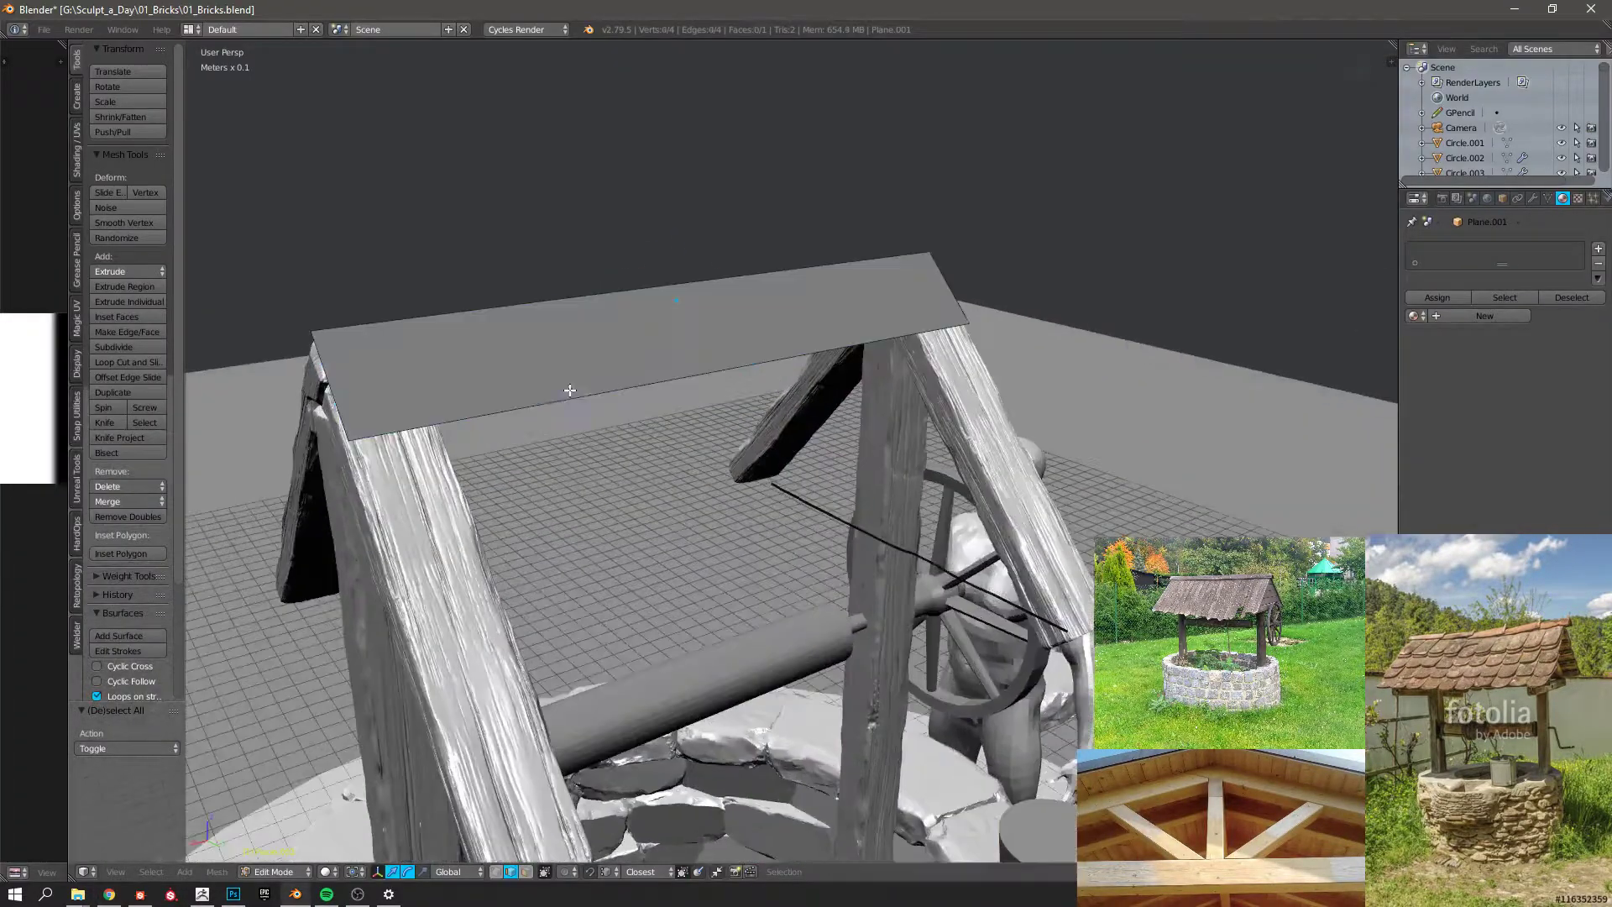
pyautogui.hotkey('ctrl', 'r')
pyautogui.click(545, 394)
pyautogui.click(425, 470)
pyautogui.keyDown('alt'); pyautogui.rightClick(535, 406); pyautogui.keyUp('alt')
# Move the roof plane's lower edge outward and 10.2 cm down to lengthen the slope.
pyautogui.moveTo(536, 405); pyautogui.dragTo(600, 378, button='middle')
pyautogui.press('g')
pyautogui.click(732, 390)
pyautogui.press('g')
pyautogui.rightClick(746, 423)
pyautogui.press('g')
pyautogui.moveTo(600, 378); pyautogui.dragTo(605, 398, button='middle')
pyautogui.click(641, 440)
# Select the narrow end face of the roof plane, split it off and move it away as a separate tile piece.
pyautogui.hotkey('ctrl', 'Tab')
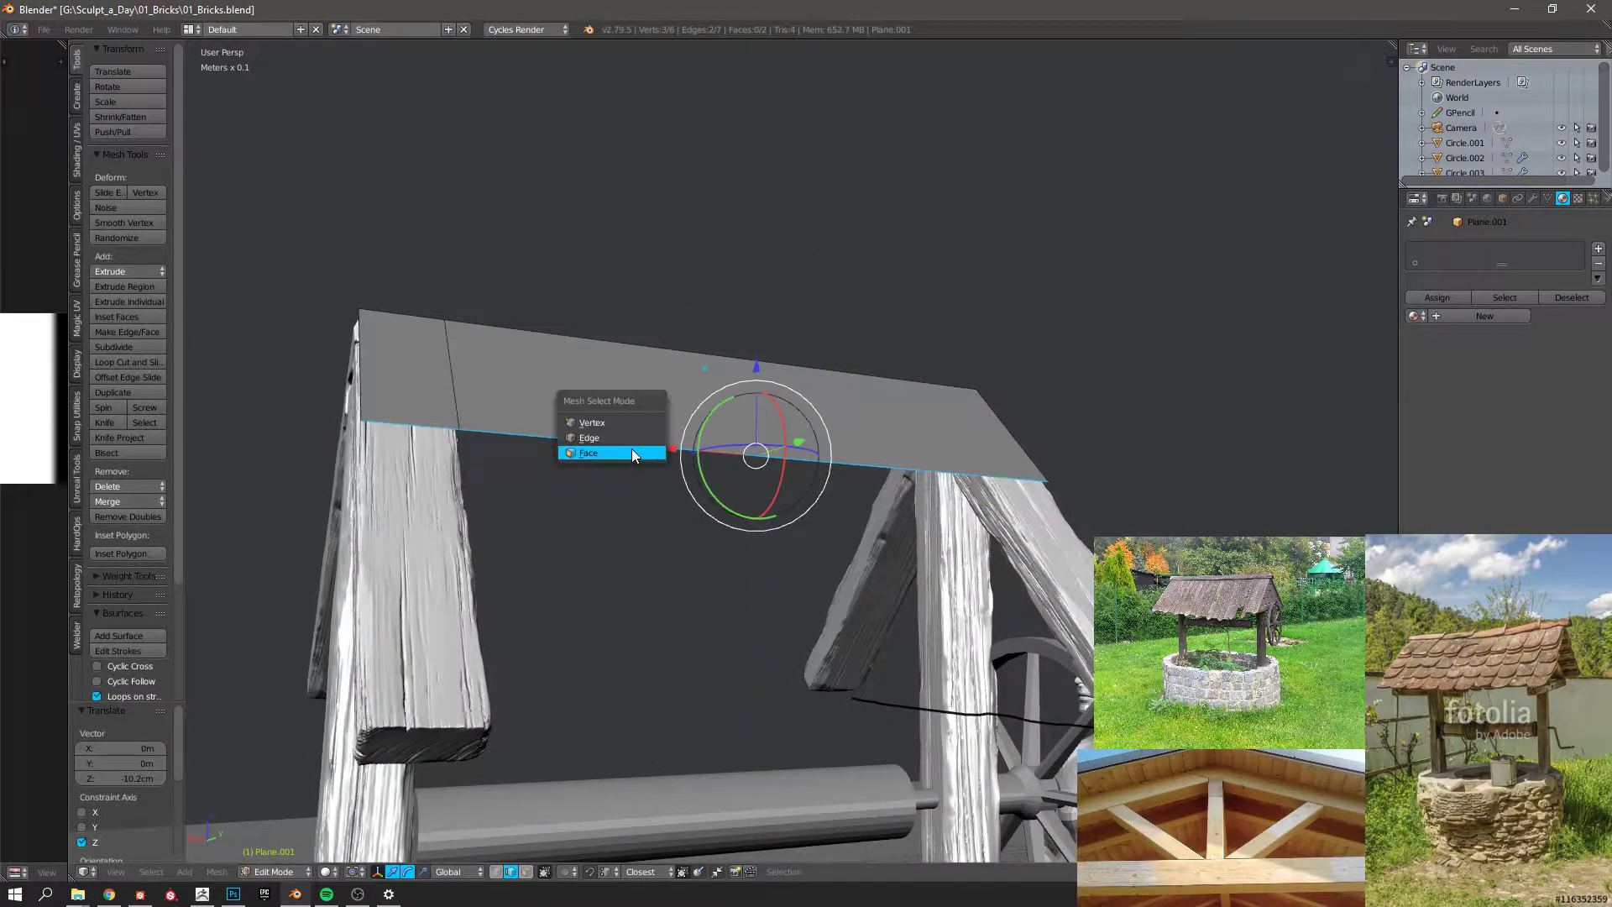
pyautogui.click(631, 448)
pyautogui.press('a')
pyautogui.rightClick(398, 365)
pyautogui.press('y')
pyautogui.moveTo(396, 365); pyautogui.dragTo(564, 409, button='middle')
pyautogui.press('g')
pyautogui.moveTo(564, 409); pyautogui.dragTo(892, 374, button='middle')
pyautogui.click(454, 414)
pyautogui.press('a')
pyautogui.hotkey('ctrl', 'Tab')
pyautogui.click(889, 361)
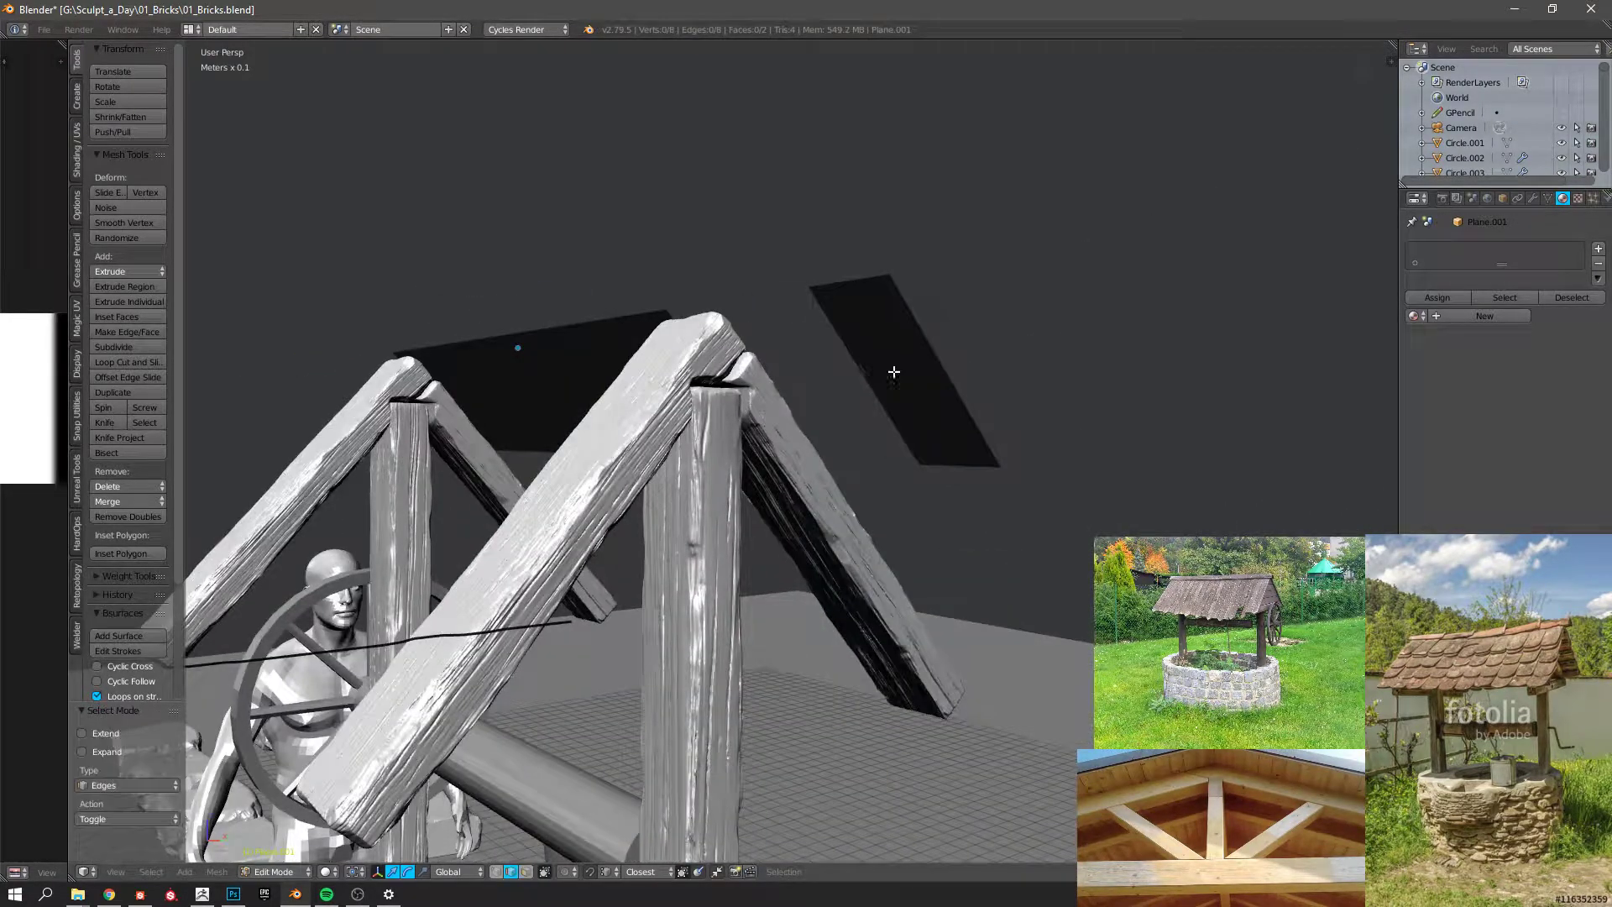
pyautogui.hotkey('ctrl', 'r')
pyautogui.click(890, 368)
pyautogui.click(855, 362)
pyautogui.press('a')
pyautogui.press('a')
pyautogui.press('e')
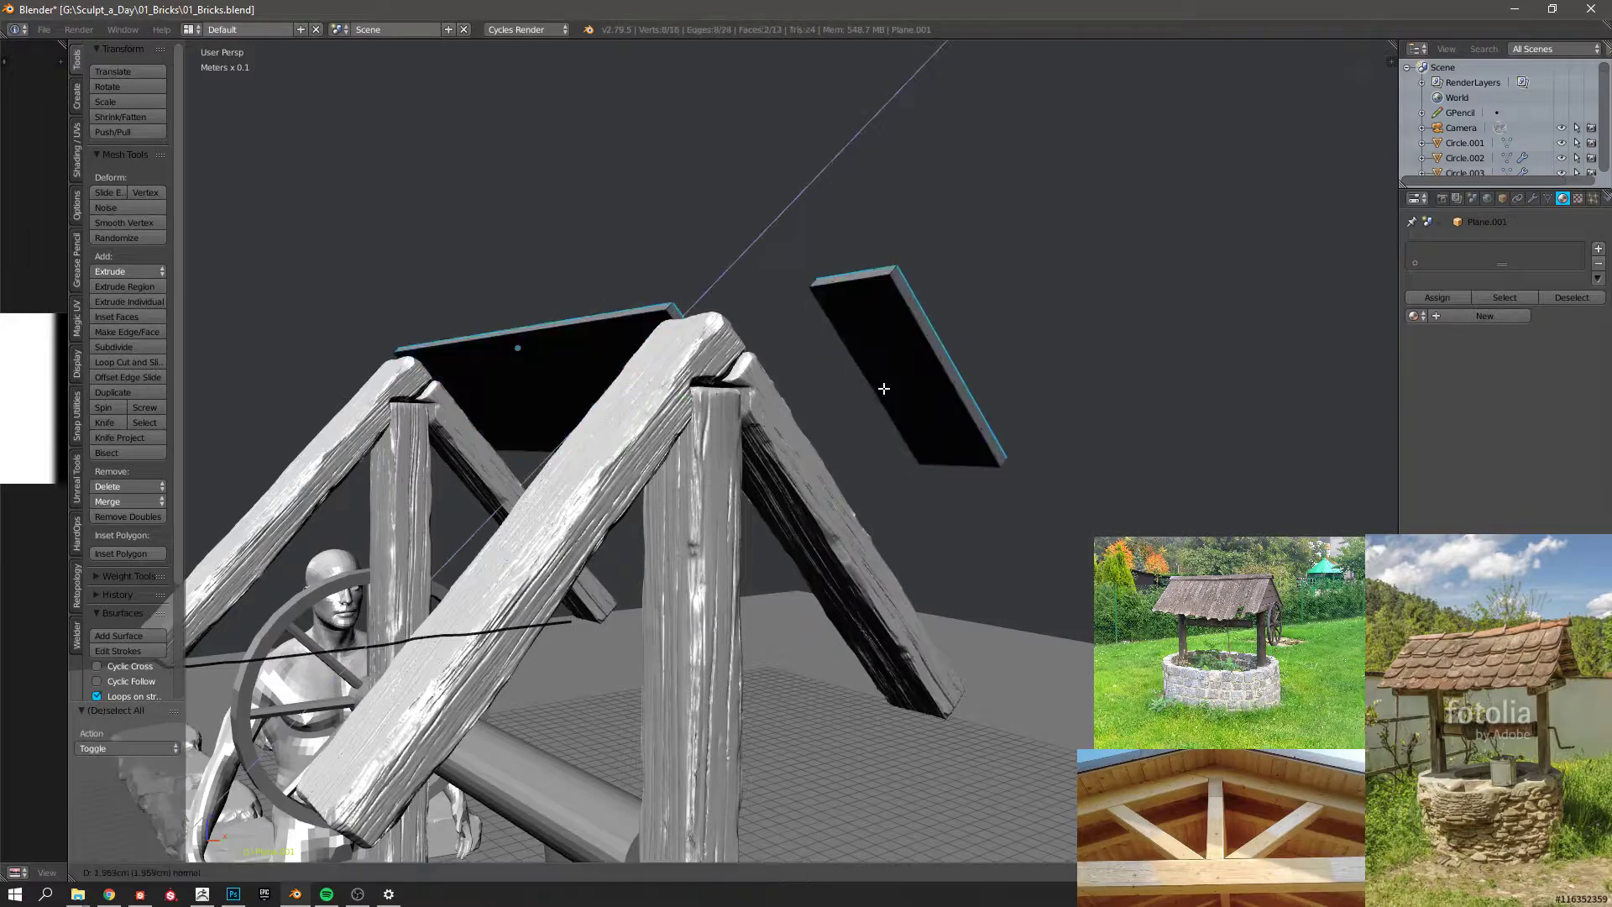
pyautogui.rightClick(893, 383)
# Select only the detached tile piece and extrude it to give it thickness.
pyautogui.press('a')
pyautogui.press('a')
pyautogui.press('a')
# Add a loop cut near the tile's upper end and extrude a small hanging lug from its underside.
pyautogui.hotkey('ctrl', 'r')
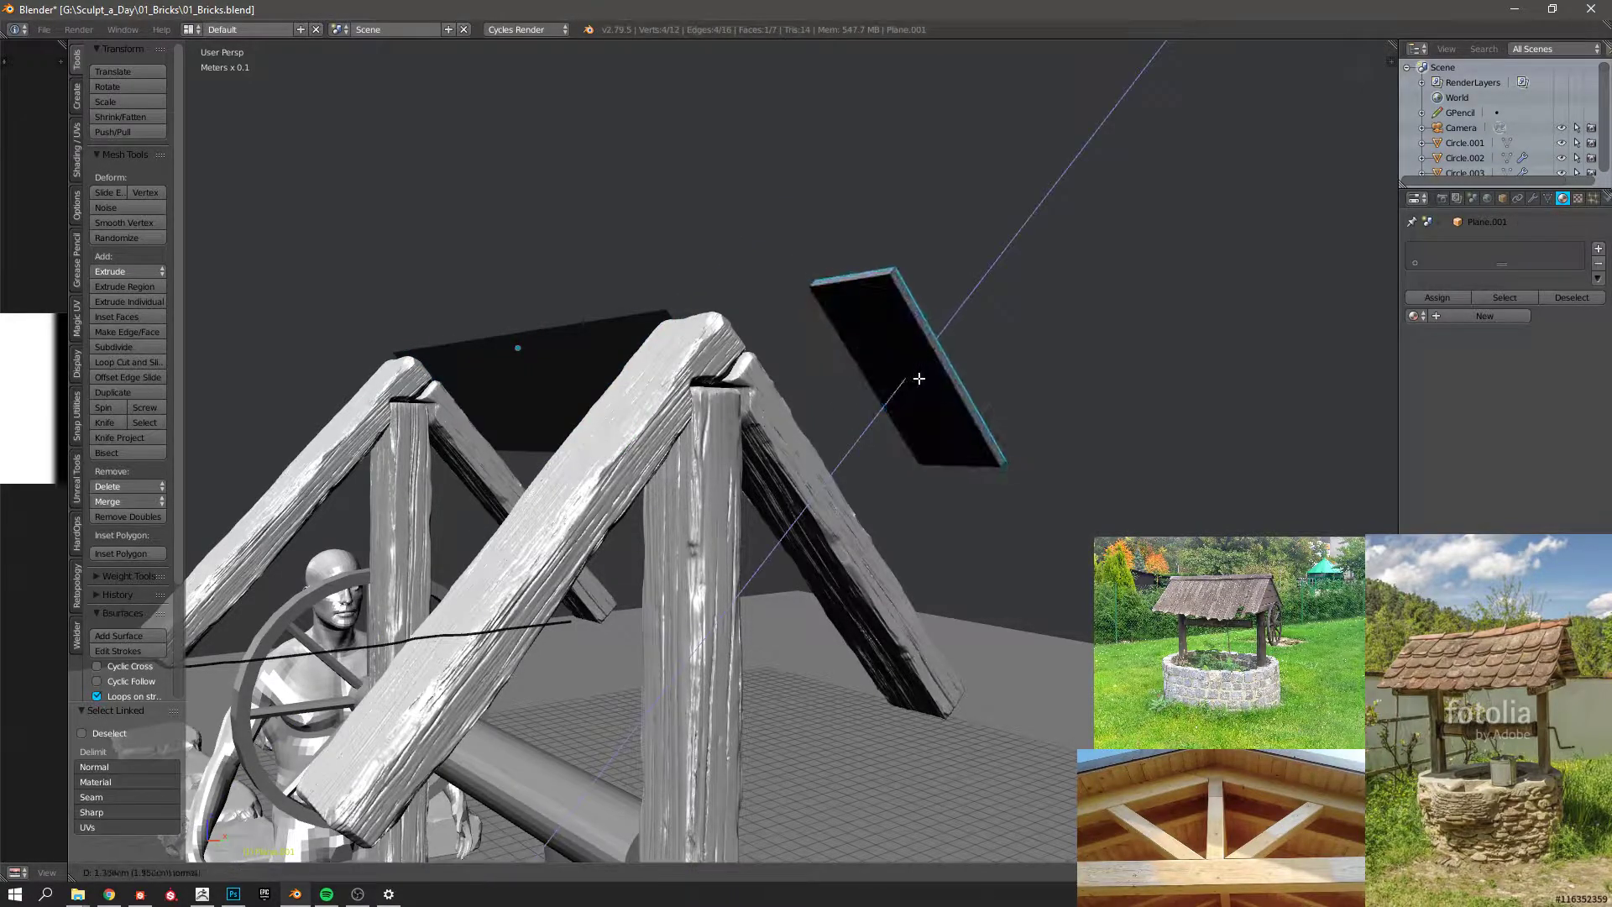
pyautogui.click(907, 304)
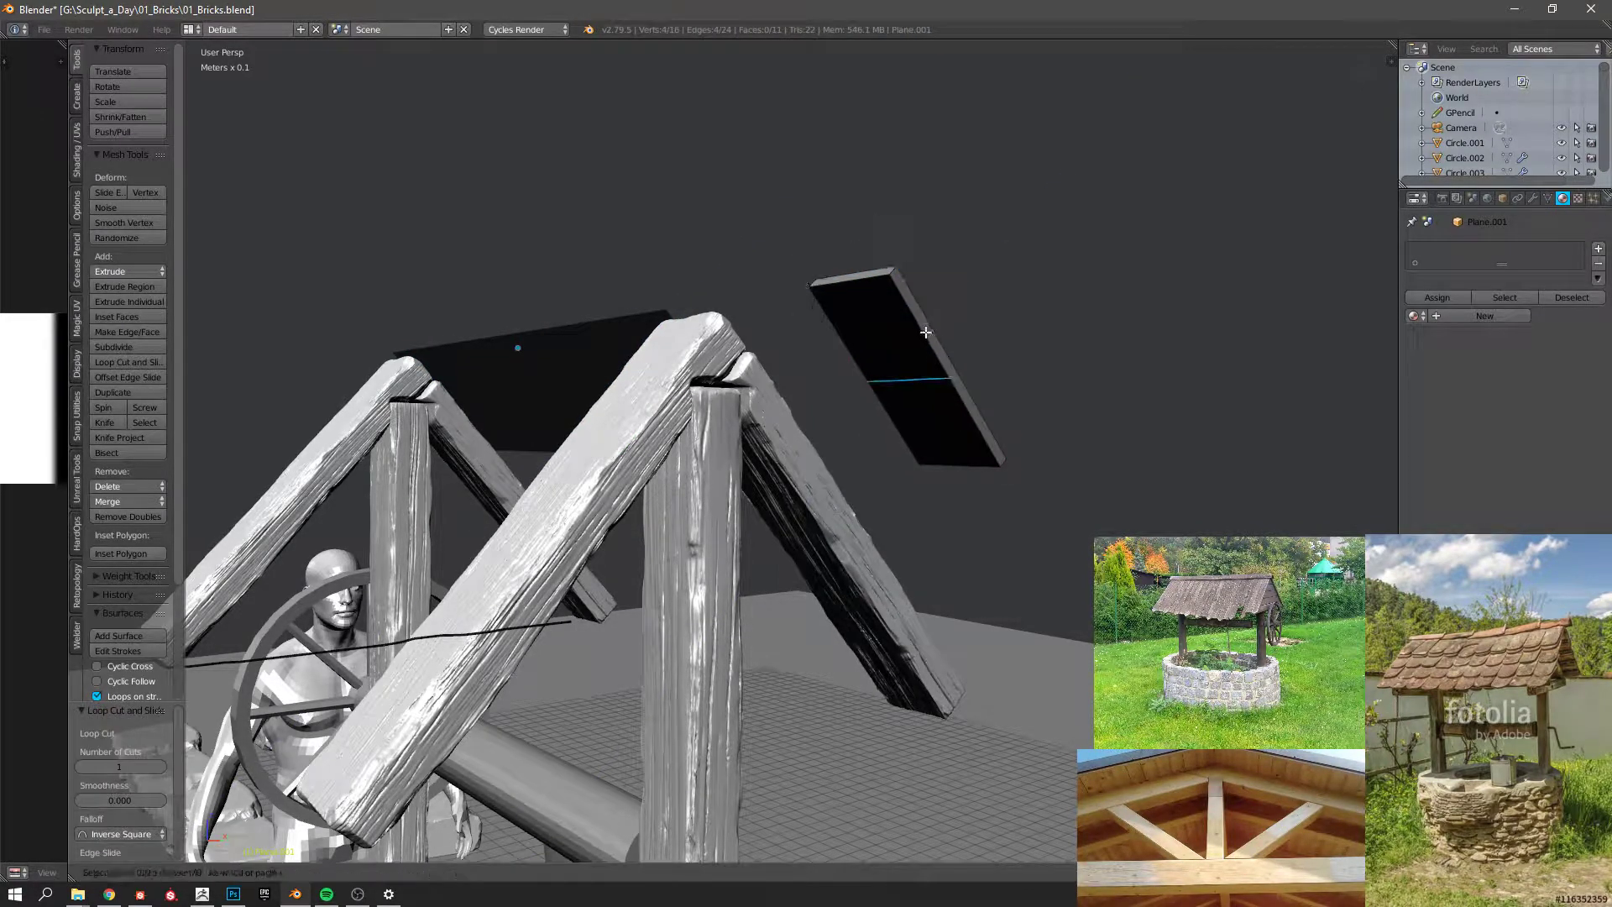
pyautogui.click(905, 300)
pyautogui.press('e')
pyautogui.click(897, 320)
pyautogui.moveTo(897, 321); pyautogui.dragTo(752, 421, button='middle')
pyautogui.press('a')
pyautogui.press('a')
# Switch to Chrome to check how the tiles rest on the photographed roof, and return to Blender.
pyautogui.hotkey('alt', 'Tab')
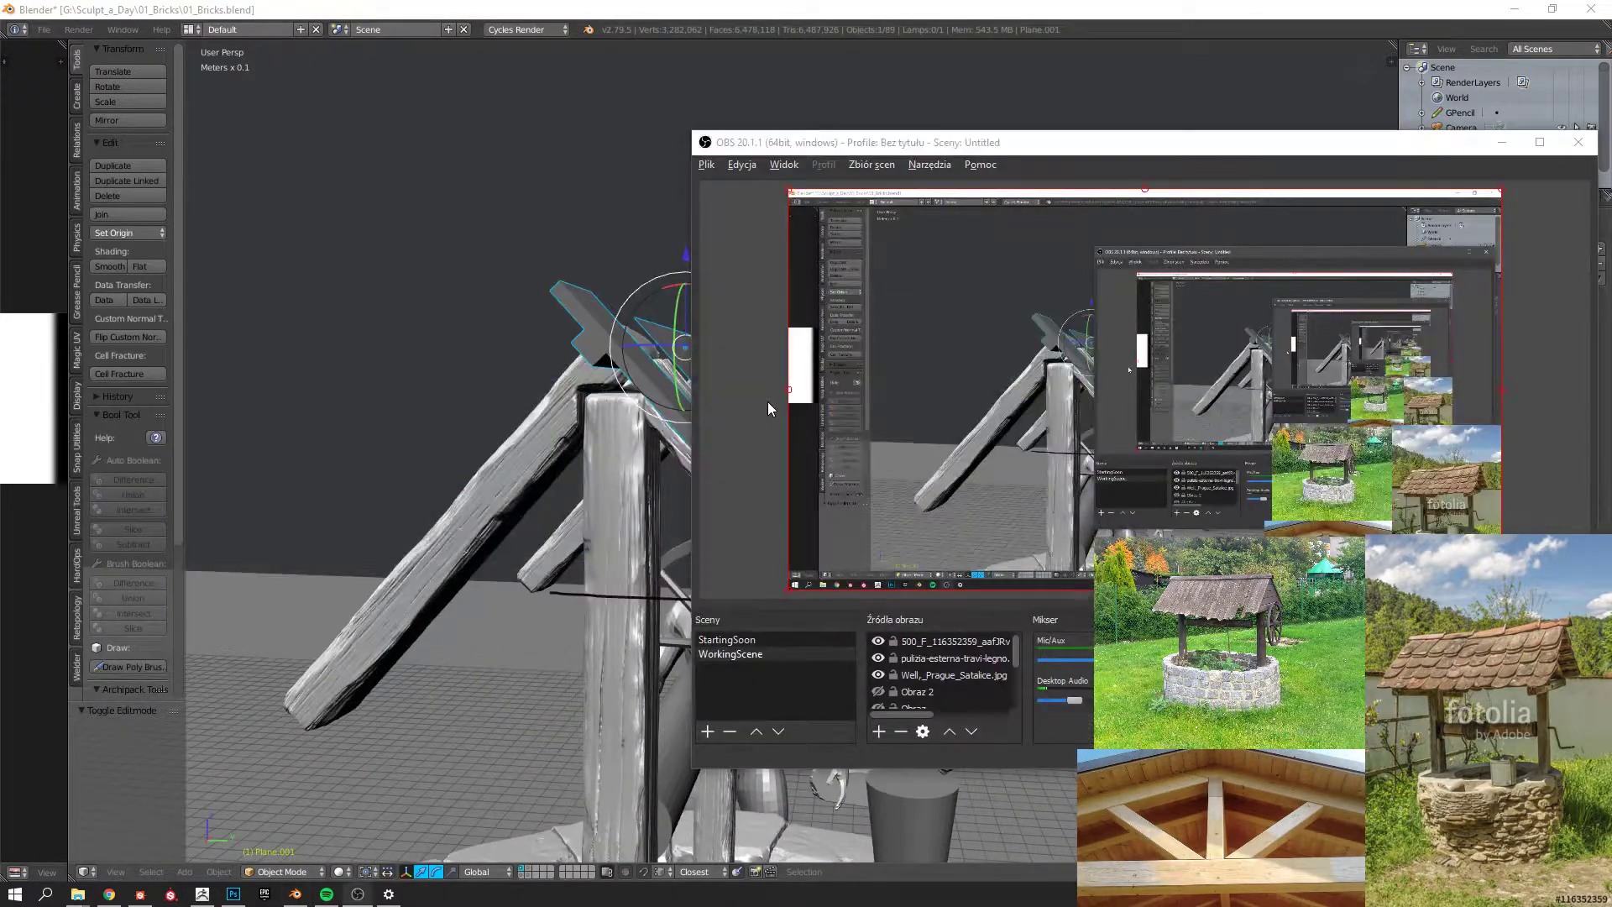
pyautogui.hotkey('alt', 'Tab')
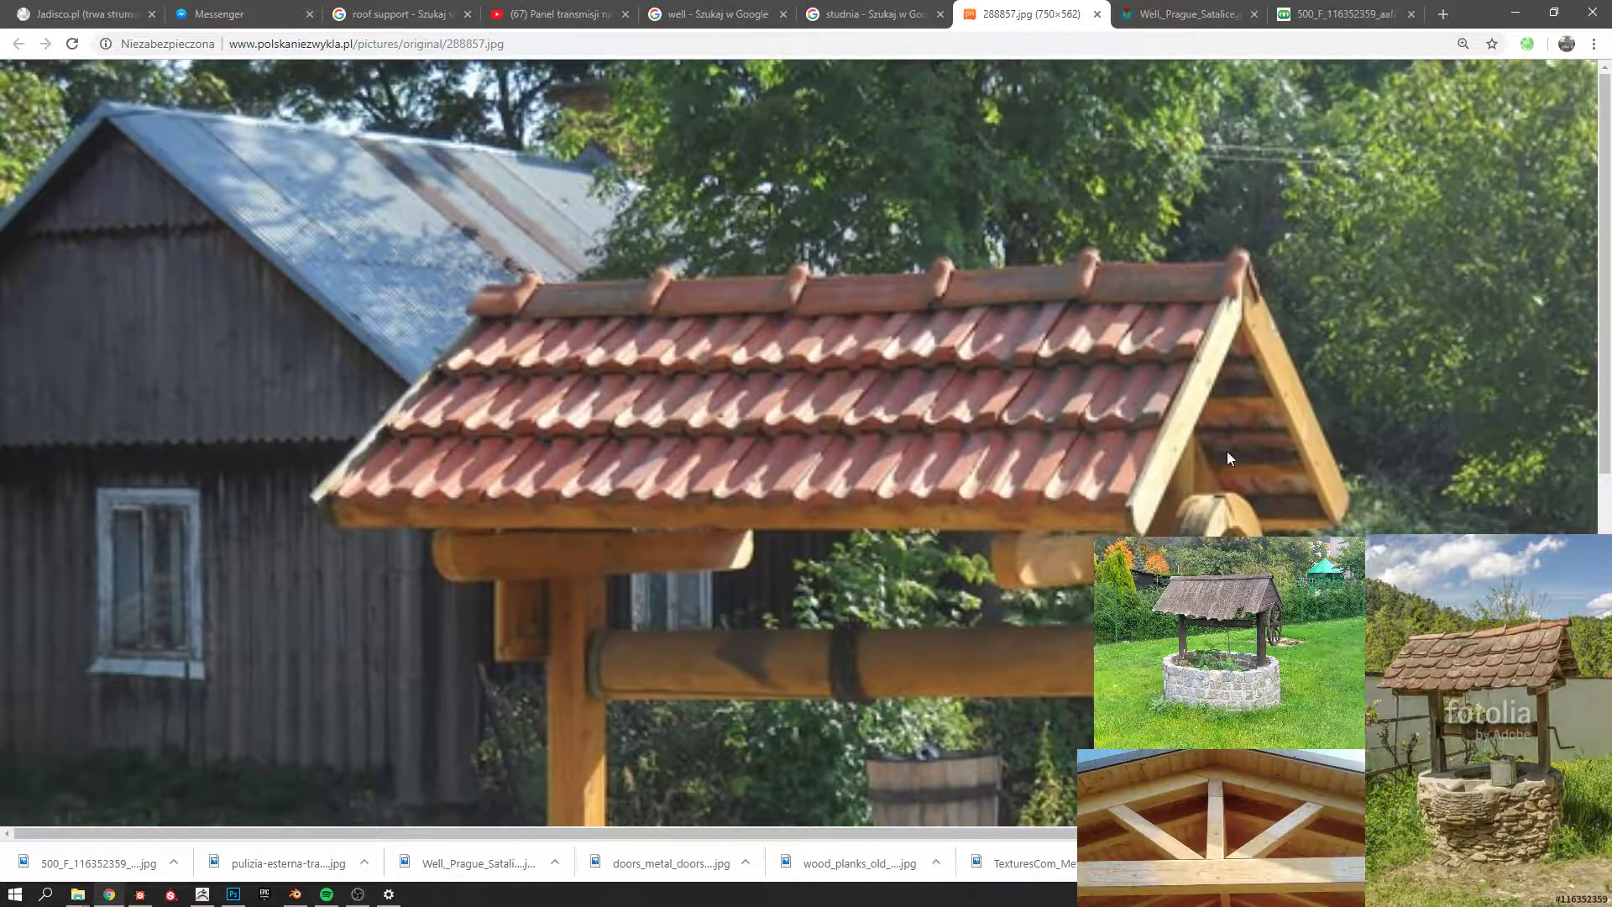
pyautogui.hotkey('alt', 'Tab')
pyautogui.hotkey('alt', 'Tab')
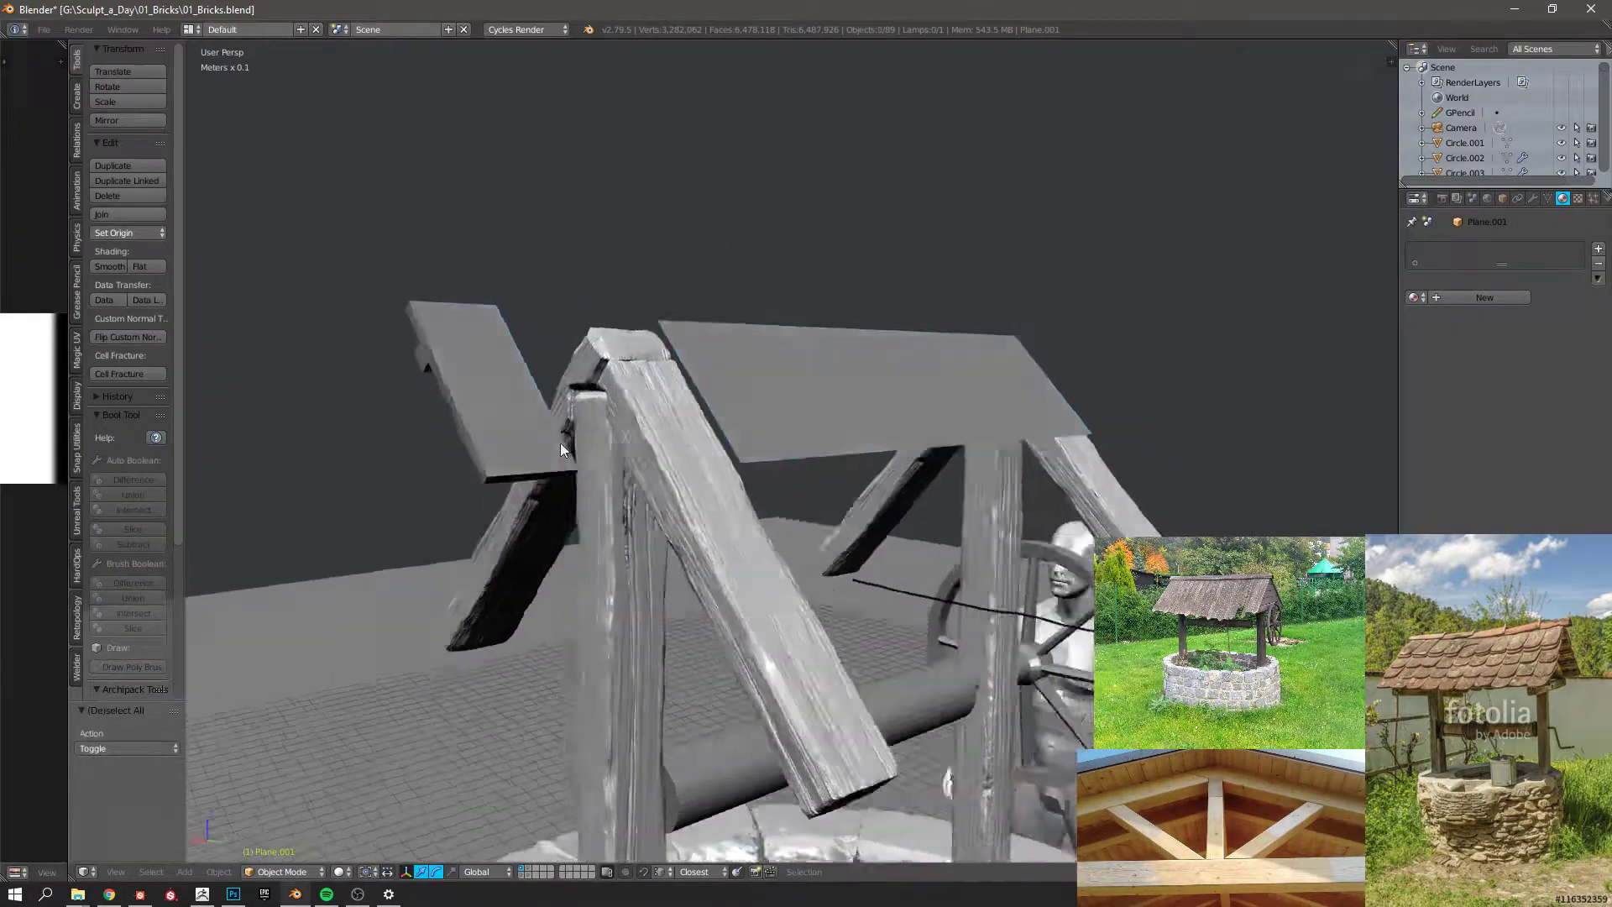
# Duplicate the sculpted wooden post nearest the view and move the copy straight up to roof height.
pyautogui.scroll(-3, 570, 418)
pyautogui.rightClick(570, 418)
pyautogui.moveTo(732, 401); pyautogui.dragTo(710, 366, button='middle')
pyautogui.scroll(2, 717, 536)
pyautogui.rightClick(718, 519)
pyautogui.hotkey('shift', 'd')
pyautogui.press('z')
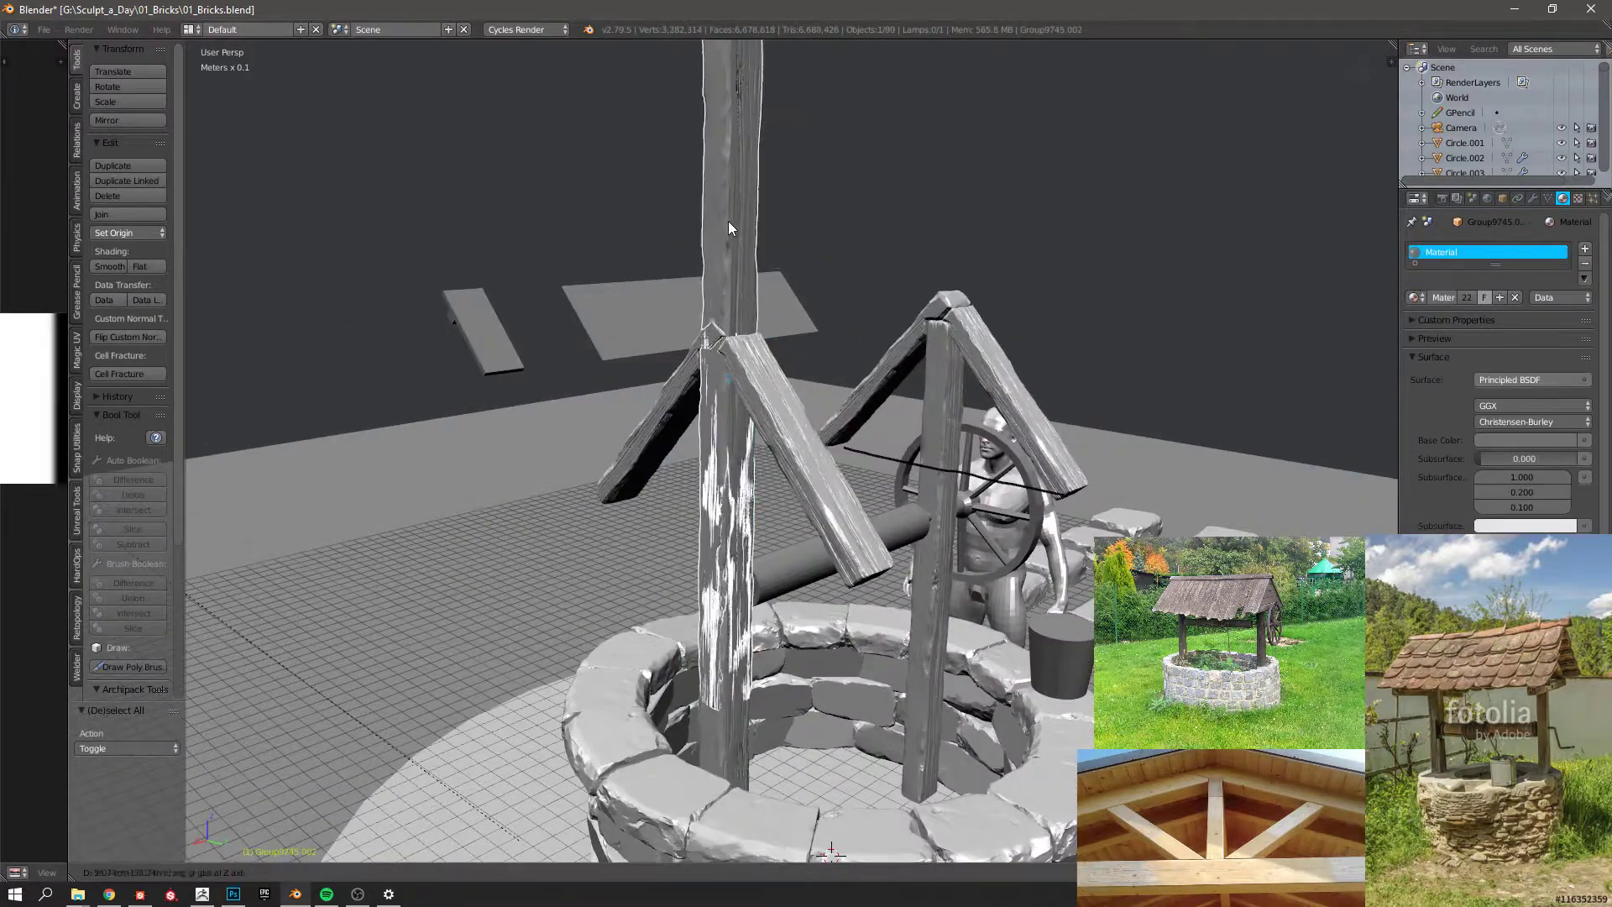
pyautogui.click(728, 226)
# Try to rotate the duplicated post about the Y axis to lay it horizontal.
pyautogui.press('r')
pyautogui.press('y')
pyautogui.click(821, 263)
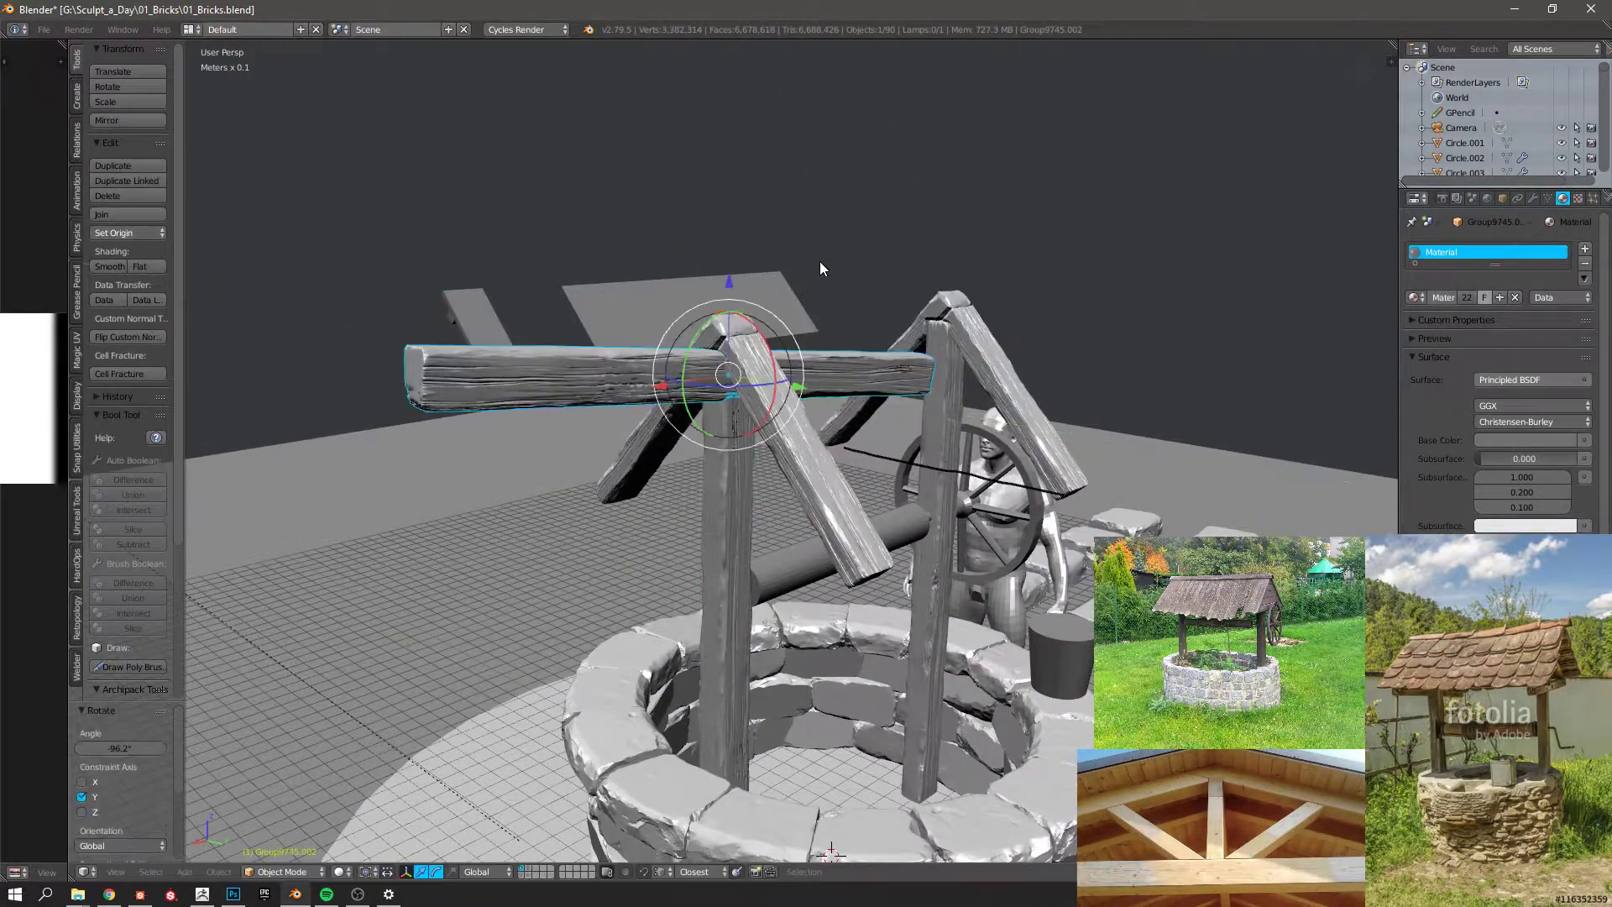
# Rotate the duplicated post 90° in front view and move it along X to span the two rafter pairs.
pyautogui.press('KP_1')
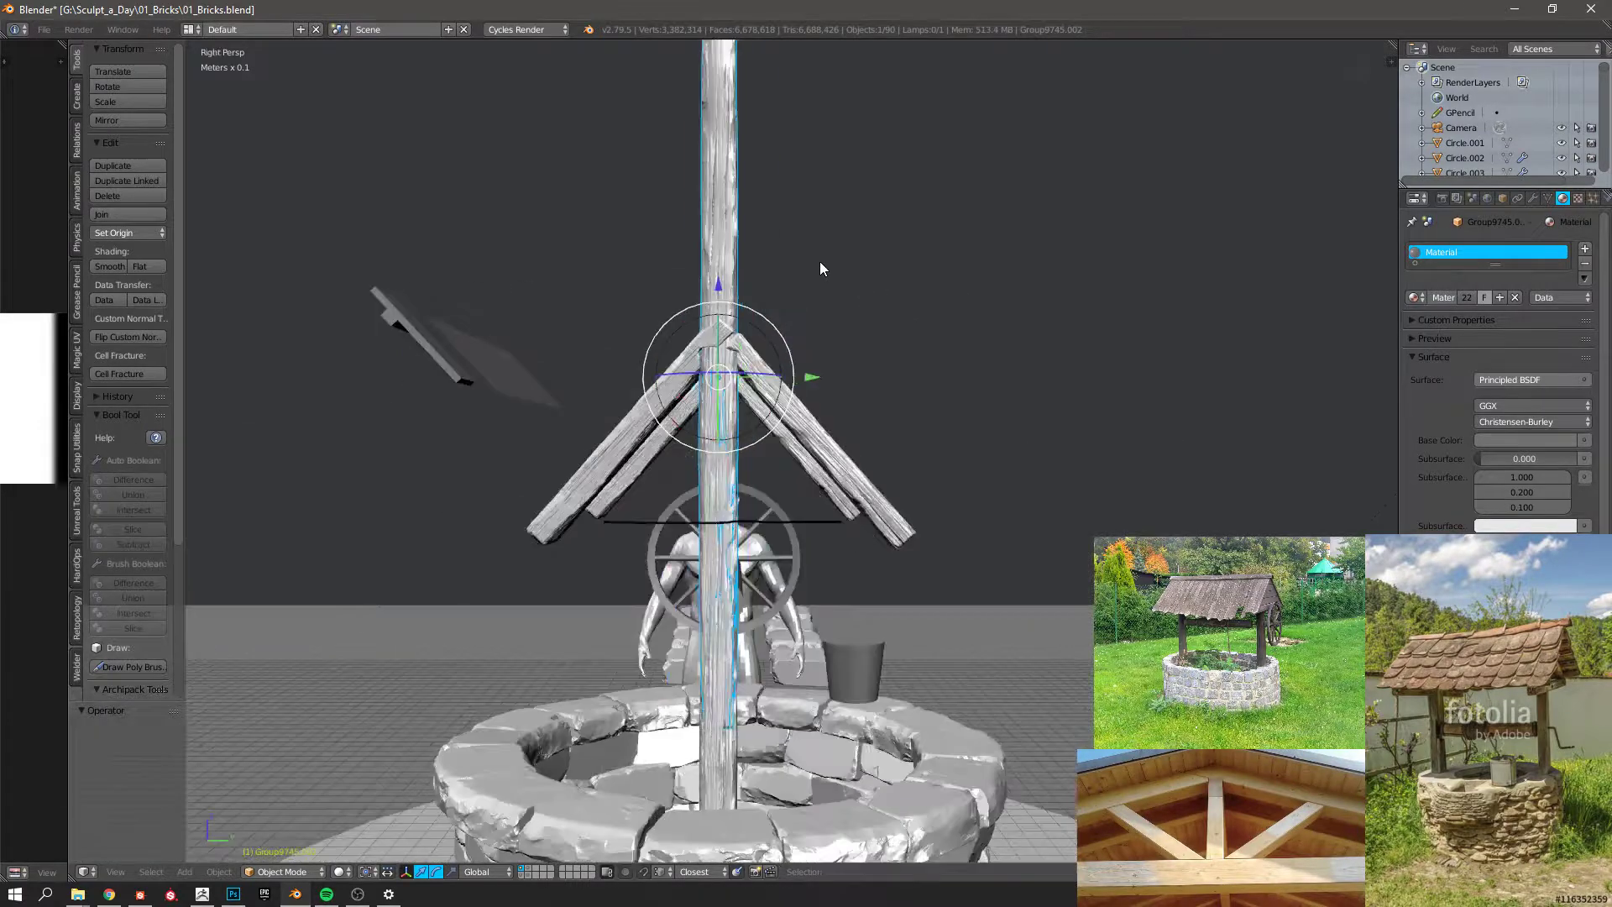
pyautogui.scroll(4, 819, 260)
pyautogui.write('r90')
pyautogui.press('Return')
pyautogui.press('g')
pyautogui.press('x')
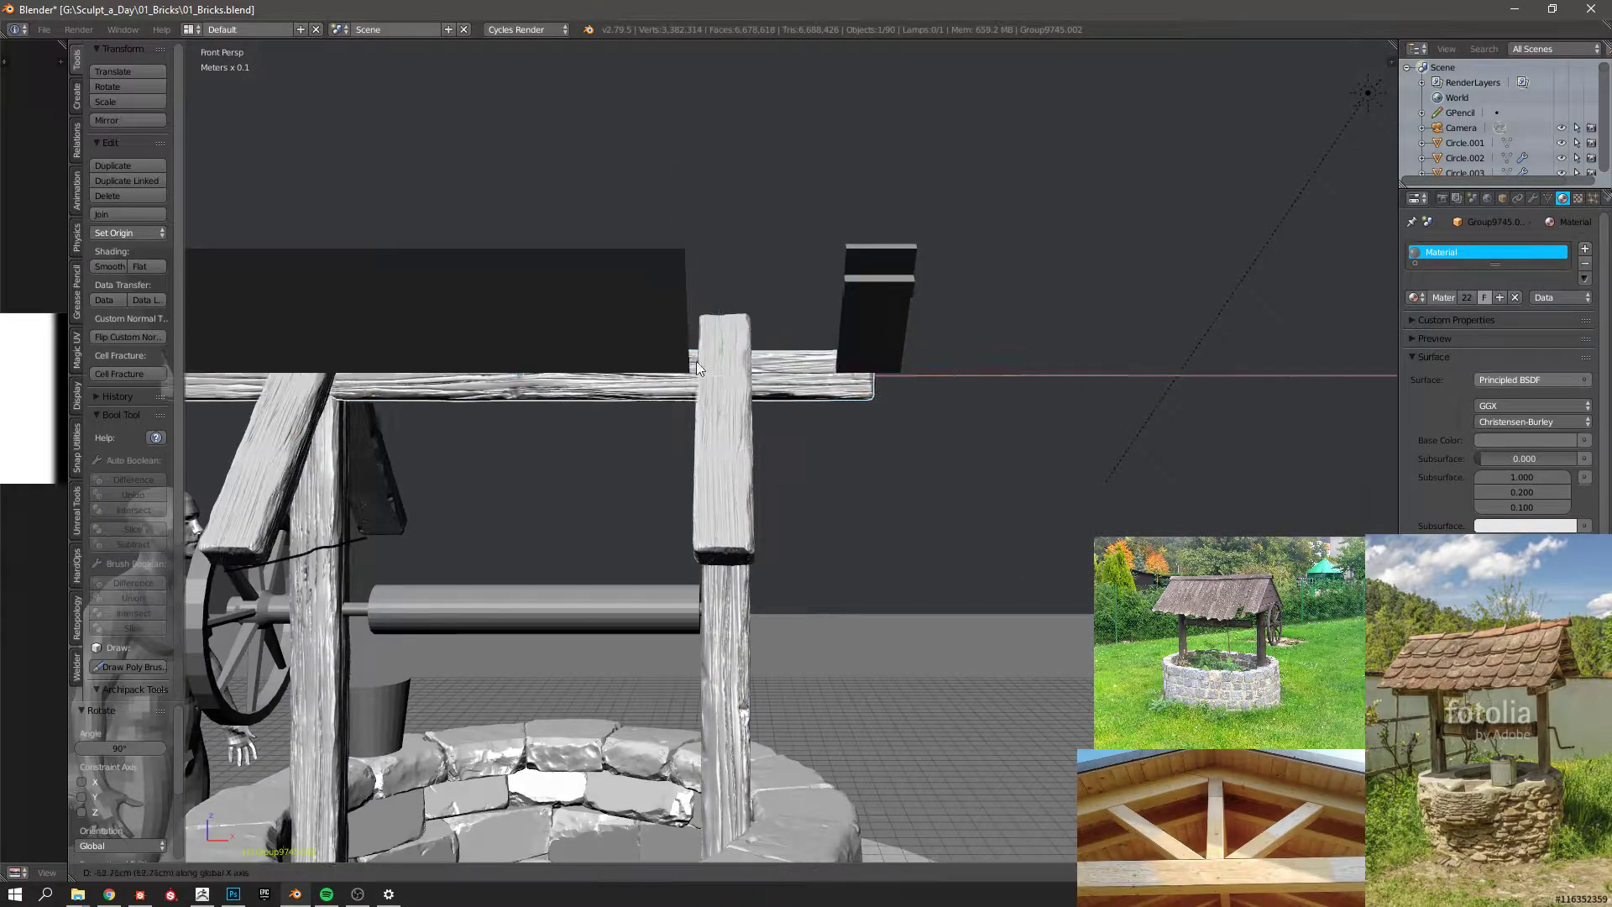
pyautogui.click(697, 361)
# Scale down the horizontal beam, shift it along Y and tilt it 42.1° about X to match the rafter slope.
pyautogui.moveTo(697, 361); pyautogui.dragTo(831, 411, button='middle')
pyautogui.press('s')
pyautogui.press('Escape')
pyautogui.press('g')
pyautogui.press('y')
pyautogui.click(812, 410)
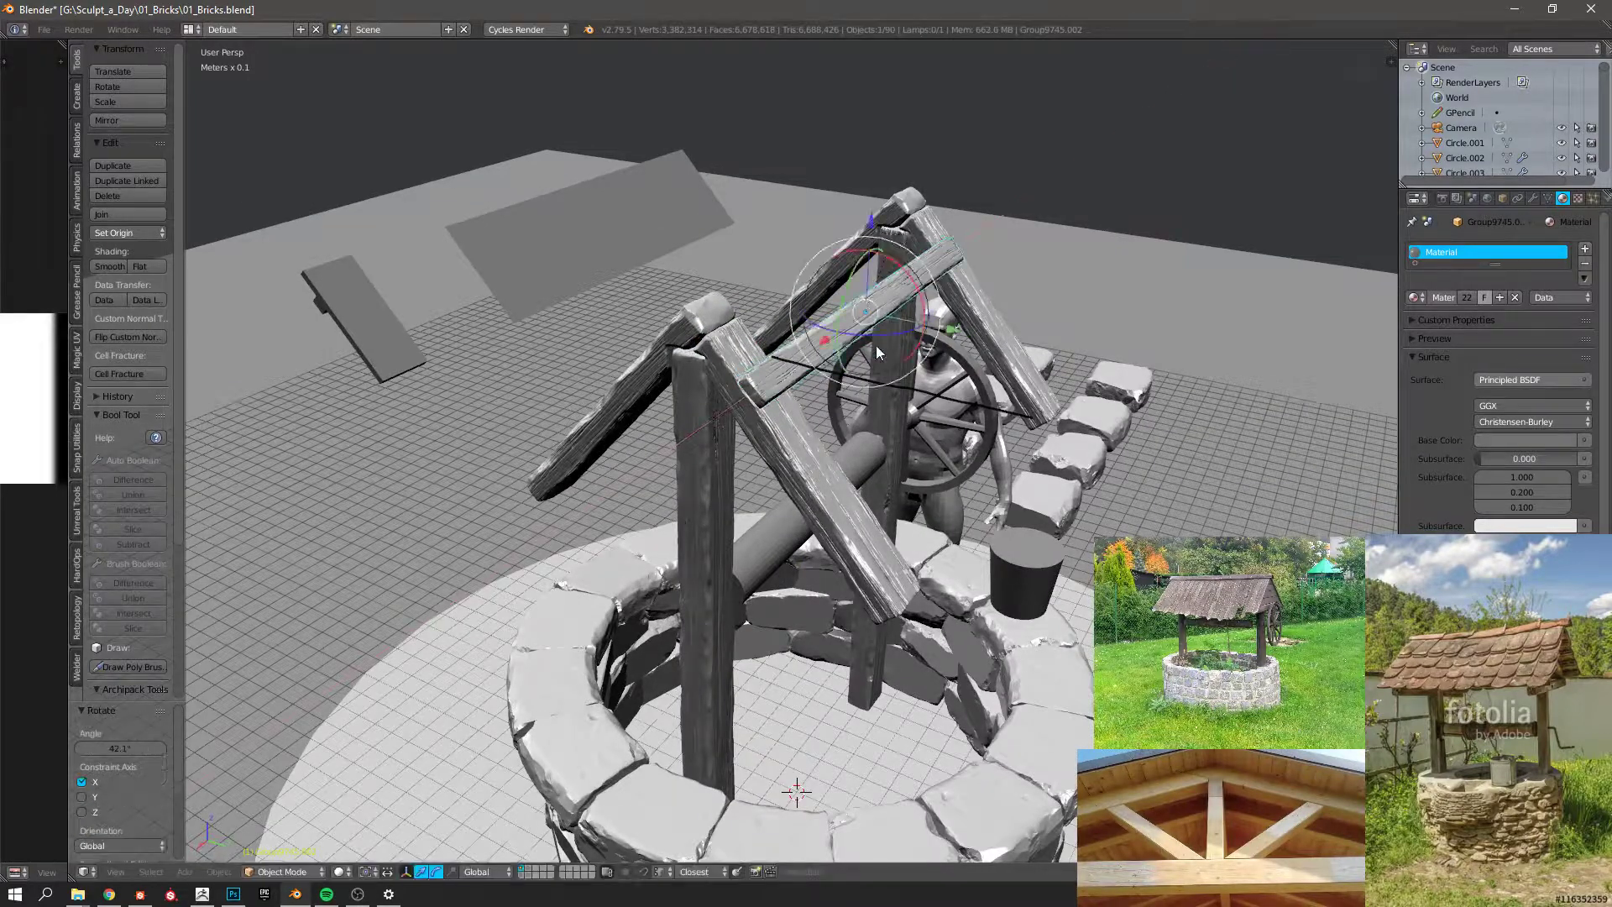
# Adjust the beam's height and Y position so it rests on top of the rafters just below the ridge.
pyautogui.press('g')
pyautogui.press('z')
pyautogui.moveTo(875, 345); pyautogui.dragTo(814, 395, button='middle')
pyautogui.click(915, 290)
pyautogui.press('g')
pyautogui.press('y')
pyautogui.press('z')
pyautogui.click(892, 275)
pyautogui.press('g')
pyautogui.press('y')
pyautogui.click(893, 275)
# Align the beam along X over the rafters and stretch it along X by a factor of 1.159.
pyautogui.press('g')
pyautogui.press('x')
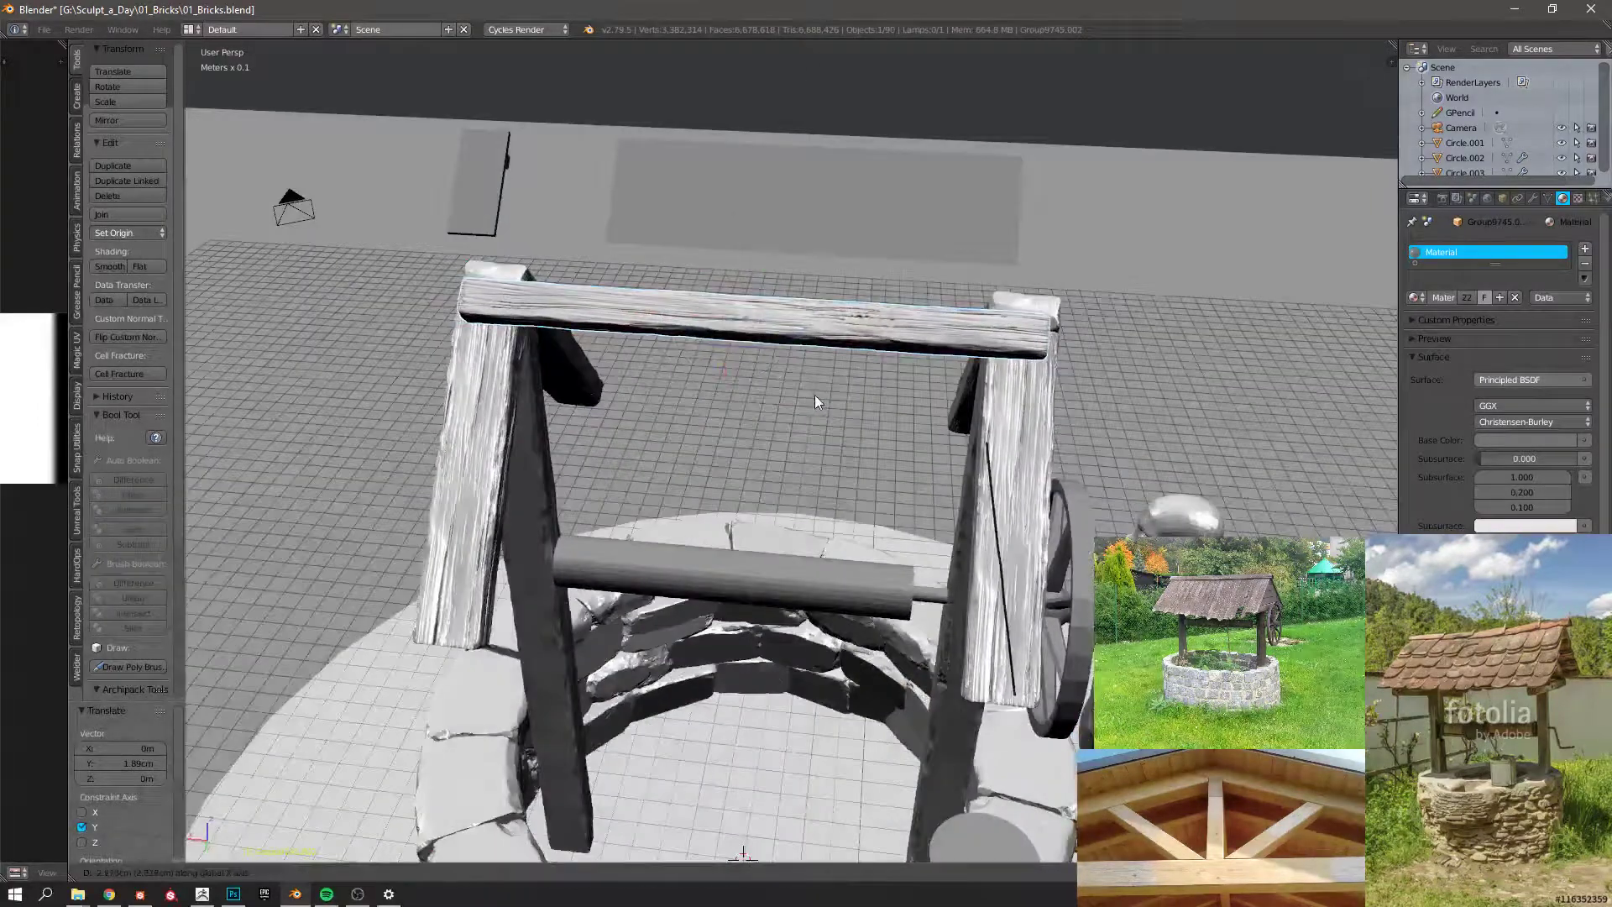
pyautogui.click(829, 406)
pyautogui.press('s')
pyautogui.press('x')
pyautogui.click(1082, 416)
# In the orthographic side view, place three linked duplicates of the batten at regular intervals down the rafter to its lower end.
pyautogui.moveTo(1083, 417); pyautogui.dragTo(1115, 388, button='middle')
pyautogui.press('KP_1')
pyautogui.press('KP_3')
pyautogui.press('KP_5')
pyautogui.scroll(5, 1011, 388)
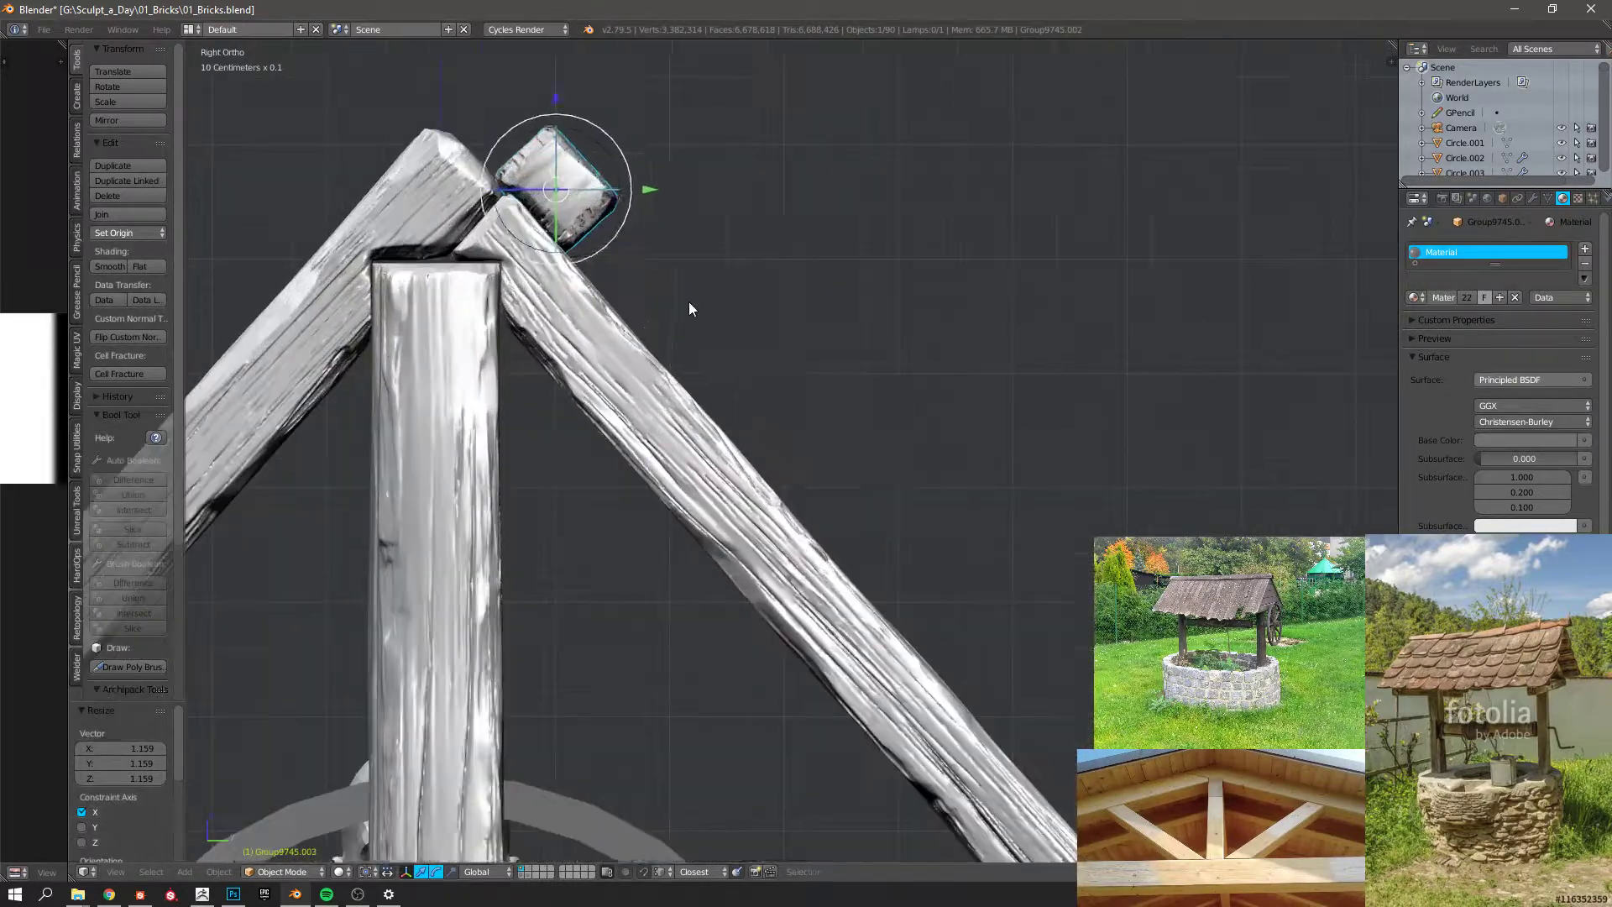
pyautogui.hotkey('shift', 'd')
pyautogui.click(858, 475)
pyautogui.keyDown('shift'); pyautogui.moveTo(858, 475); pyautogui.dragTo(749, 355, button='middle'); pyautogui.keyUp('shift')
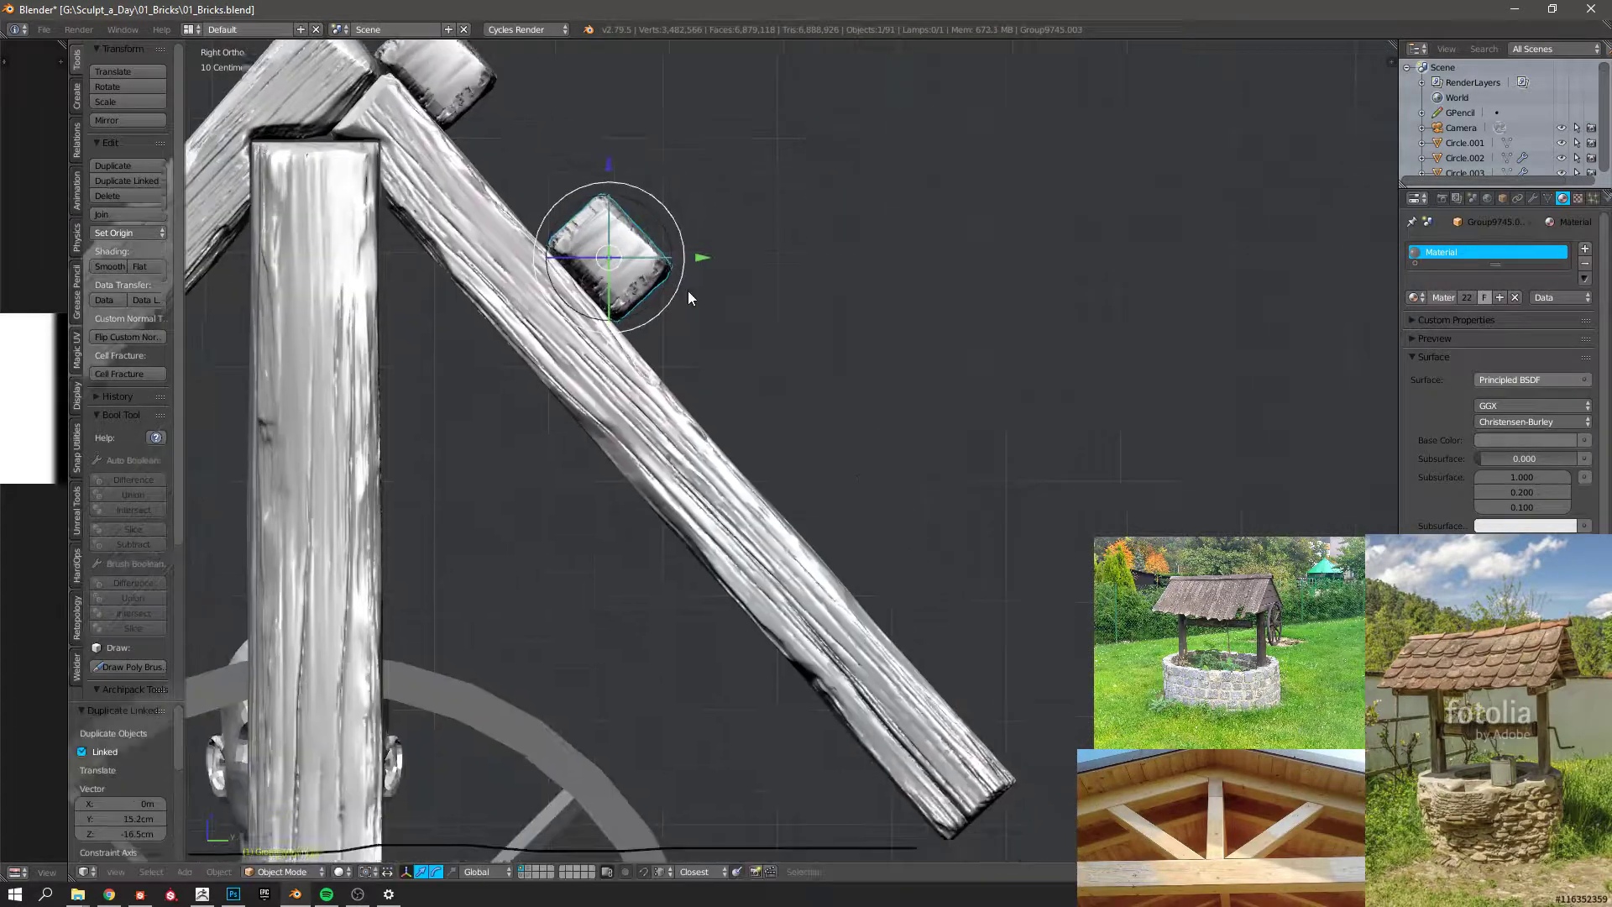
pyautogui.hotkey('alt', 'd')
pyautogui.click(848, 467)
pyautogui.hotkey('alt', 'd')
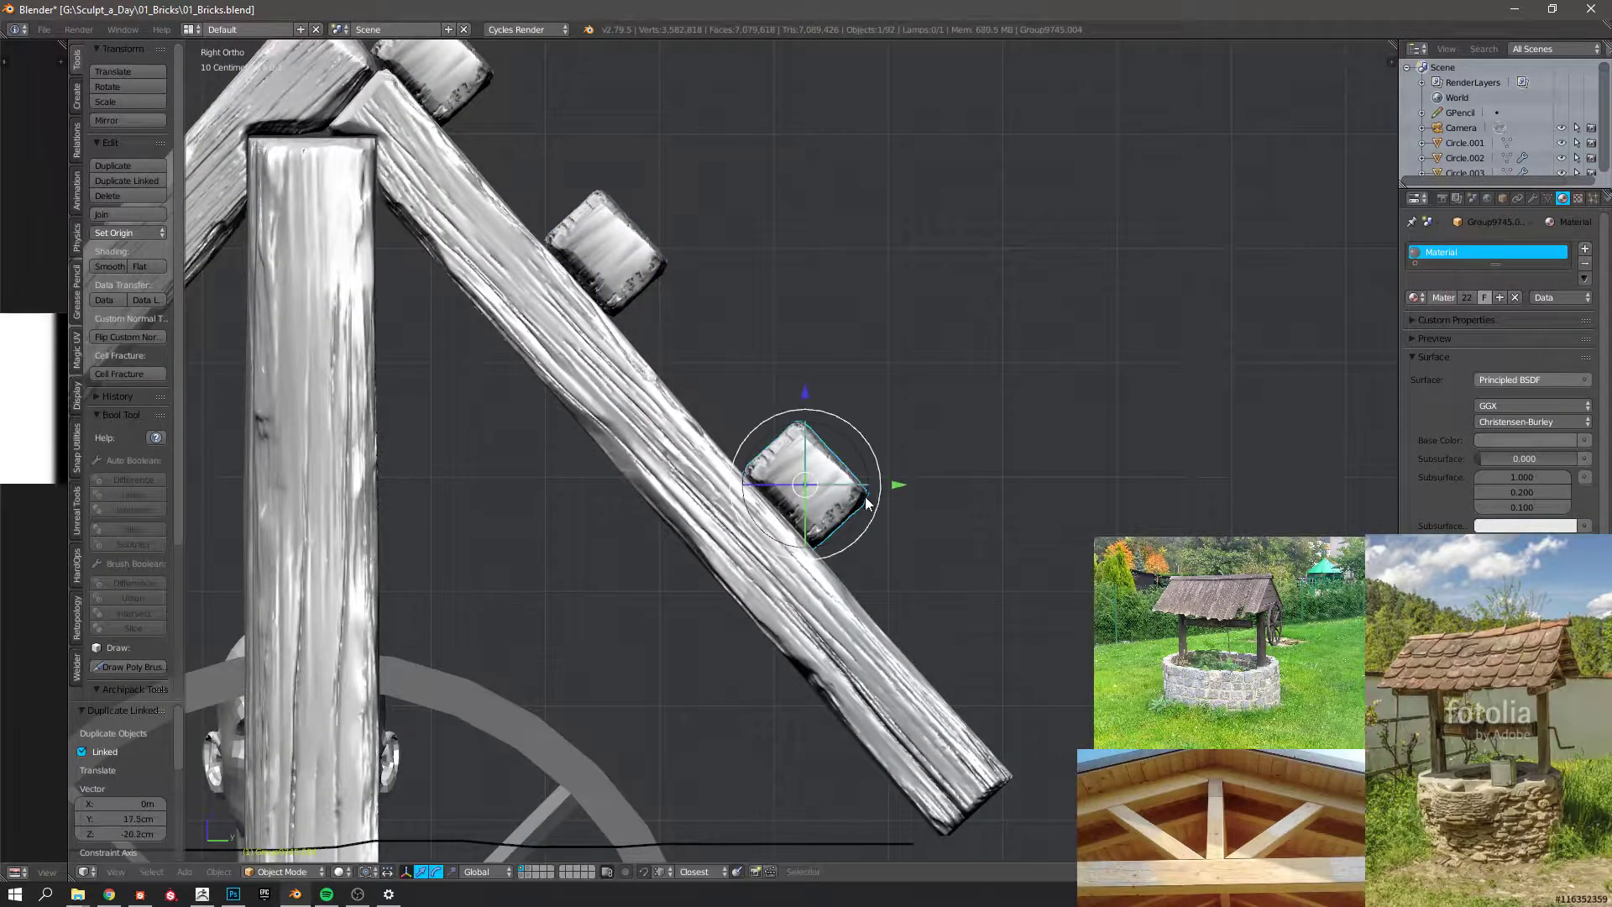
pyautogui.click(998, 709)
pyautogui.scroll(-4, 1041, 689)
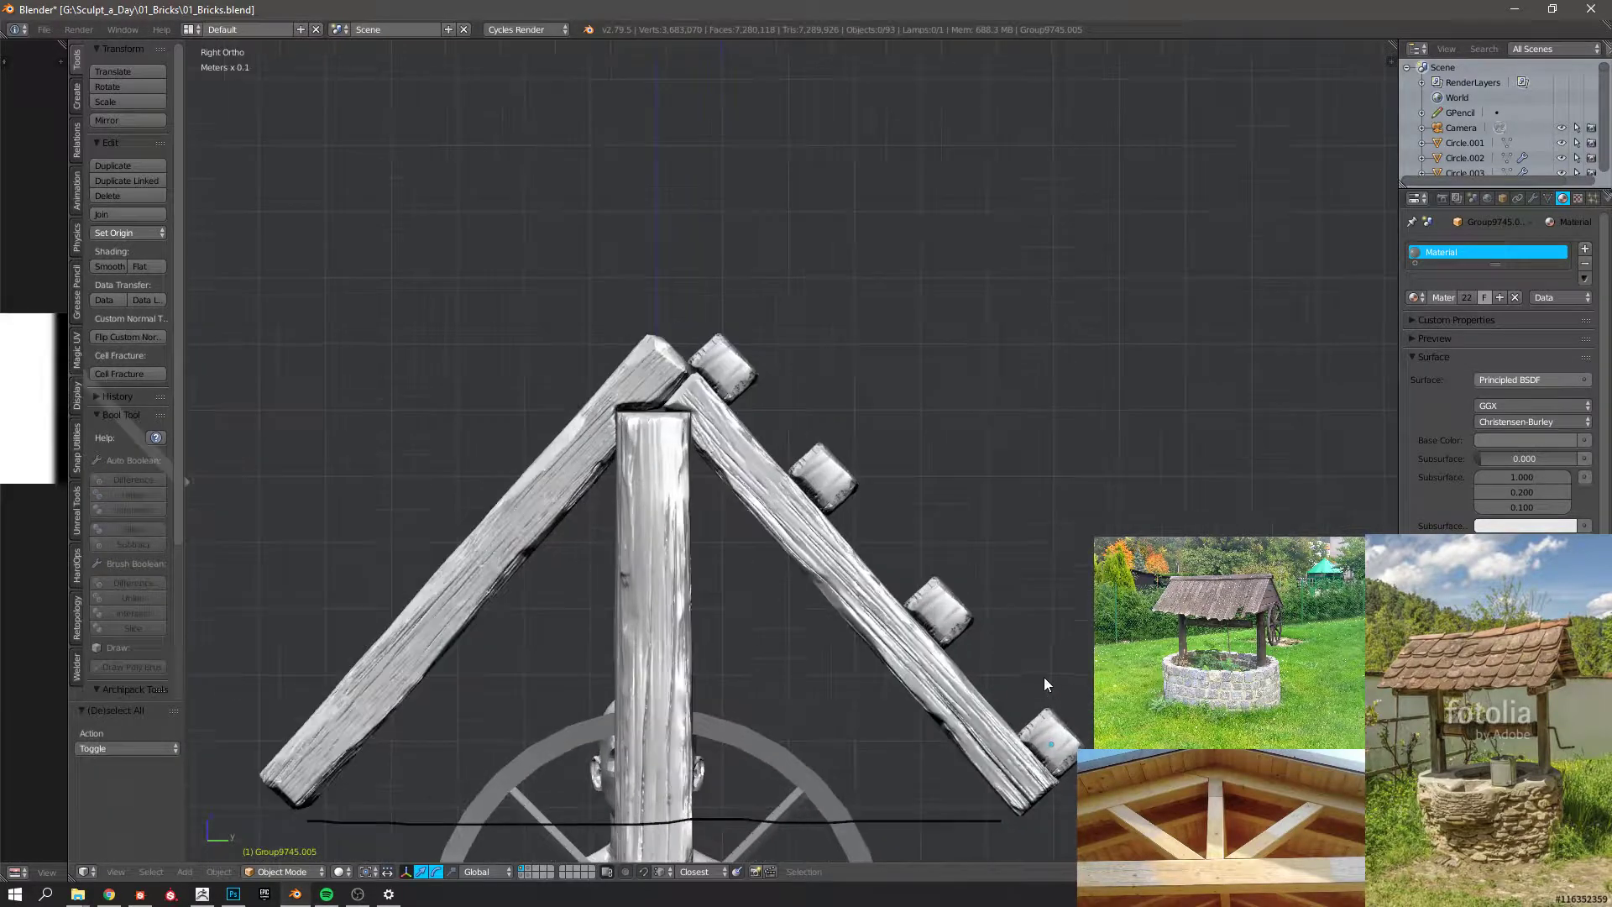
pyautogui.press('a')
# Select all four battens and place linked duplicates of them over the opposite roof slope.
pyautogui.moveTo(1035, 704); pyautogui.dragTo(720, 361, button='middle')
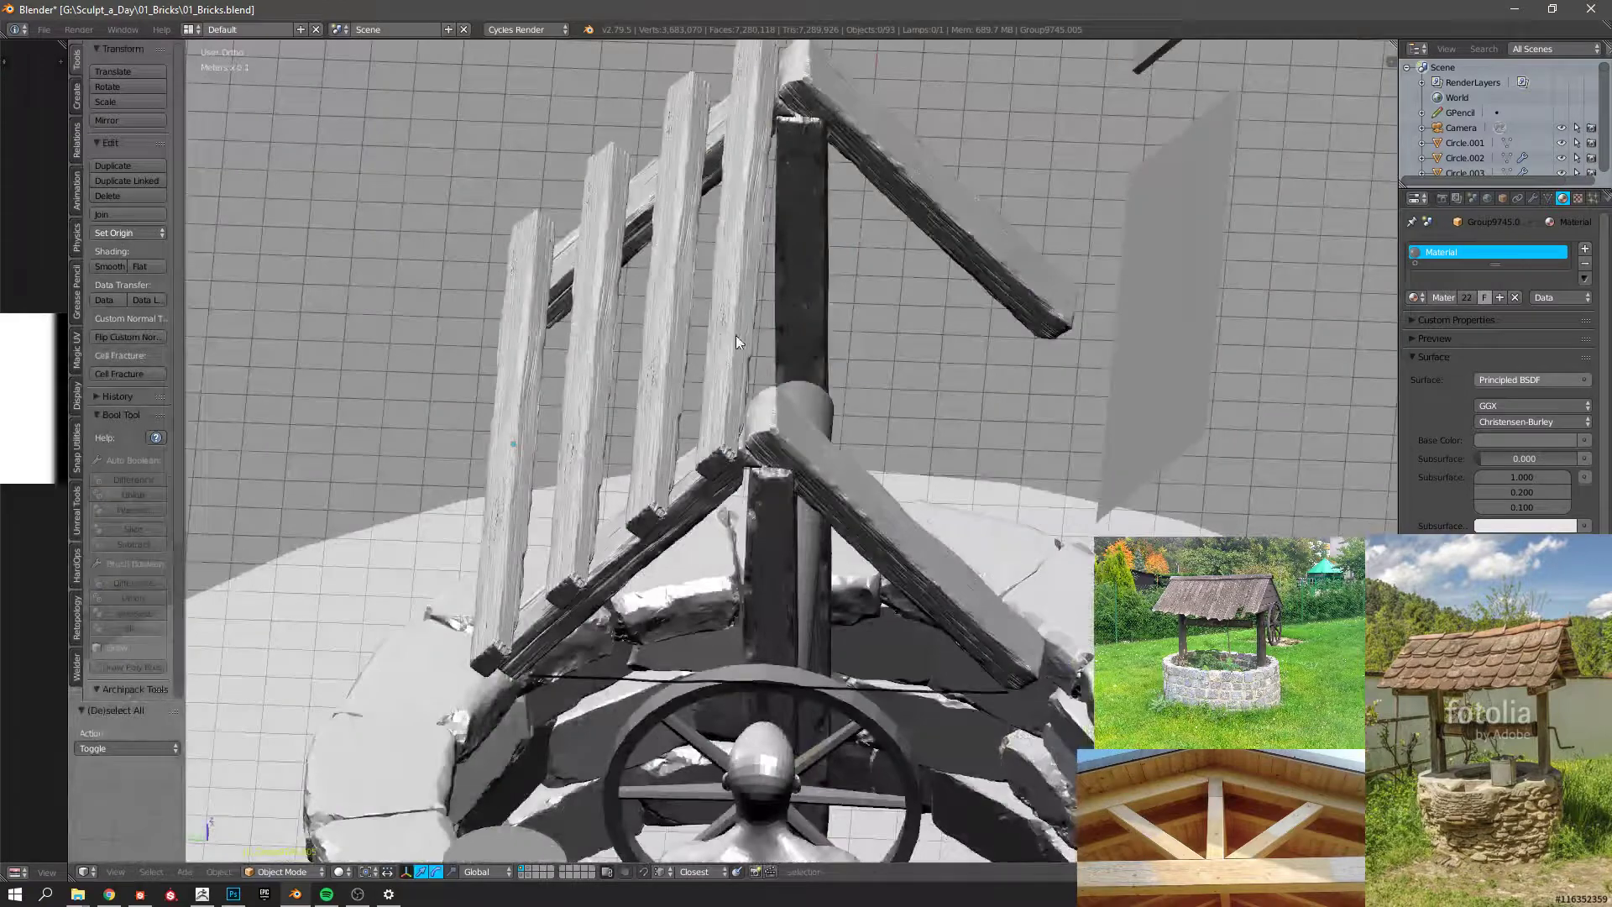
pyautogui.rightClick(736, 341)
pyautogui.rightClick(658, 421)
pyautogui.keyDown('shift'); pyautogui.rightClick(585, 464); pyautogui.keyUp('shift')
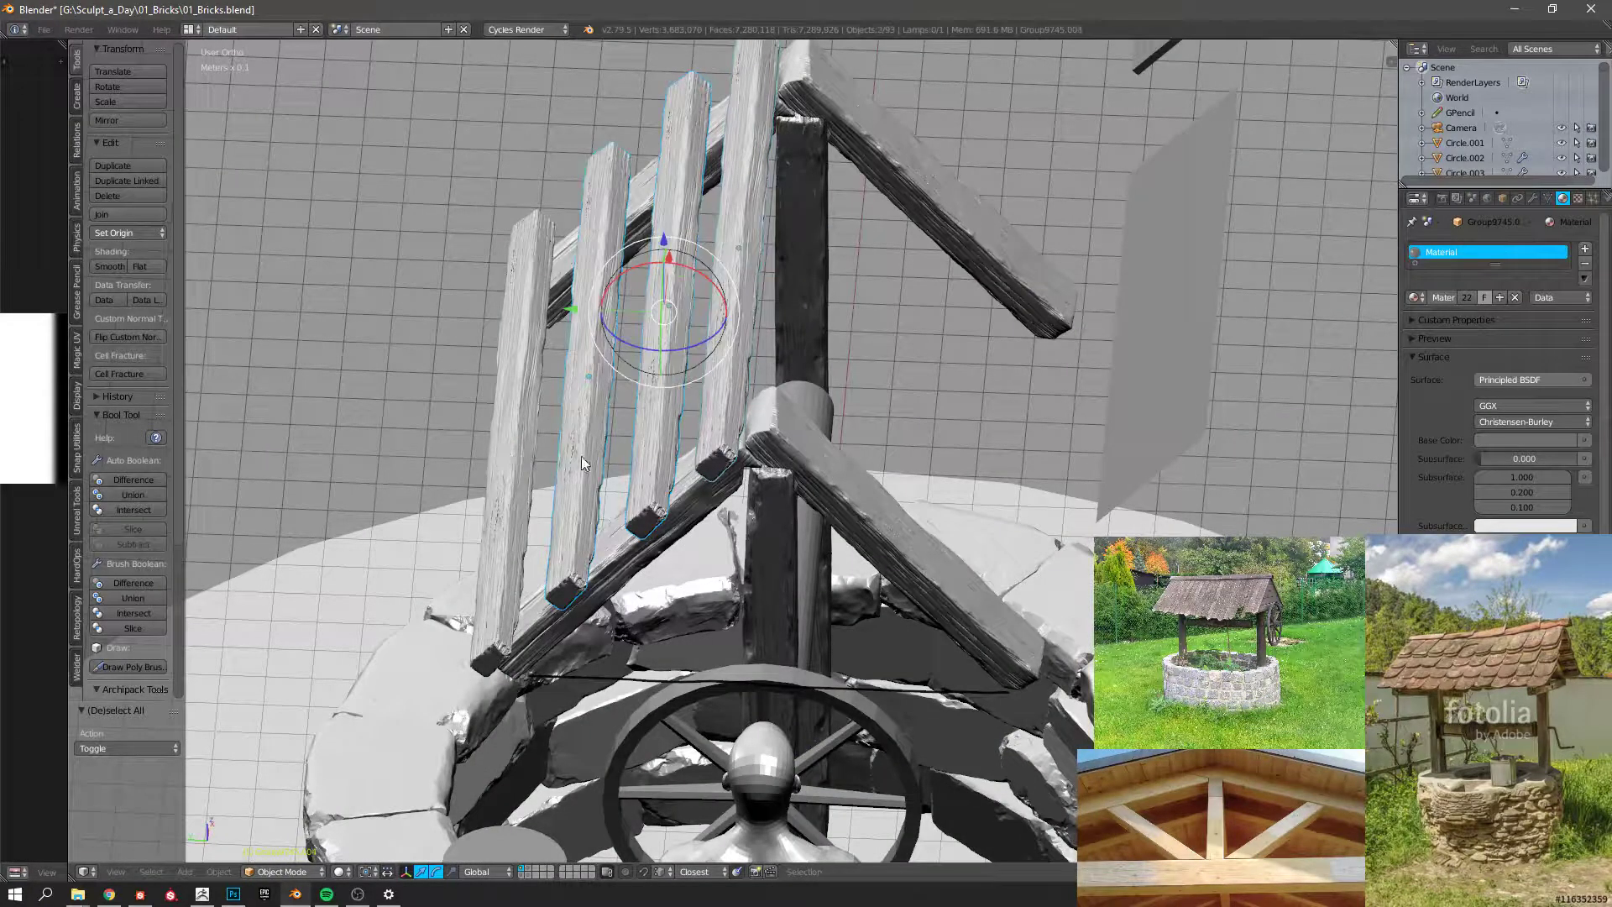
pyautogui.keyDown('shift'); pyautogui.rightClick(504, 470); pyautogui.keyUp('shift')
pyautogui.keyDown('shift'); pyautogui.rightClick(722, 336); pyautogui.keyUp('shift')
pyautogui.hotkey('alt', 'd')
pyautogui.click(945, 467)
# Rotate the duplicated battens 180° in top view and move them along Y onto the opposite rafters.
pyautogui.press('KP_7')
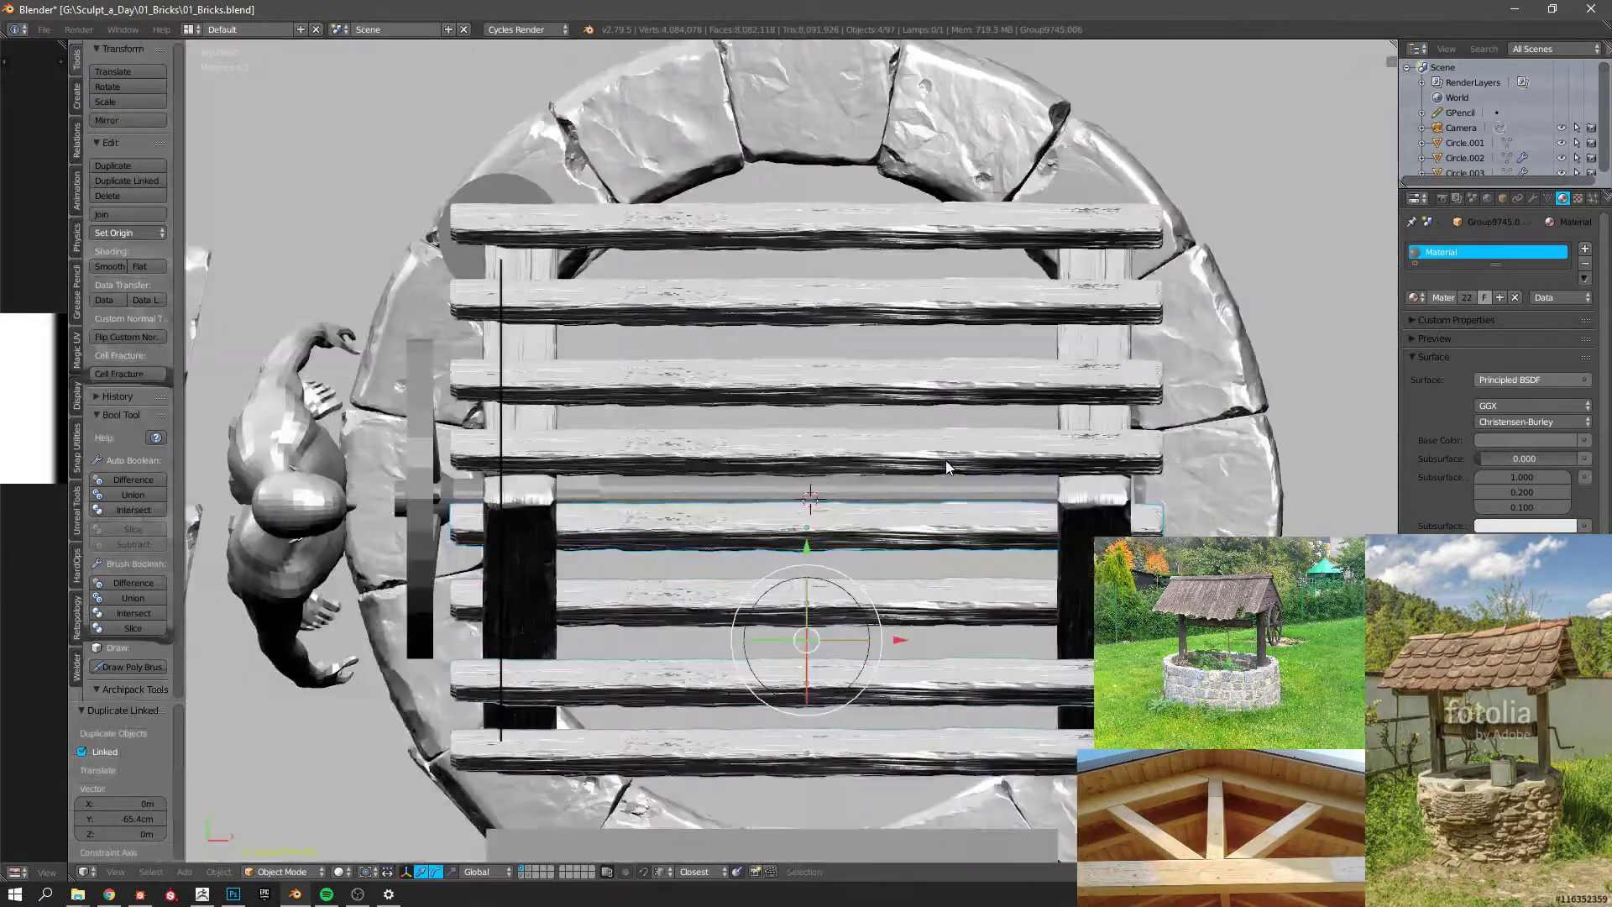
pyautogui.write('r180')
pyautogui.press('Return')
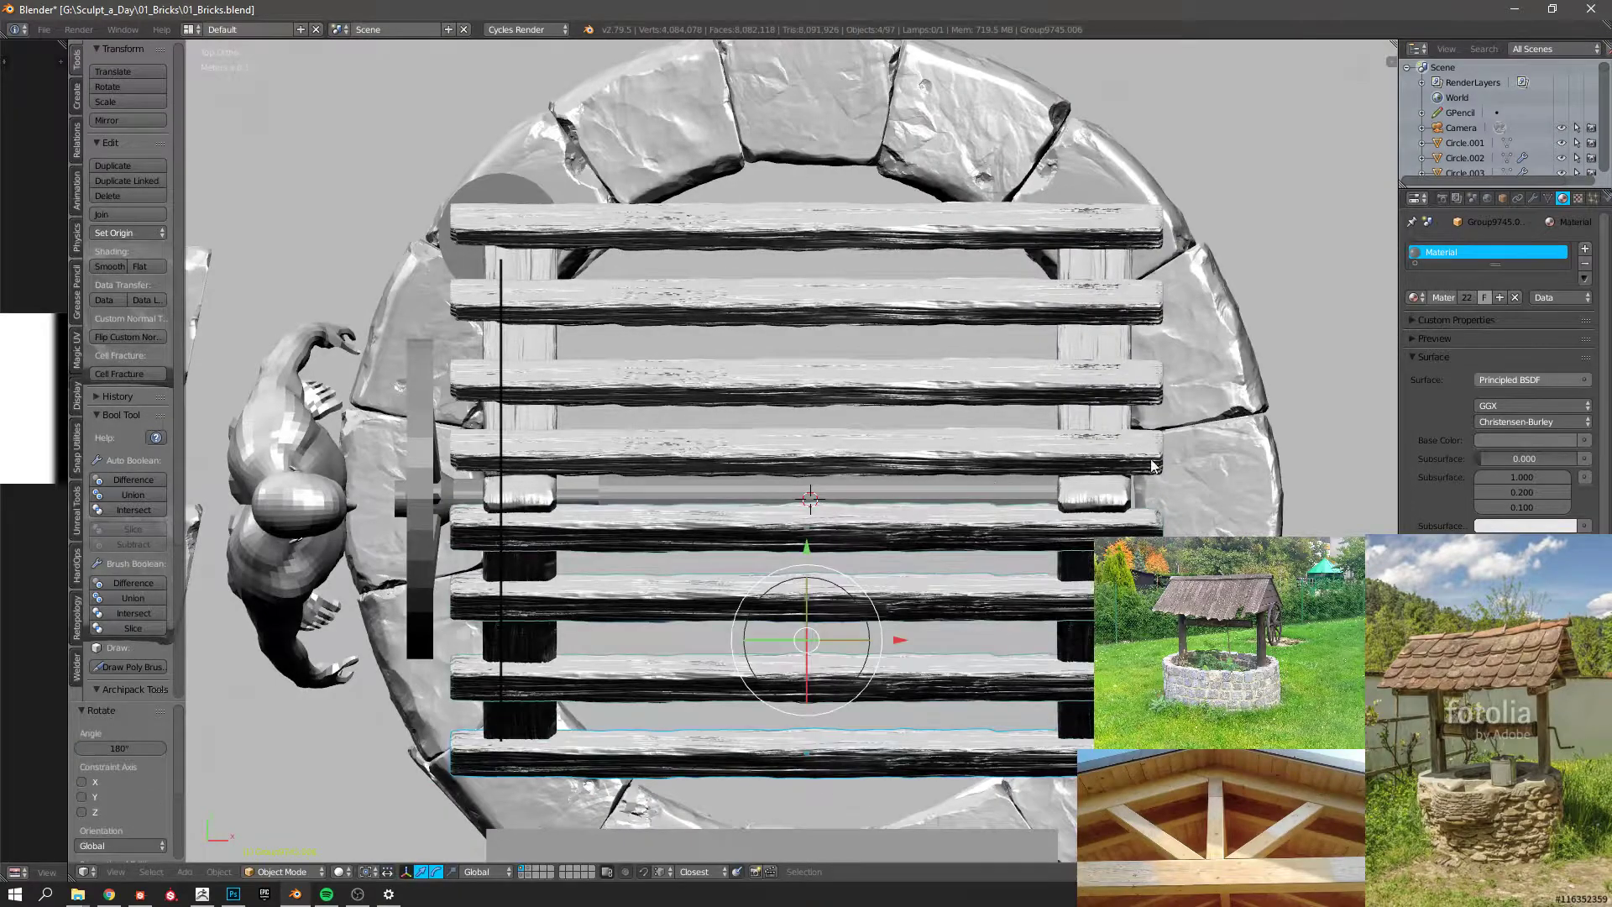
pyautogui.moveTo(1151, 464); pyautogui.dragTo(861, 492, button='middle')
pyautogui.press('g')
pyautogui.press('y')
pyautogui.click(924, 417)
pyautogui.press('a')
# Delete the large leftover face of the roof plane mesh, keeping only the tile piece.
pyautogui.scroll(-3, 952, 391)
pyautogui.scroll(2, 623, 392)
pyautogui.press('KP_5')
pyautogui.scroll(-3, 682, 414)
pyautogui.scroll(3, 679, 451)
pyautogui.scroll(3, 862, 492)
pyautogui.rightClick(546, 370)
pyautogui.press('Tab')
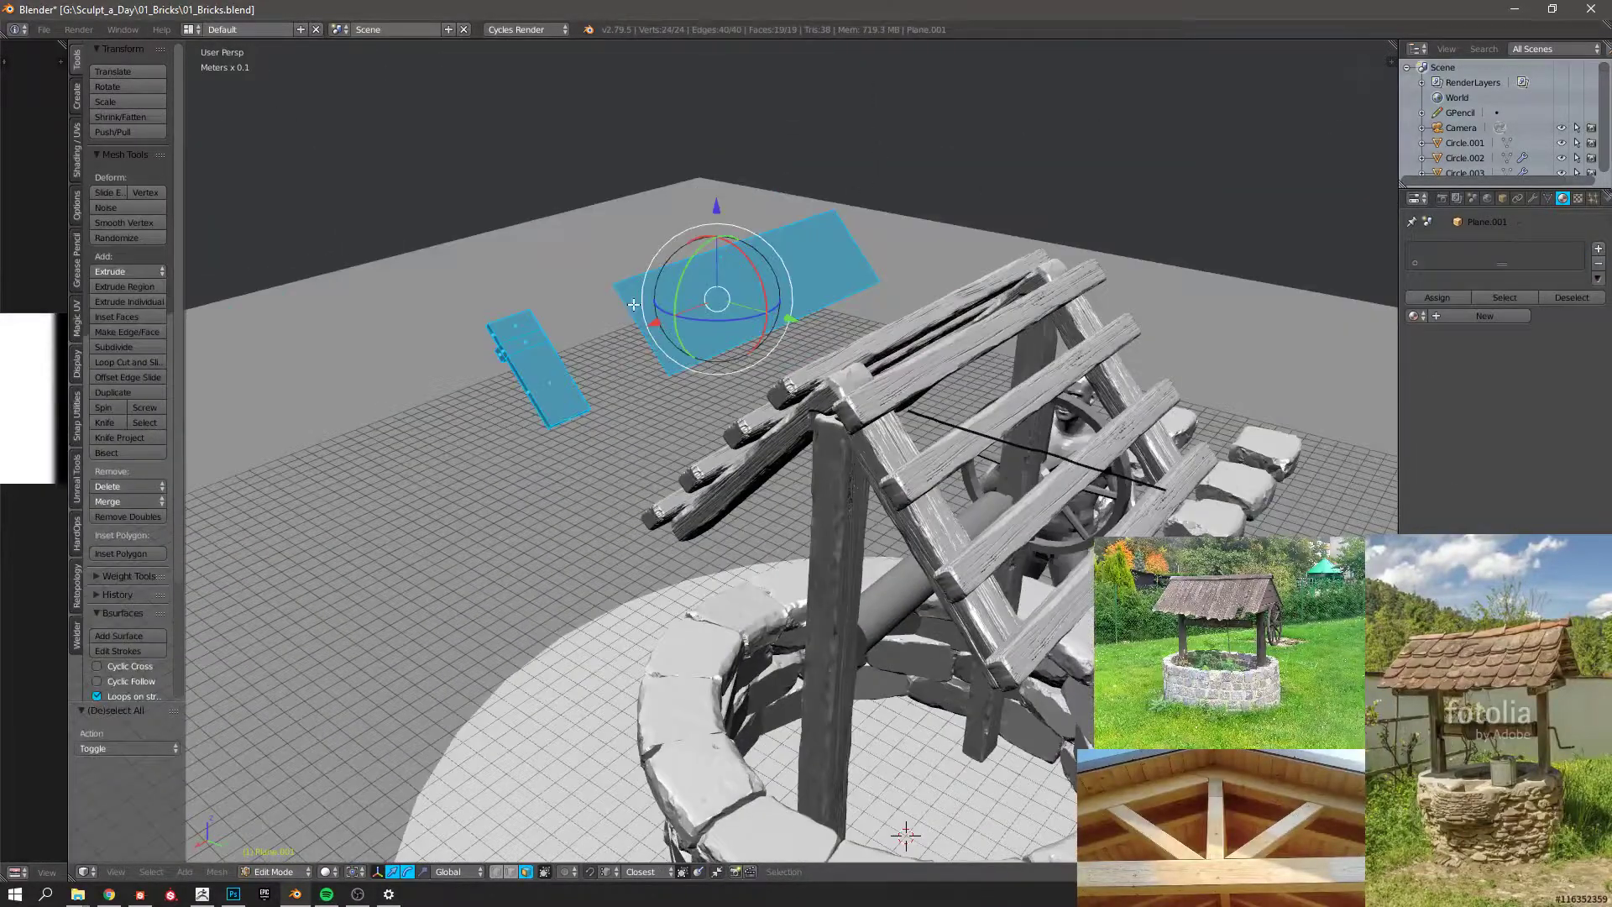
pyautogui.press('a')
pyautogui.rightClick(702, 311)
pyautogui.press('x')
pyautogui.click(702, 310)
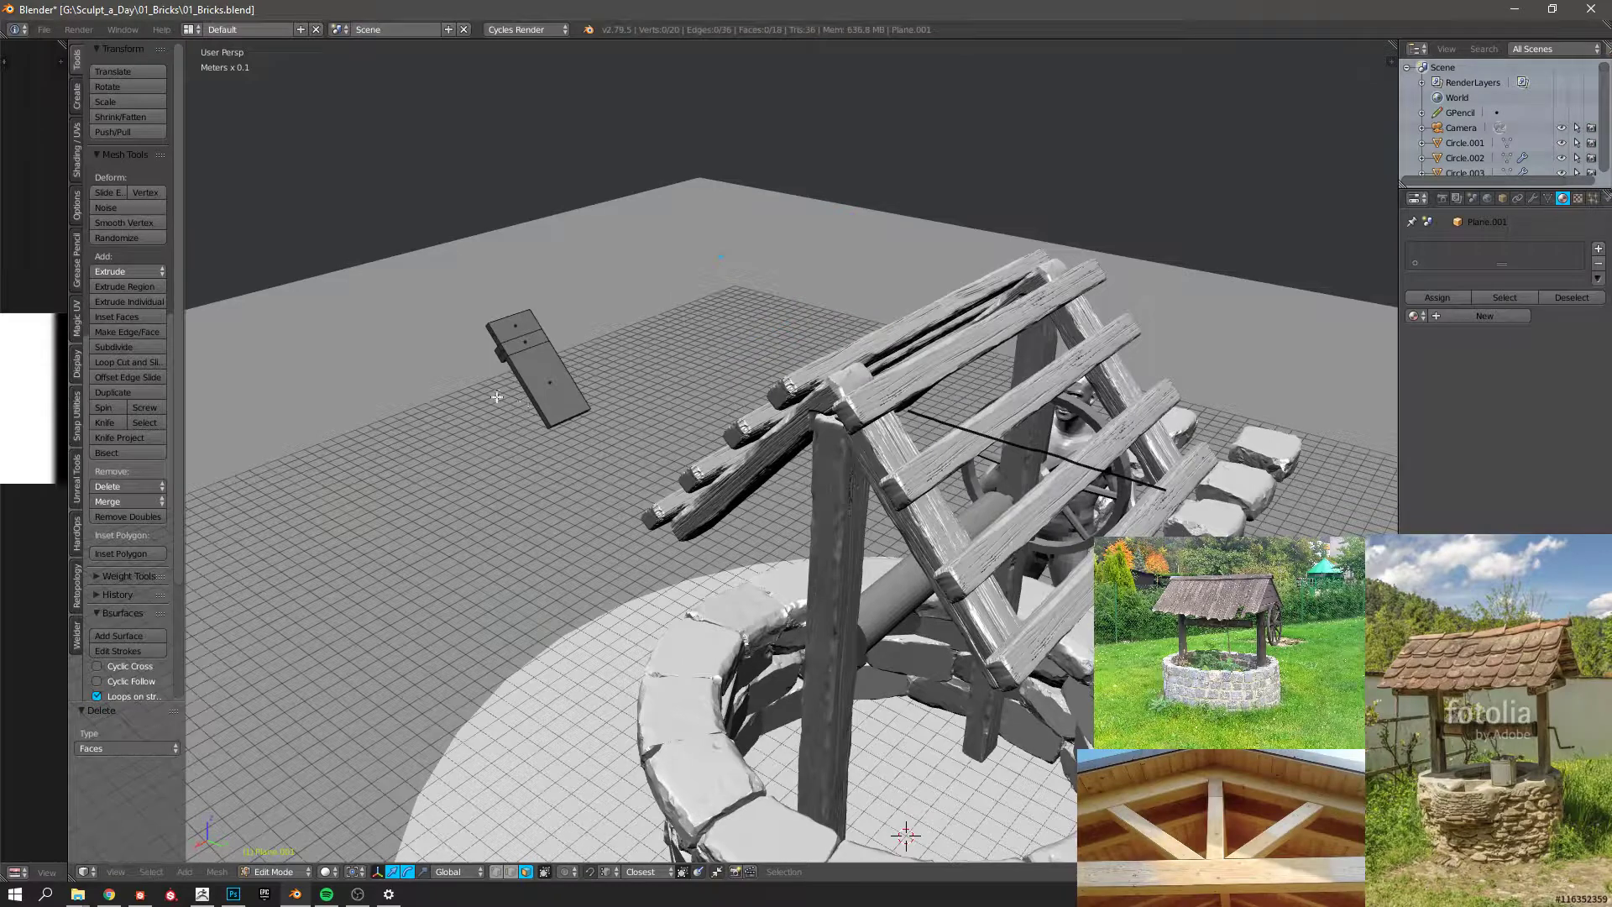
# Move the tile about 97.2 cm along Y and shift it along X to bring it over the roof.
pyautogui.press('a')
pyautogui.press('g')
pyautogui.press('y')
pyautogui.press('Return')
pyautogui.press('g')
pyautogui.press('x')
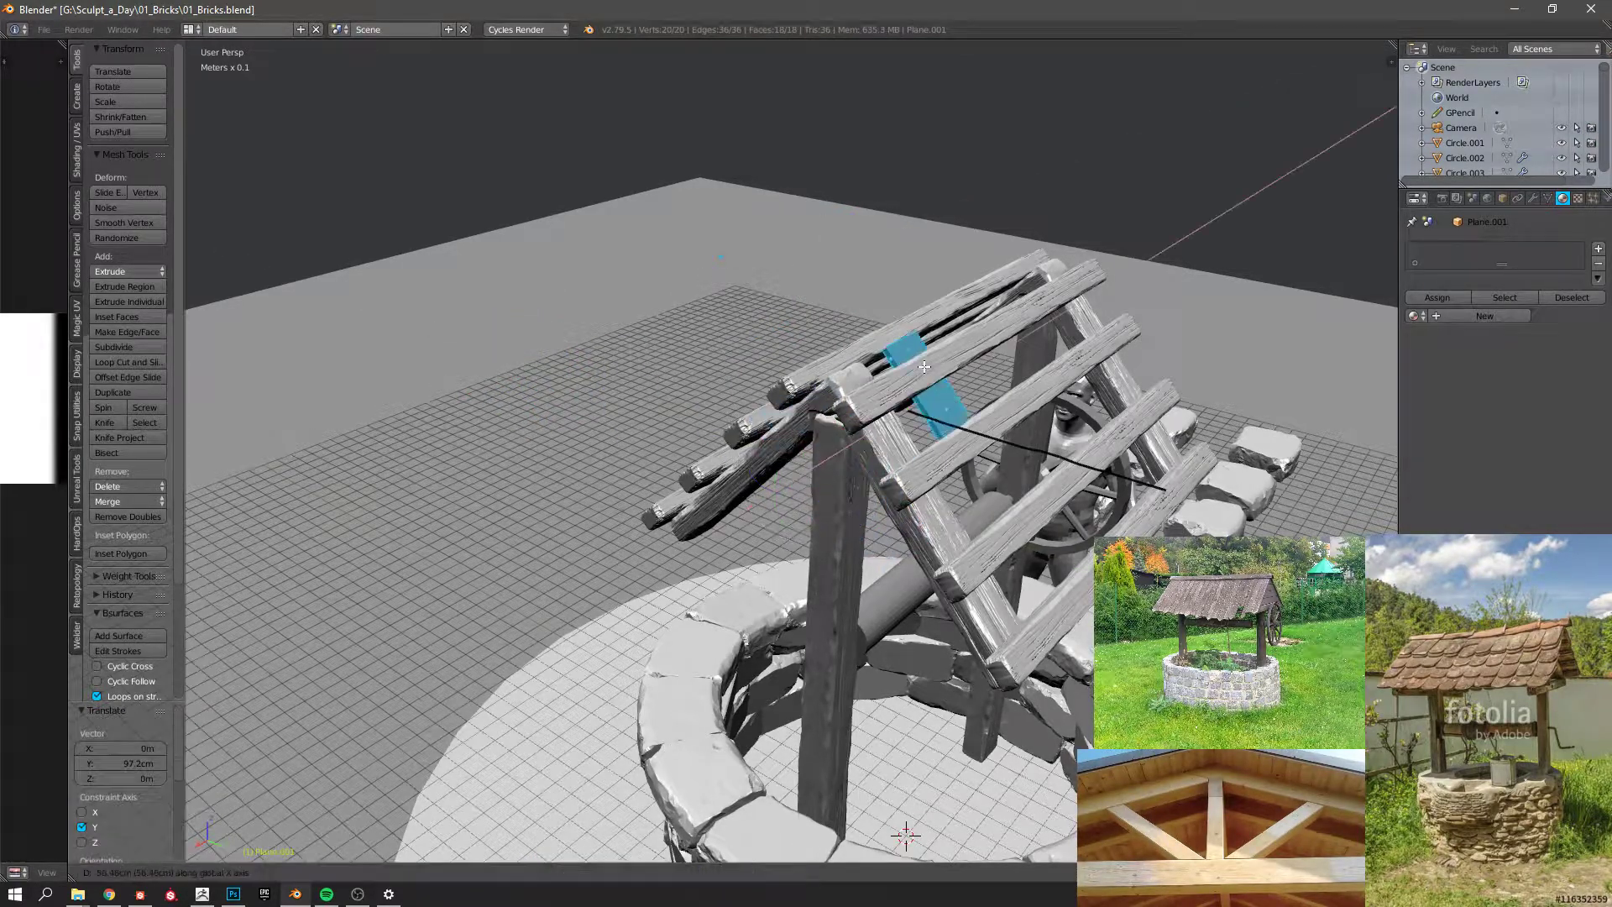
pyautogui.press('z')
pyautogui.press('Return')
# Adjust the tile's position along Y, Z and X so it lies on the uppermost battens beside the ridge.
pyautogui.moveTo(923, 367); pyautogui.dragTo(873, 385, button='middle')
pyautogui.press('g')
pyautogui.press('y')
pyautogui.press('z')
pyautogui.press('Return')
pyautogui.scroll(2, 877, 402)
pyautogui.press('g')
pyautogui.press('x')
pyautogui.press('Return')
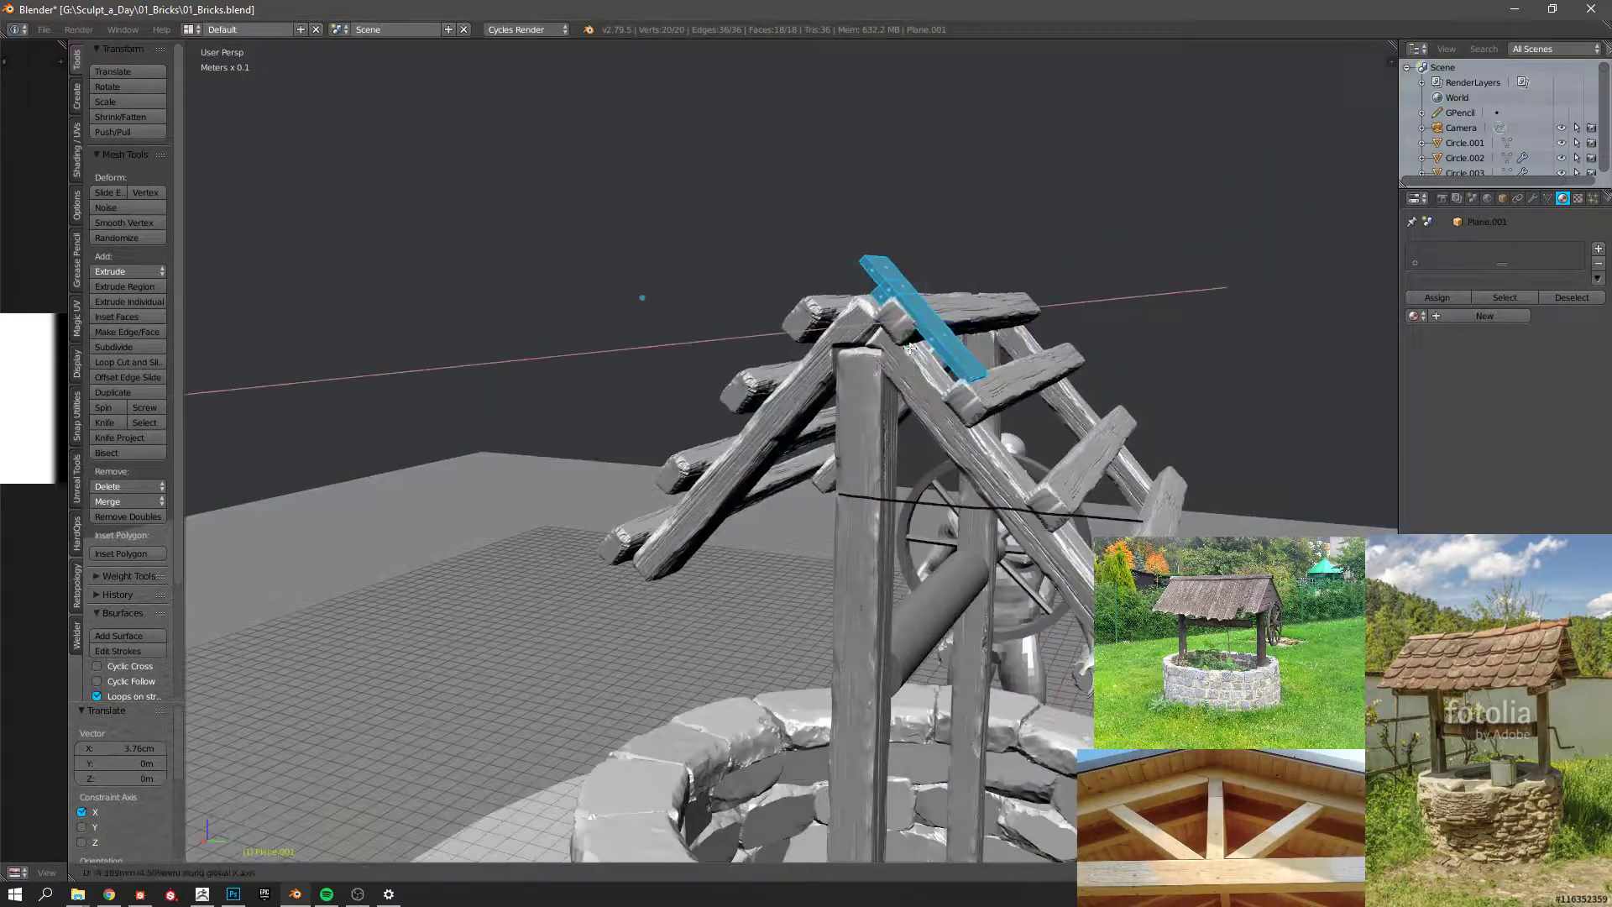
# Shorten the roof tile by sliding its lower end face up along the tile's length.
pyautogui.press('z')
pyautogui.moveTo(937, 345); pyautogui.dragTo(875, 438, button='middle')
pyautogui.press('a')
pyautogui.press('z')
pyautogui.rightClick(885, 435)
pyautogui.press('z')
pyautogui.press('g')
pyautogui.press('g')
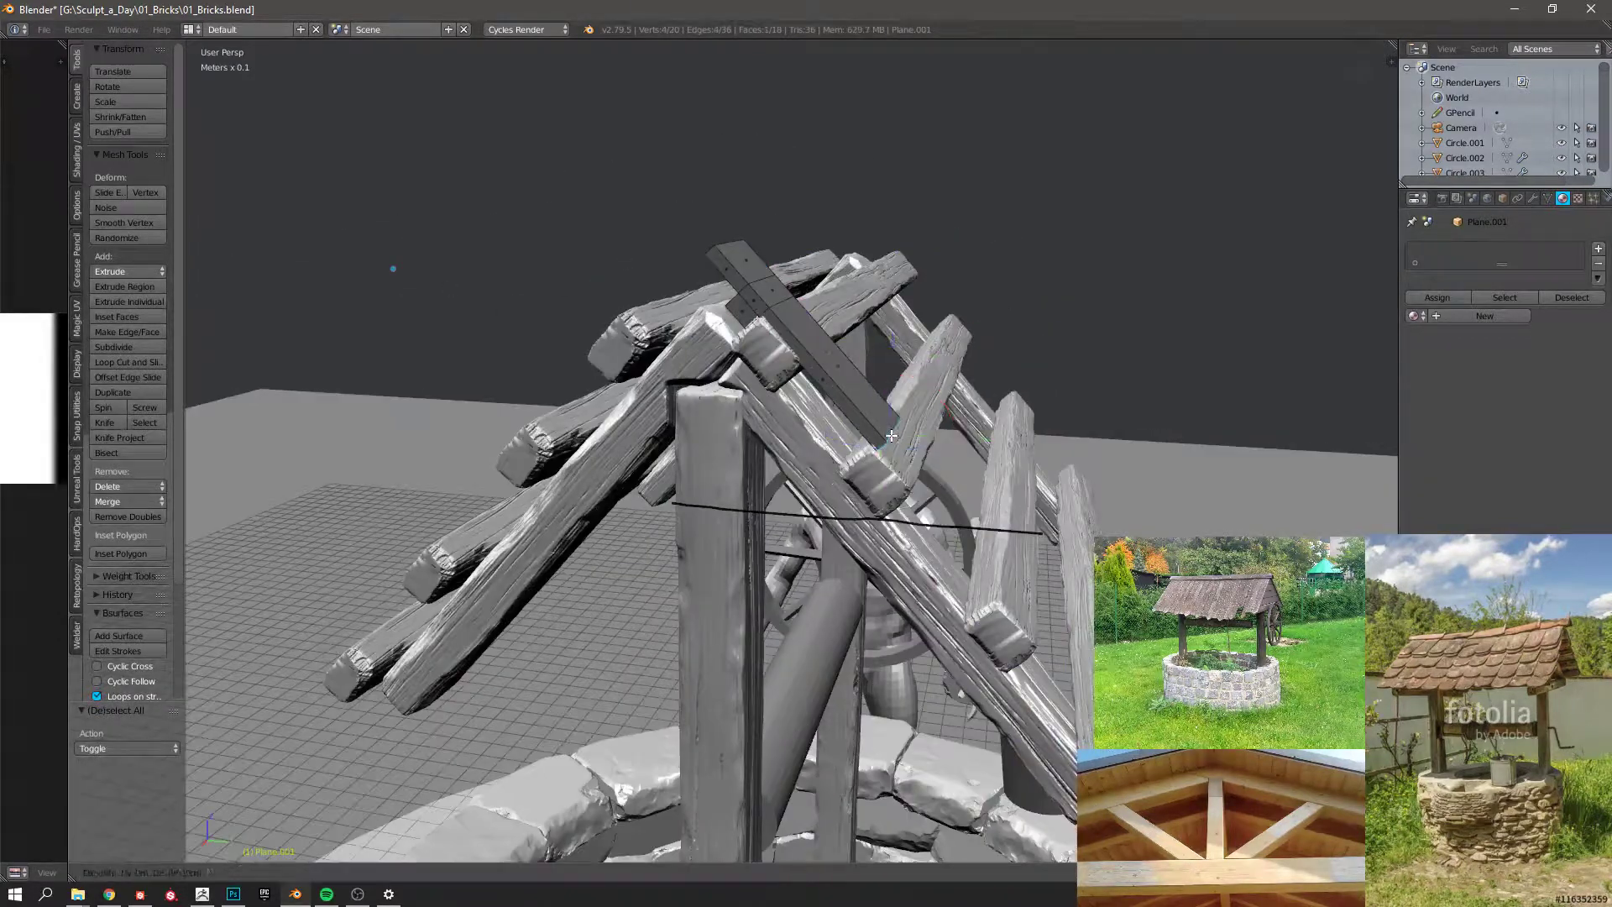
pyautogui.click(869, 418)
# Duplicate the tile about 15.9 cm along Y and lower the copy 17 cm along Z onto the second batten.
pyautogui.hotkey('shift', 'd')
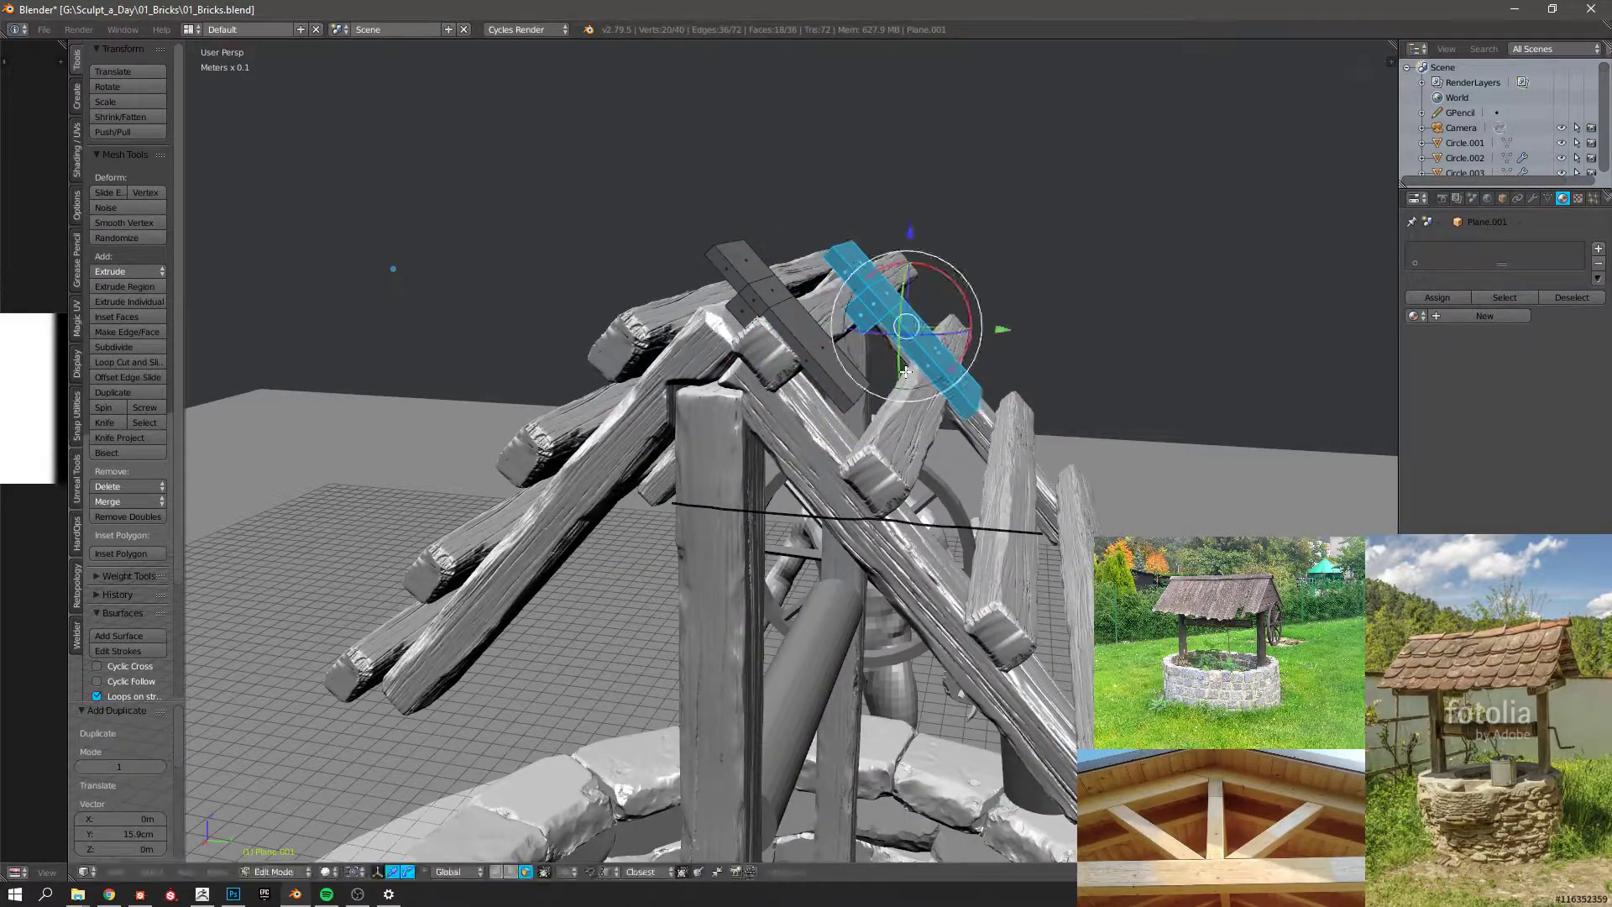
pyautogui.press('z')
pyautogui.click(908, 543)
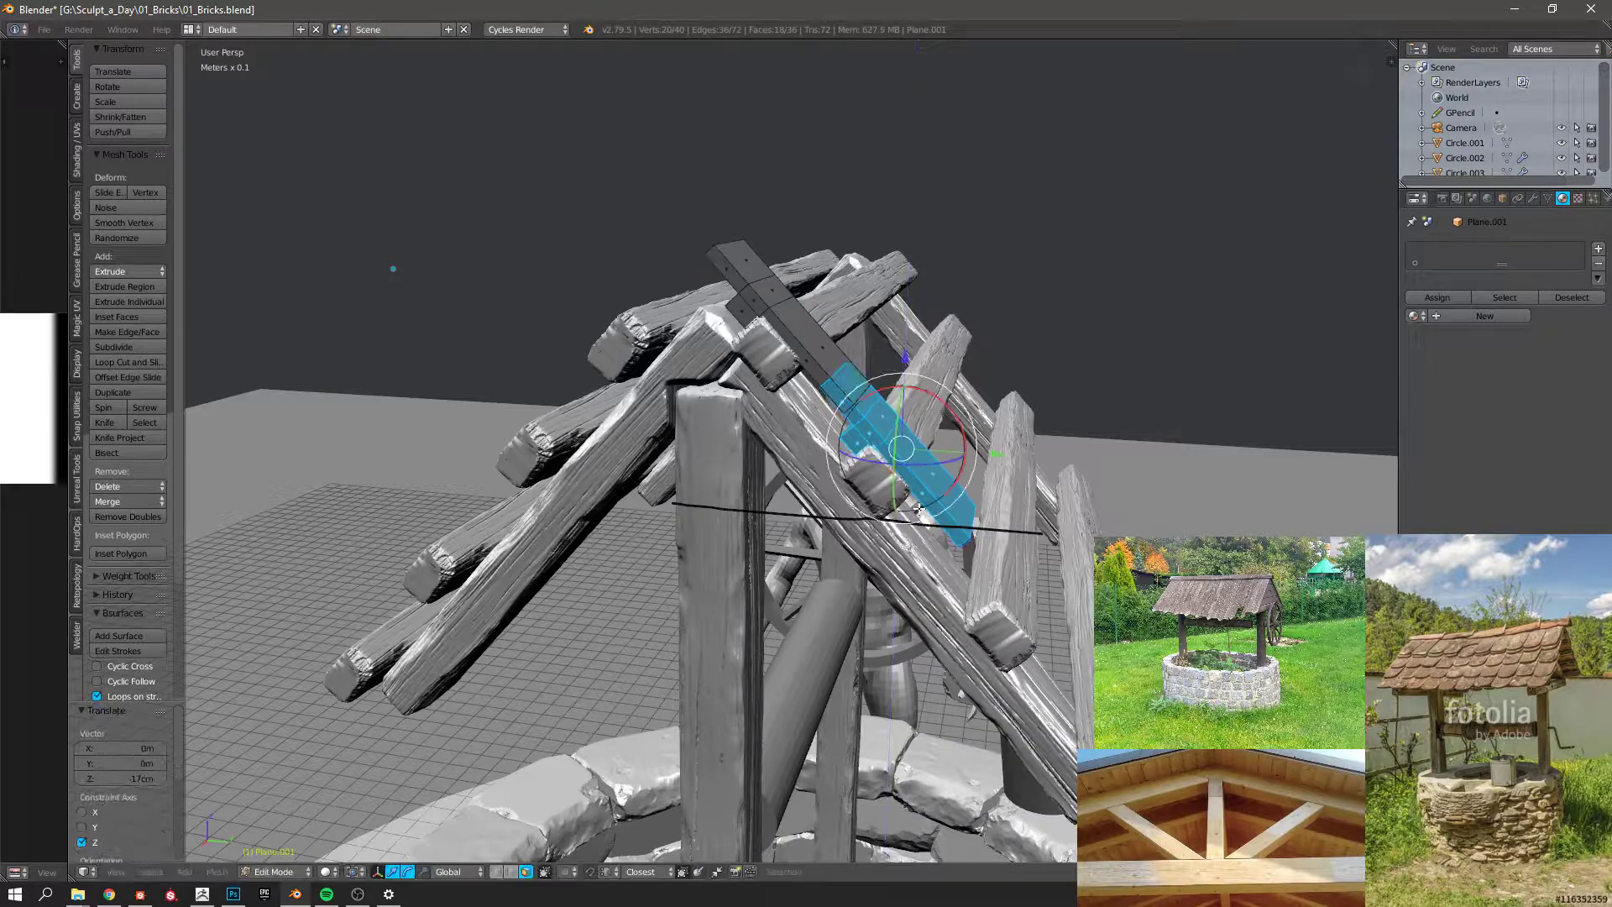
# Rotate the uppermost tile to a shallower slope in right view and reposition it on the top batten.
pyautogui.moveTo(909, 543); pyautogui.dragTo(789, 464, button='middle')
pyautogui.press('a')
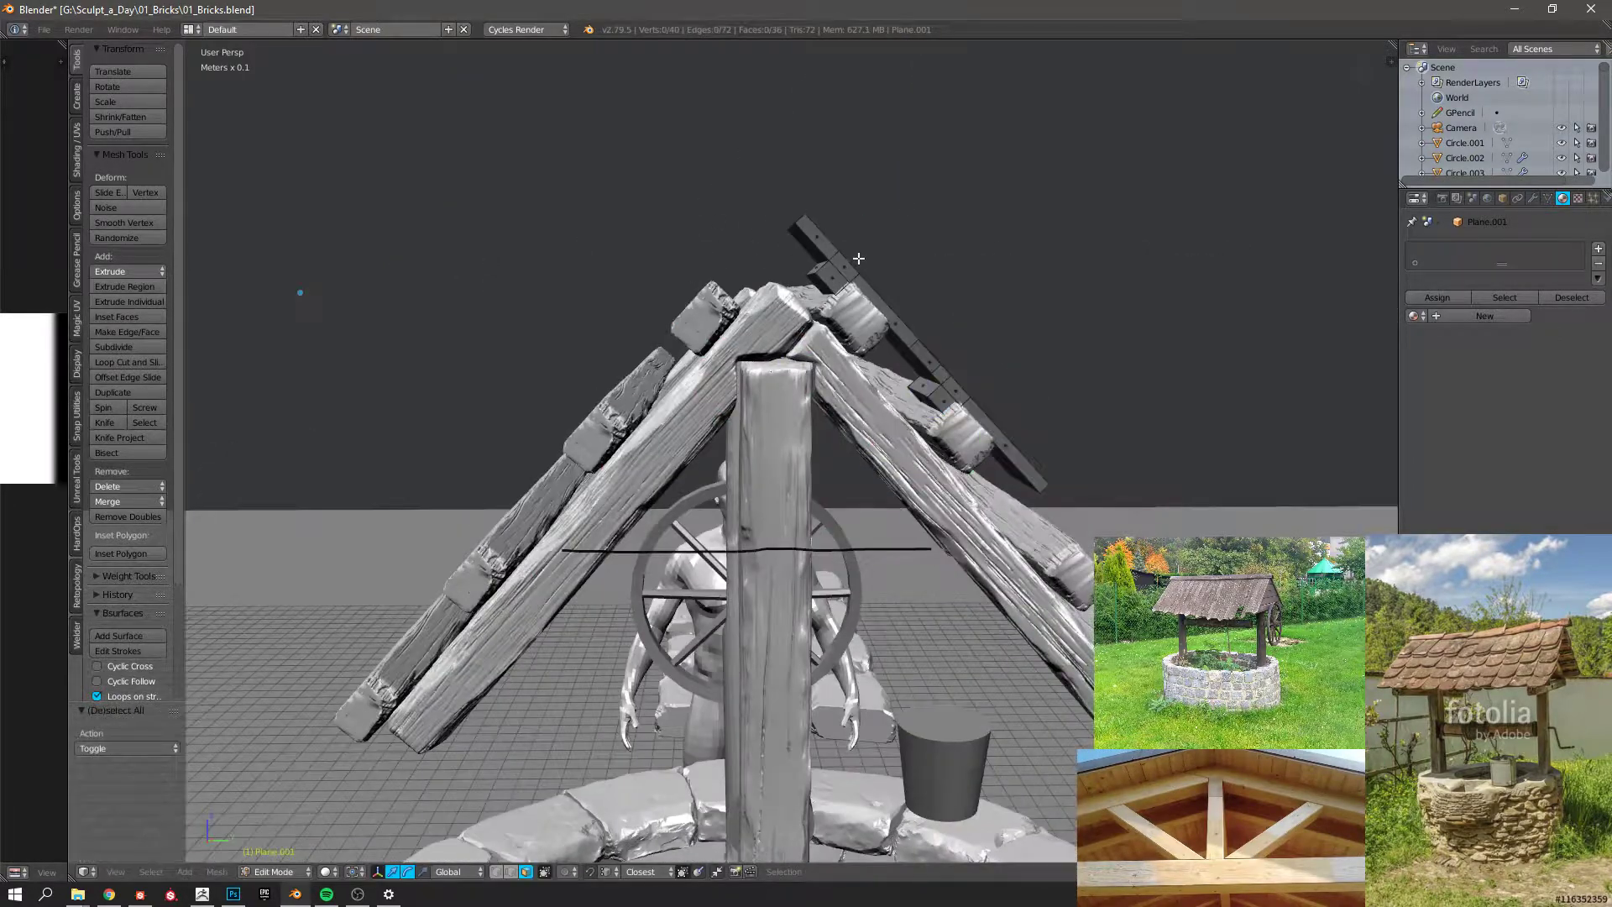
pyautogui.press('l')
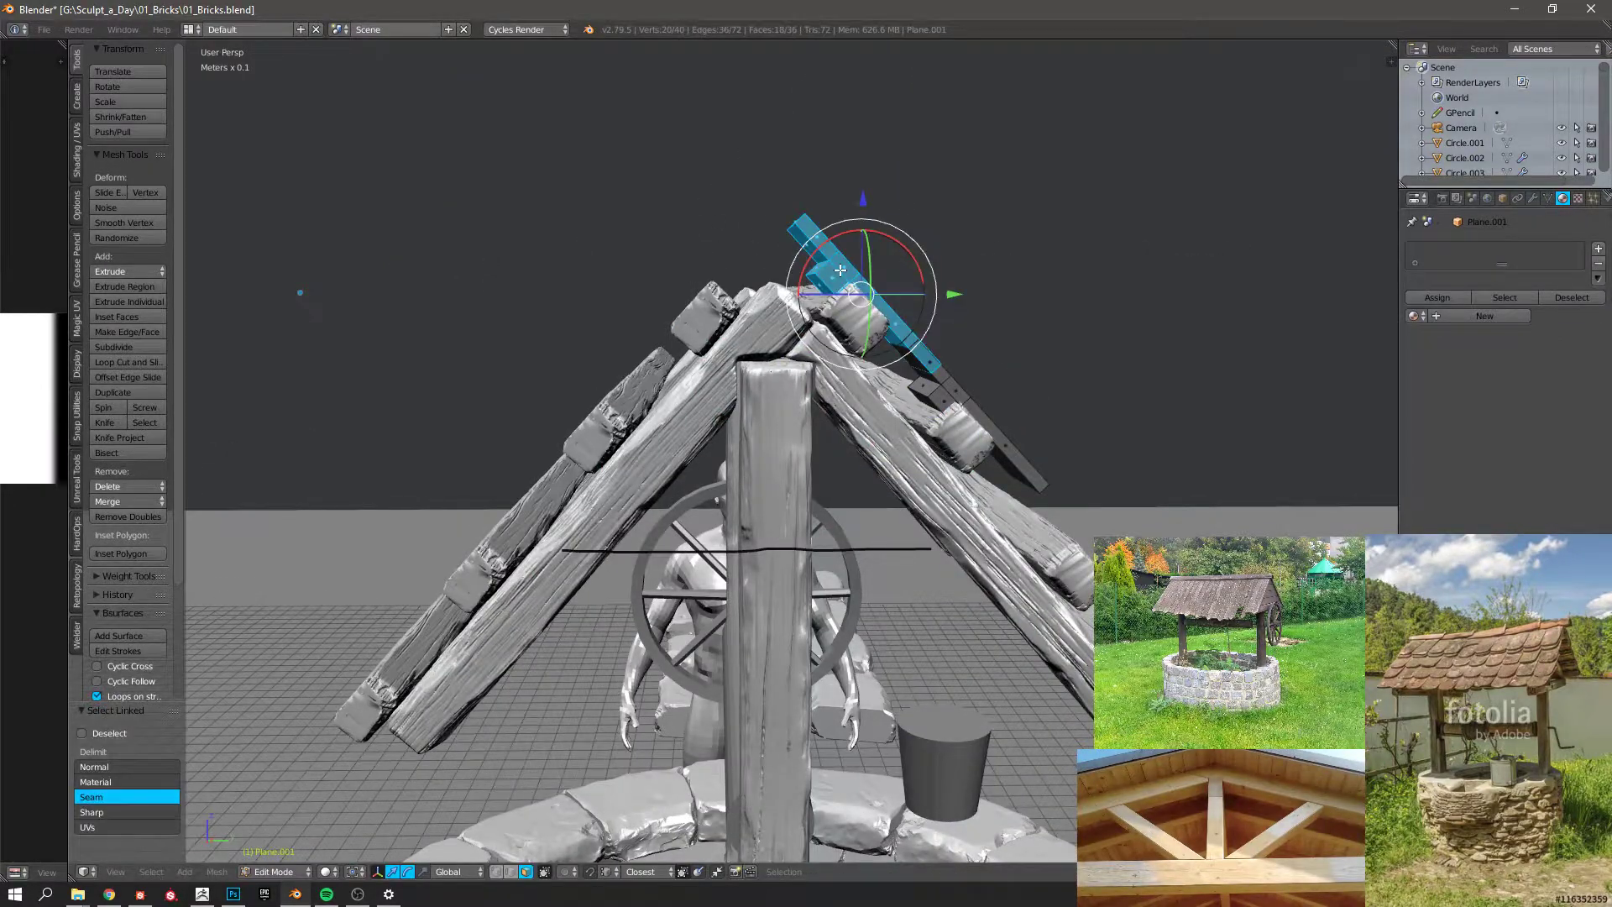
pyautogui.press('KP_3')
pyautogui.press('r')
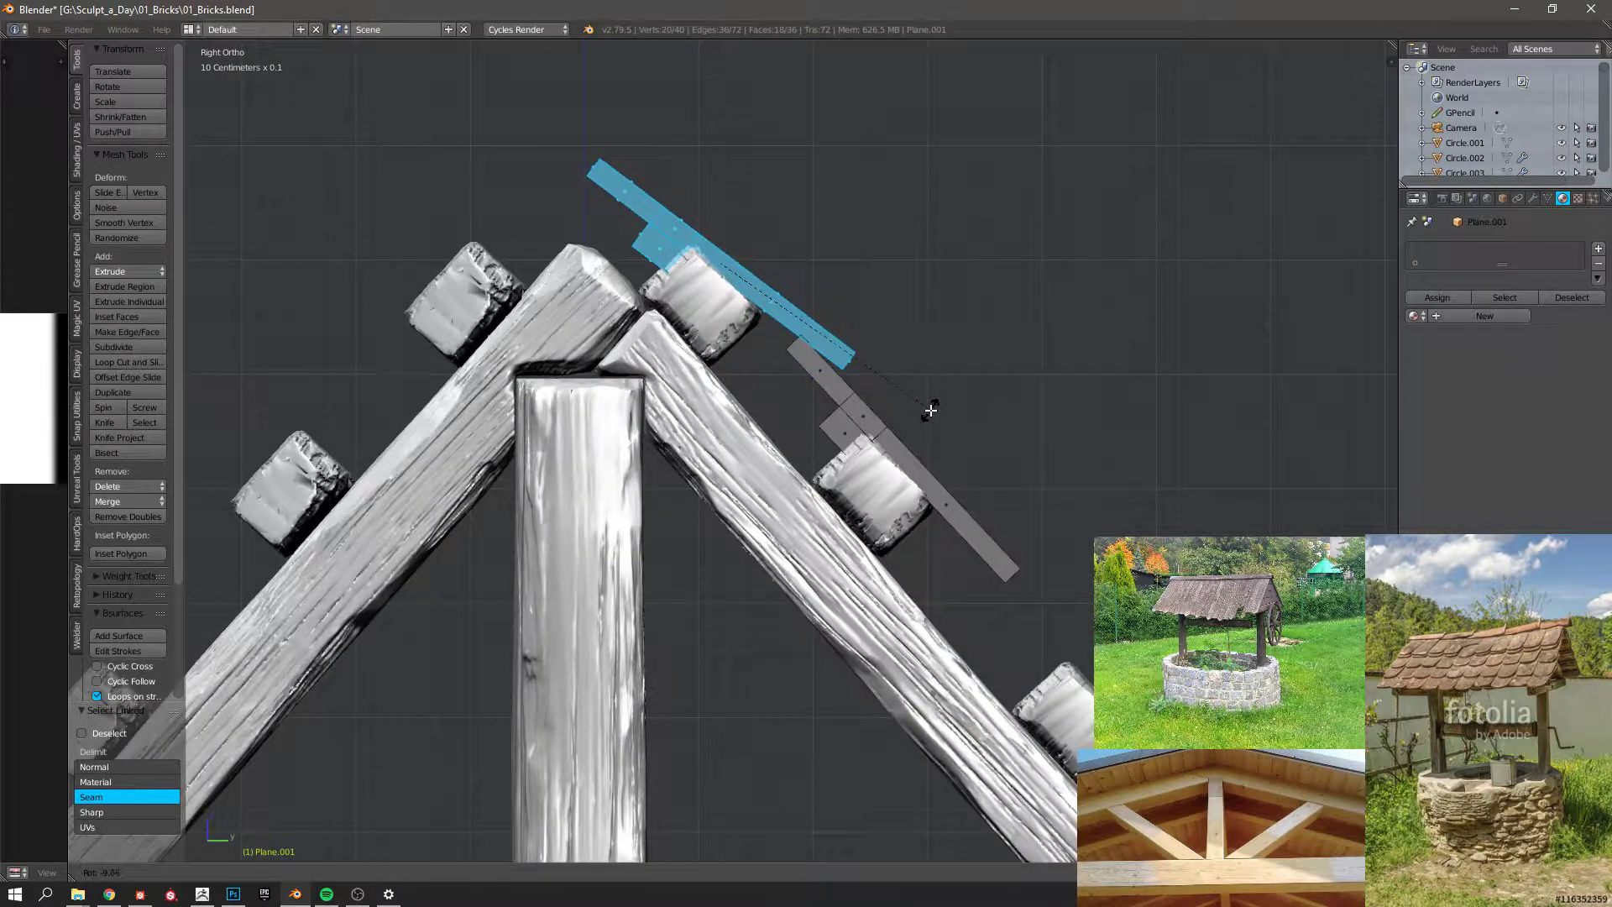
pyautogui.click(929, 410)
pyautogui.press('g')
pyautogui.click(919, 326)
# Delete the faces of the lower duplicated tile on the second batten.
pyautogui.press('a')
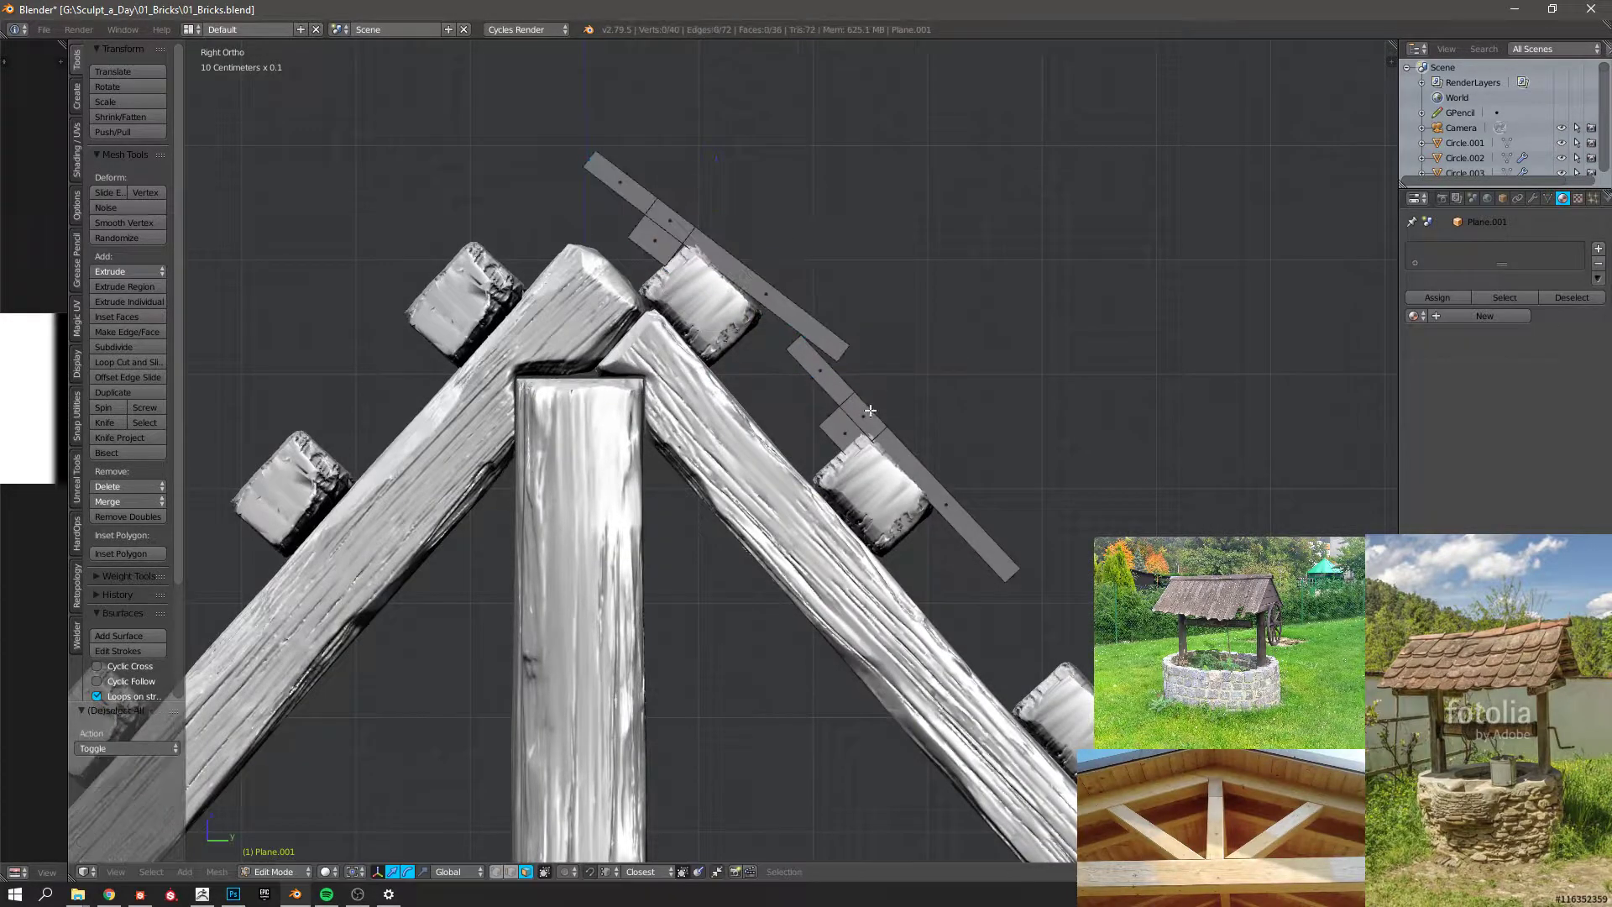
pyautogui.press('l')
pyautogui.press('x')
pyautogui.press('f')
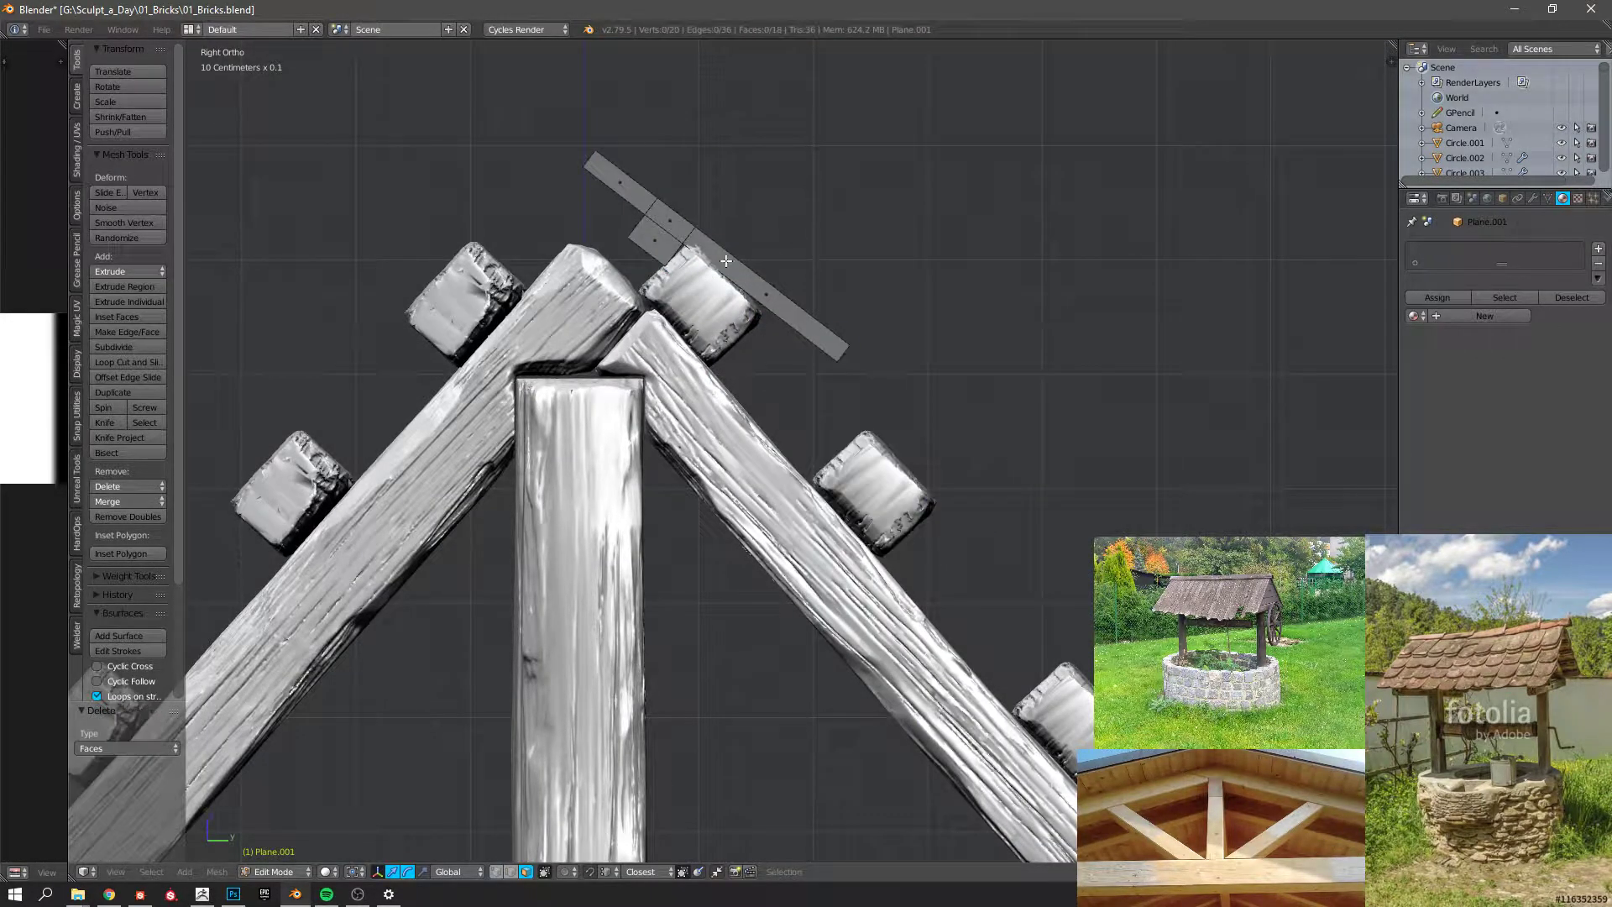
# Duplicate the tile 16.6 cm along Y and -15.2 cm along Z to the second batten, and again to the third.
pyautogui.press('l')
pyautogui.hotkey('shift', 'd')
pyautogui.click(954, 479)
pyautogui.keyDown('shift'); pyautogui.moveTo(938, 472); pyautogui.dragTo(788, 356, button='middle'); pyautogui.keyUp('shift')
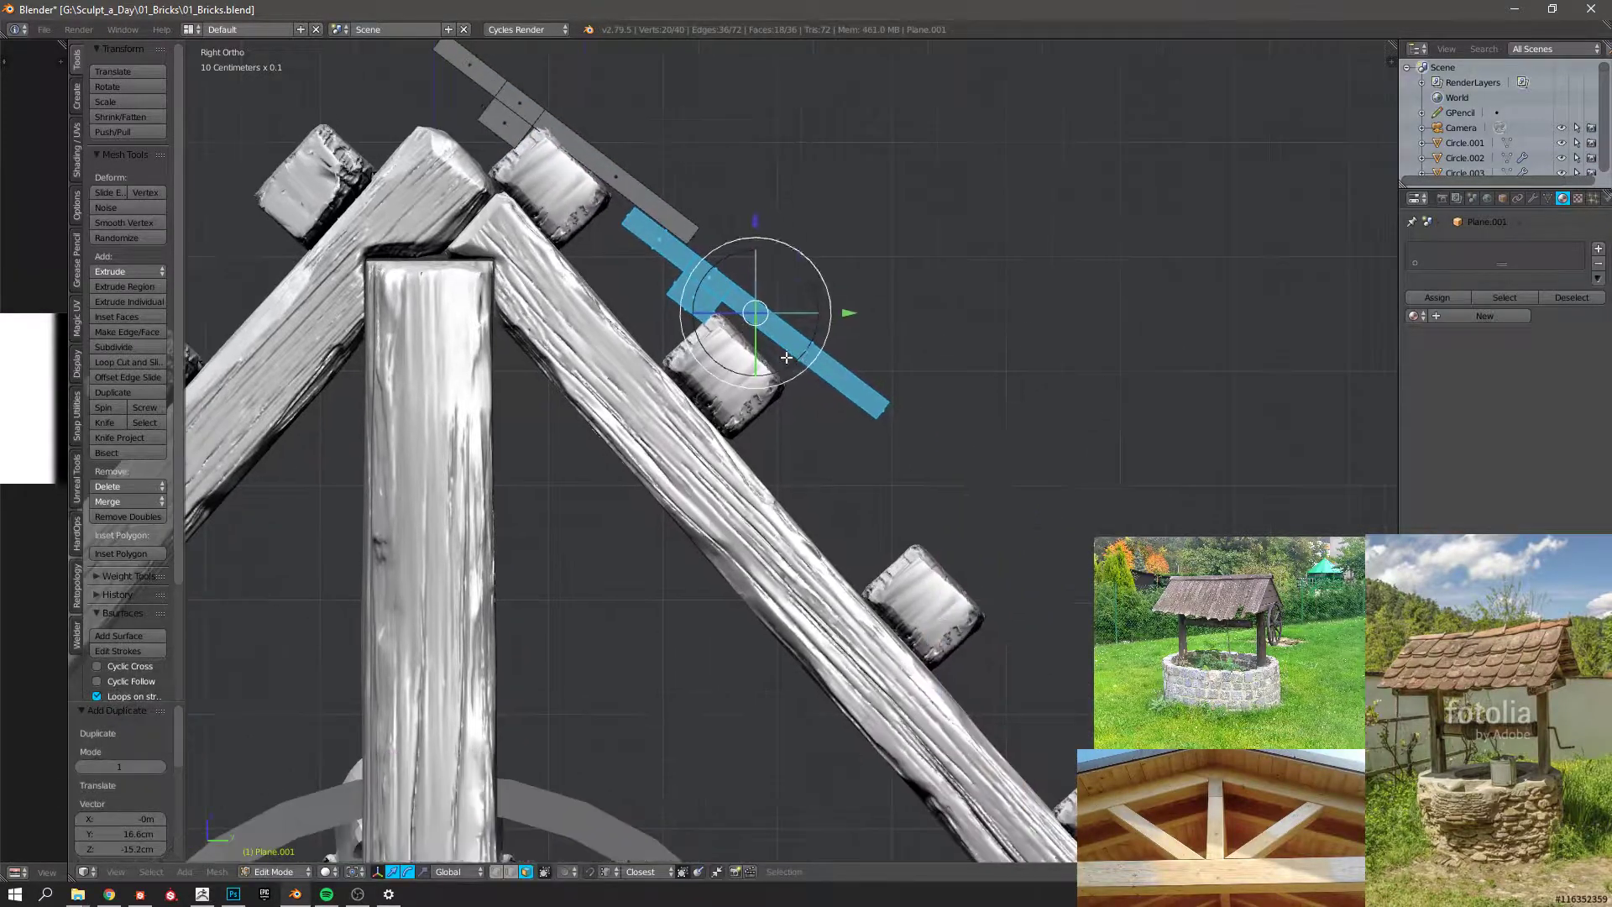
pyautogui.hotkey('shift', 'd')
pyautogui.click(984, 582)
pyautogui.press('a')
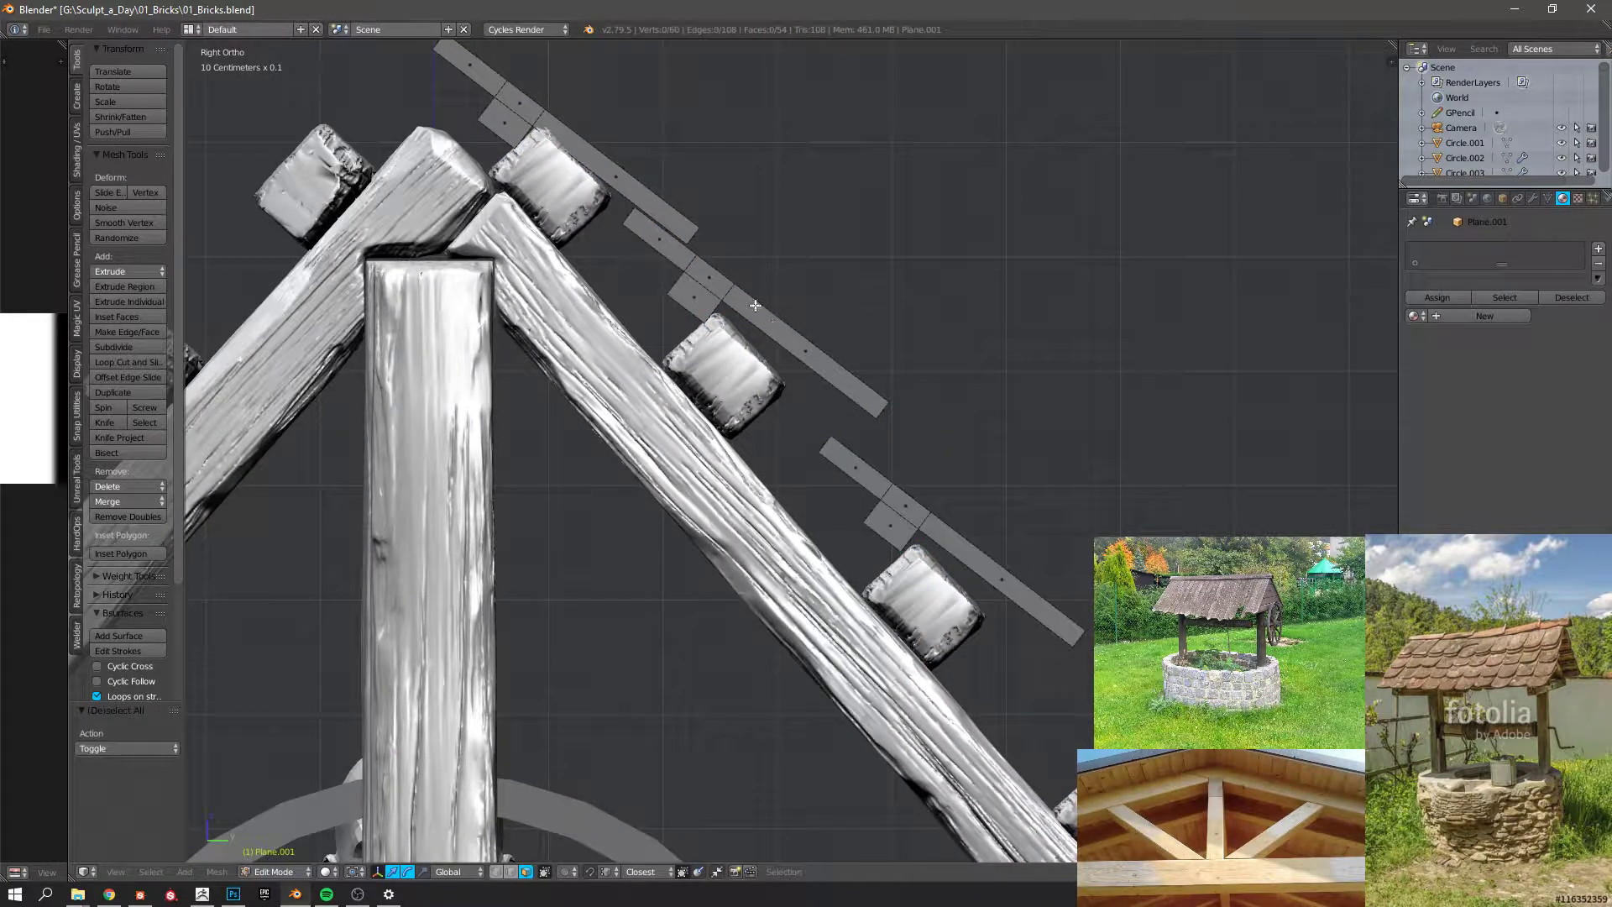
# Nudge the second and third tiles so their hooks sit against the battens below them.
pyautogui.press('l')
pyautogui.press('g')
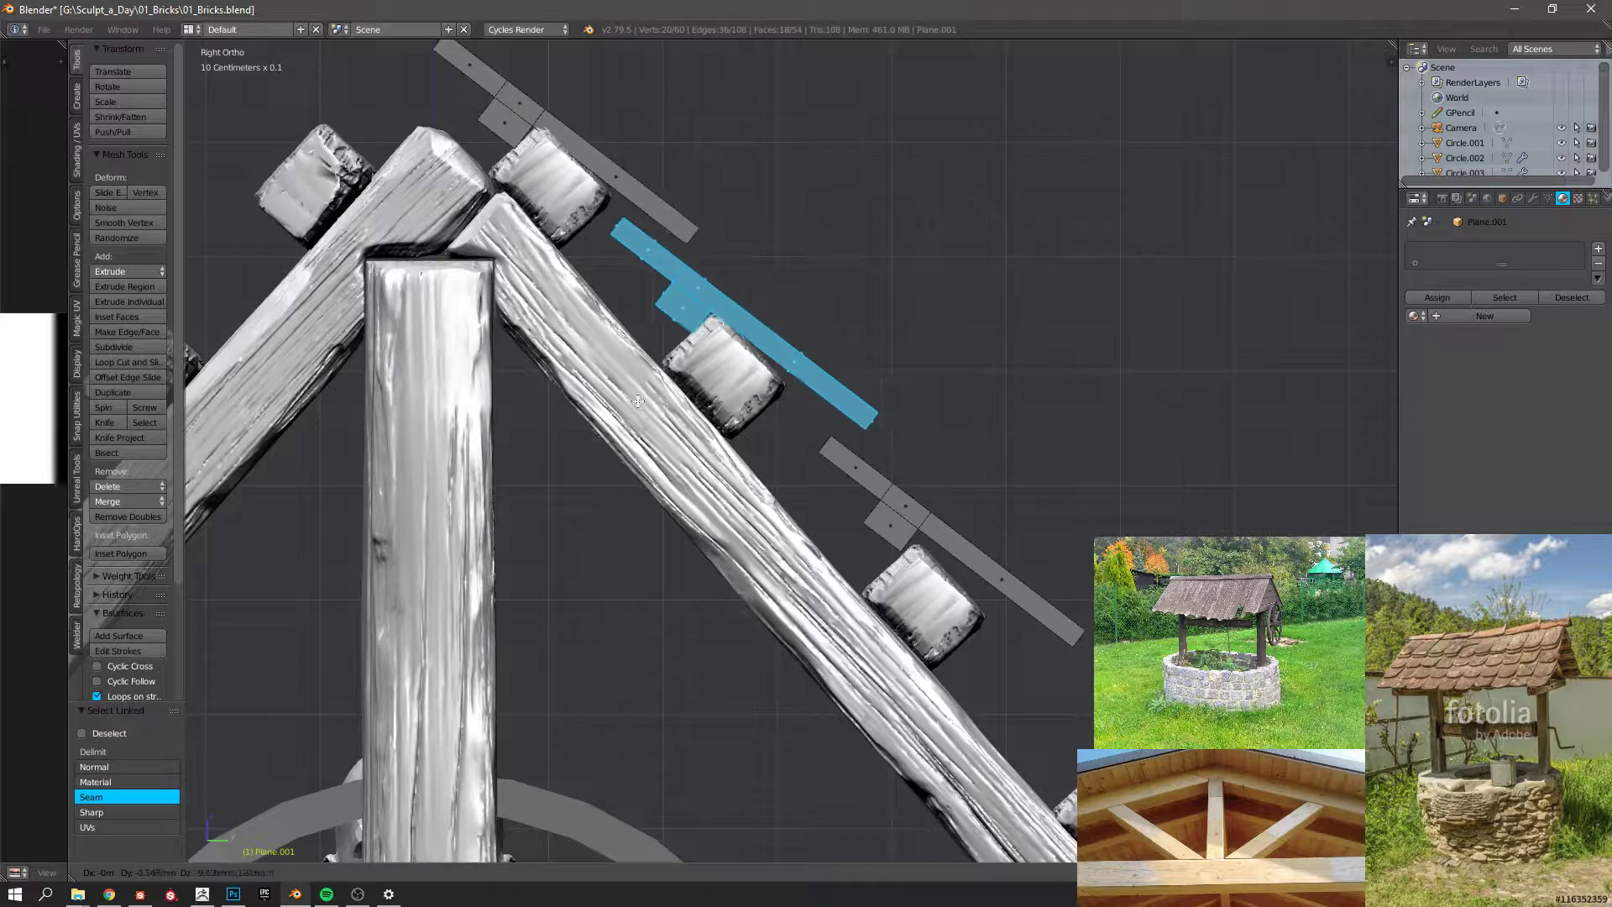
pyautogui.click(712, 308)
pyautogui.press('a')
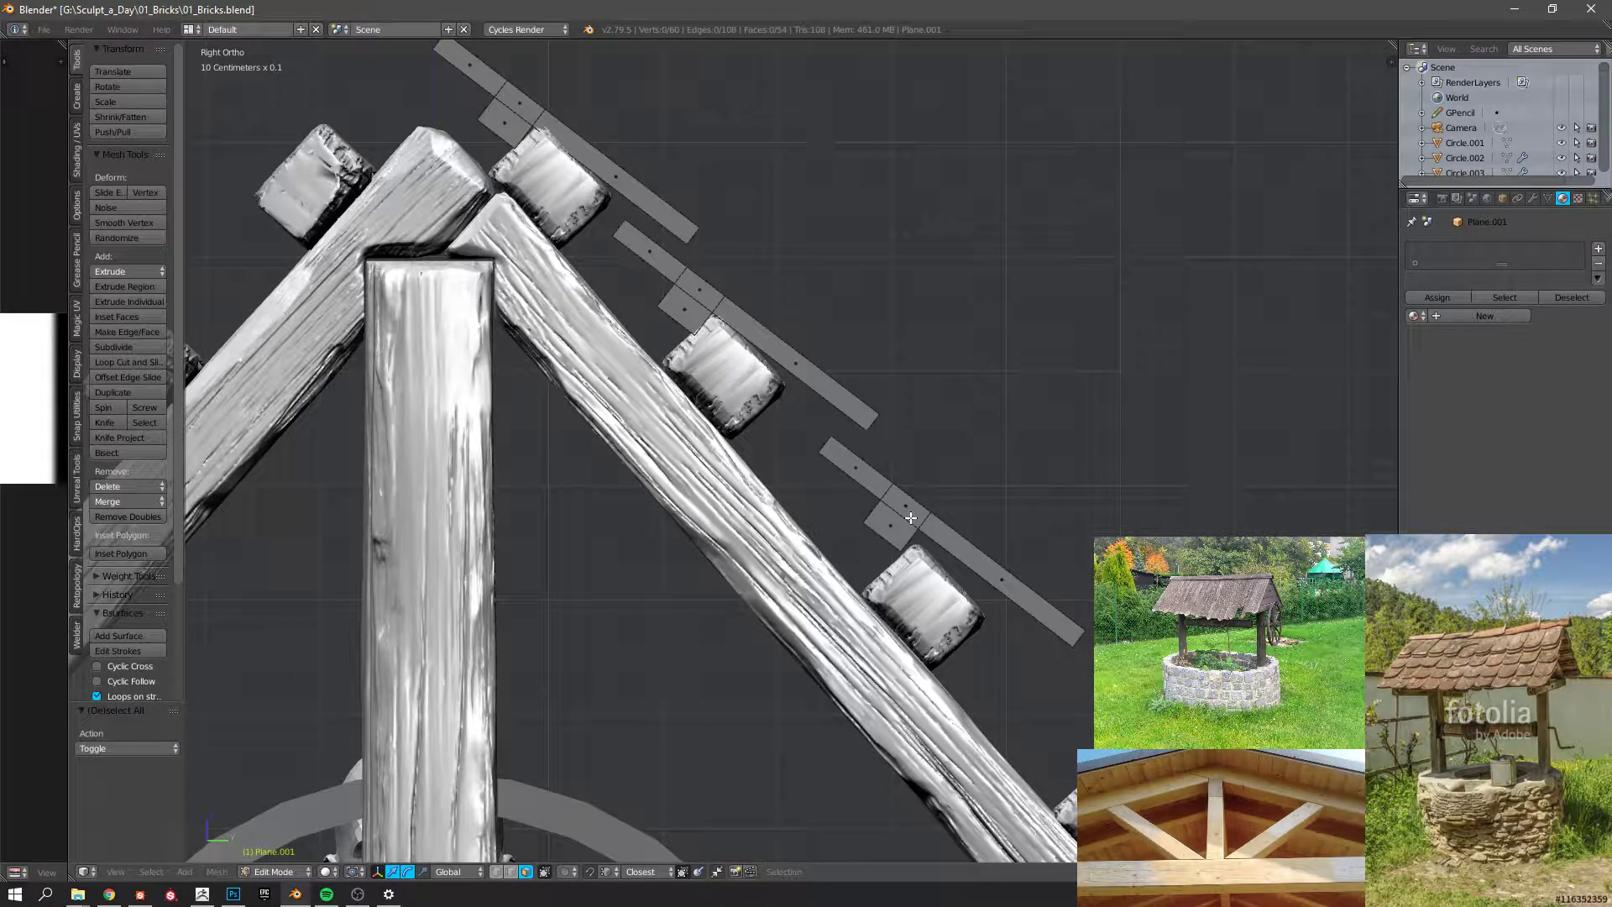
pyautogui.press('l')
pyautogui.press('g')
pyautogui.click(905, 530)
pyautogui.press('Tab')
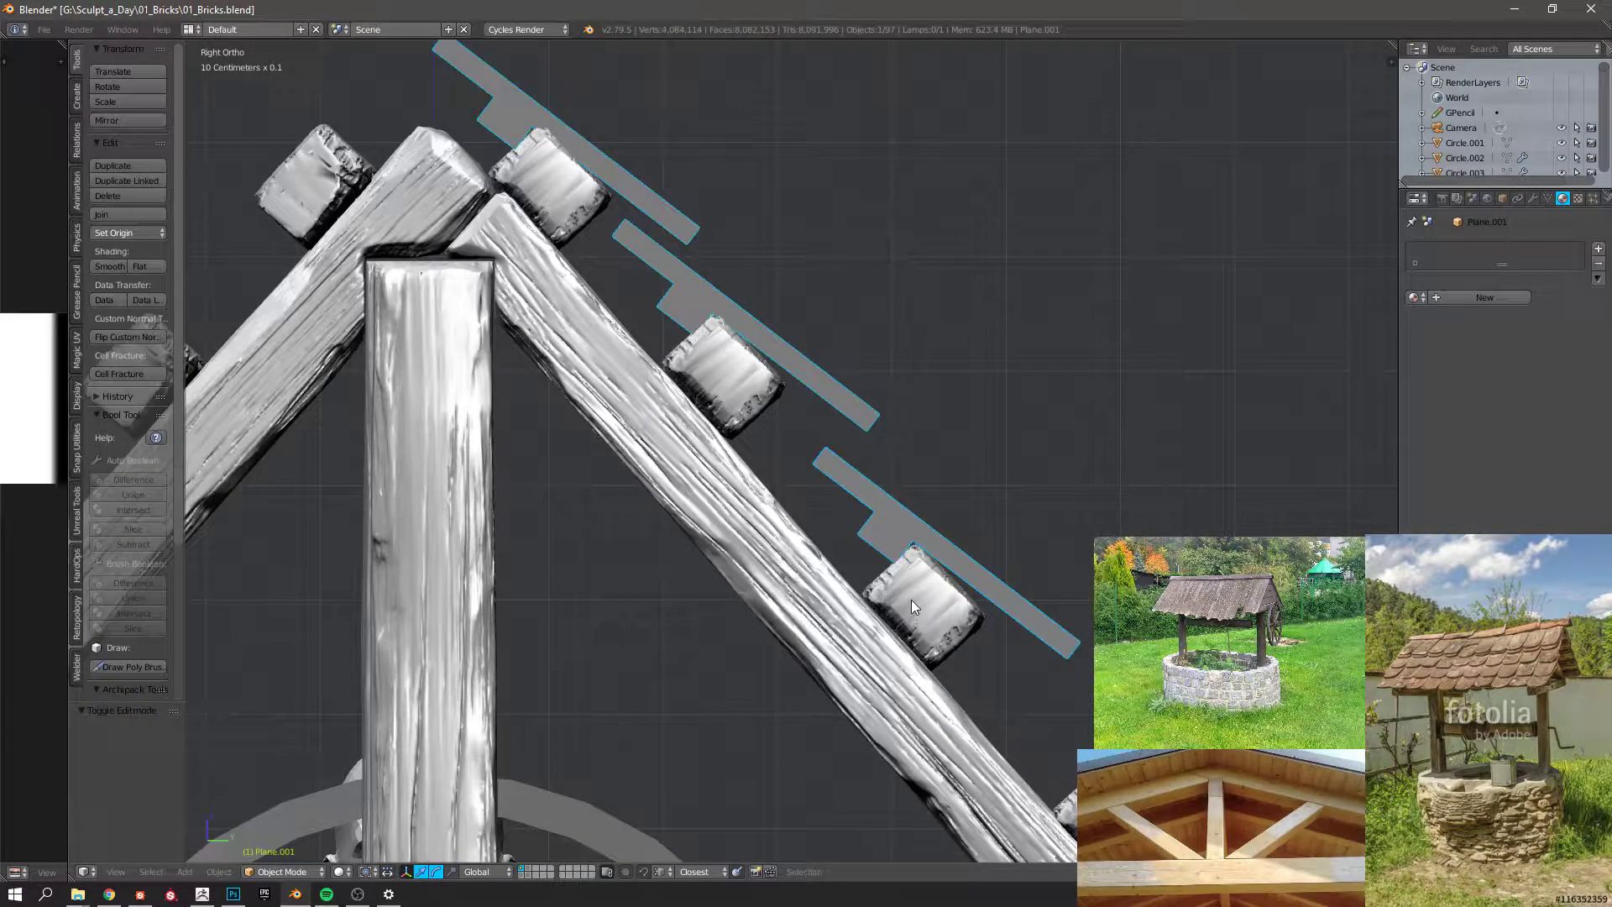
pyautogui.rightClick(915, 606)
pyautogui.rightClick(912, 539)
pyautogui.press('Tab')
pyautogui.press('l')
pyautogui.press('g')
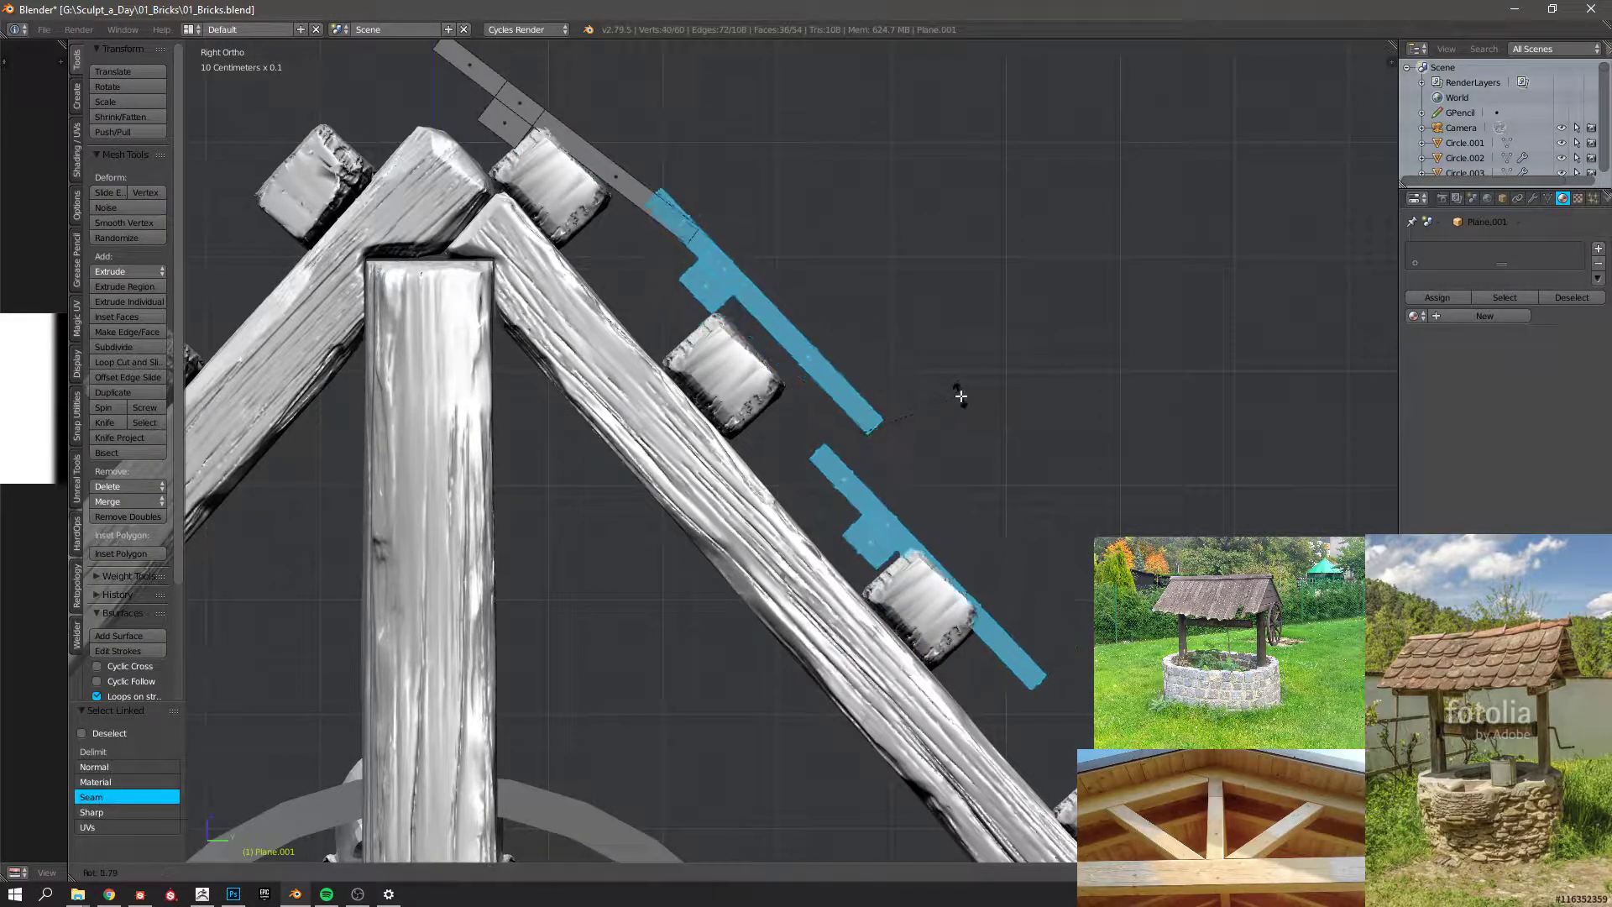
pyautogui.rightClick(960, 383)
# Rotate only the uppermost tile slightly steeper on its batten.
pyautogui.press('a')
pyautogui.press('l')
pyautogui.press('r')
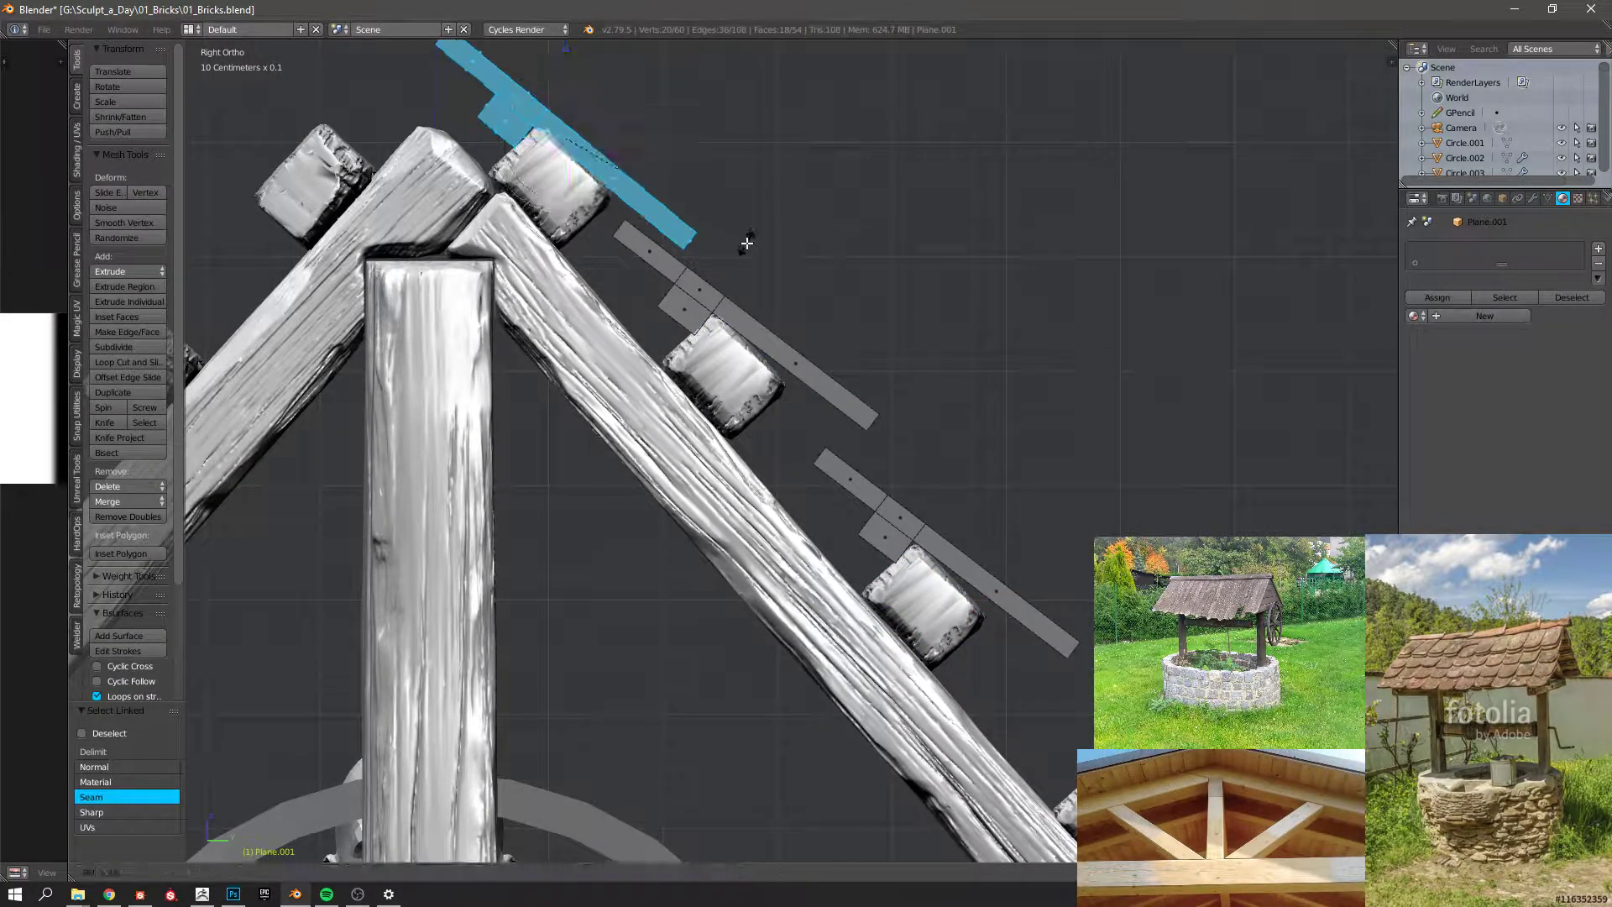
pyautogui.click(745, 243)
# Delete the two lower tile copies, keeping only the uppermost tile.
pyautogui.press('a')
pyautogui.press('l')
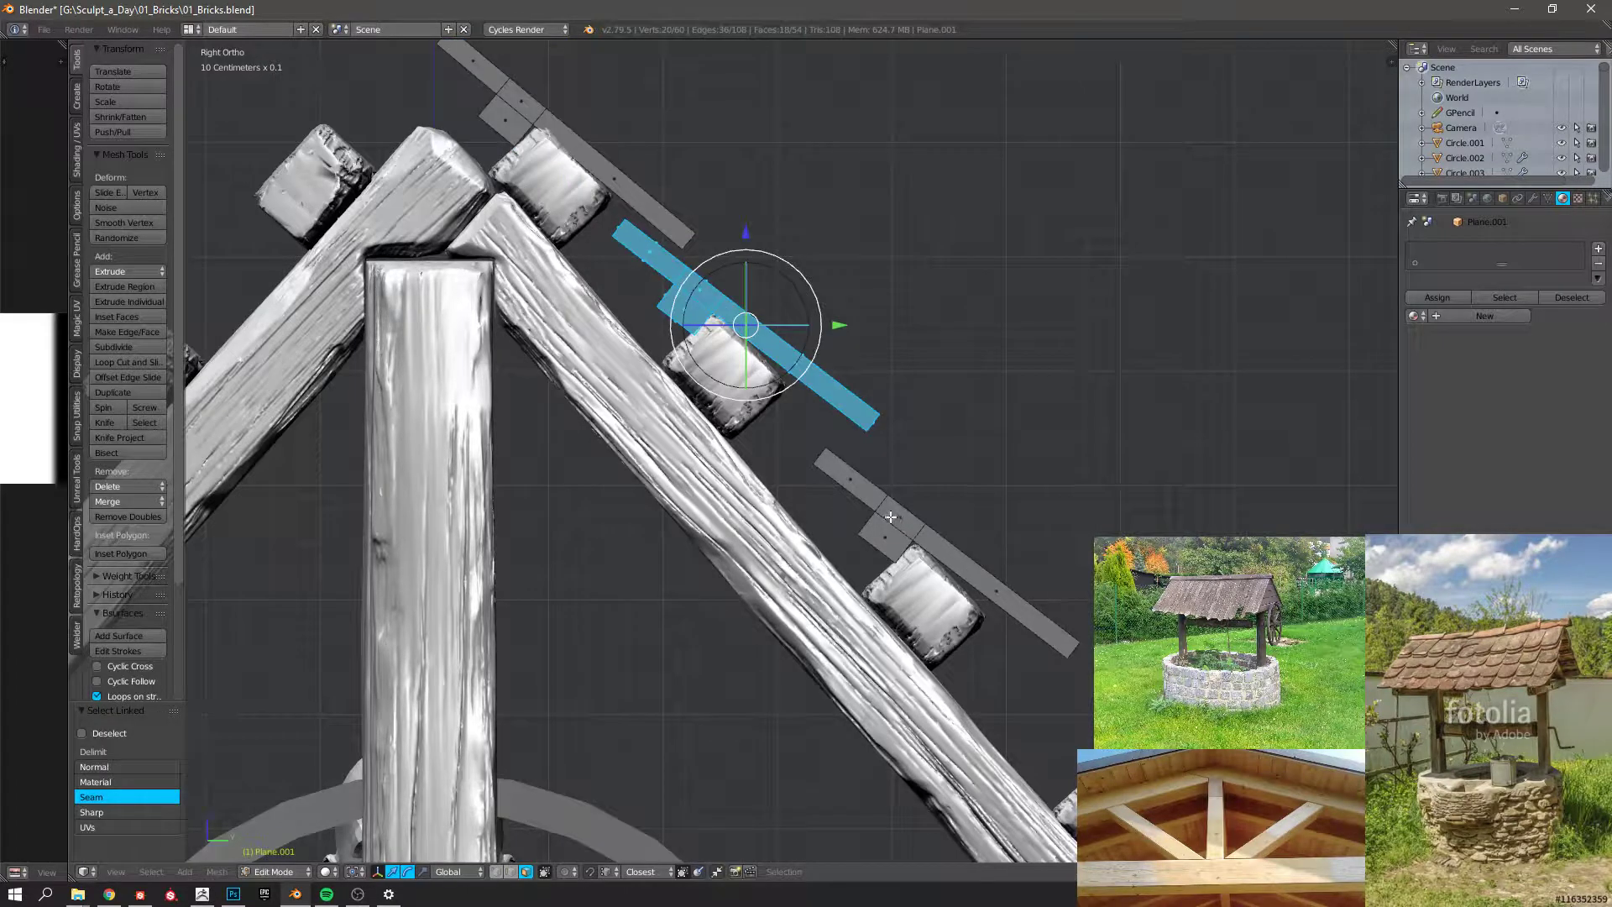
pyautogui.press('l')
pyautogui.press('x')
pyautogui.click(793, 386)
# Duplicate the uppermost tile down the slope onto the second batten, with its upper end tucked under the first tile.
pyautogui.press('l')
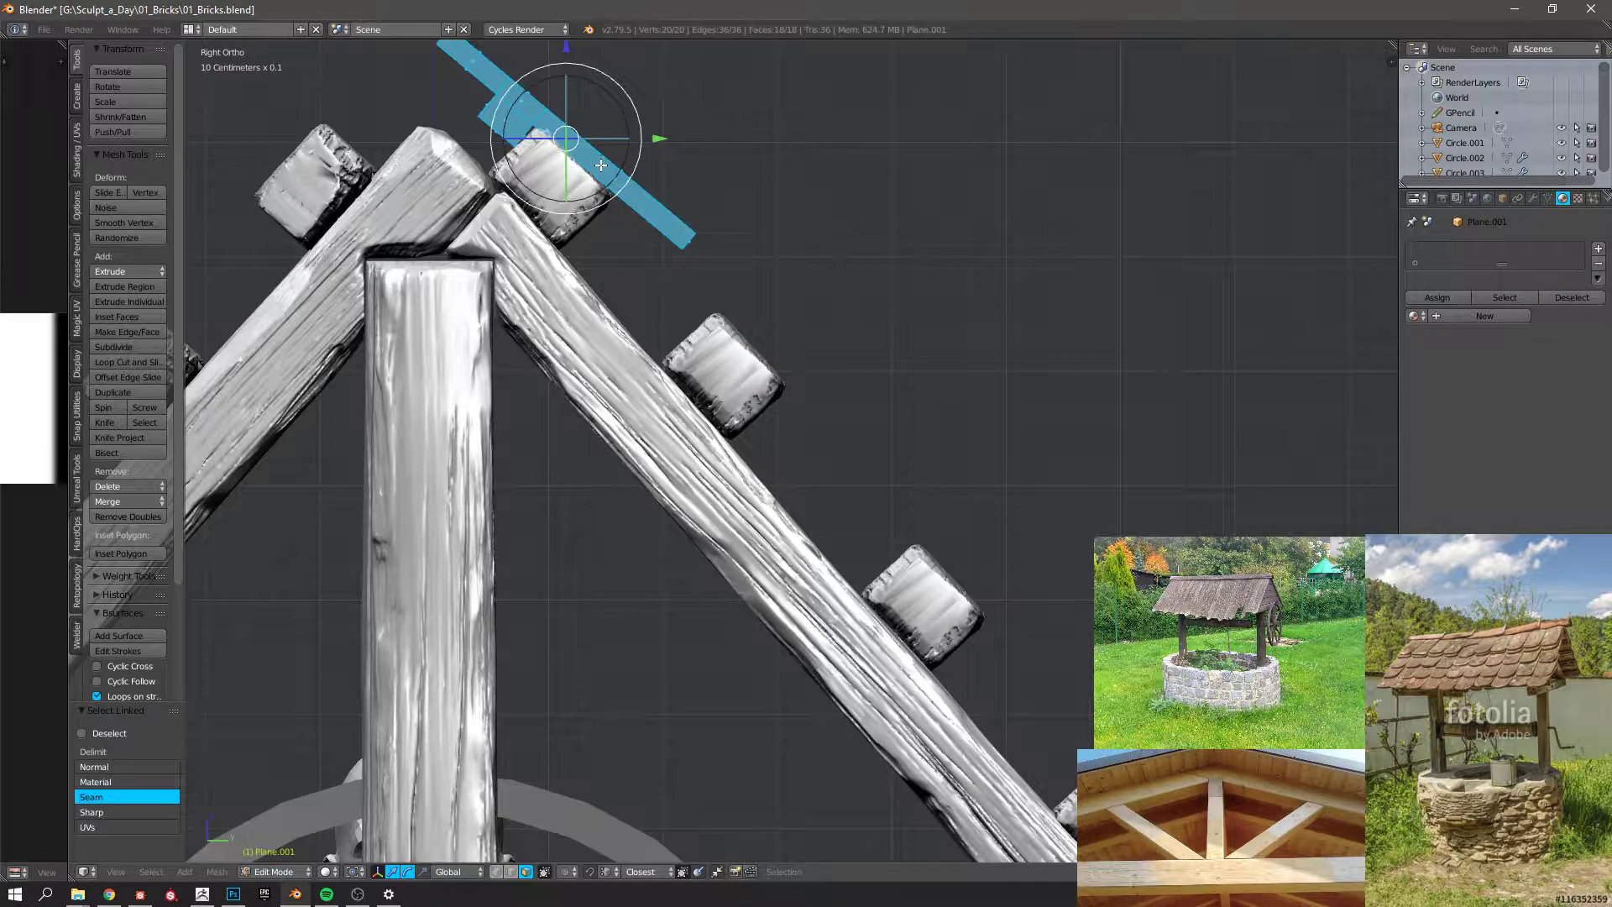
pyautogui.hotkey('shift', 'd')
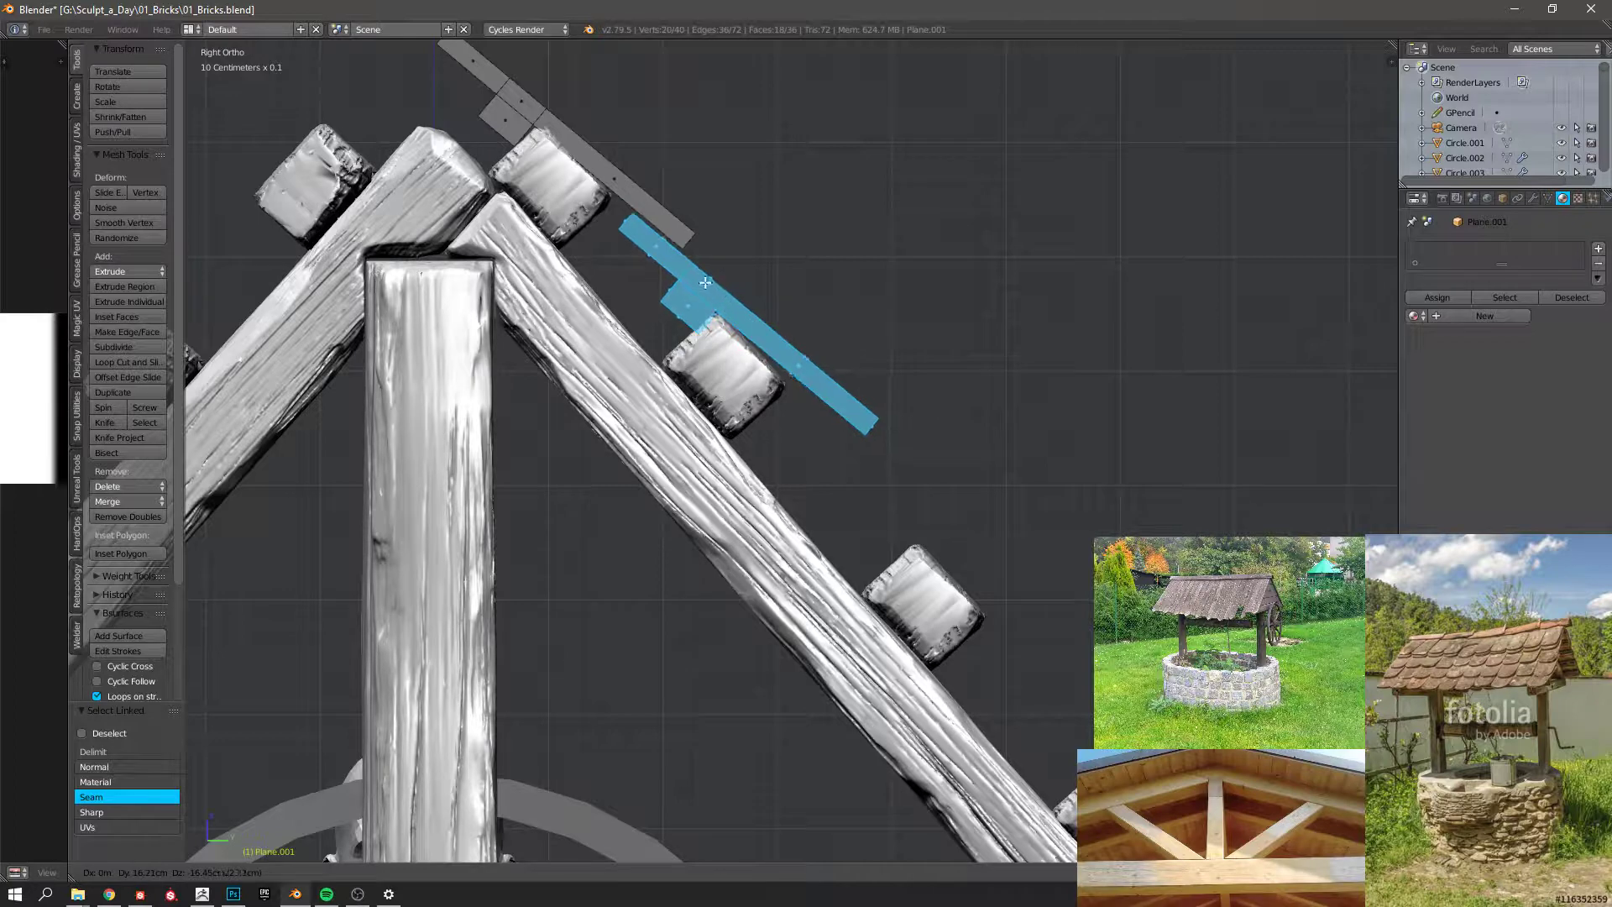
pyautogui.click(680, 253)
# Duplicate both tiles about 31 cm along Y and -31.7 cm along Z, continuing the overlapping row down the roof.
pyautogui.press('a')
pyautogui.press('a')
pyautogui.hotkey('shift', 'd')
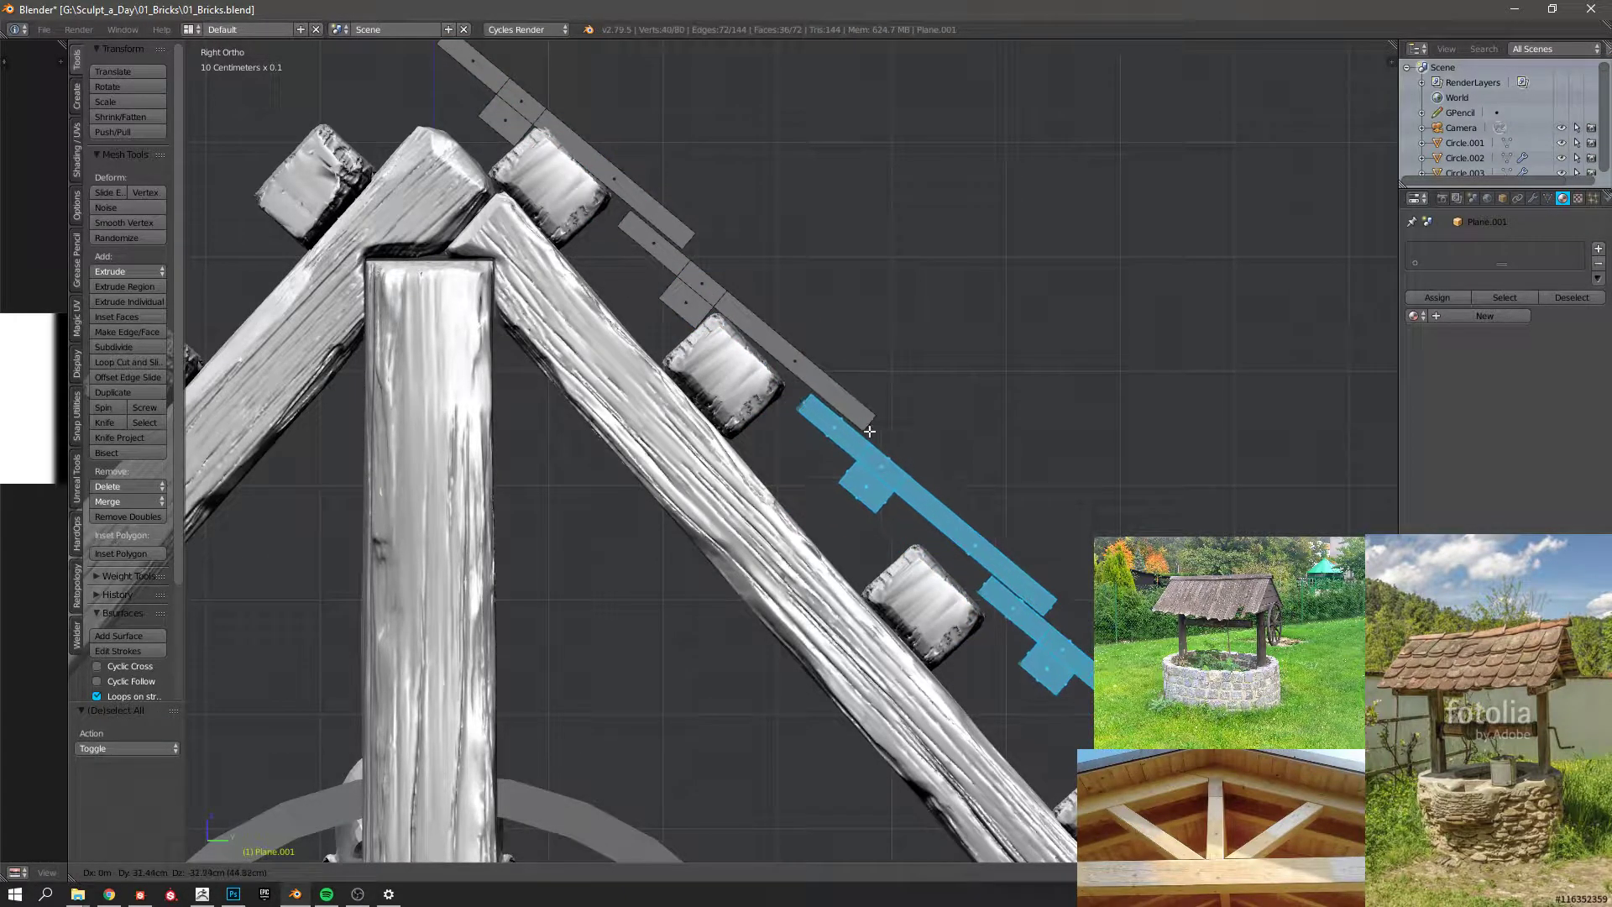
pyautogui.click(829, 409)
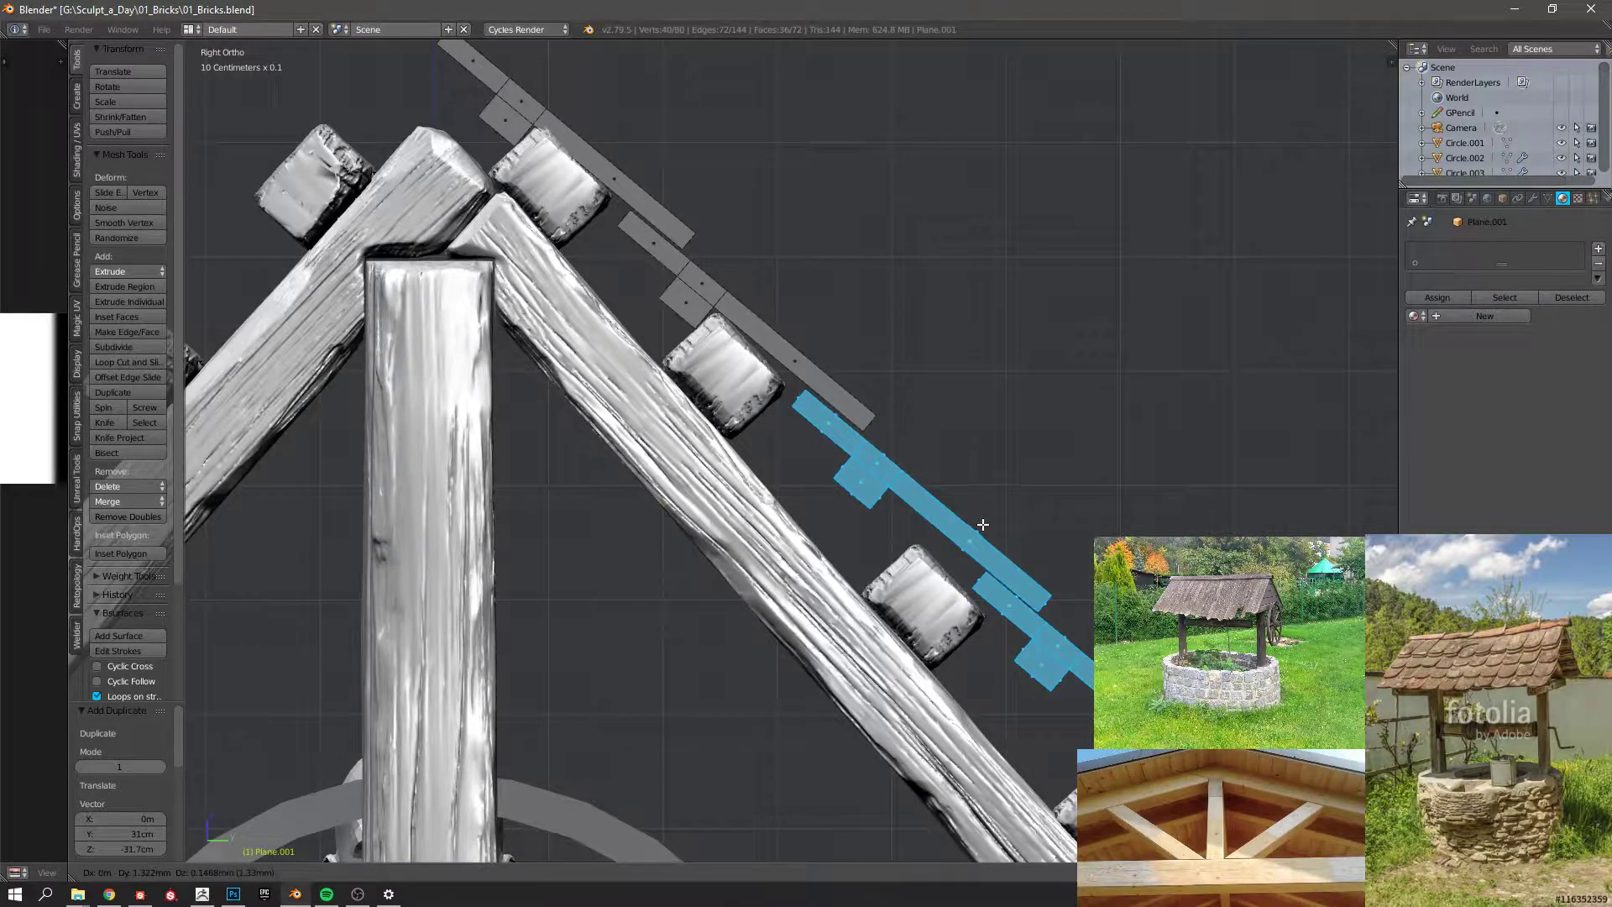
pyautogui.click(999, 550)
# Rotate all four tiles together by about 2.65° and shift them slightly to follow the rafter slope.
pyautogui.press('Tab')
pyautogui.scroll(-2, 1030, 520)
pyautogui.press('Tab')
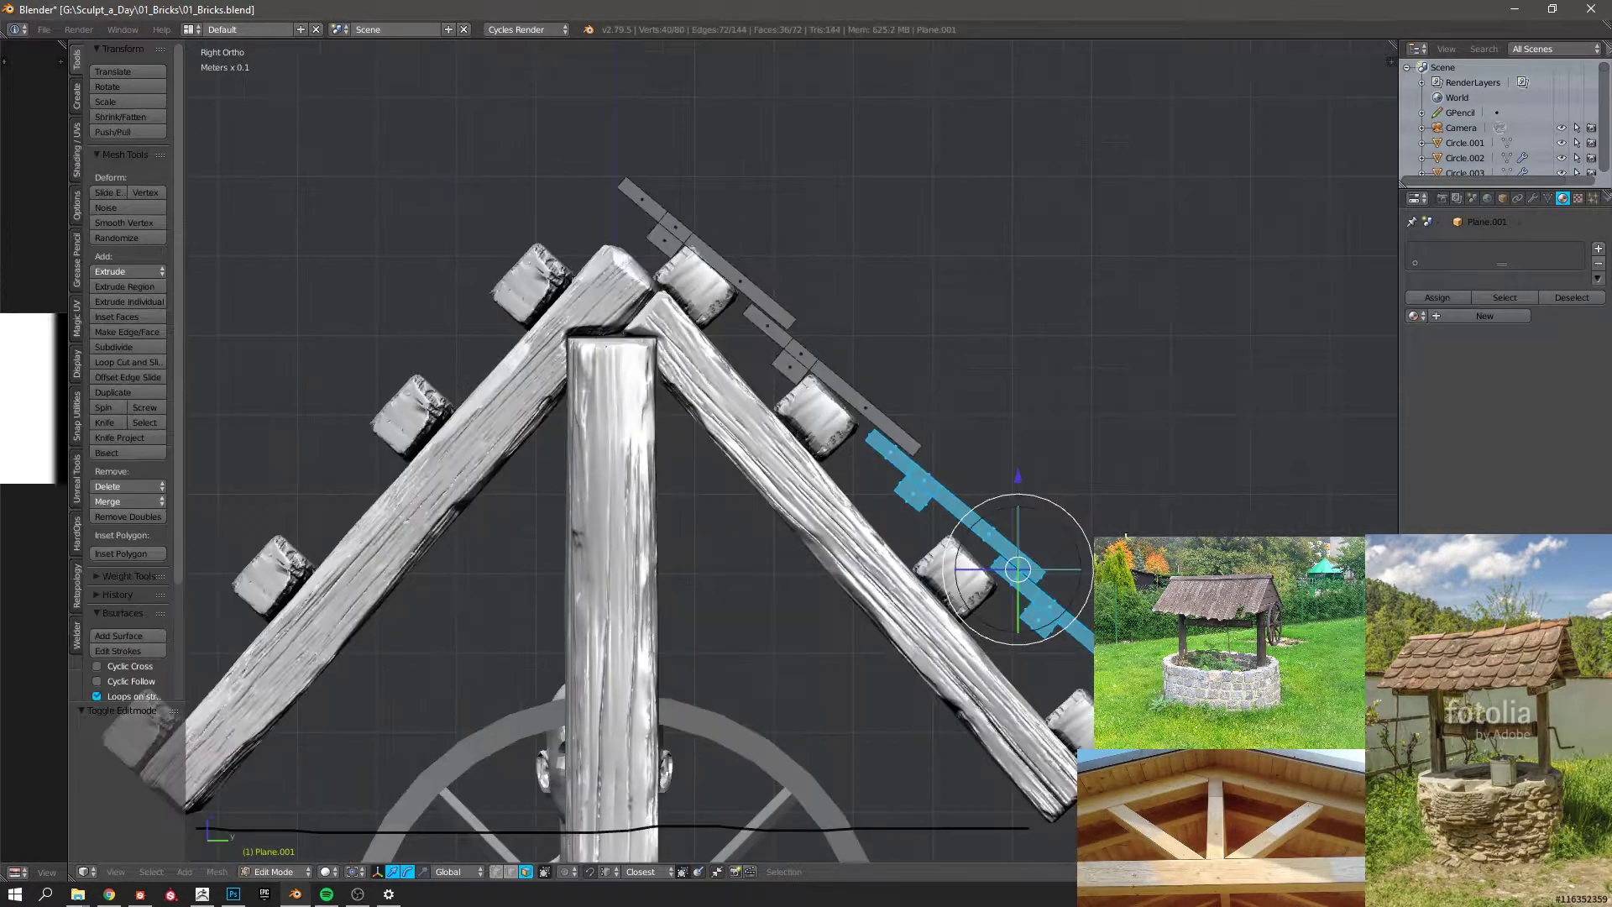
pyautogui.press('a')
pyautogui.press('a')
pyautogui.press('r')
pyautogui.click(1091, 541)
pyautogui.press('g')
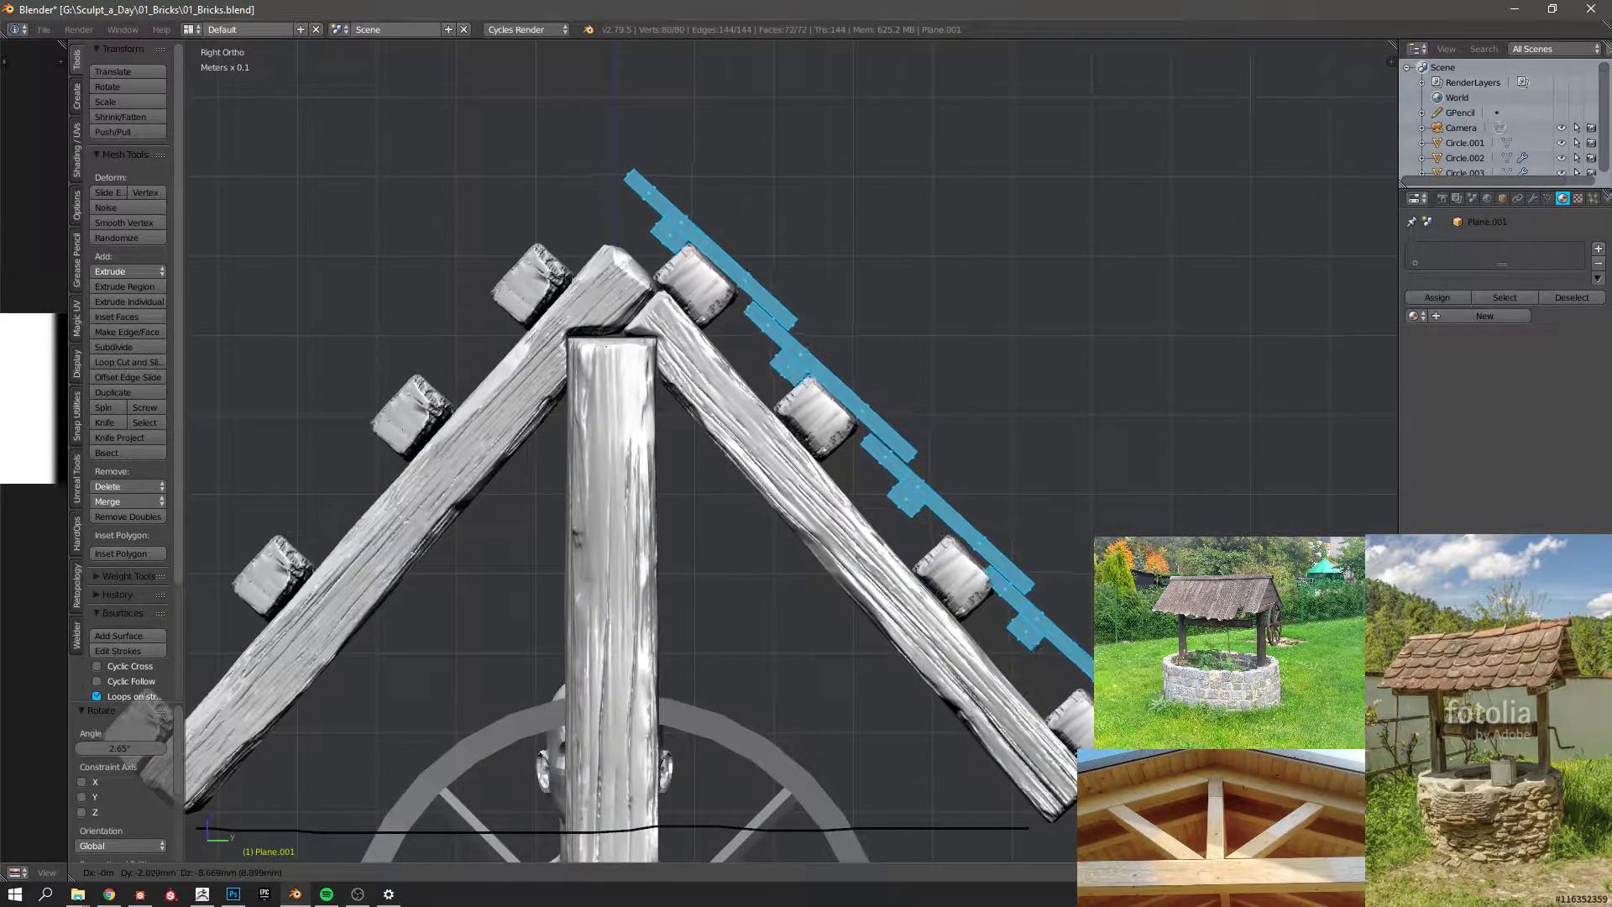
pyautogui.click(893, 439)
pyautogui.press('a')
# Move the third batten up the rafter by about -3.38 cm in Y and 3.8 cm in Z to meet its tile hook.
pyautogui.scroll(2, 991, 535)
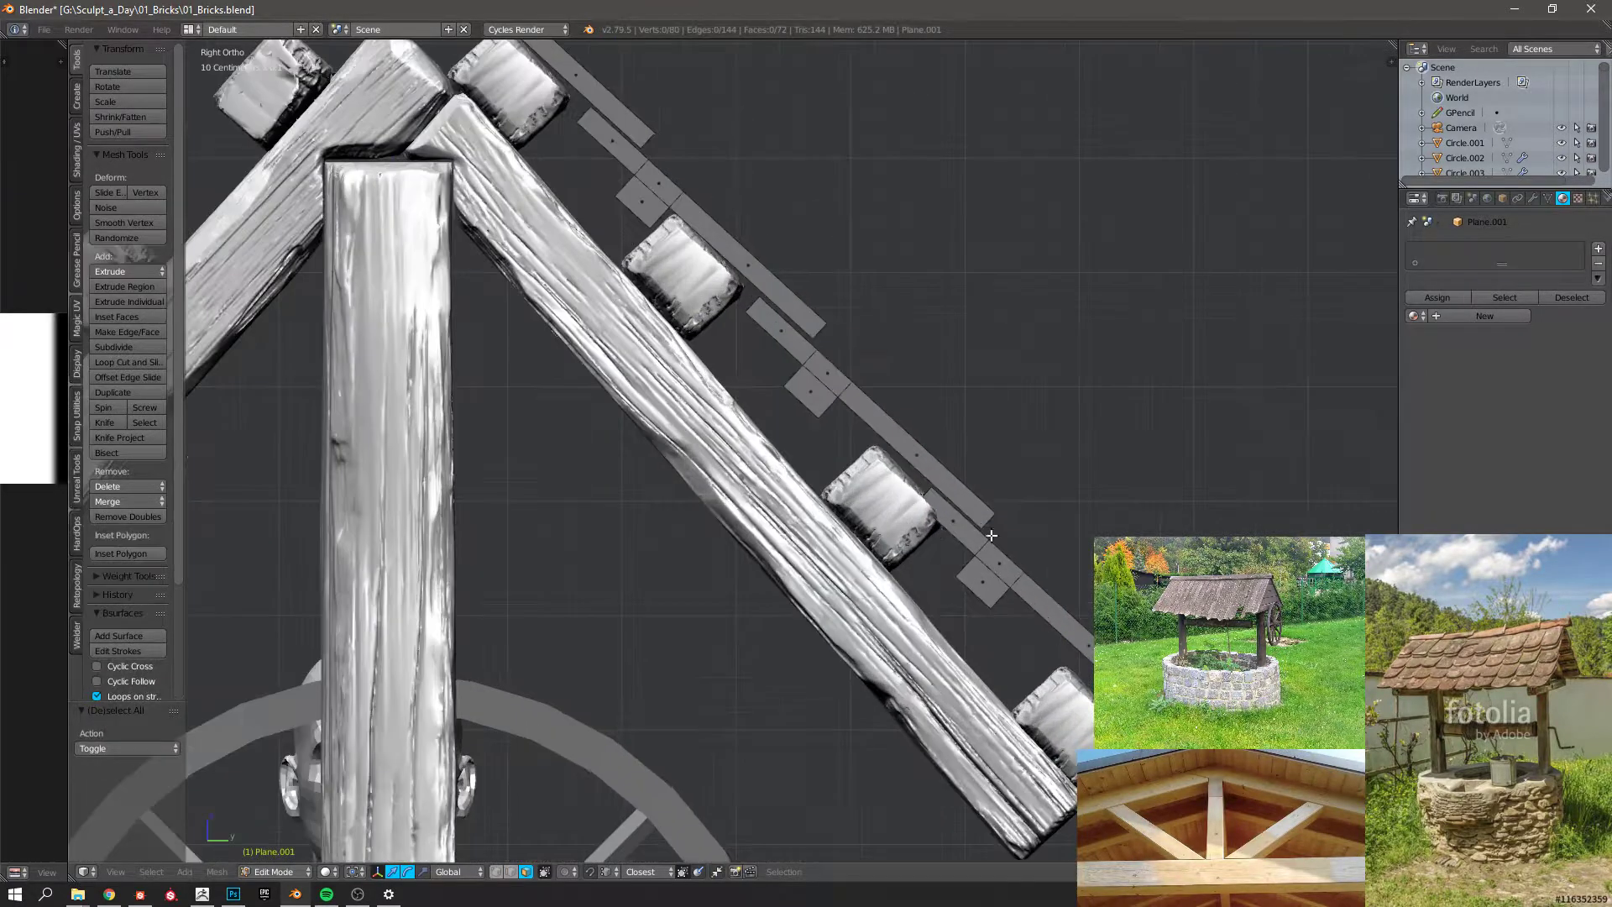
pyautogui.press('Tab')
pyautogui.rightClick(888, 510)
pyautogui.press('g')
pyautogui.click(853, 467)
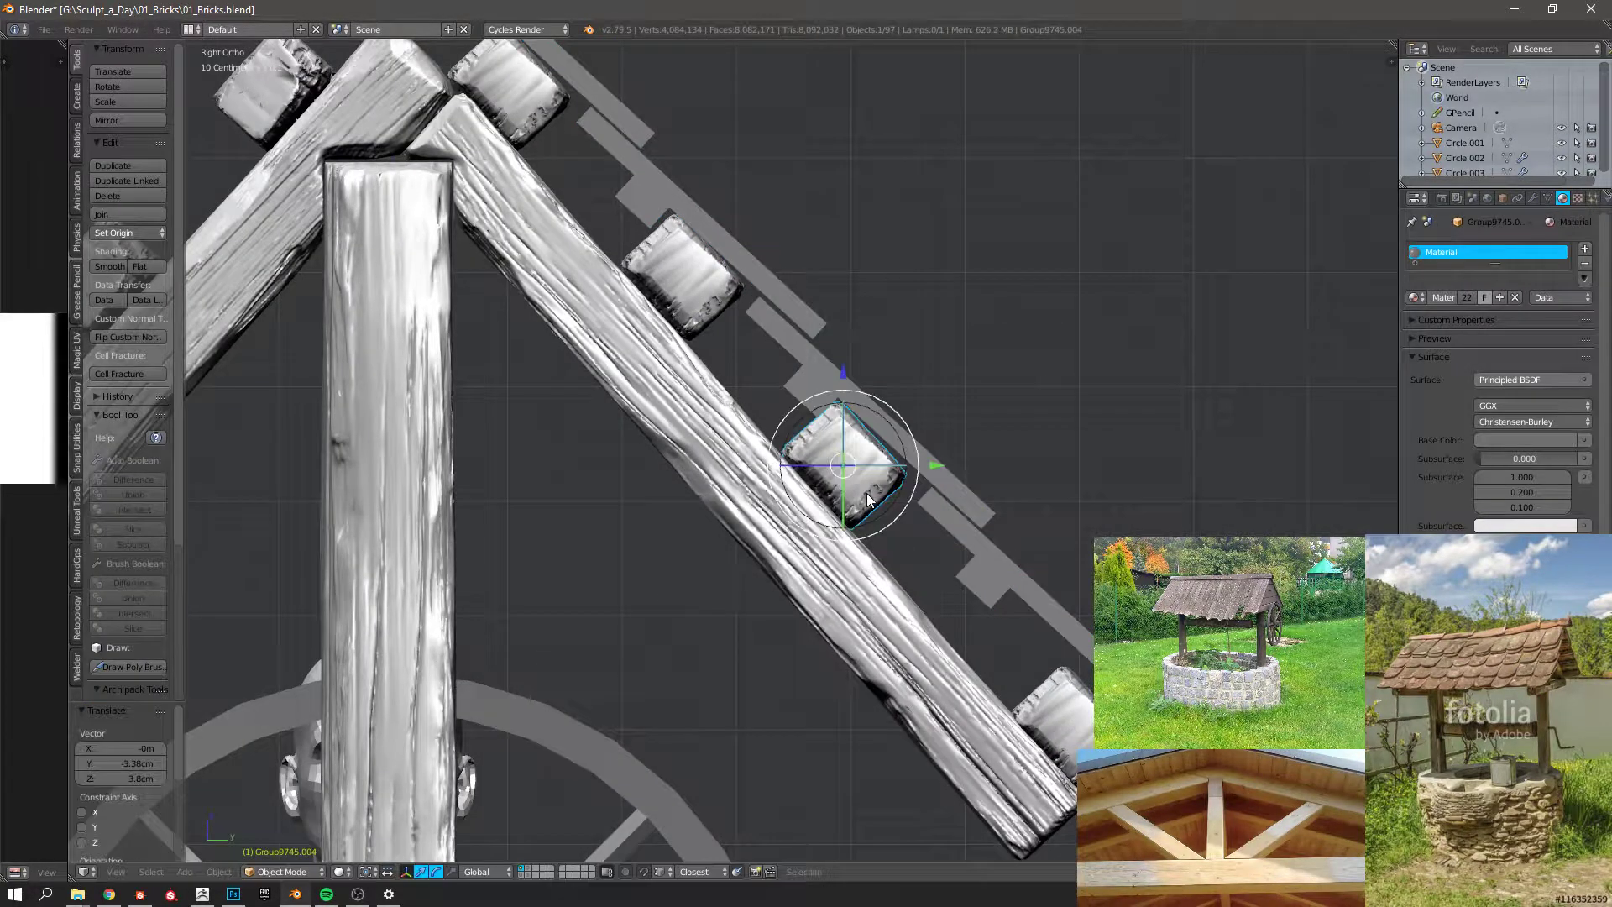
# Move the lowest batten up the rafter so it sits against the fourth tile's hook.
pyautogui.rightClick(858, 497)
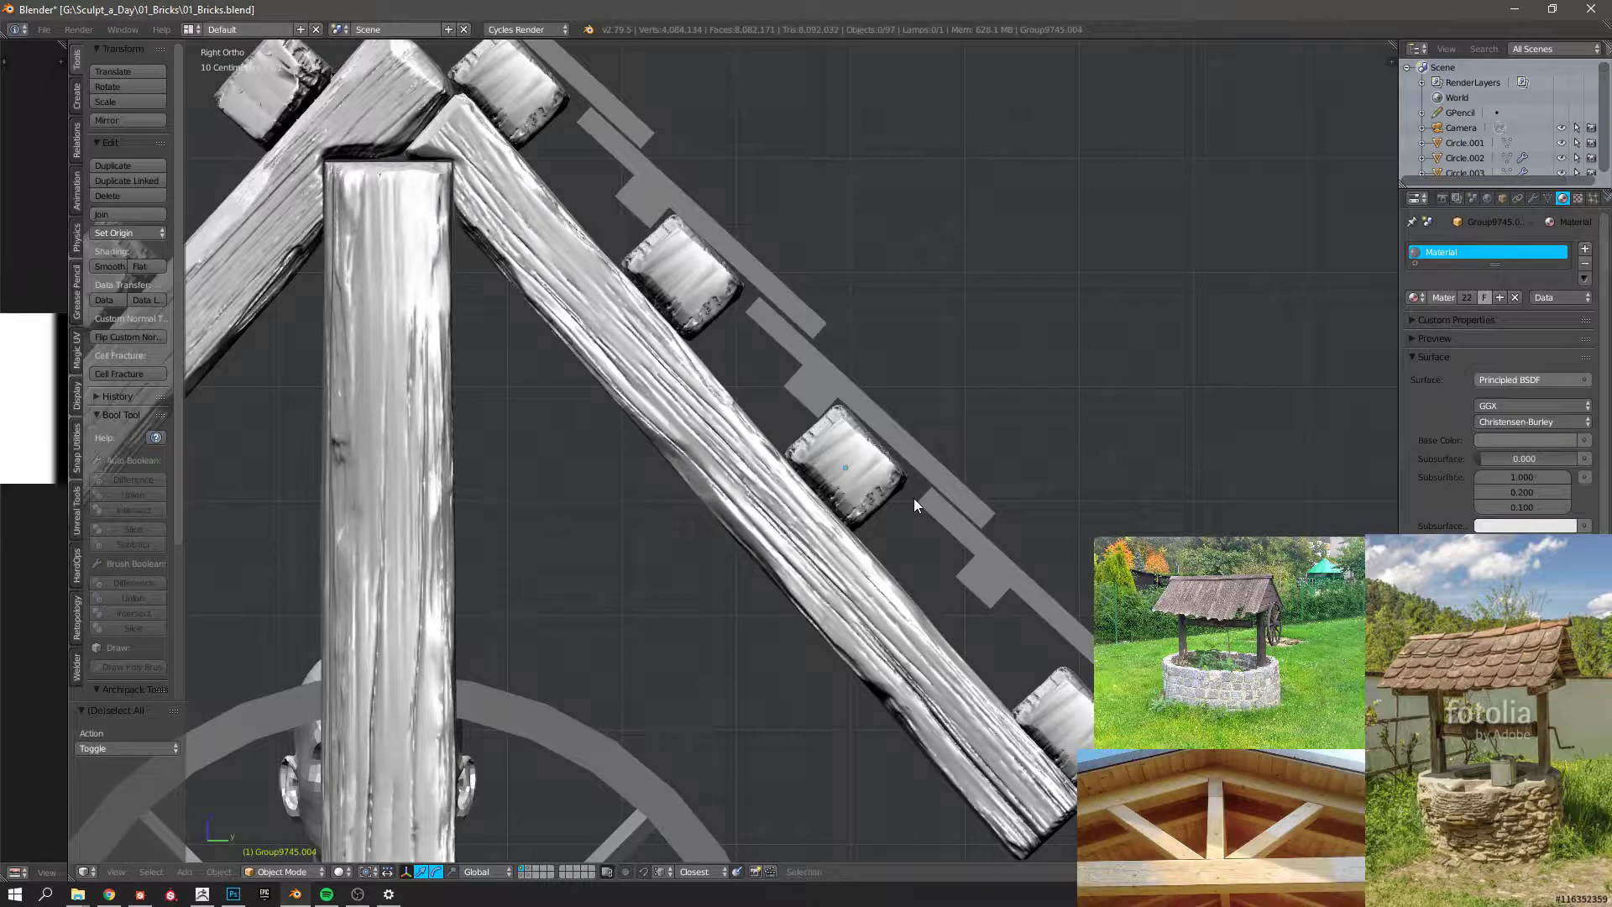
pyautogui.rightClick(1022, 586)
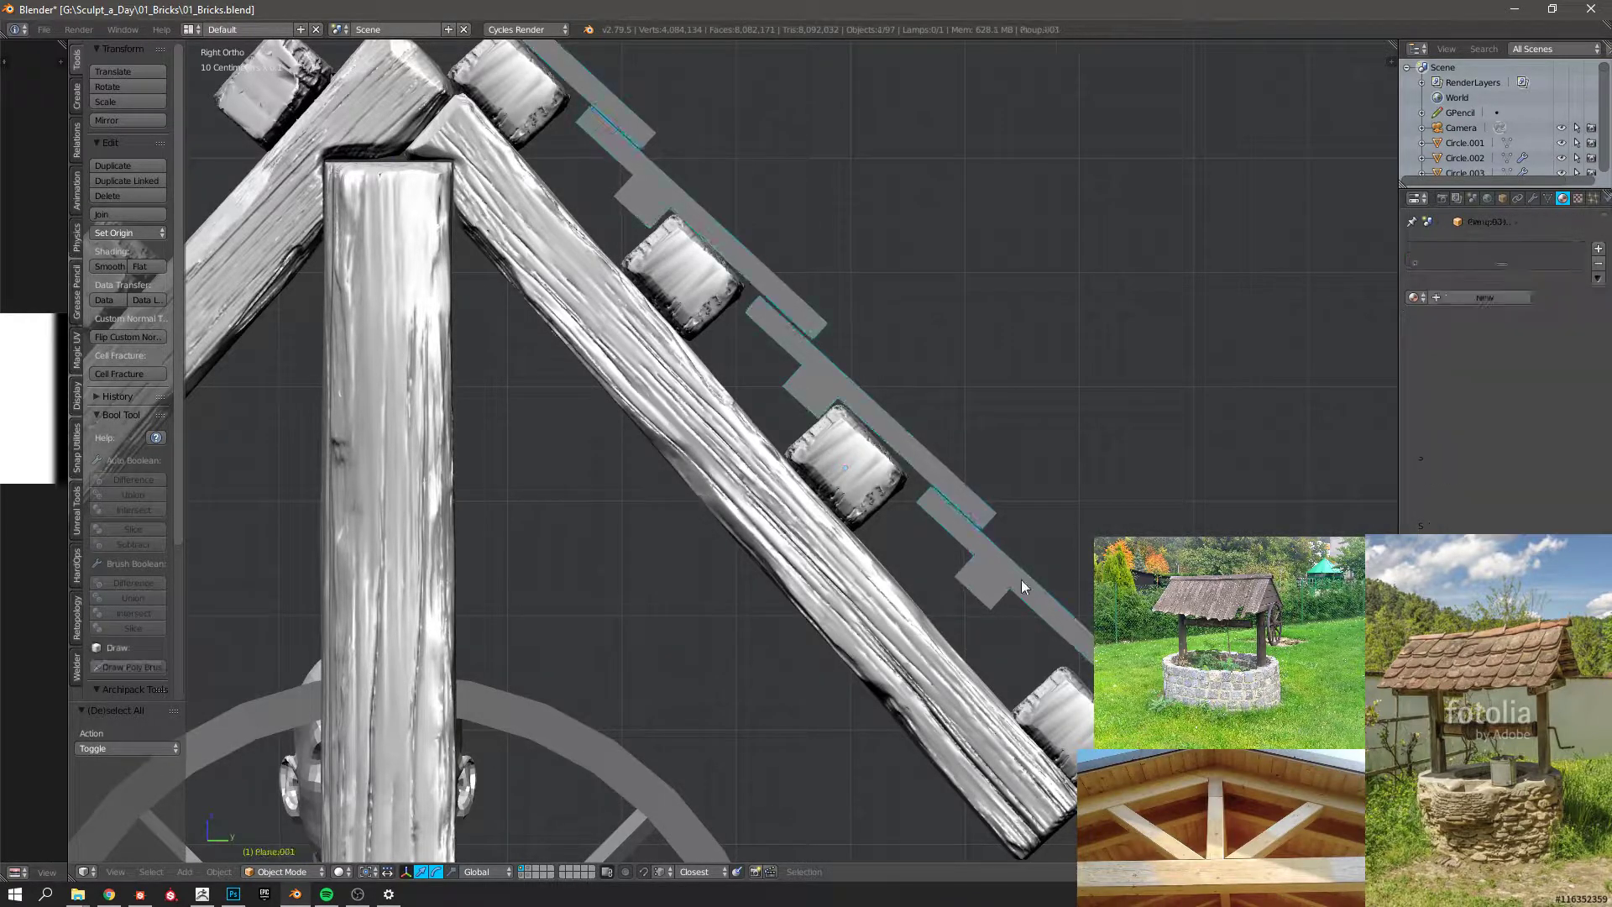
pyautogui.rightClick(1049, 705)
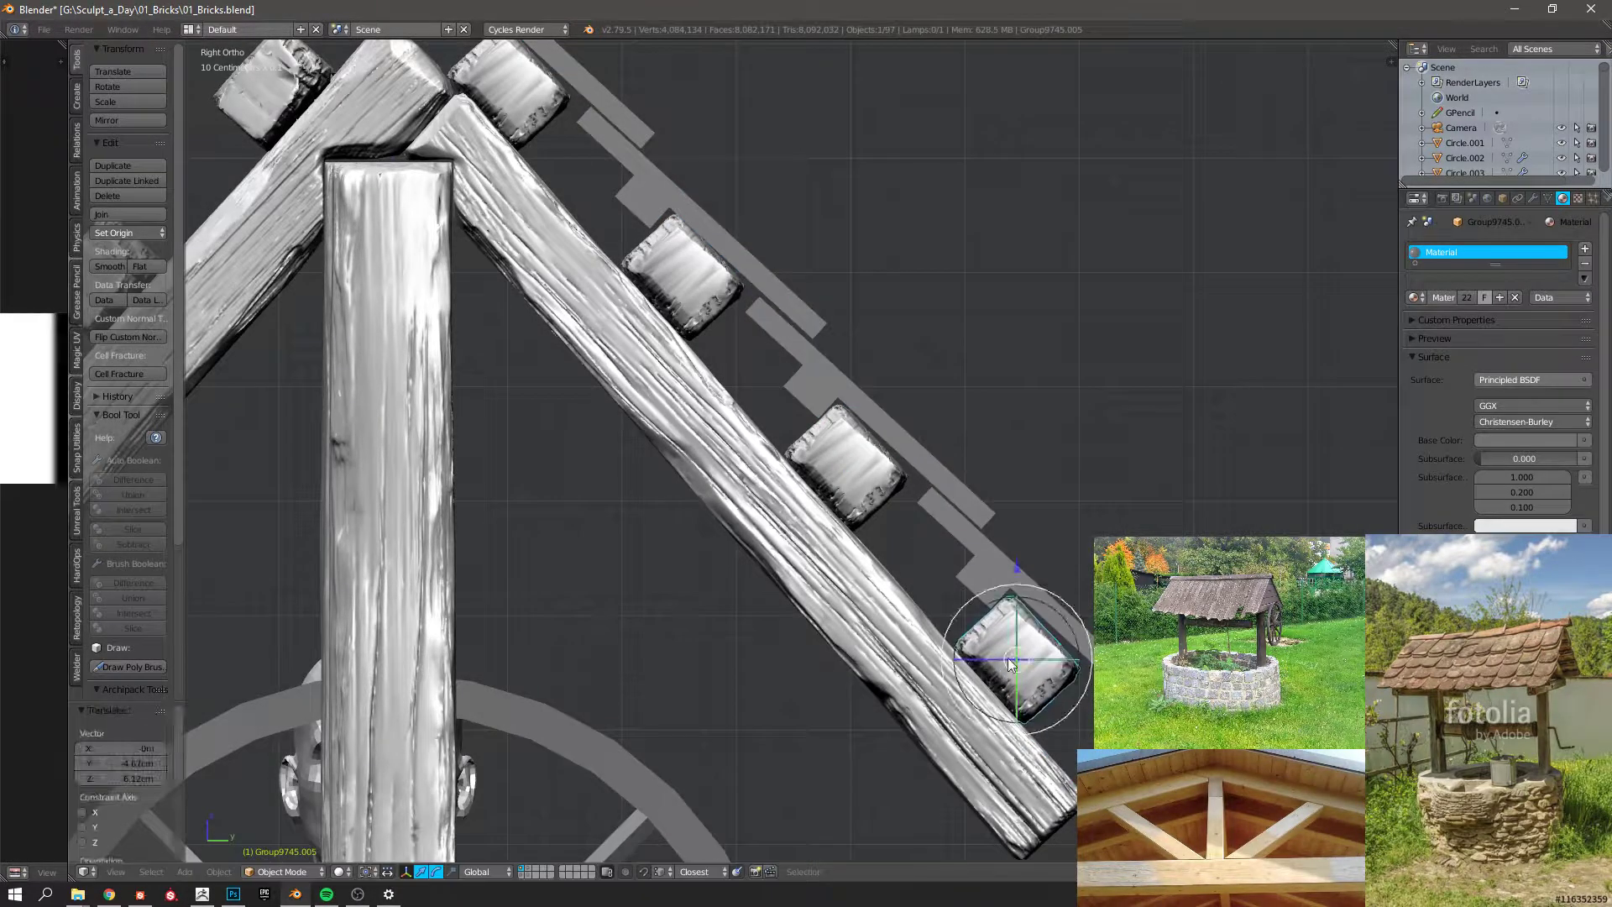
pyautogui.moveTo(1058, 679); pyautogui.dragTo(993, 626, button='middle')
pyautogui.press('KP_3')
pyautogui.press('KP_1')
pyautogui.press('KP_3')
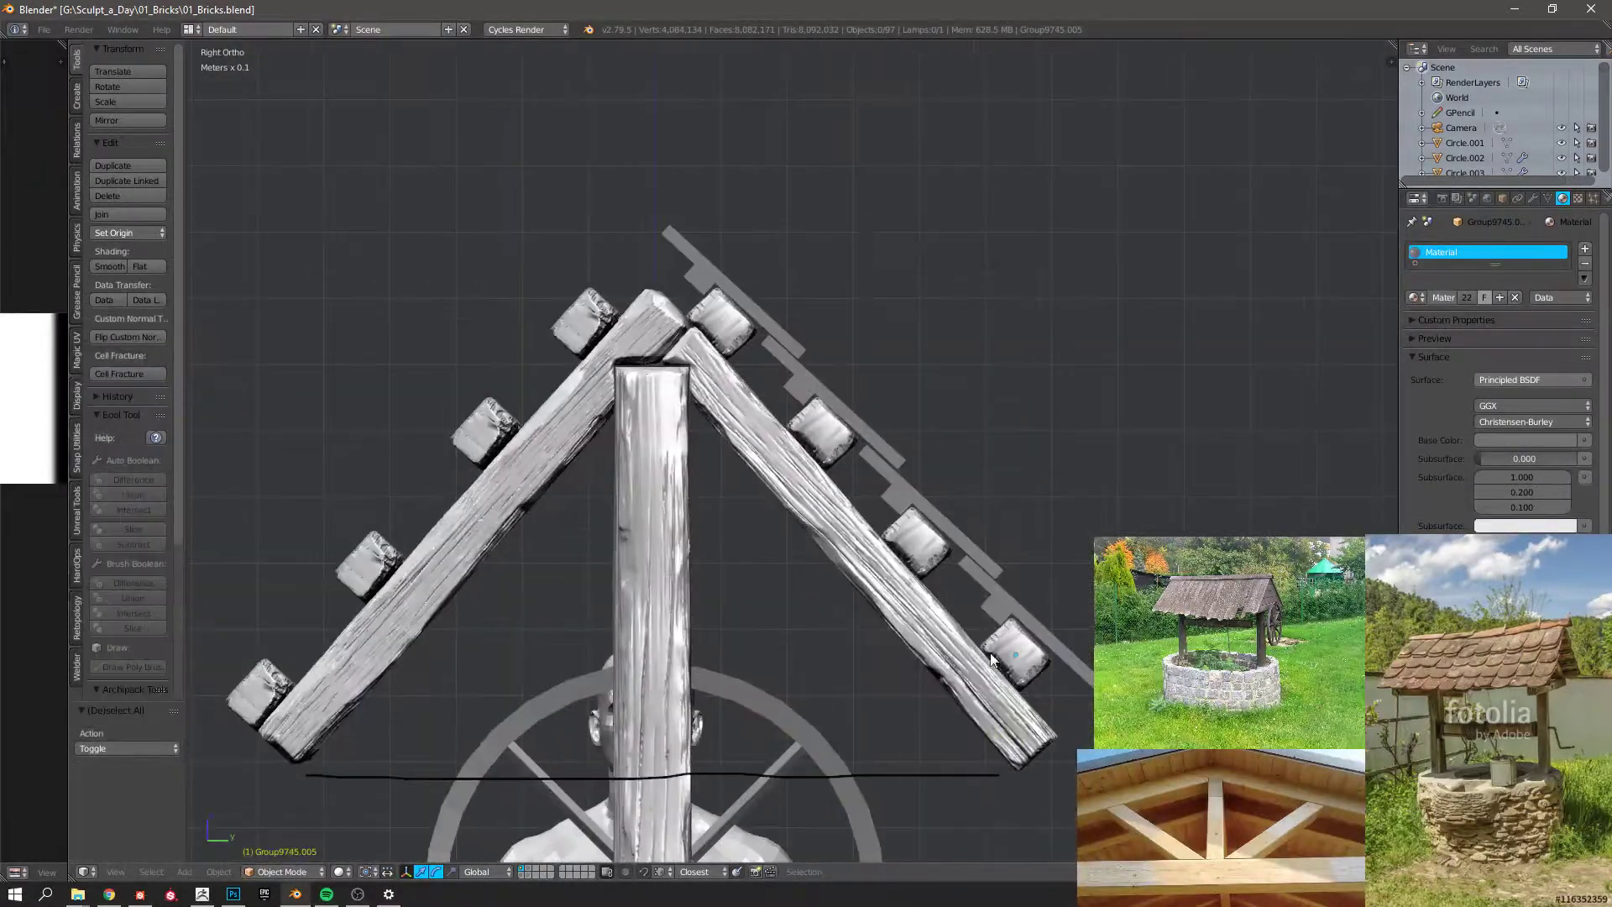
# Rotate the tile row by about 0.194° and nudge it to rest on the repositioned battens.
pyautogui.scroll(2, 1025, 640)
pyautogui.rightClick(980, 576)
pyautogui.press('r')
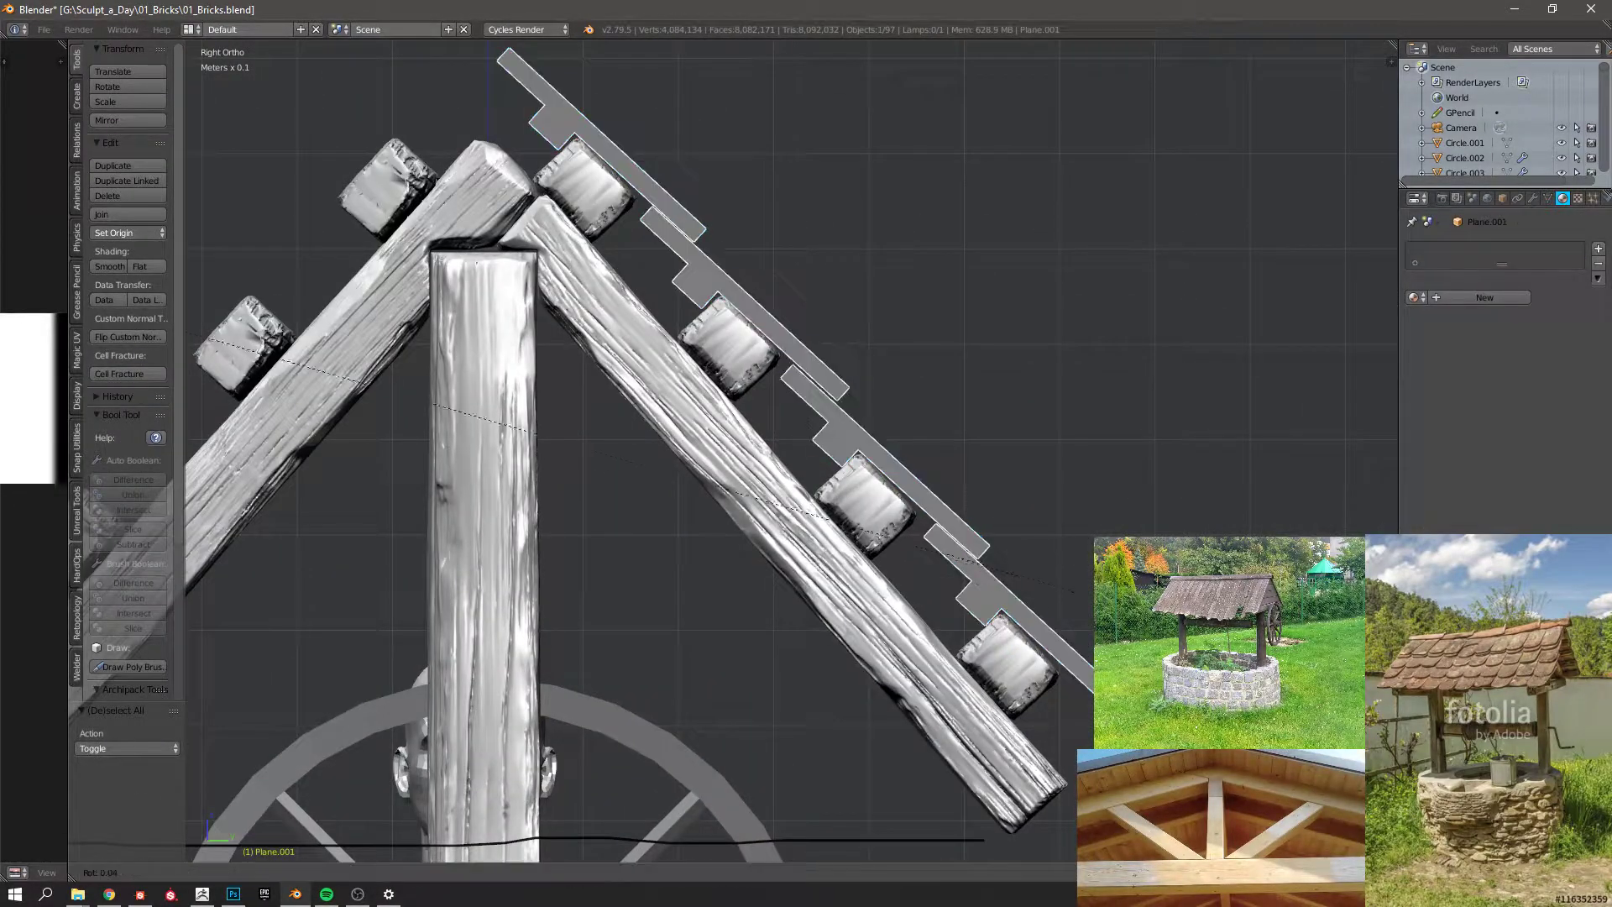
pyautogui.click(1036, 693)
pyautogui.press('g')
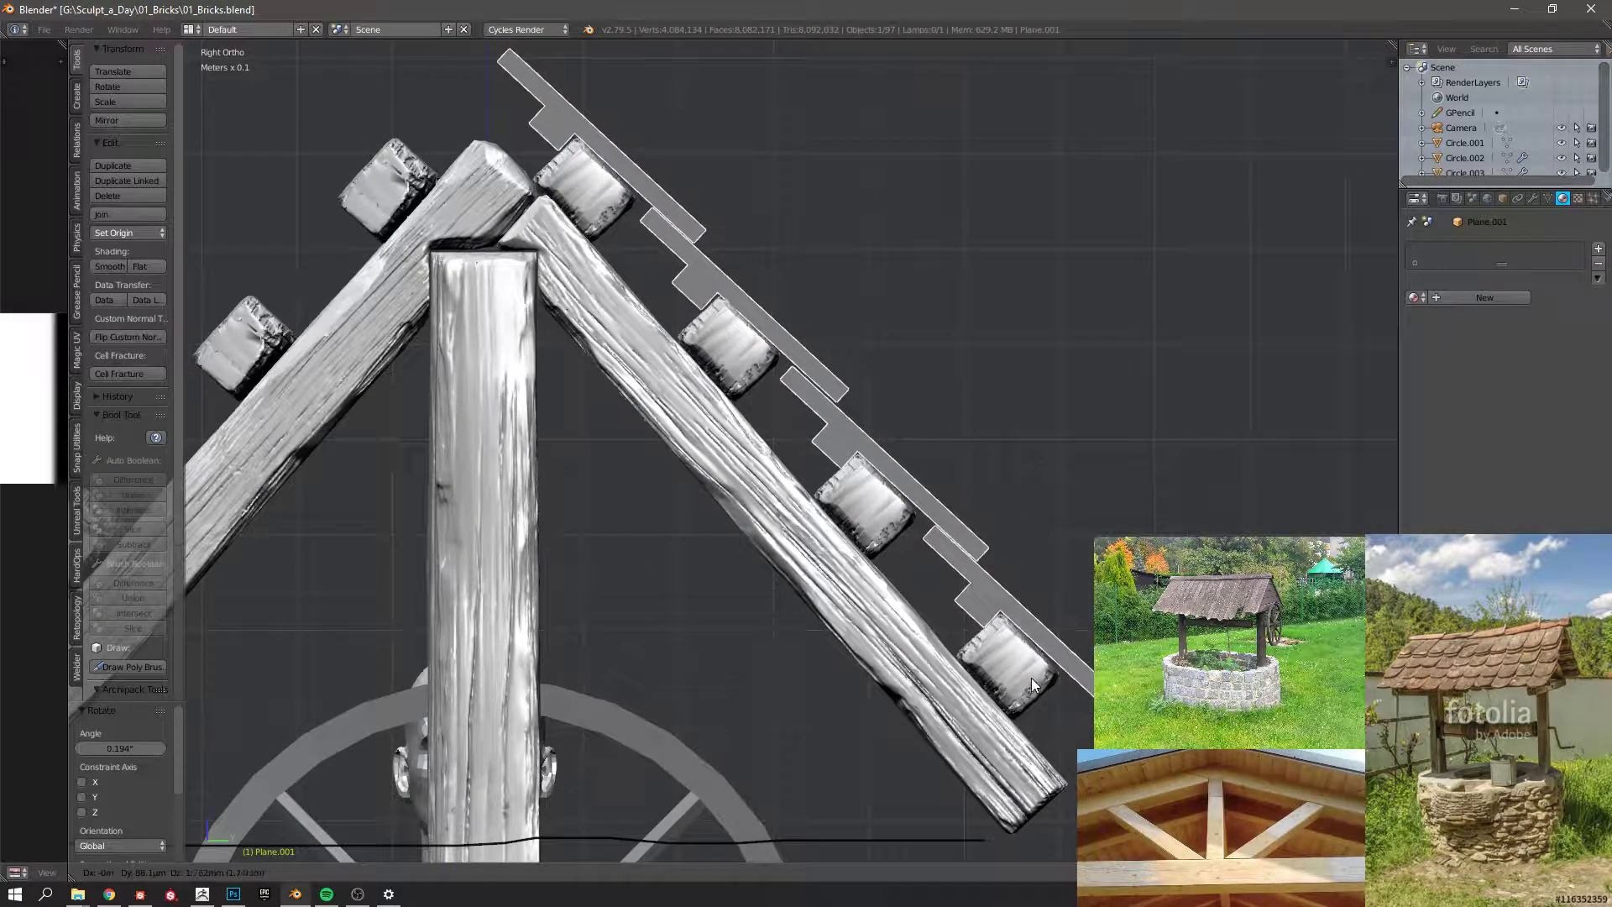
pyautogui.scroll(-3, 1019, 667)
pyautogui.click(1031, 663)
pyautogui.press('a')
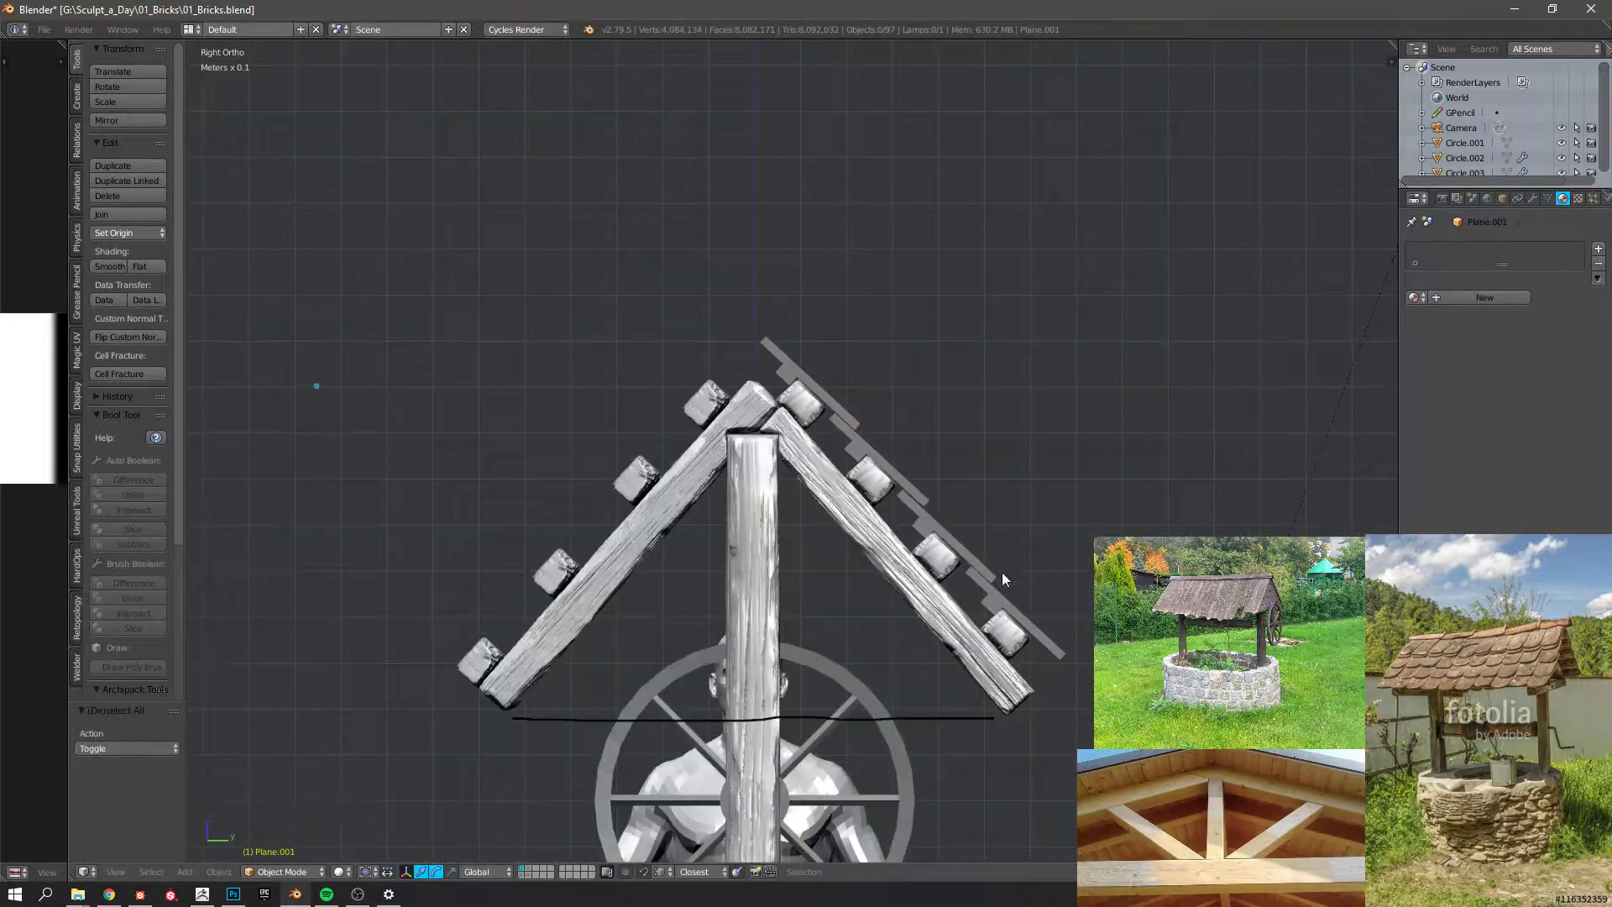
# Apply the tile row's location transform and add an Array modifier to it.
pyautogui.moveTo(1001, 571); pyautogui.dragTo(873, 470, button='middle')
pyautogui.scroll(-2, 889, 535)
pyautogui.rightClick(827, 533)
pyautogui.hotkey('ctrl', 'a')
pyautogui.click(812, 493)
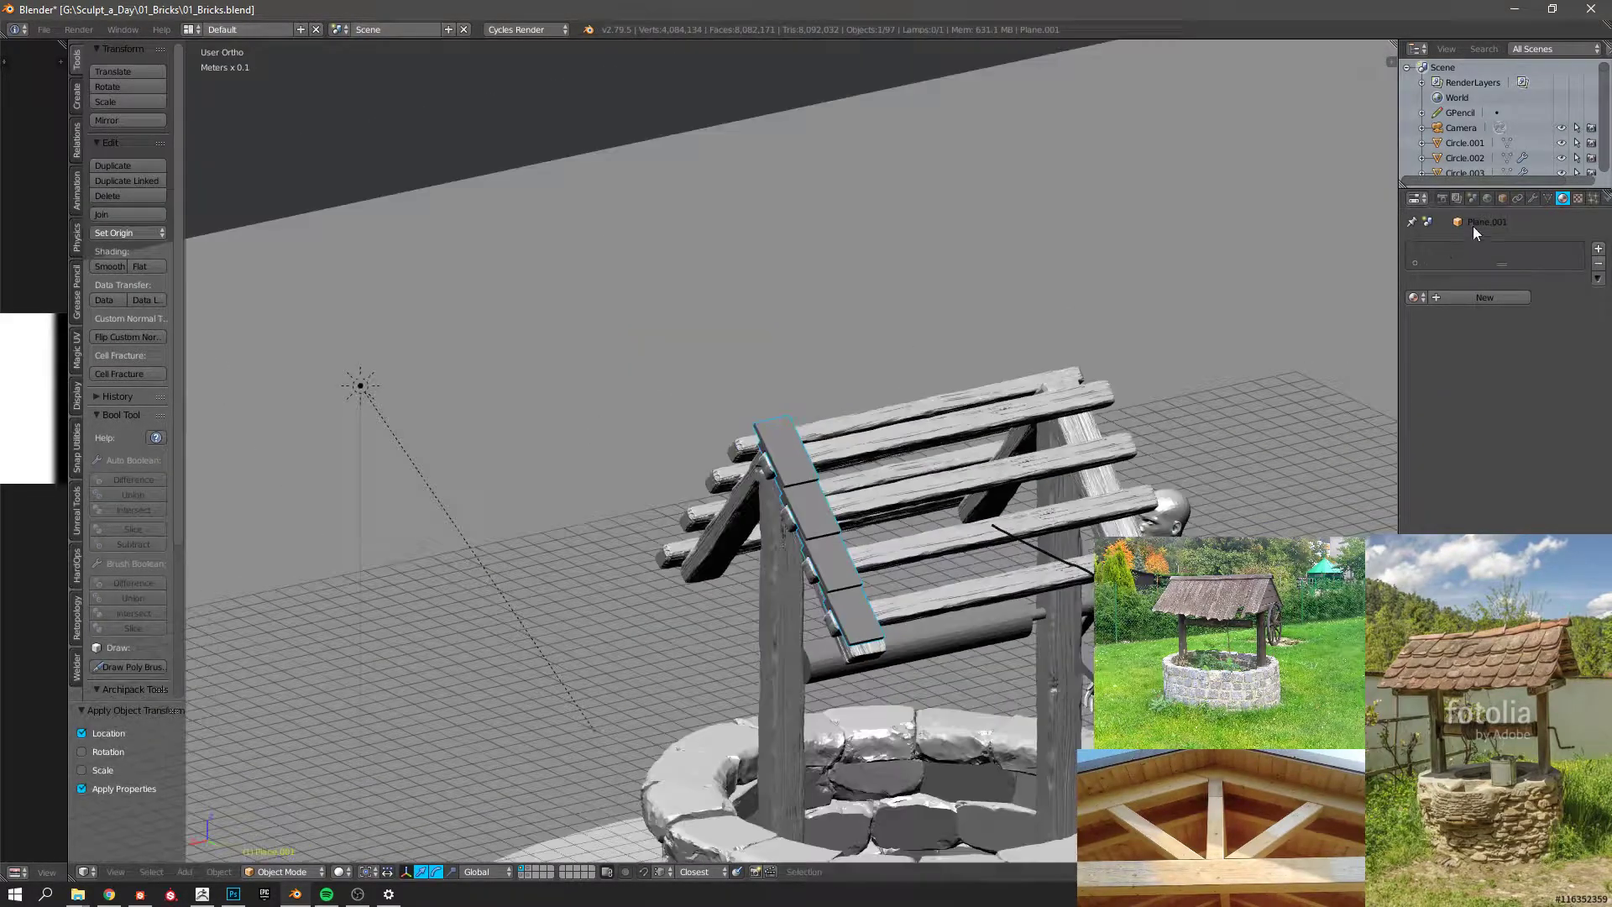
pyautogui.click(1531, 199)
pyautogui.click(1451, 283)
pyautogui.click(1302, 285)
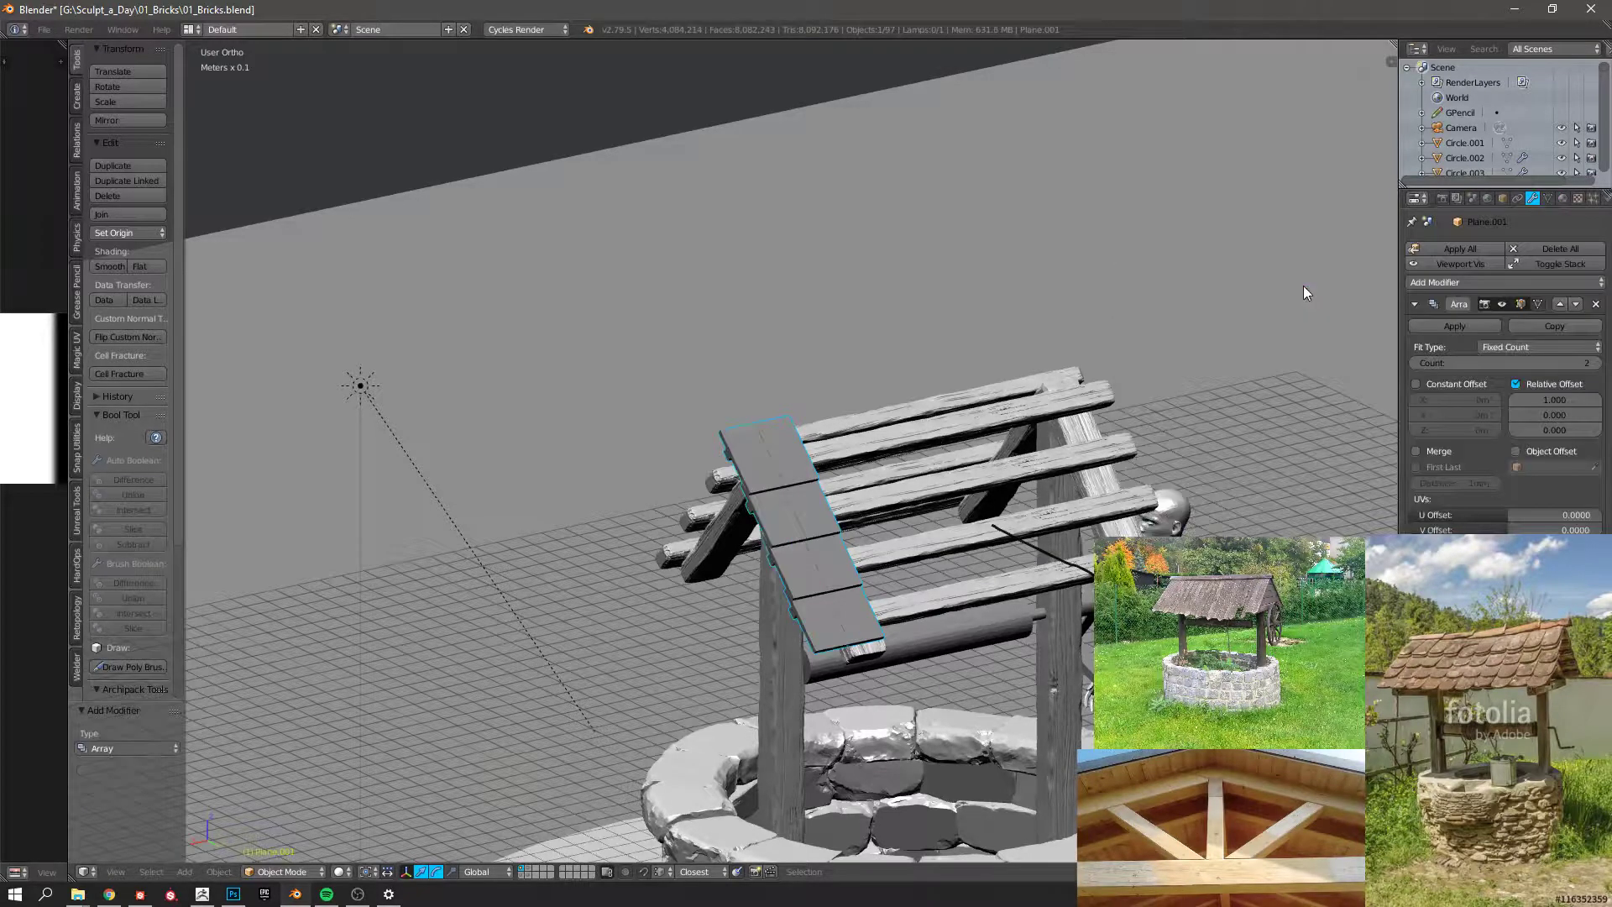
# Switch the array from relative to constant offset and set its X offset to about -2.38 cm.
pyautogui.click(1543, 383)
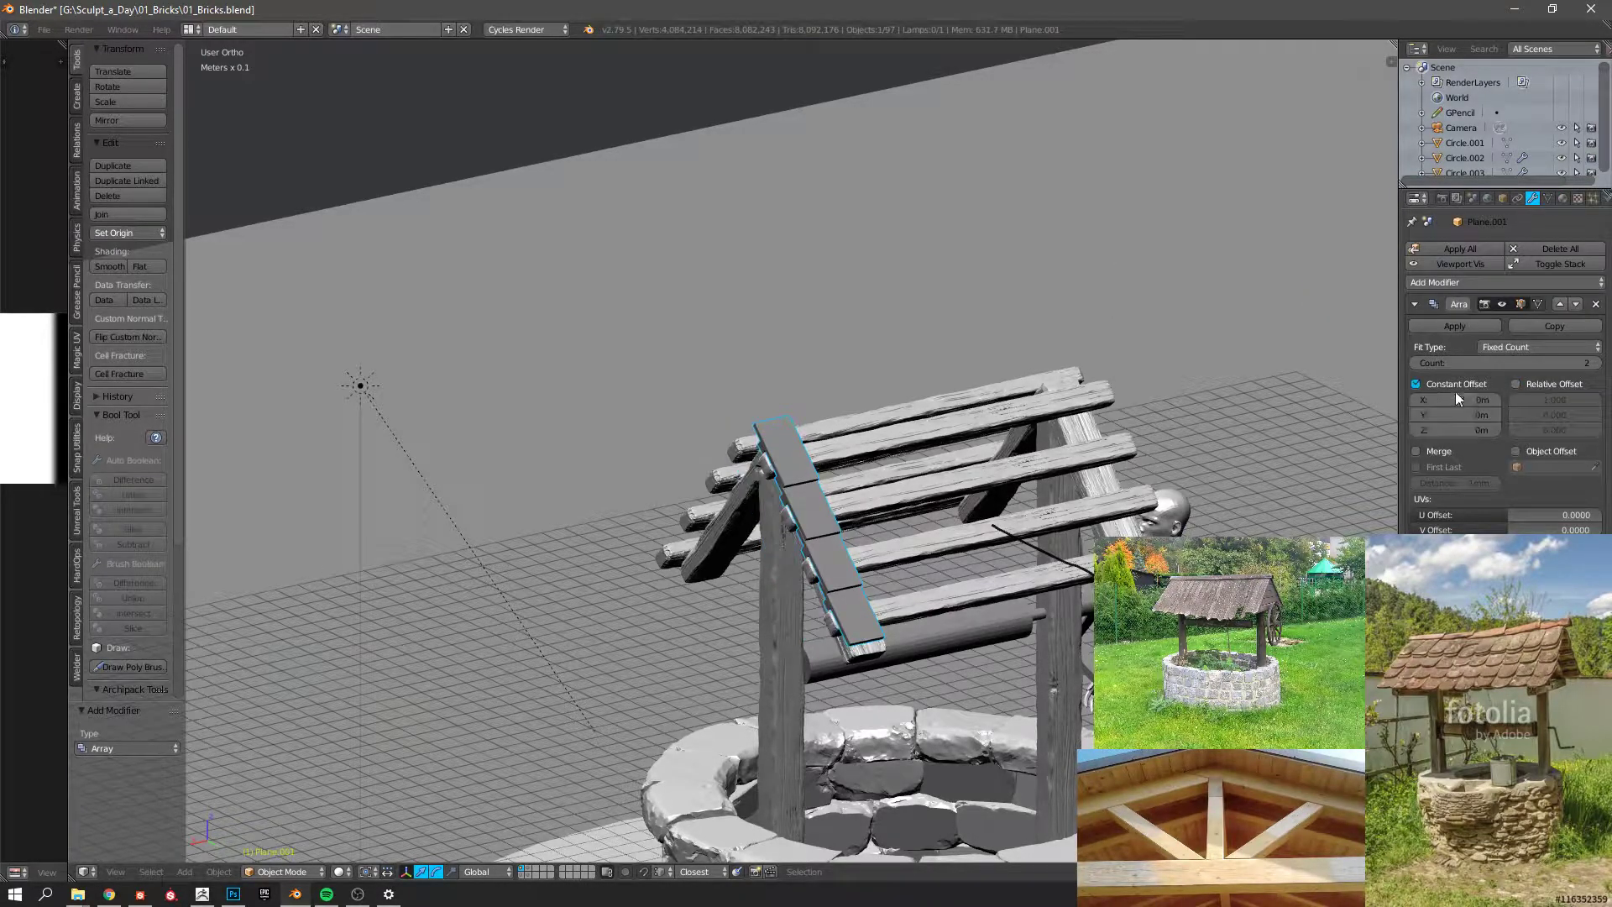
pyautogui.moveTo(1454, 400); pyautogui.dragTo(1427, 400)
pyautogui.press('shift+KP_7')
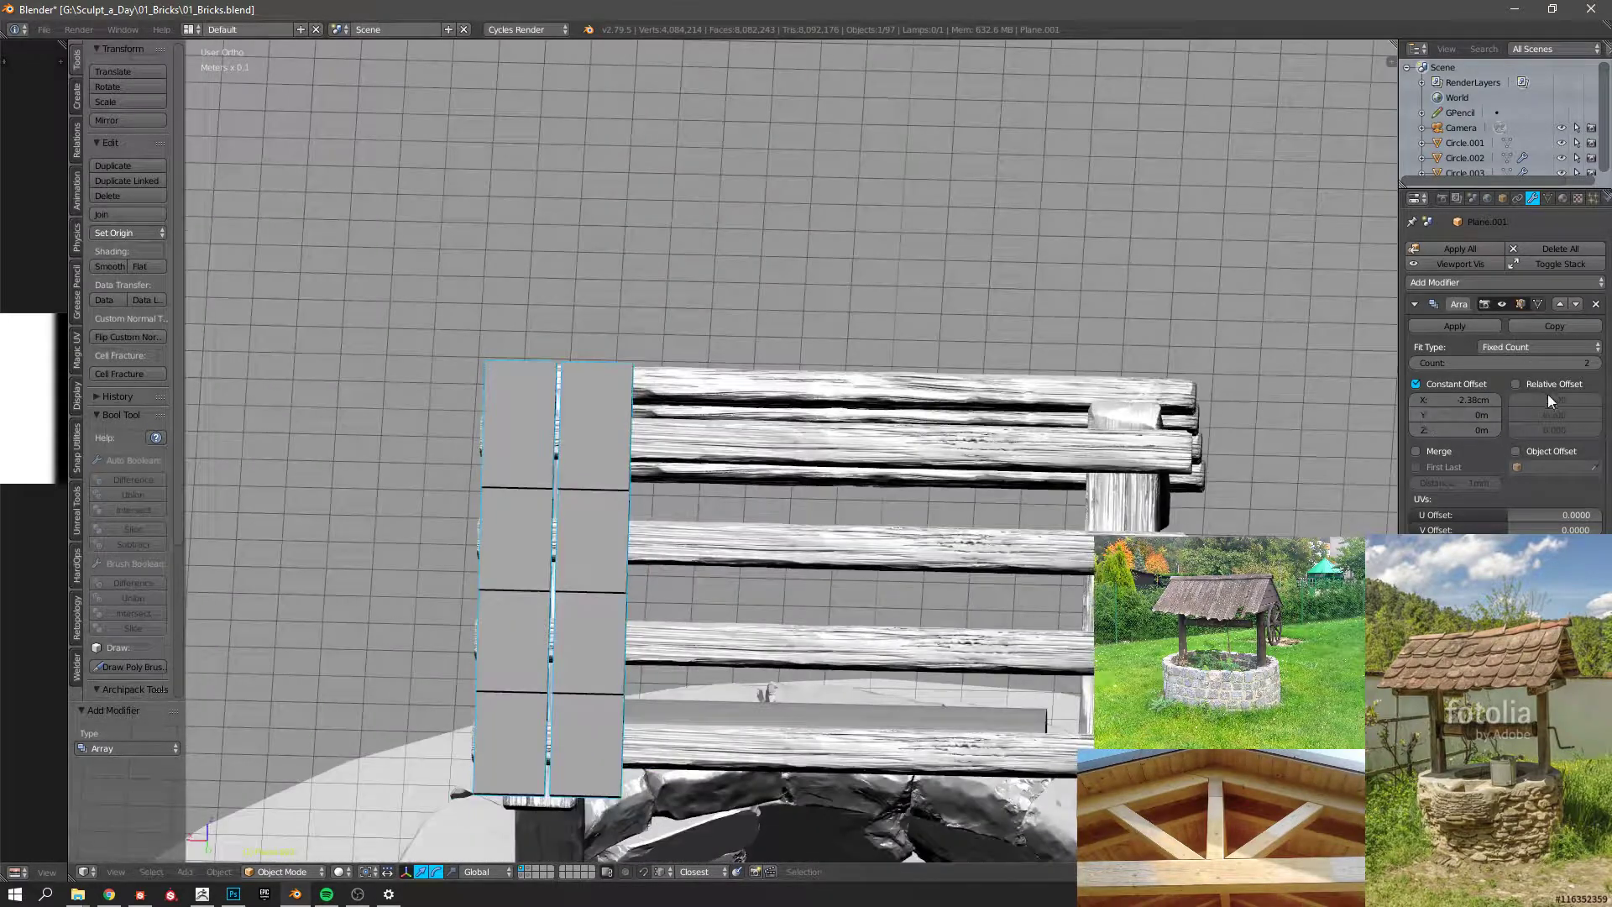
# Set the array count to 10 and shift the arrayed tile rows along X by about 6.2 cm to cover the battens.
pyautogui.moveTo(1601, 366); pyautogui.dragTo(1609, 367)
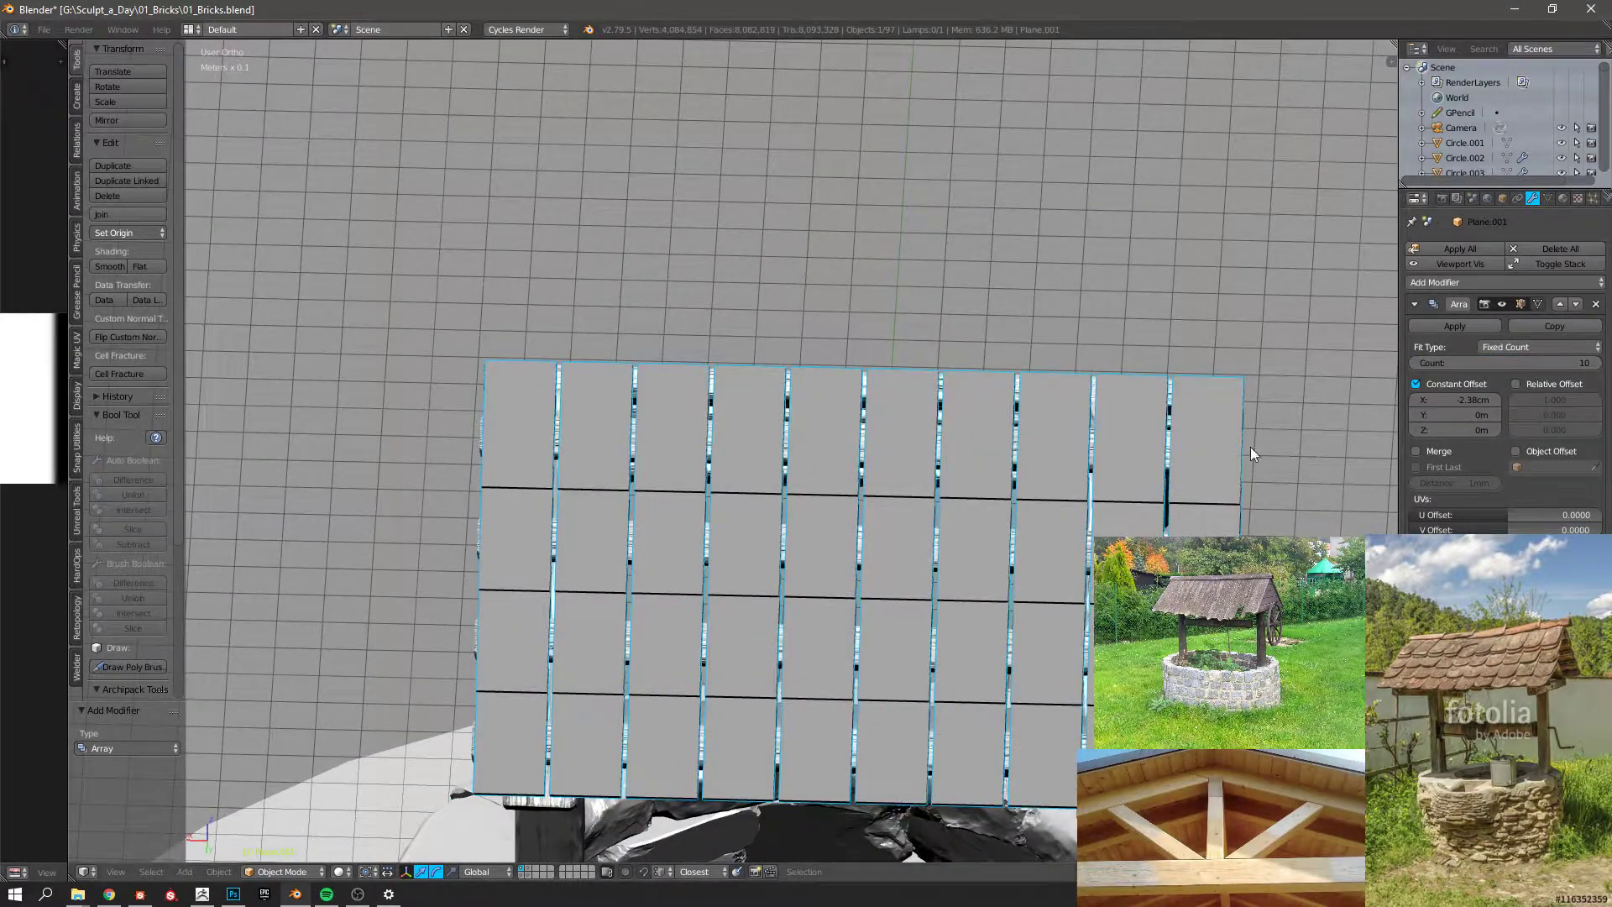
pyautogui.moveTo(1250, 447); pyautogui.dragTo(1040, 424, button='middle')
pyautogui.press('shift+KP_7')
pyautogui.press('g')
pyautogui.press('x')
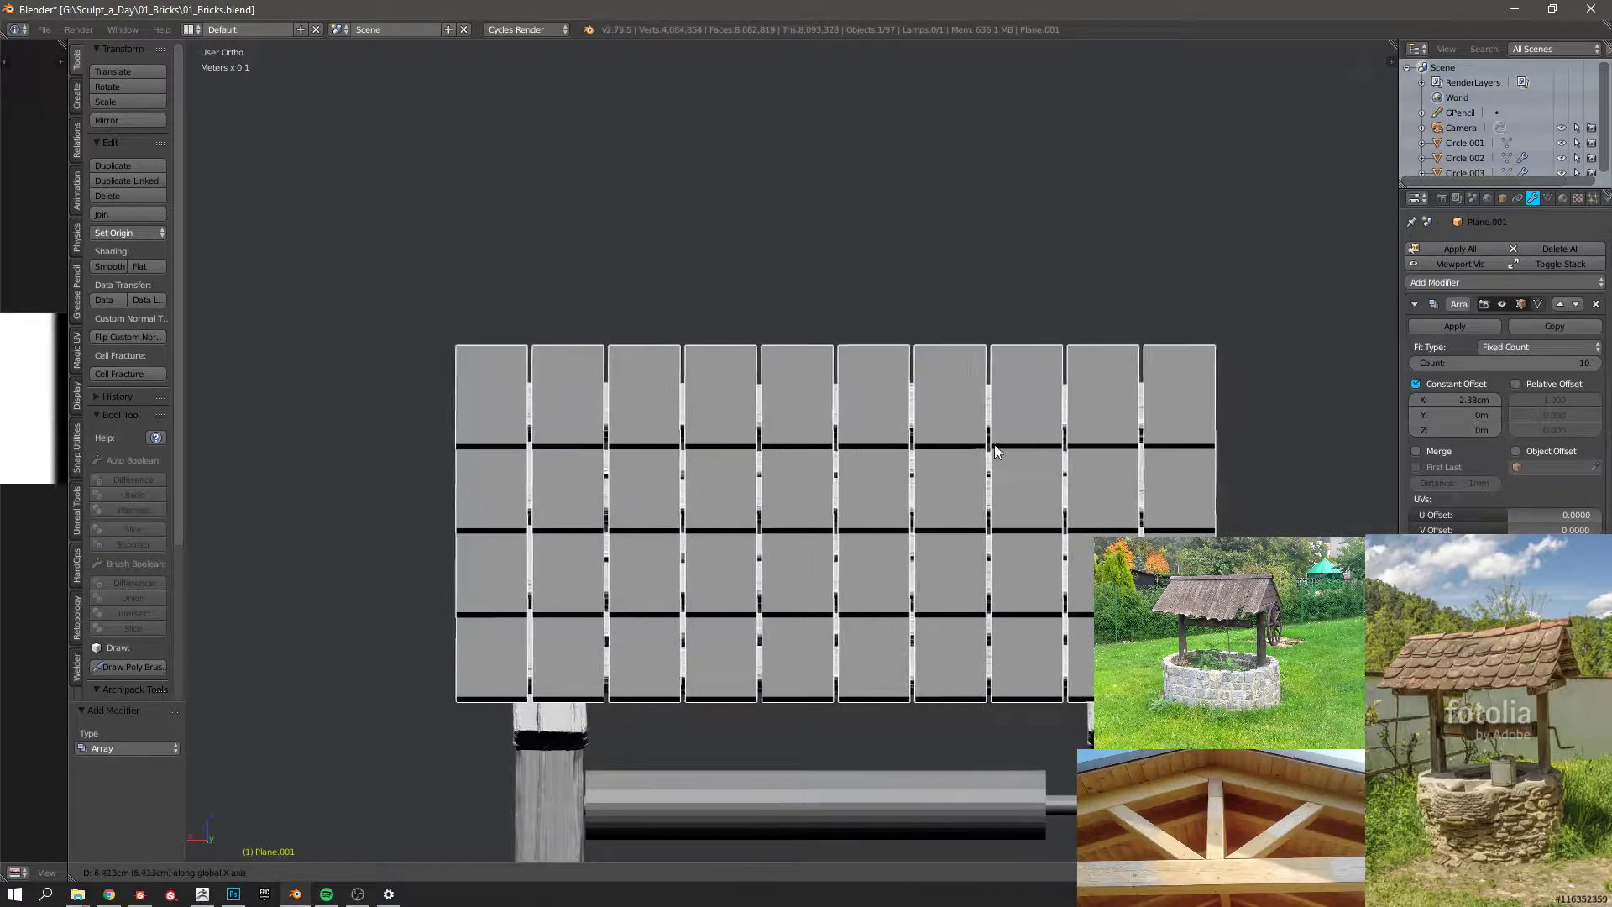
pyautogui.click(967, 501)
pyautogui.press('a')
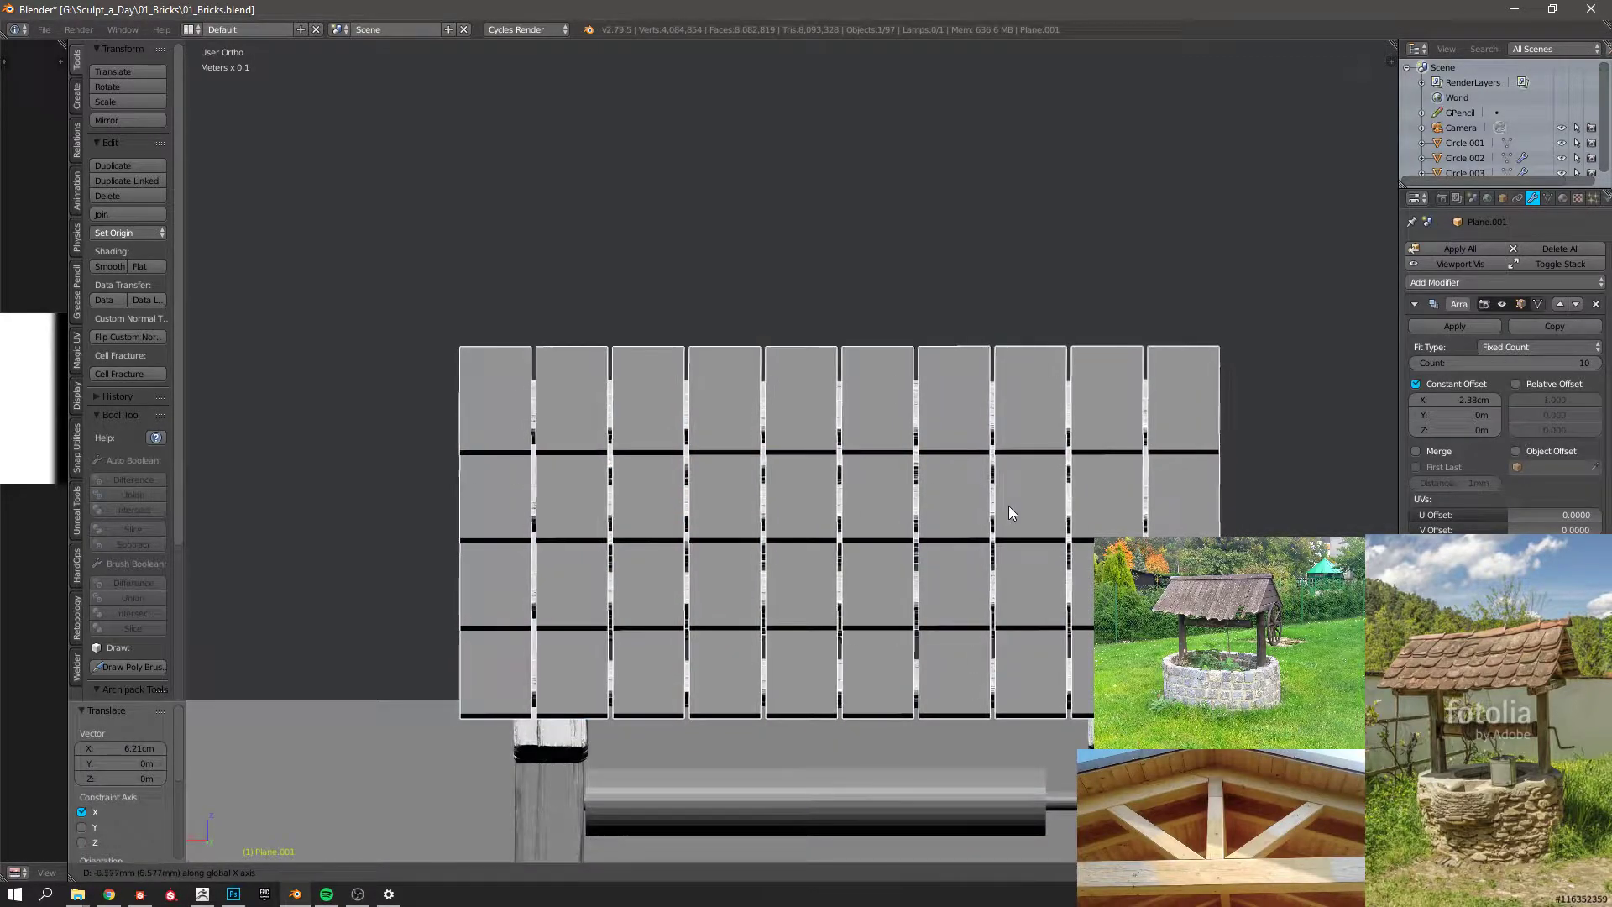
# Set the array's constant X offset to about -2.245 cm to narrow the gaps between the tile columns.
pyautogui.moveTo(1009, 505); pyautogui.dragTo(1145, 467, button='middle')
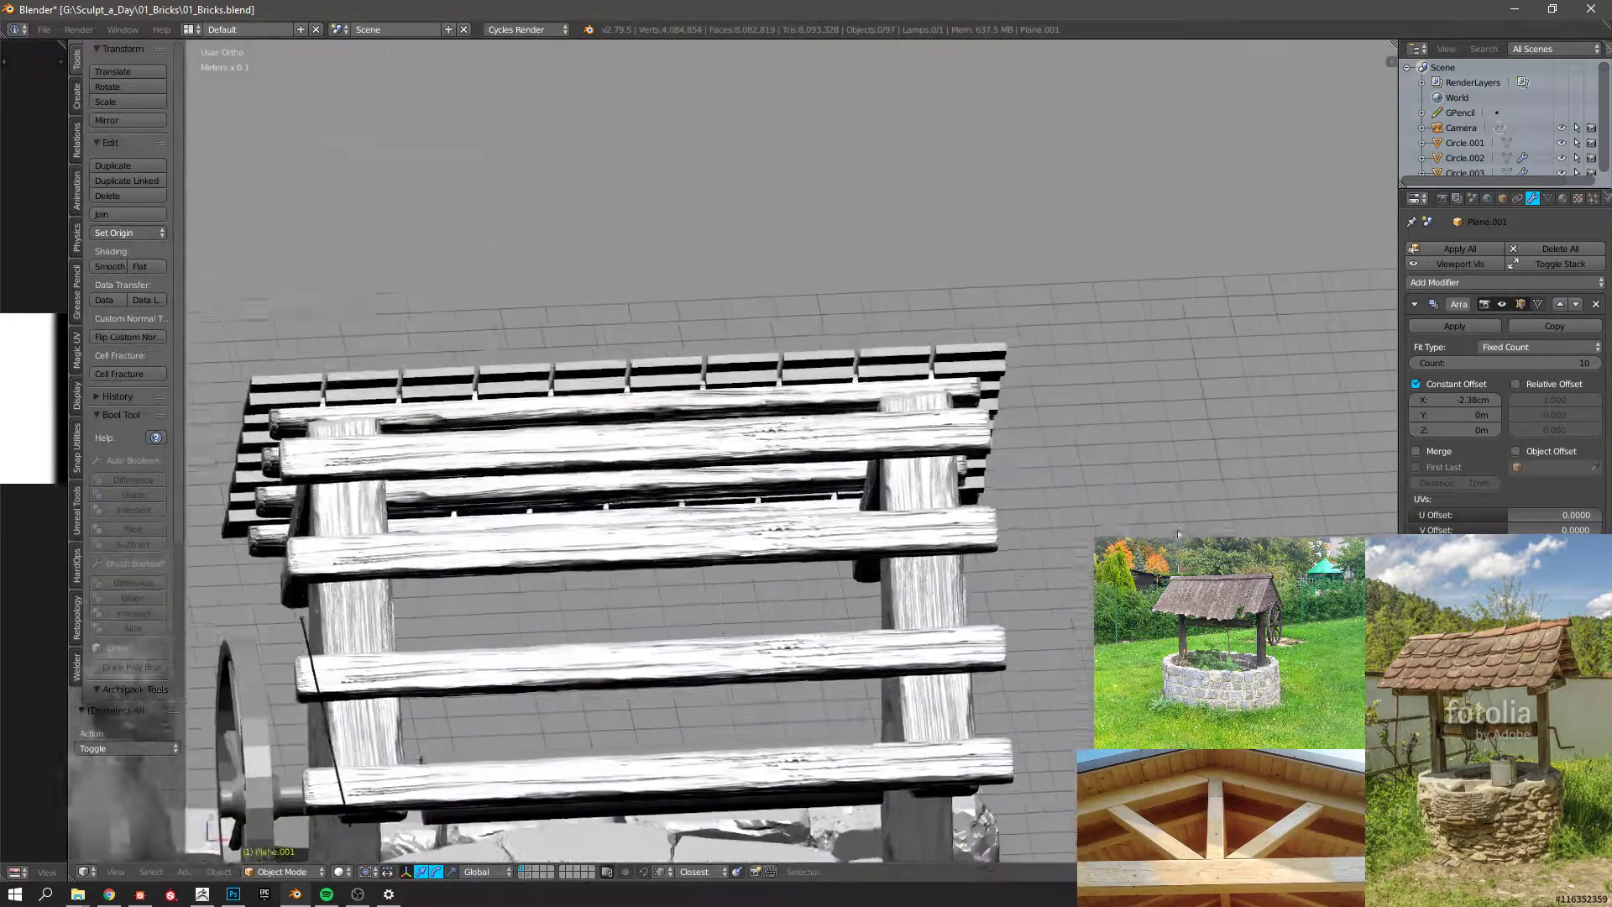
pyautogui.moveTo(538, 504); pyautogui.dragTo(995, 546, button='middle')
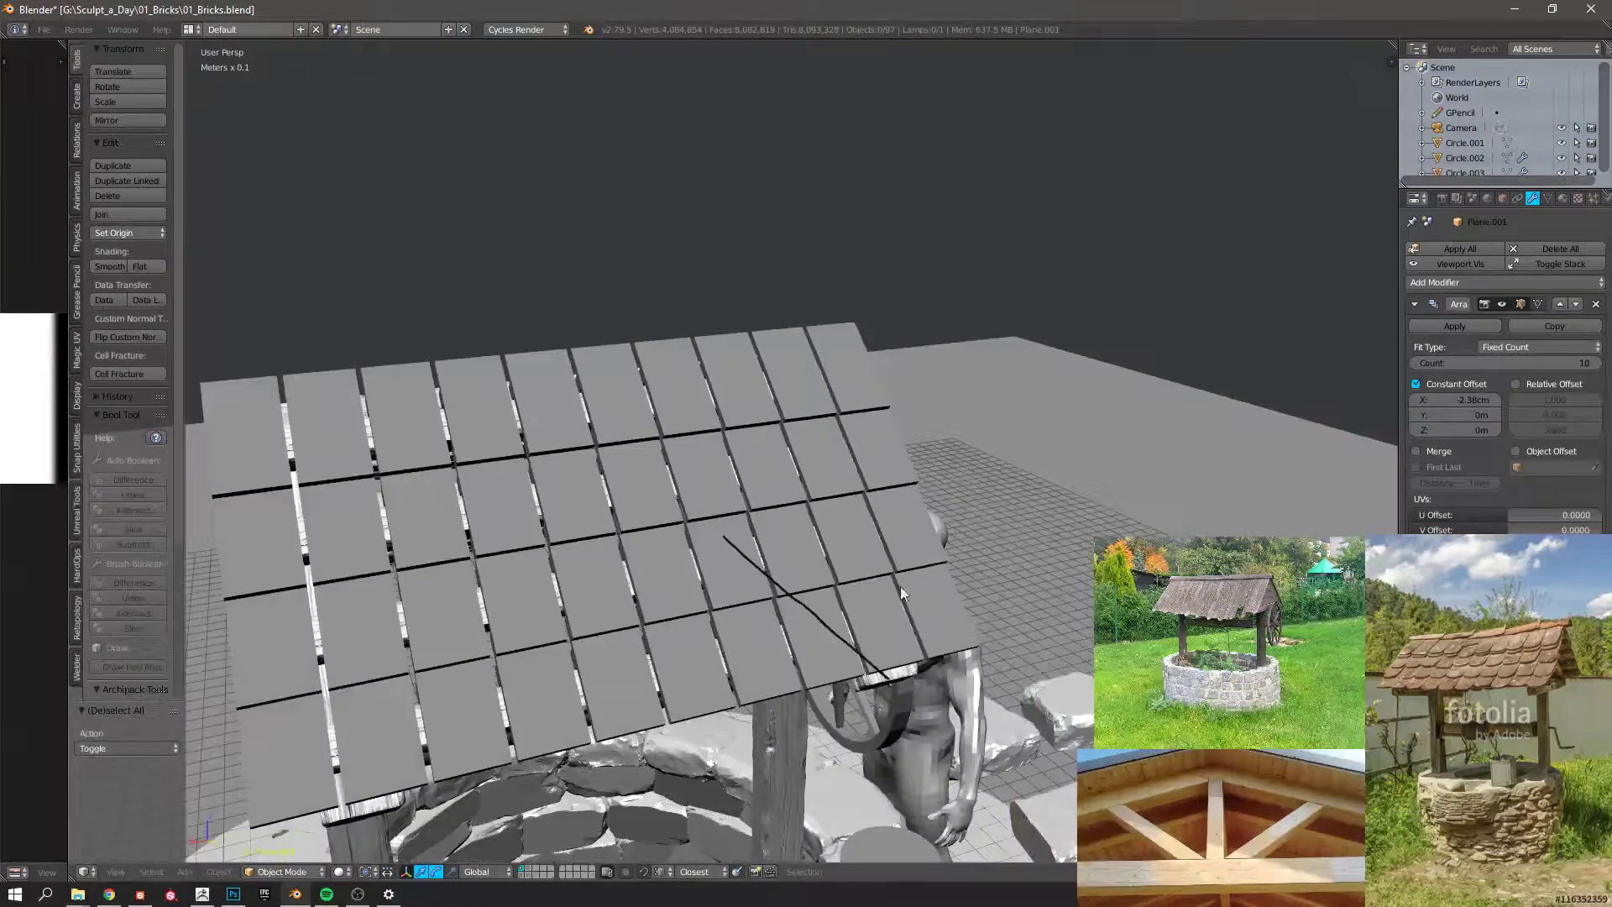
pyautogui.moveTo(974, 542); pyautogui.dragTo(1453, 475, button='middle')
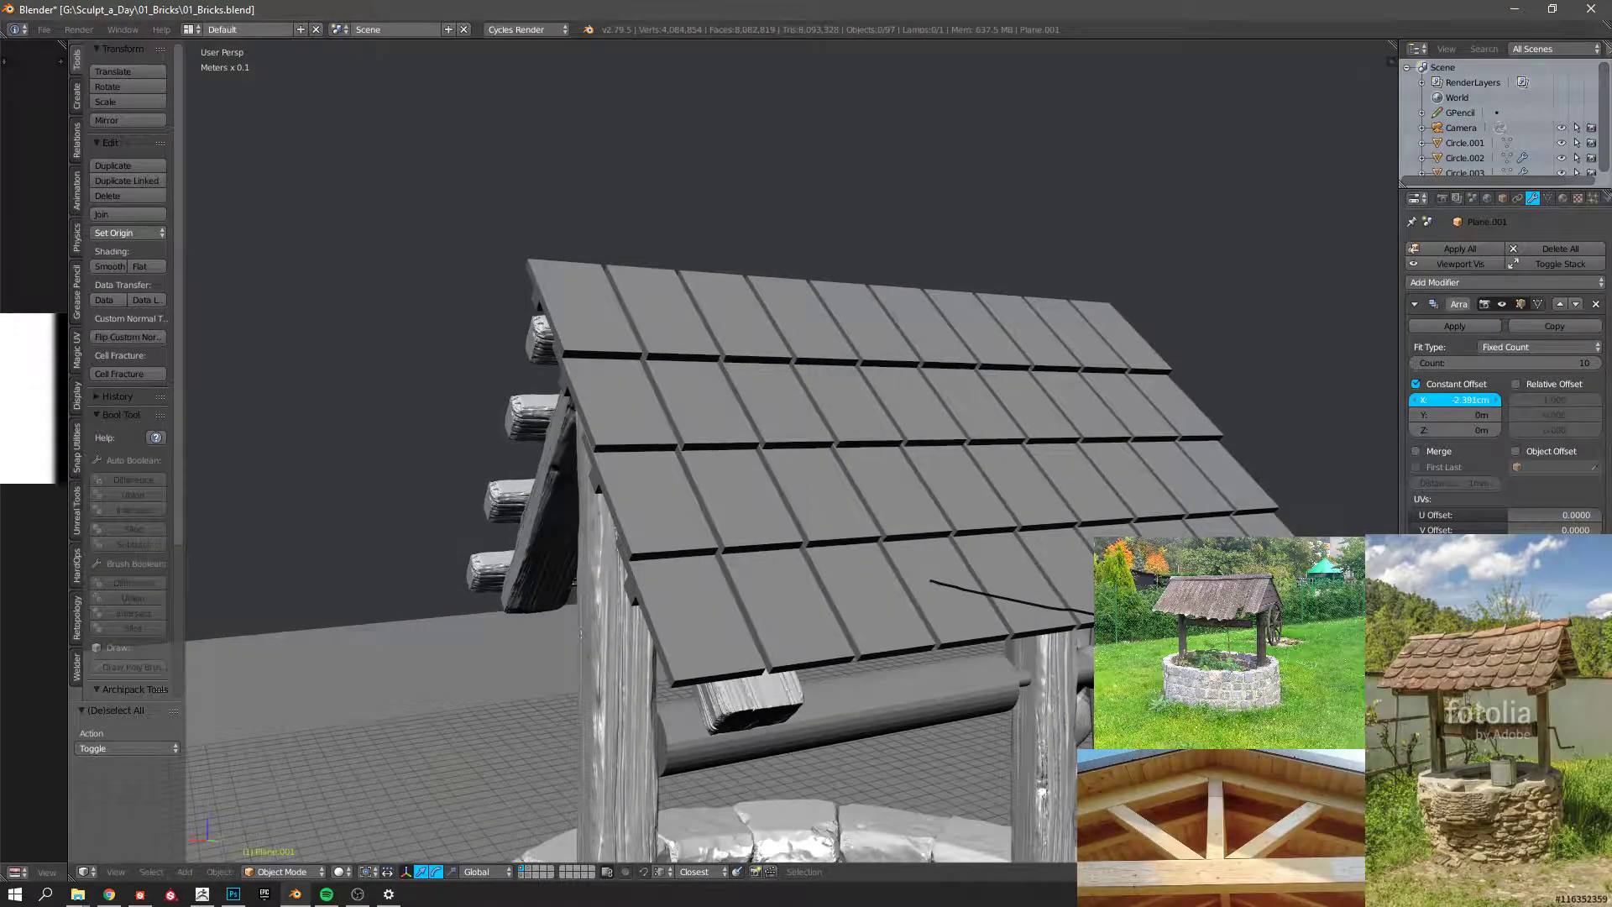
pyautogui.moveTo(1455, 400); pyautogui.dragTo(1486, 399)
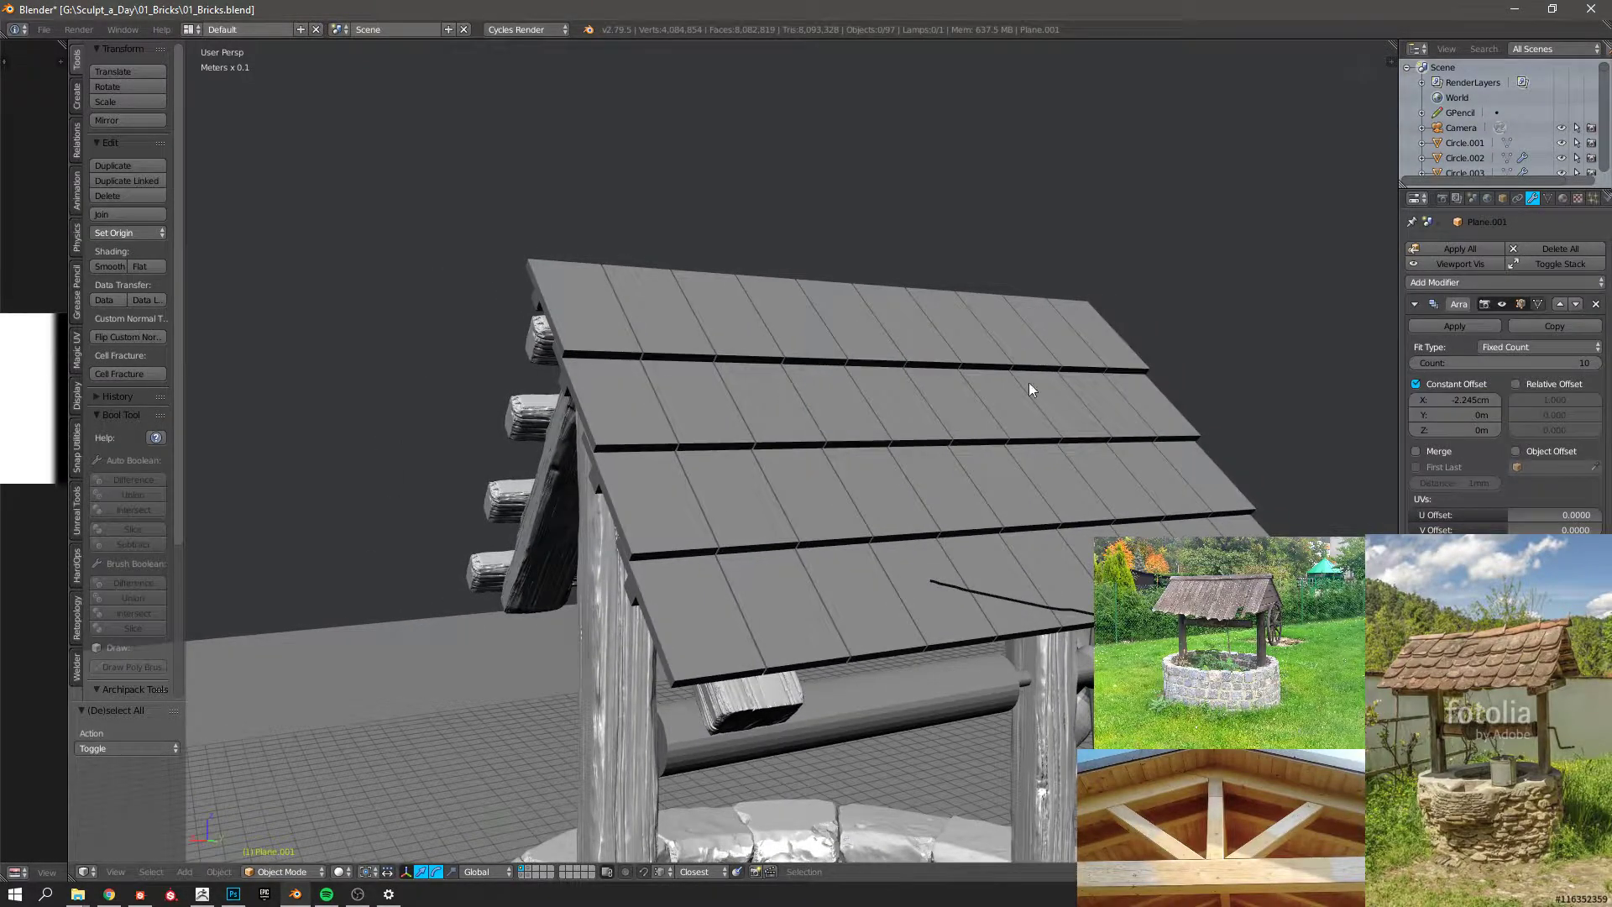
# Mirror the arrayed roof tiles onto the opposite roof slope with a Mirror modifier.
pyautogui.moveTo(1032, 389); pyautogui.dragTo(749, 344, button='middle')
pyautogui.press('KP_0')
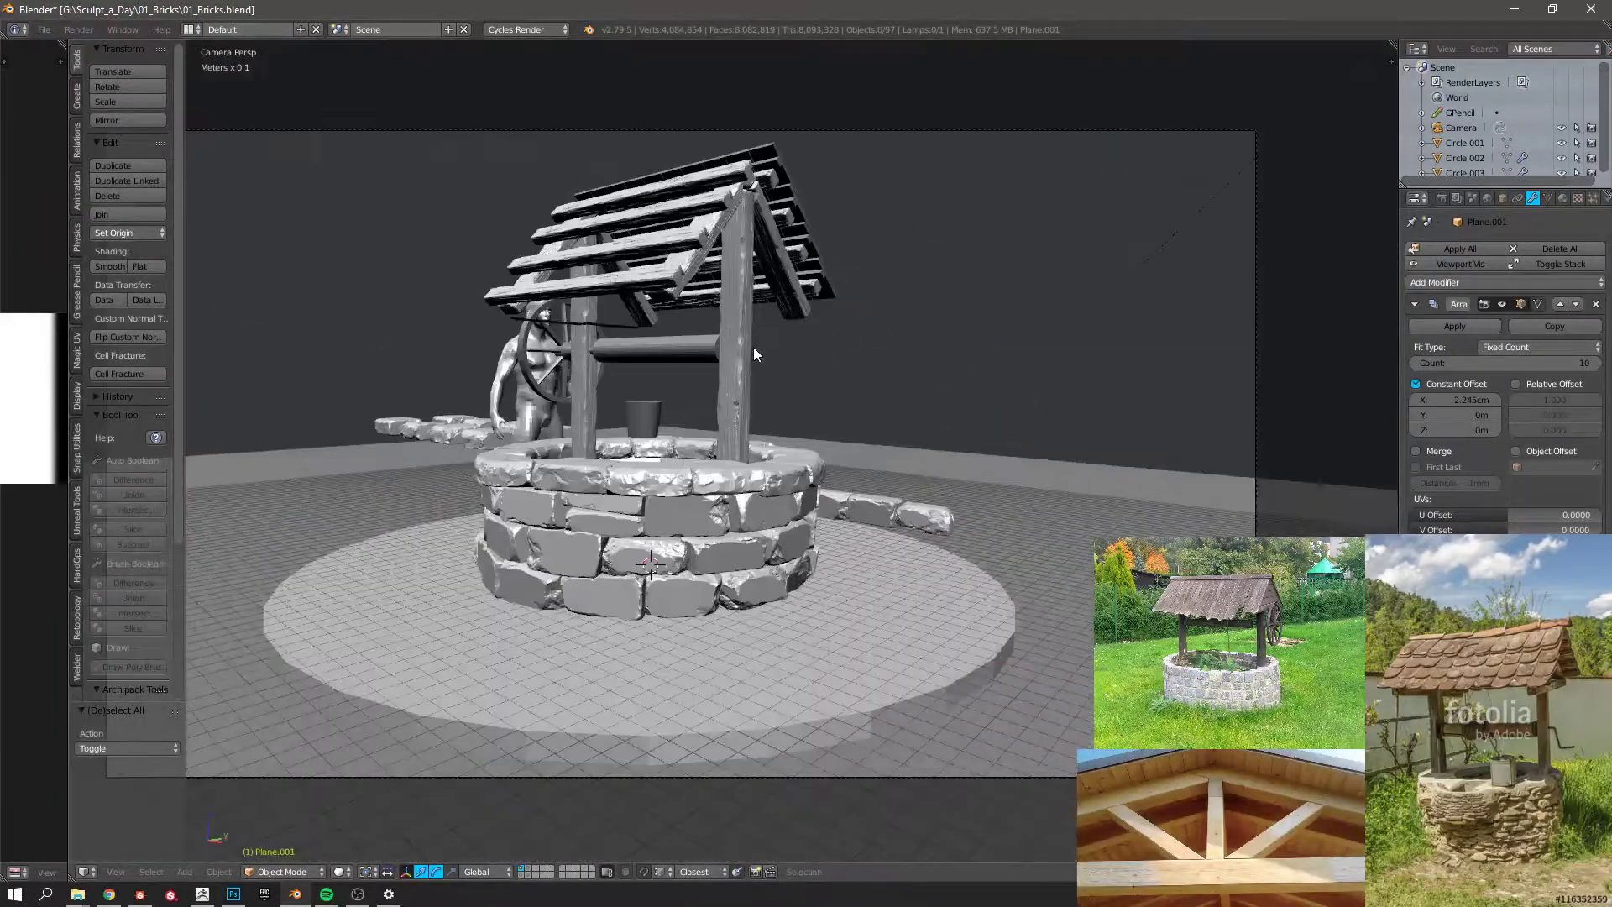
pyautogui.rightClick(779, 158)
pyautogui.moveTo(804, 178); pyautogui.dragTo(923, 268, button='middle')
pyautogui.click(1477, 282)
pyautogui.click(1306, 432)
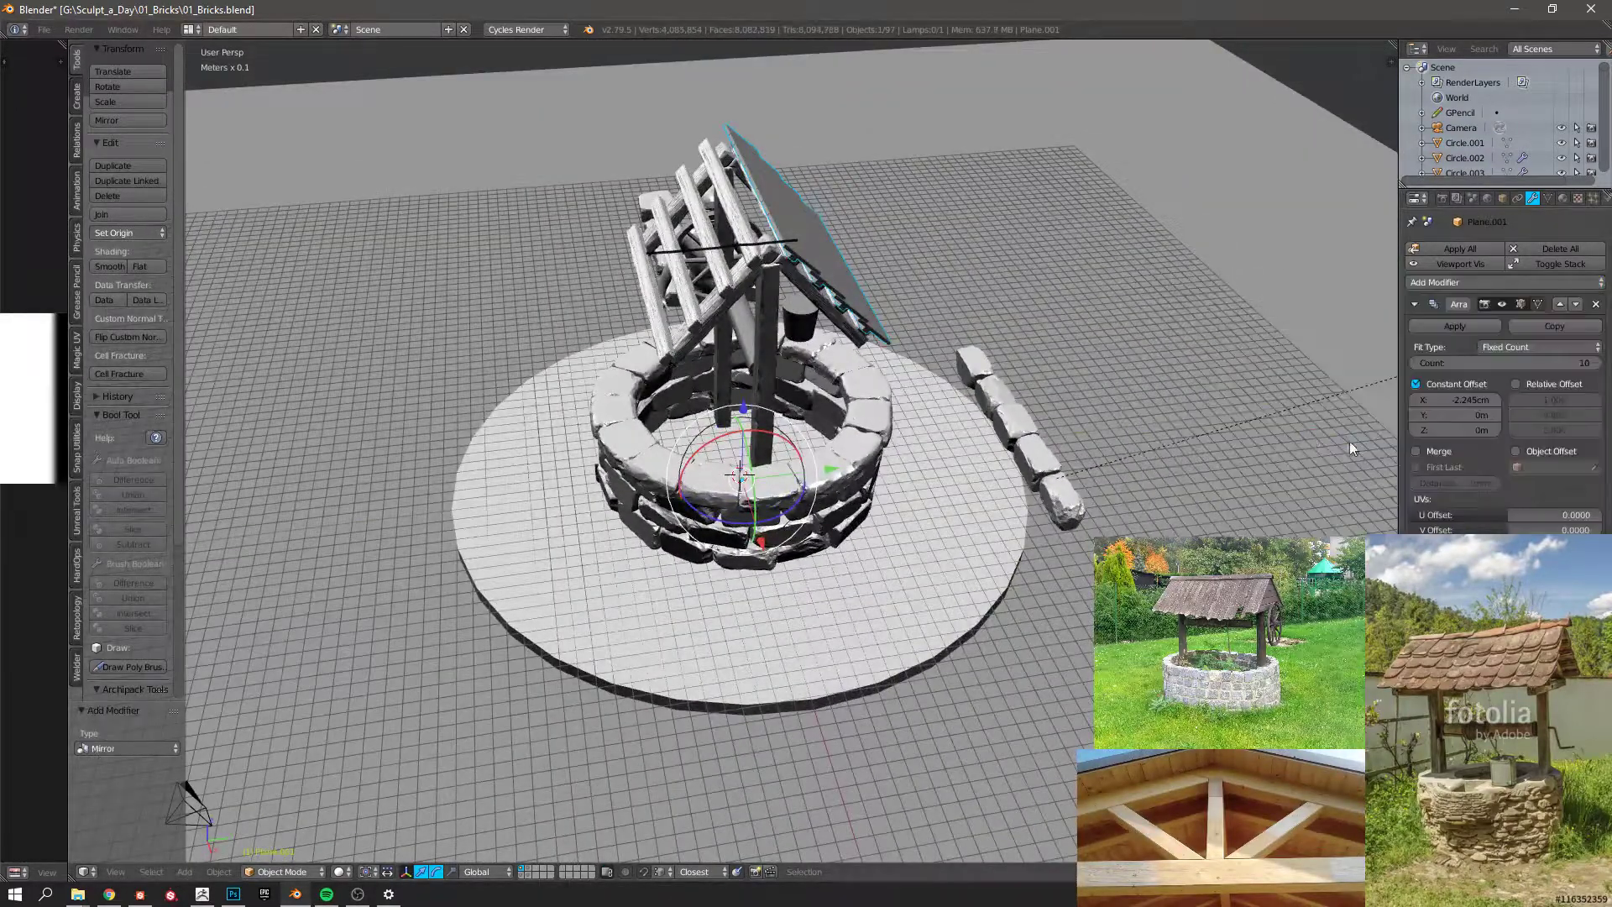
pyautogui.moveTo(1050, 378); pyautogui.dragTo(1007, 277, button='middle')
# Add a new plane, raise it along Z to just above the roof ridge and start editing its mesh.
pyautogui.press('a')
pyautogui.hotkey('shift', 'a')
pyautogui.click(804, 389)
pyautogui.moveTo(804, 389); pyautogui.dragTo(693, 219, button='middle')
pyautogui.press('g')
pyautogui.press('z')
pyautogui.click(826, 143)
pyautogui.press('Tab')
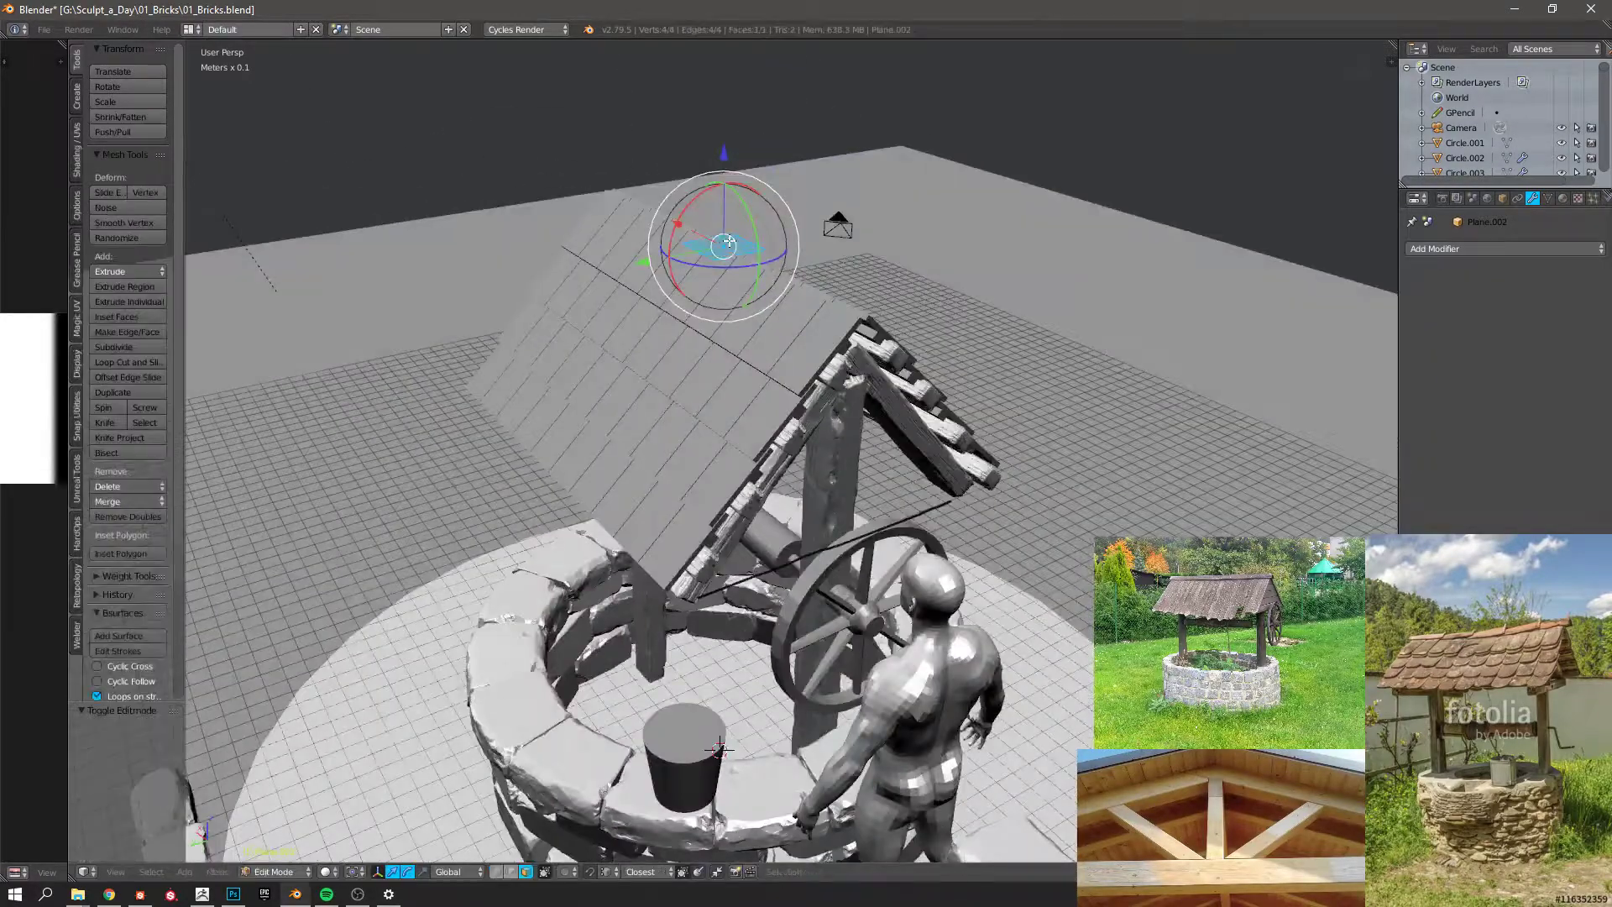
# Reposition the small plane over the ridge and split it in two with a centre edge running along the ridge.
pyautogui.scroll(5, 722, 294)
pyautogui.moveTo(756, 315); pyautogui.dragTo(737, 330, button='middle')
pyautogui.press('g')
pyautogui.click(737, 315)
pyautogui.press('a')
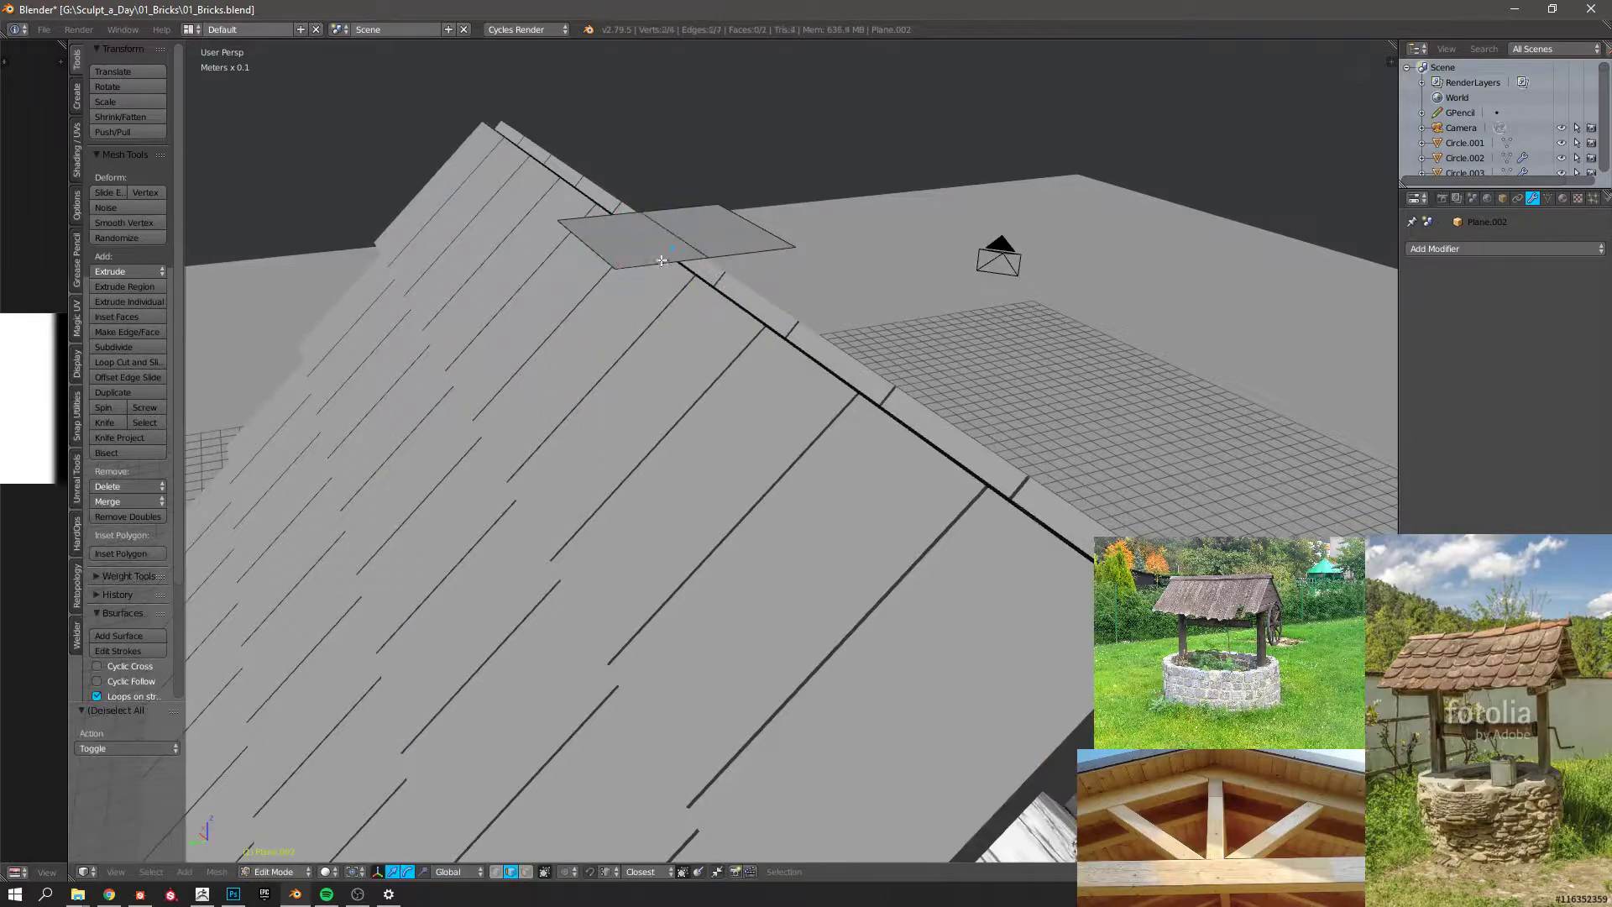
# Fold the split plane into a ridge cap along Z and adjust its height to sit on the tiles.
pyautogui.press('a')
pyautogui.press('g')
pyautogui.press('z')
pyautogui.click(738, 252)
pyautogui.moveTo(739, 252); pyautogui.dragTo(1032, 277, button='middle')
pyautogui.press('g')
pyautogui.press('z')
pyautogui.click(700, 277)
pyautogui.scroll(-3, 831, 260)
pyautogui.press('s')
pyautogui.press('x')
pyautogui.press('Escape')
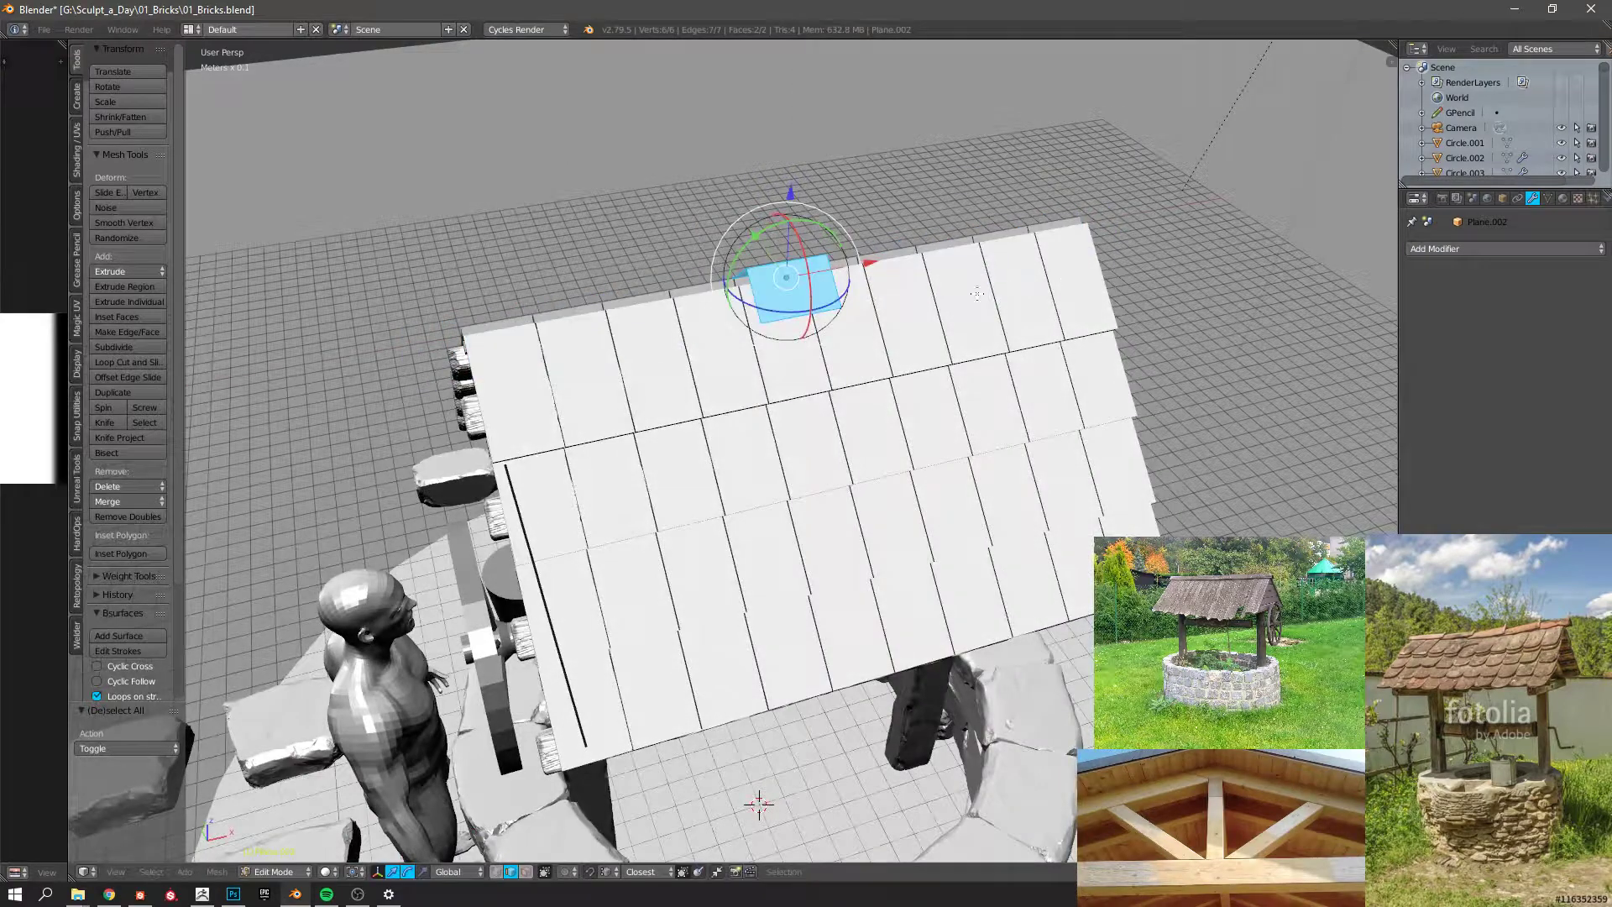
# Move the folded ridge plane along X to the end of the roof and widen it along X.
pyautogui.press('g')
pyautogui.press('x')
pyautogui.click(1203, 267)
pyautogui.moveTo(1203, 267); pyautogui.dragTo(857, 273, button='middle')
pyautogui.press('s')
pyautogui.press('x')
pyautogui.scroll(2, 856, 273)
pyautogui.press('a')
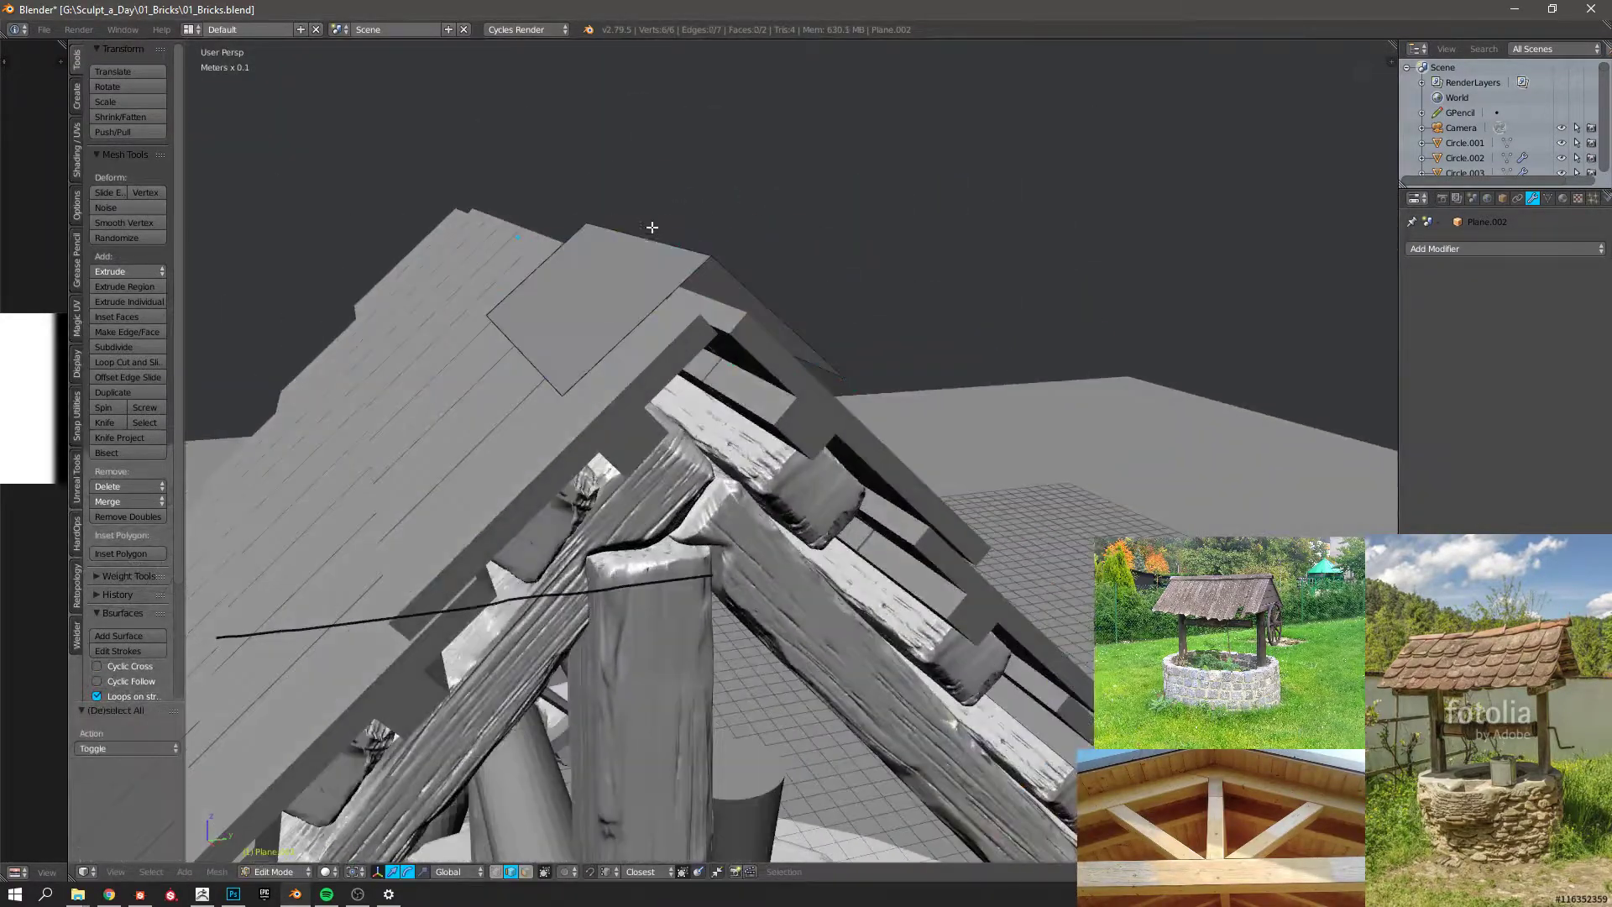
# Bevel the ridge plane's top edge with 2 segments and solidify all its faces into a thick cap tile.
pyautogui.rightClick(655, 235)
pyautogui.hotkey('ctrl', 'b')
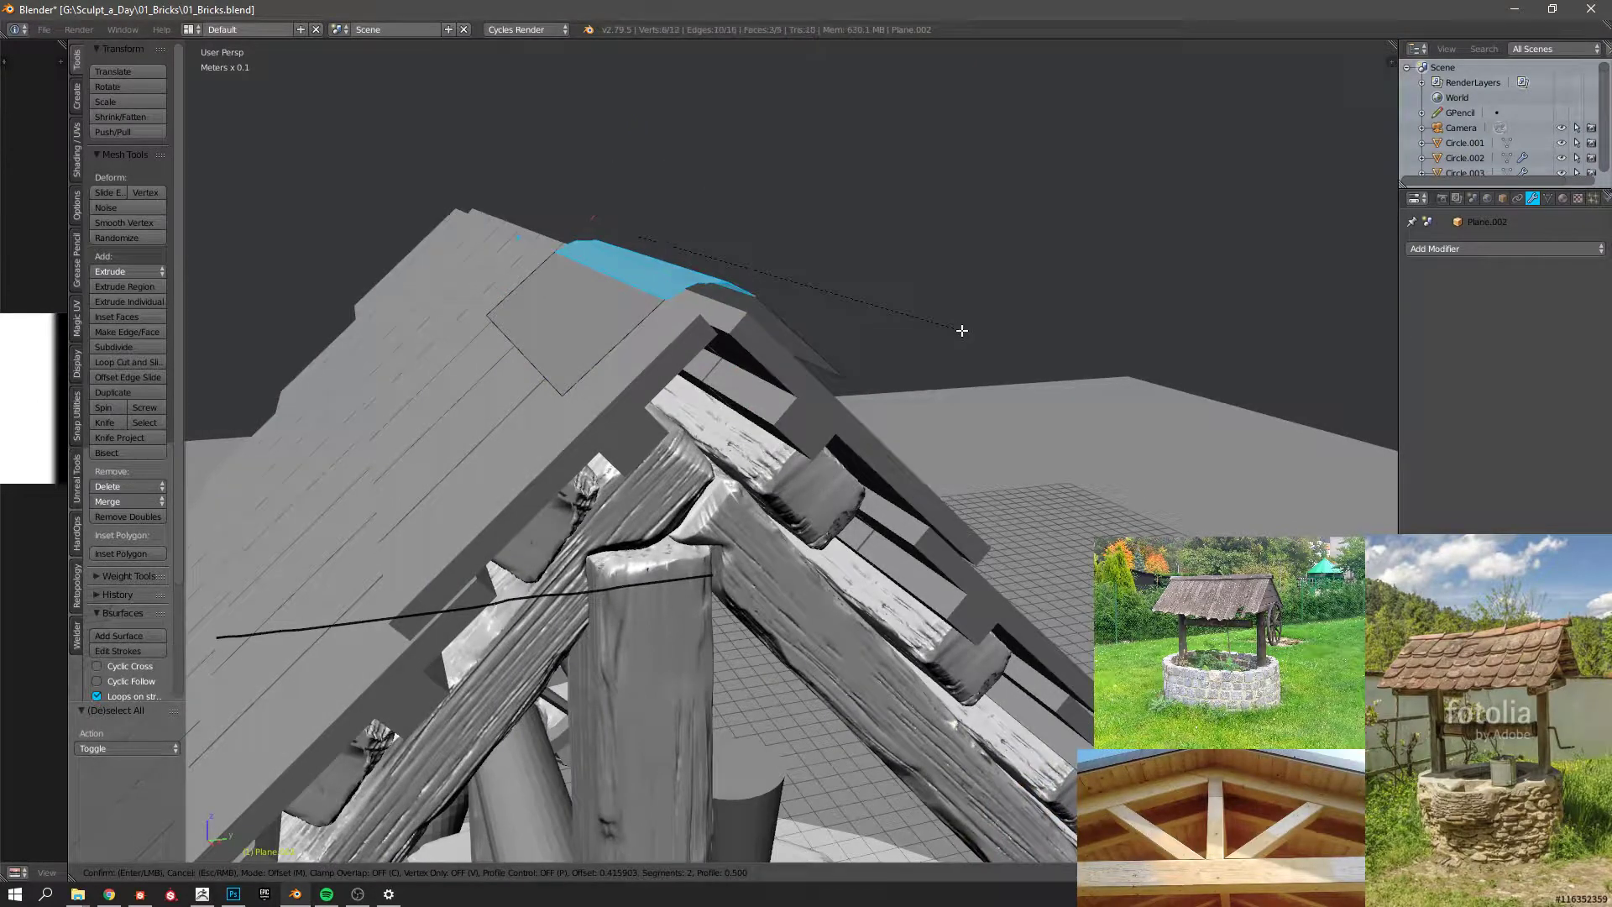
pyautogui.press('Escape')
pyautogui.hotkey('ctrl', 'f')
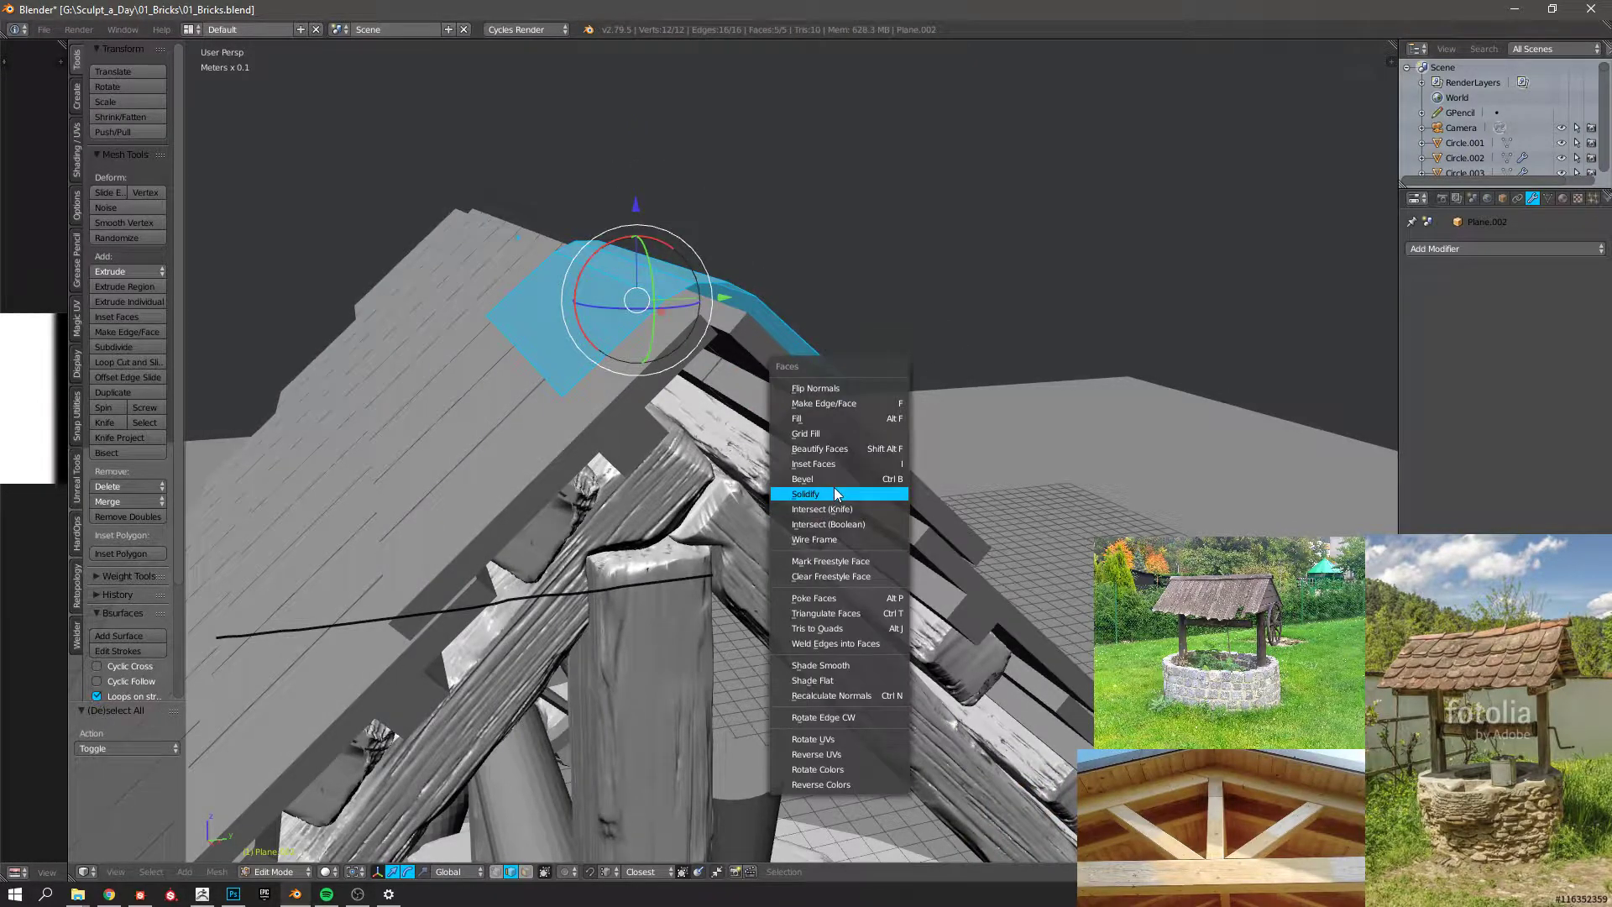
pyautogui.click(833, 493)
pyautogui.moveTo(126, 748); pyautogui.dragTo(105, 748)
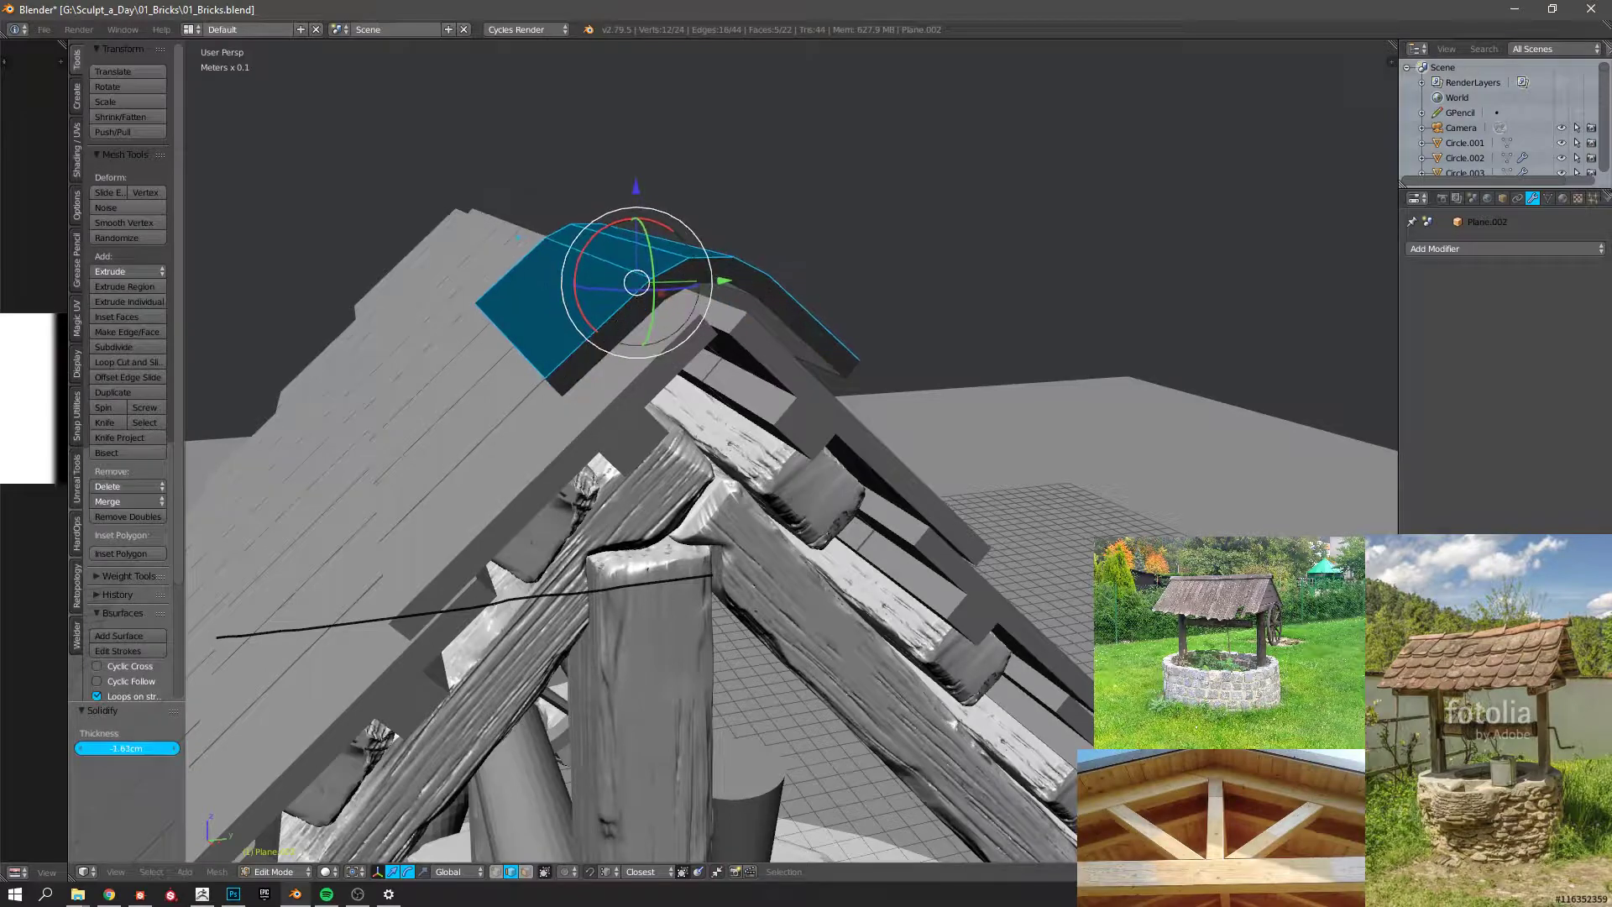
# Lower the whole cap tile about 1.15 cm along Z so it sits on the roof ridge.
pyautogui.moveTo(681, 593); pyautogui.dragTo(814, 354, button='middle')
pyautogui.press('a')
pyautogui.press('a')
pyautogui.press('g')
pyautogui.press('z')
pyautogui.click(924, 319)
pyautogui.moveTo(929, 317); pyautogui.dragTo(1023, 361, button='middle')
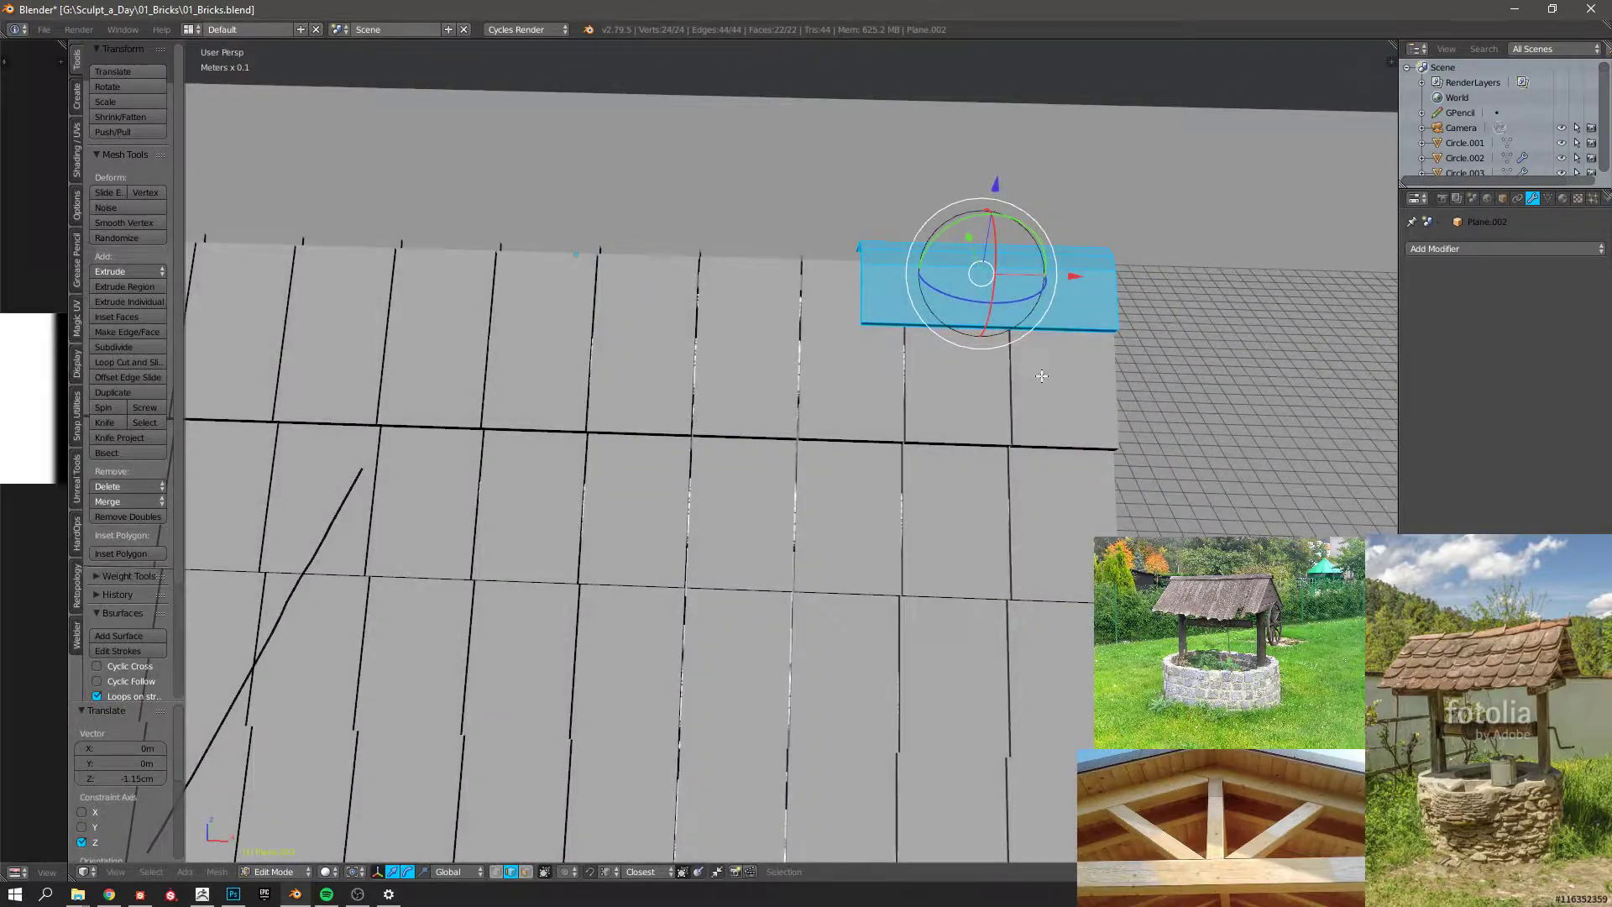
# Duplicate the cap tile along X in front orthographic view so the copy partly overlaps the first tile.
pyautogui.press('KP_1')
pyautogui.press('KP_5')
pyautogui.hotkey('alt', 'Tab')
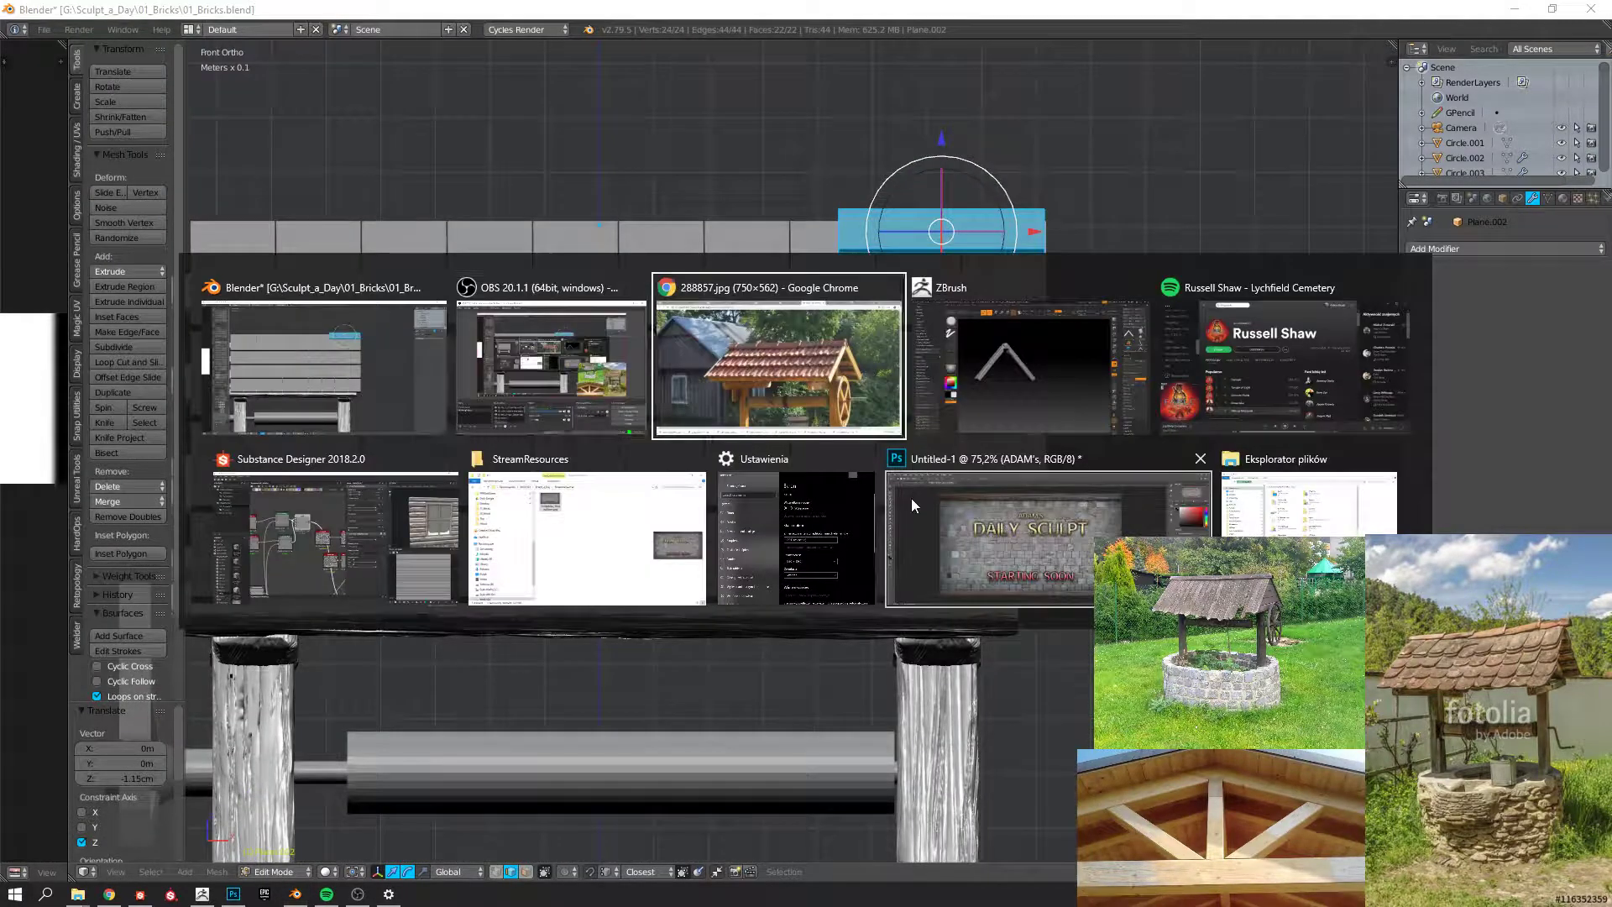
pyautogui.hotkey('alt', 'Tab')
pyautogui.hotkey('shift', 'd')
pyautogui.press('x')
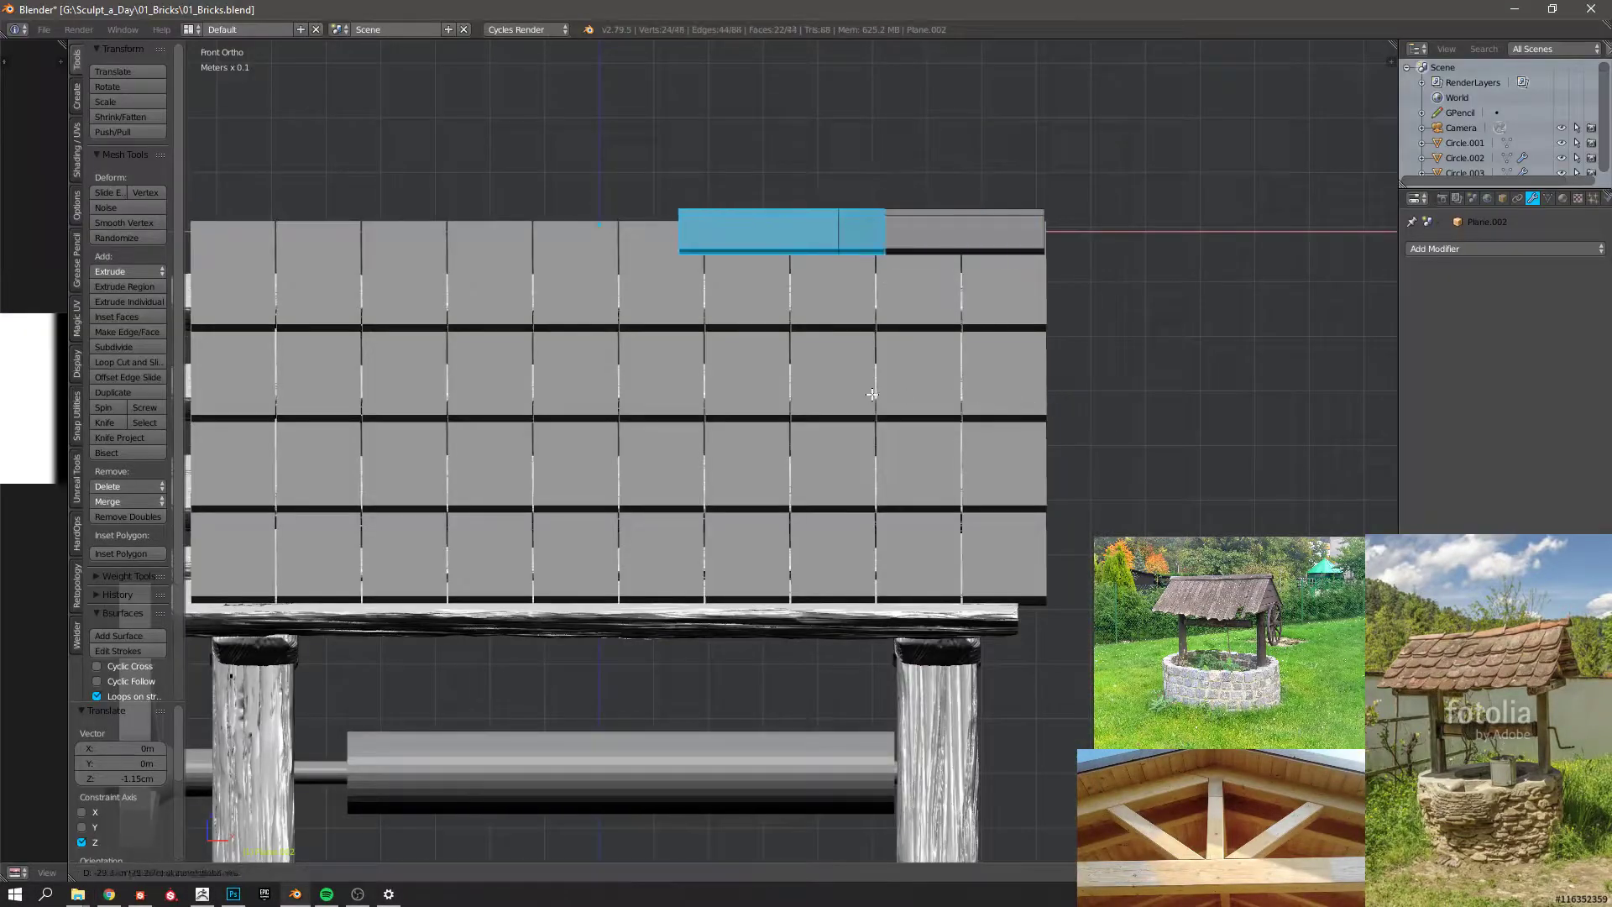
pyautogui.click(870, 391)
# Tilt the duplicated cap tile slightly and reposition it so its end rests over the first tile.
pyautogui.press('r')
pyautogui.click(855, 379)
pyautogui.press('r')
pyautogui.click(856, 390)
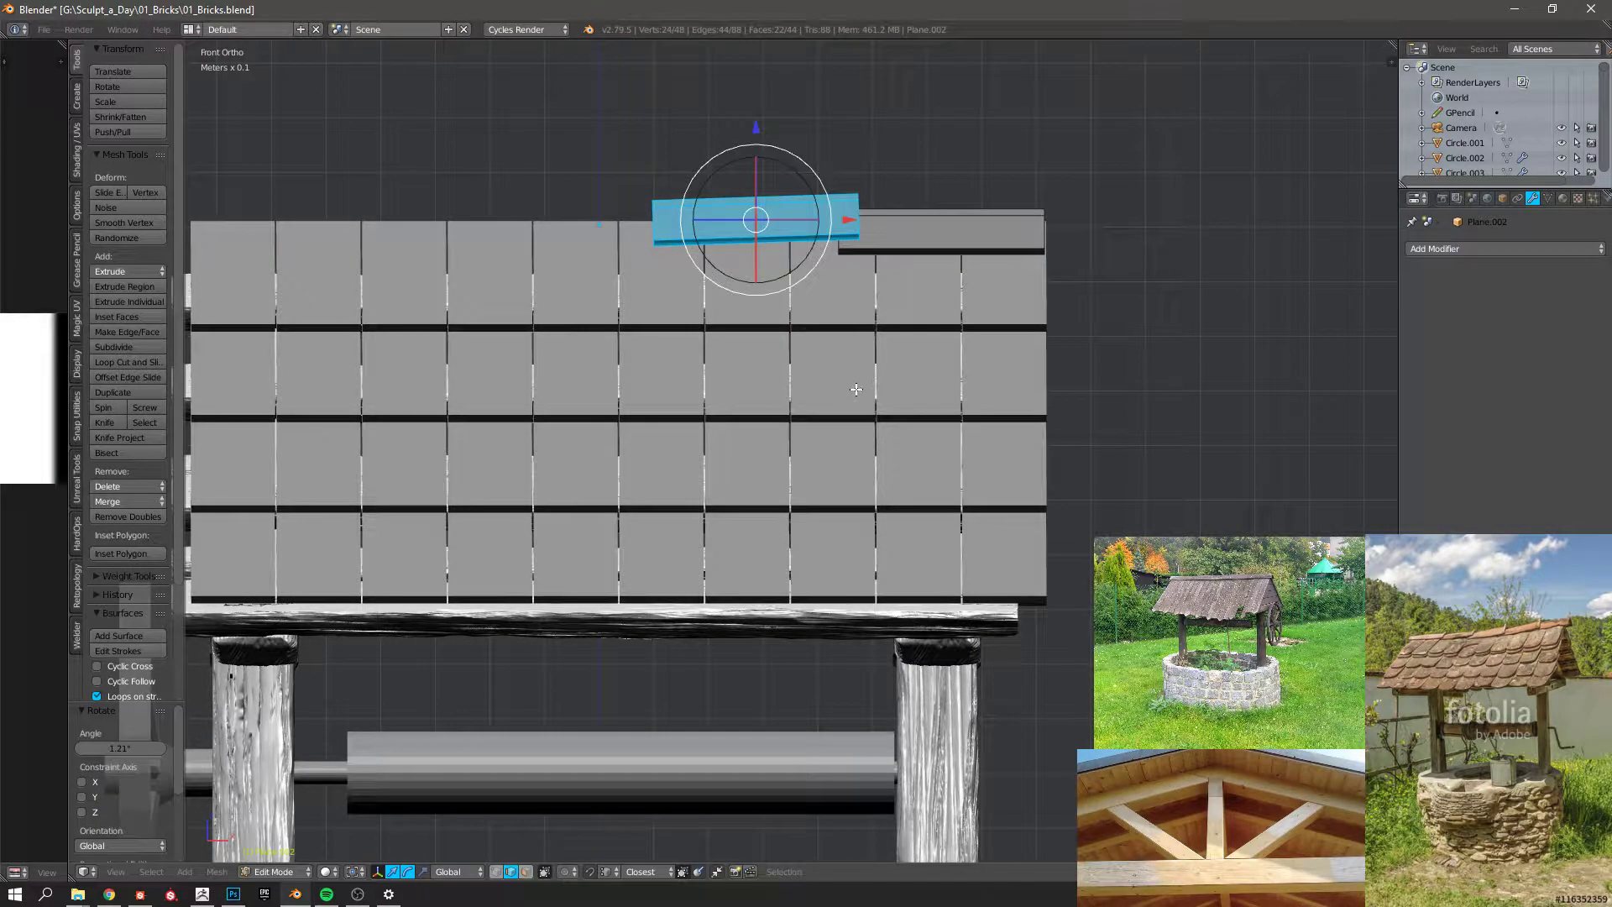
pyautogui.press('g')
pyautogui.click(1221, 438)
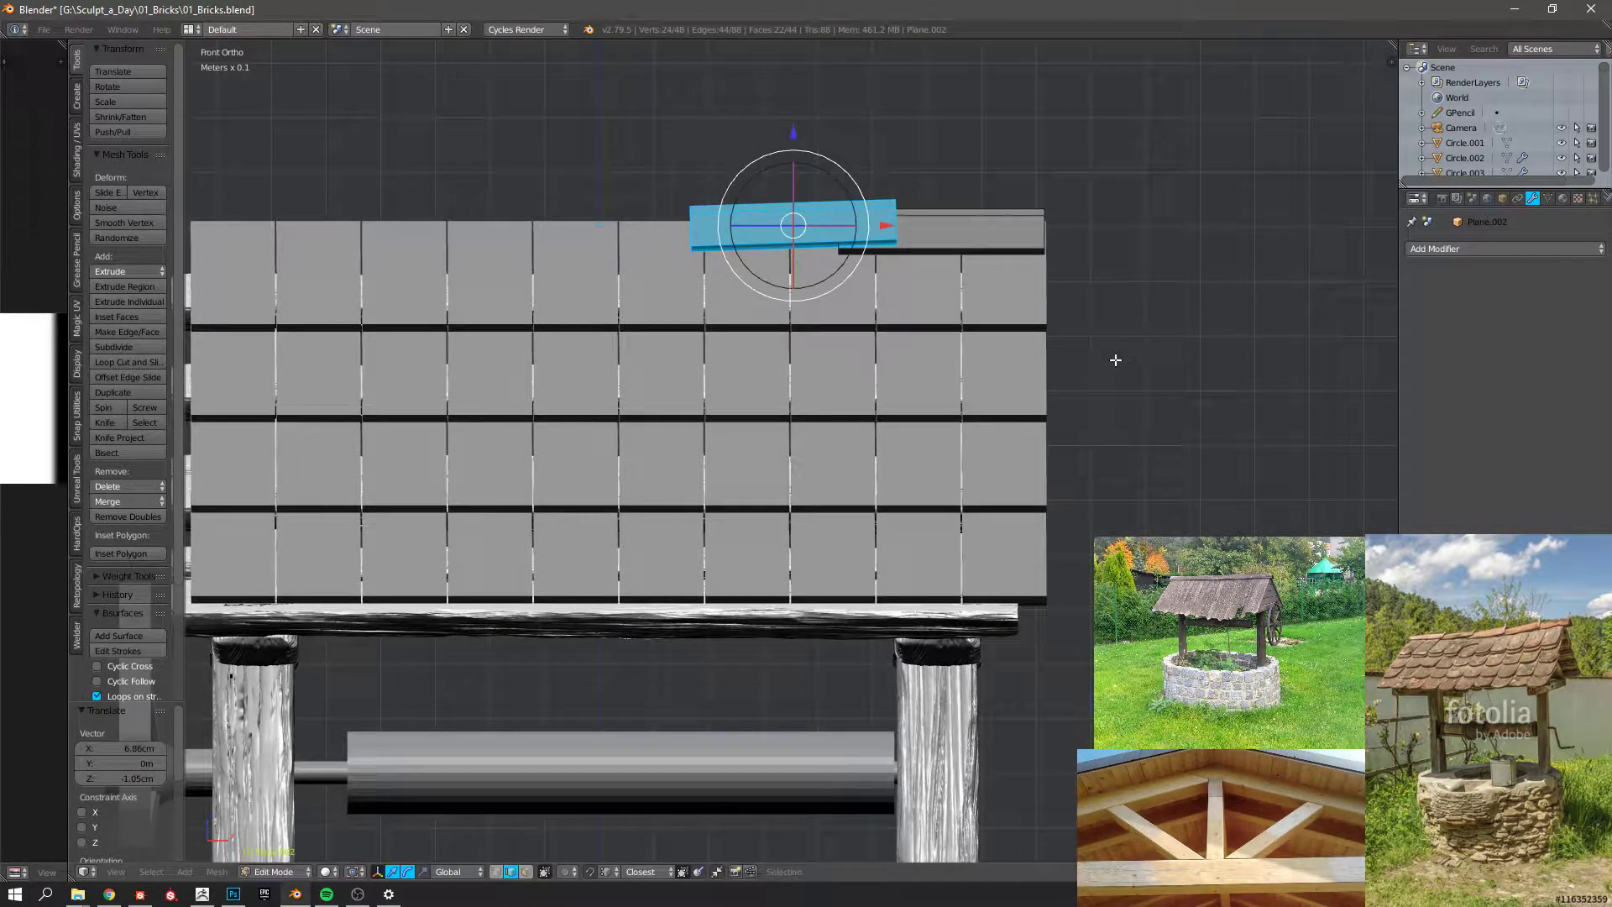
# Duplicate the tilted cap tile, rotate the copy slightly and place it as the third overlapping tile on the ridge.
pyautogui.hotkey('shift', 'd')
pyautogui.click(937, 349)
pyautogui.press('r')
pyautogui.click(948, 342)
pyautogui.press('g')
pyautogui.click(966, 345)
pyautogui.press('a')
pyautogui.press('l')
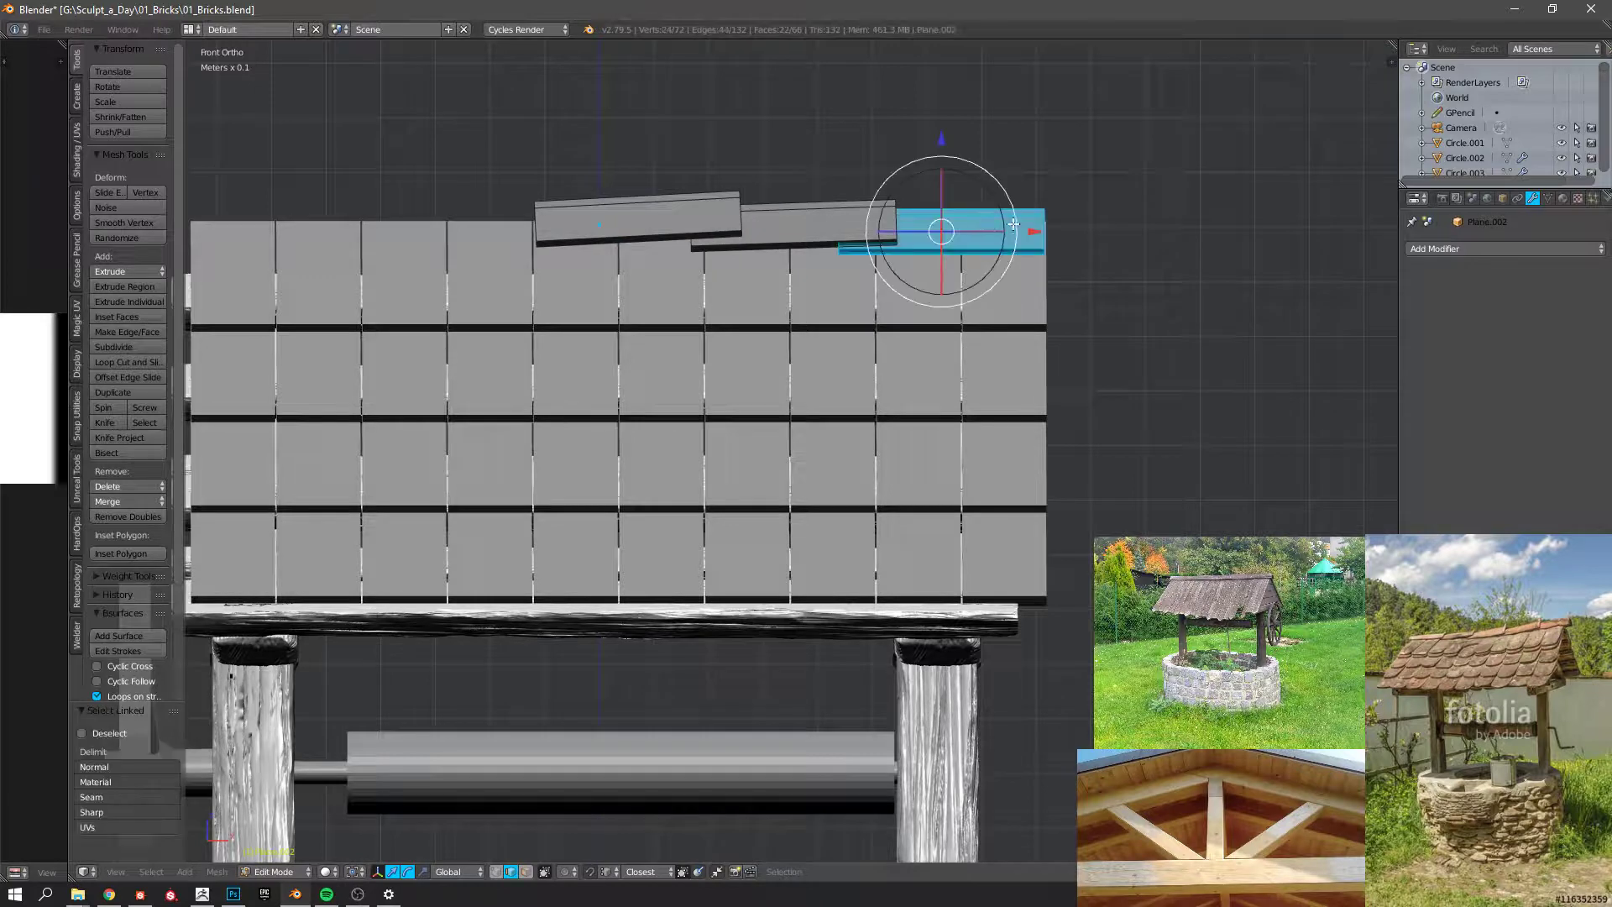
pyautogui.press('a')
# Duplicate the third cap tile three more times to continue the overlapping row to the ridge's opposite end.
pyautogui.keyDown('shift'); pyautogui.moveTo(762, 217); pyautogui.dragTo(843, 227, button='middle'); pyautogui.keyUp('shift')
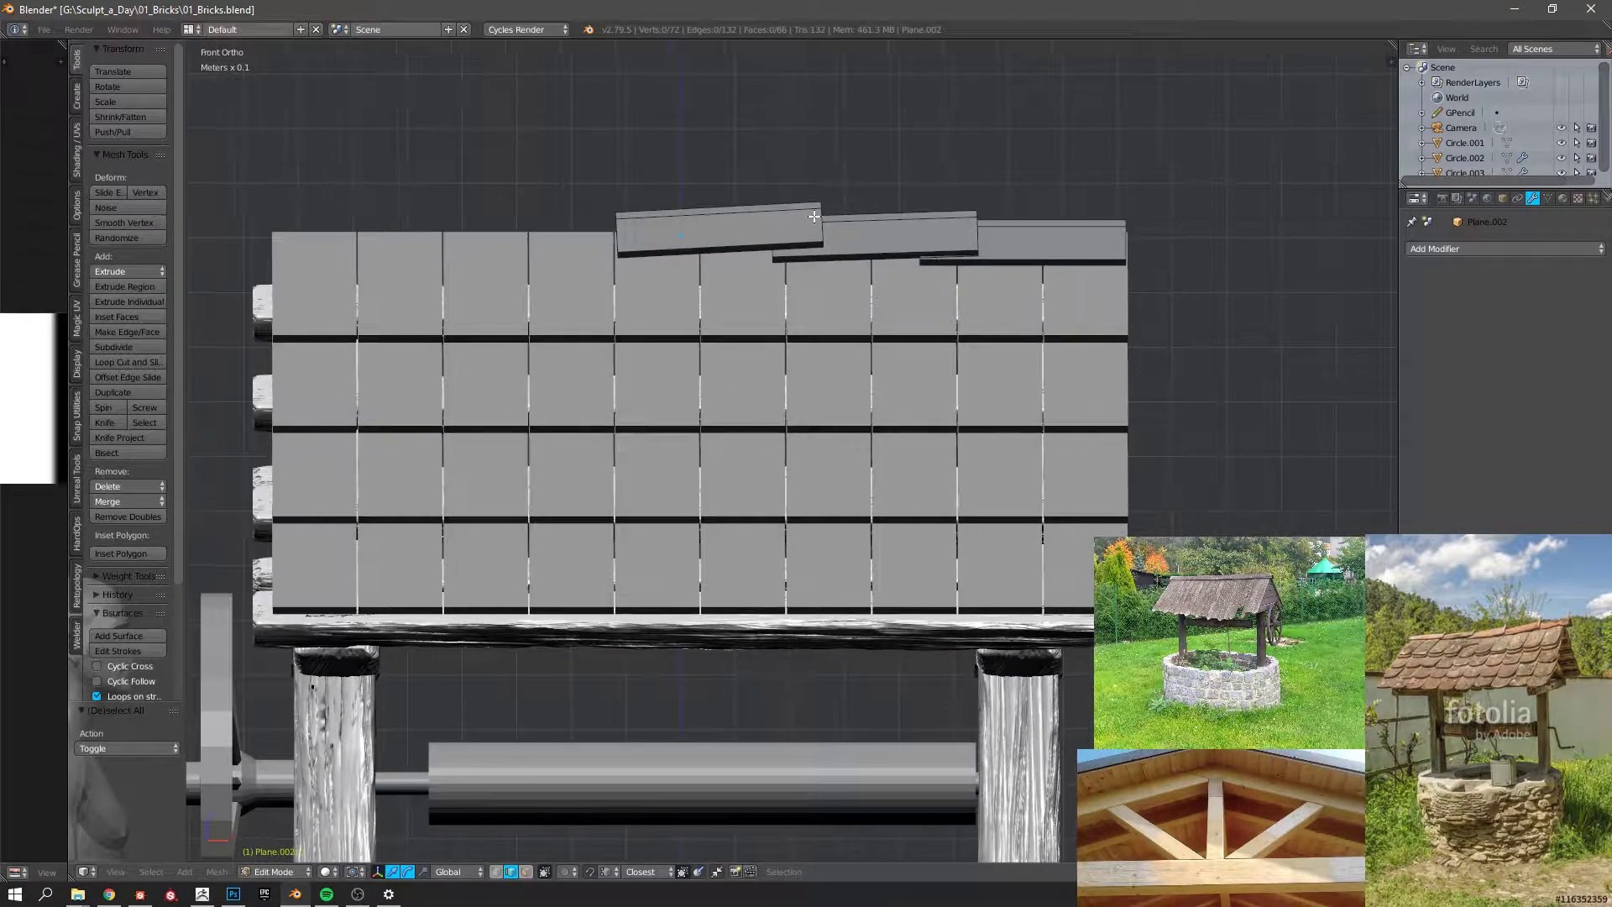
pyautogui.press('l')
pyautogui.hotkey('shift', 'd')
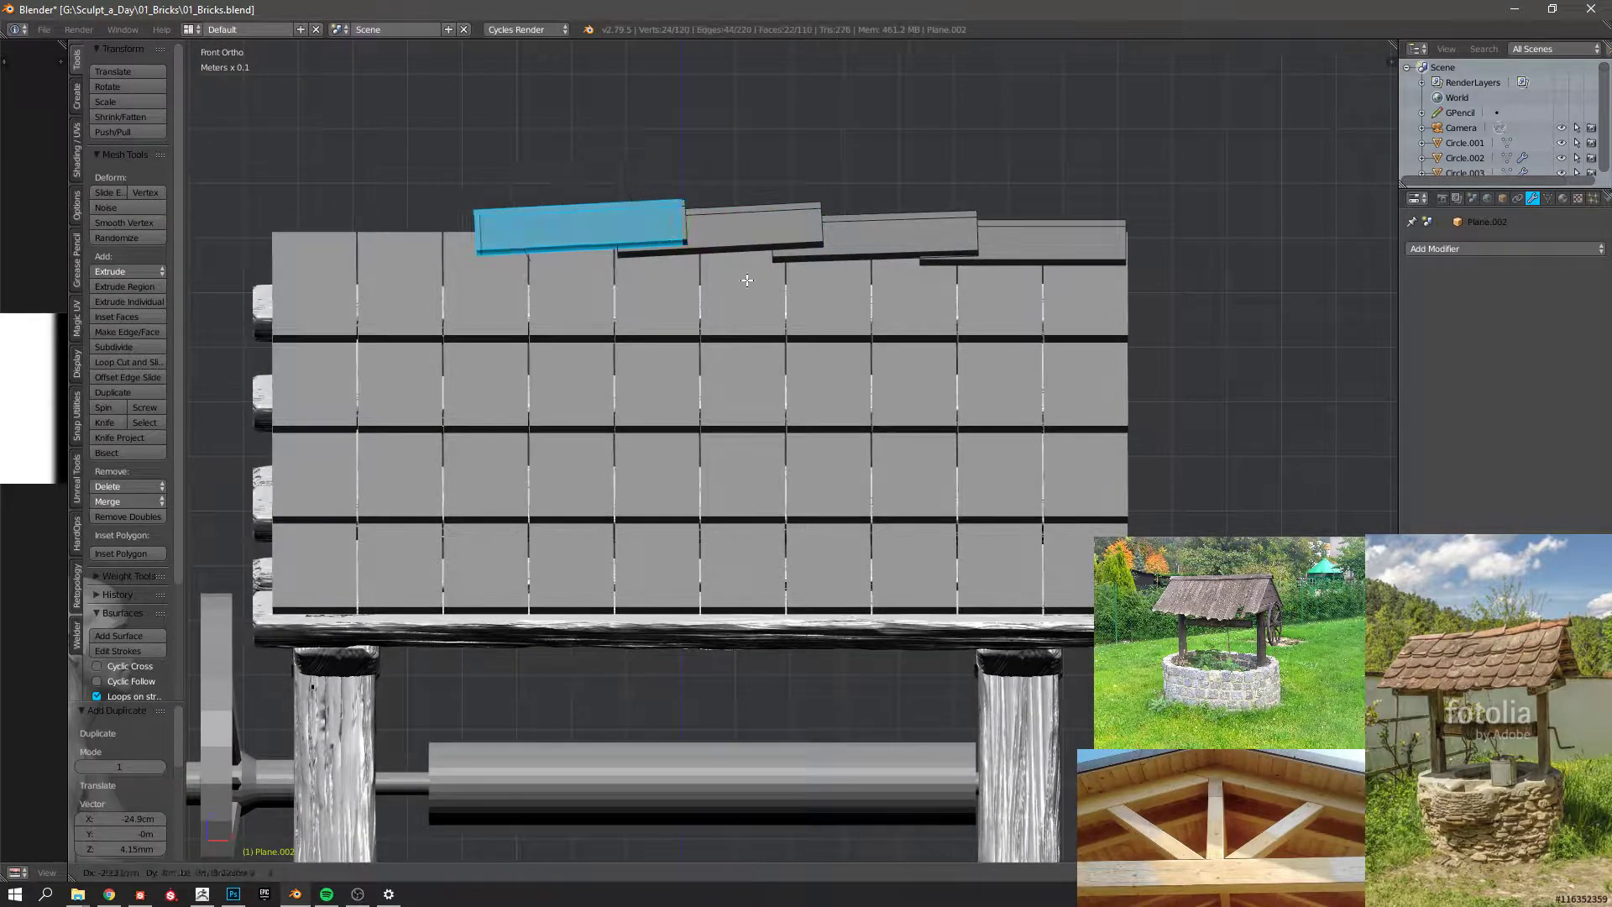
pyautogui.click(642, 277)
pyautogui.press('g')
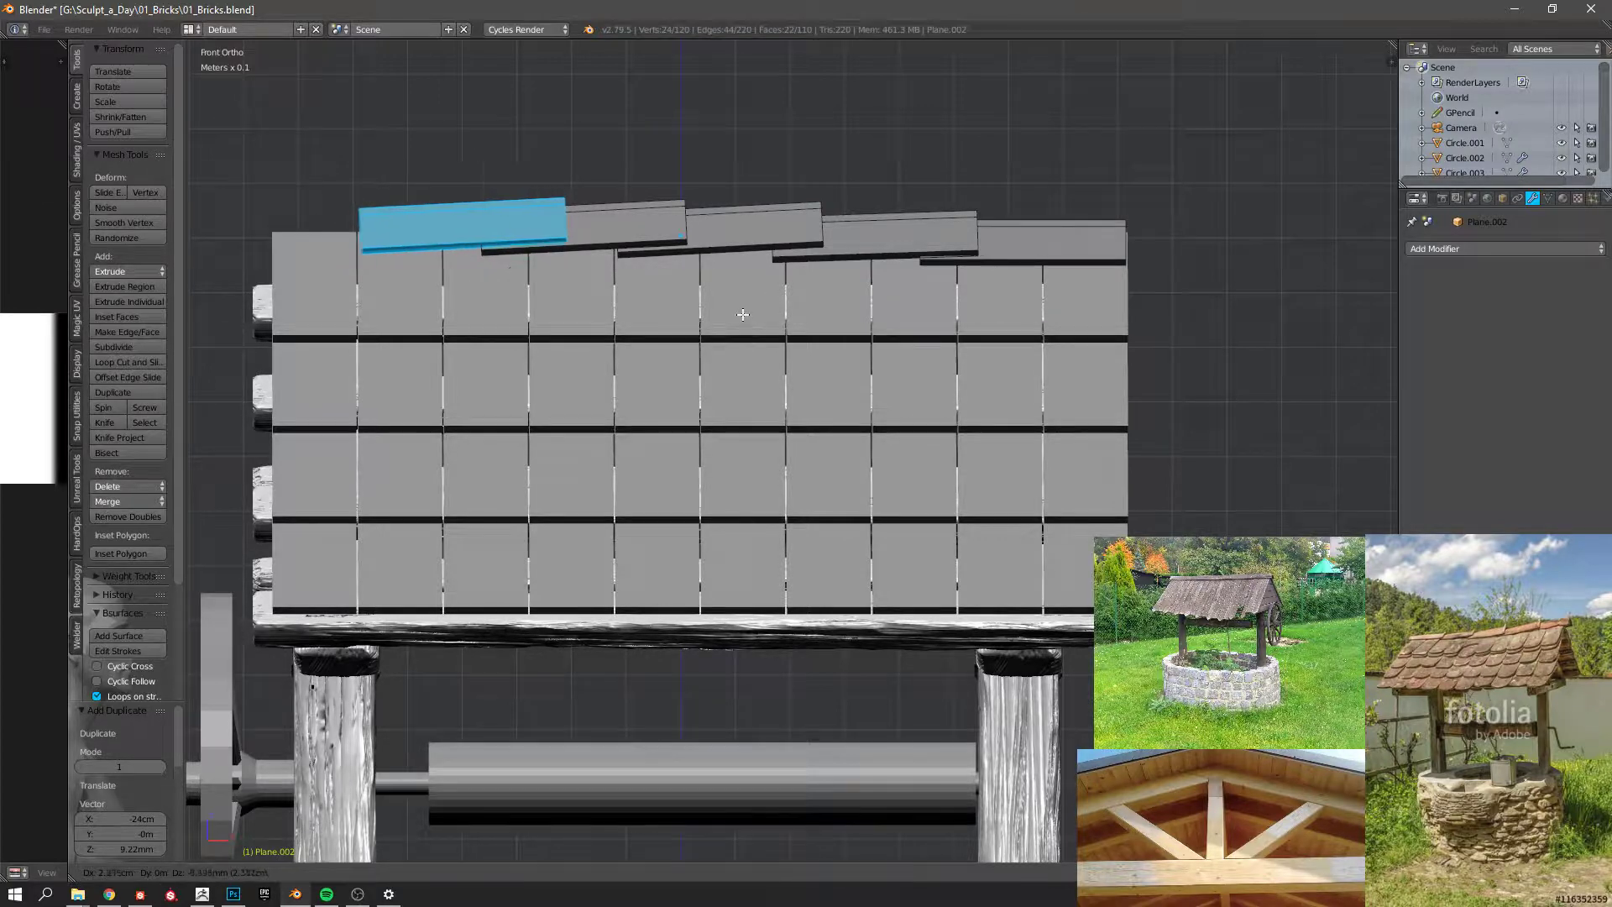
pyautogui.click(730, 317)
pyautogui.press('g')
pyautogui.click(657, 292)
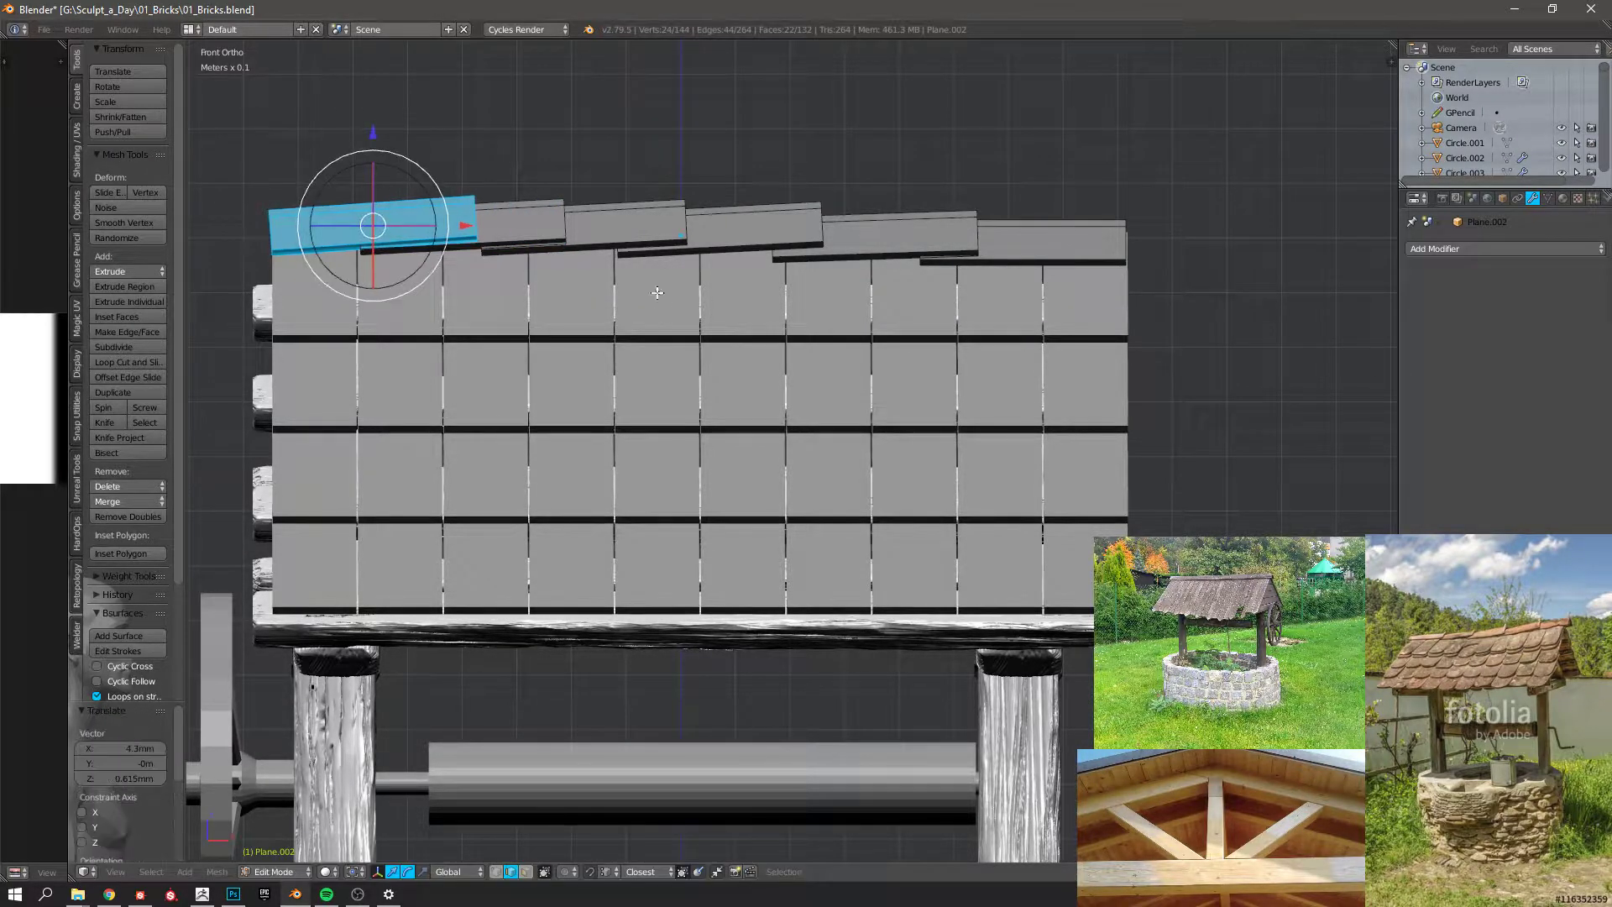
# Delete the surplus cap tile, third from the row's newly extended end.
pyautogui.press('a')
pyautogui.press('l')
pyautogui.press('g')
pyautogui.click(907, 244)
pyautogui.press('x')
pyautogui.press('f')
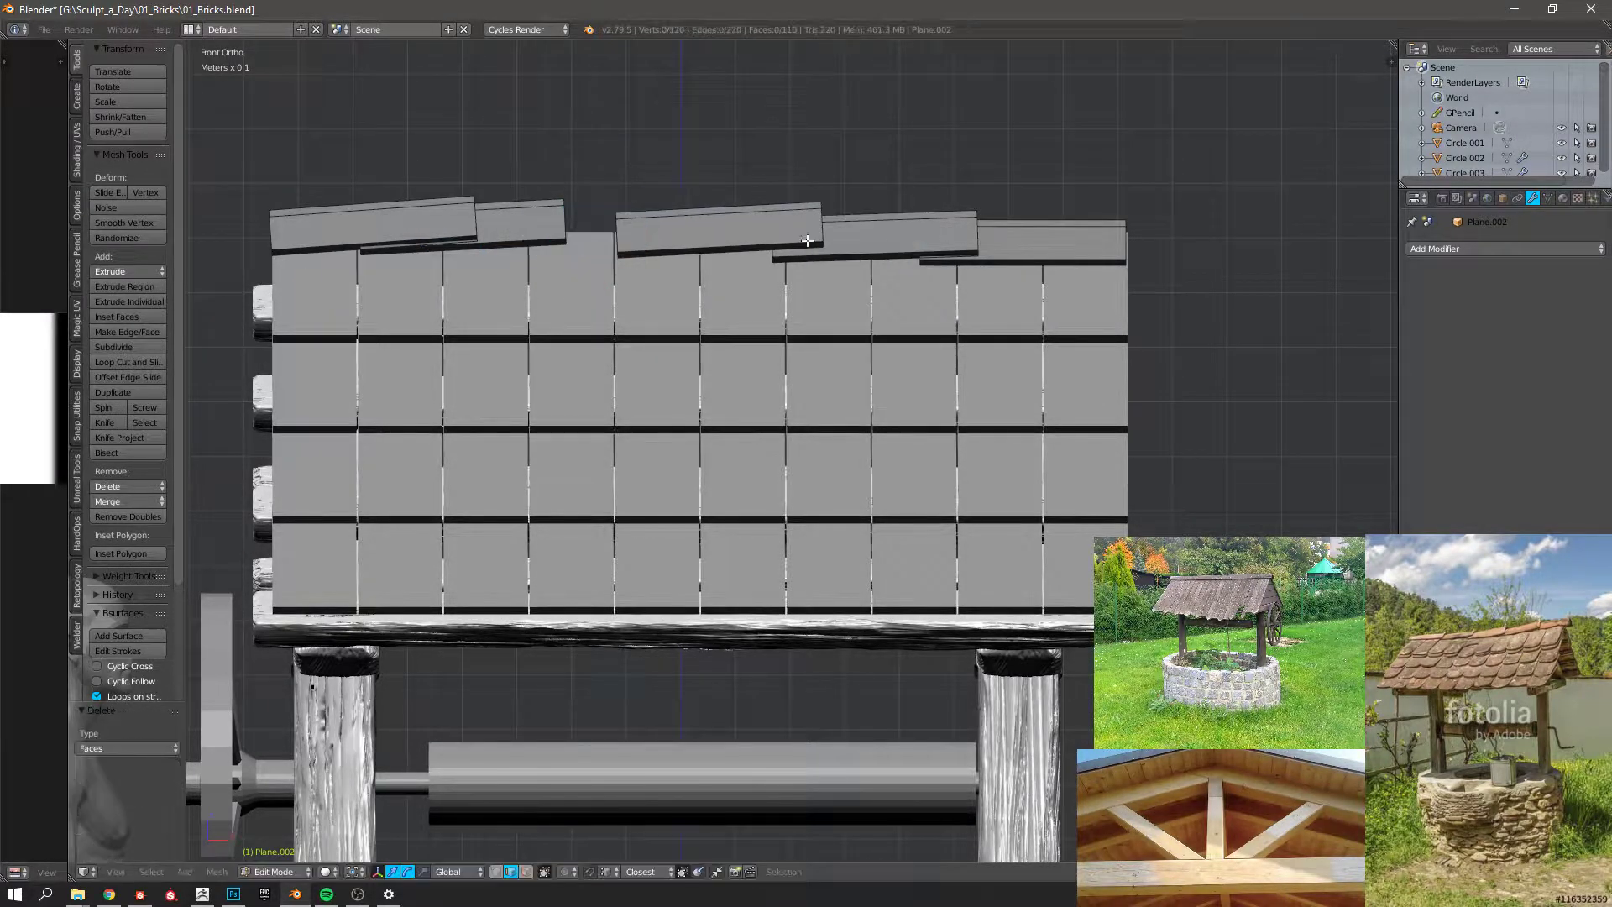
# Move the cap tile beside the gap along the ridge to close it, and adjust its tilt slightly.
pyautogui.press('l')
pyautogui.press('g')
pyautogui.click(756, 243)
pyautogui.press('r')
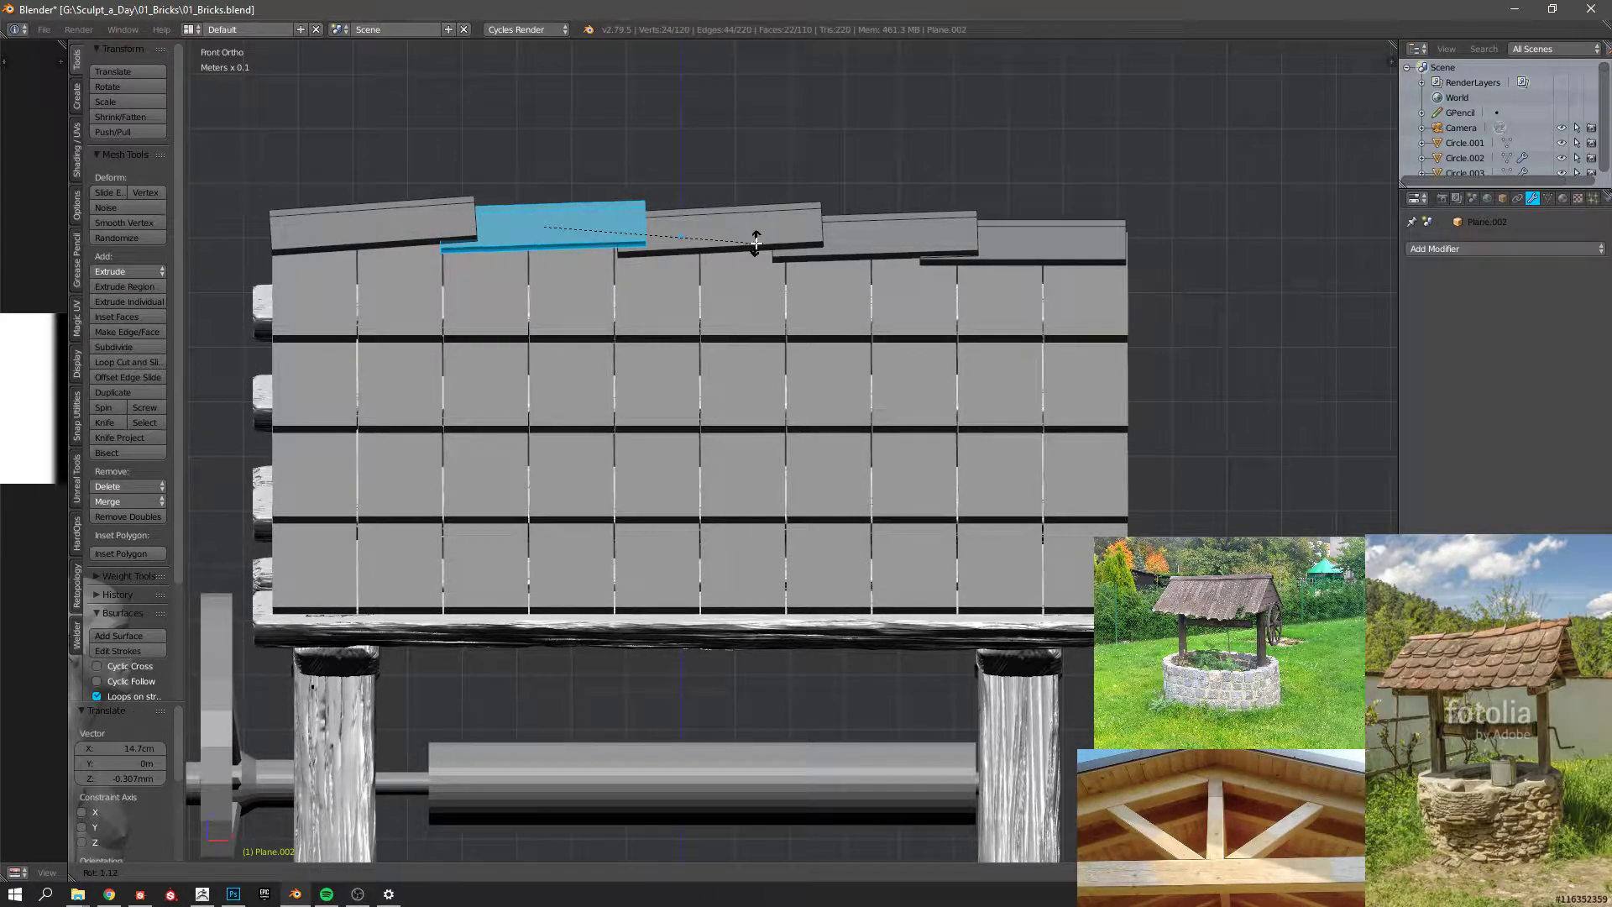
pyautogui.click(755, 244)
# Shift the original cap tile and its neighbour outward so the original overhangs the roof's edge.
pyautogui.press('a')
pyautogui.press('l')
pyautogui.press('g')
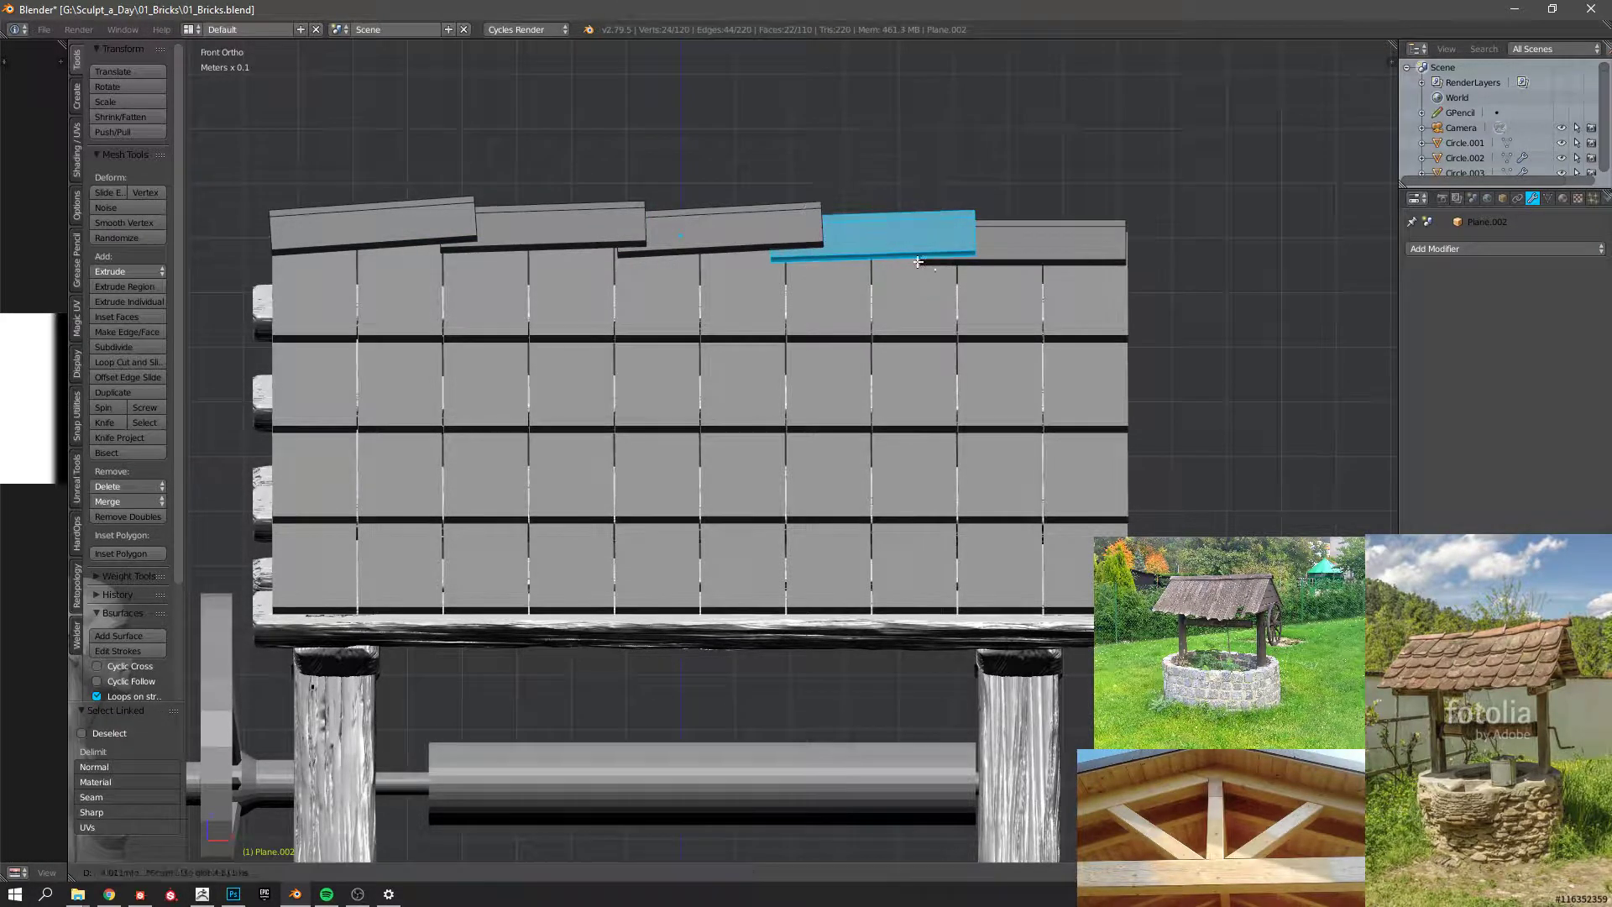
pyautogui.click(942, 265)
pyautogui.press('a')
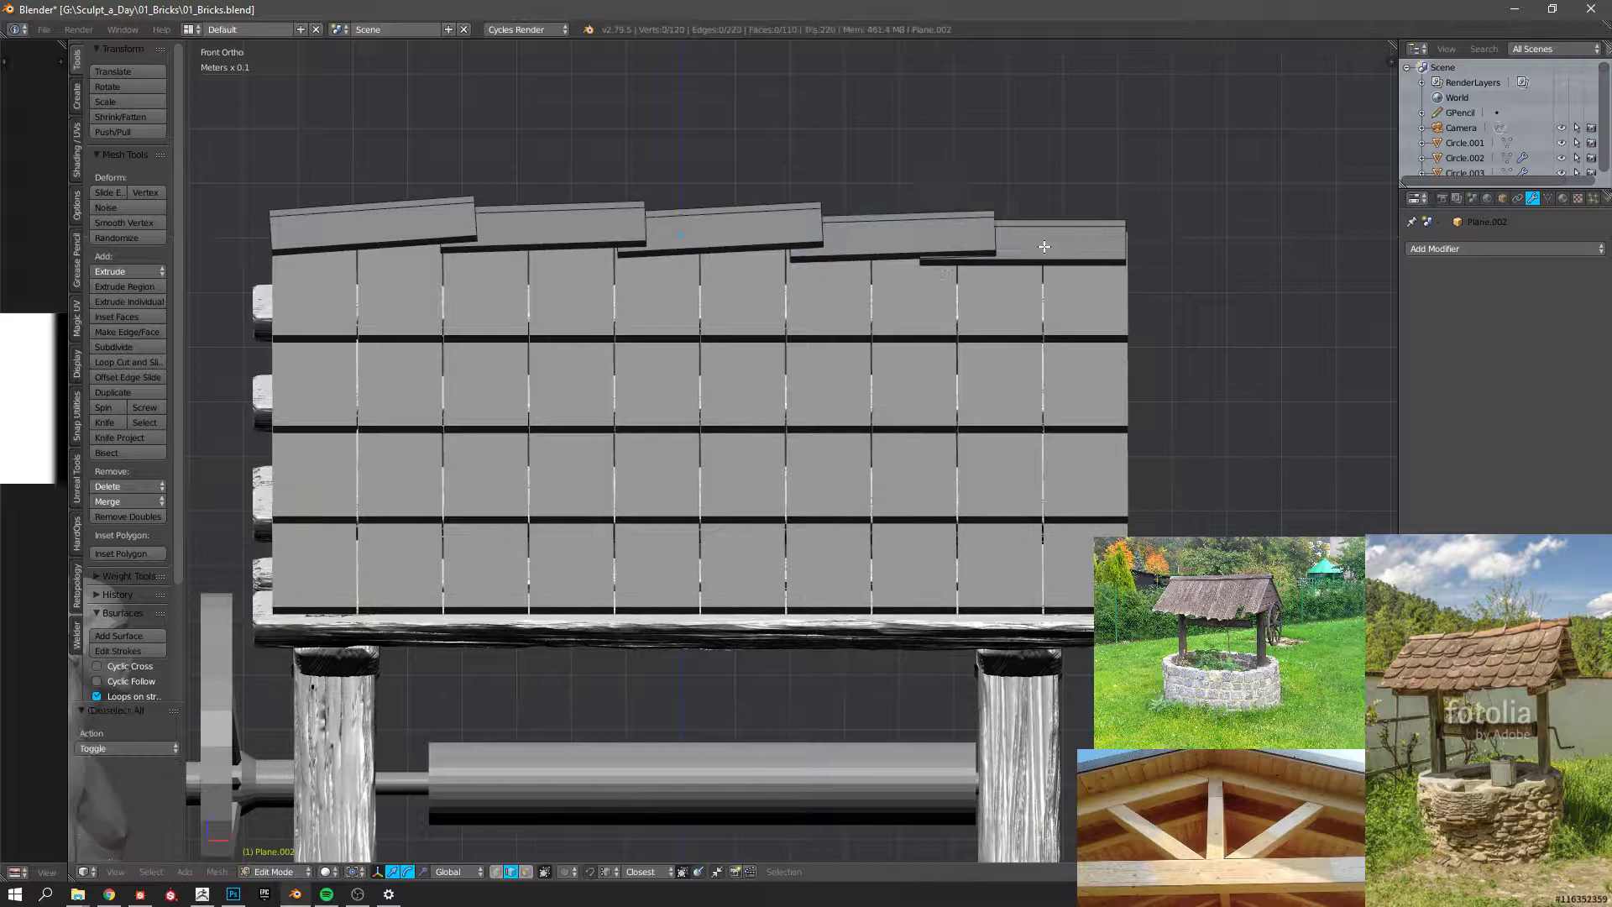
pyautogui.press('l')
pyautogui.press('g')
pyautogui.click(1088, 252)
# Move the cap tile at the opposite end outward past the roof's edge.
pyautogui.press('a')
pyautogui.press('l')
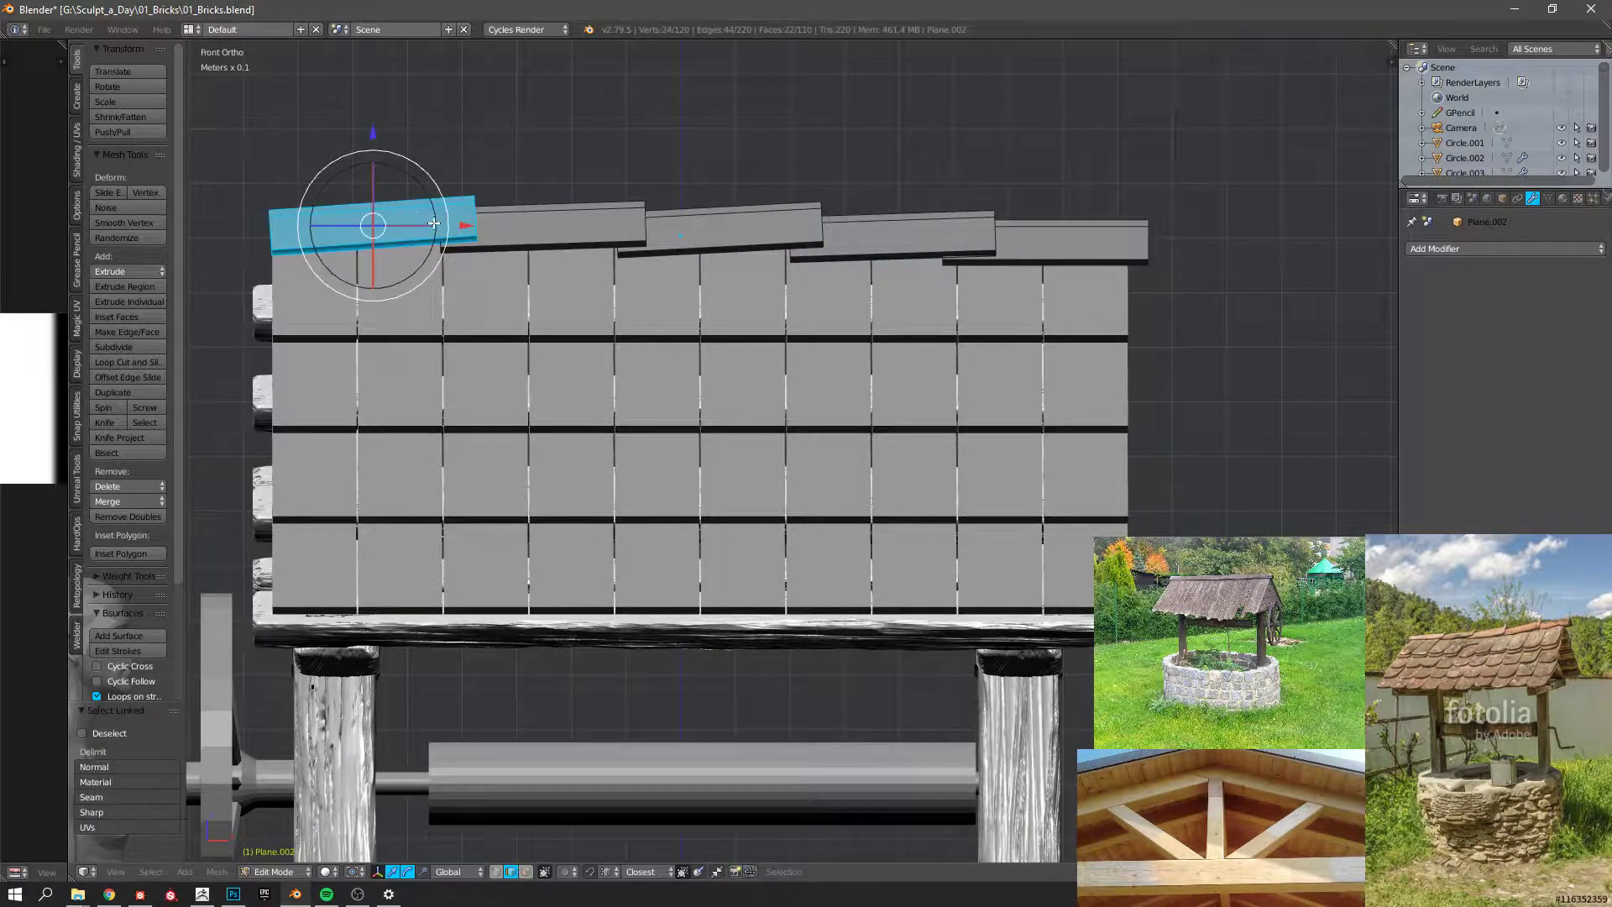
pyautogui.press('g')
pyautogui.click(413, 222)
# Slide the second tile and the middle tile along the ridge to even out the overlaps.
pyautogui.press('a')
pyautogui.press('l')
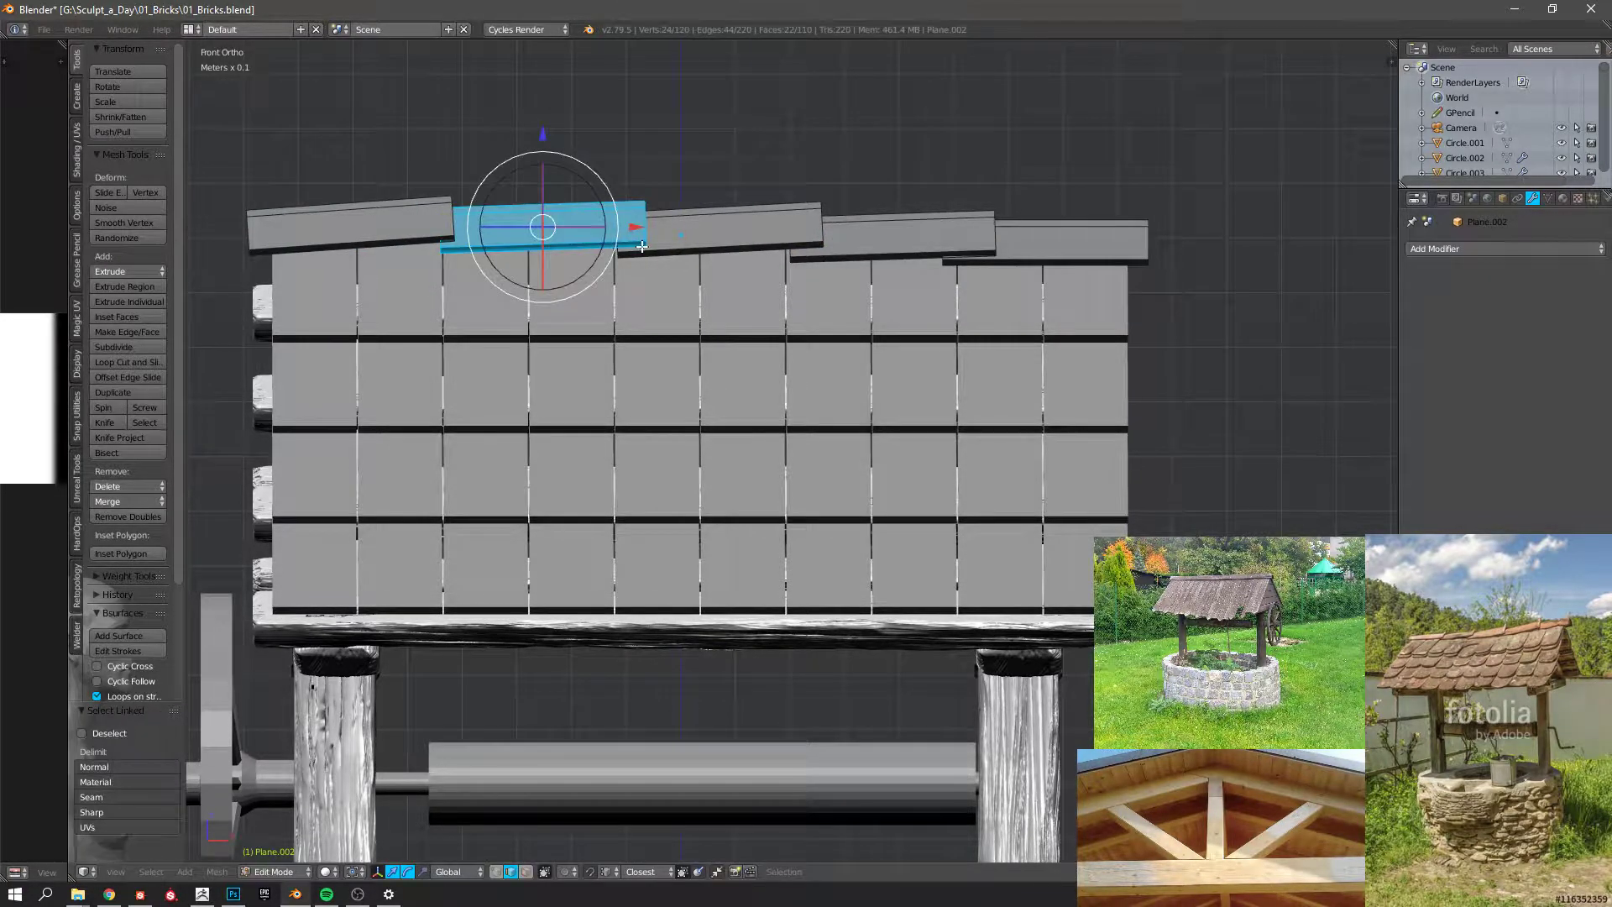
pyautogui.press('g')
pyautogui.click(621, 245)
pyautogui.press('a')
pyautogui.press('l')
pyautogui.press('g')
pyautogui.press('x')
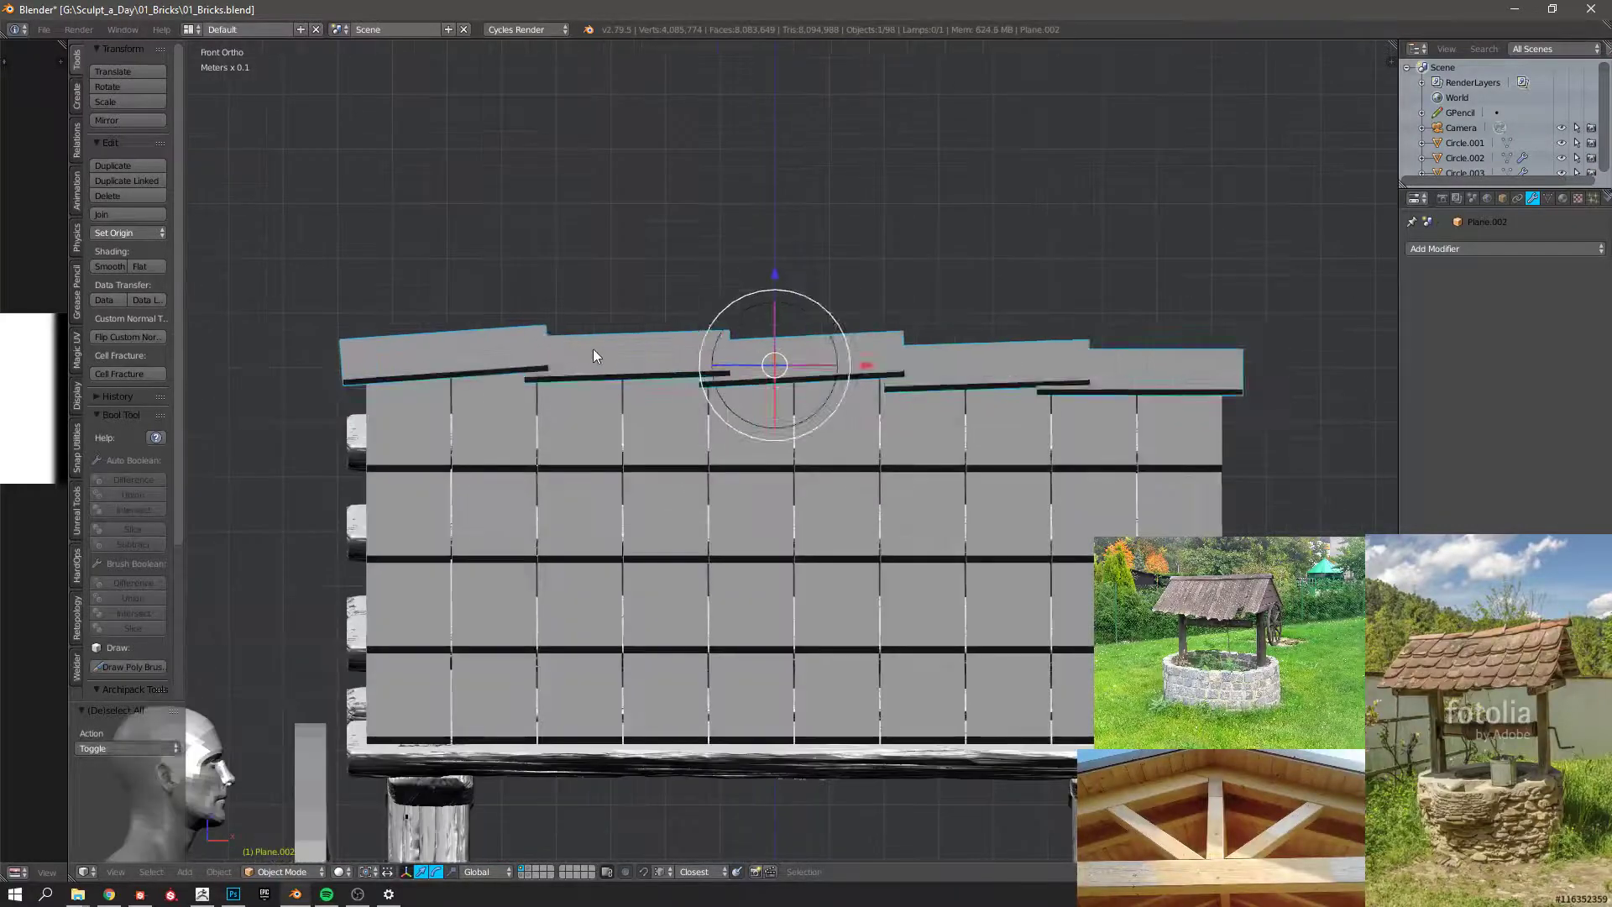
# Rotate the cap tile at the far end from the original nearly level and reposition it on the ridge.
pyautogui.press('a')
pyautogui.press('l')
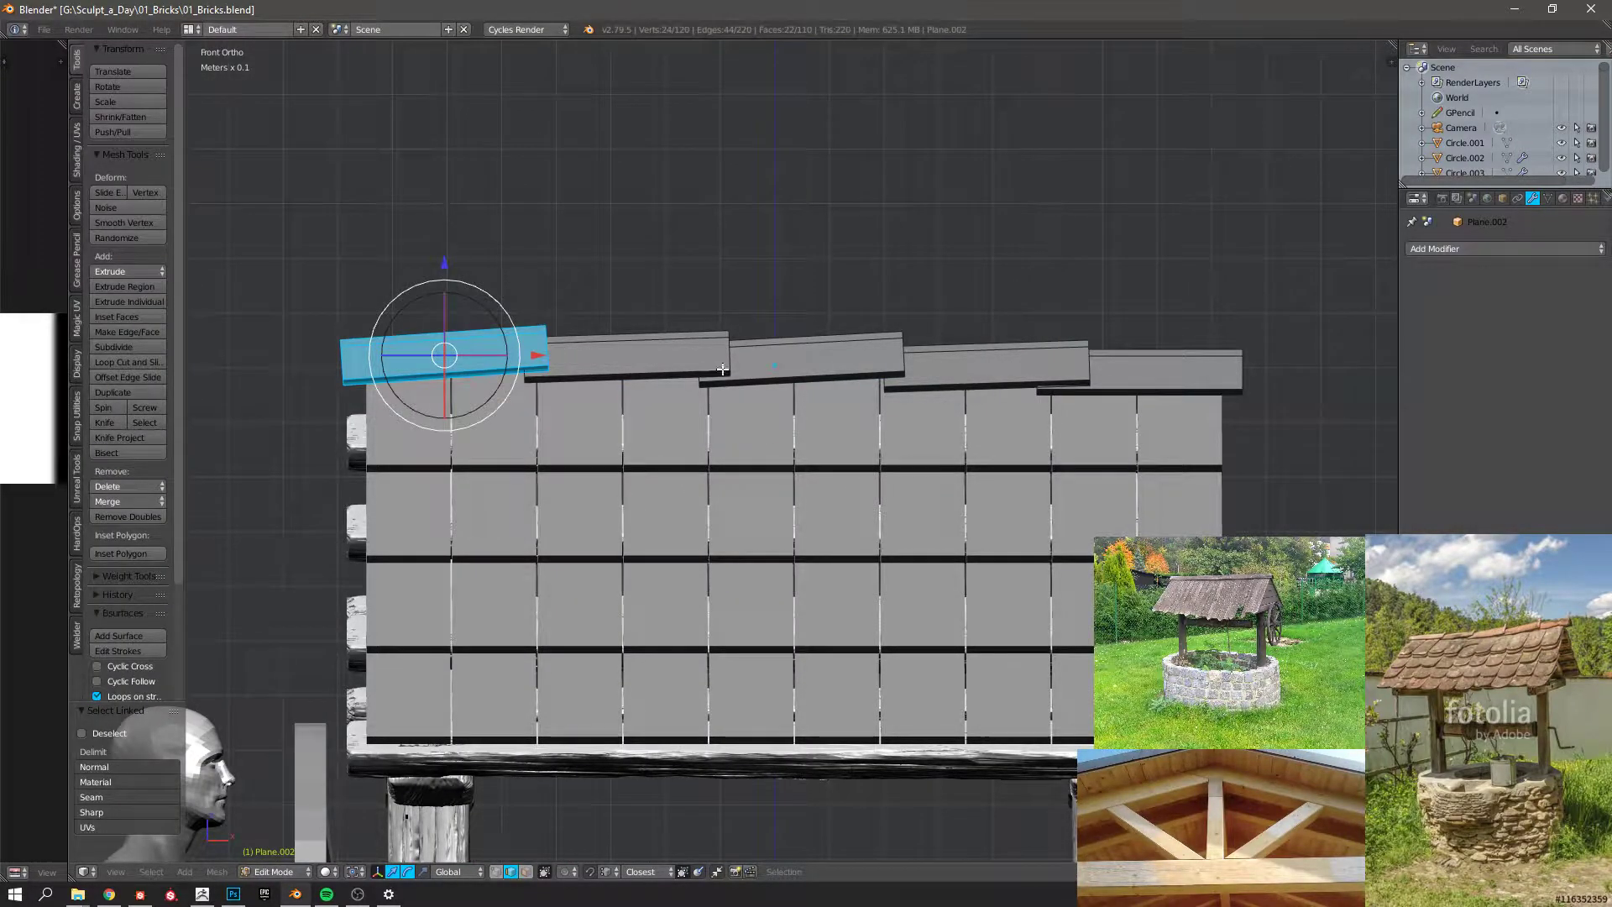
pyautogui.press('r')
pyautogui.click(686, 396)
pyautogui.click(605, 405)
pyautogui.press('r')
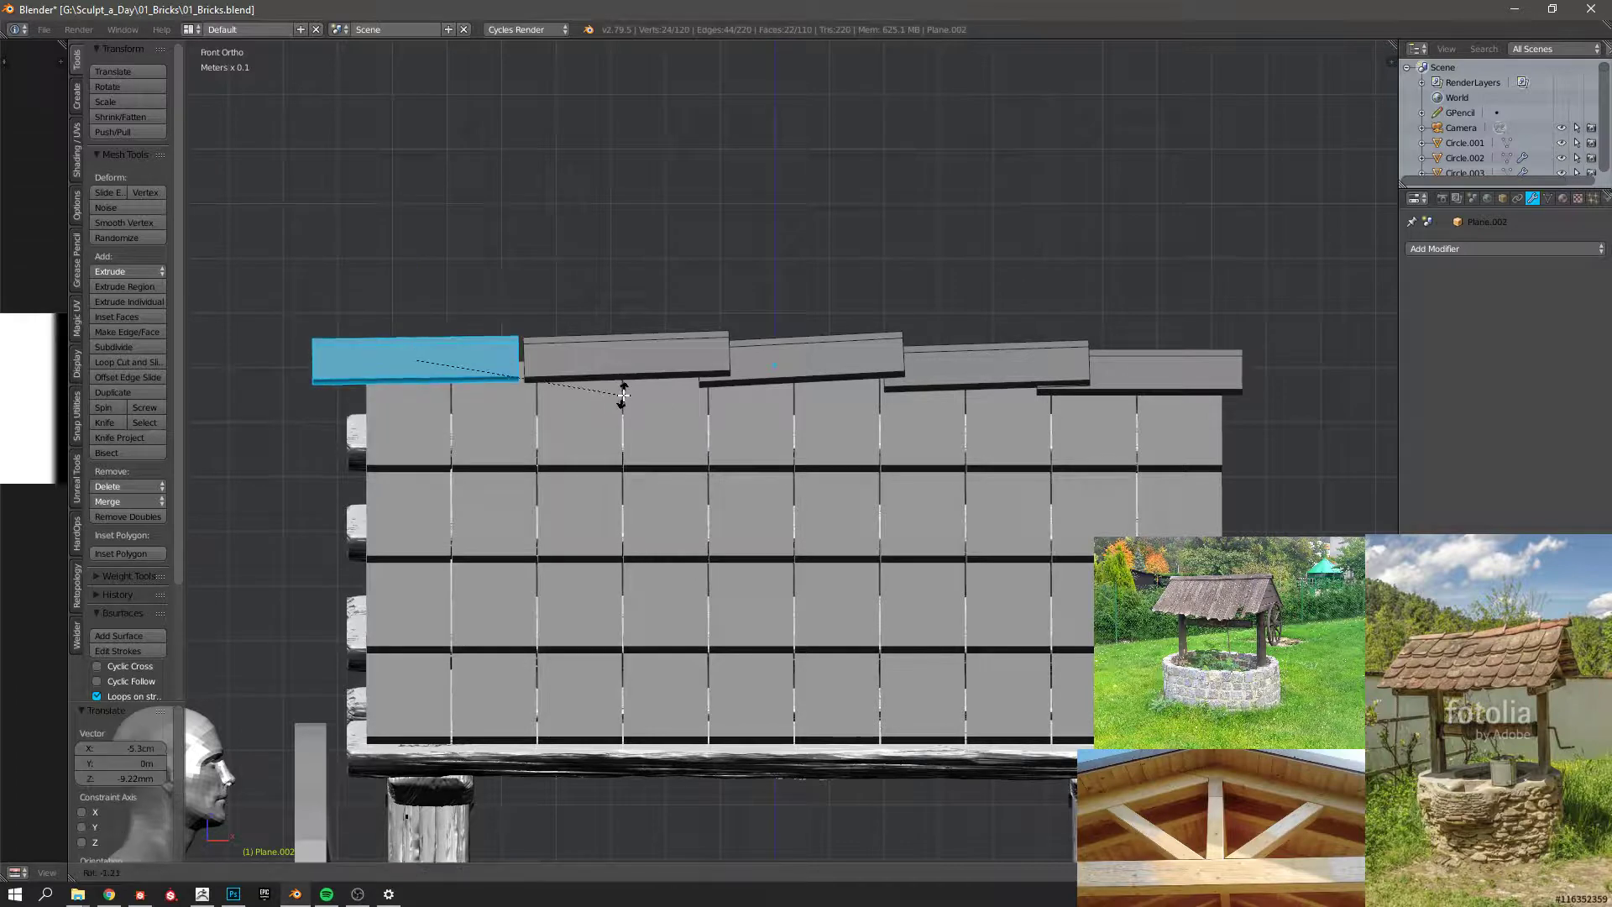
pyautogui.click(656, 397)
pyautogui.press('g')
pyautogui.click(672, 399)
# Delete the three middle cap tiles, leaving only the two at the ridge ends.
pyautogui.press('a')
pyautogui.press('l')
pyautogui.press('l')
pyautogui.press('l')
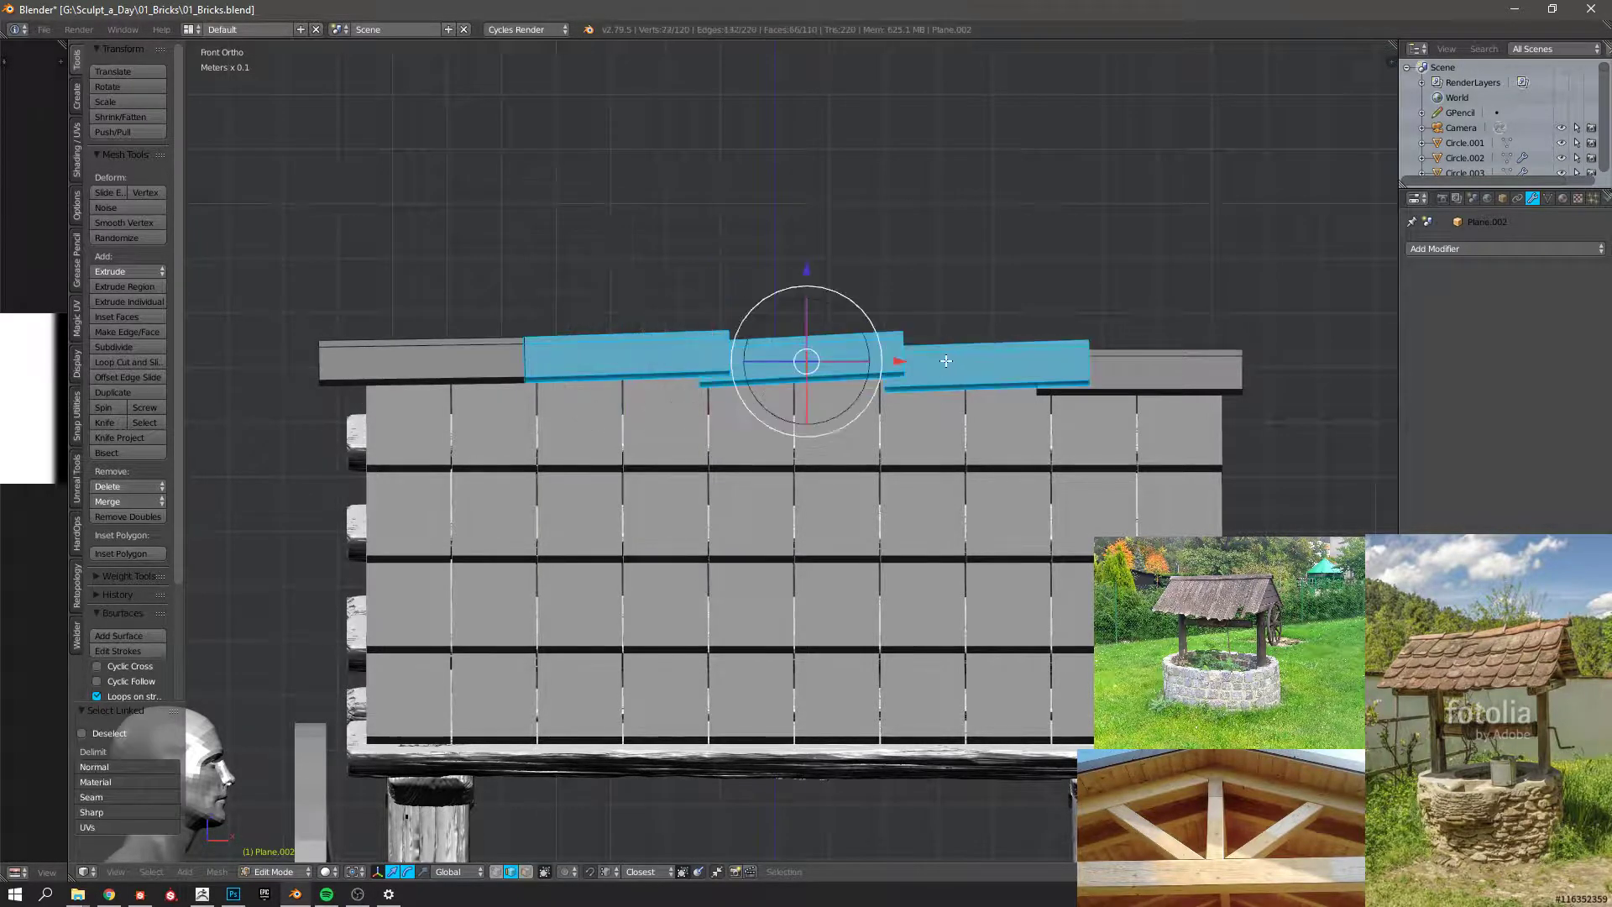
pyautogui.press('x')
pyautogui.click(956, 361)
# Slide the levelled end tile about 8.58 cm along X to the roof's edge and fine-tune its rotation.
pyautogui.press('l')
pyautogui.press('g')
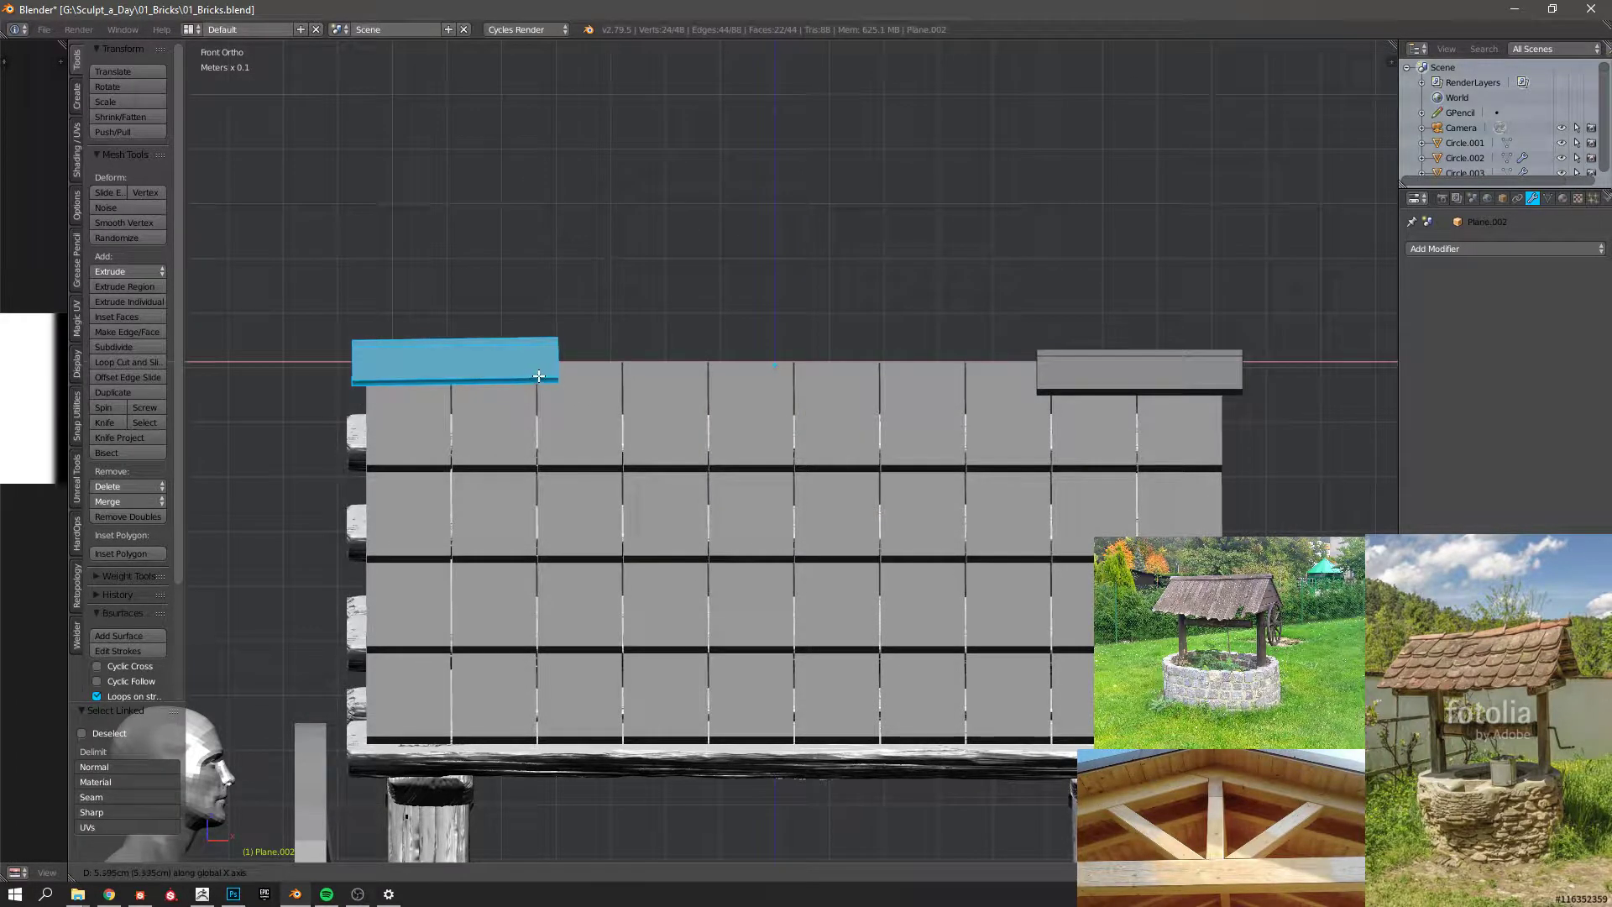
pyautogui.click(562, 367)
pyautogui.moveTo(694, 376); pyautogui.dragTo(697, 377, button='middle')
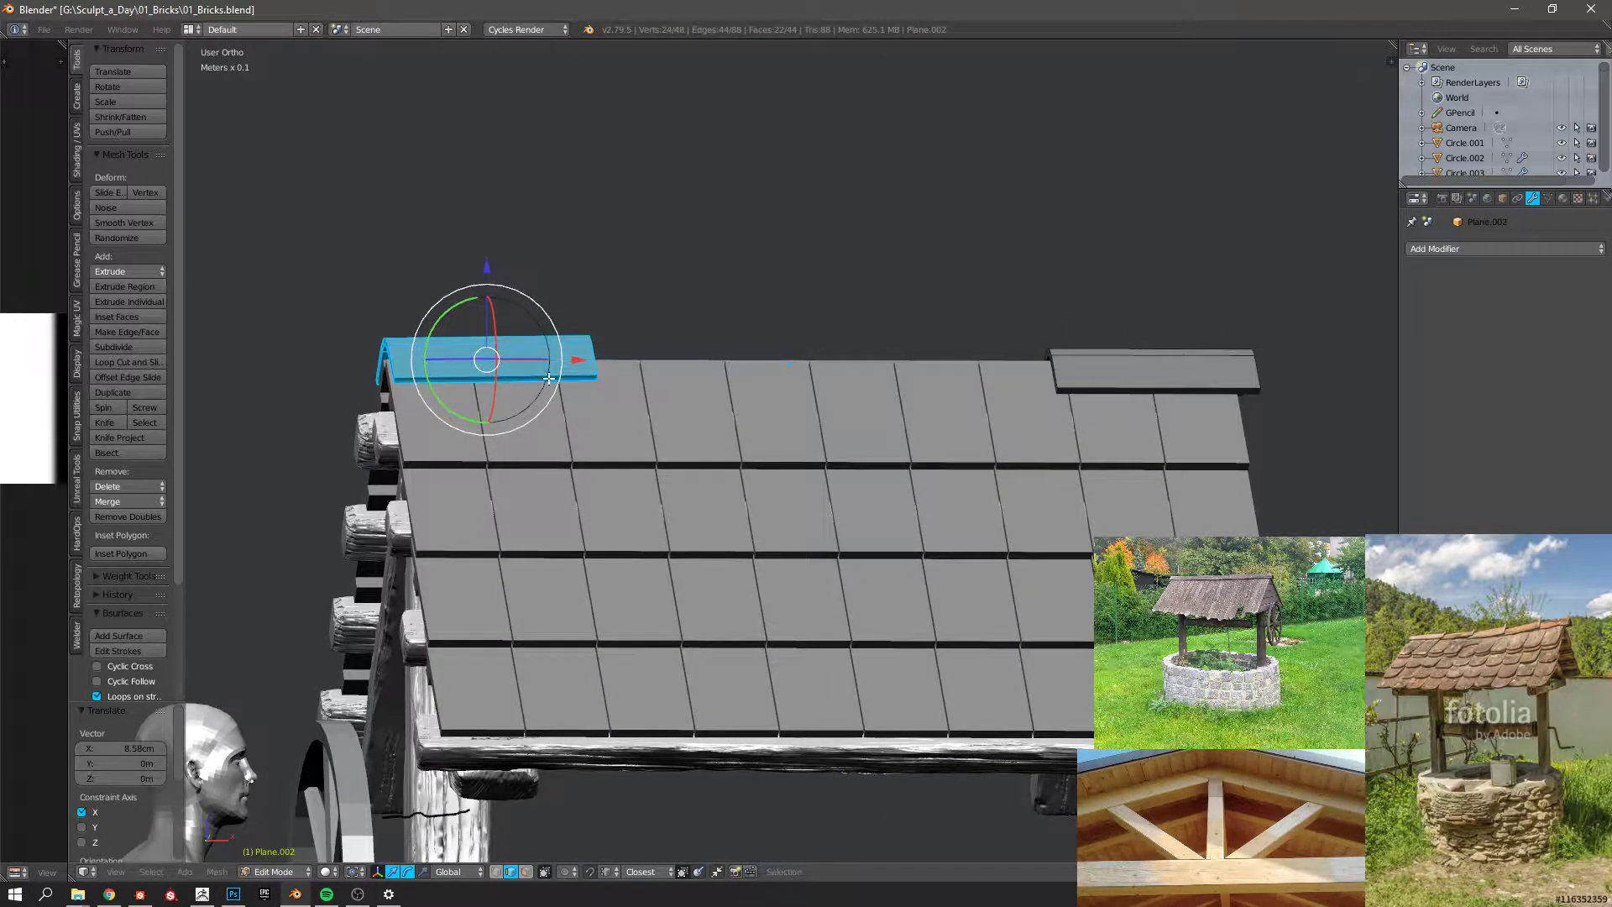
pyautogui.press('KP_1')
pyautogui.press('r')
pyautogui.click(648, 407)
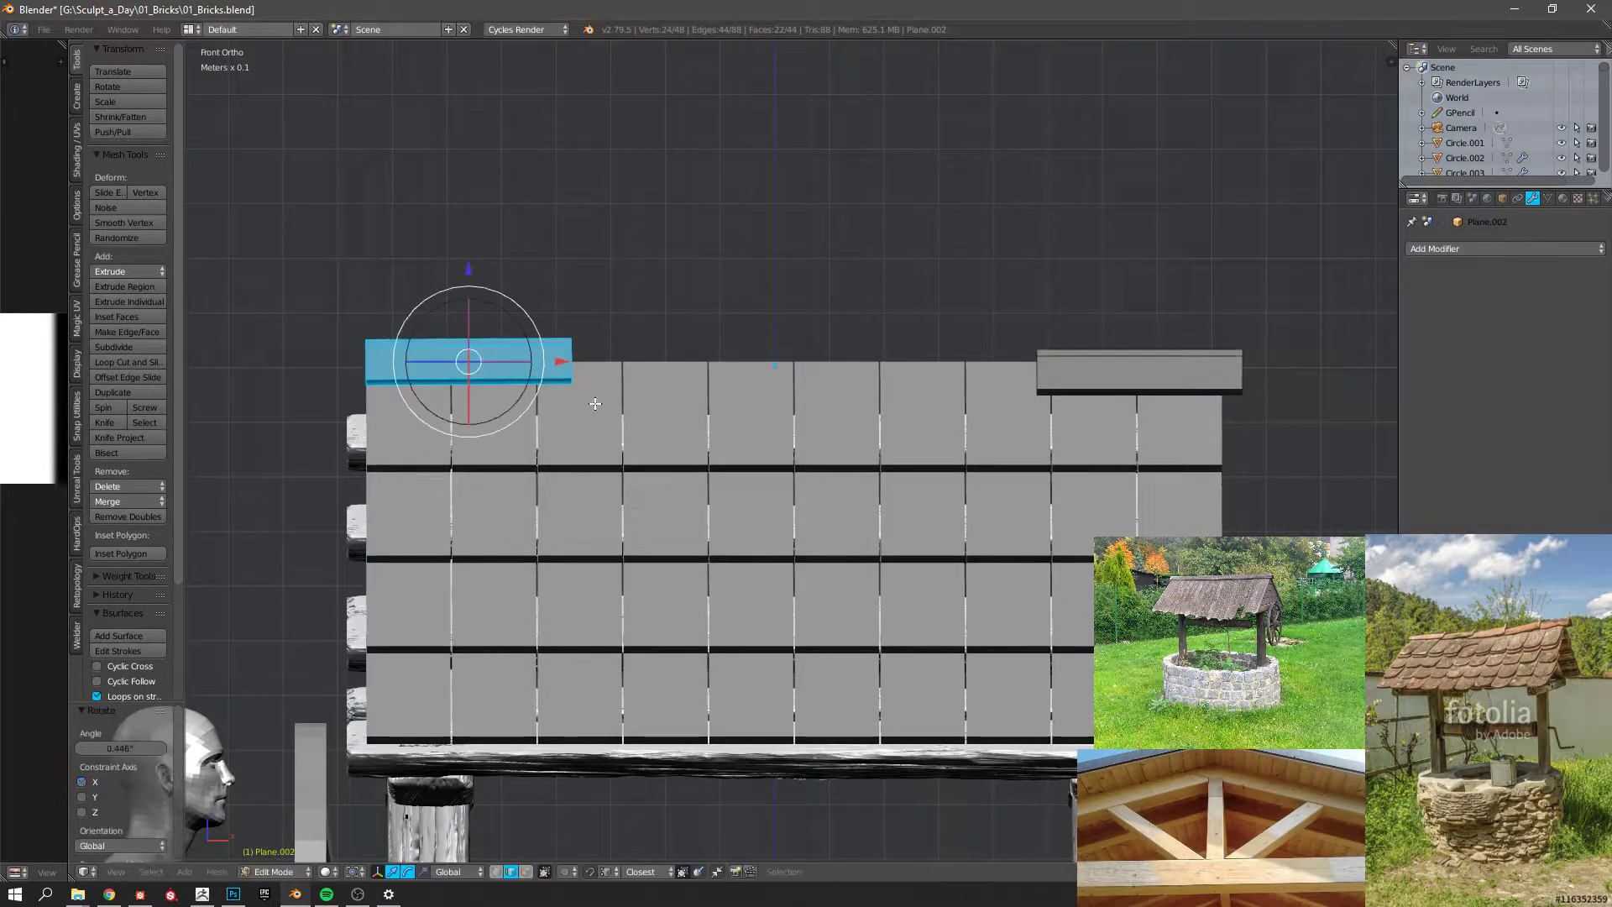
# Duplicate the levelled cap tile twice along X, setting the copies end to end along the ridge.
pyautogui.hotkey('shift', 'd')
pyautogui.press('x')
pyautogui.click(838, 400)
pyautogui.hotkey('shift', 'd')
pyautogui.press('x')
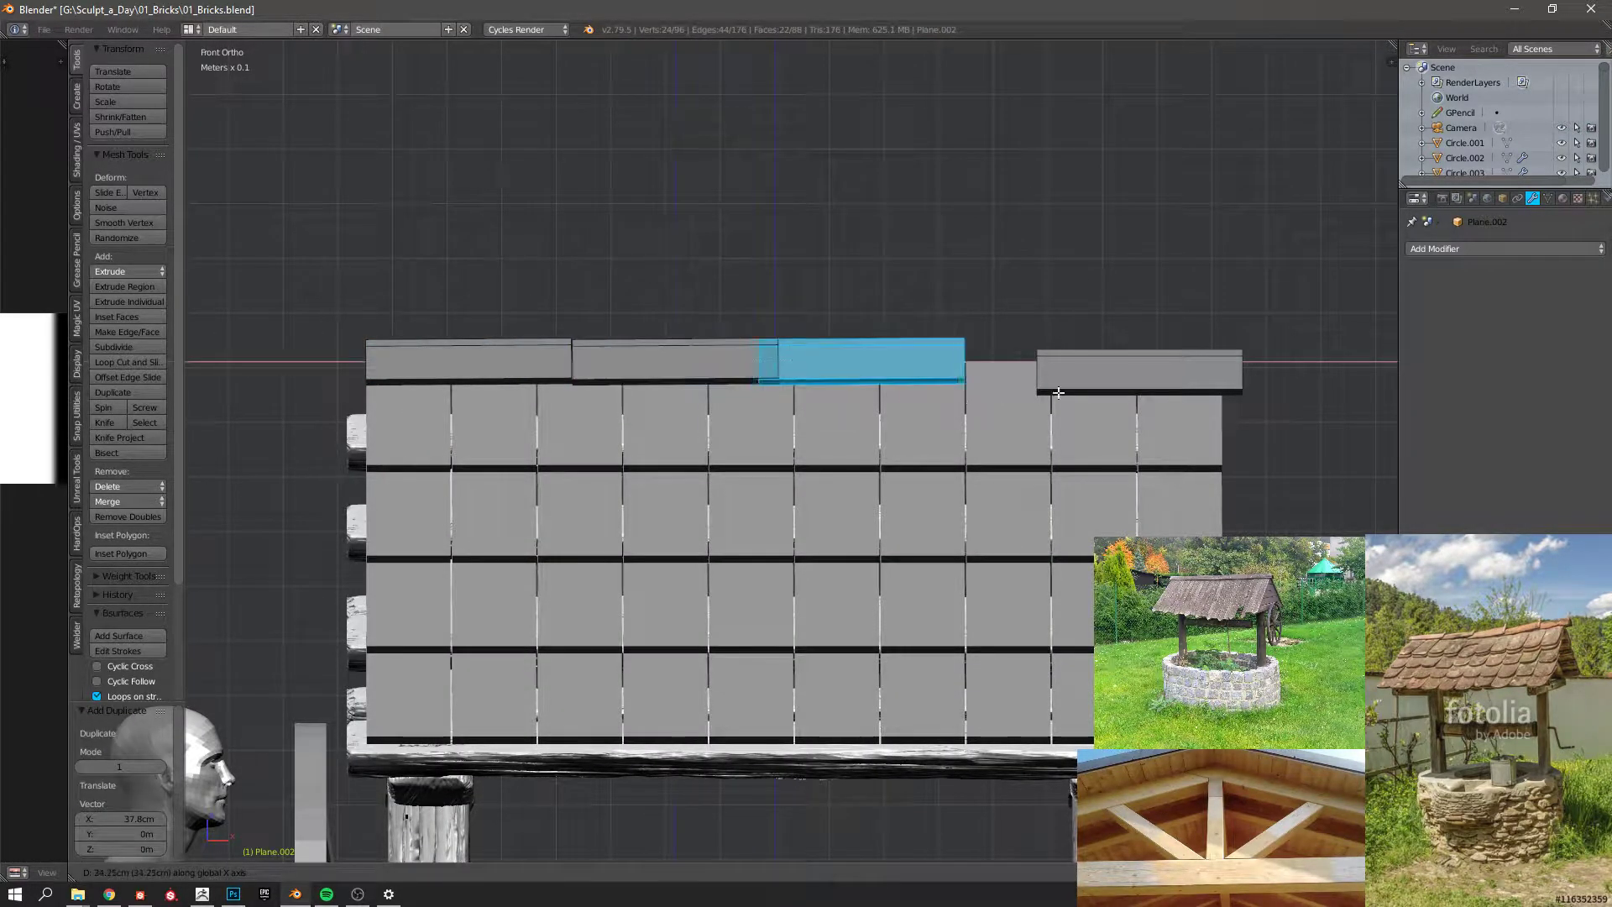
pyautogui.click(1276, 382)
# Place the remaining separate cap tile directly against the row's end at the same height.
pyautogui.press('a')
pyautogui.press('l')
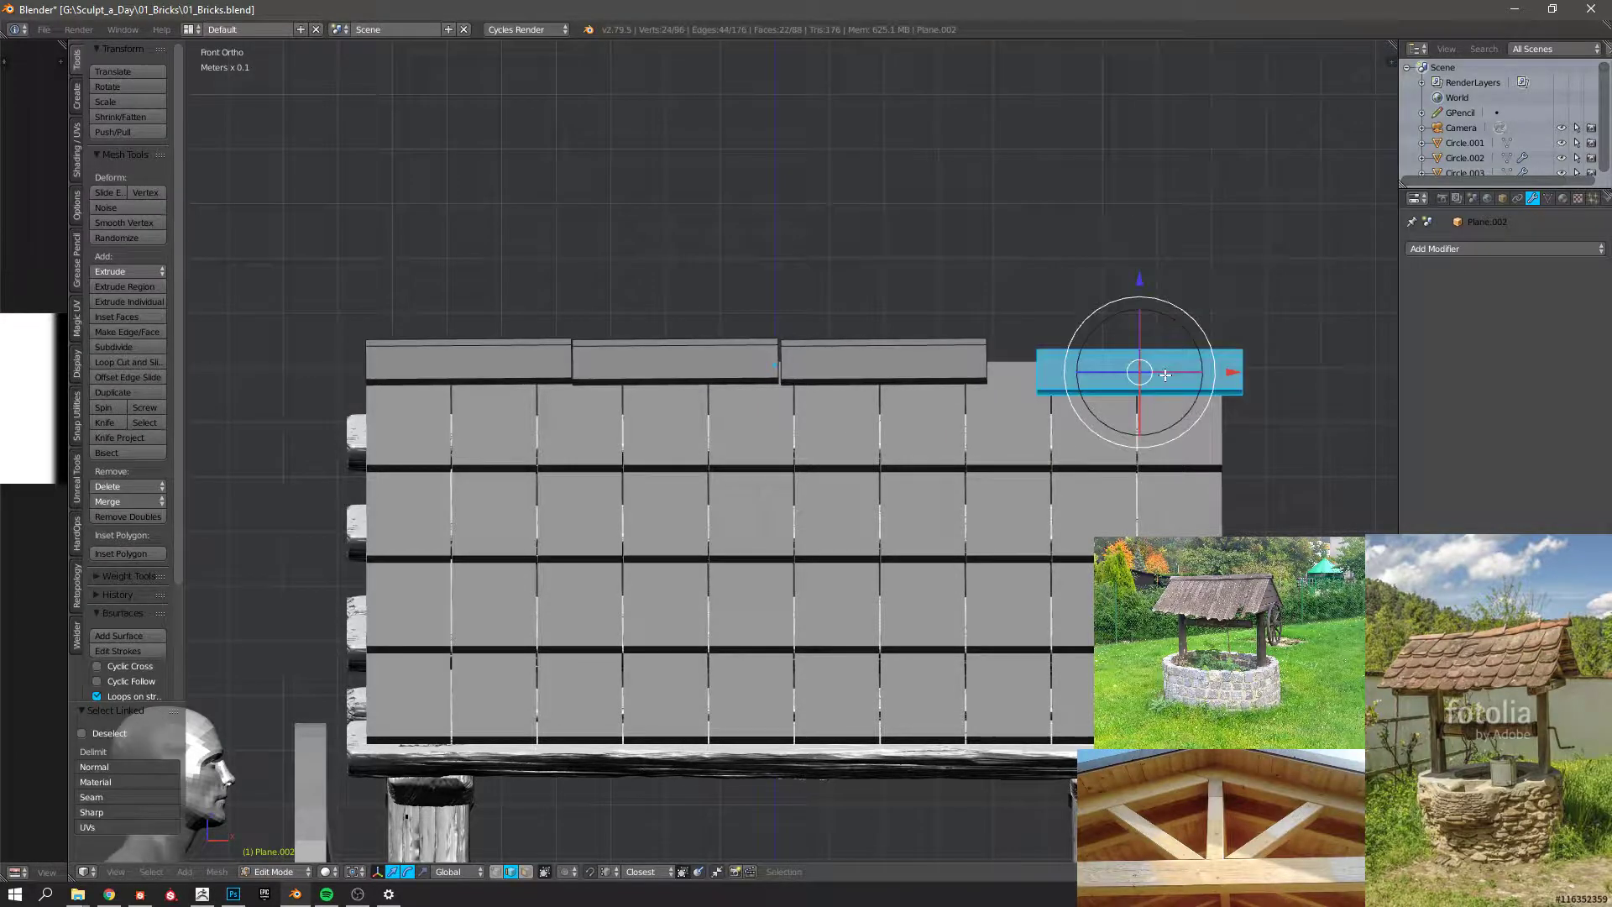
pyautogui.press('g')
pyautogui.click(1070, 437)
# Select all four cap tiles, centre them over the roof and scale them along X by about 1.081.
pyautogui.press('a')
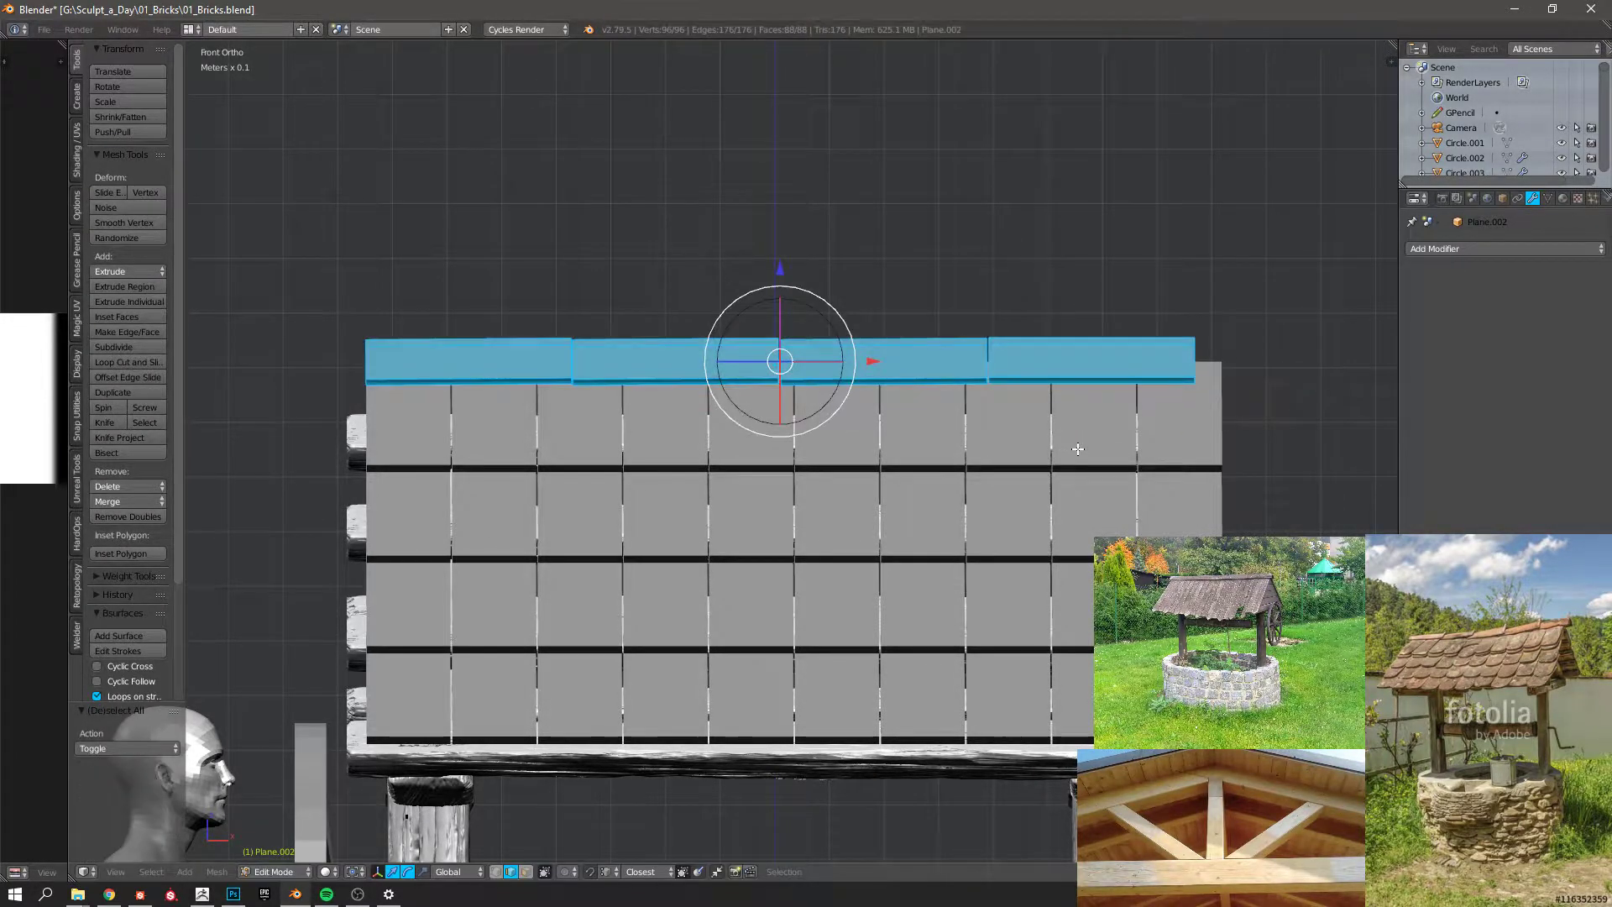
pyautogui.press('g')
pyautogui.click(1091, 447)
pyautogui.press('s')
pyautogui.click(1101, 443)
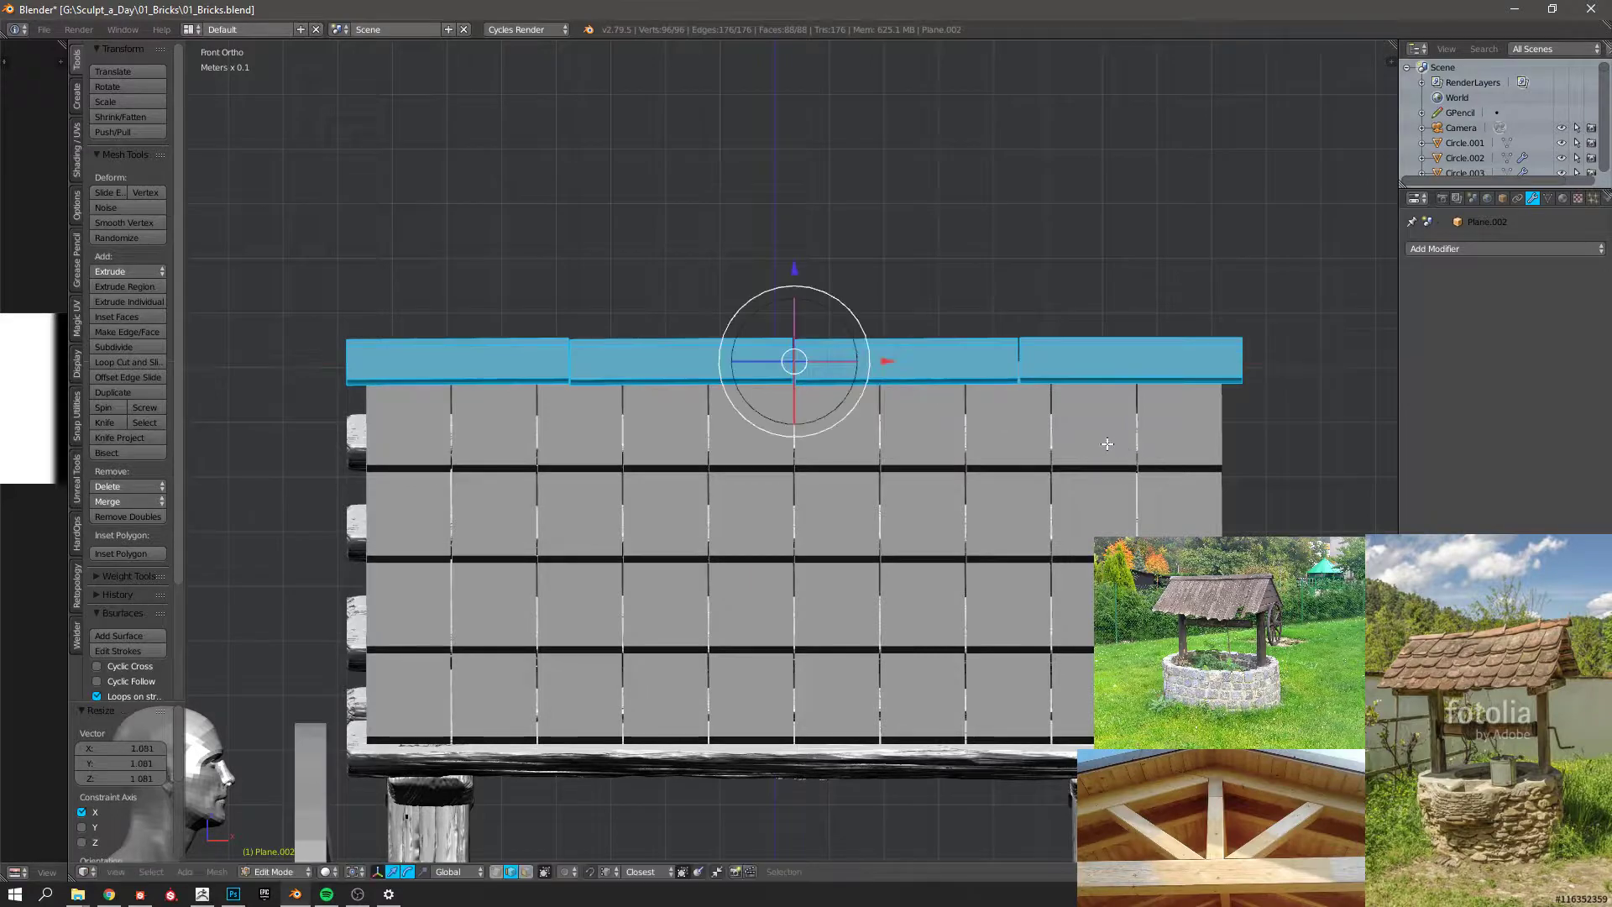
# Examine the finished row of ridge cap tiles in perspective view.
pyautogui.press('Tab')
pyautogui.moveTo(1101, 443); pyautogui.dragTo(838, 415, button='middle')
pyautogui.press('a')
pyautogui.press('KP_5')
pyautogui.scroll(3, 838, 414)
pyautogui.moveTo(683, 330); pyautogui.dragTo(665, 359, button='middle')
pyautogui.press('Tab')
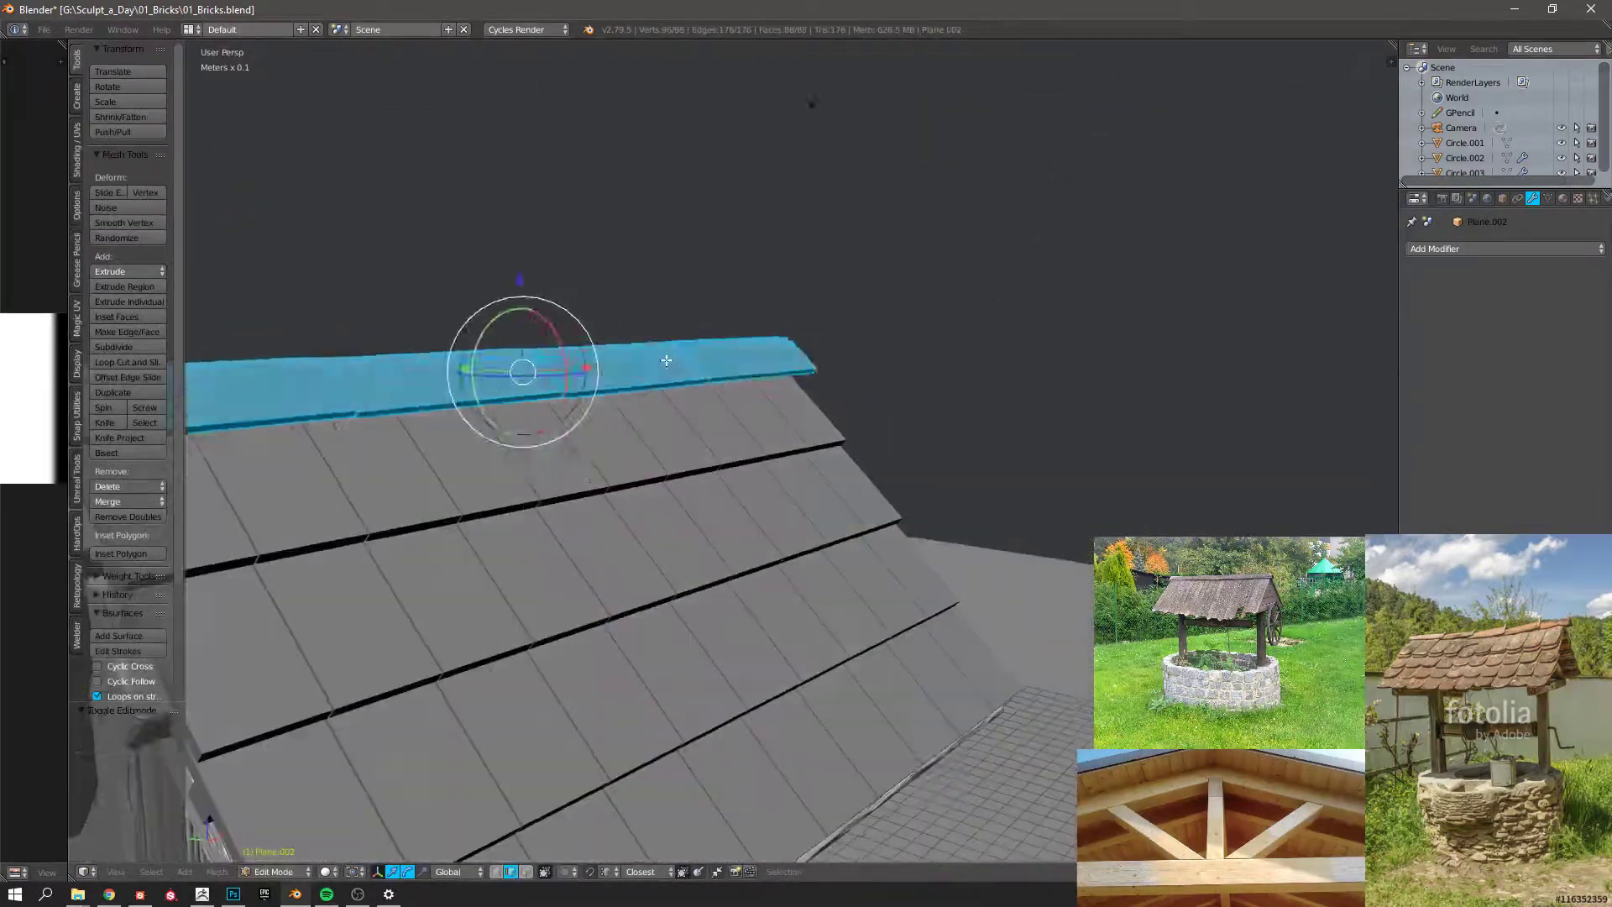
pyautogui.press('a')
# Add a loop cut across the cap tile at the row's outer end.
pyautogui.keyDown('shift'); pyautogui.moveTo(487, 385); pyautogui.dragTo(403, 346, button='middle'); pyautogui.keyUp('shift')
pyautogui.click(610, 353)
pyautogui.hotkey('ctrl', 'Tab')
pyautogui.click(479, 361)
pyautogui.keyDown('alt'); pyautogui.rightClick(454, 343); pyautogui.keyUp('alt')
pyautogui.keyDown('alt'); pyautogui.rightClick(453, 342); pyautogui.keyUp('alt')
pyautogui.hotkey('ctrl', 'Tab')
pyautogui.click(407, 317)
# Box-select the outermost vertices of the end cap tile and raise them slightly.
pyautogui.press('a')
pyautogui.press('z')
pyautogui.press('z')
pyautogui.moveTo(396, 442); pyautogui.dragTo(416, 411, button='middle')
pyautogui.press('b')
pyautogui.moveTo(344, 222); pyautogui.dragTo(449, 384)
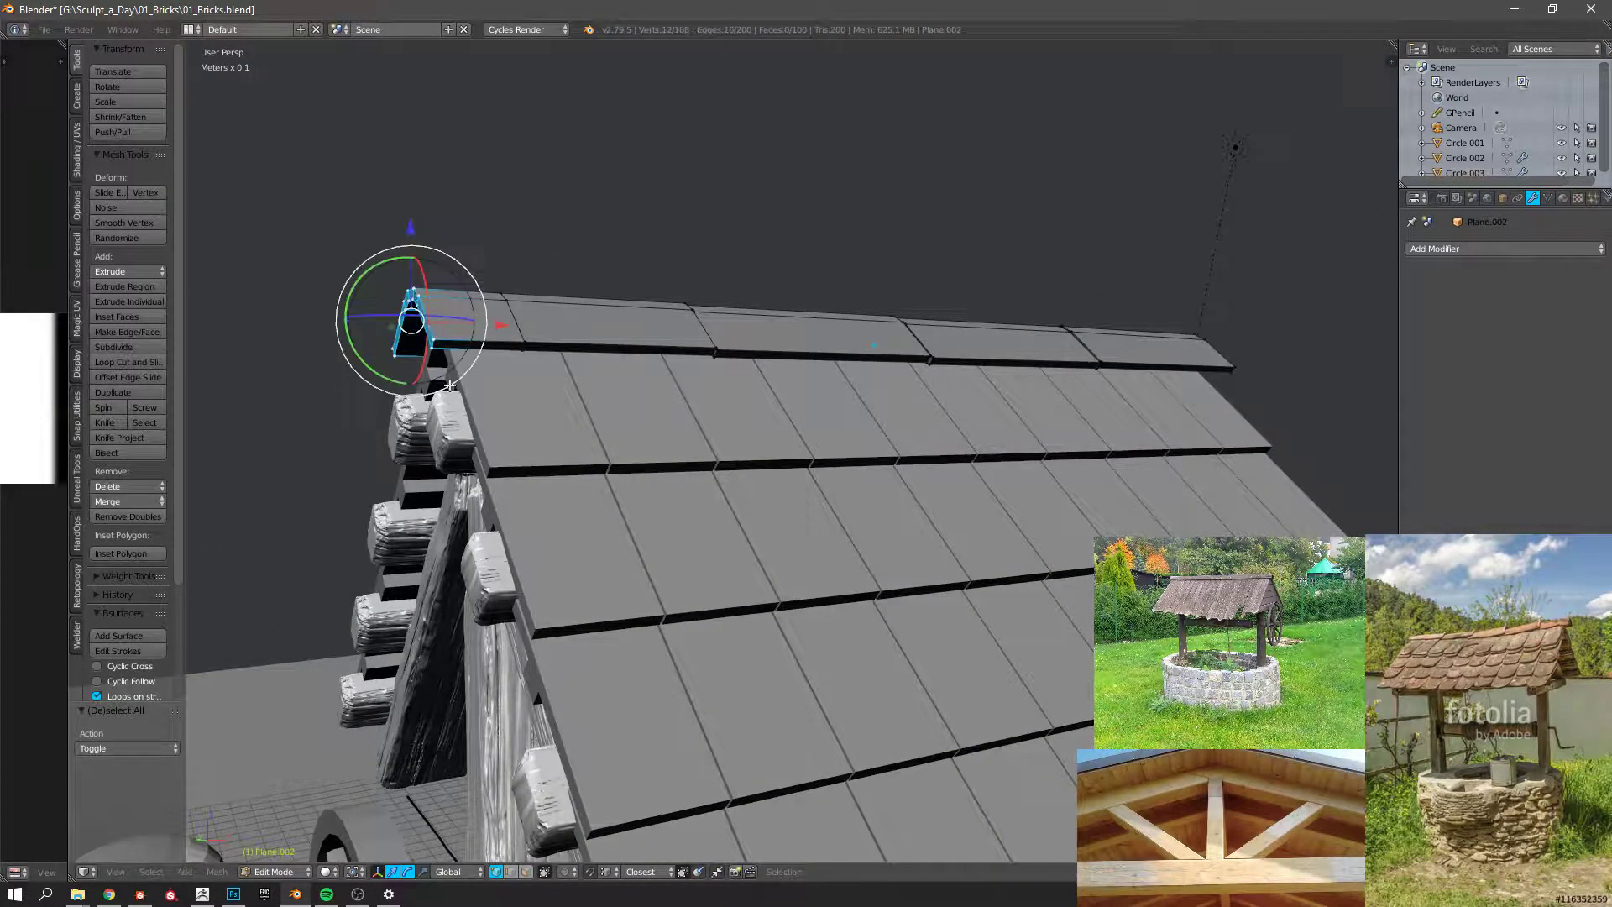
pyautogui.click(417, 179)
pyautogui.press('a')
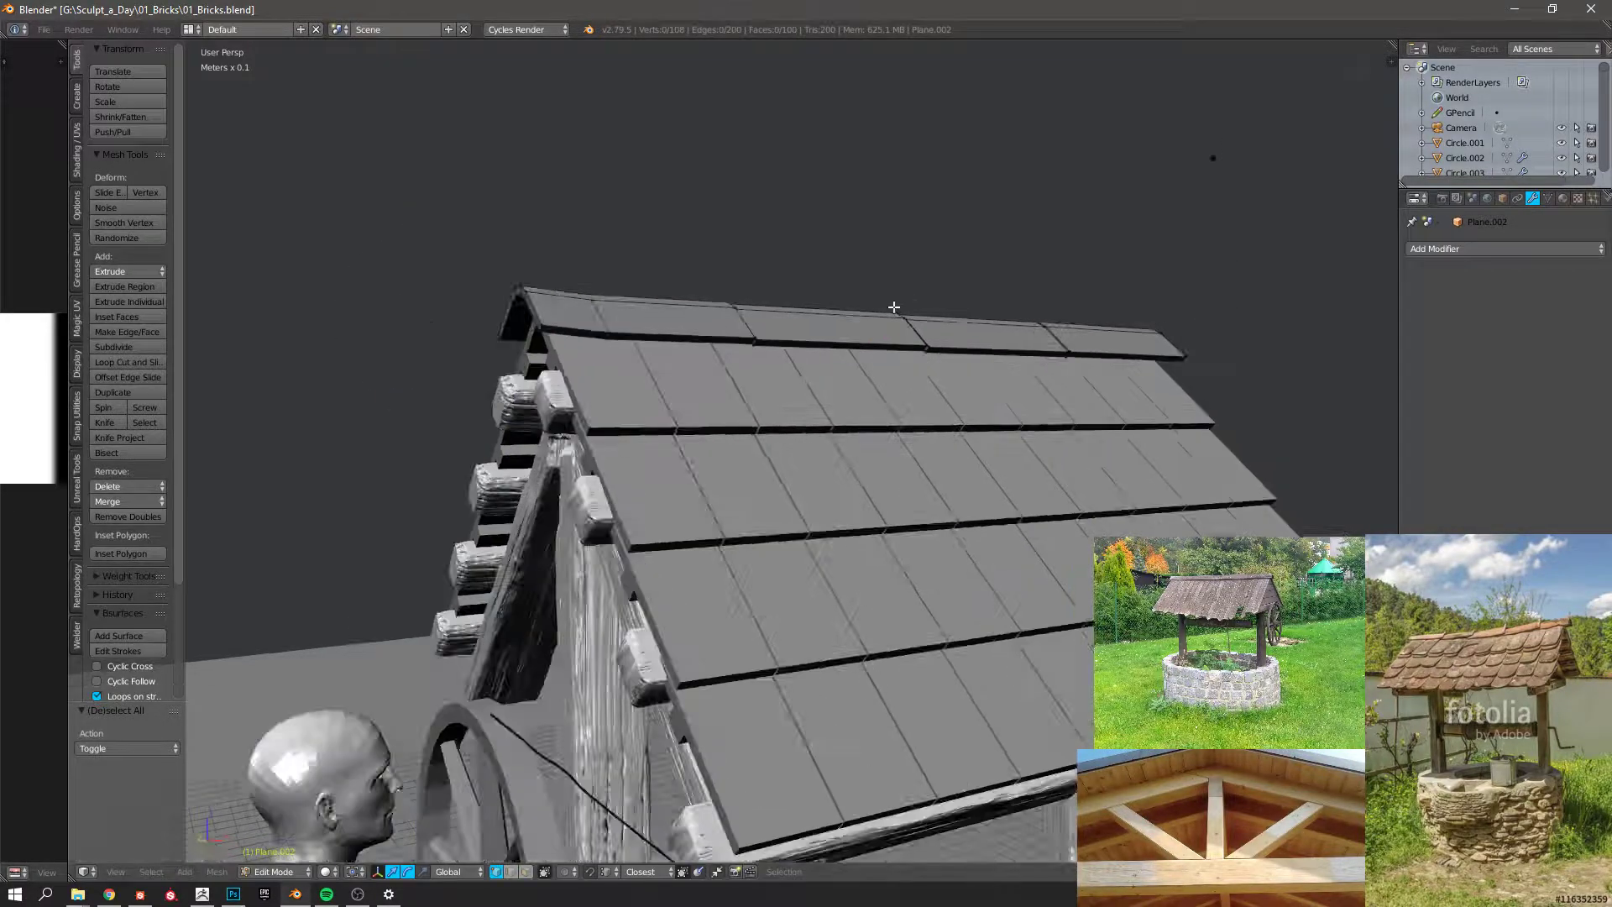
# Add a loop cut across the end cap tile near its inner end.
pyautogui.moveTo(892, 308); pyautogui.dragTo(539, 354, button='middle')
pyautogui.hotkey('ctrl', 'r')
pyautogui.click(542, 356)
pyautogui.press('a')
pyautogui.press('z')
# Select the vertices at the inner end of the end cap tile and raise them slightly along Z.
pyautogui.keyDown('alt'); pyautogui.rightClick(651, 344); pyautogui.keyUp('alt')
pyautogui.scroll(5, 661, 348)
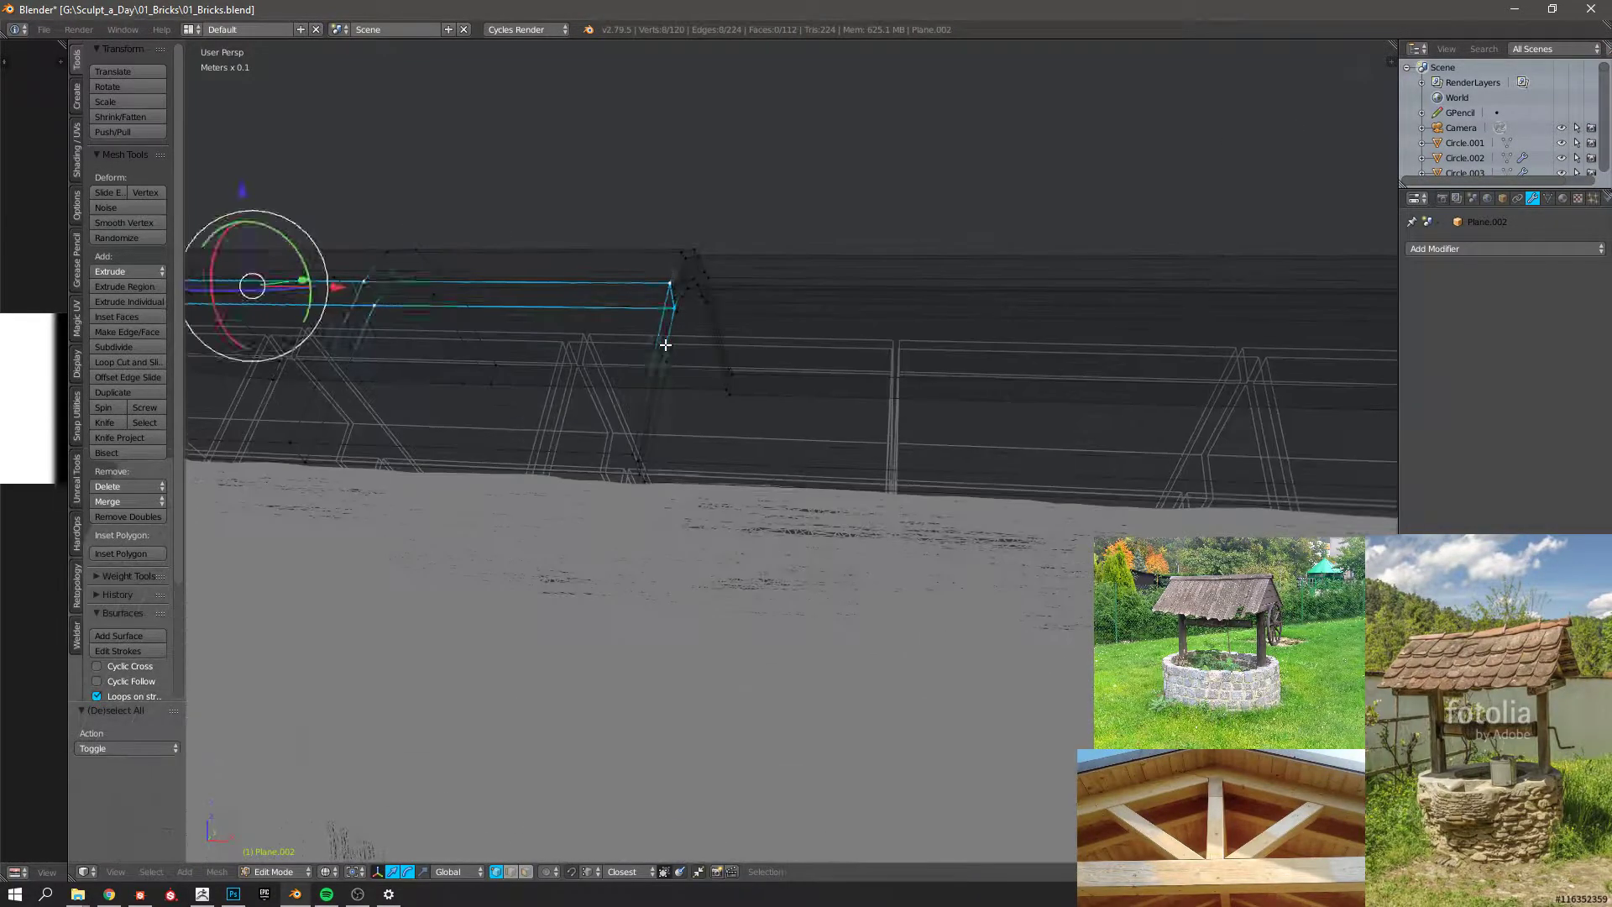
pyautogui.press('a')
pyautogui.keyDown('alt'); pyautogui.rightClick(679, 282); pyautogui.keyUp('alt')
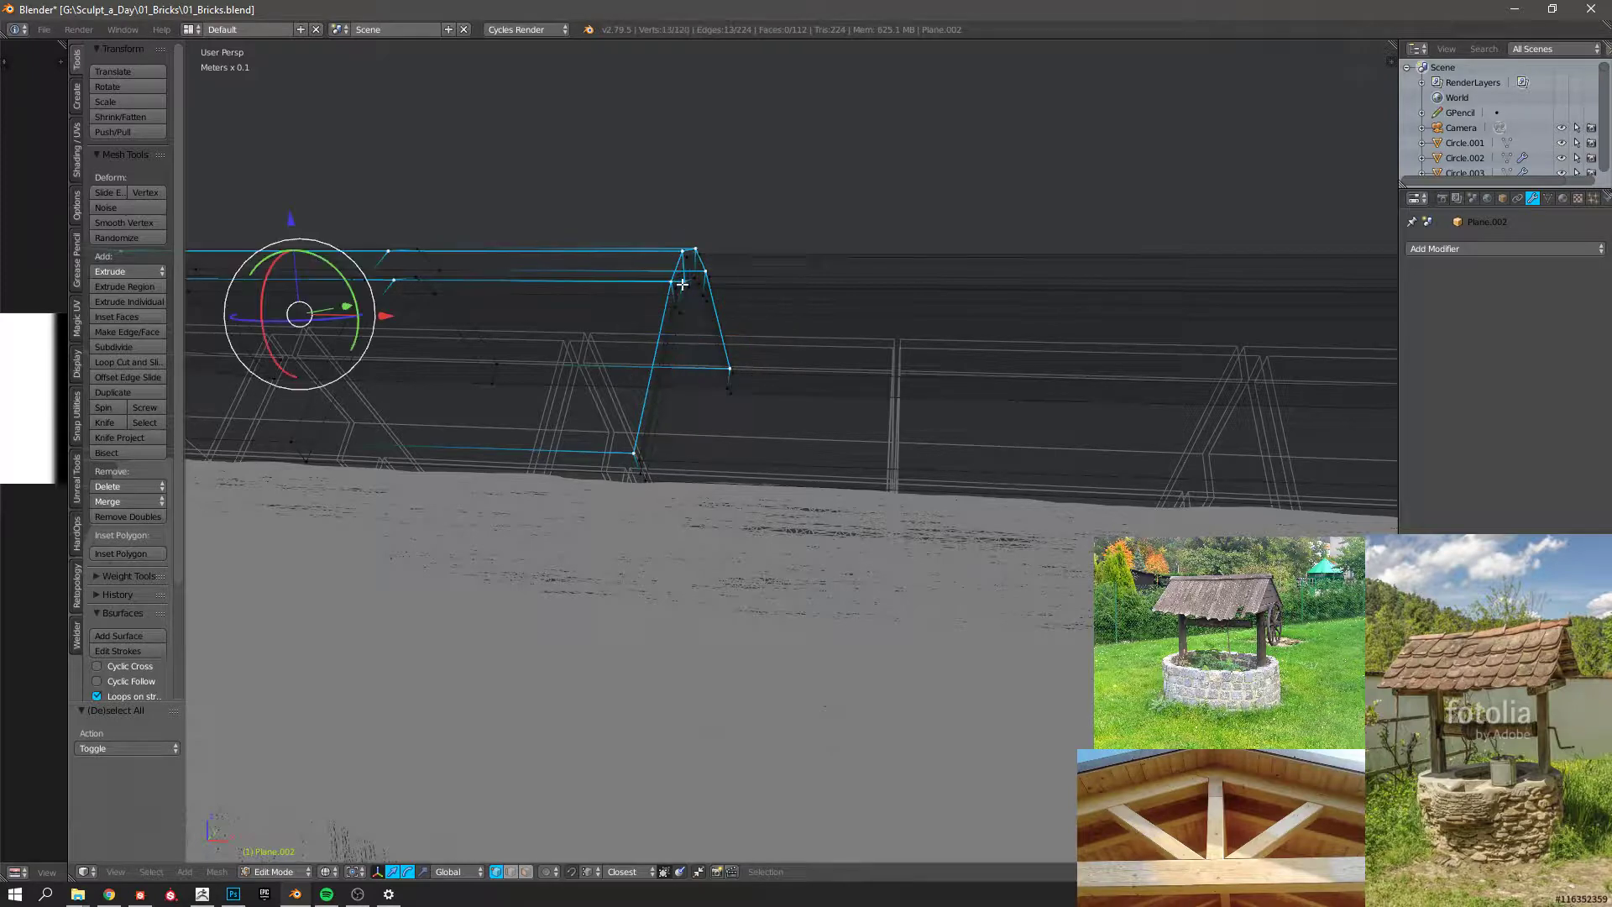
pyautogui.keyDown('alt'); pyautogui.rightClick(678, 283); pyautogui.keyUp('alt')
pyautogui.keyDown('alt'); pyautogui.rightClick(676, 284); pyautogui.keyUp('alt')
pyautogui.keyDown('alt'); pyautogui.rightClick(678, 285); pyautogui.keyUp('alt')
pyautogui.keyDown('alt'); pyautogui.rightClick(678, 286); pyautogui.keyUp('alt')
pyautogui.moveTo(678, 285); pyautogui.dragTo(568, 359, button='middle')
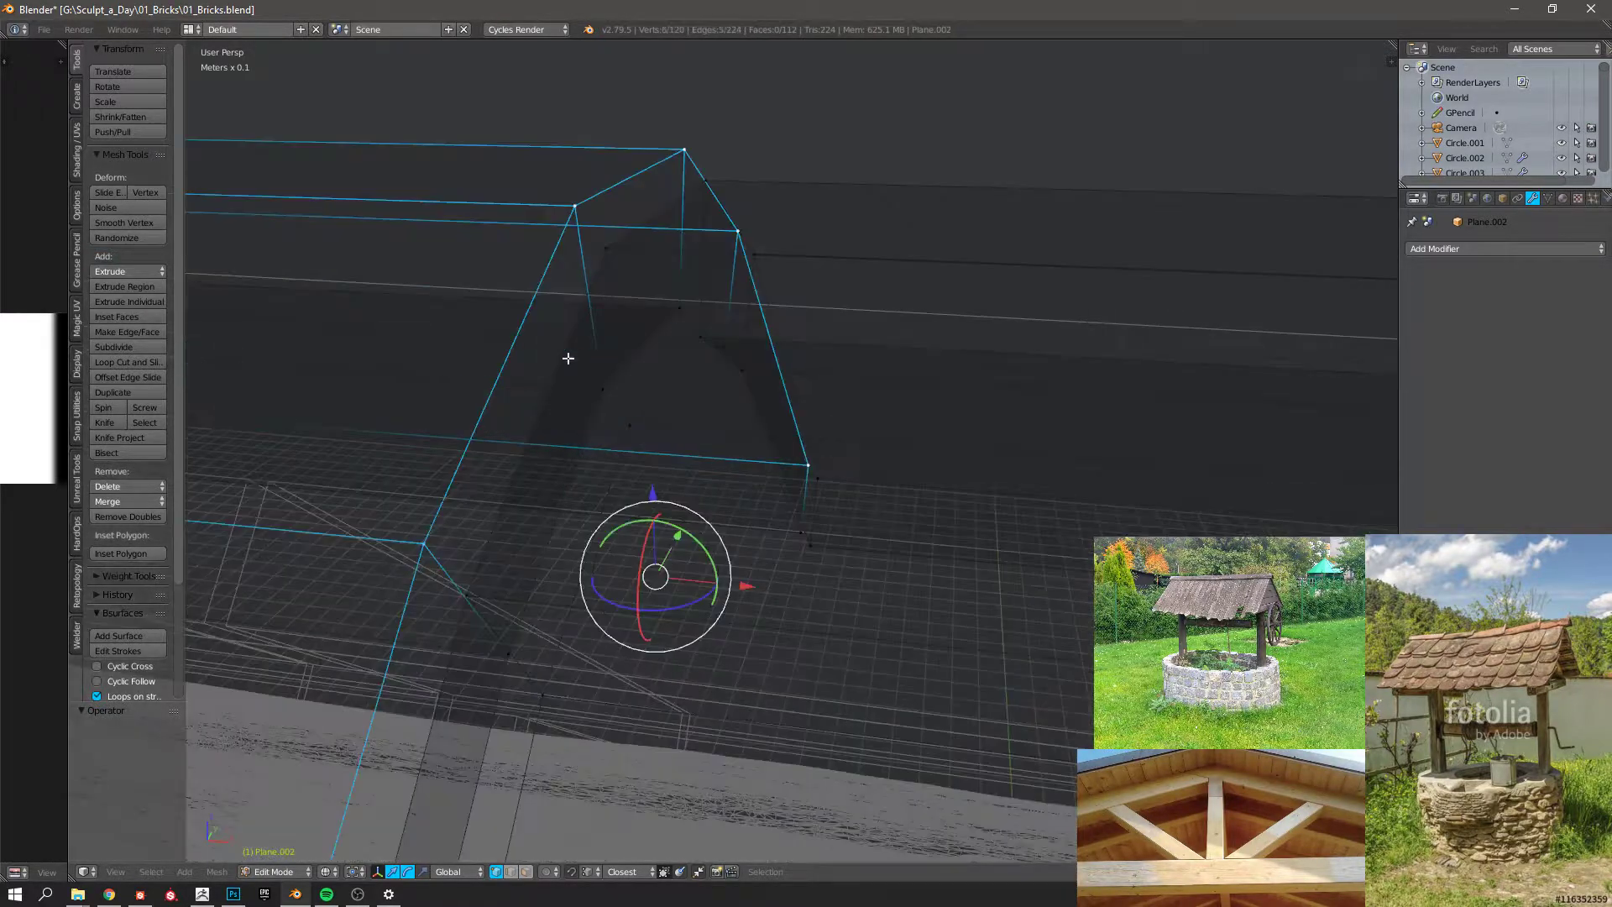
pyautogui.press('z')
pyautogui.keyDown('alt'); pyautogui.rightClick(594, 428); pyautogui.keyUp('alt')
pyautogui.press('z')
pyautogui.press('z')
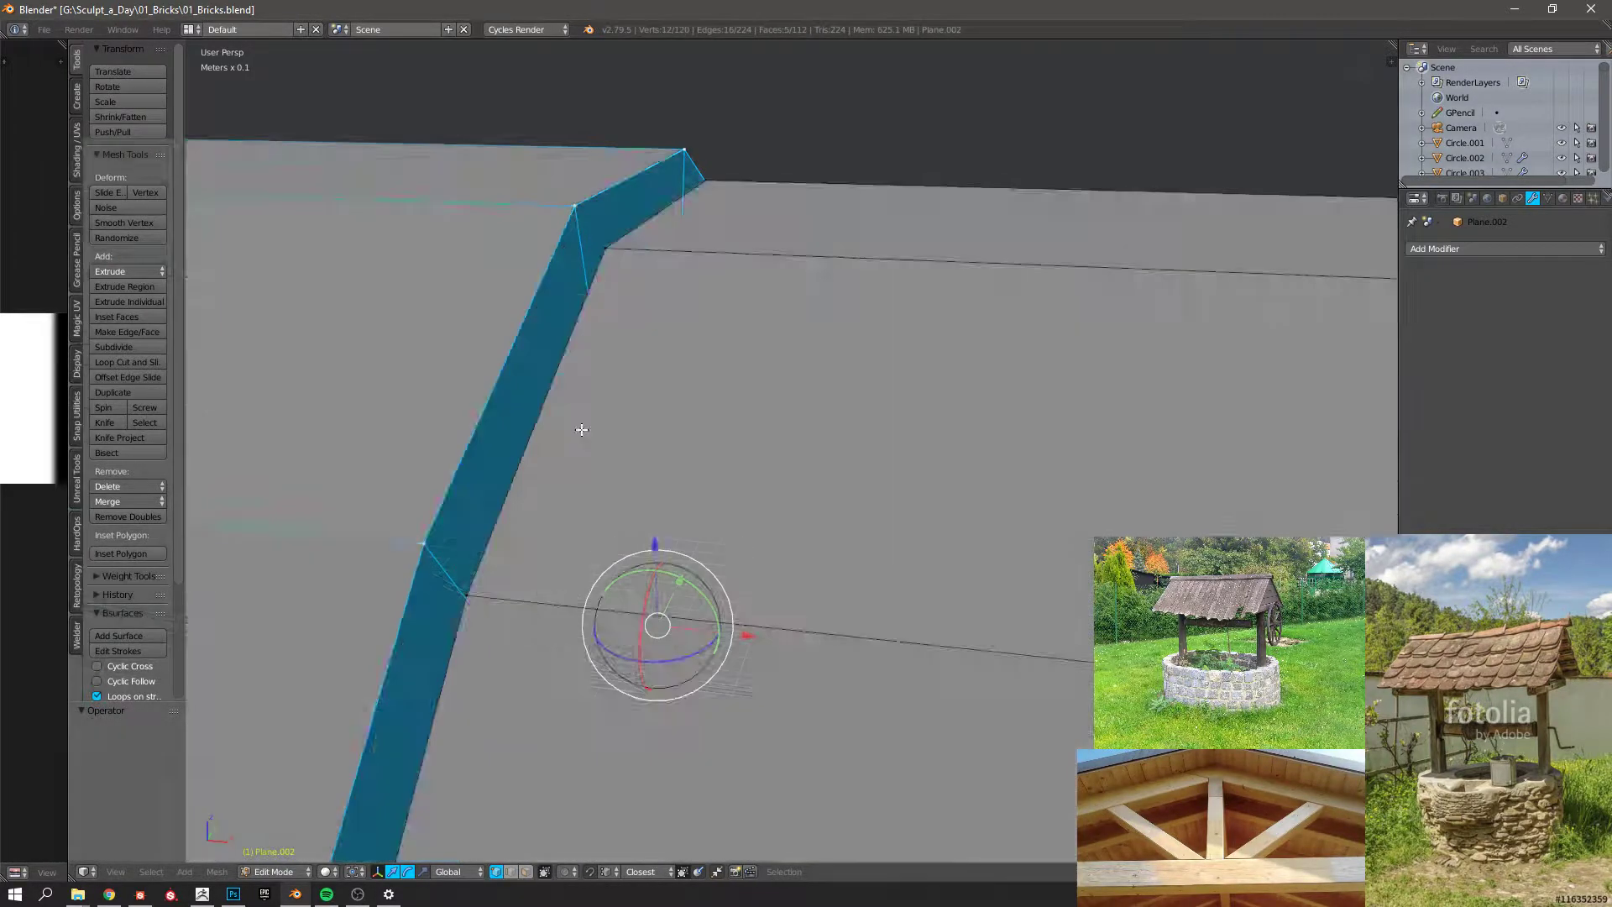
pyautogui.moveTo(582, 432); pyautogui.dragTo(1036, 426, button='middle')
pyautogui.scroll(-6, 652, 381)
pyautogui.press('g')
pyautogui.press('z')
pyautogui.click(653, 394)
# Examine the bent end cap tile against the rest of the ridge row and the roof.
pyautogui.press('Tab')
pyautogui.press('a')
pyautogui.scroll(-3, 653, 408)
pyautogui.press('a')
pyautogui.scroll(-3, 722, 453)
pyautogui.moveTo(709, 461); pyautogui.dragTo(457, 516, button='middle')
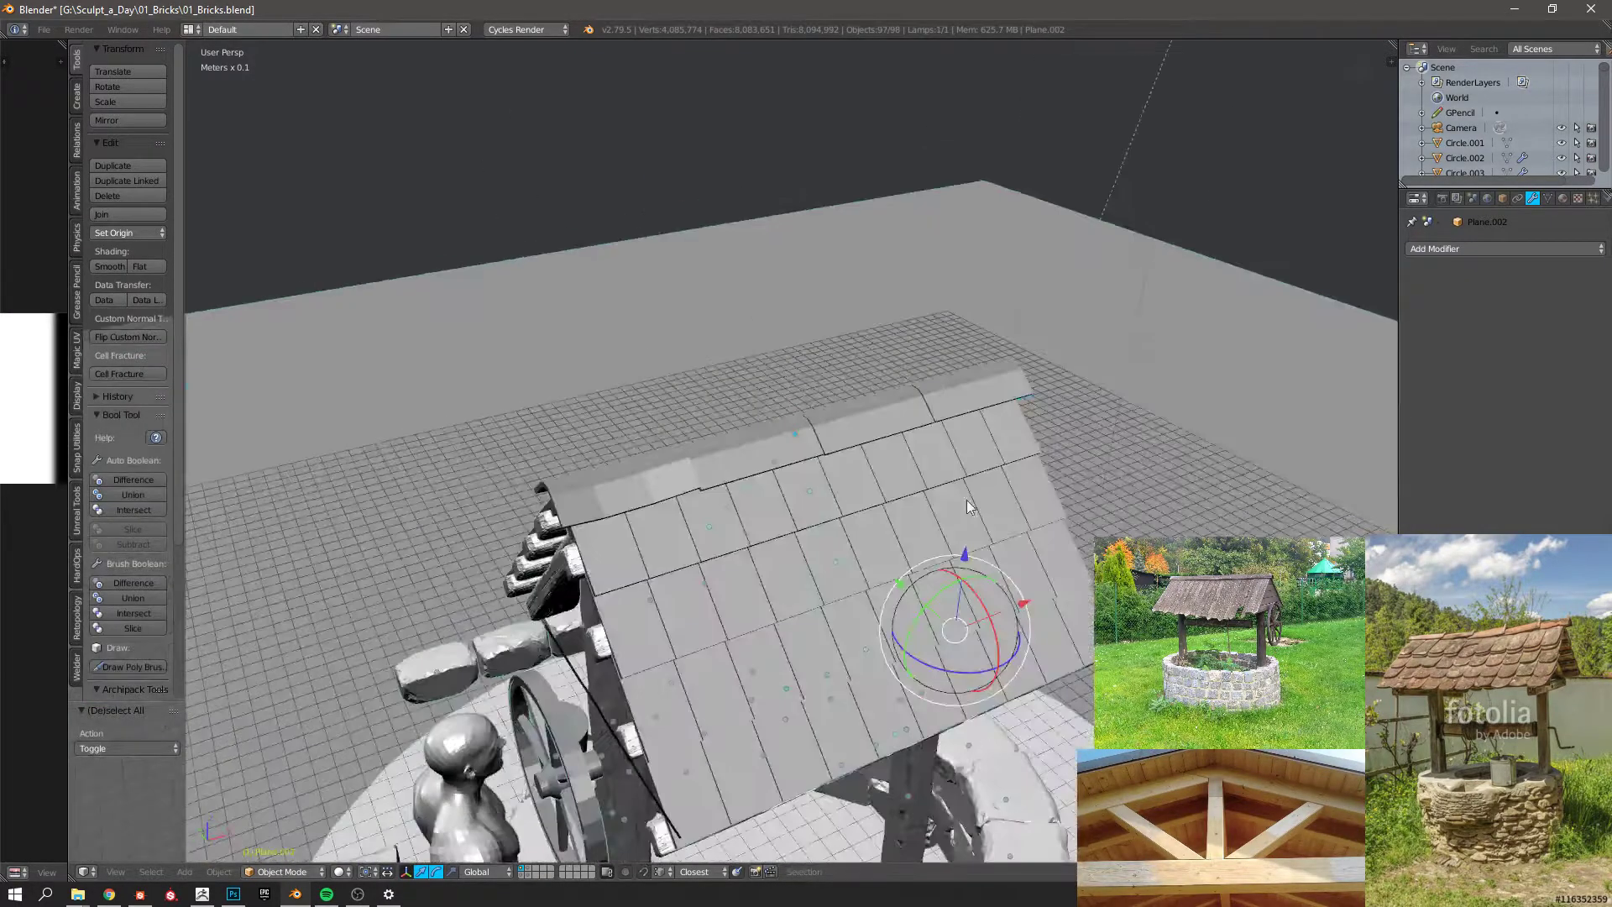
pyautogui.scroll(3, 964, 498)
pyautogui.moveTo(957, 497); pyautogui.dragTo(818, 495, button='middle')
# Add a loop cut between the existing loop and the tile's inner end and shift it slightly along Z.
pyautogui.press('Tab')
pyautogui.press('a')
pyautogui.moveTo(713, 454); pyautogui.dragTo(747, 403, button='middle')
pyautogui.hotkey('ctrl', 'r')
pyautogui.click(741, 386)
pyautogui.rightClick(741, 386)
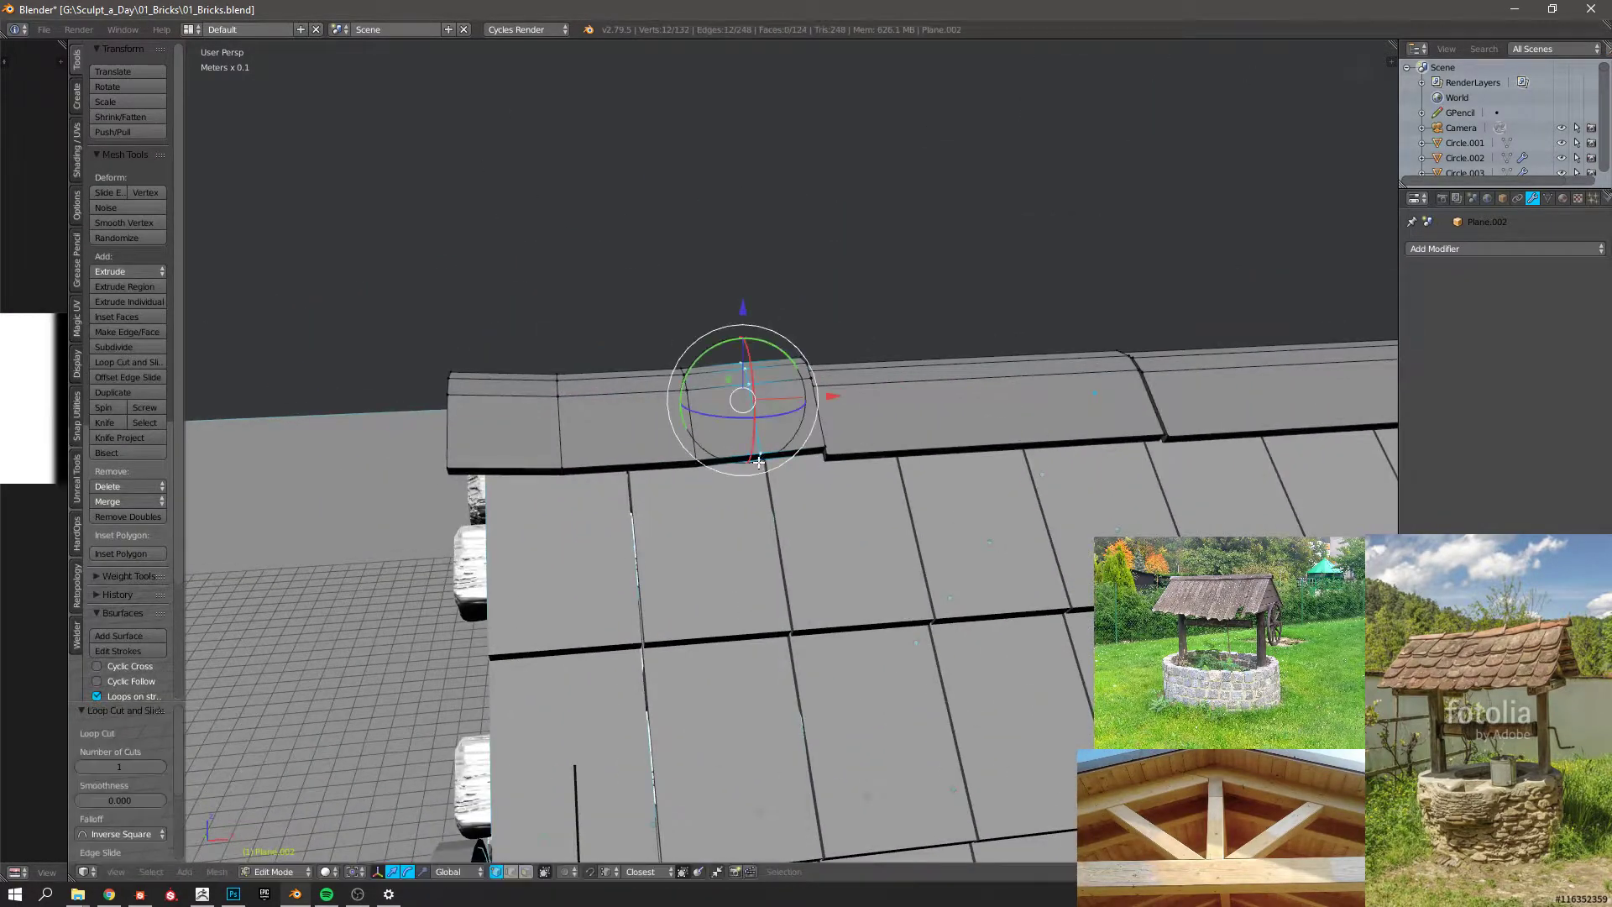
pyautogui.moveTo(734, 336)
pyautogui.mouseDown(button='middle')
pyautogui.moveTo(714, 184)
pyautogui.moveTo(737, 306)
pyautogui.mouseUp(button='middle')
pyautogui.press('g')
pyautogui.press('z')
pyautogui.click(739, 311)
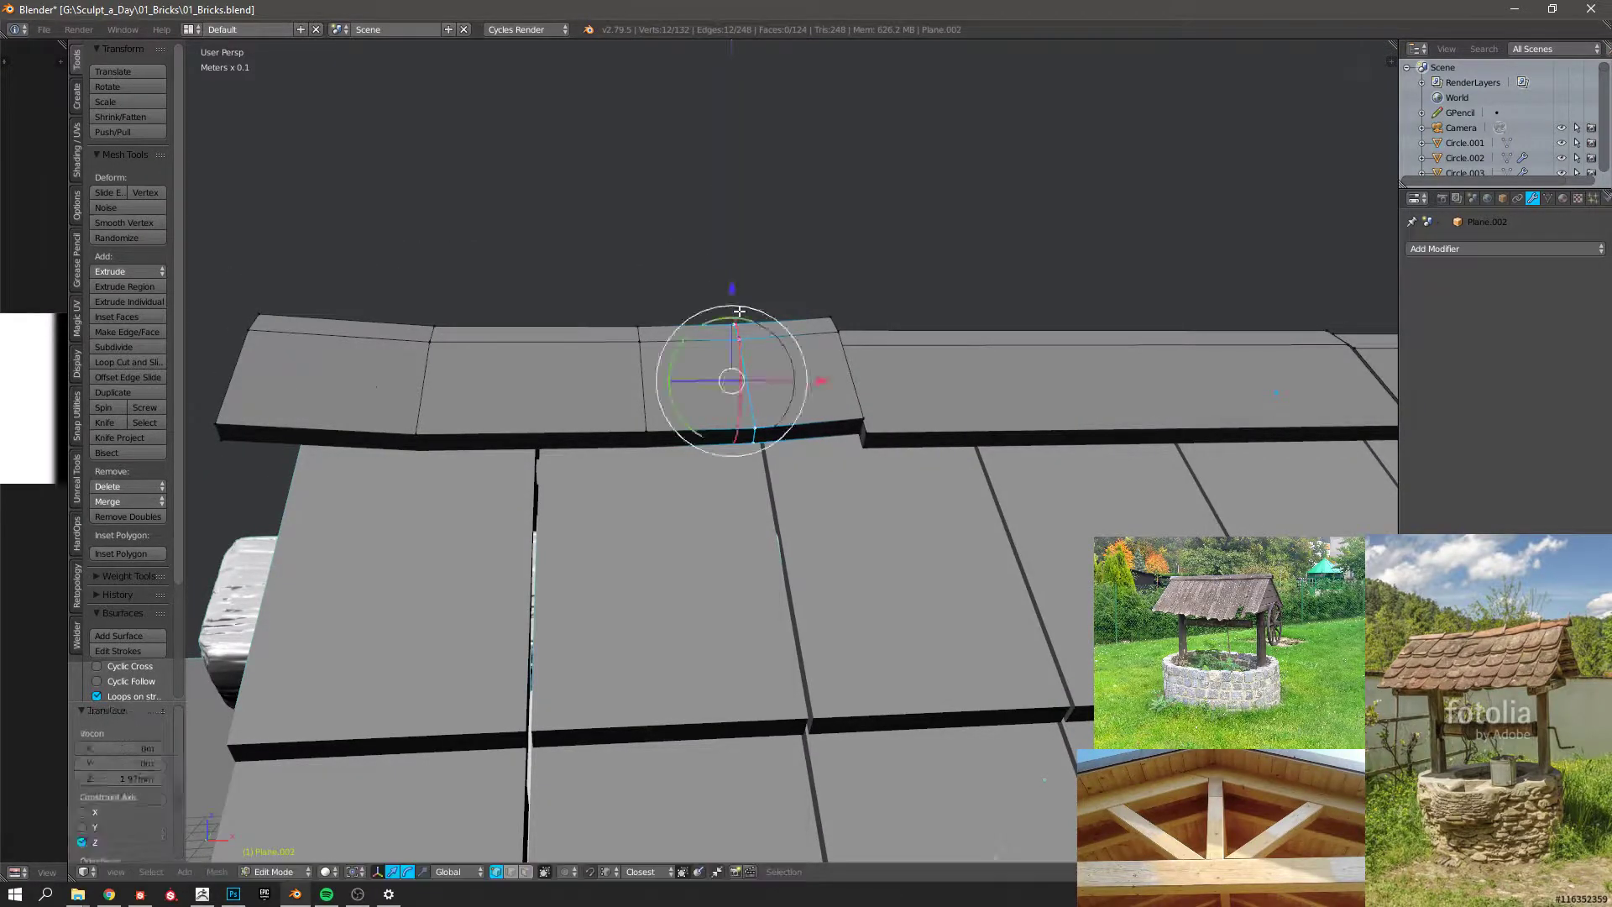
# Add a matching loop cut near the tile's outer end and adjust its height along Z to smooth the curve.
pyautogui.press('g')
pyautogui.press('z')
pyautogui.click(539, 328)
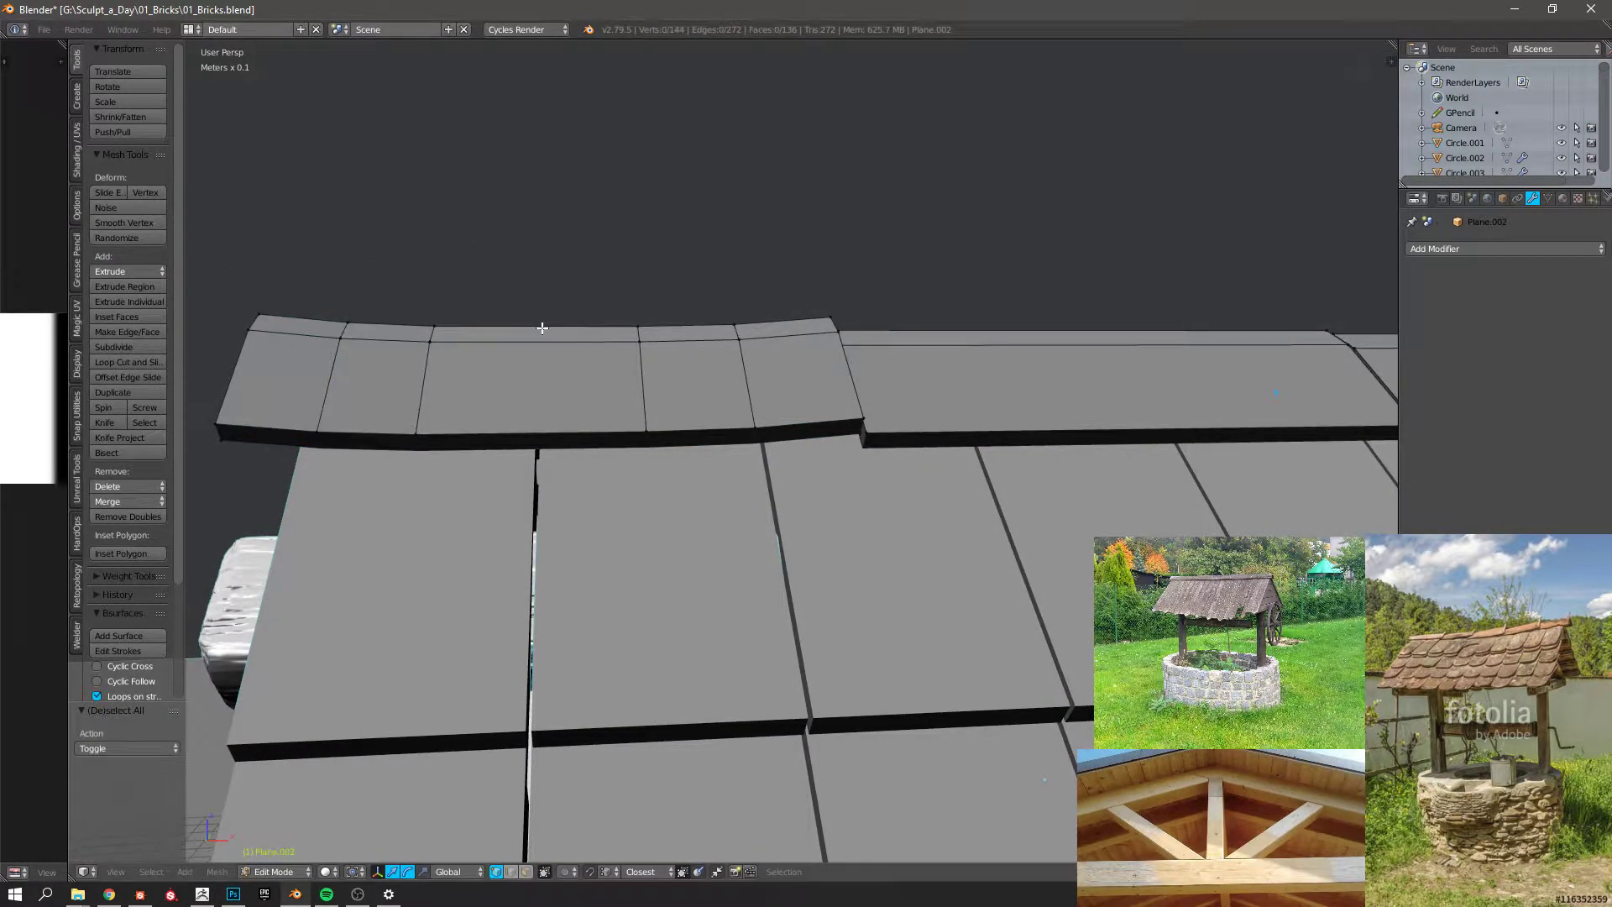
pyautogui.press('a')
# Select the three unshaped cap tiles and delete them, keeping only the curved end tile.
pyautogui.moveTo(540, 327); pyautogui.dragTo(711, 393, button='middle')
pyautogui.scroll(4, 712, 393)
pyautogui.press('l')
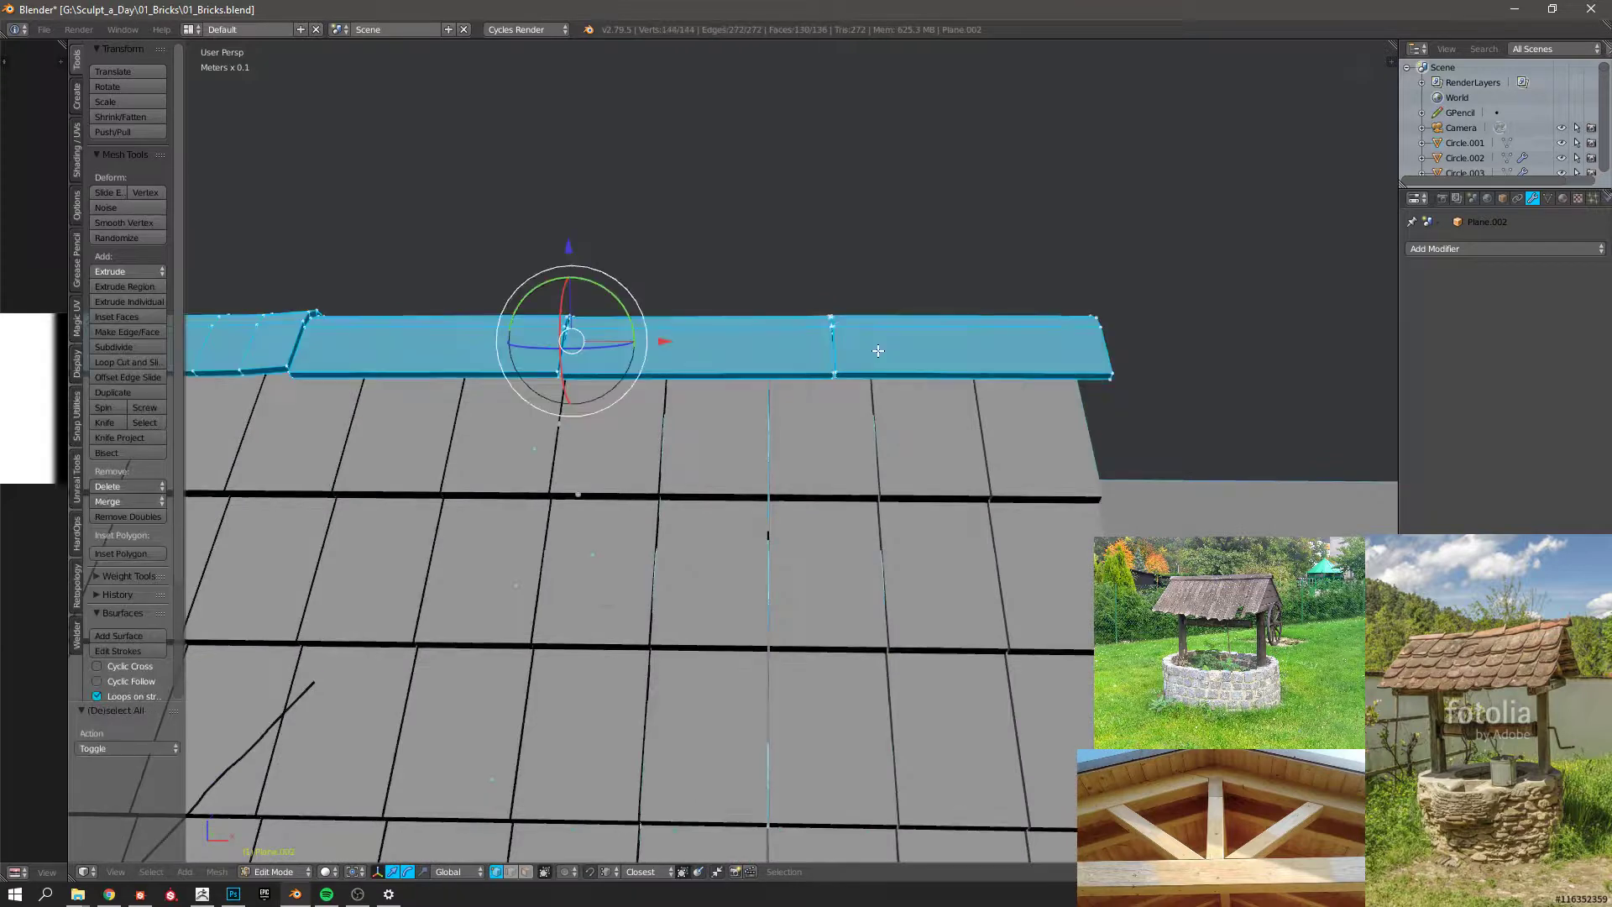
pyautogui.press('a')
pyautogui.scroll(-1, 546, 361)
pyautogui.press('l')
pyautogui.press('l')
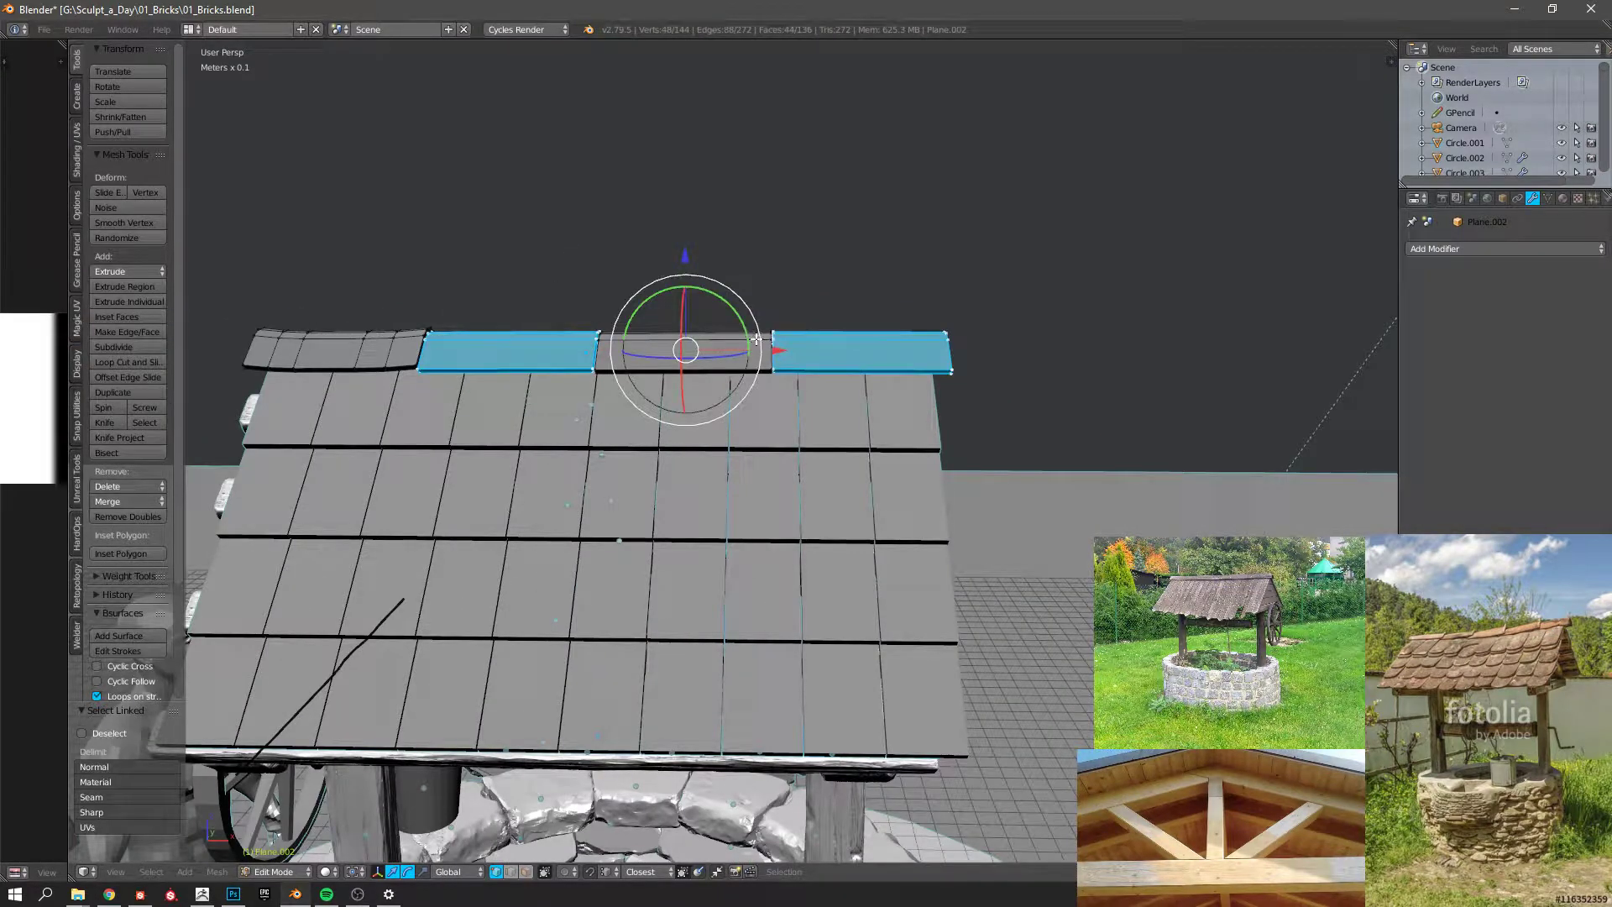
pyautogui.scroll(-2, 757, 343)
# Duplicate the curved cap tile along X until four tiles span the roof ridge.
pyautogui.moveTo(757, 343); pyautogui.dragTo(625, 411, button='middle')
pyautogui.scroll(3, 624, 411)
pyautogui.press('g')
pyautogui.press('x')
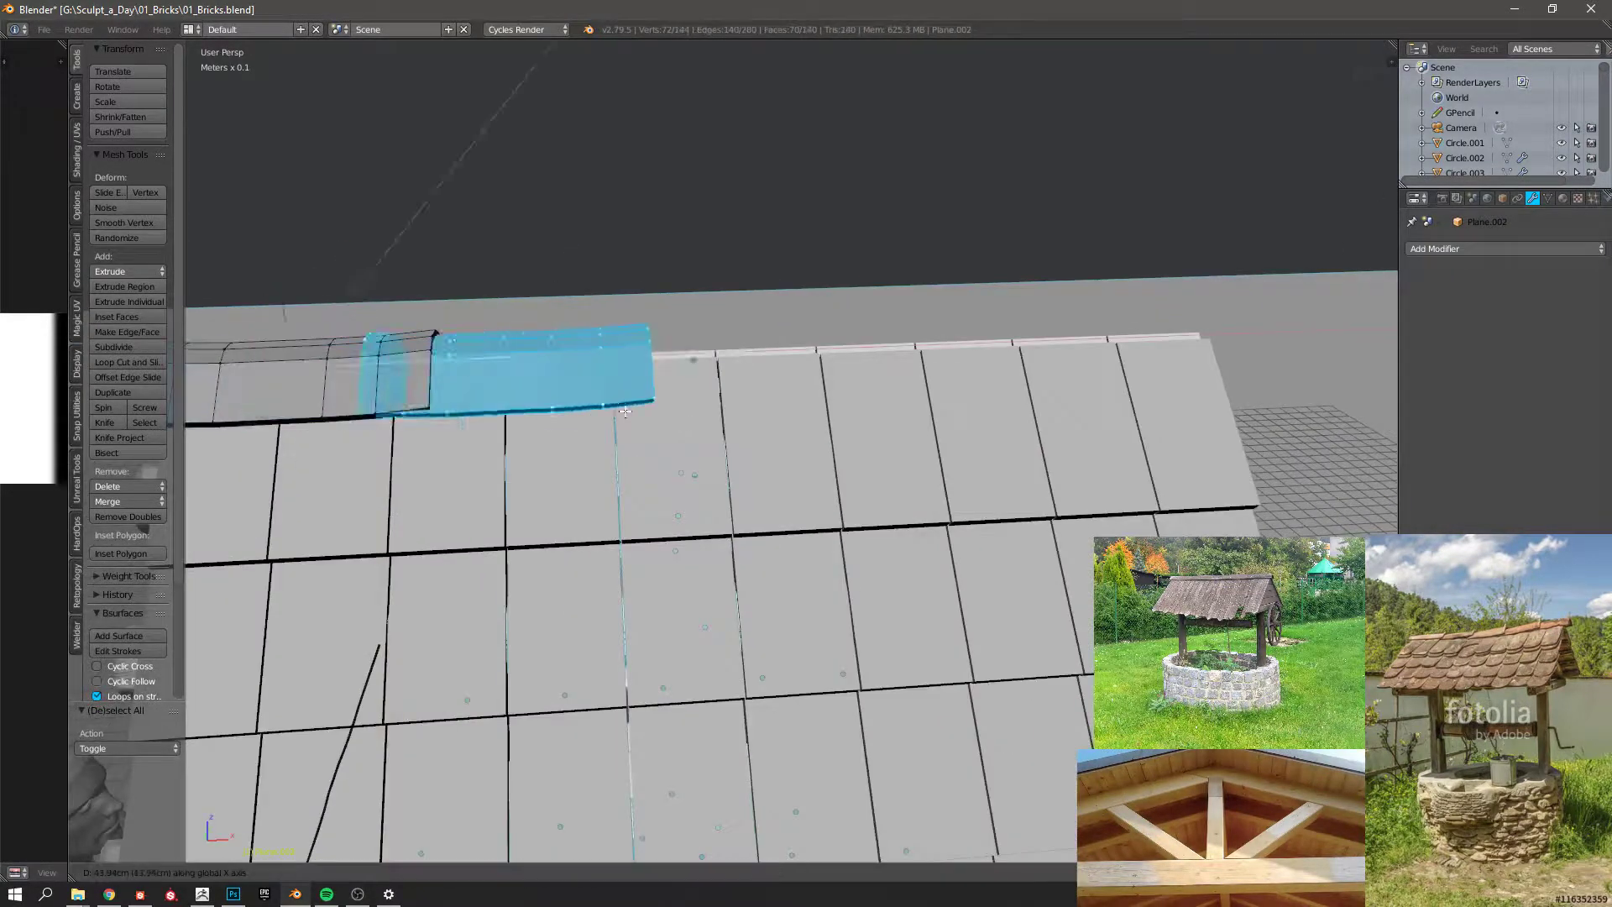
pyautogui.click(1079, 316)
pyautogui.scroll(-3, 1079, 316)
pyautogui.press('a')
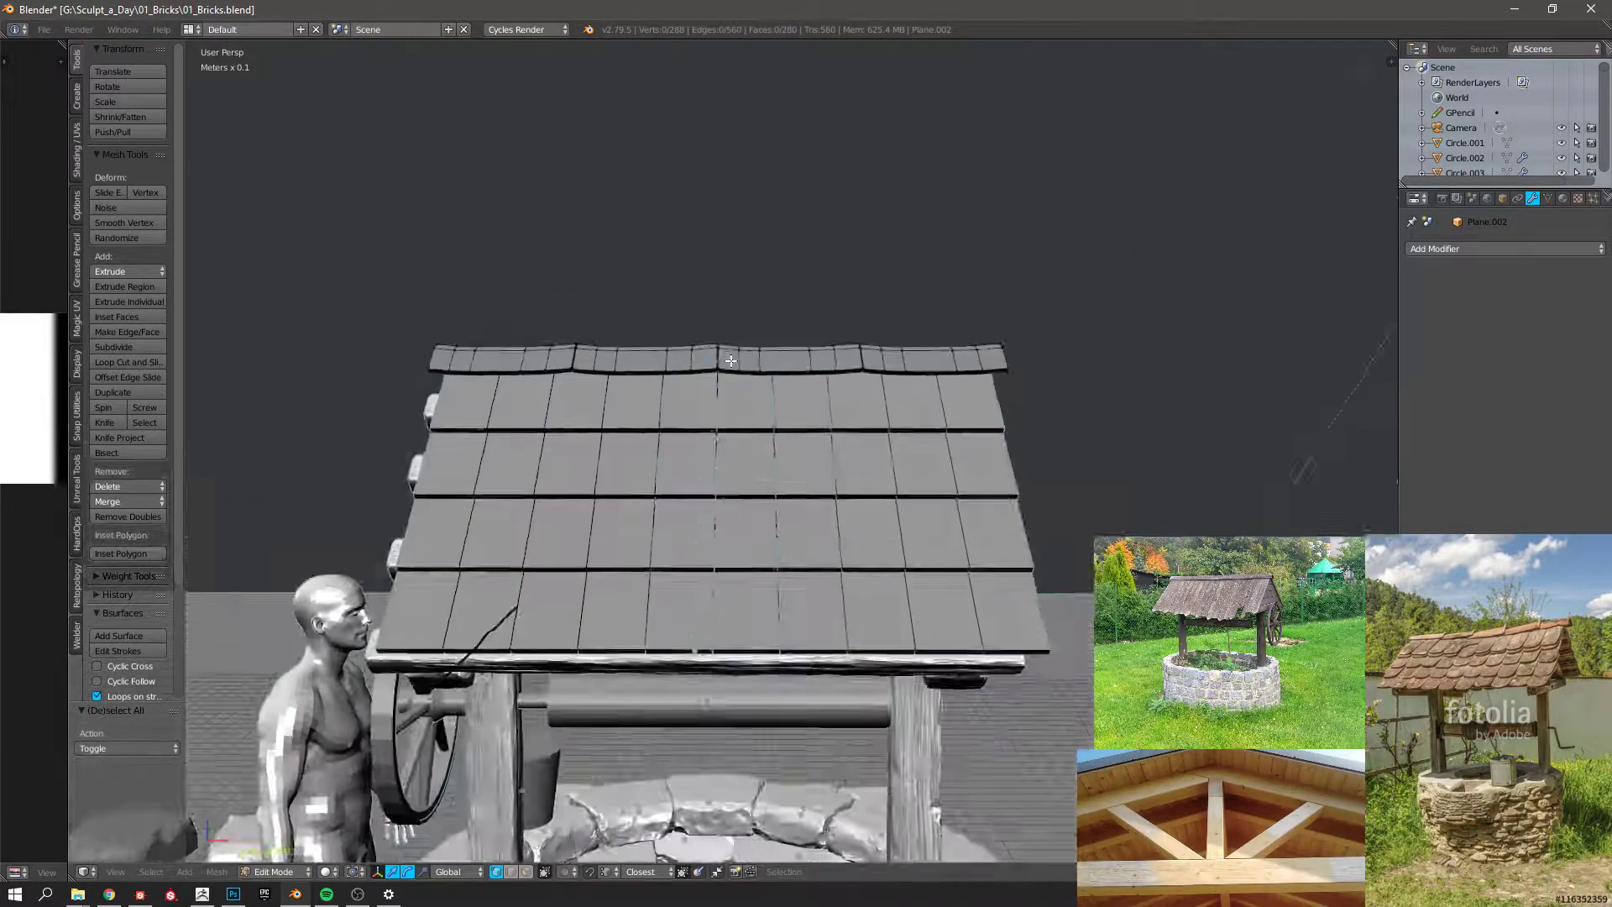
# Select the third cap tile's end vertices at its joint with the second tile and lower them along Z.
pyautogui.scroll(3, 755, 352)
pyautogui.press('z')
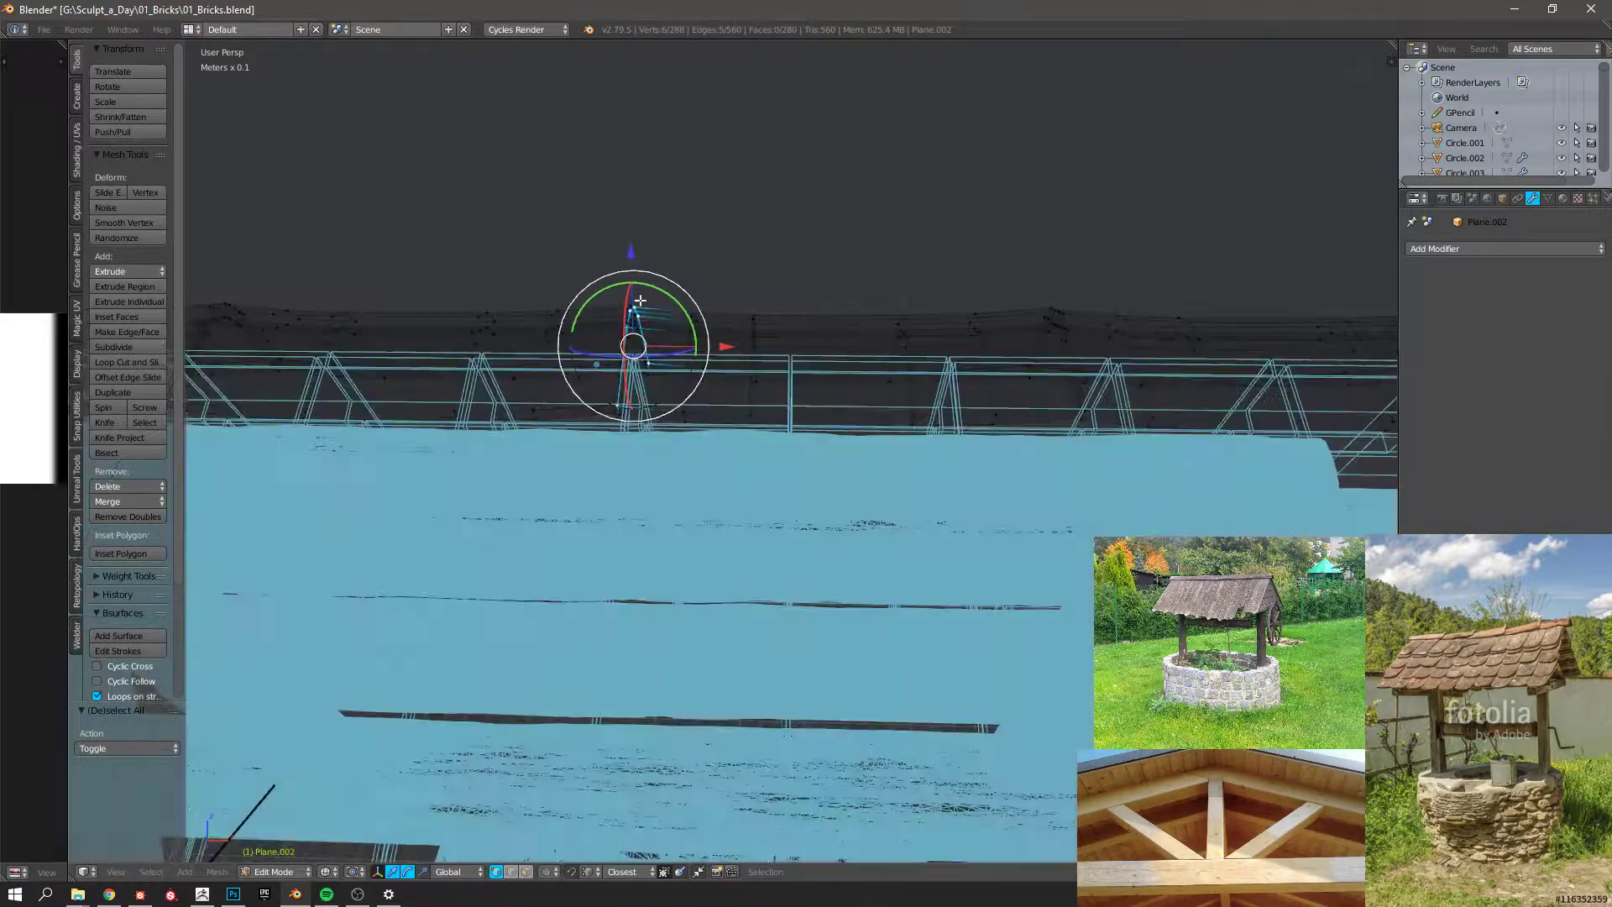
pyautogui.press('l')
pyautogui.press('z')
pyautogui.press('g')
pyautogui.press('z')
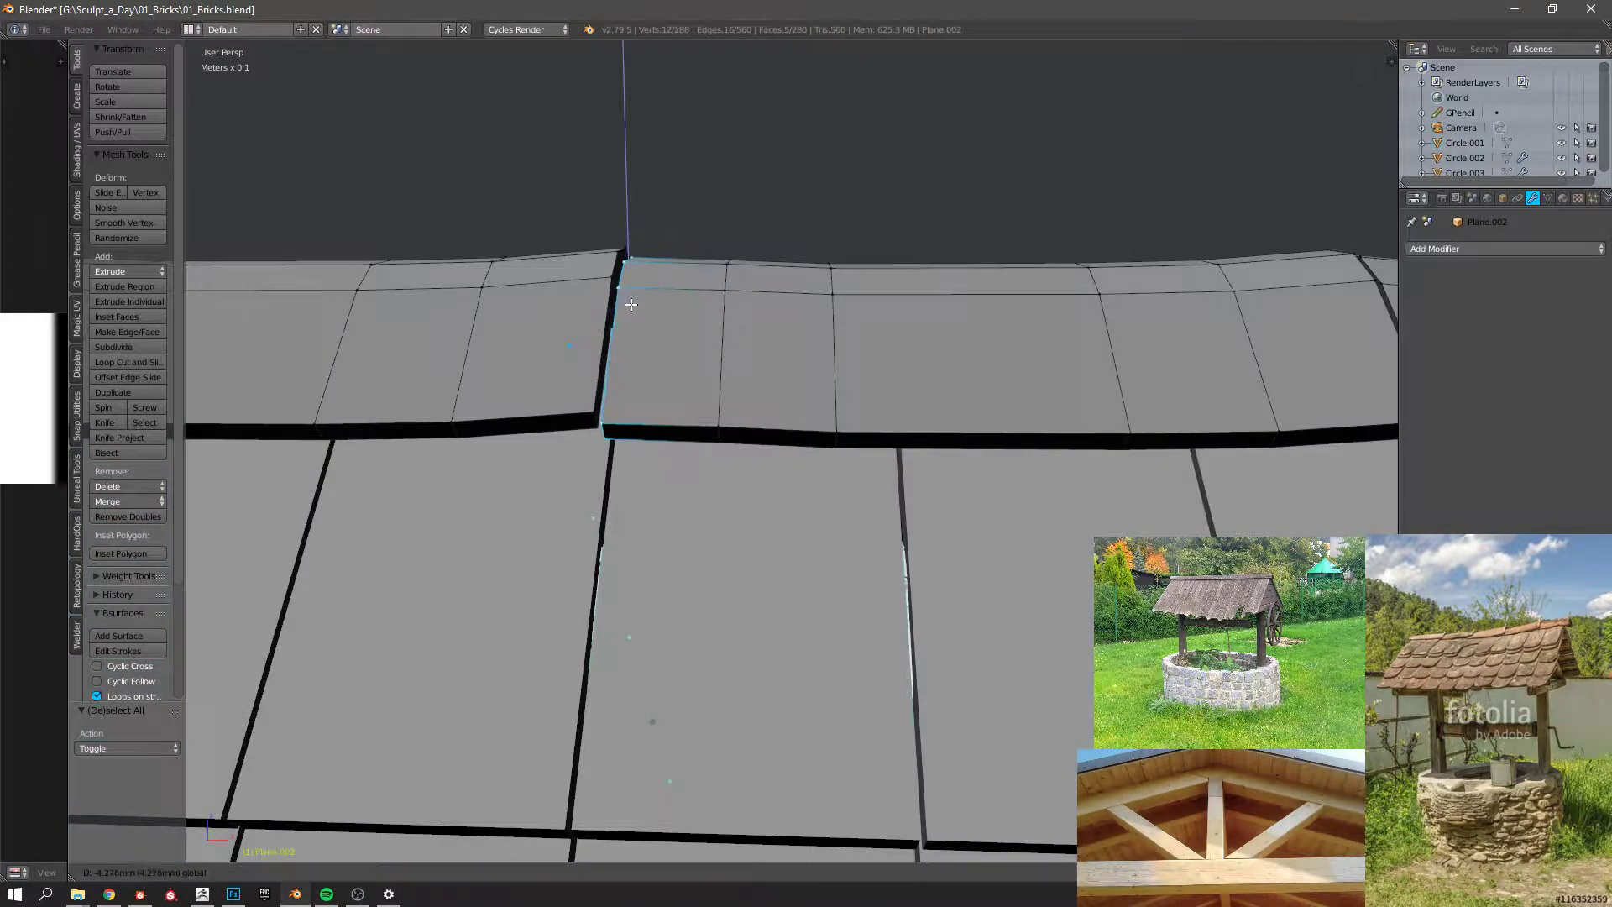
pyautogui.click(713, 345)
# Adjust further edge loops near the cap tile joints so neighbouring tiles overlap unevenly.
pyautogui.moveTo(728, 240); pyautogui.dragTo(777, 349)
pyautogui.moveTo(778, 349)
pyautogui.mouseDown(button='middle')
pyautogui.moveTo(979, 316)
pyautogui.moveTo(1007, 403)
pyautogui.mouseUp(button='middle')
pyautogui.press('z')
pyautogui.press('z')
pyautogui.moveTo(983, 252); pyautogui.dragTo(924, 316)
pyautogui.moveTo(854, 255); pyautogui.dragTo(854, 269)
pyautogui.press('Tab')
pyautogui.scroll(-7, 854, 321)
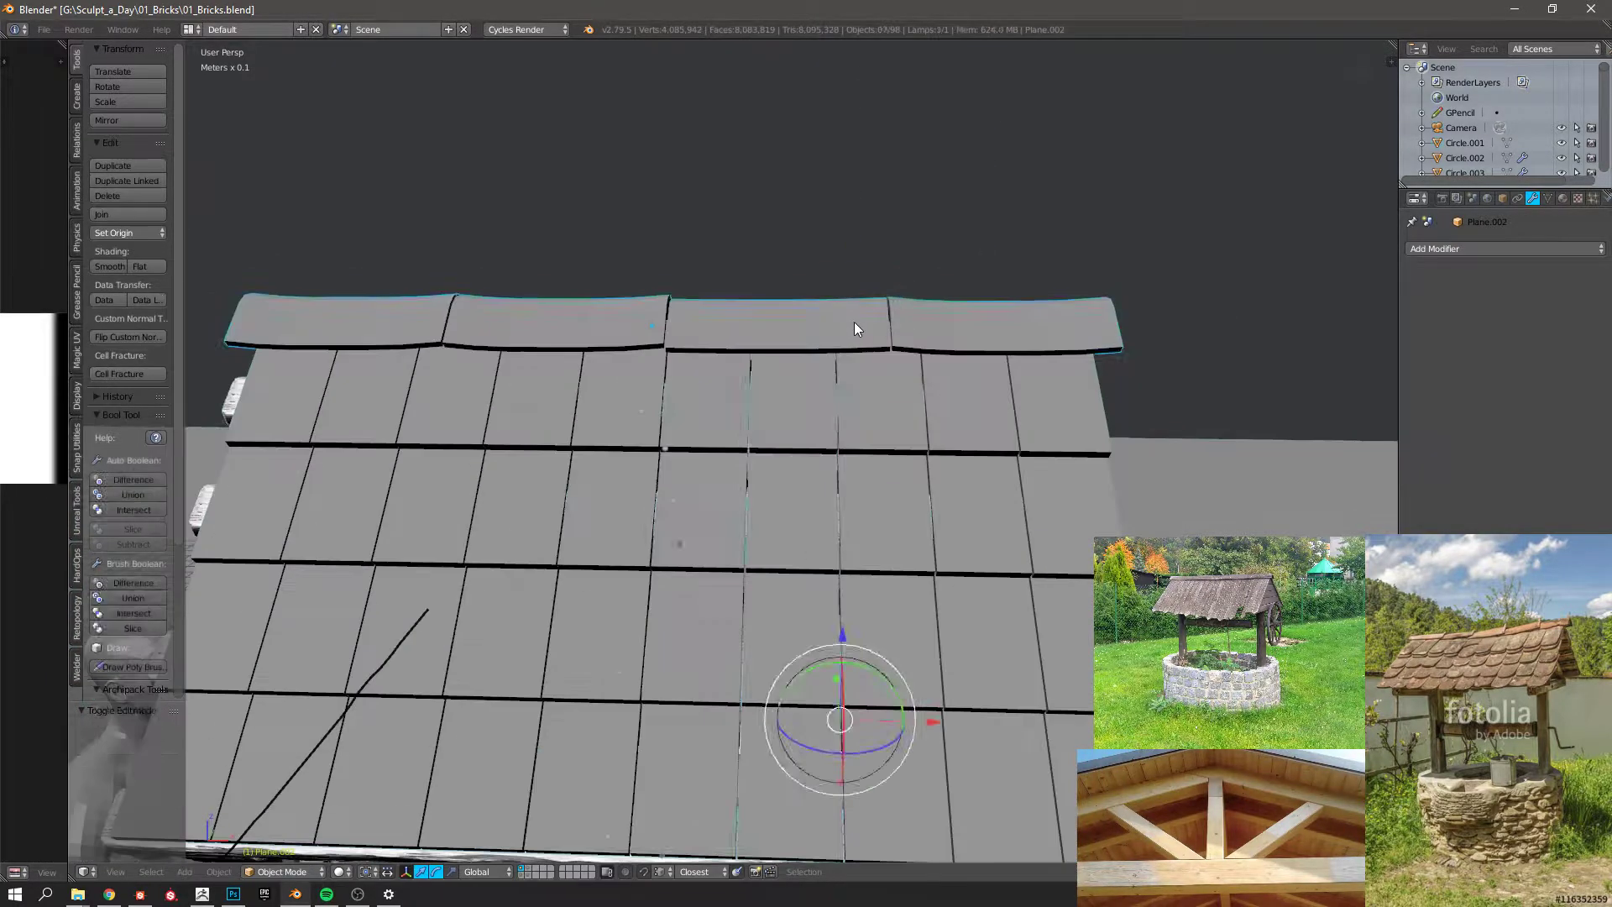
# Select the second cap tile's end vertices at its joint with the first tile and lower them along Z.
pyautogui.moveTo(853, 320); pyautogui.dragTo(868, 411, button='middle')
pyautogui.scroll(2, 868, 411)
pyautogui.press('Tab')
pyautogui.moveTo(502, 395); pyautogui.dragTo(535, 360, button='middle')
pyautogui.scroll(2, 576, 366)
pyautogui.scroll(2, 535, 360)
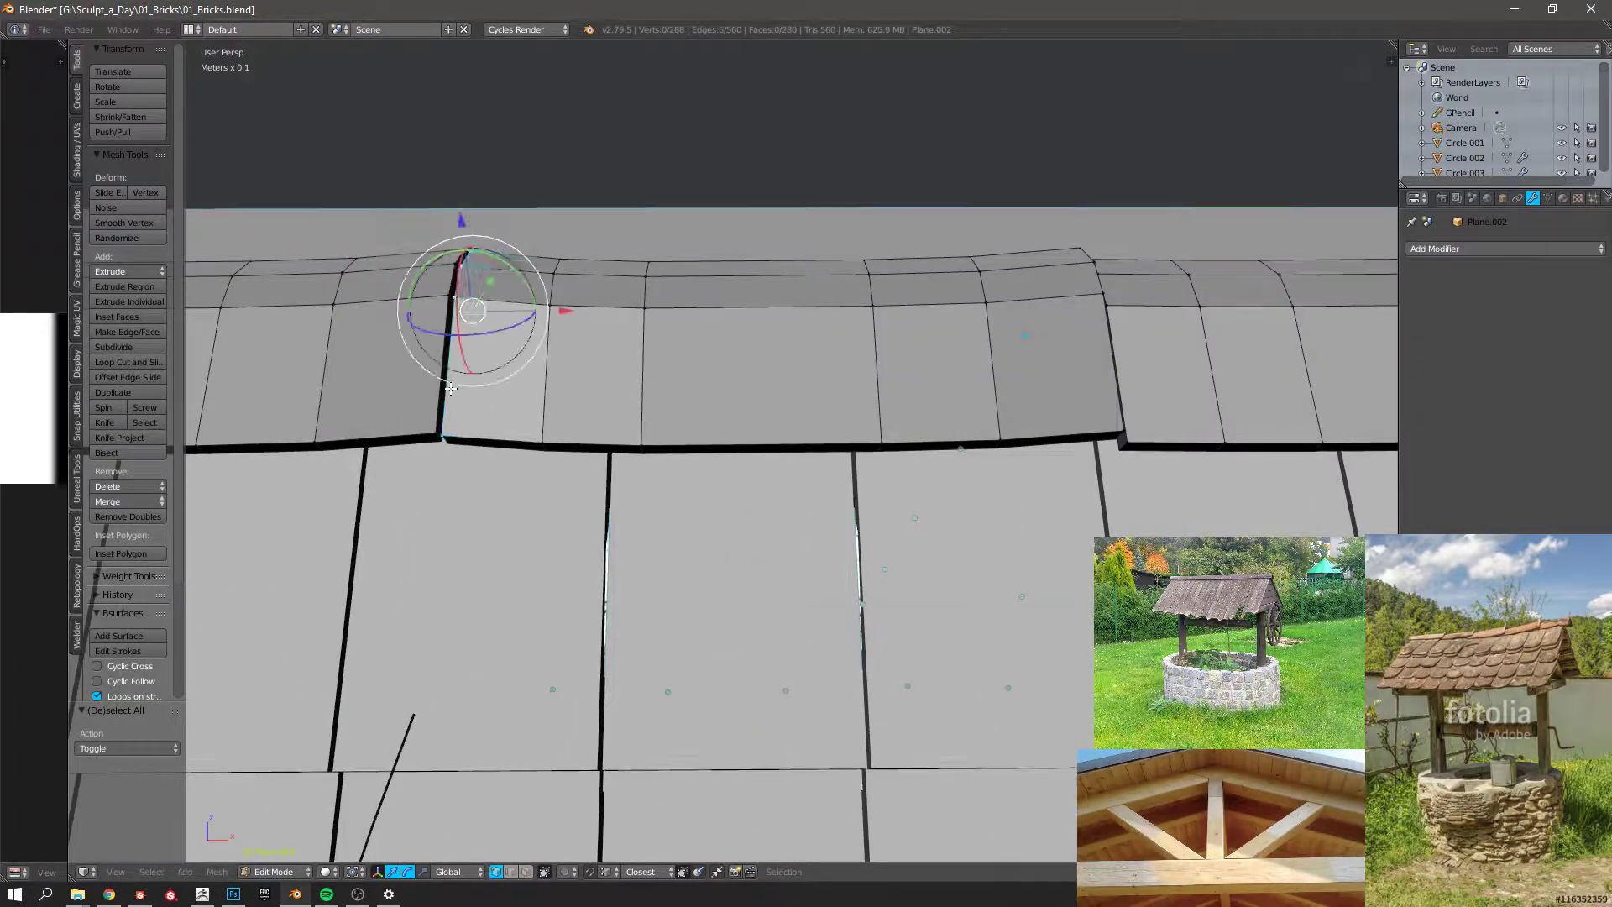
pyautogui.press('z')
pyautogui.press('z')
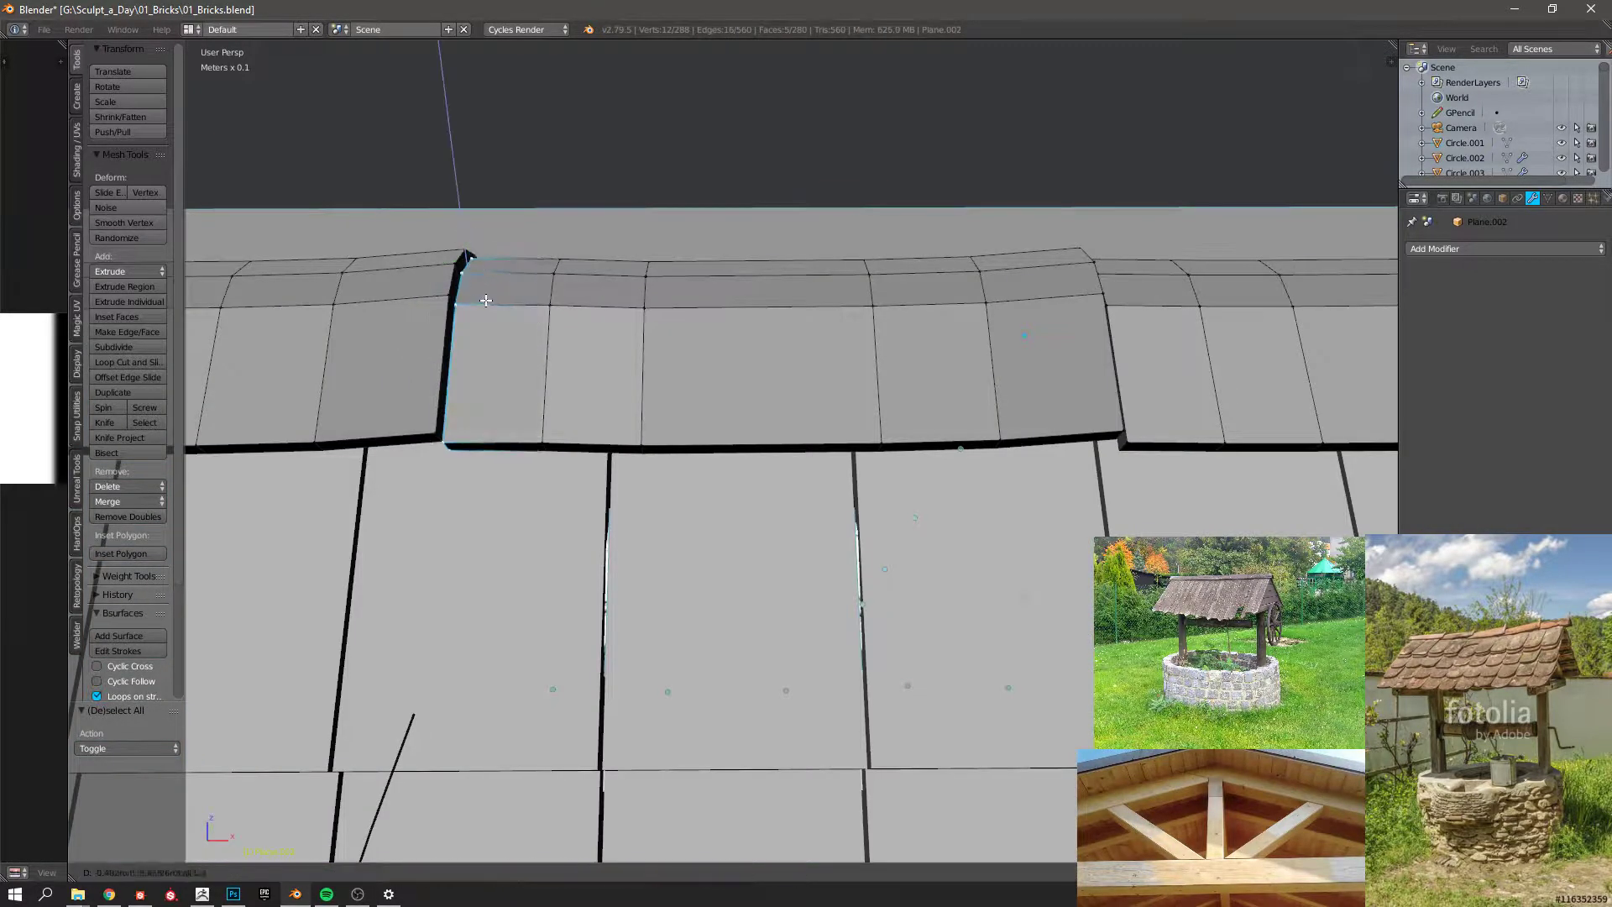
# Select the edge loop beside the second cap tile's lowered end and adjust its height to match.
pyautogui.keyDown('alt'); pyautogui.rightClick(467, 331); pyautogui.keyUp('alt')
pyautogui.moveTo(467, 331)
pyautogui.mouseDown(button='middle')
pyautogui.moveTo(571, 277)
pyautogui.moveTo(569, 62)
pyautogui.mouseUp(button='middle')
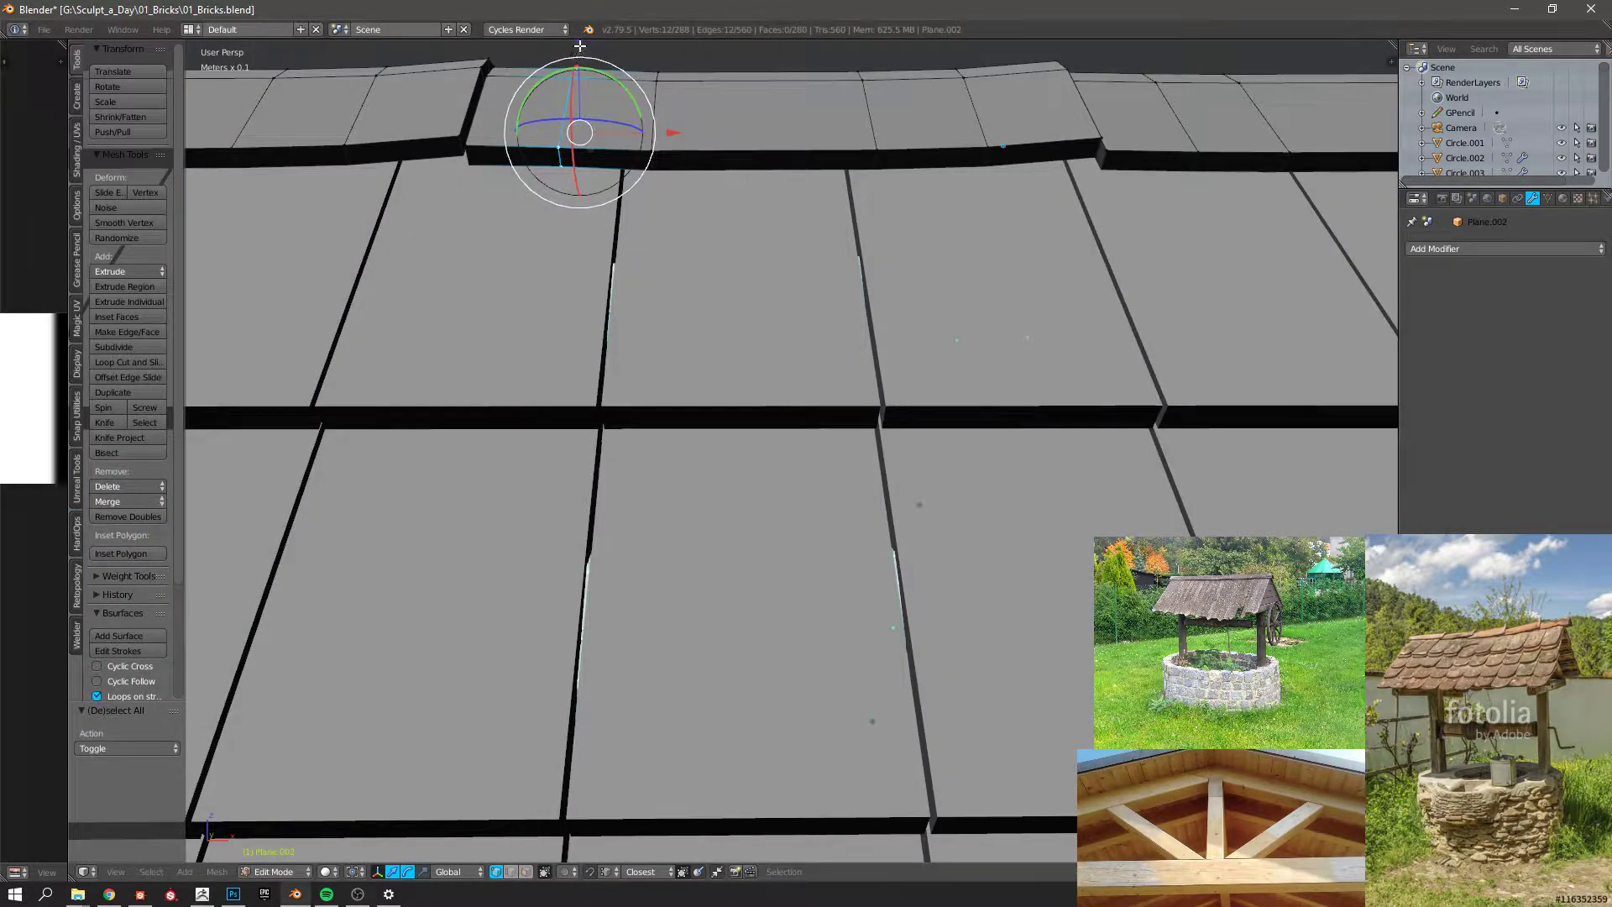
pyautogui.press('Tab')
pyautogui.press('Tab')
pyautogui.scroll(-5, 584, 68)
pyautogui.moveTo(638, 117); pyautogui.dragTo(853, 250, button='middle')
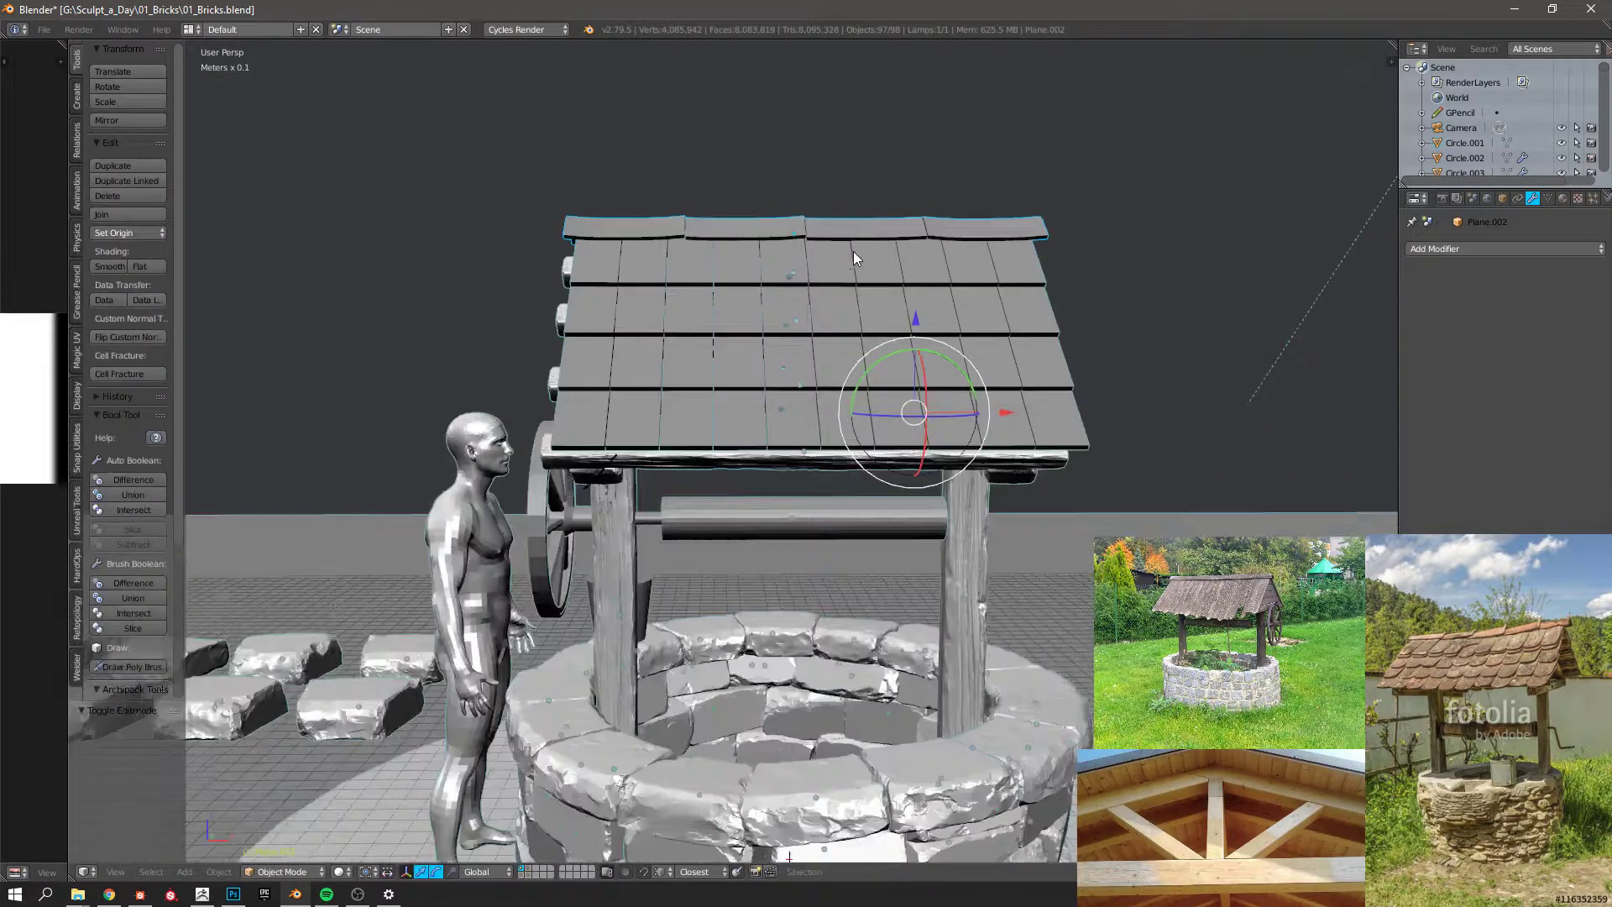
# Adjust the height of an overlapping cap tile end and the edge loop beside it.
pyautogui.scroll(3, 706, 175)
pyautogui.press('a')
pyautogui.scroll(2, 706, 185)
pyautogui.moveTo(790, 182); pyautogui.dragTo(728, 265, button='middle')
pyautogui.press('z')
pyautogui.keyDown('alt'); pyautogui.keyDown('shift'); pyautogui.rightClick(611, 174); pyautogui.keyUp('shift'); pyautogui.keyUp('alt')
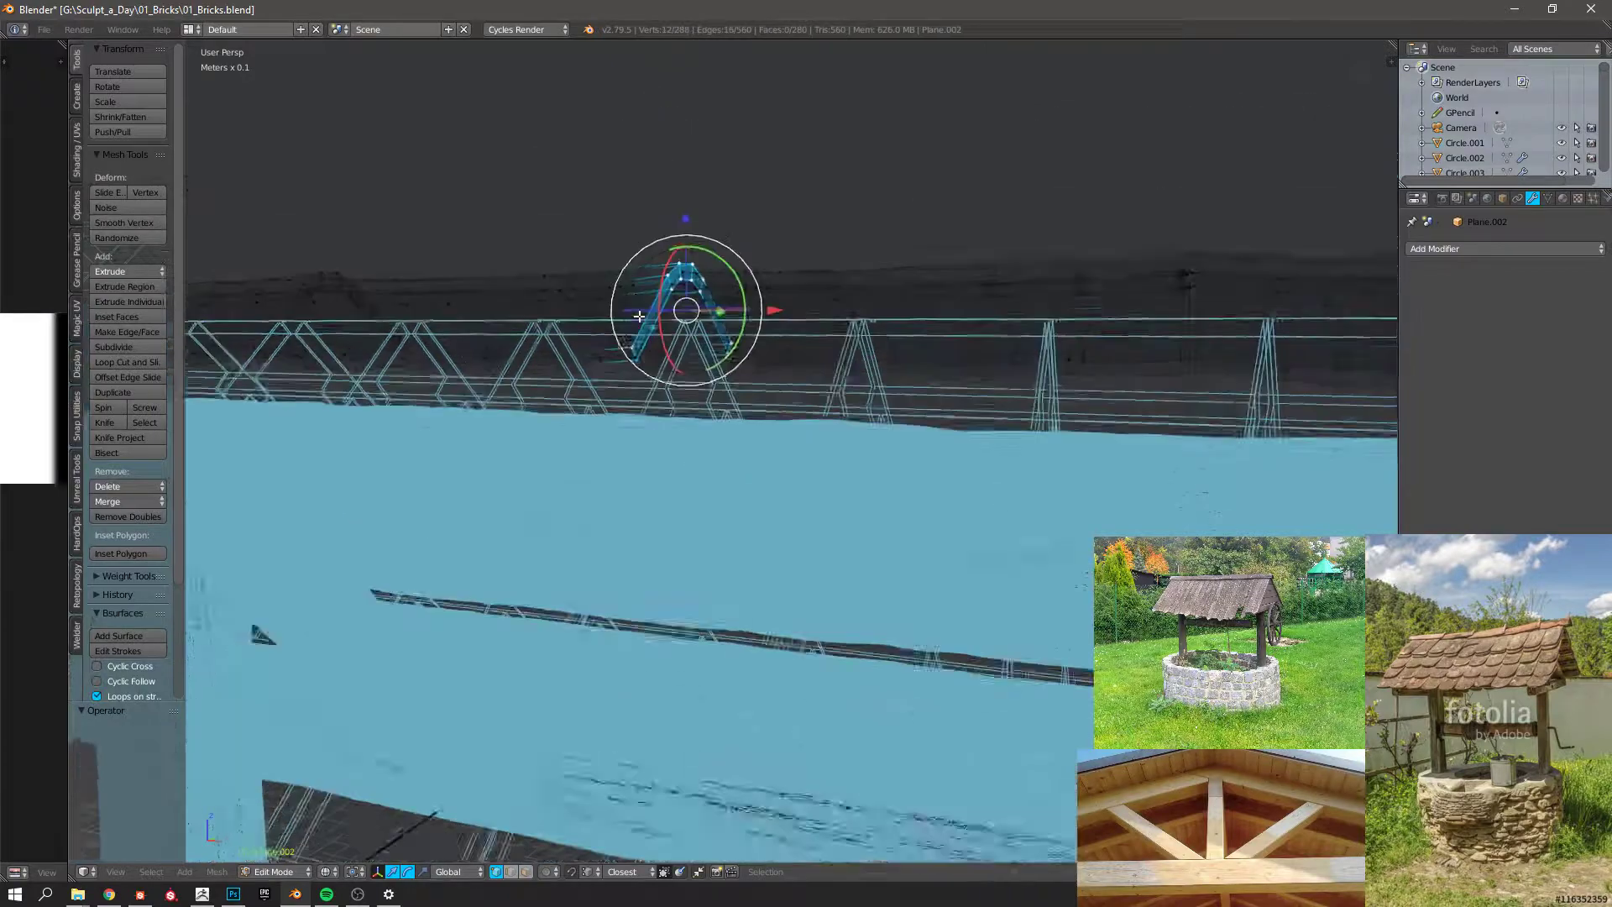
pyautogui.press('z')
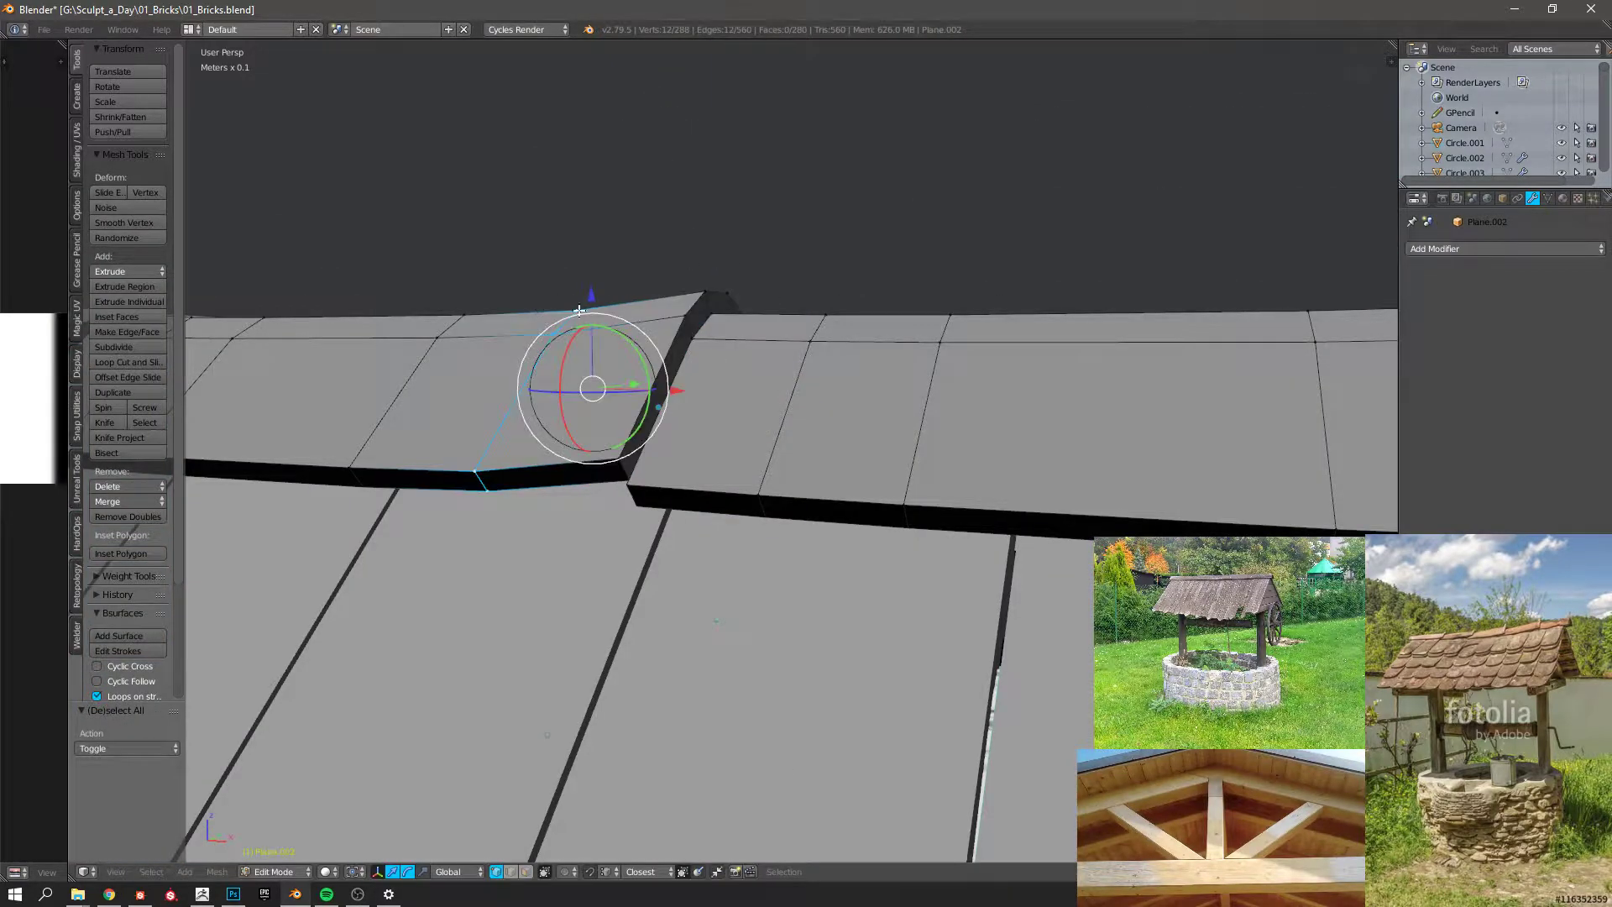
pyautogui.press('Tab')
pyautogui.scroll(-5, 590, 288)
pyautogui.moveTo(590, 288); pyautogui.dragTo(683, 314, button='middle')
# Select the two lower corner edges of the uppermost roof tile and try to bevel them.
pyautogui.press('a')
pyautogui.rightClick(890, 419)
pyautogui.press('Tab')
pyautogui.scroll(3, 912, 414)
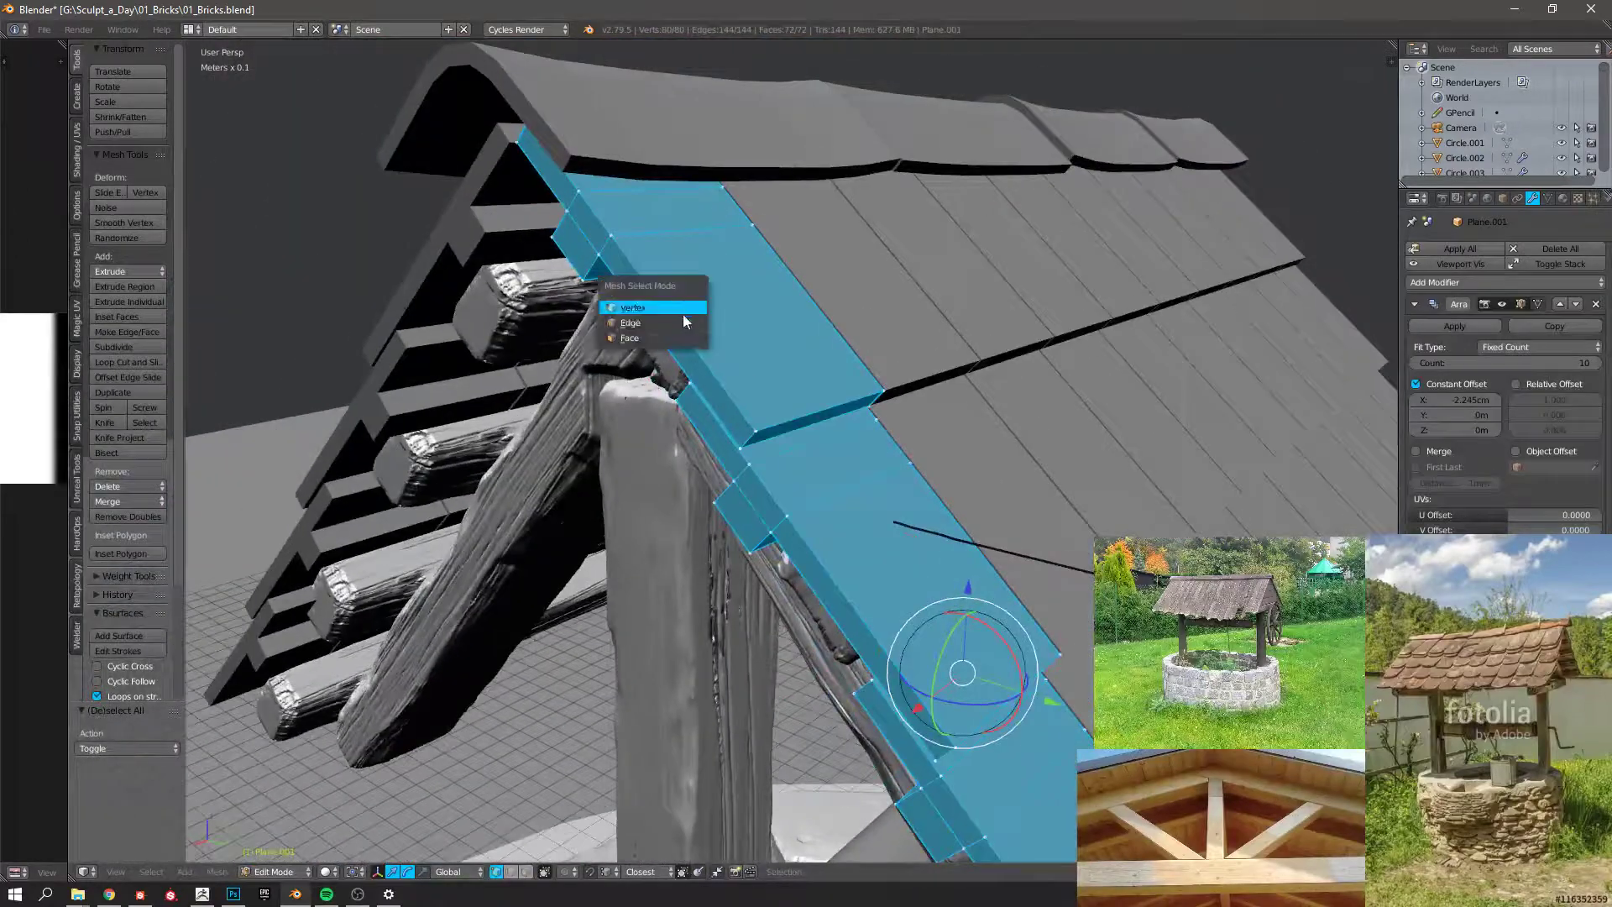
pyautogui.press('a')
pyautogui.rightClick(731, 435)
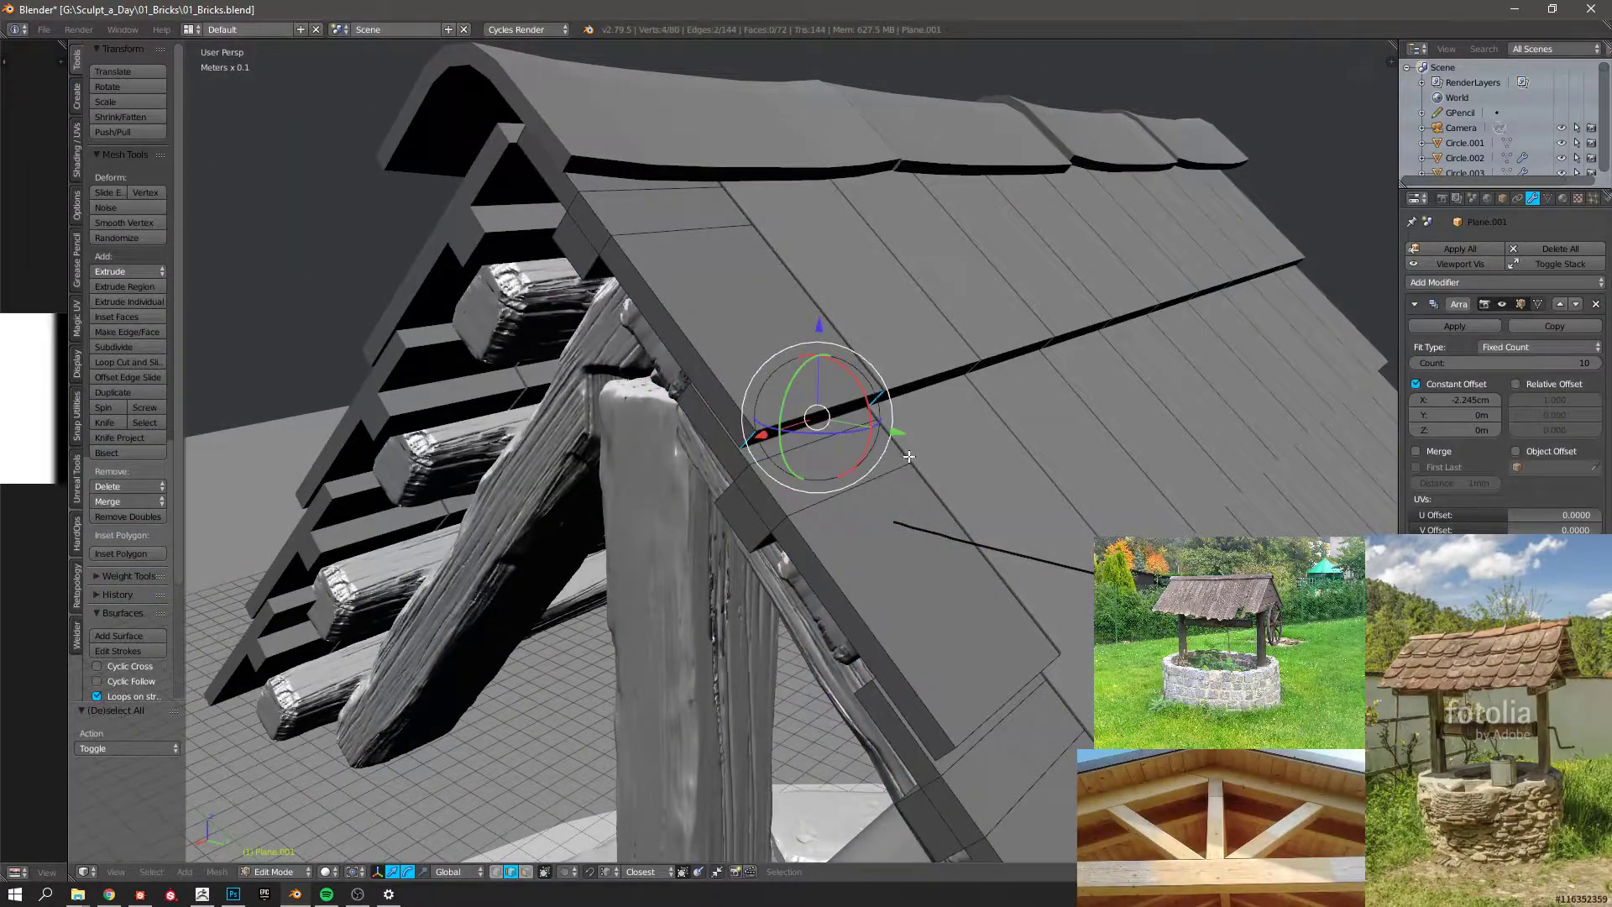
pyautogui.hotkey('ctrl', 'b')
pyautogui.click(932, 475)
# Apply the roof tiles' rotation and scale and set the array's constant X offset to -15.625 cm.
pyautogui.press('Tab')
pyautogui.hotkey('ctrl', 'a')
pyautogui.click(853, 512)
pyautogui.scroll(3, 853, 512)
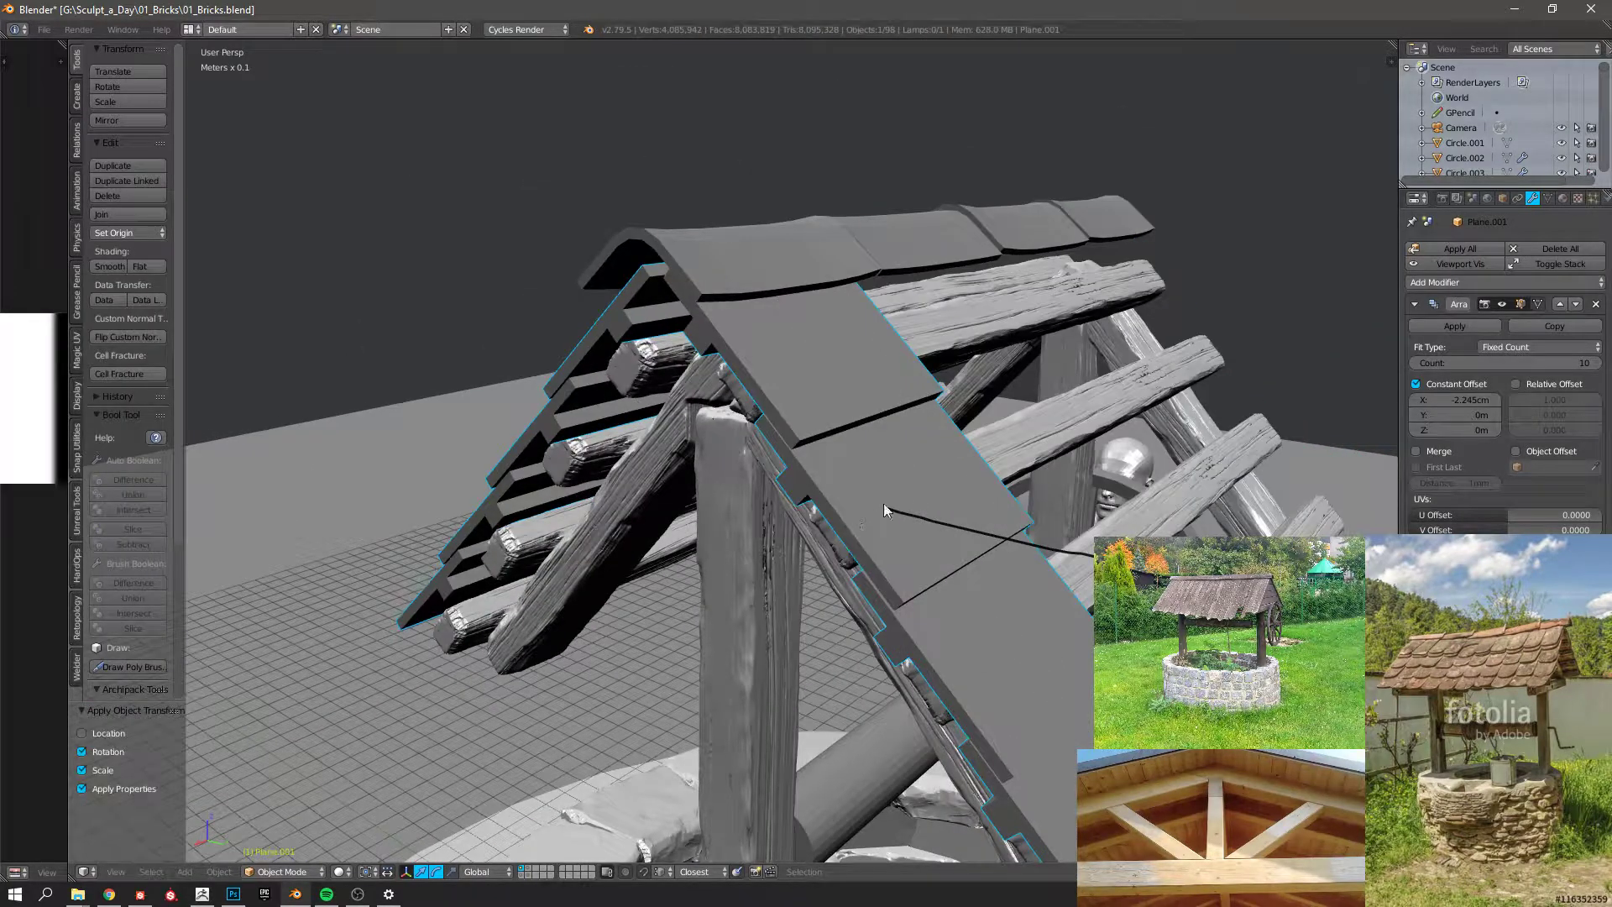
pyautogui.moveTo(883, 502); pyautogui.dragTo(1152, 522, button='middle')
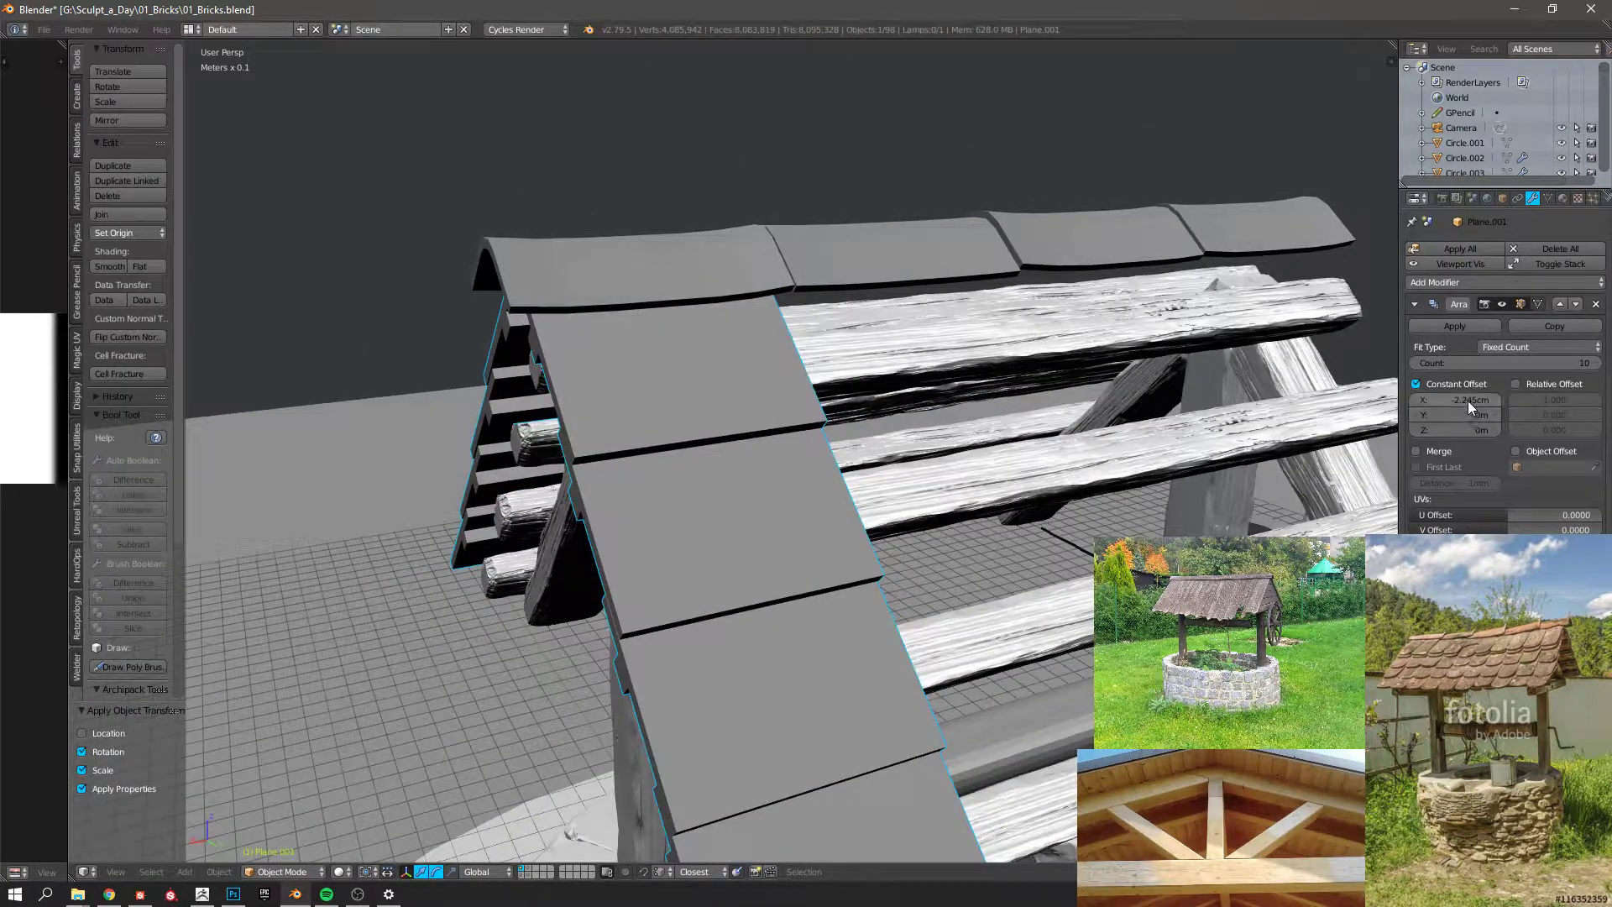
pyautogui.moveTo(1467, 401); pyautogui.dragTo(1373, 400)
# Bevel the uppermost roof tile's two lower corner edges by 0.765 with 7 segments.
pyautogui.press('Tab')
pyautogui.scroll(2, 629, 403)
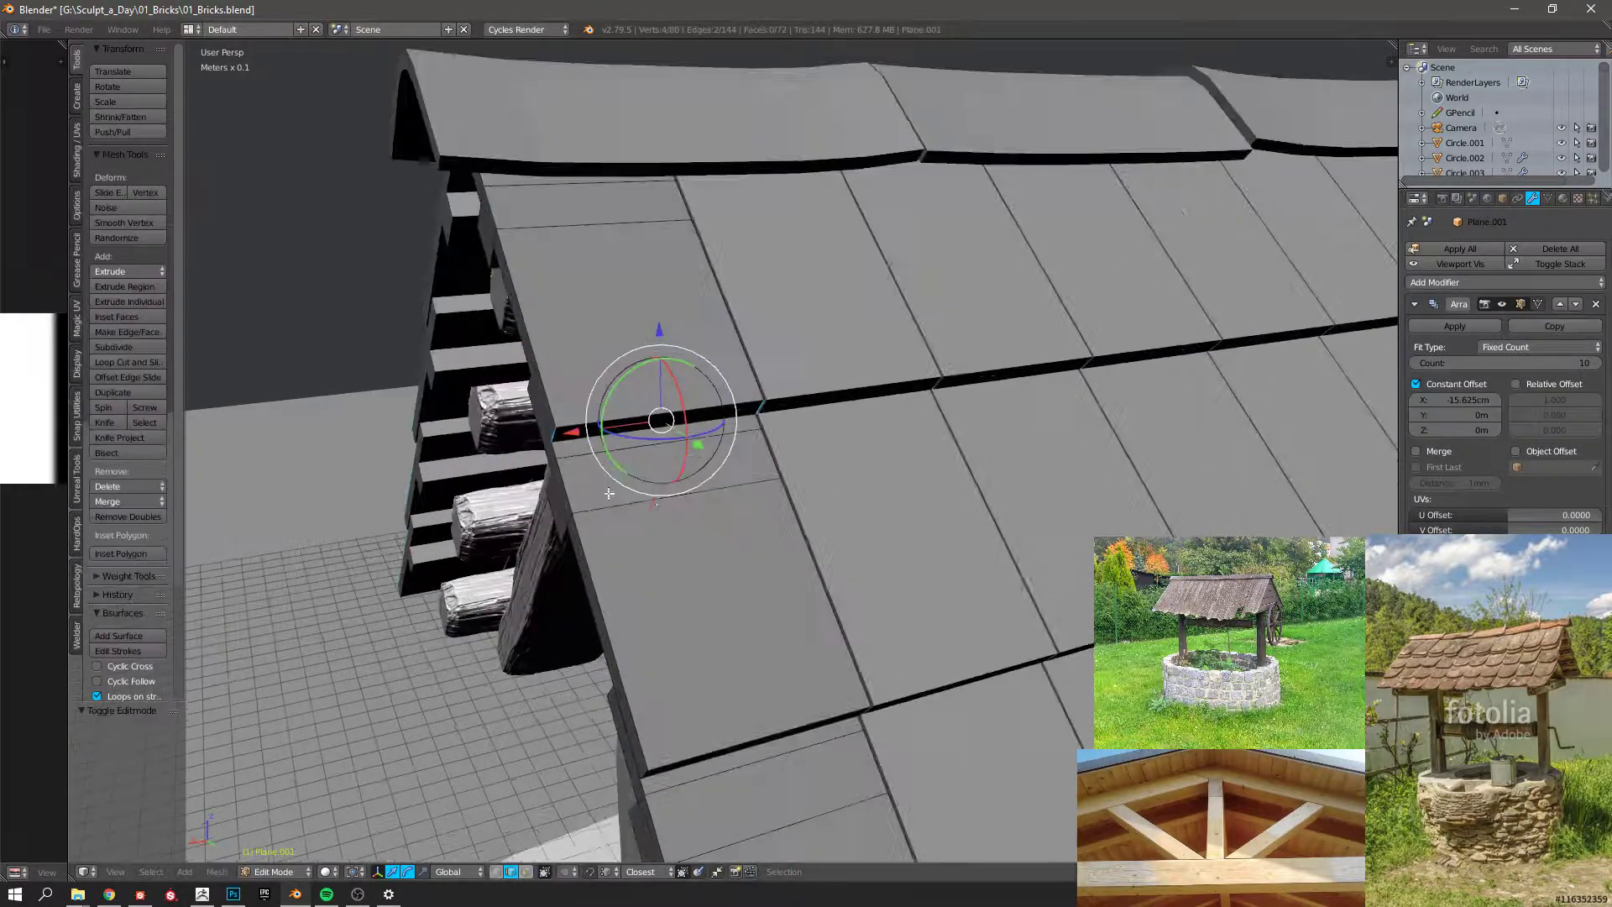
pyautogui.hotkey('ctrl', 'b')
pyautogui.scroll(2, 912, 552)
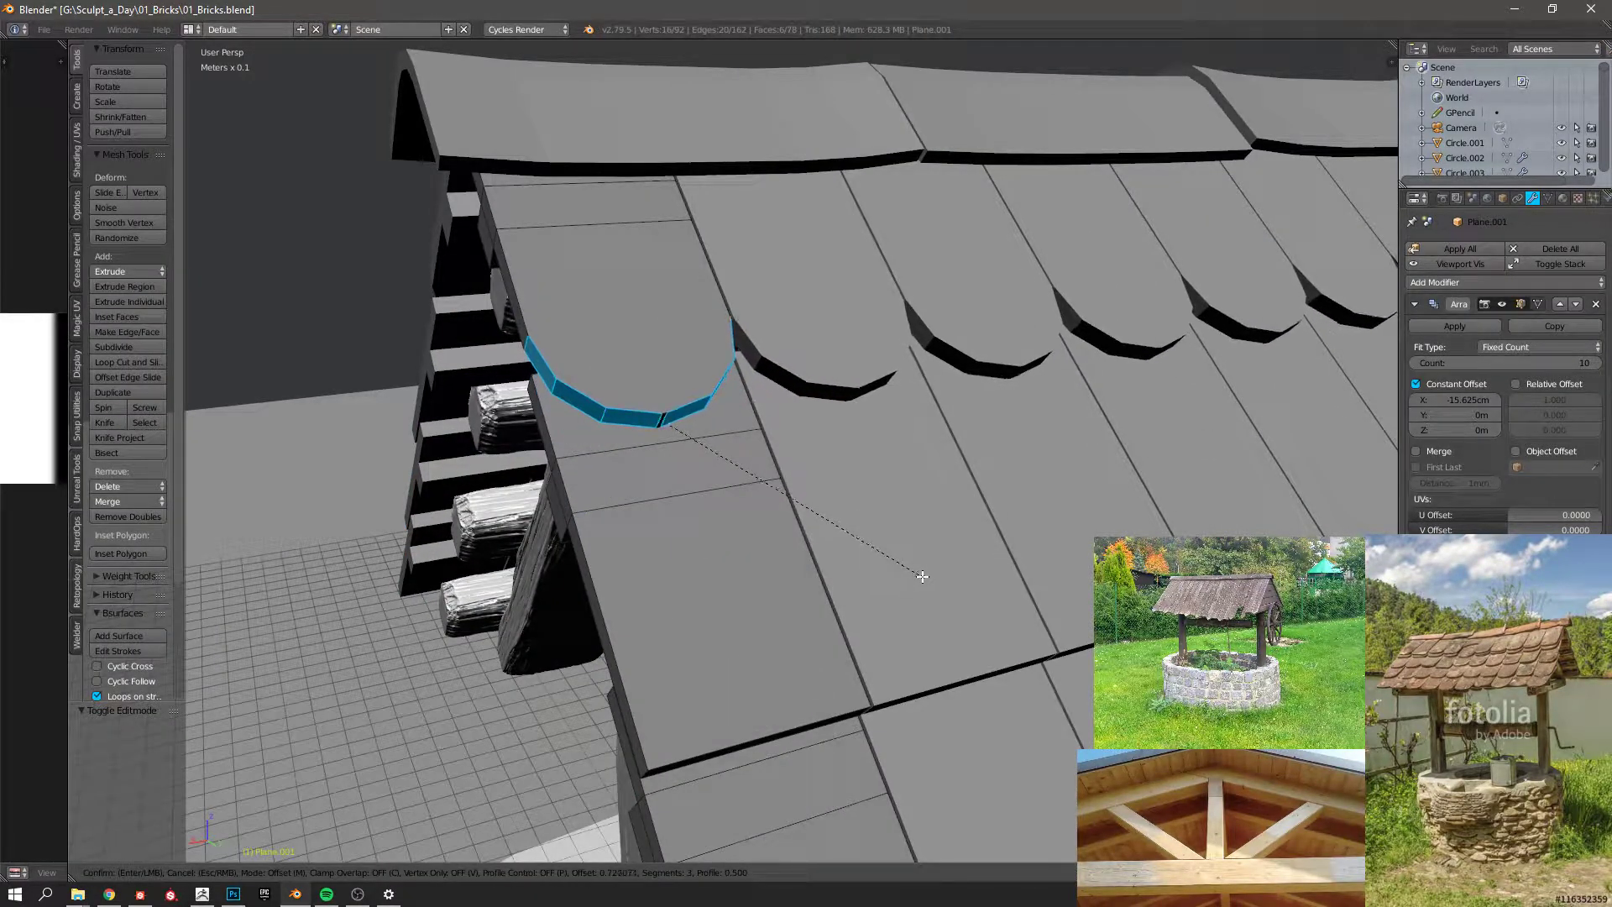
pyautogui.click(928, 602)
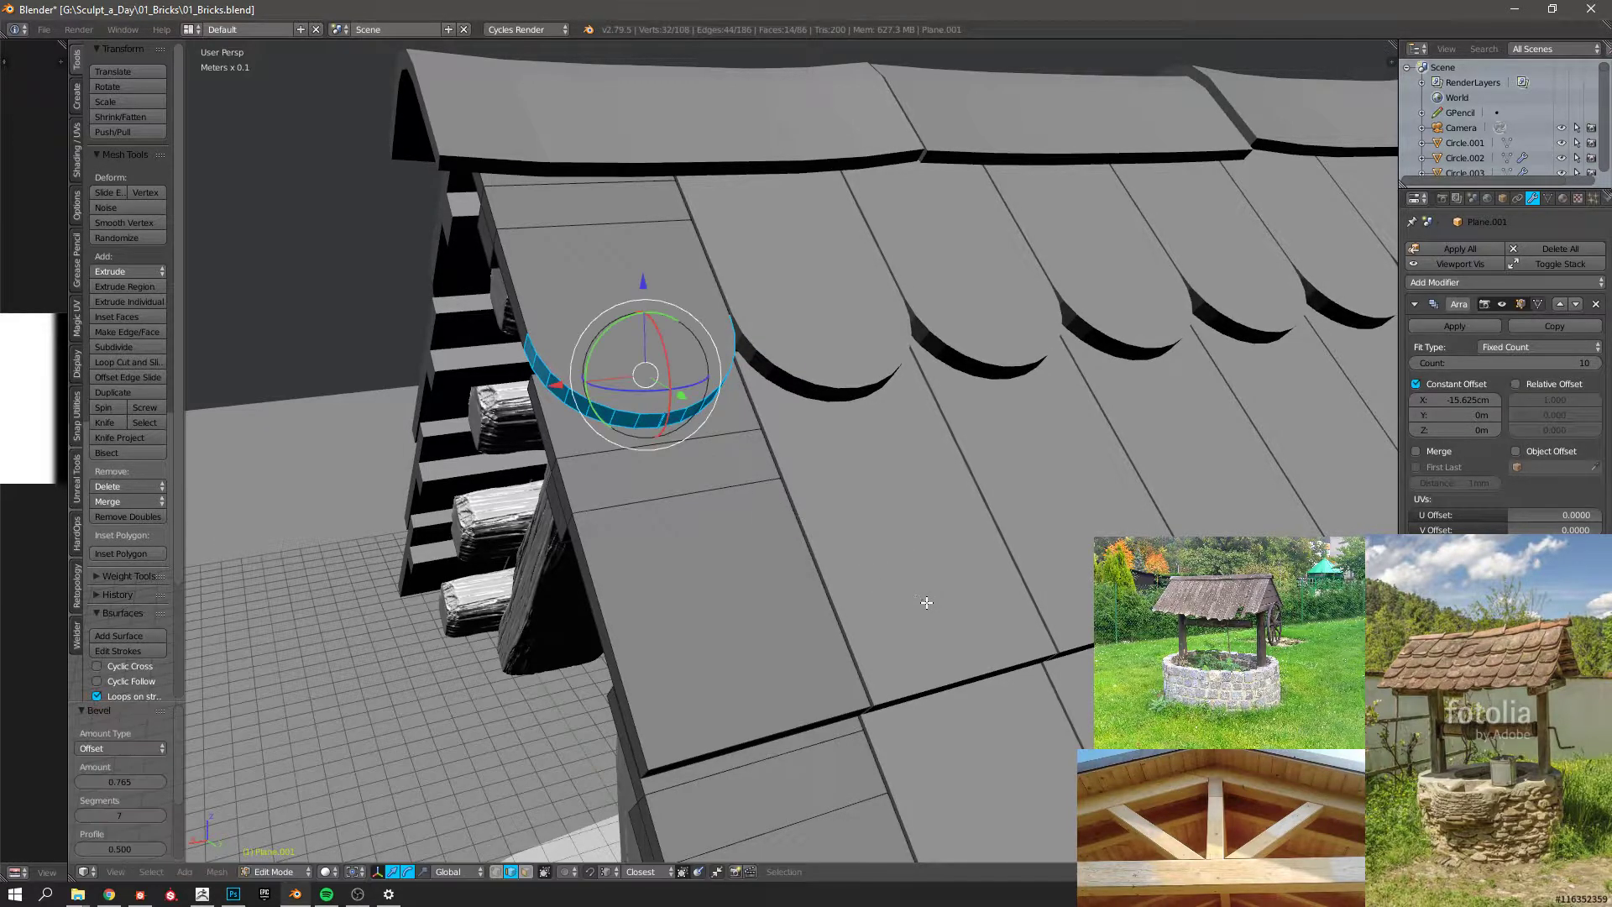
# Select the lower corner edges of all four roof tiles in the column and bevel them with 7 segments into rounded ends.
pyautogui.moveTo(928, 602); pyautogui.dragTo(810, 474, button='middle')
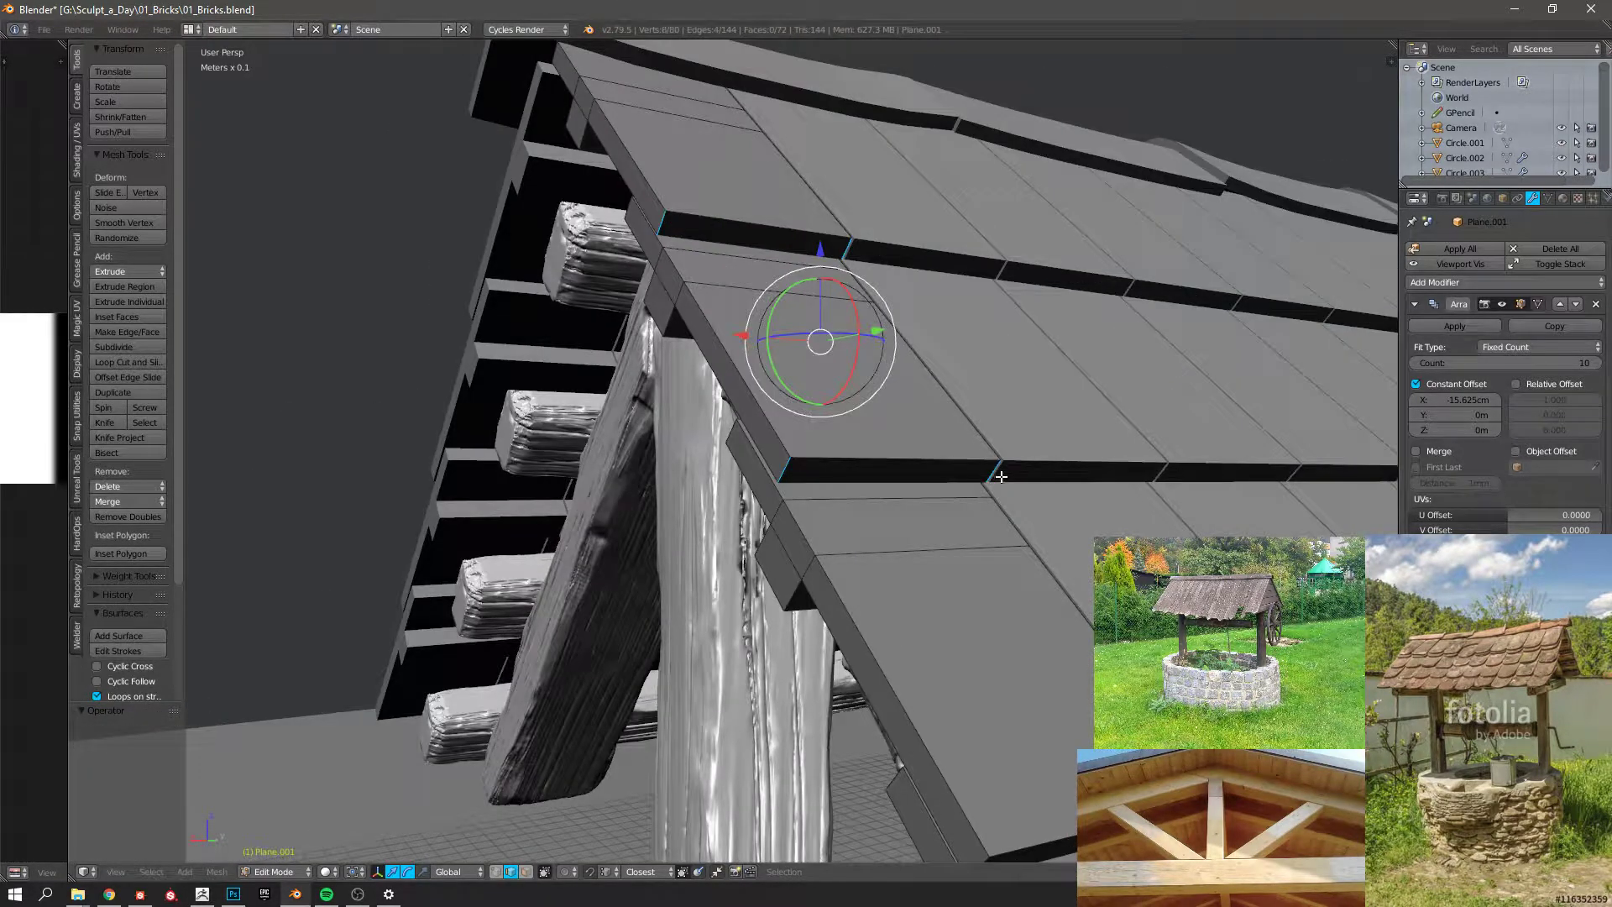
pyautogui.moveTo(1000, 476); pyautogui.dragTo(883, 615, button='middle')
pyautogui.keyDown('shift'); pyautogui.rightClick(1130, 668); pyautogui.keyUp('shift')
pyautogui.keyDown('shift'); pyautogui.moveTo(1201, 651); pyautogui.dragTo(1133, 499, button='middle'); pyautogui.keyUp('shift')
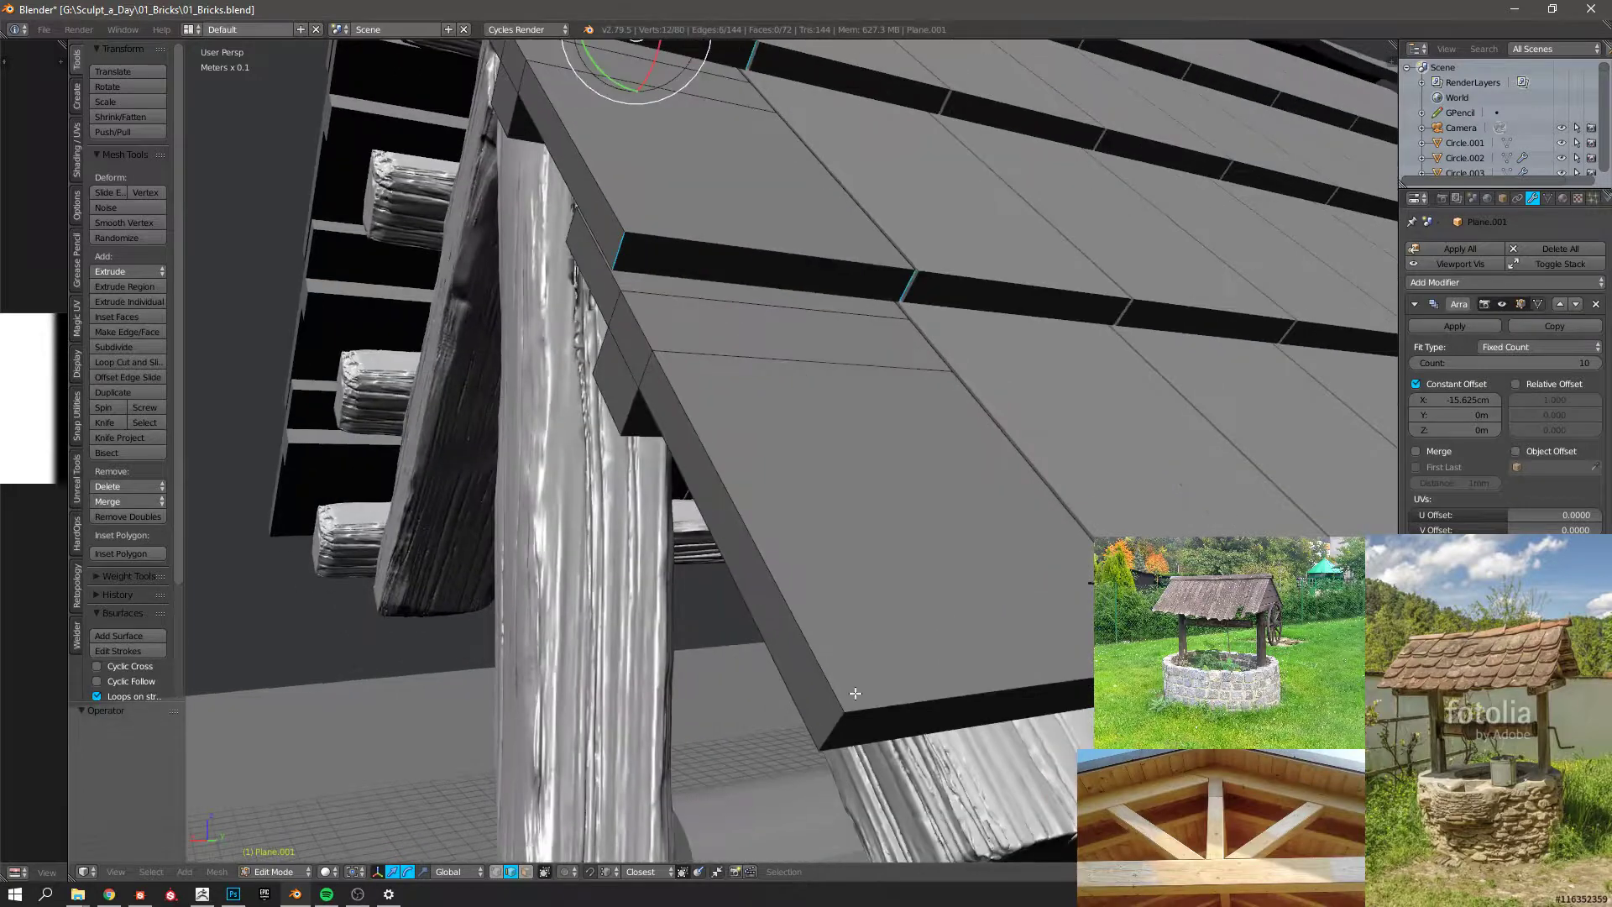
pyautogui.moveTo(982, 460); pyautogui.dragTo(965, 460, button='middle')
pyautogui.scroll(4, 971, 464)
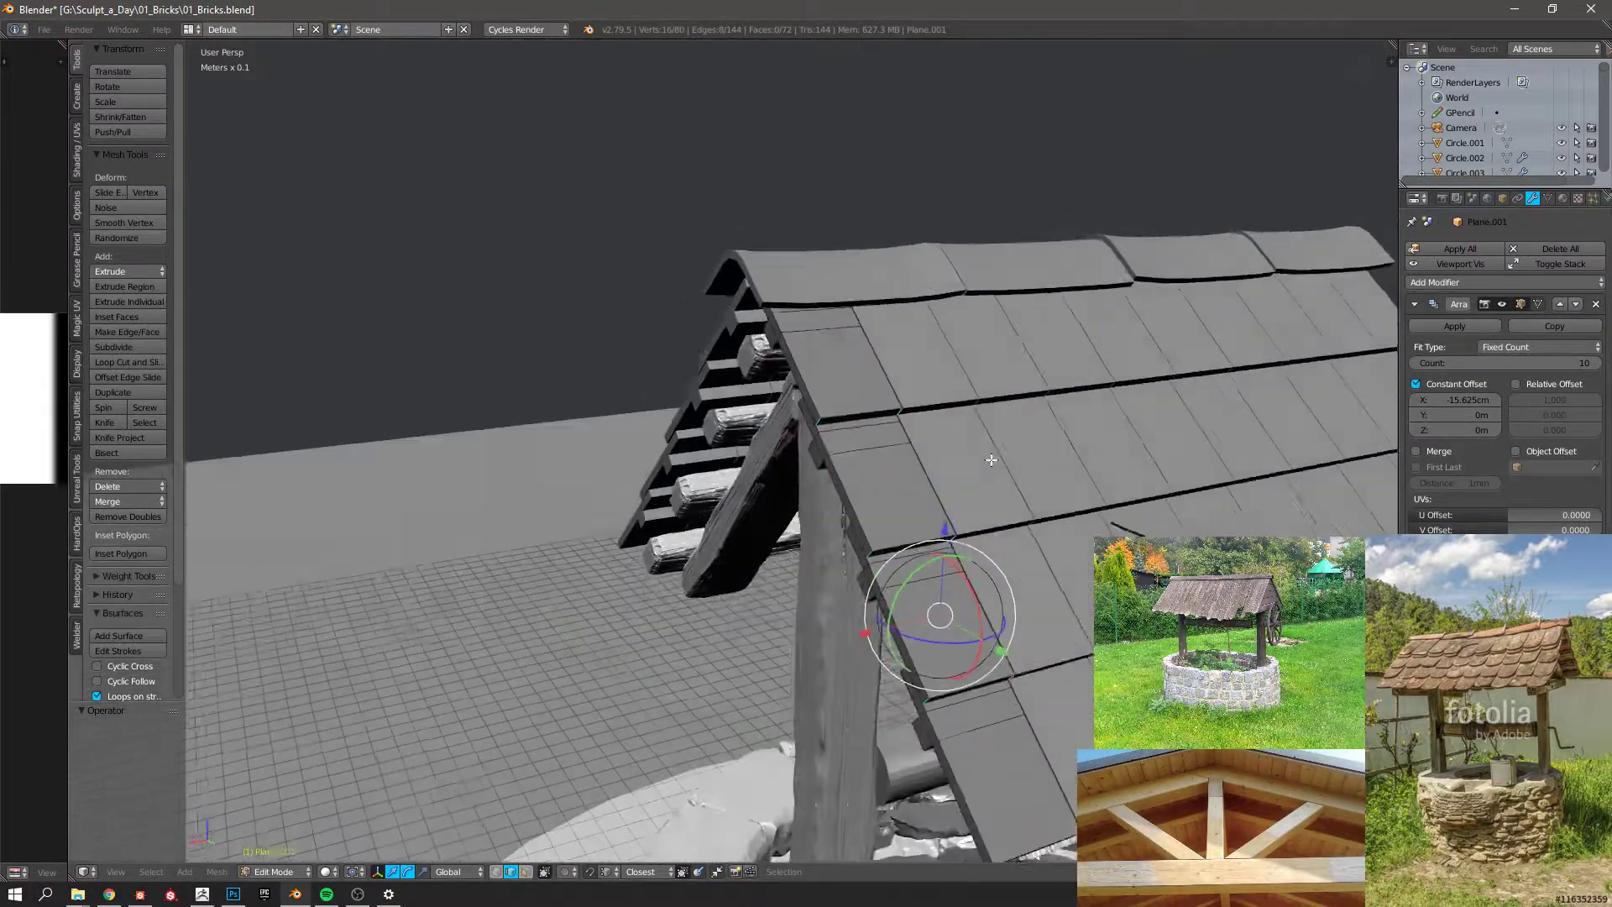
pyautogui.hotkey('ctrl', 'b')
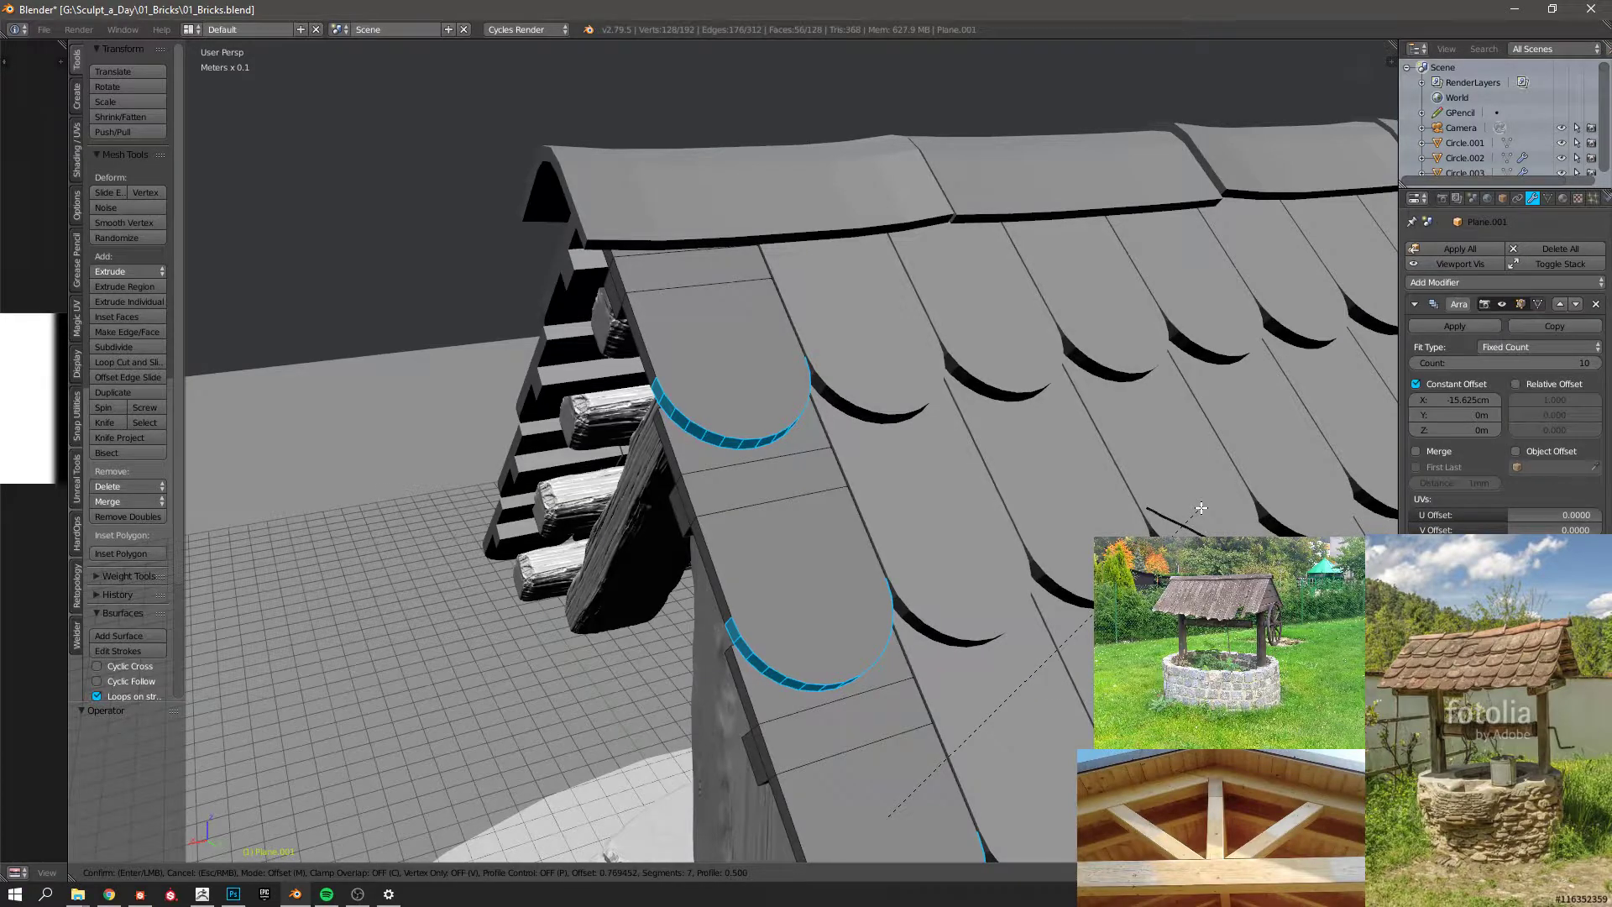
pyautogui.click(1200, 508)
# Examine the rounded roof tiles from a distance and close up beneath the ridge caps.
pyautogui.scroll(-4, 1200, 508)
pyautogui.press('Tab')
pyautogui.scroll(-3, 970, 455)
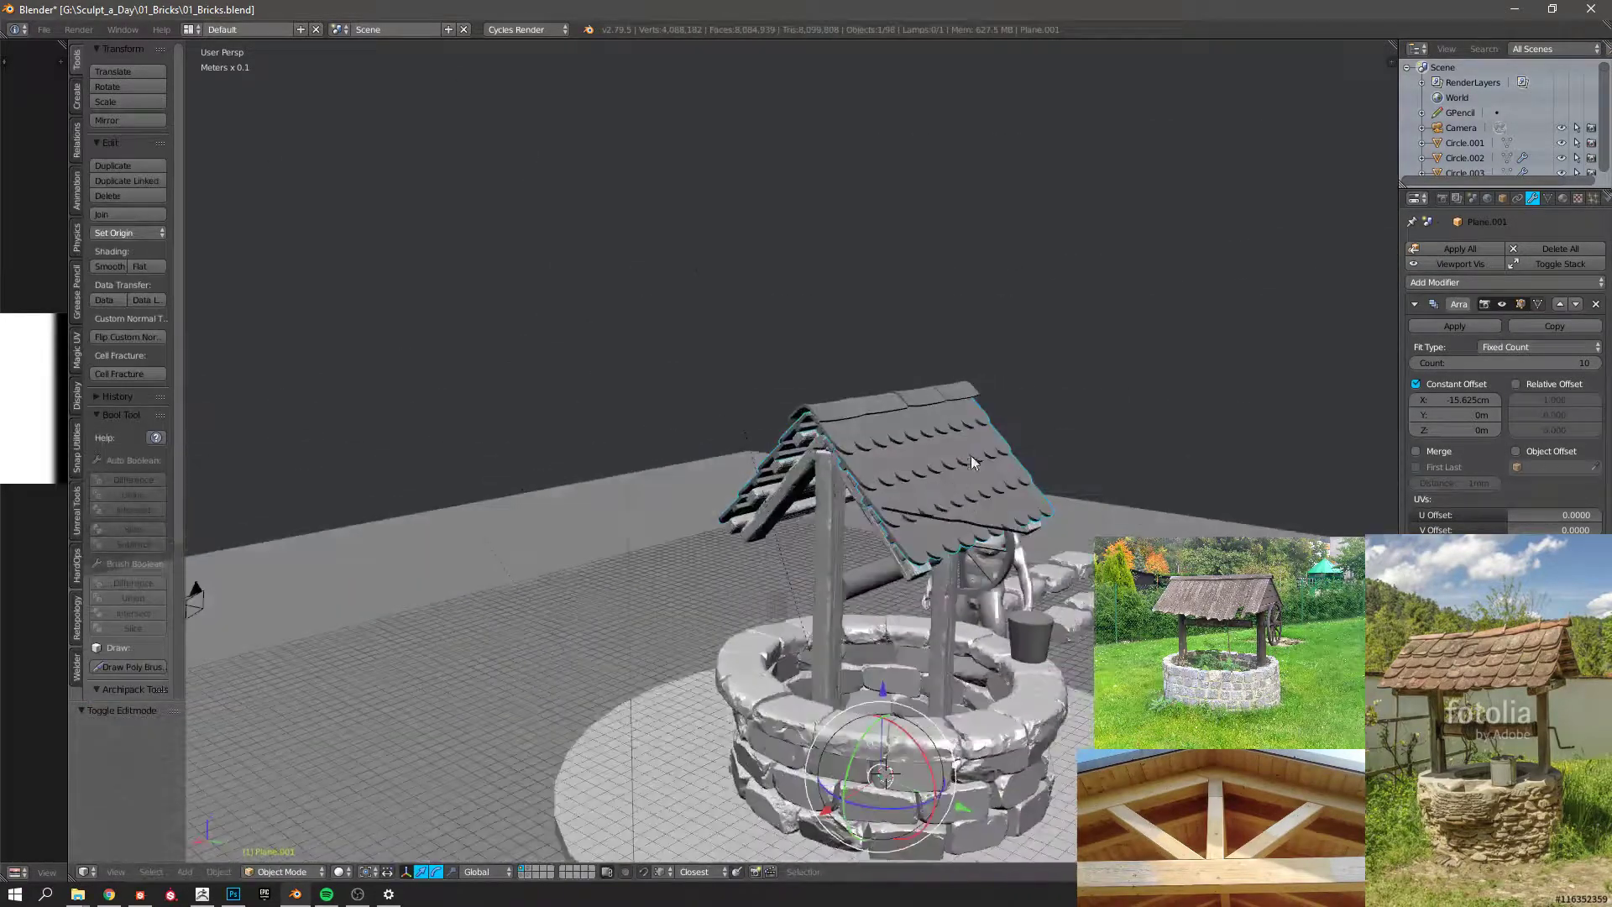
pyautogui.moveTo(970, 455); pyautogui.dragTo(842, 472, button='middle')
pyautogui.scroll(3, 685, 438)
pyautogui.scroll(-1, 631, 434)
pyautogui.scroll(2, 613, 431)
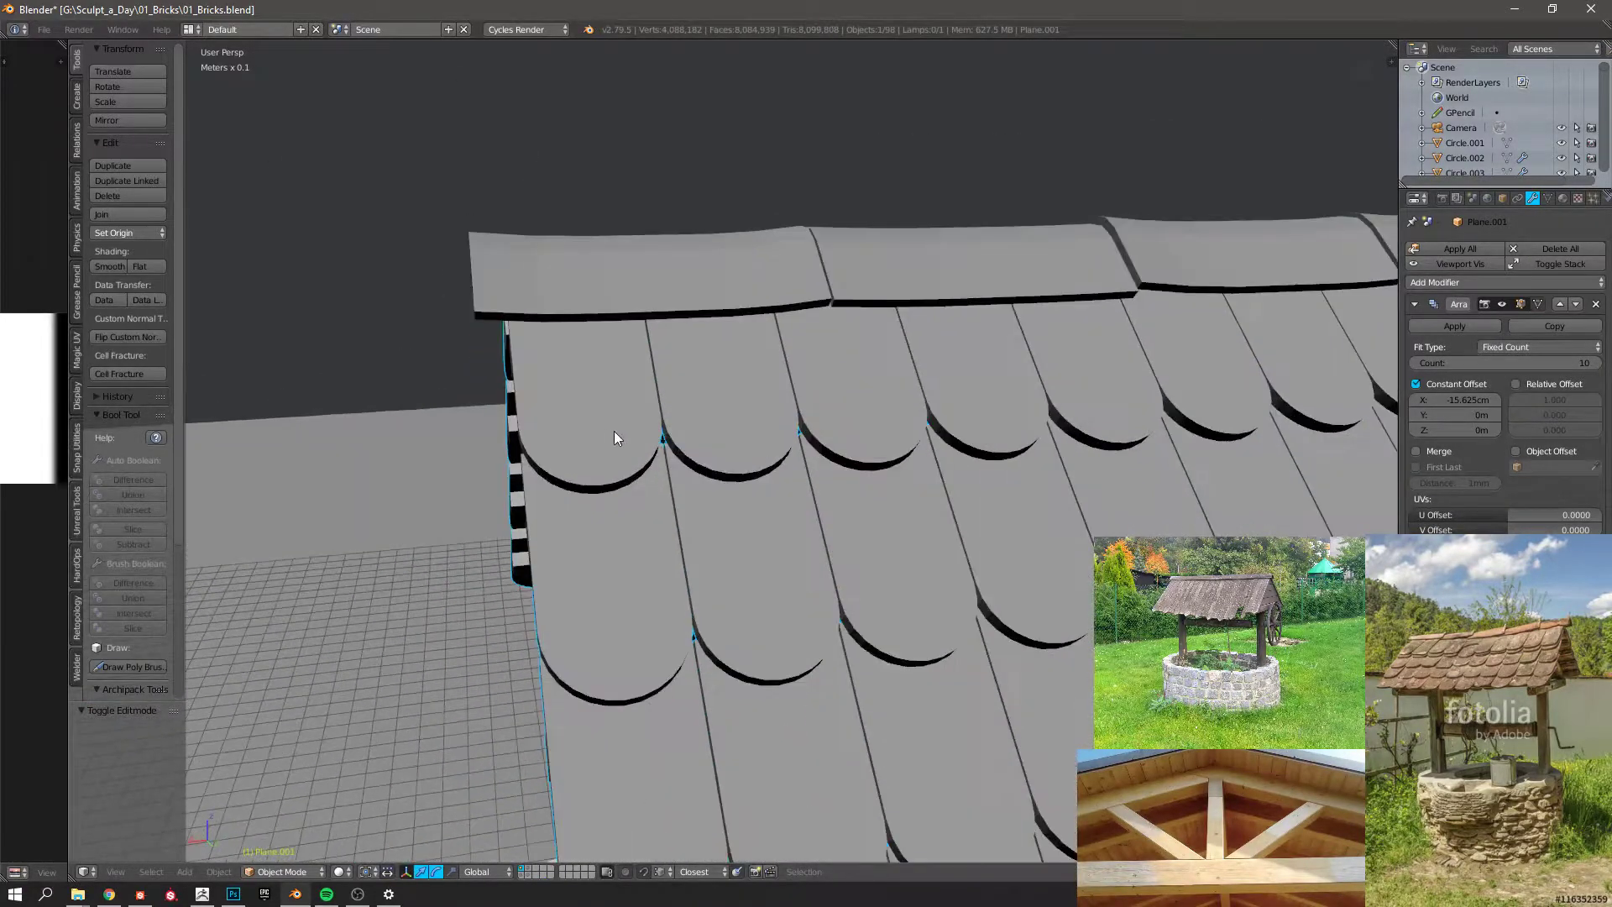
pyautogui.moveTo(614, 438); pyautogui.dragTo(613, 513, button='middle')
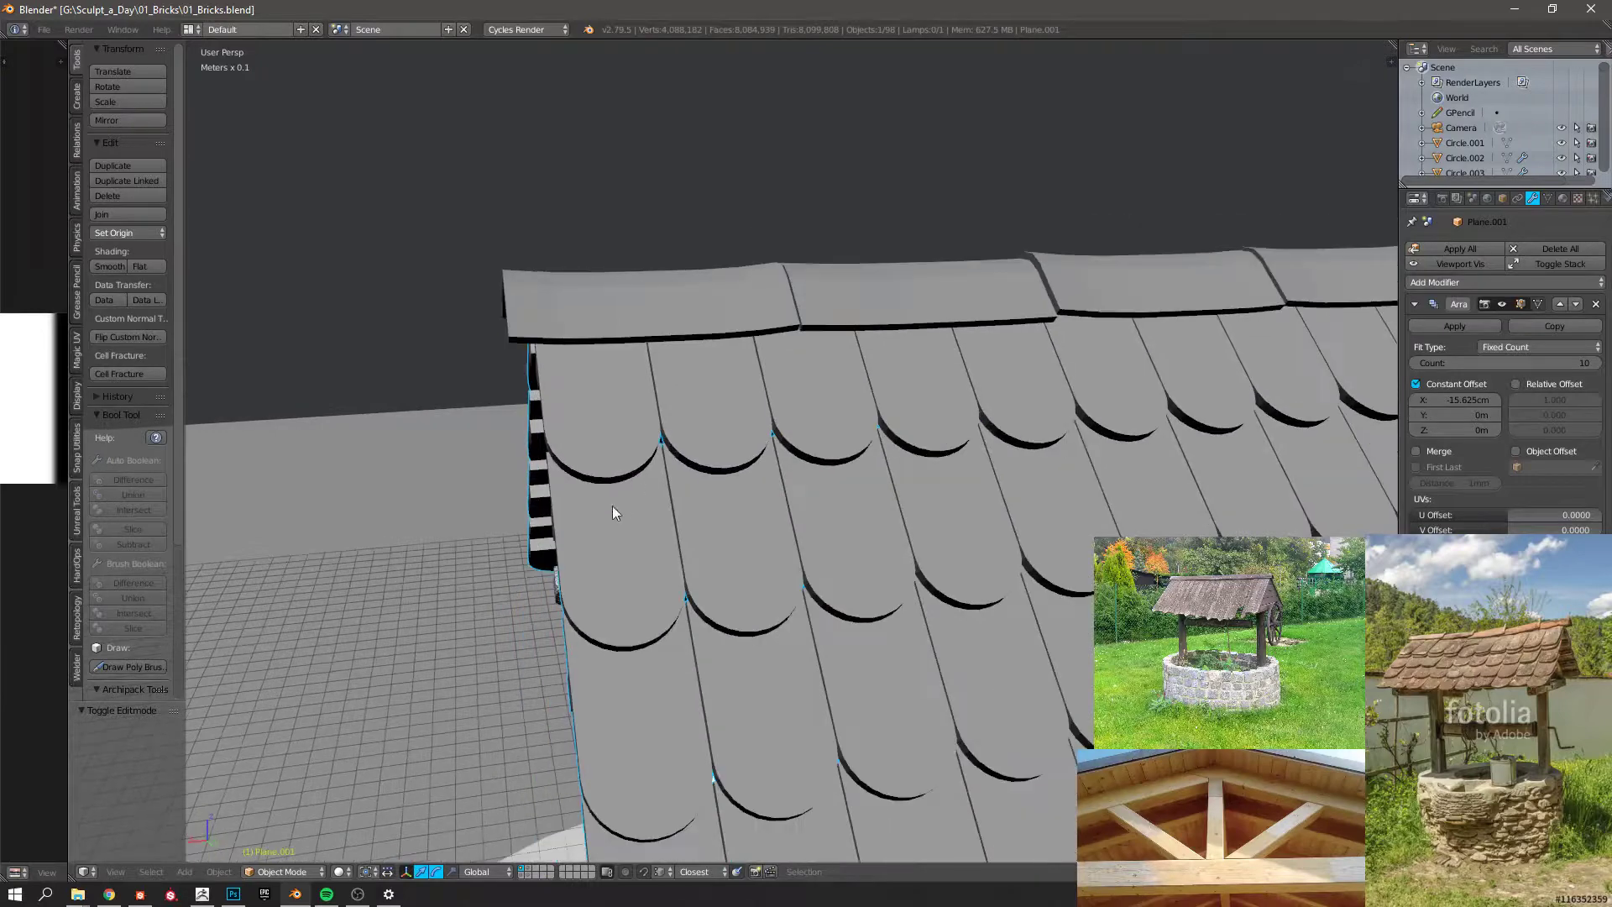
# Examine the corner where neighbouring rounded tile ends meet in the roof's upper rows.
pyautogui.press('Tab')
pyautogui.keyDown('alt'); pyautogui.click(659, 466); pyautogui.keyUp('alt')
pyautogui.scroll(4, 796, 457)
pyautogui.scroll(-4, 796, 458)
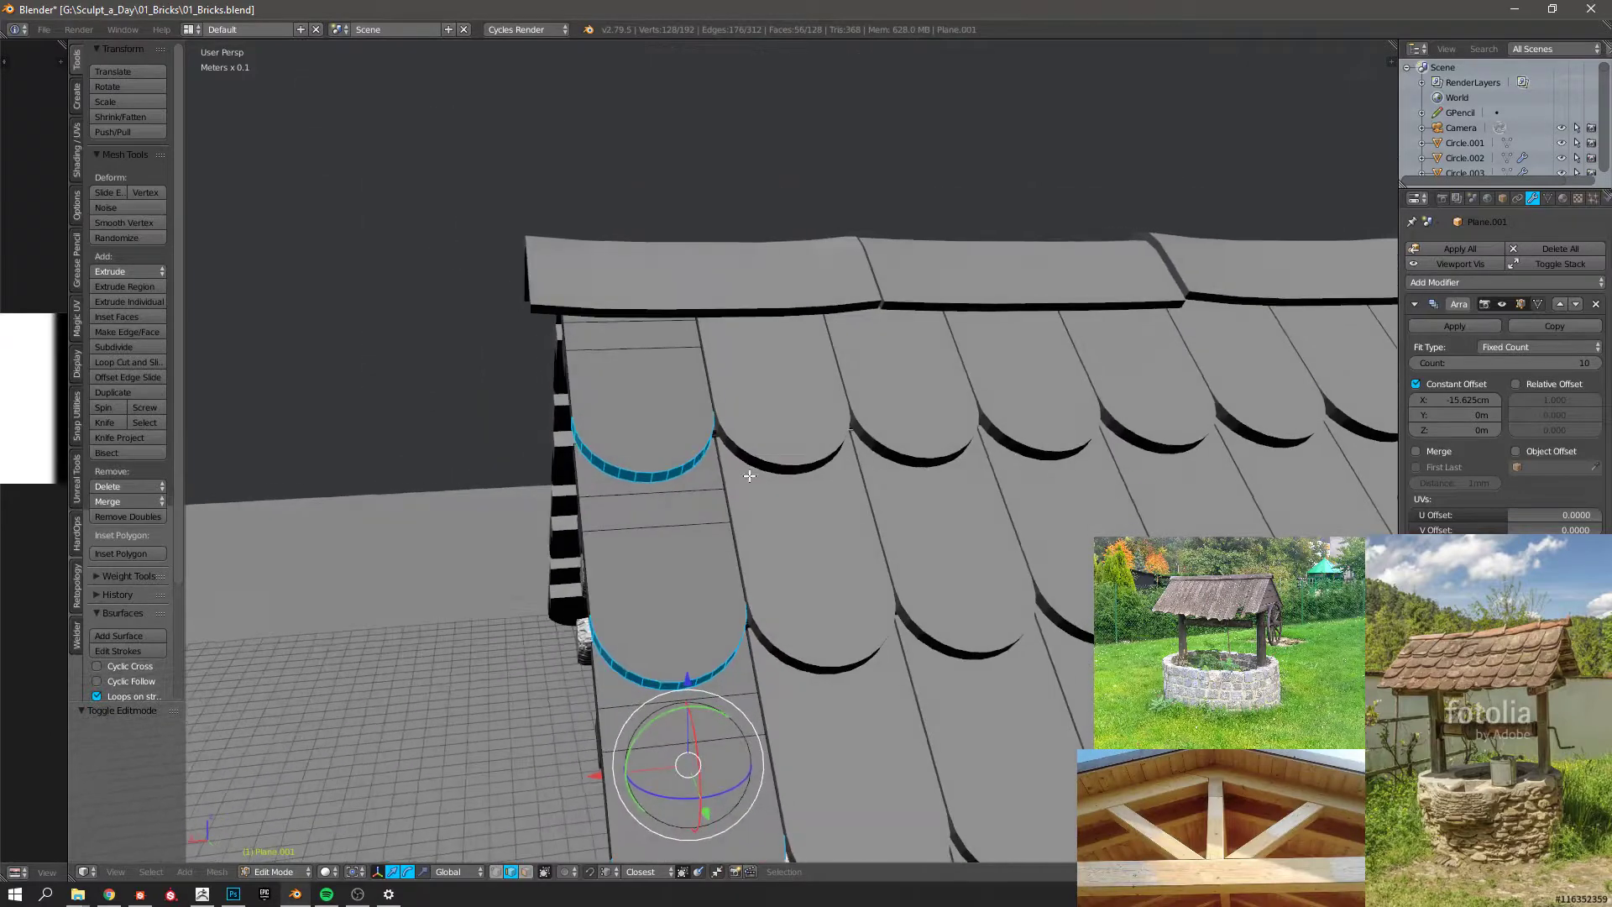
pyautogui.press('Tab')
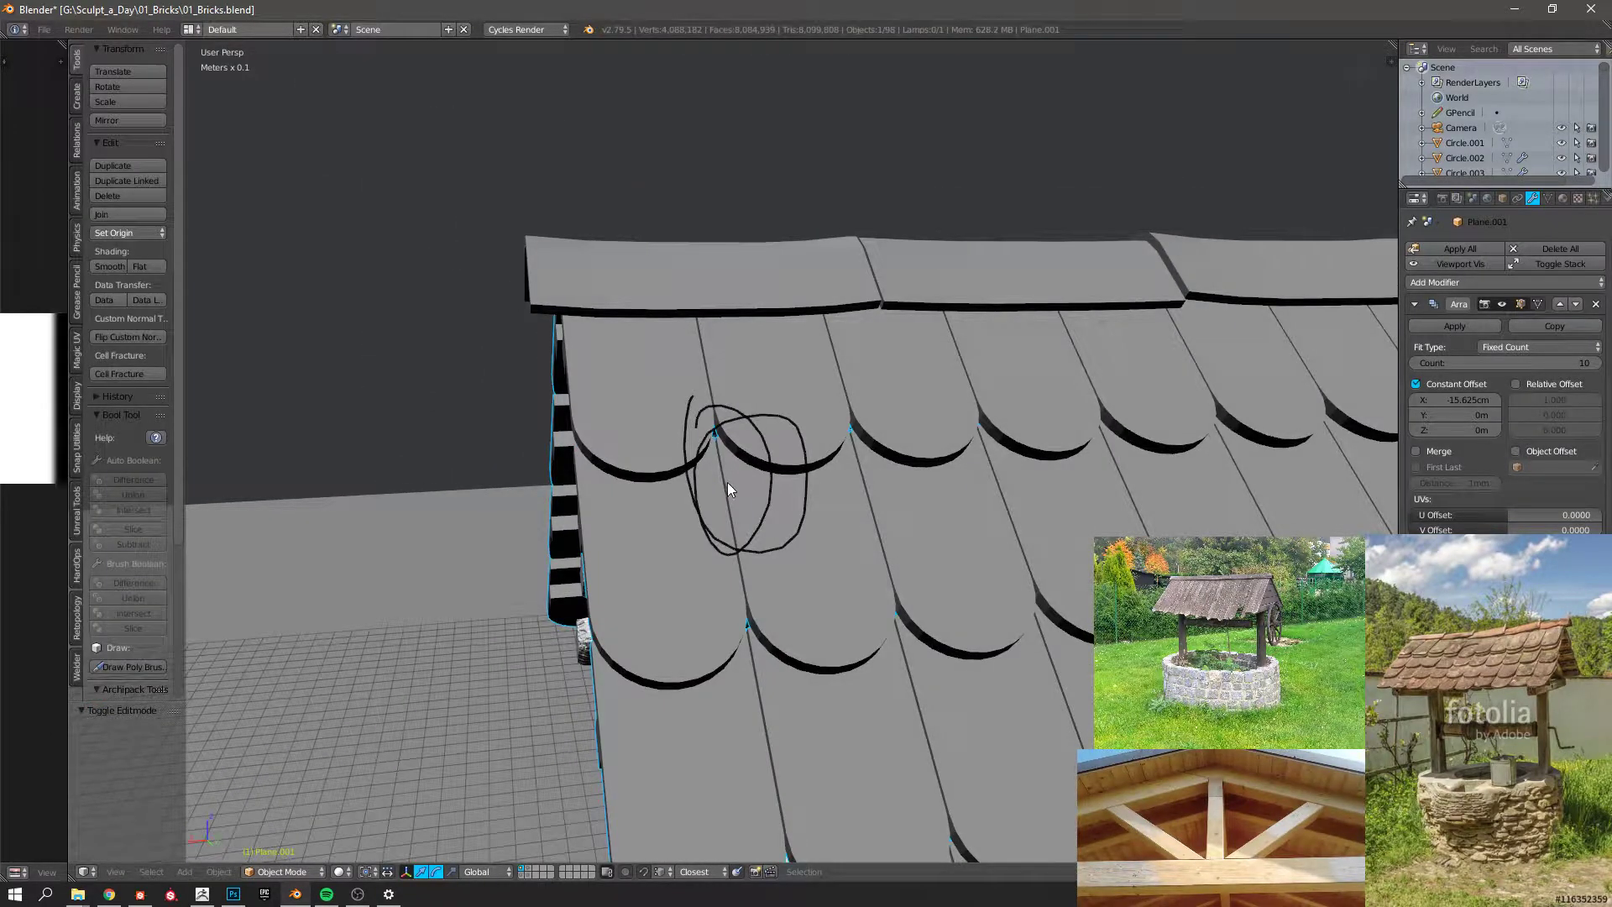
pyautogui.hotkey('ctrl', 'z')
pyautogui.moveTo(732, 425)
pyautogui.mouseDown(button='middle')
pyautogui.moveTo(865, 466)
pyautogui.moveTo(748, 461)
pyautogui.mouseUp(button='middle')
# Shift the second and fourth roof tiles of the column along X by about half a tile width to stagger the rows.
pyautogui.press('Tab')
pyautogui.press('a')
pyautogui.press('l')
pyautogui.press('g')
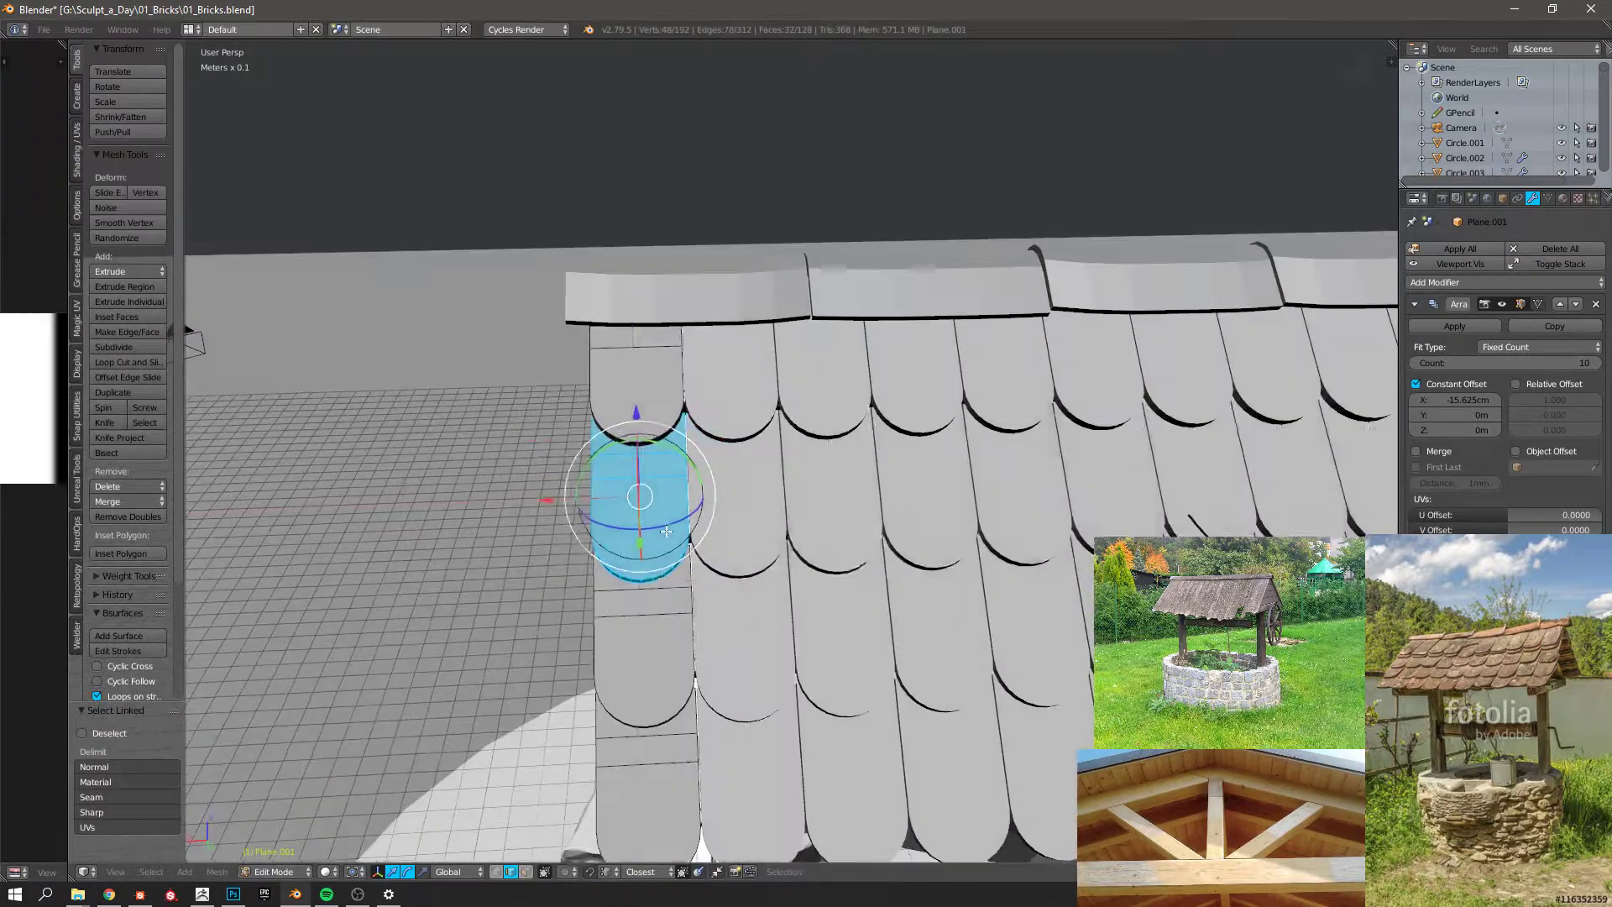
pyautogui.press('x')
pyautogui.click(737, 527)
pyautogui.scroll(-4, 737, 527)
pyautogui.moveTo(737, 527); pyautogui.dragTo(697, 562, button='middle')
pyautogui.scroll(6, 696, 563)
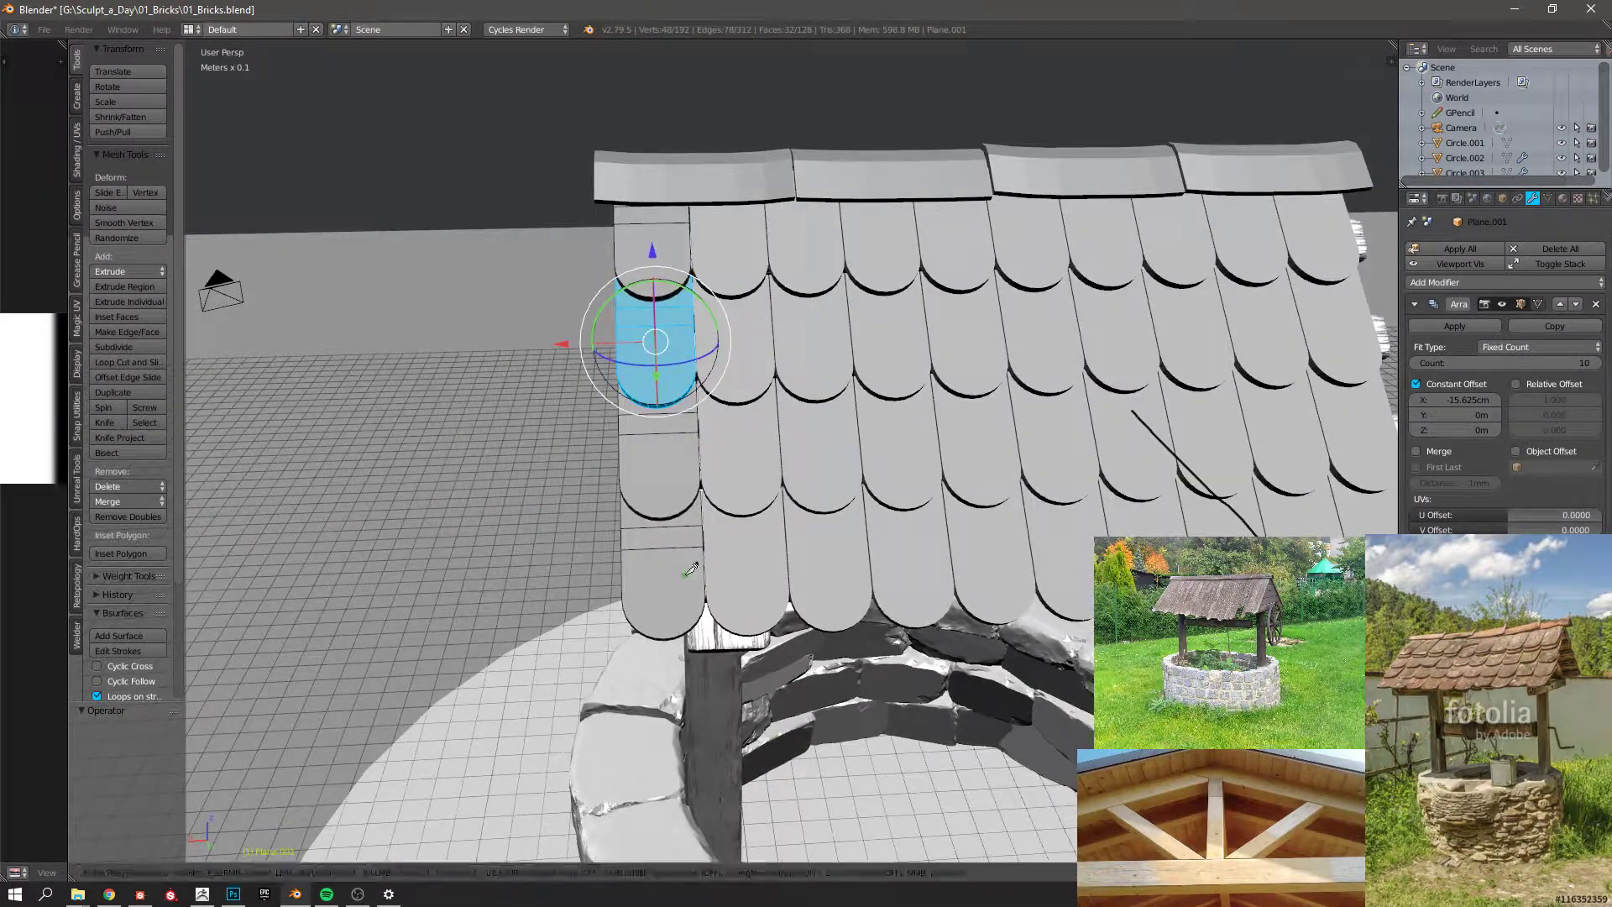
pyautogui.press('l')
pyautogui.moveTo(702, 524); pyautogui.dragTo(742, 550, button='middle')
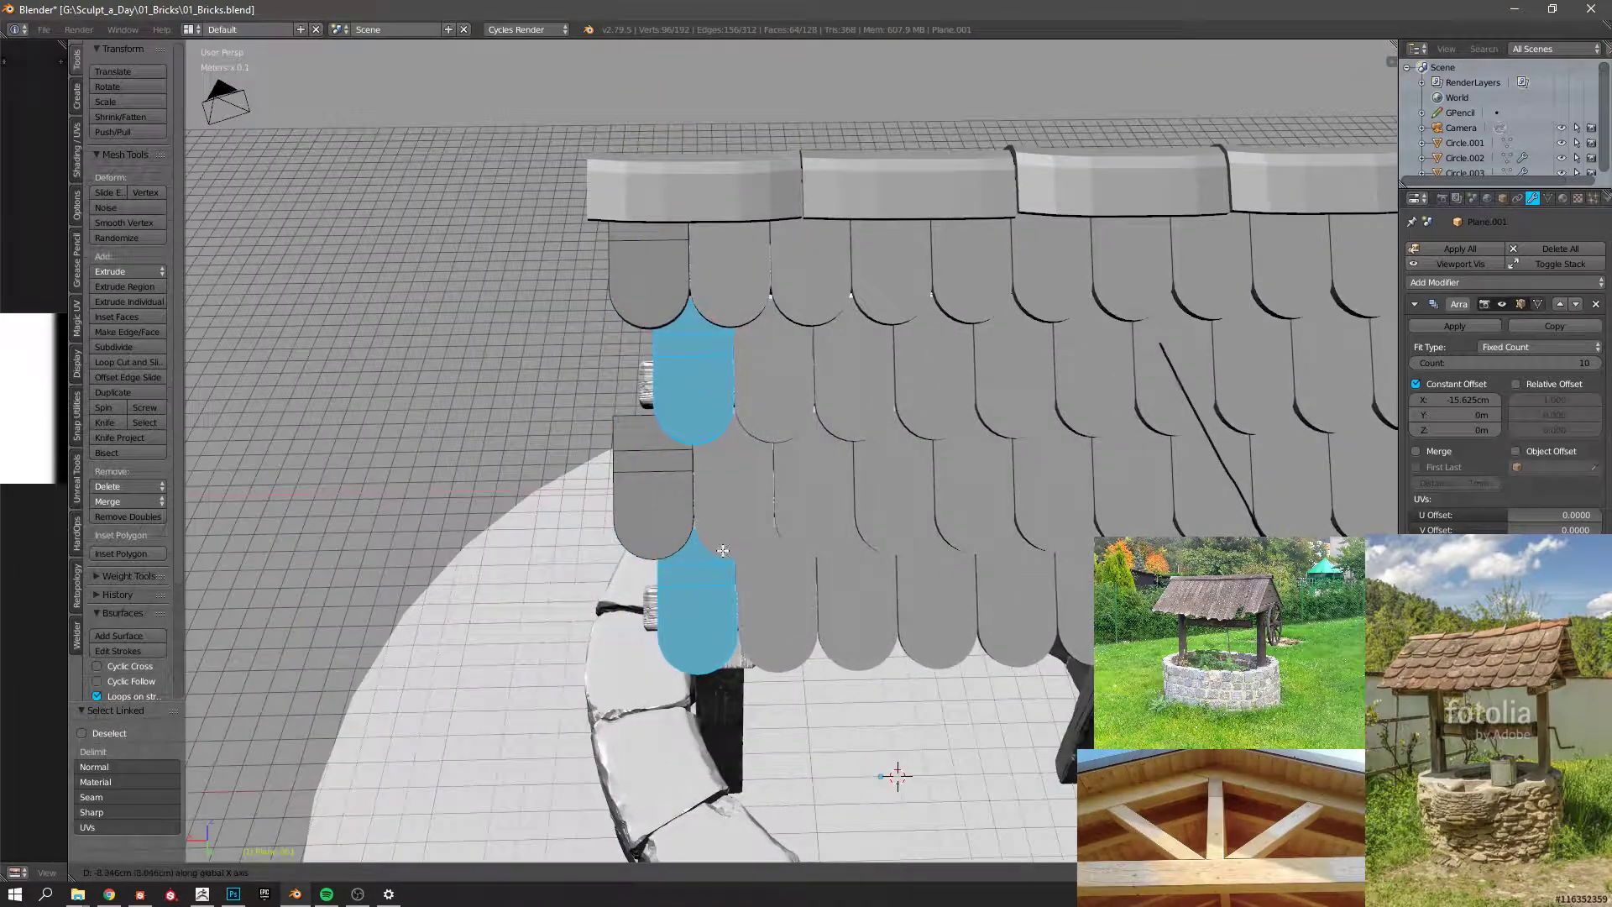
pyautogui.click(723, 550)
pyautogui.press('Tab')
pyautogui.press('a')
pyautogui.scroll(-5, 833, 500)
pyautogui.moveTo(833, 500); pyautogui.dragTo(868, 472, button='middle')
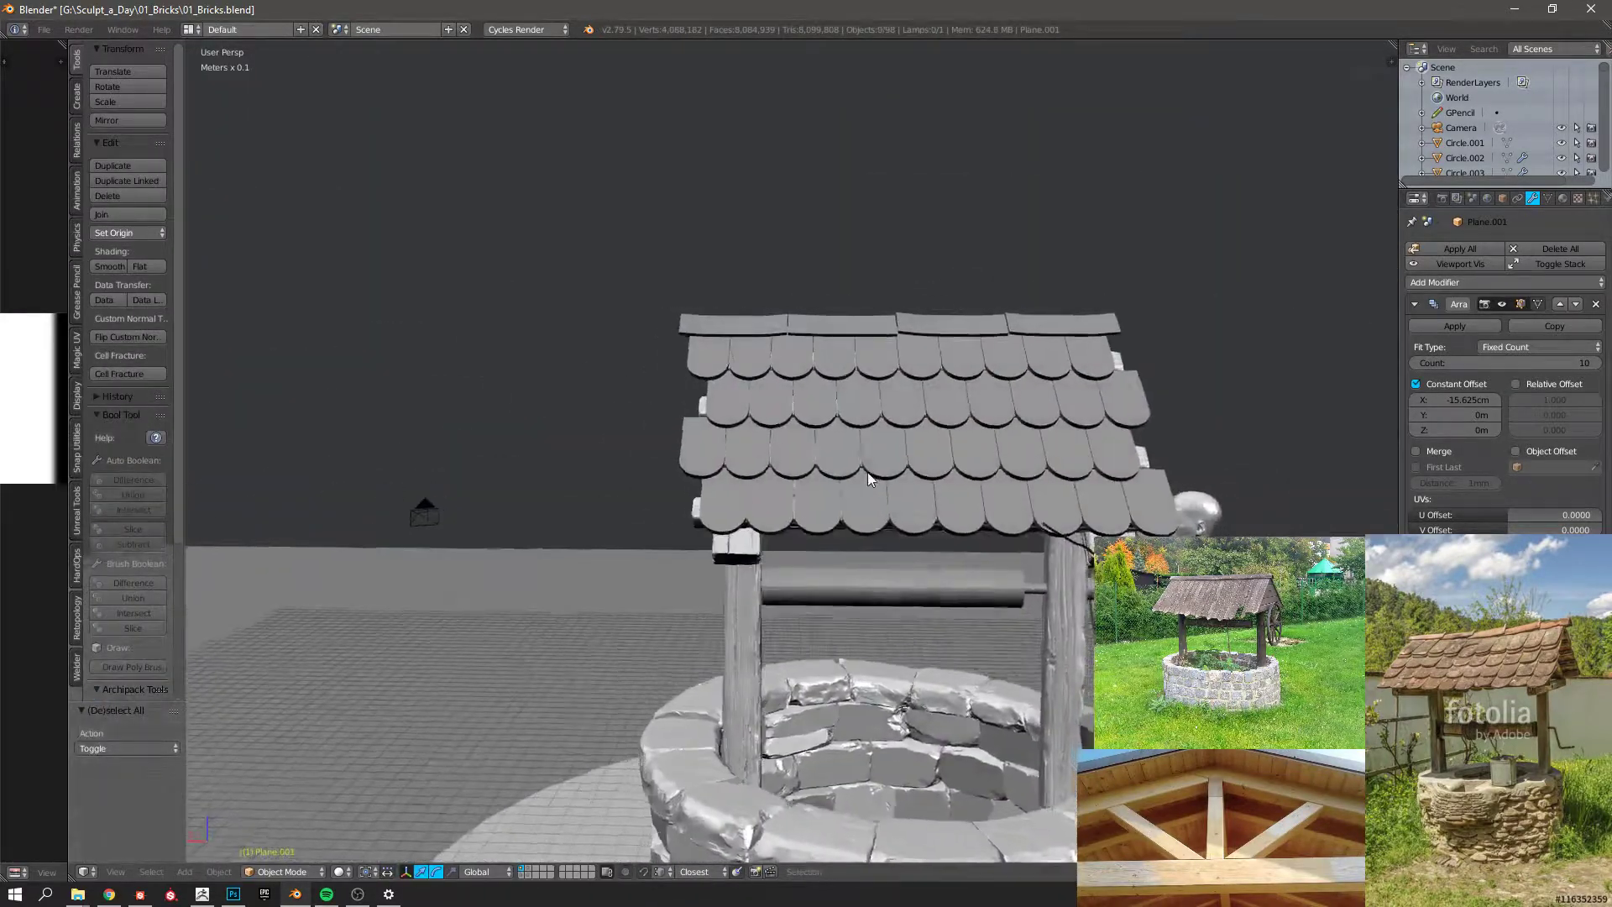
# Switch to the browser and examine the reference photos of wells and roof supports, especially how the roof tiles are laid.
pyautogui.scroll(-3, 868, 472)
pyautogui.hotkey('alt', 'Tab')
pyautogui.click(860, 8)
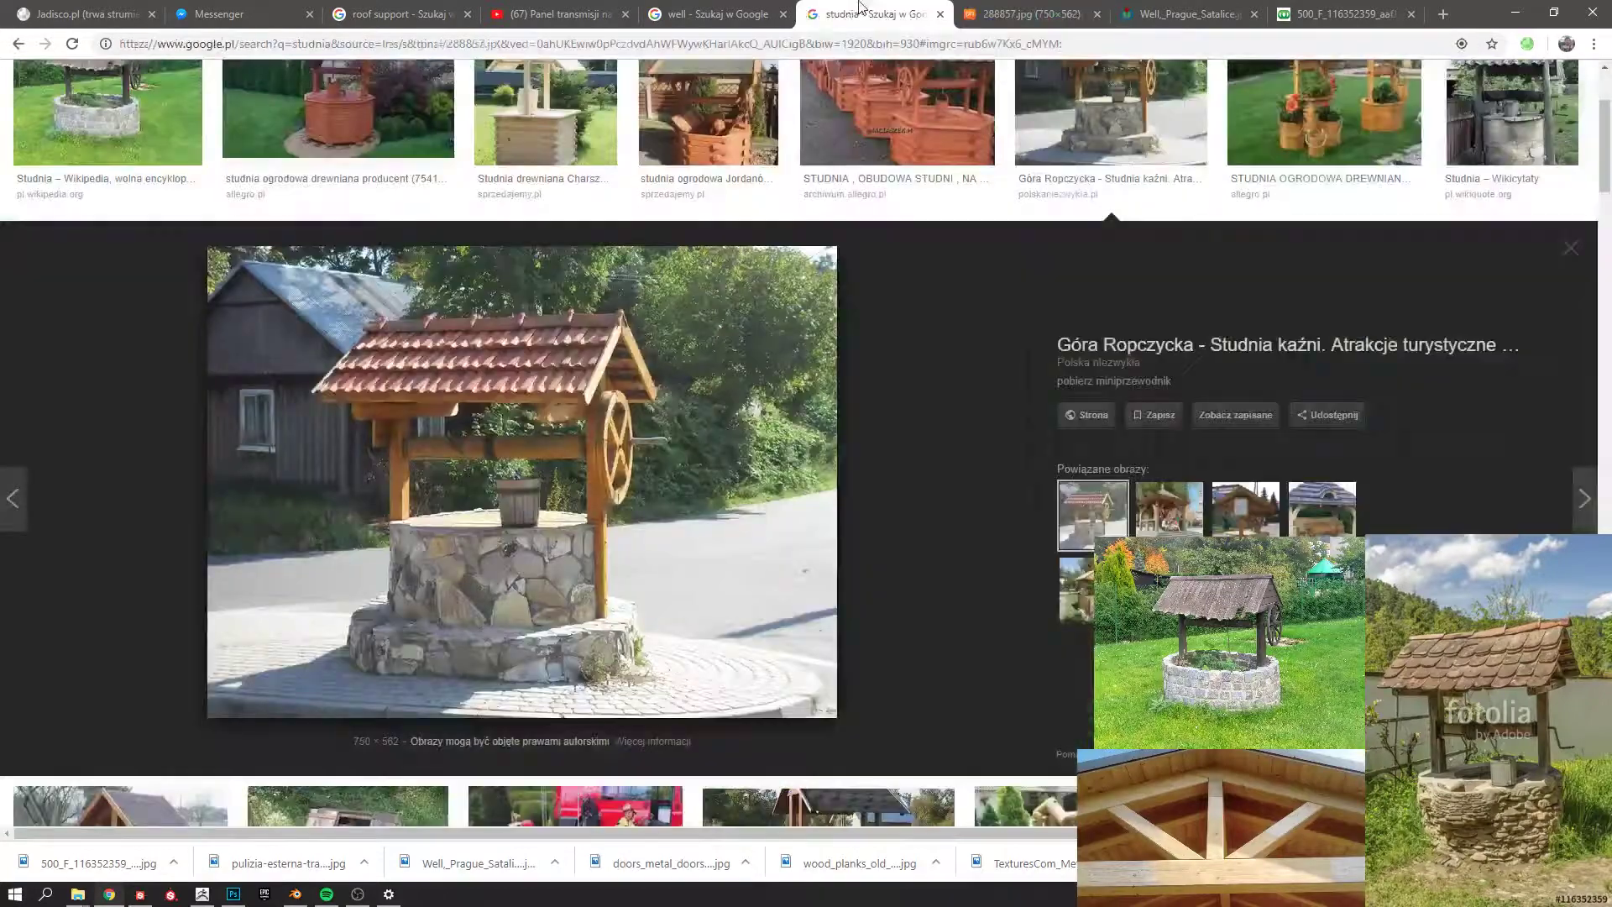
pyautogui.click(720, 8)
pyautogui.click(610, 10)
pyautogui.click(435, 10)
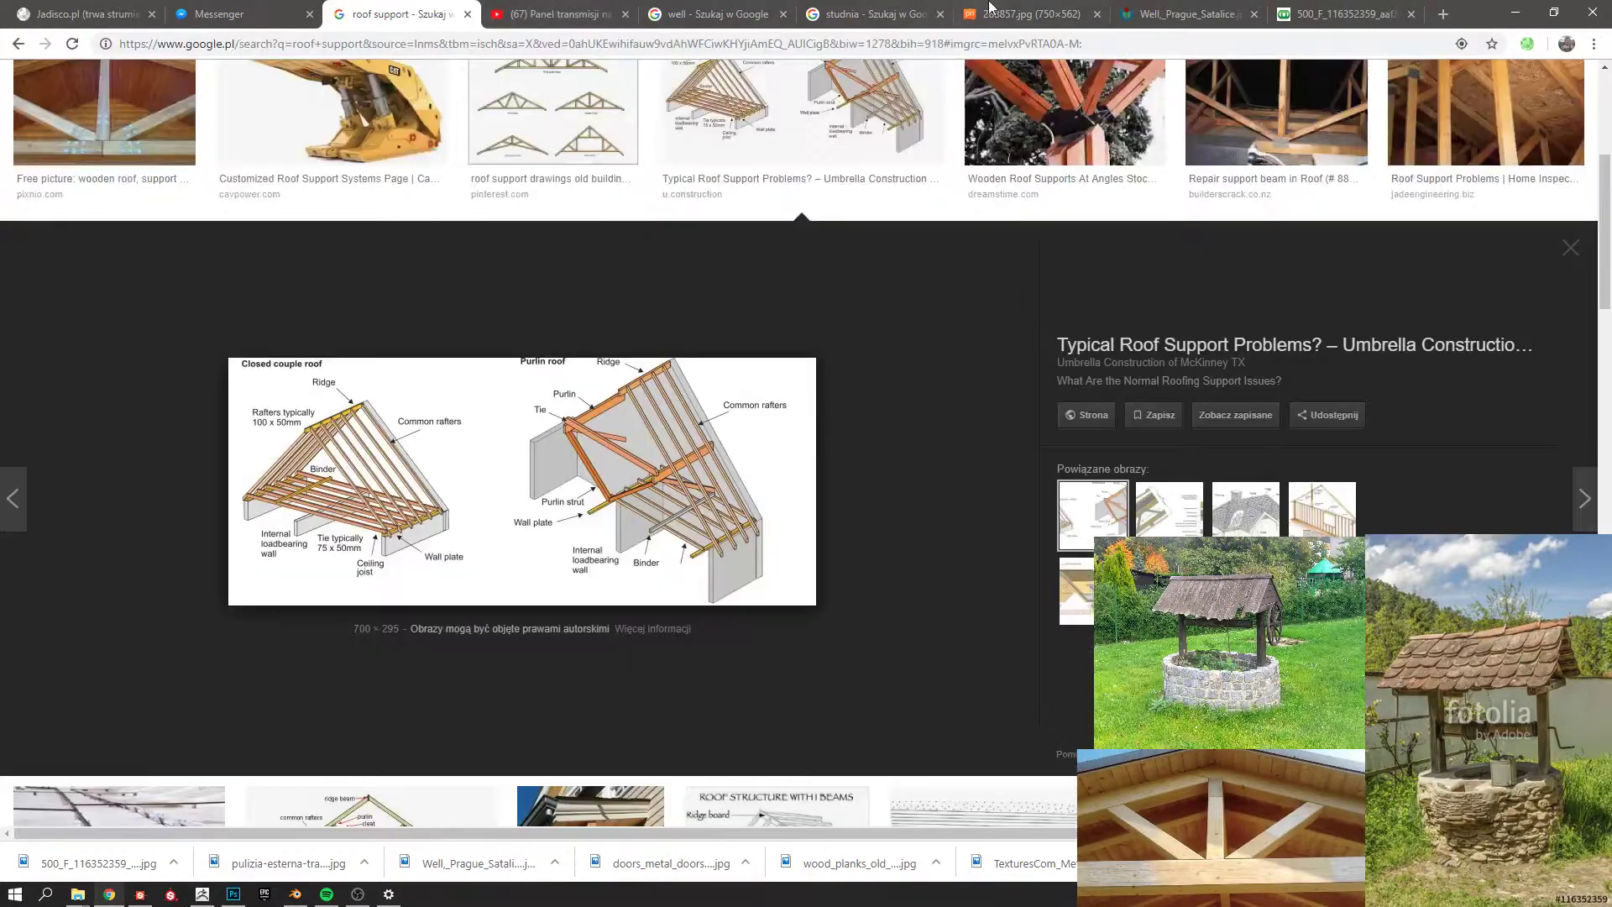
pyautogui.click(993, 10)
pyautogui.click(1192, 10)
pyautogui.click(1362, 7)
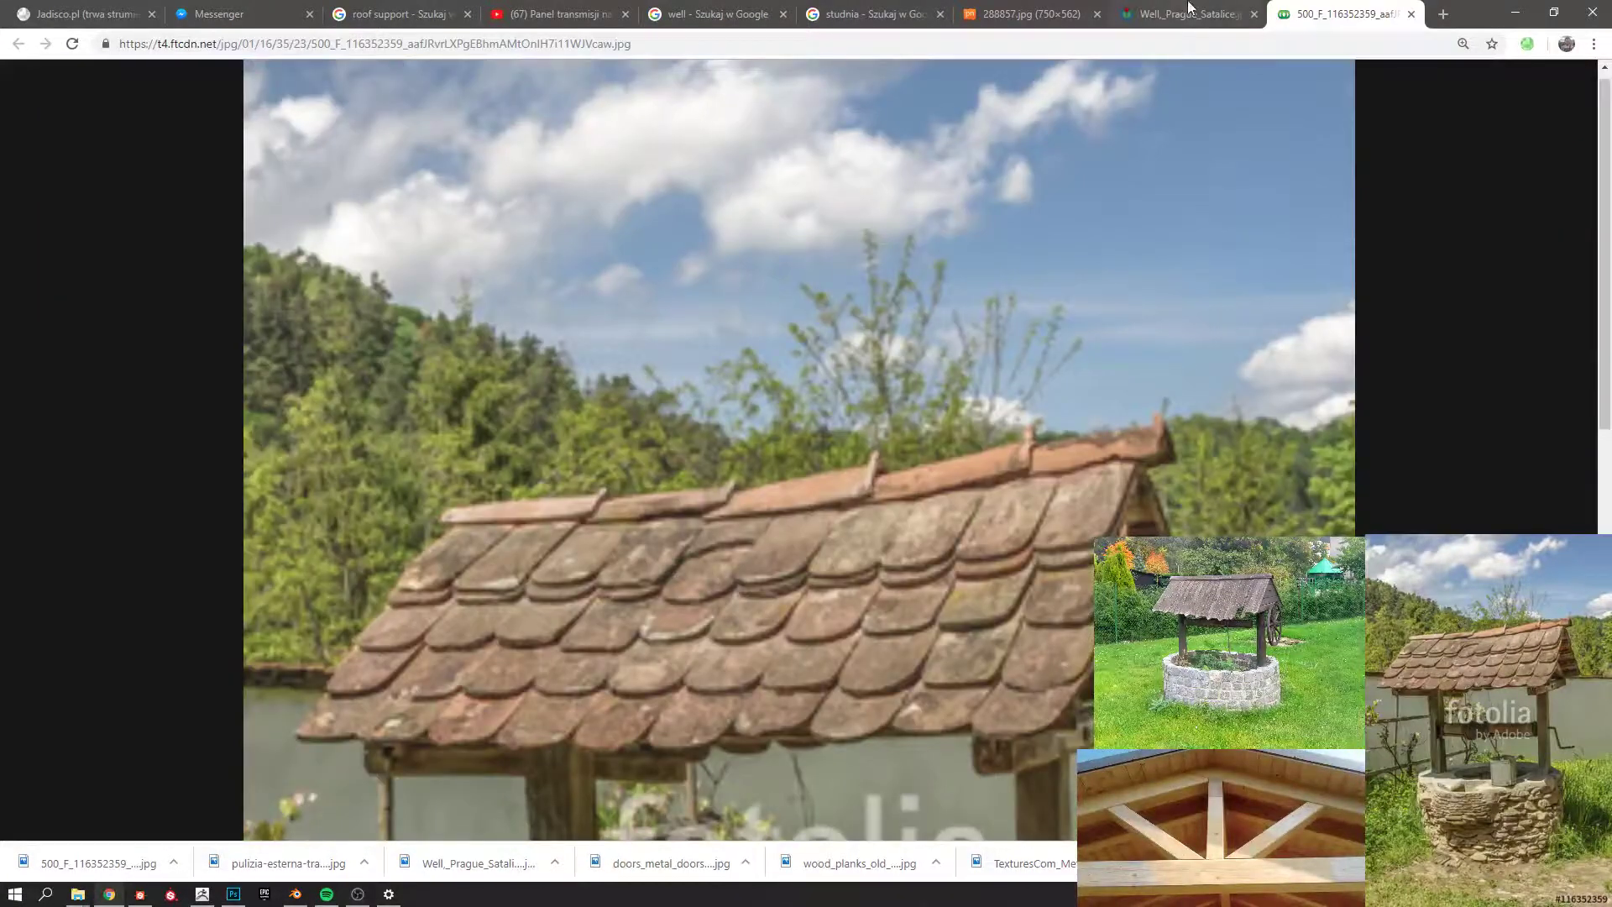
pyautogui.scroll(-2, 1101, 420)
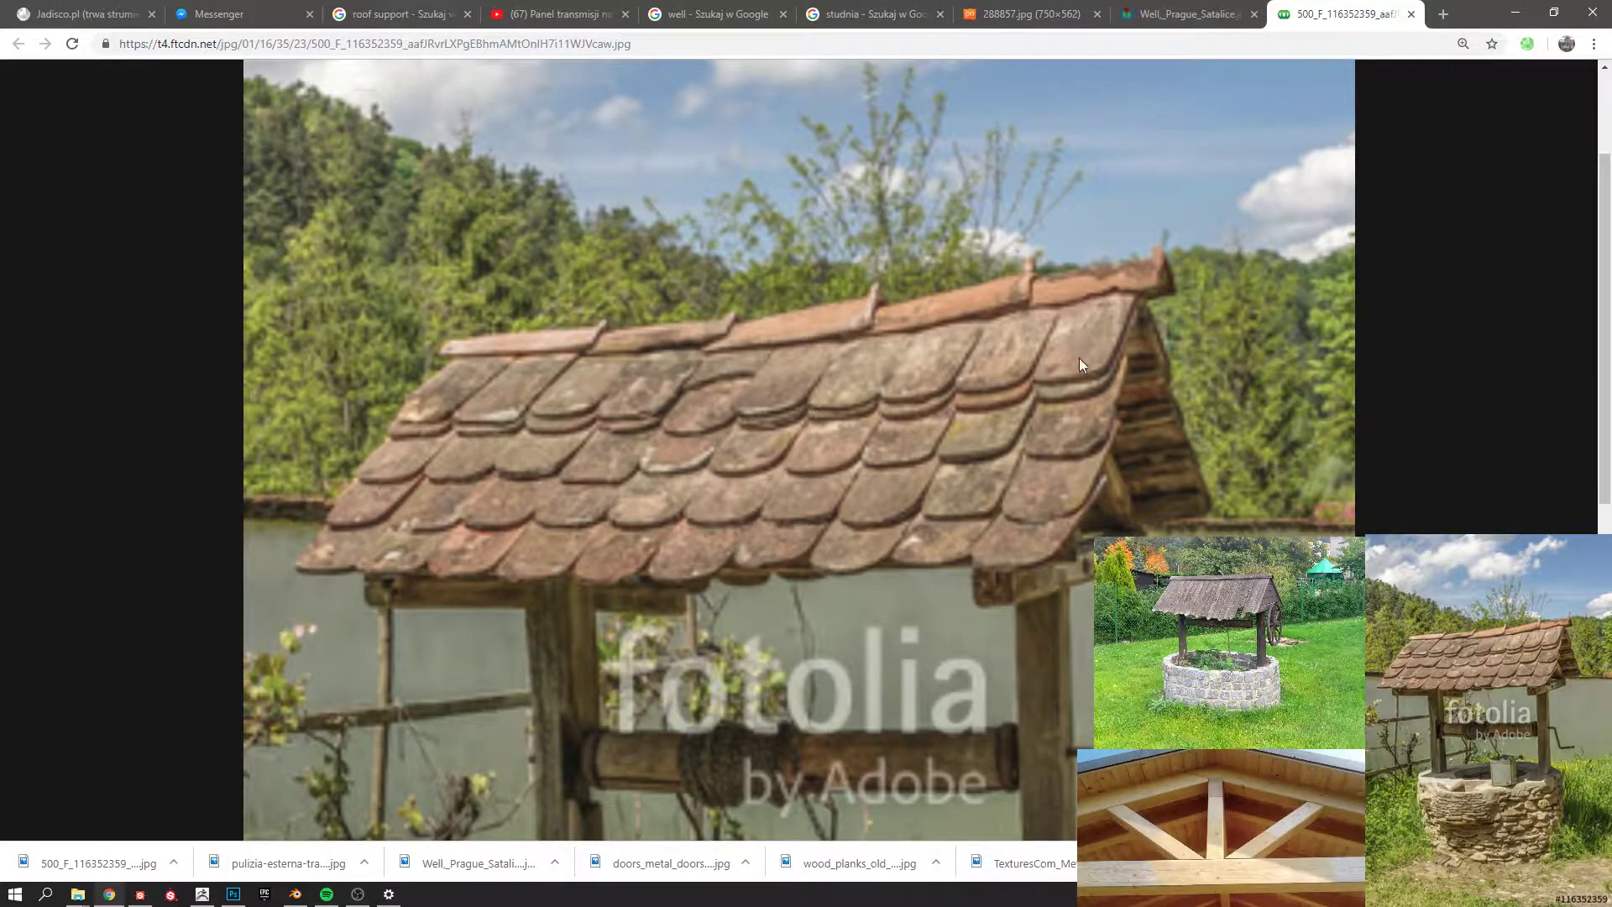
pyautogui.scroll(-1, 1077, 470)
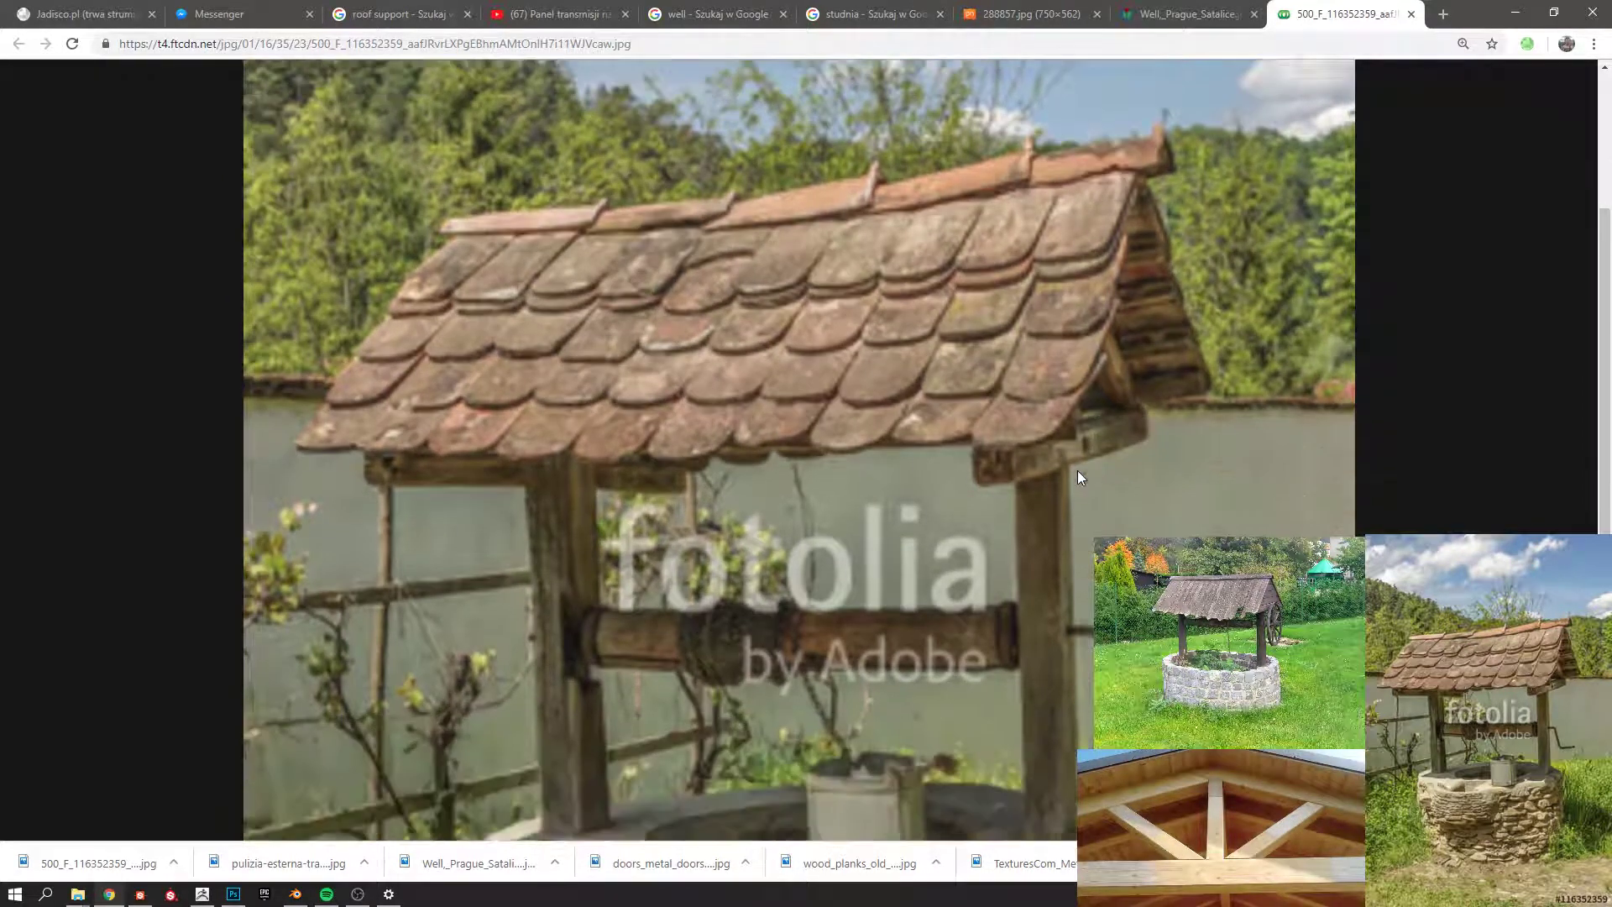
pyautogui.scroll(1, 1076, 470)
# Show the image results for "well", browse them for tiled-roof references and return to Blender.
pyautogui.click(714, 12)
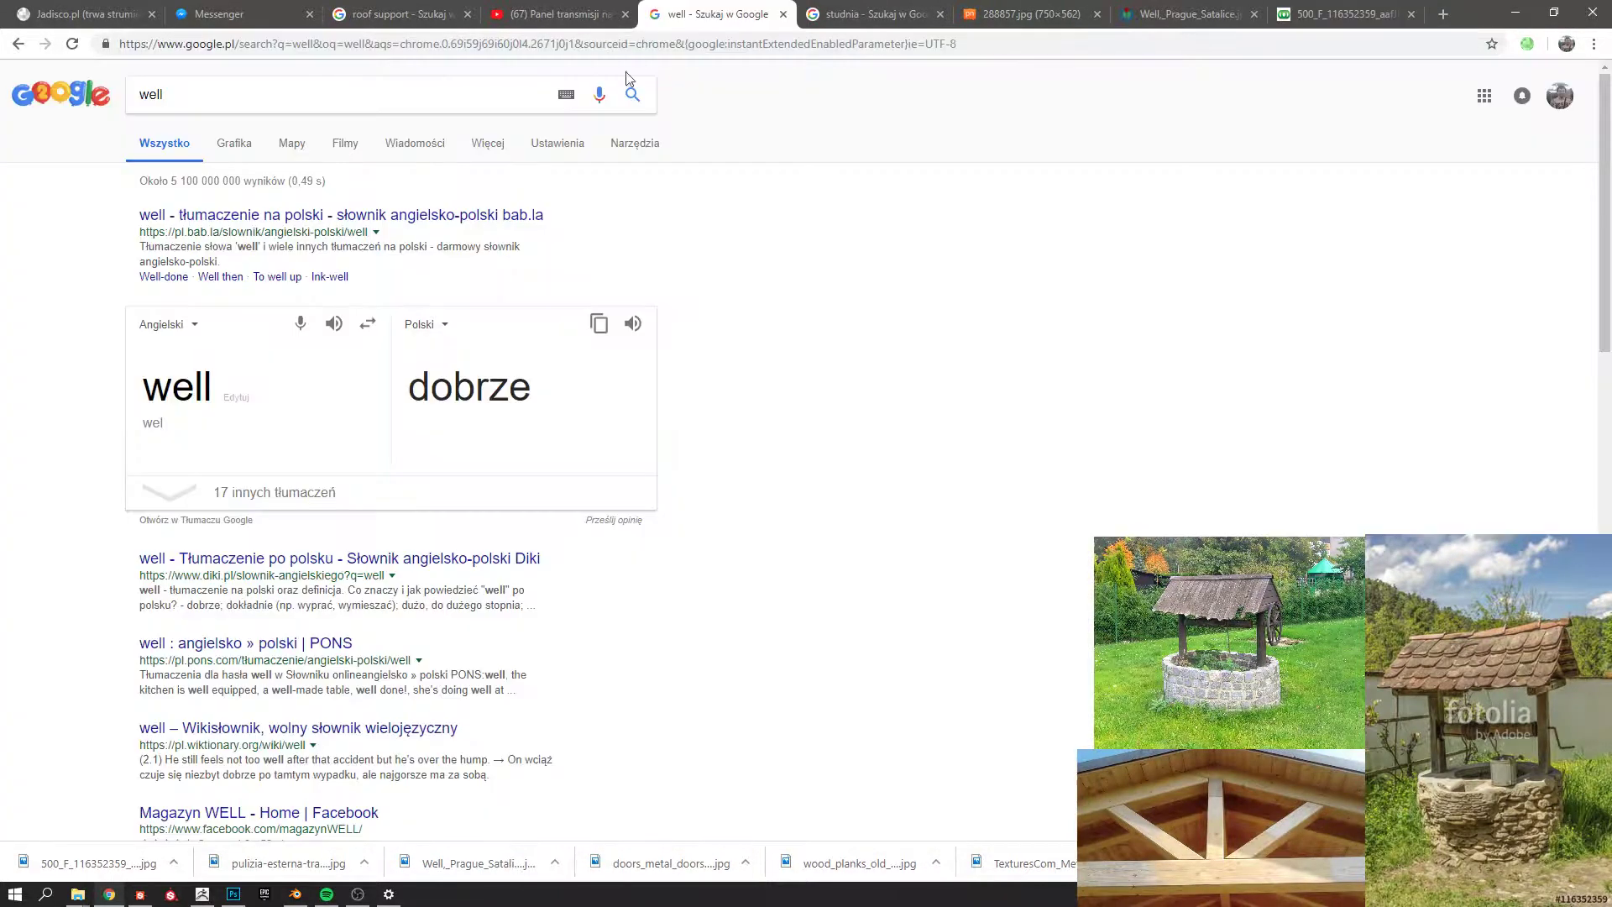
pyautogui.click(235, 144)
pyautogui.scroll(-15, 560, 573)
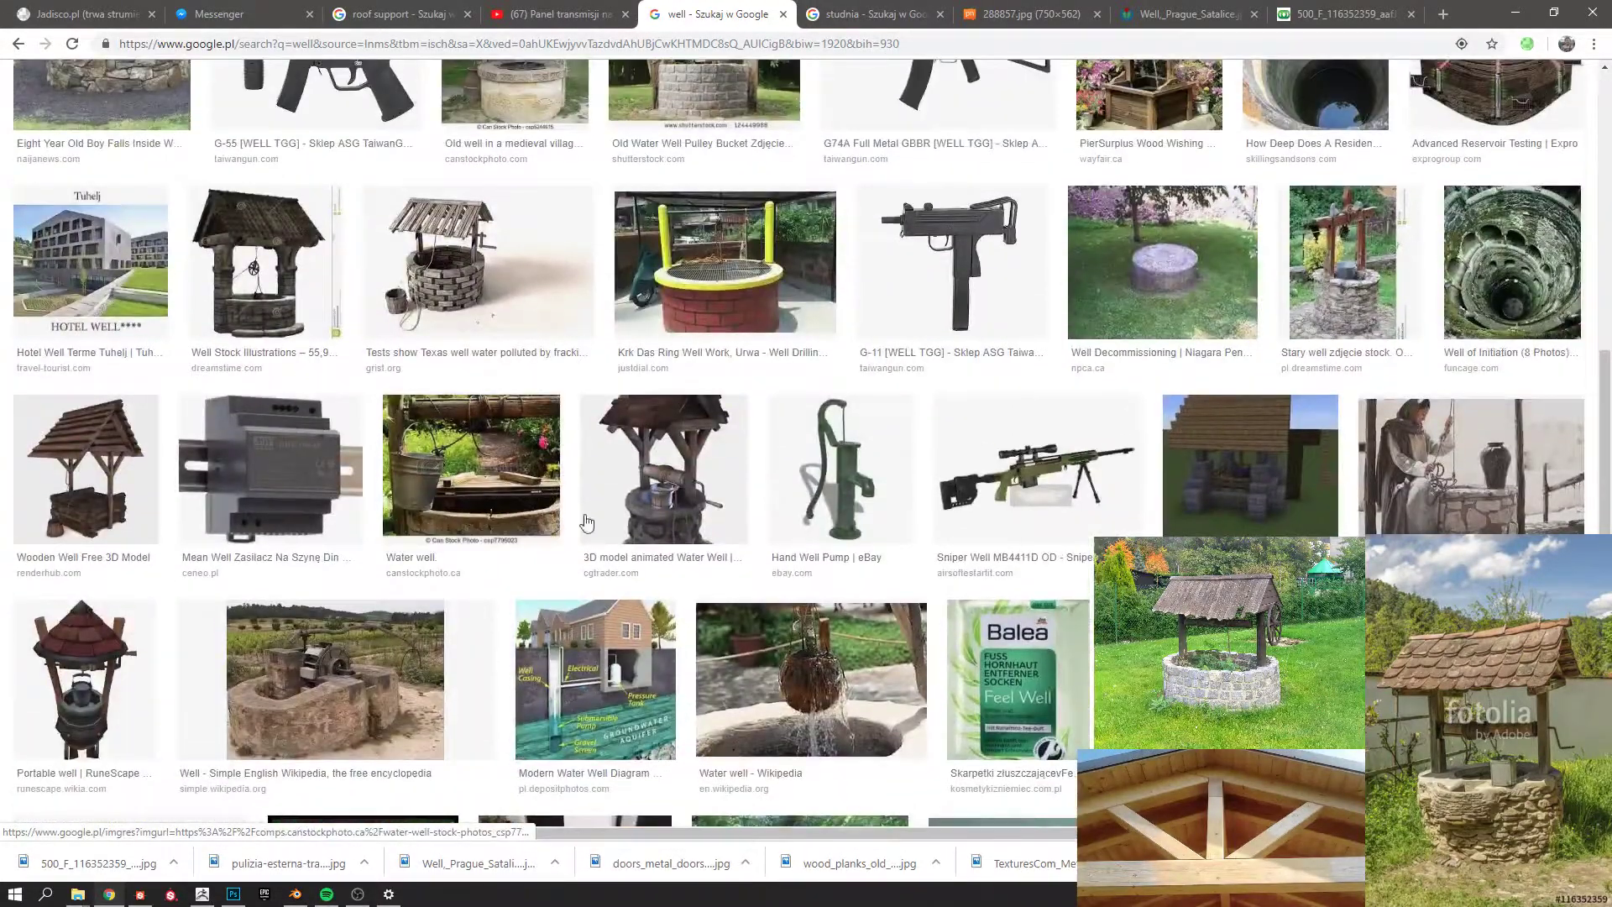
pyautogui.scroll(-12, 557, 413)
pyautogui.hotkey('alt', 'Tab')
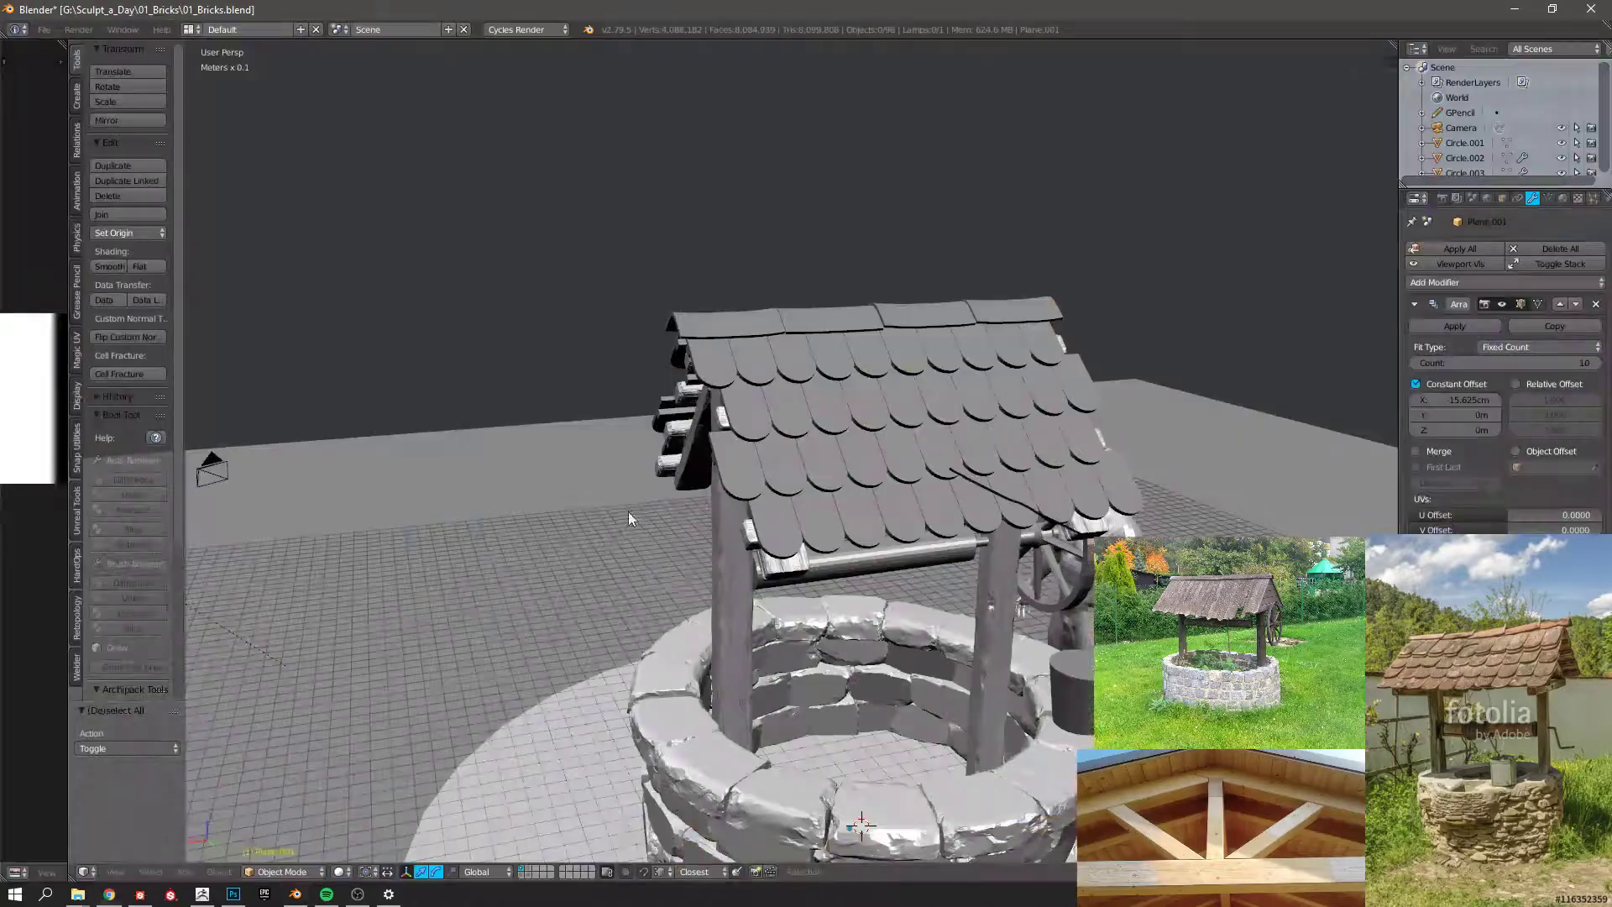
# Adjust the second and fourth roof tiles' shift along X and check the staggered rows from several angles.
pyautogui.scroll(4, 794, 414)
pyautogui.moveTo(690, 455); pyautogui.dragTo(784, 445, button='middle')
pyautogui.press('Tab')
pyautogui.press('a')
pyautogui.press('l')
pyautogui.press('g')
pyautogui.press('x')
pyautogui.click(678, 572)
pyautogui.press('Tab')
pyautogui.press('Tab')
pyautogui.scroll(3, 557, 466)
pyautogui.moveTo(557, 466); pyautogui.dragTo(630, 482, button='middle')
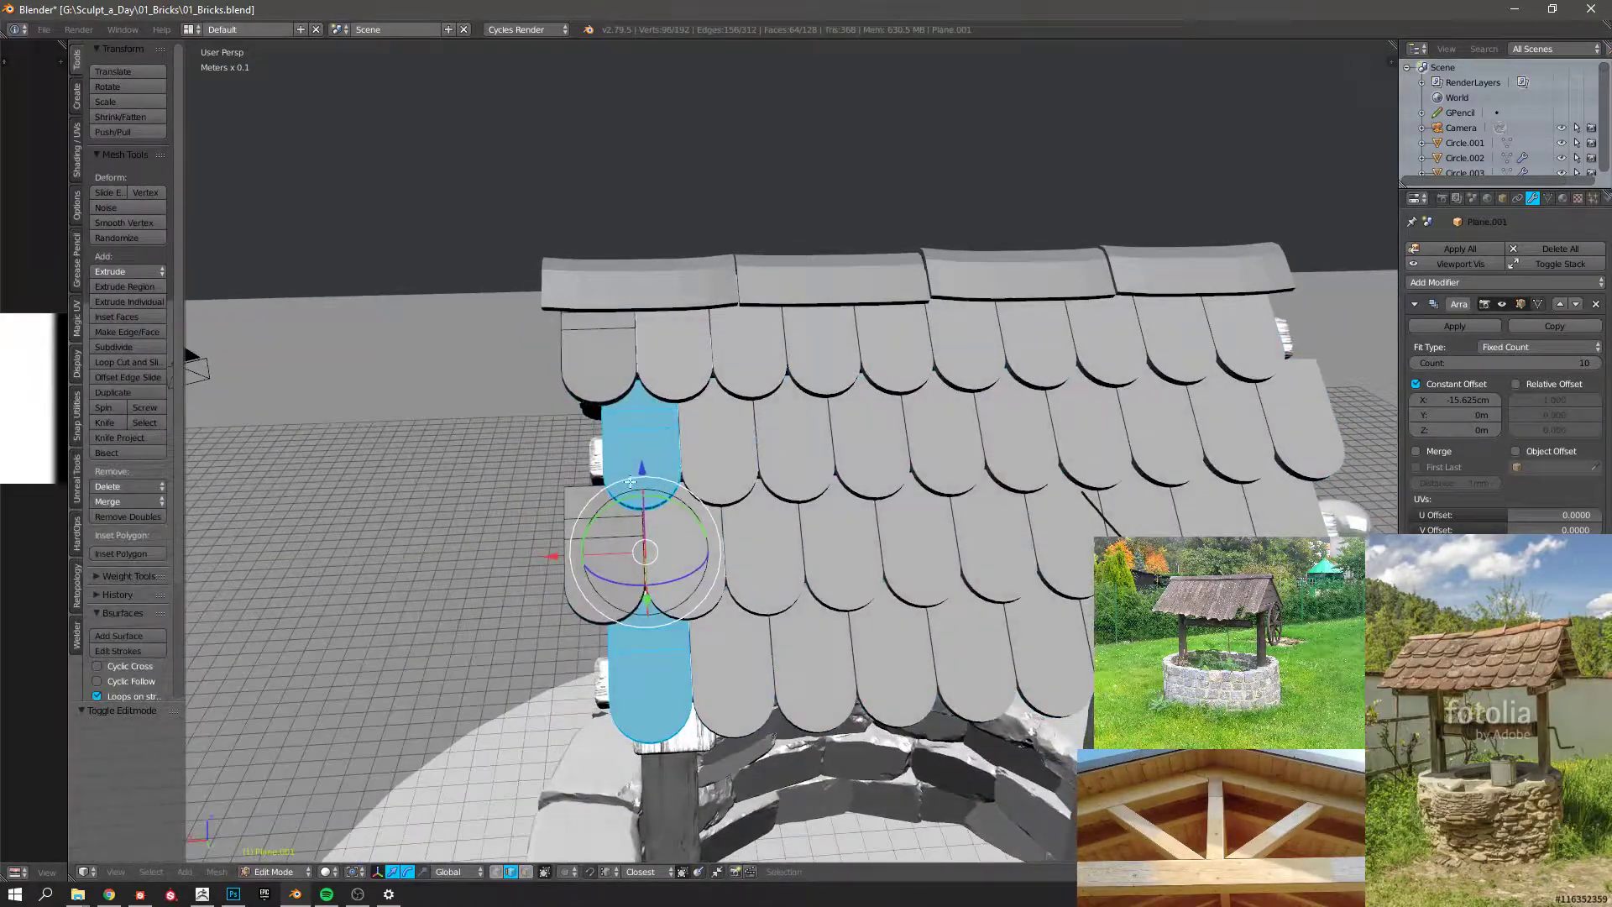
pyautogui.moveTo(784, 429); pyautogui.dragTo(845, 439, button='middle')
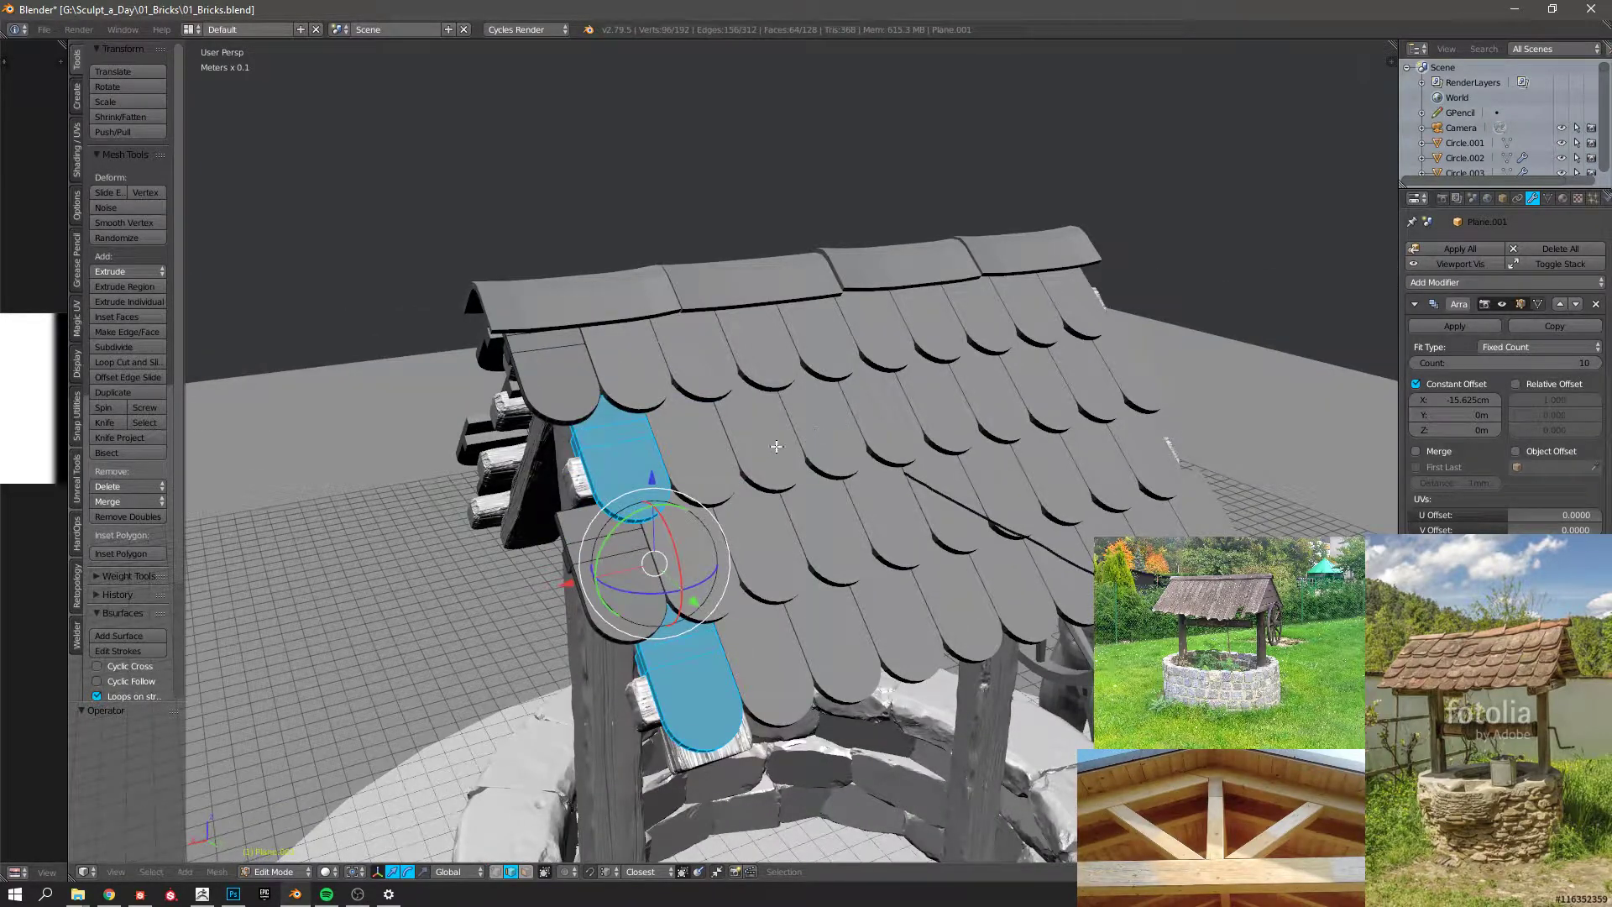
pyautogui.press('Tab')
pyautogui.press('a')
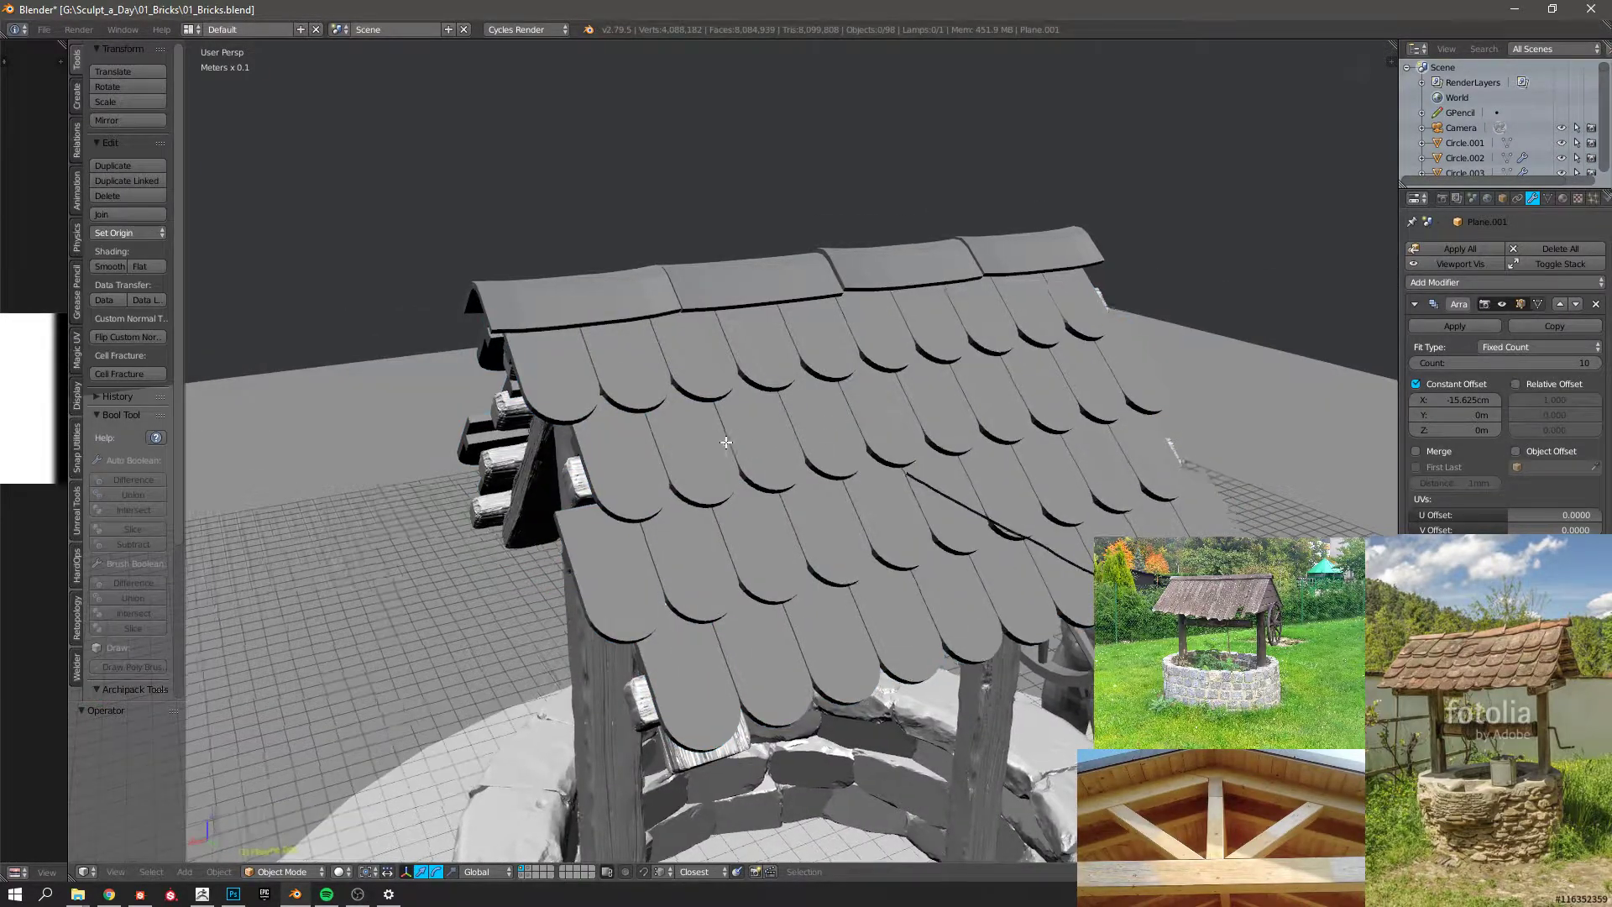
# Move the second and fourth roof tiles 6.34 cm along X back into line with the other tiles in the column.
pyautogui.moveTo(754, 444); pyautogui.dragTo(835, 422, button='middle')
pyautogui.press('Tab')
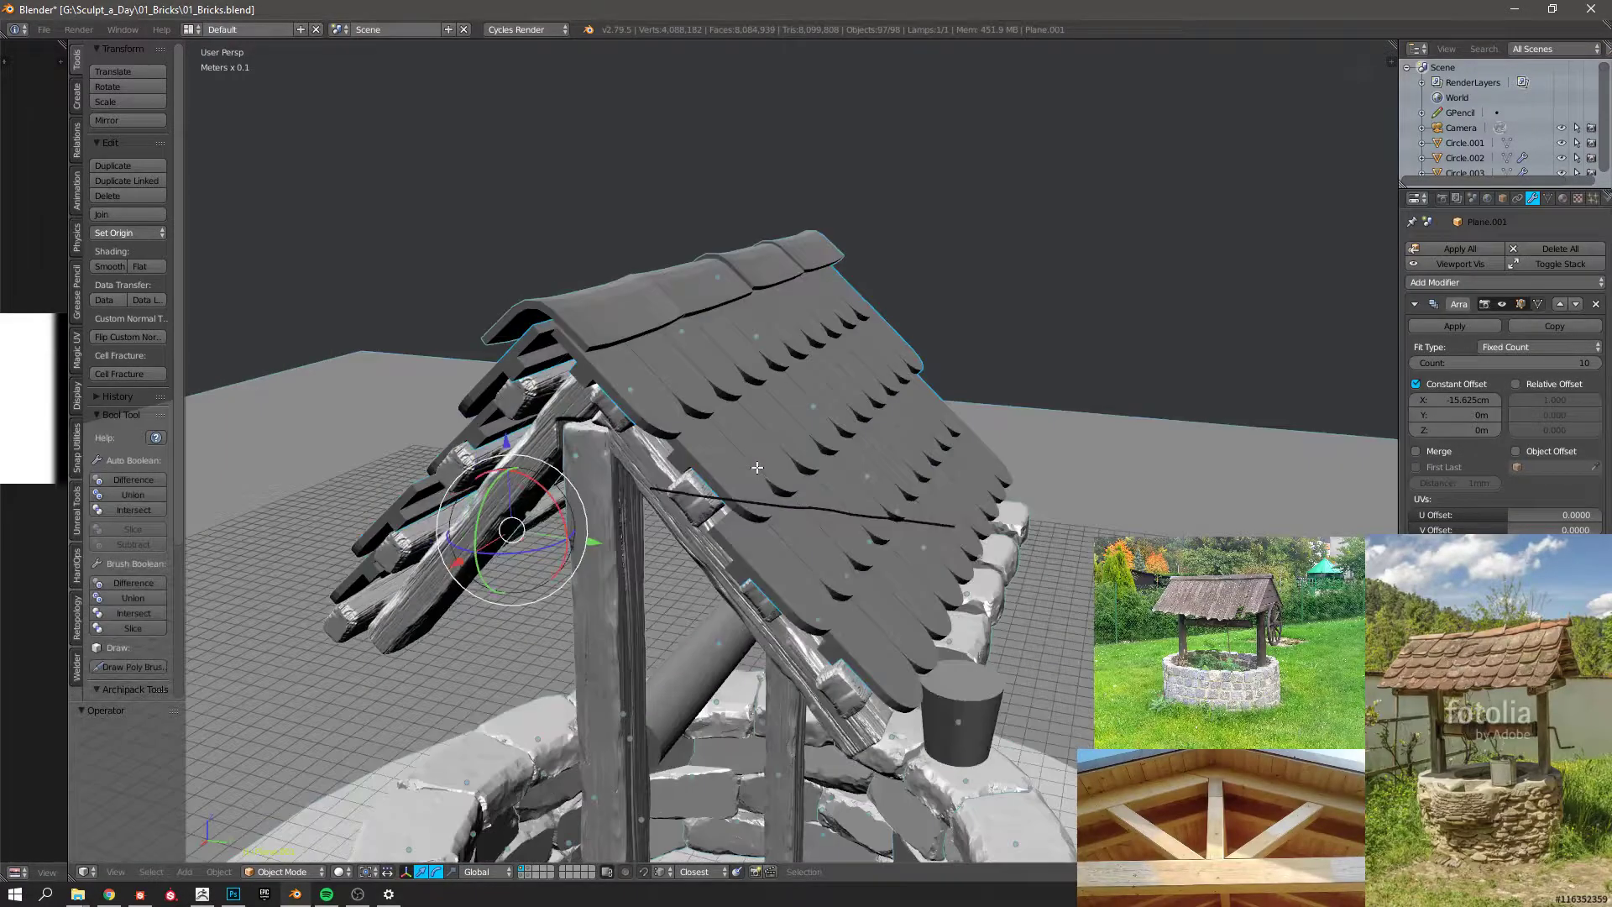
pyautogui.press('KP_Decimal')
pyautogui.press('g')
pyautogui.press('x')
pyautogui.click(576, 612)
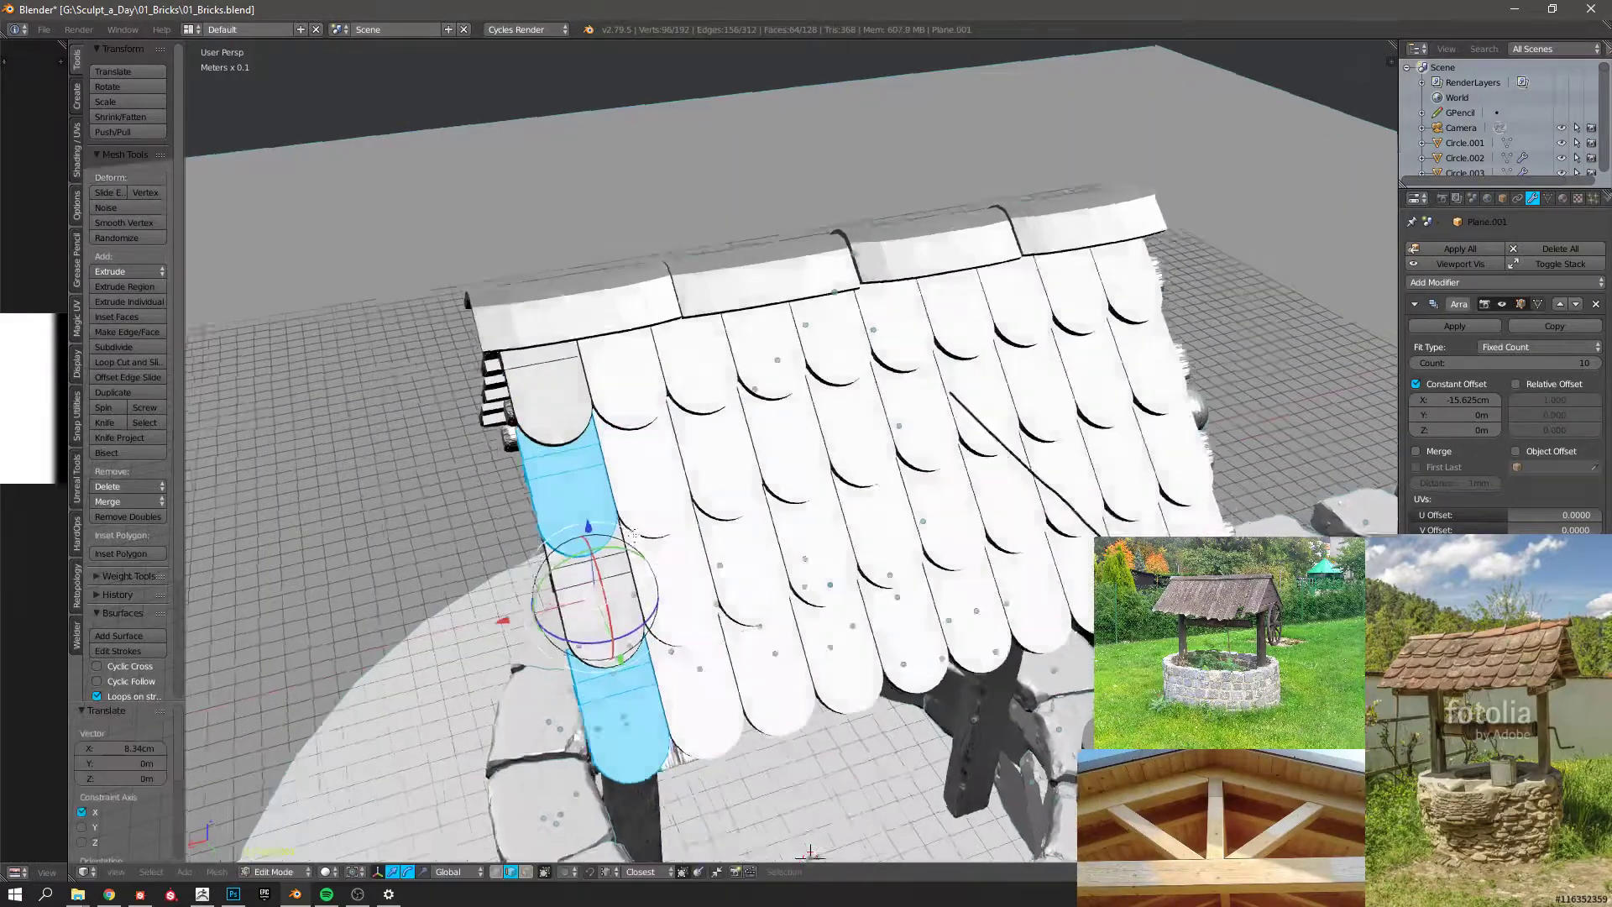
# Adjust the position of the uppermost roof tile's end face beneath the ridge cap in face selection mode.
pyautogui.moveTo(576, 612); pyautogui.dragTo(831, 431, button='middle')
pyautogui.press('a')
pyautogui.scroll(-5, 598, 558)
pyautogui.scroll(3, 801, 433)
pyautogui.scroll(-2, 849, 437)
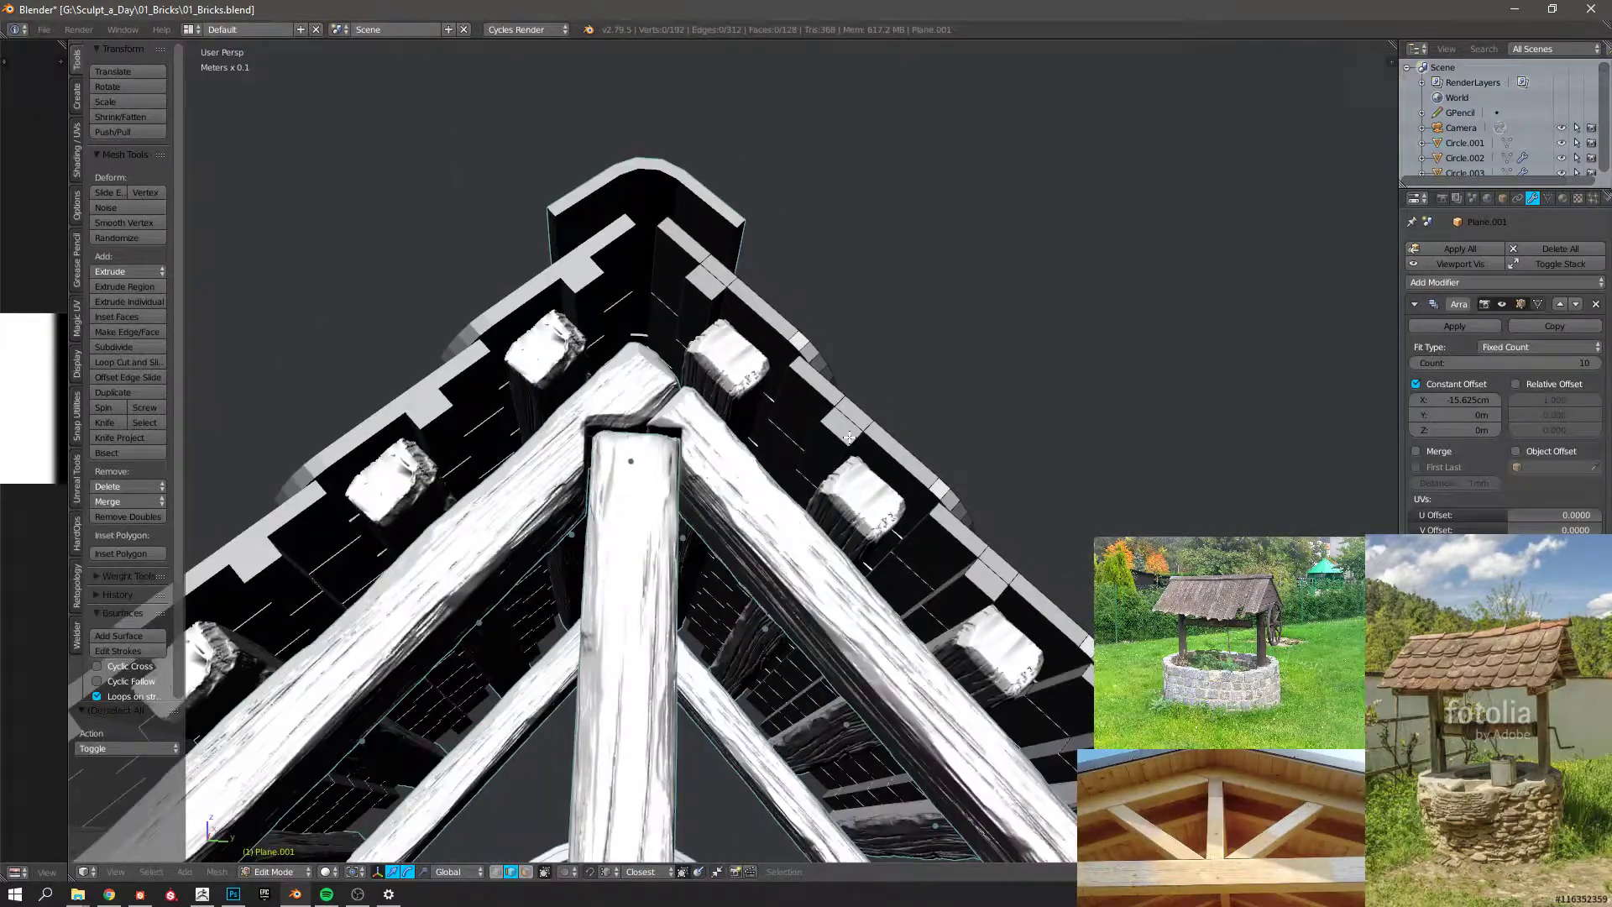
pyautogui.moveTo(839, 425); pyautogui.dragTo(674, 354, button='middle')
pyautogui.hotkey('ctrl', 'Tab')
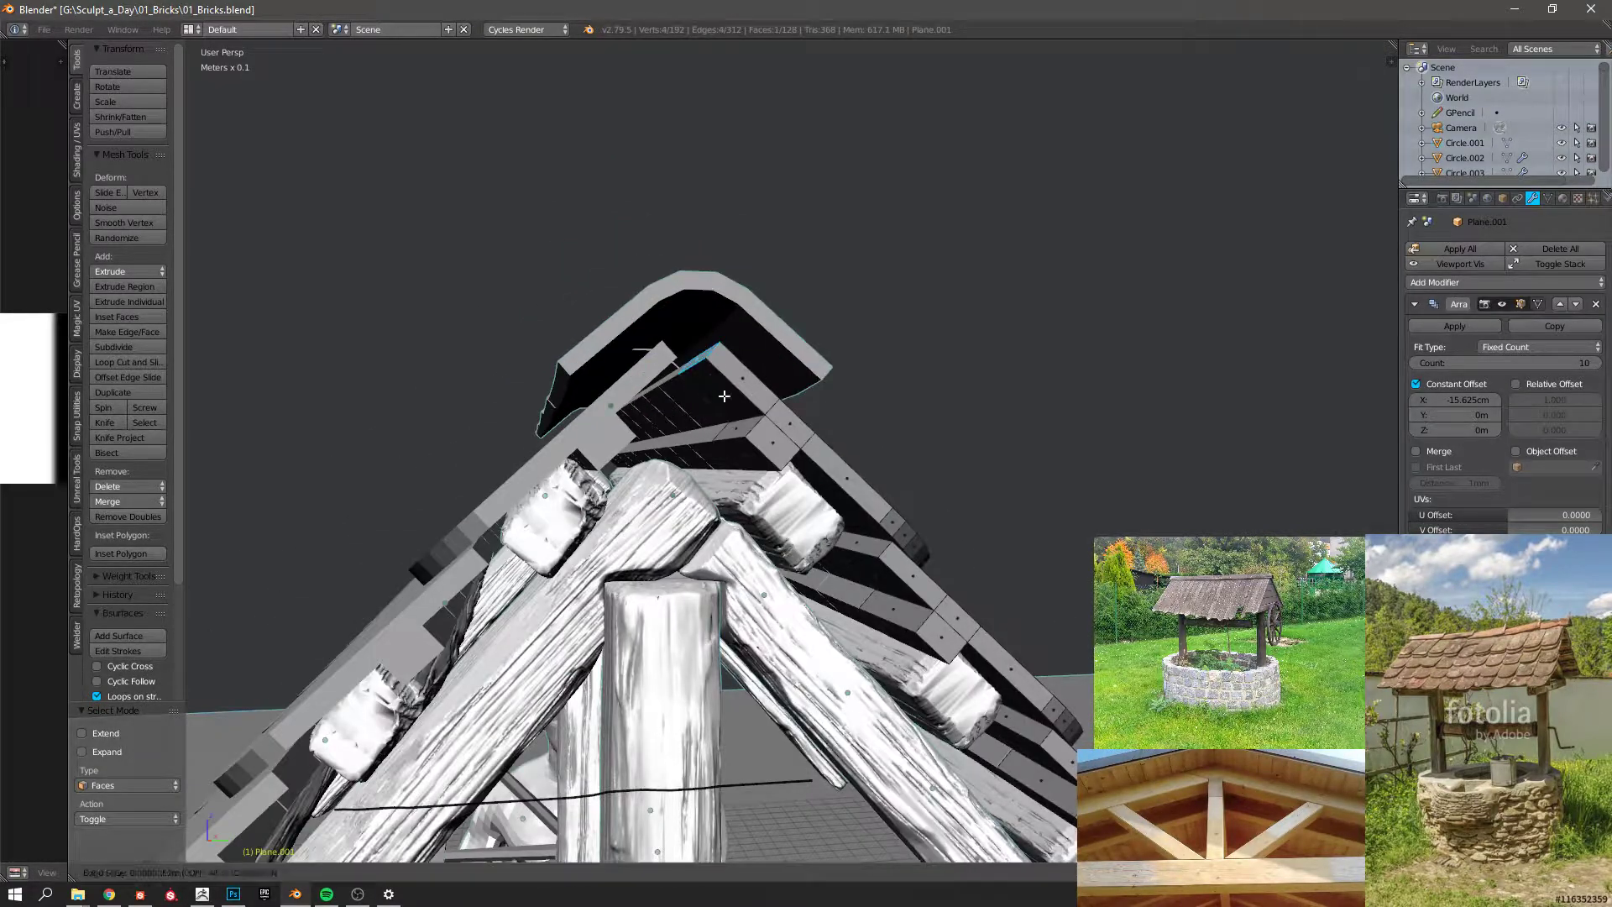
pyautogui.moveTo(871, 556); pyautogui.dragTo(799, 572, button='middle')
pyautogui.press('g')
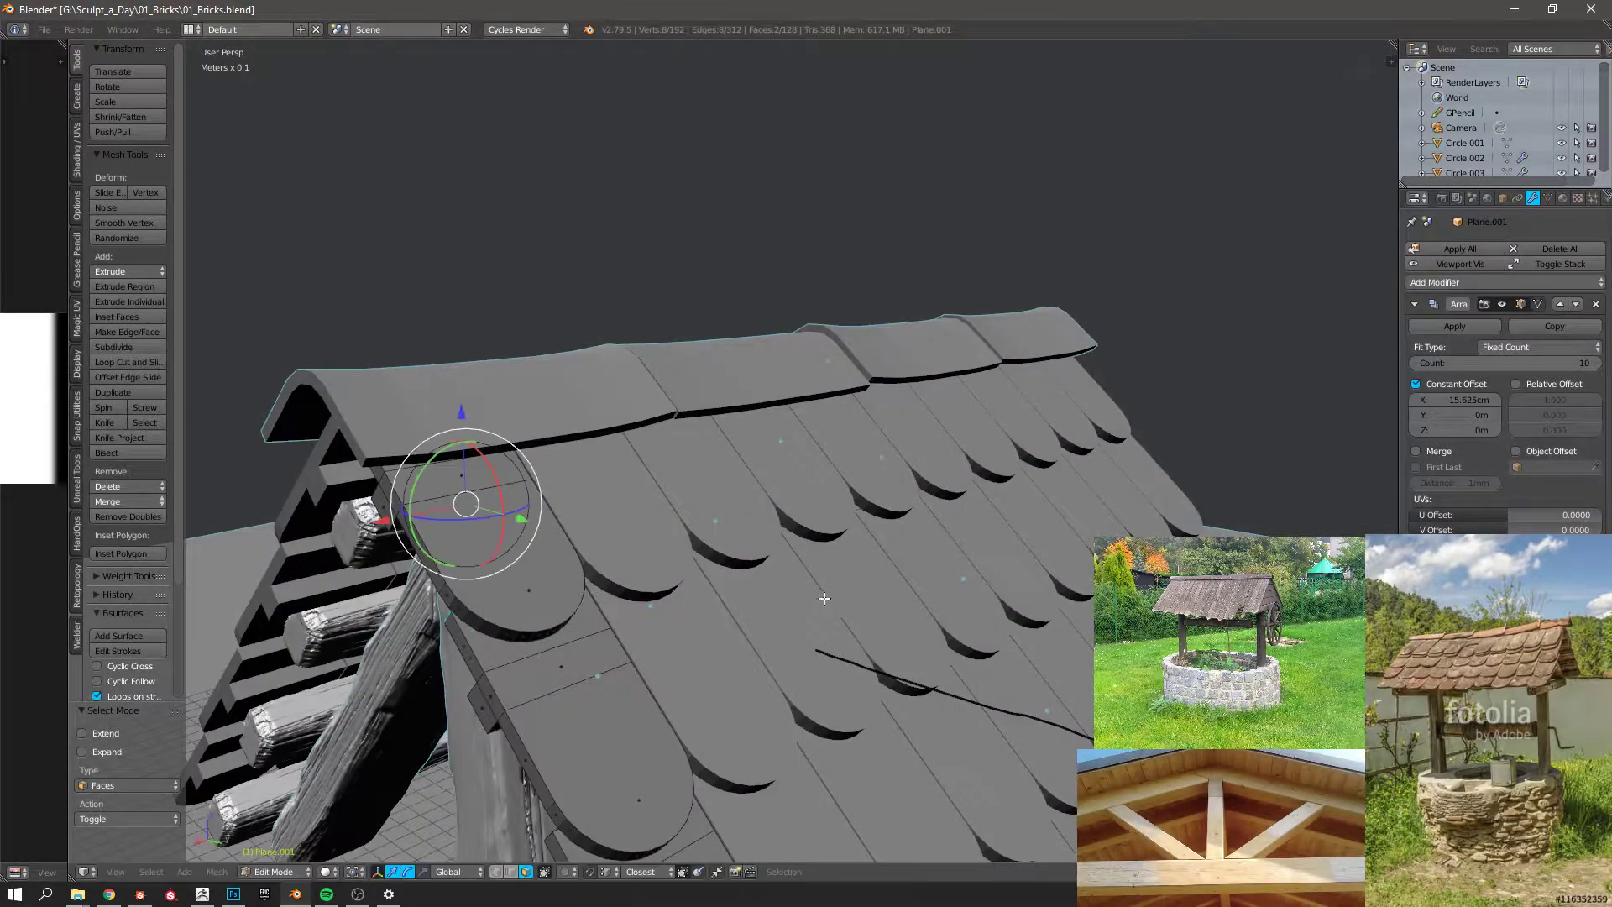
pyautogui.moveTo(823, 598); pyautogui.dragTo(646, 648, button='middle')
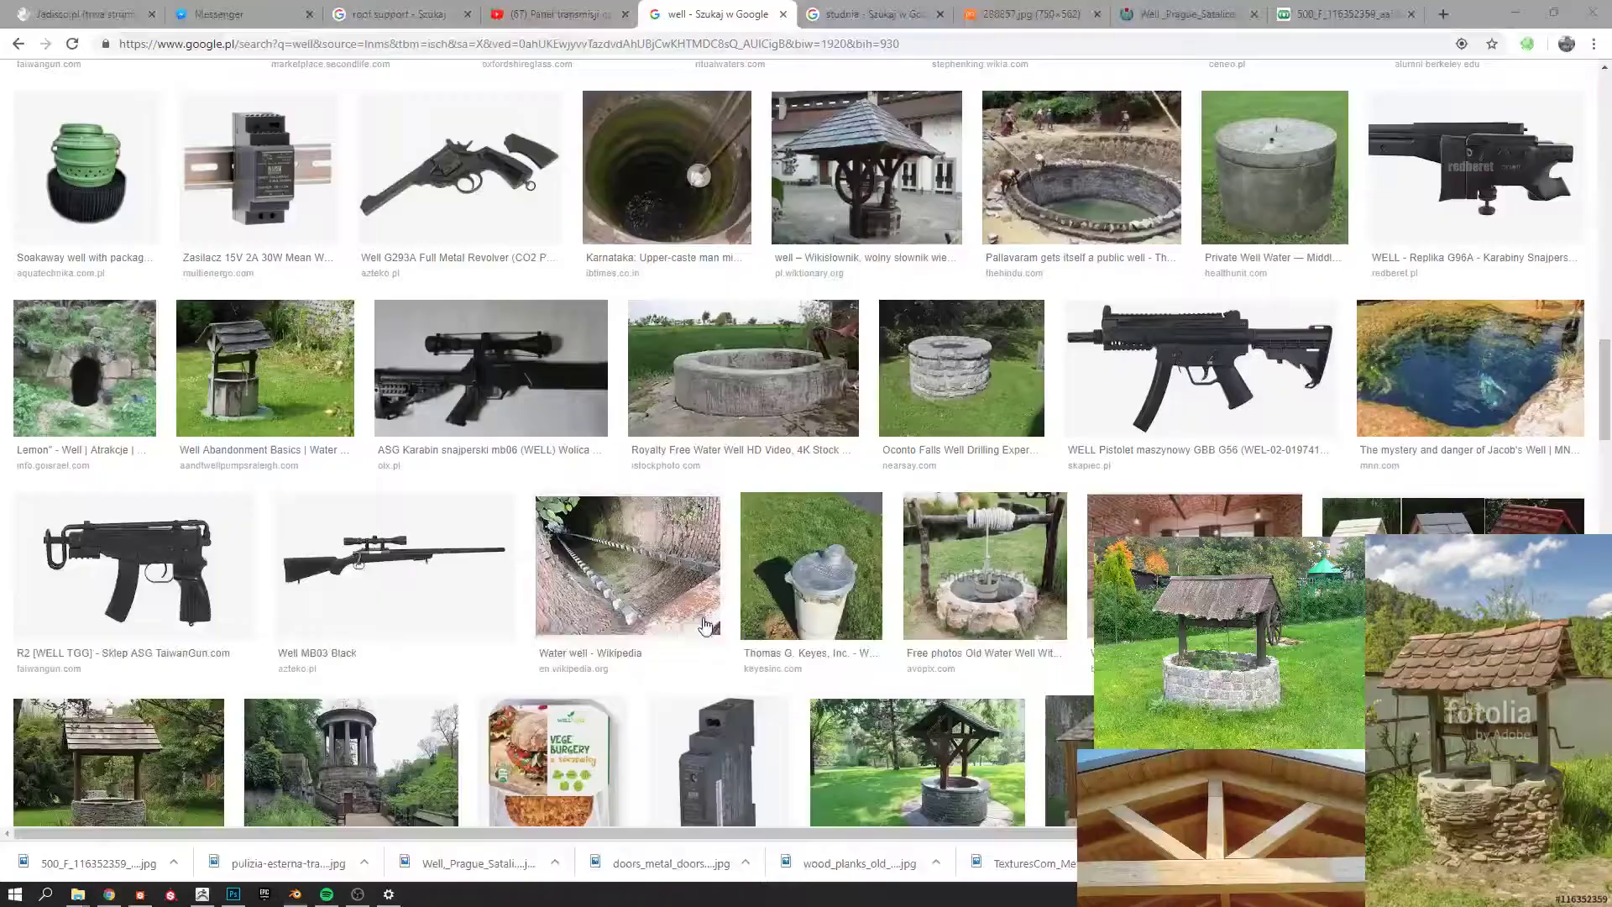
# Compare the well reference photos in the browser with the modelled tile rows in Blender.
pyautogui.click(873, 13)
pyautogui.click(1031, 13)
pyautogui.click(1188, 13)
pyautogui.click(1304, 9)
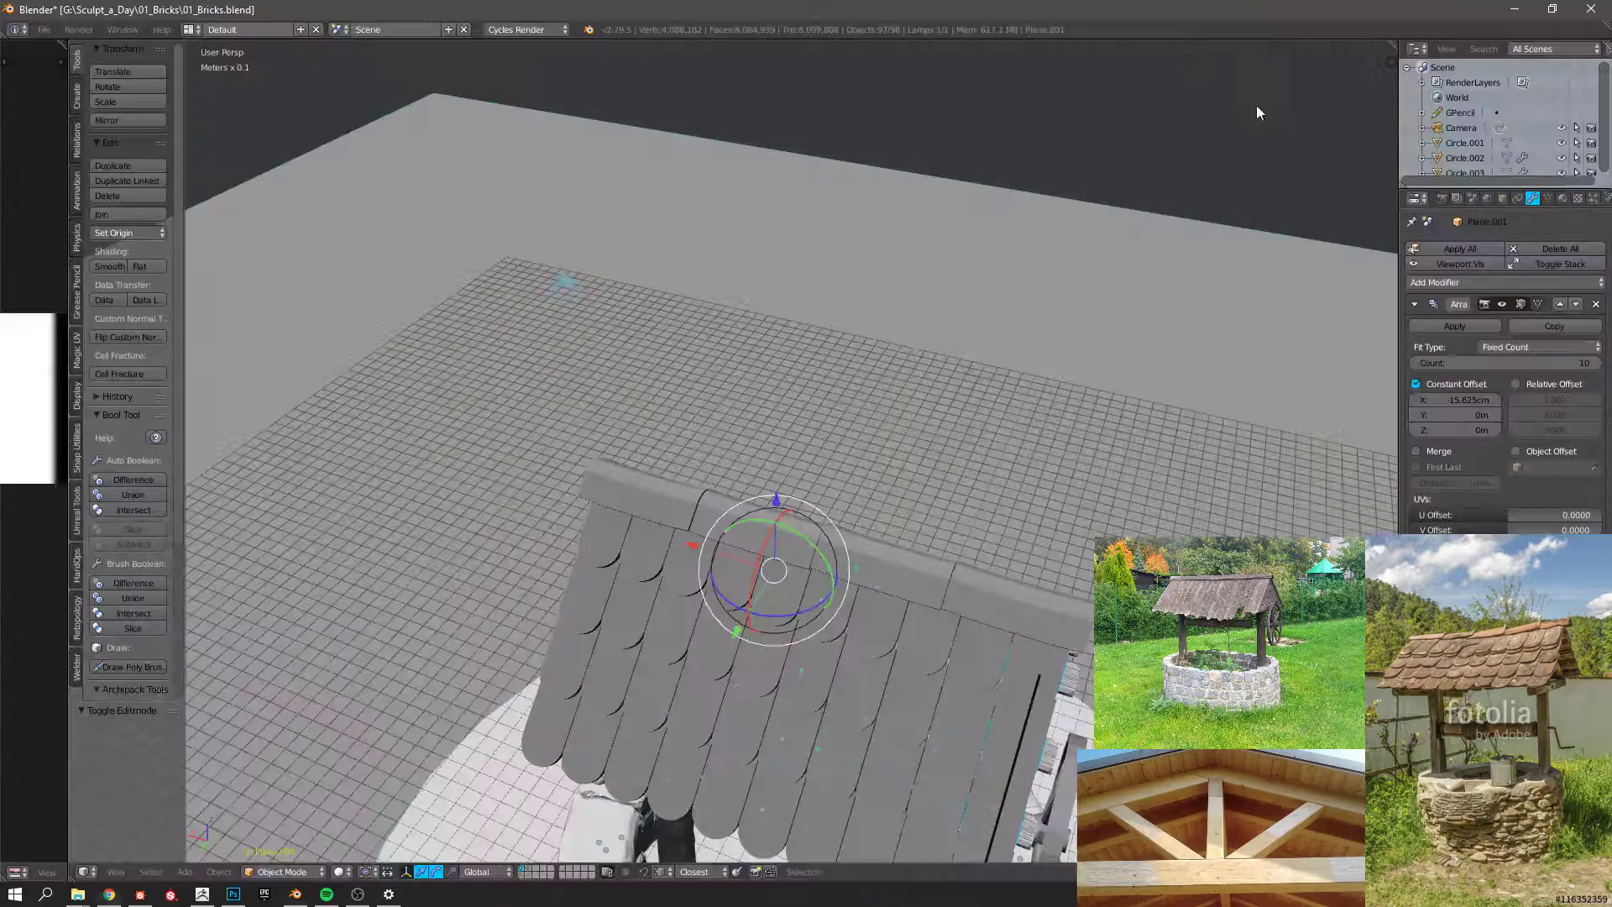
pyautogui.moveTo(1256, 108); pyautogui.dragTo(816, 455, button='middle')
pyautogui.press('a')
pyautogui.scroll(6, 756, 478)
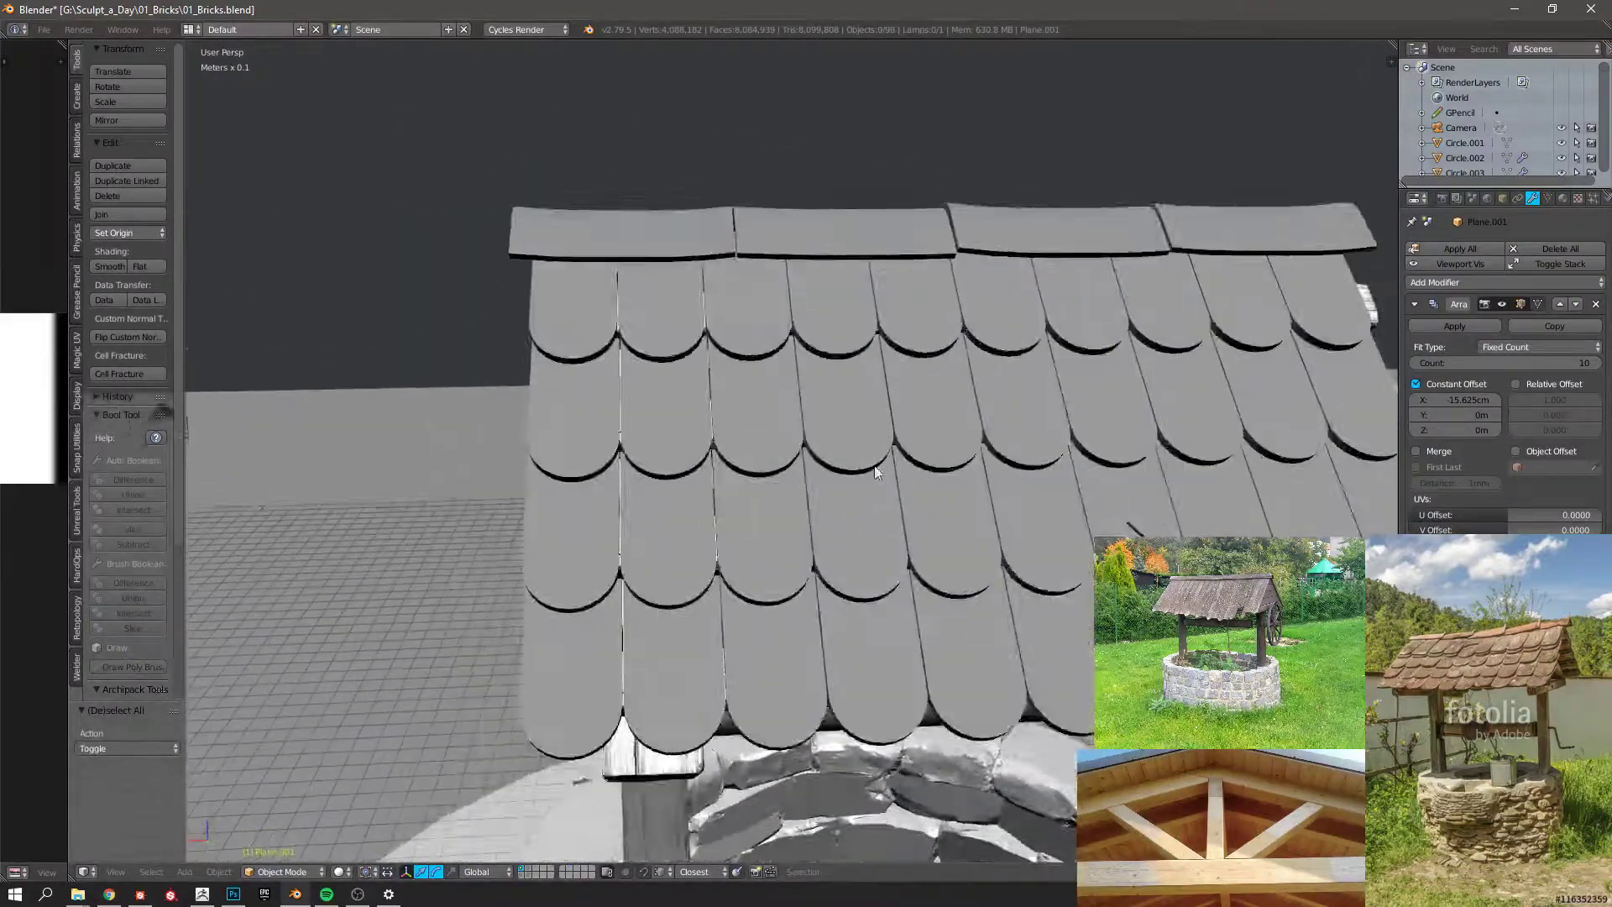
pyautogui.scroll(-6, 652, 487)
pyautogui.moveTo(647, 486); pyautogui.dragTo(800, 423, button='middle')
# In camera view, rotate the camera to about 79° X and 42.2° Z and move it back to fit the whole well in frame.
pyautogui.press('KP_5')
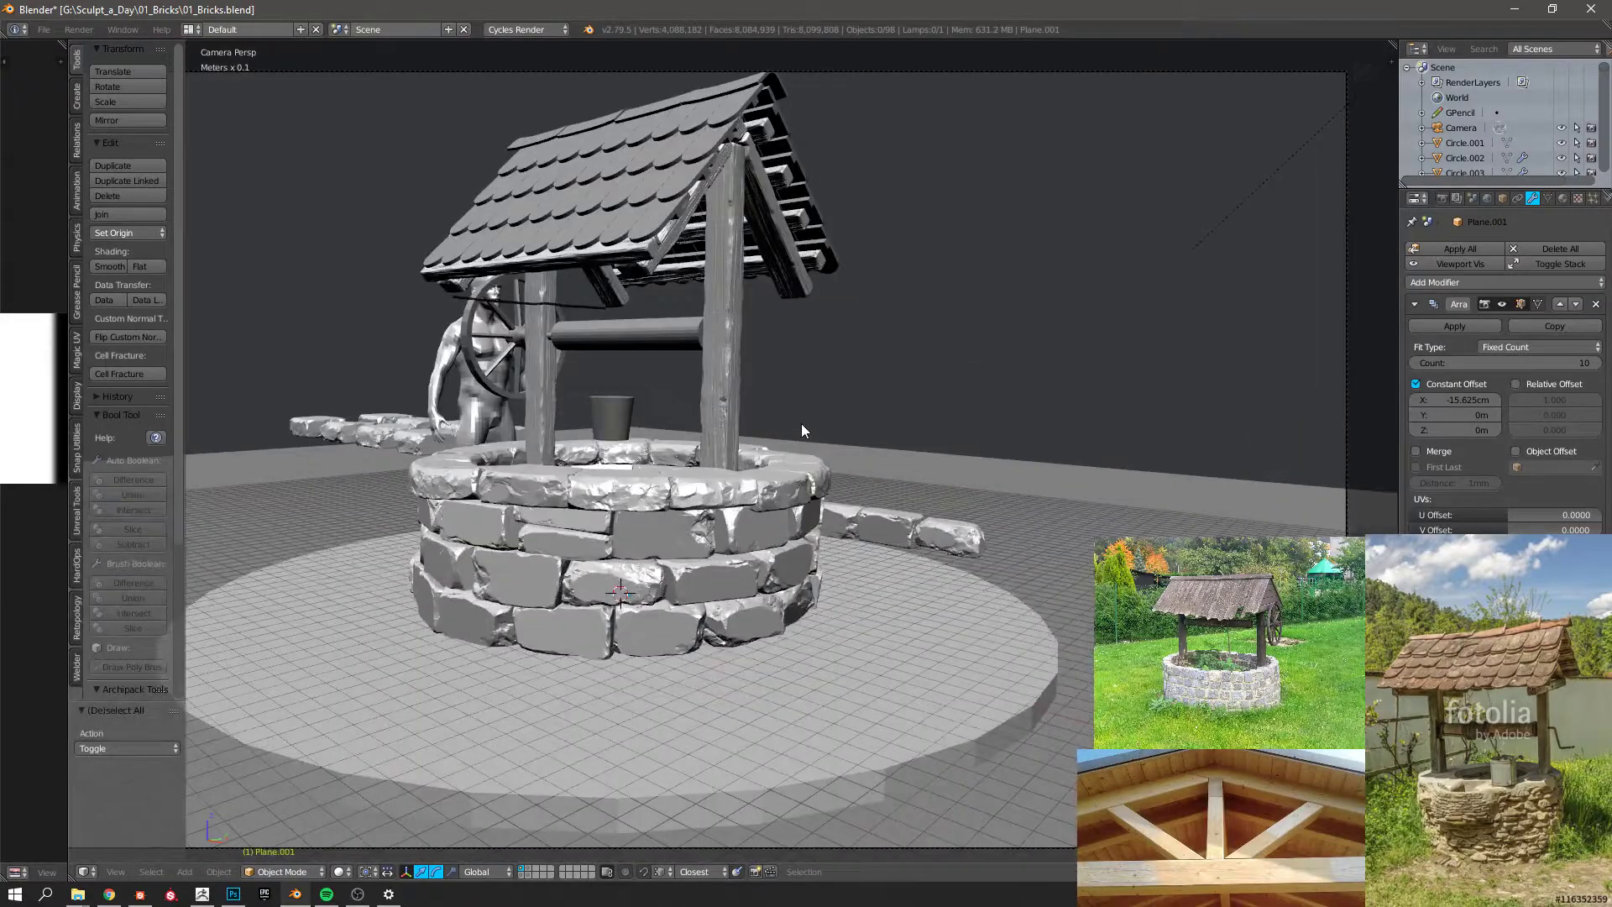
pyautogui.press('KP_0')
pyautogui.rightClick(1269, 360)
pyautogui.press('r')
pyautogui.press('r')
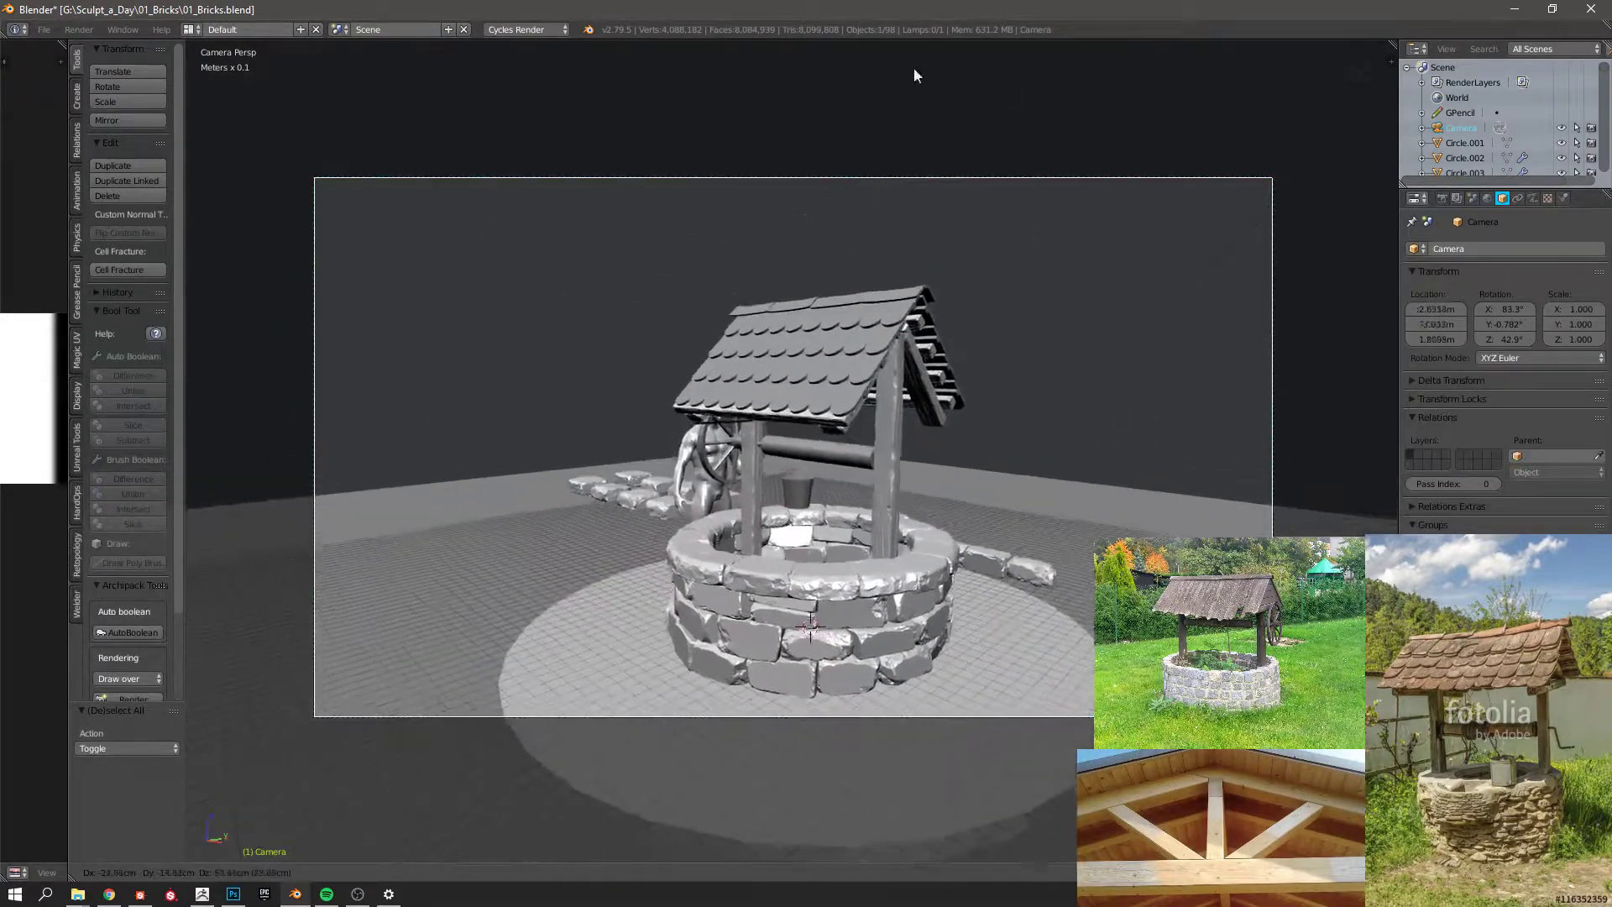
pyautogui.click(949, 310)
pyautogui.press('g')
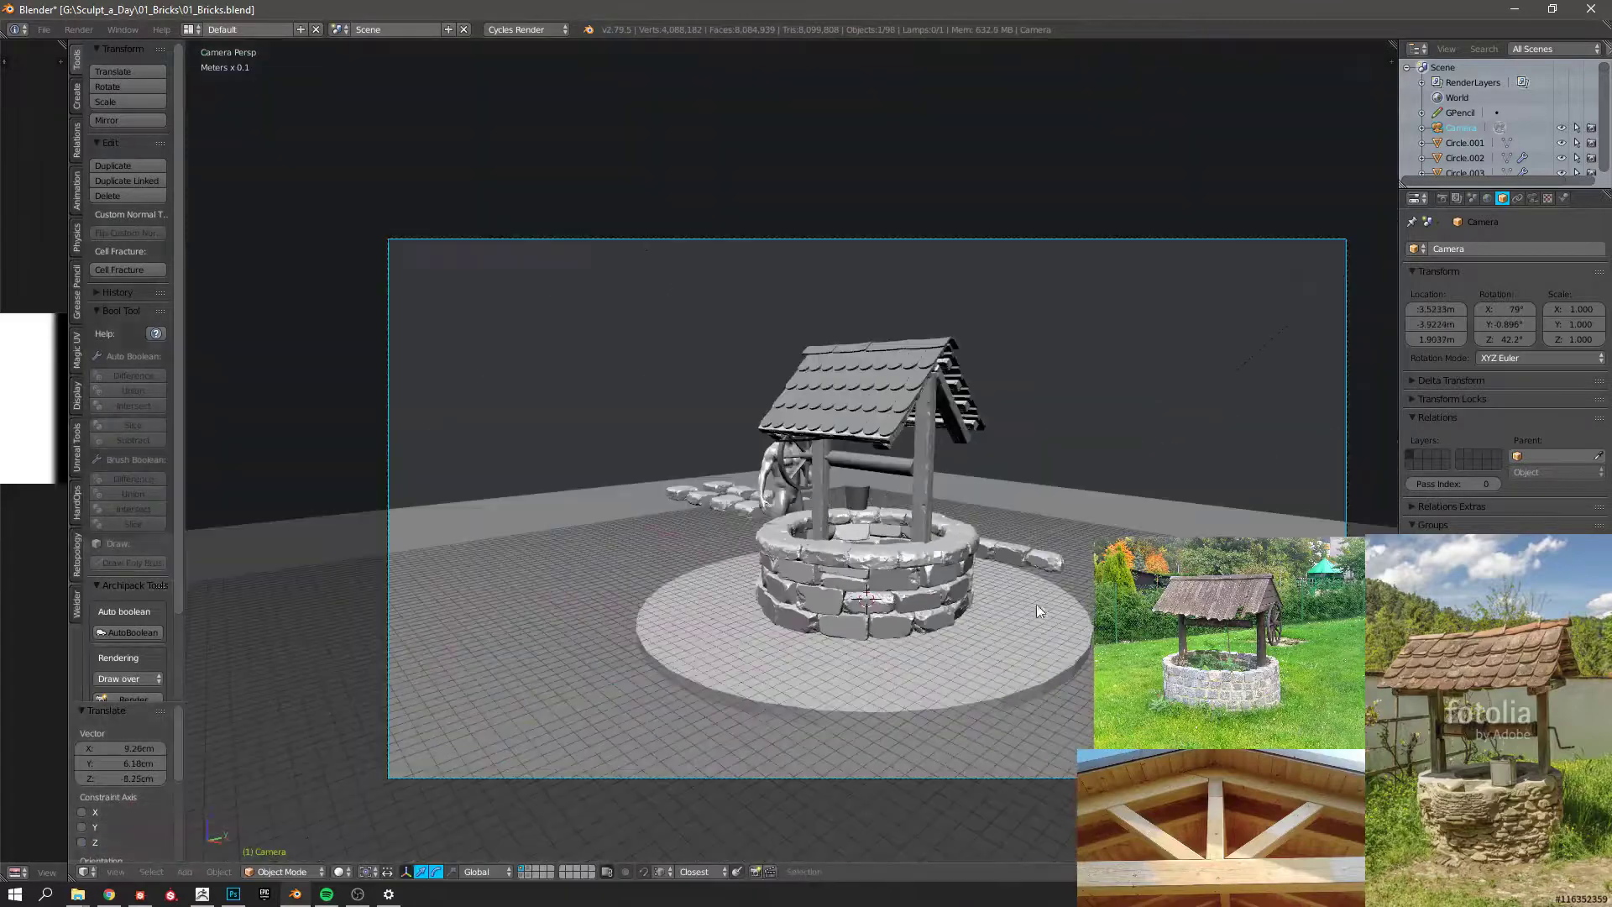
pyautogui.click(1036, 603)
pyautogui.click(79, 30)
pyautogui.click(126, 43)
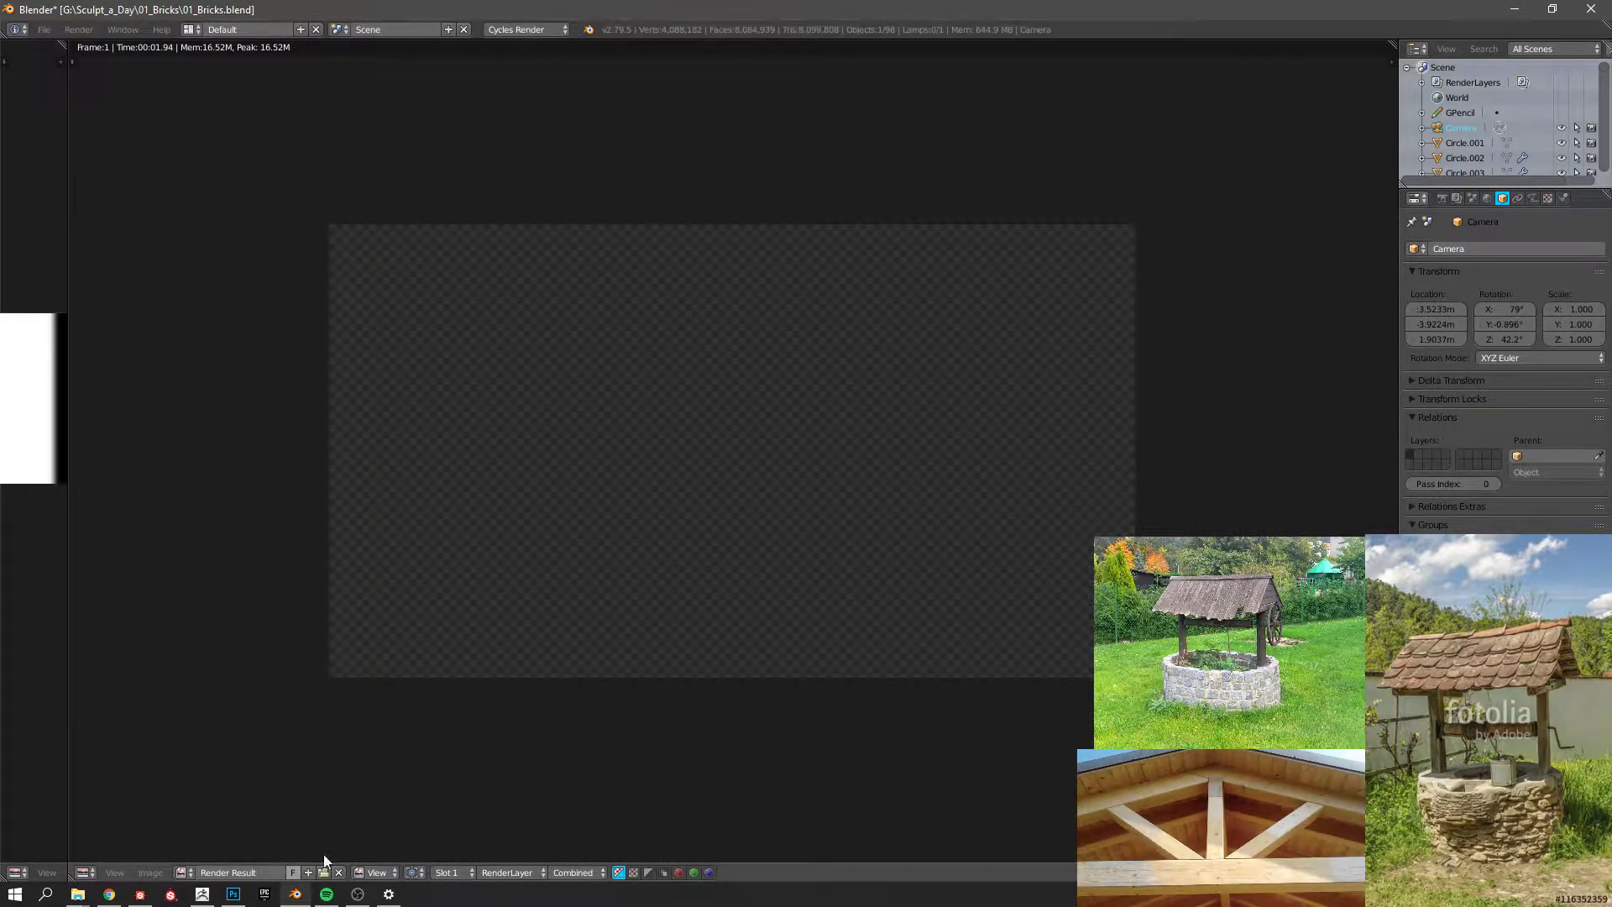
pyautogui.press('Escape')
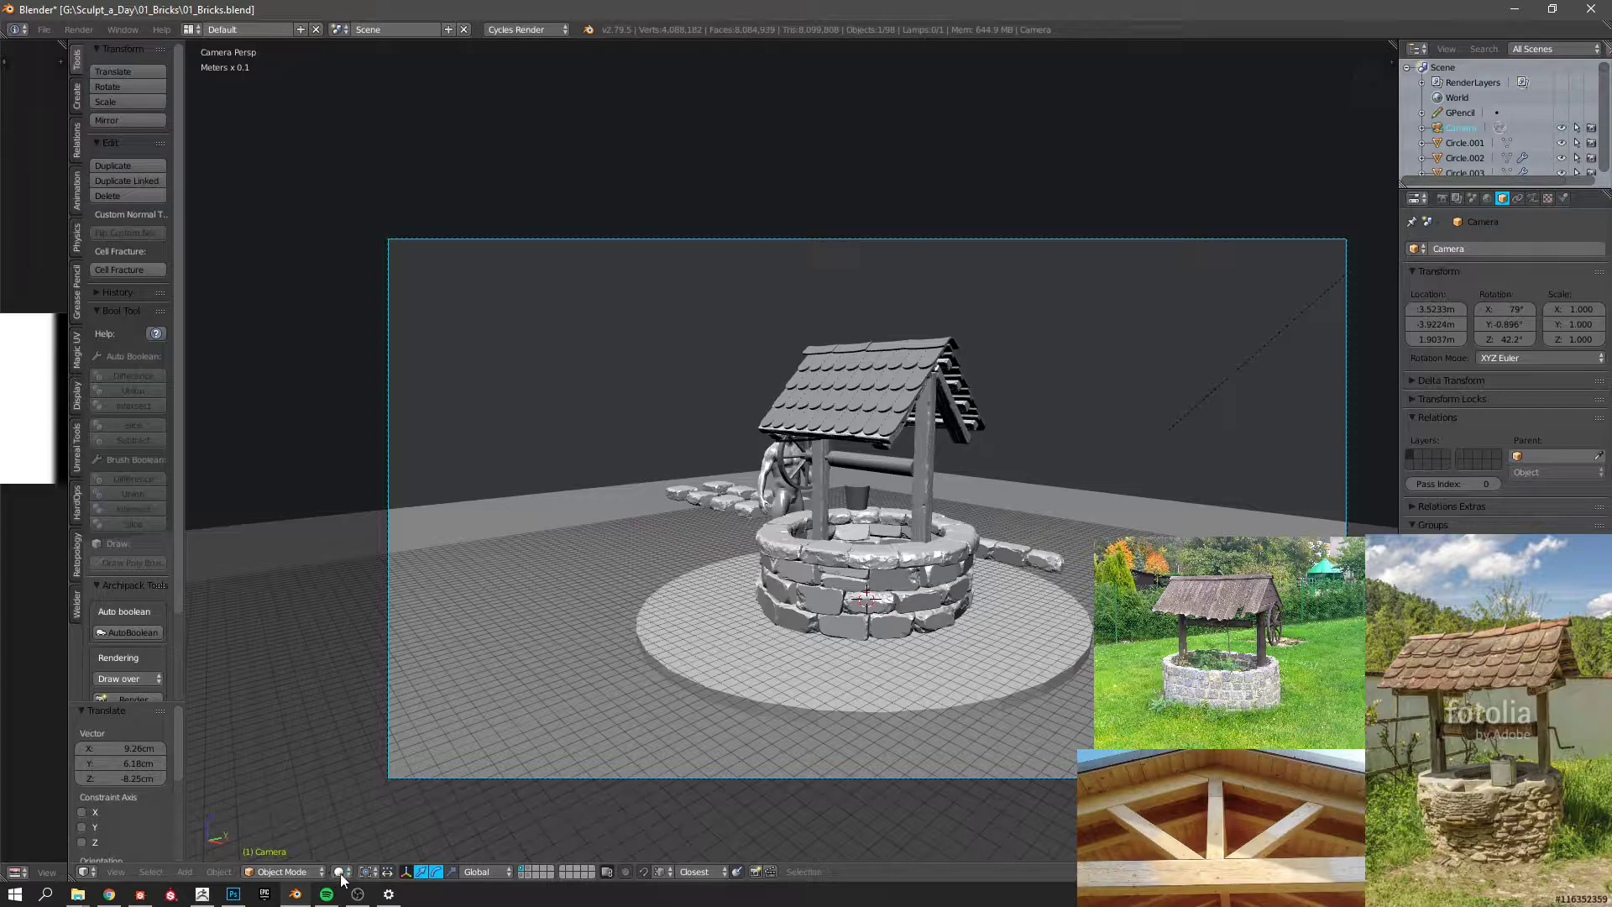
# Display the viewport in Rendered shading with the well framed closely in the camera view.
pyautogui.click(341, 875)
pyautogui.click(380, 773)
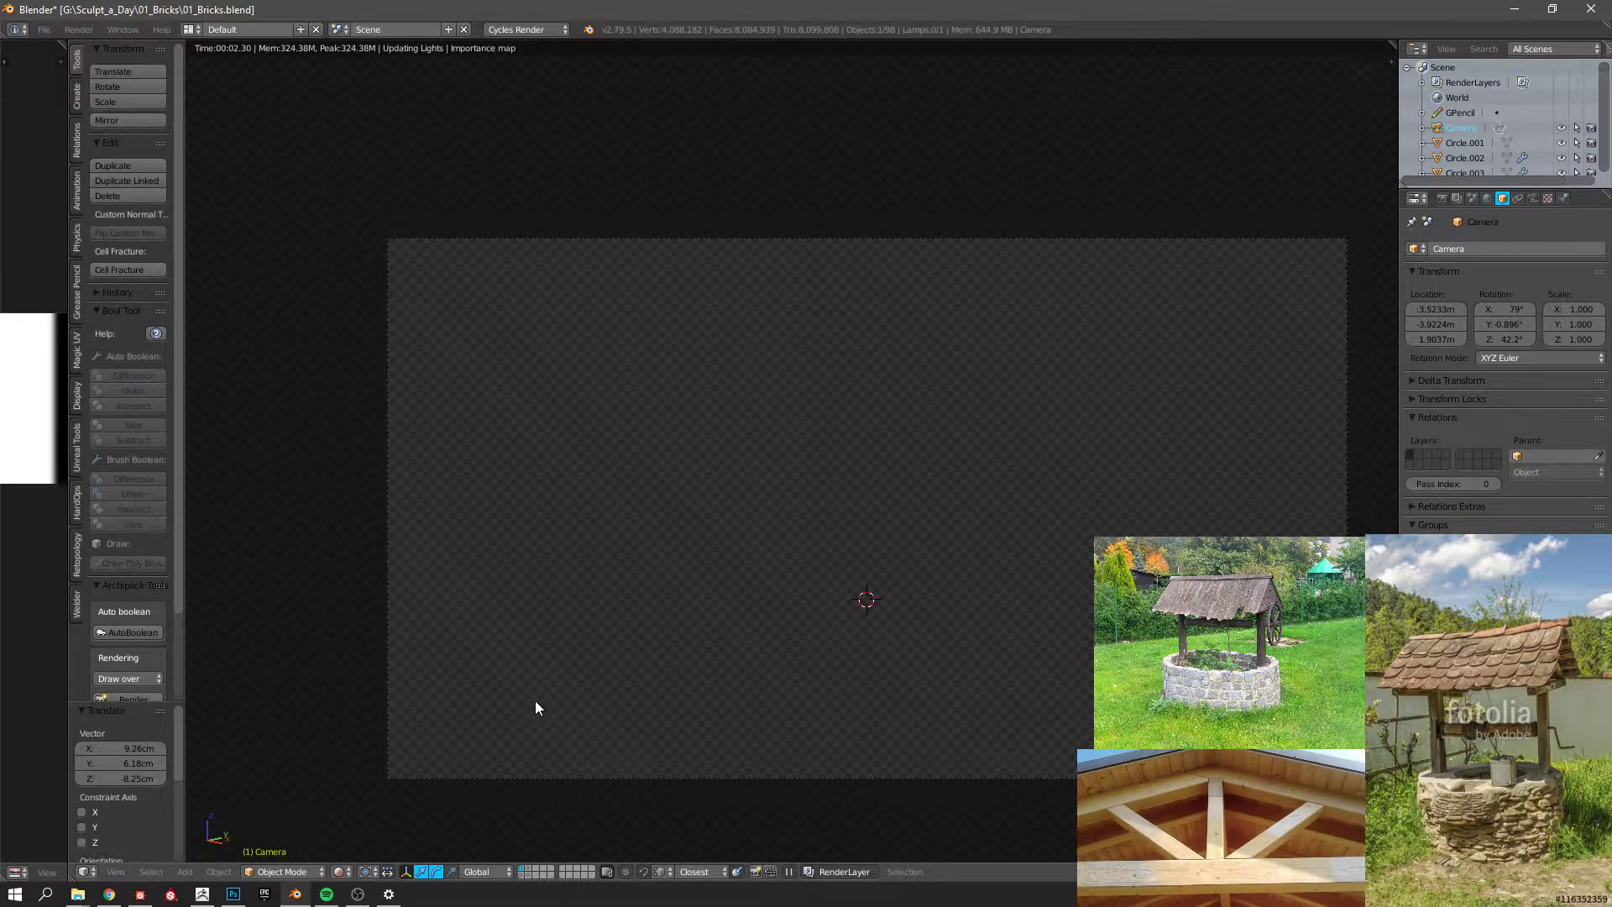
pyautogui.scroll(1, 963, 433)
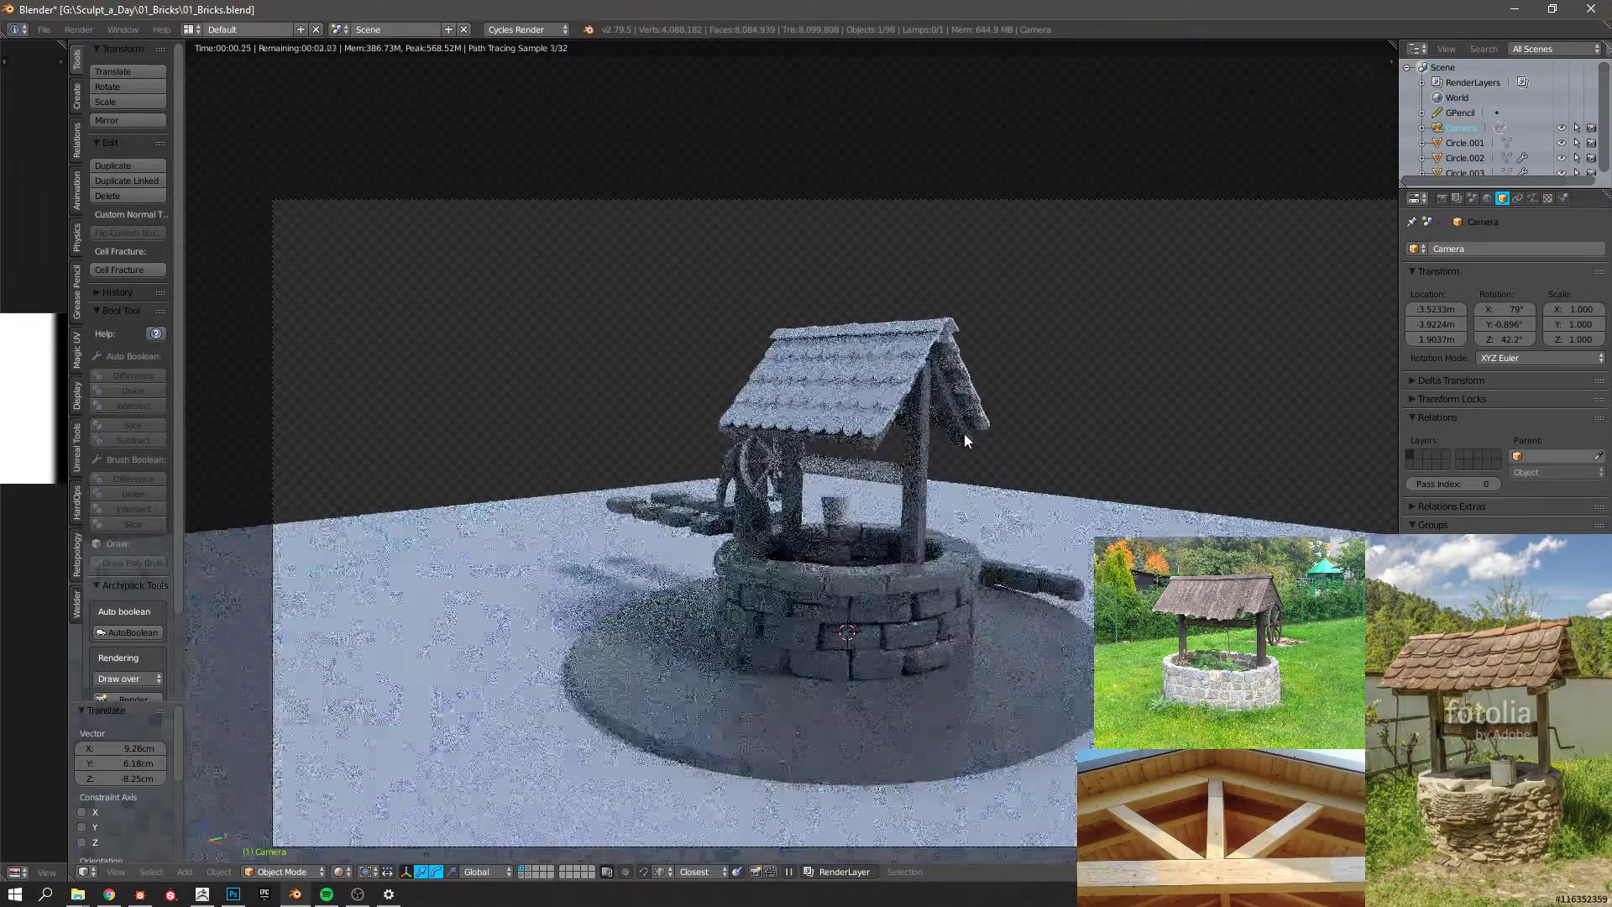
pyautogui.keyDown('shift'); pyautogui.moveTo(975, 460); pyautogui.dragTo(934, 471, button='middle'); pyautogui.keyUp('shift')
# Switch to OBS and turn on the Blender capture source in the sources list.
pyautogui.hotkey('alt', 'Tab')
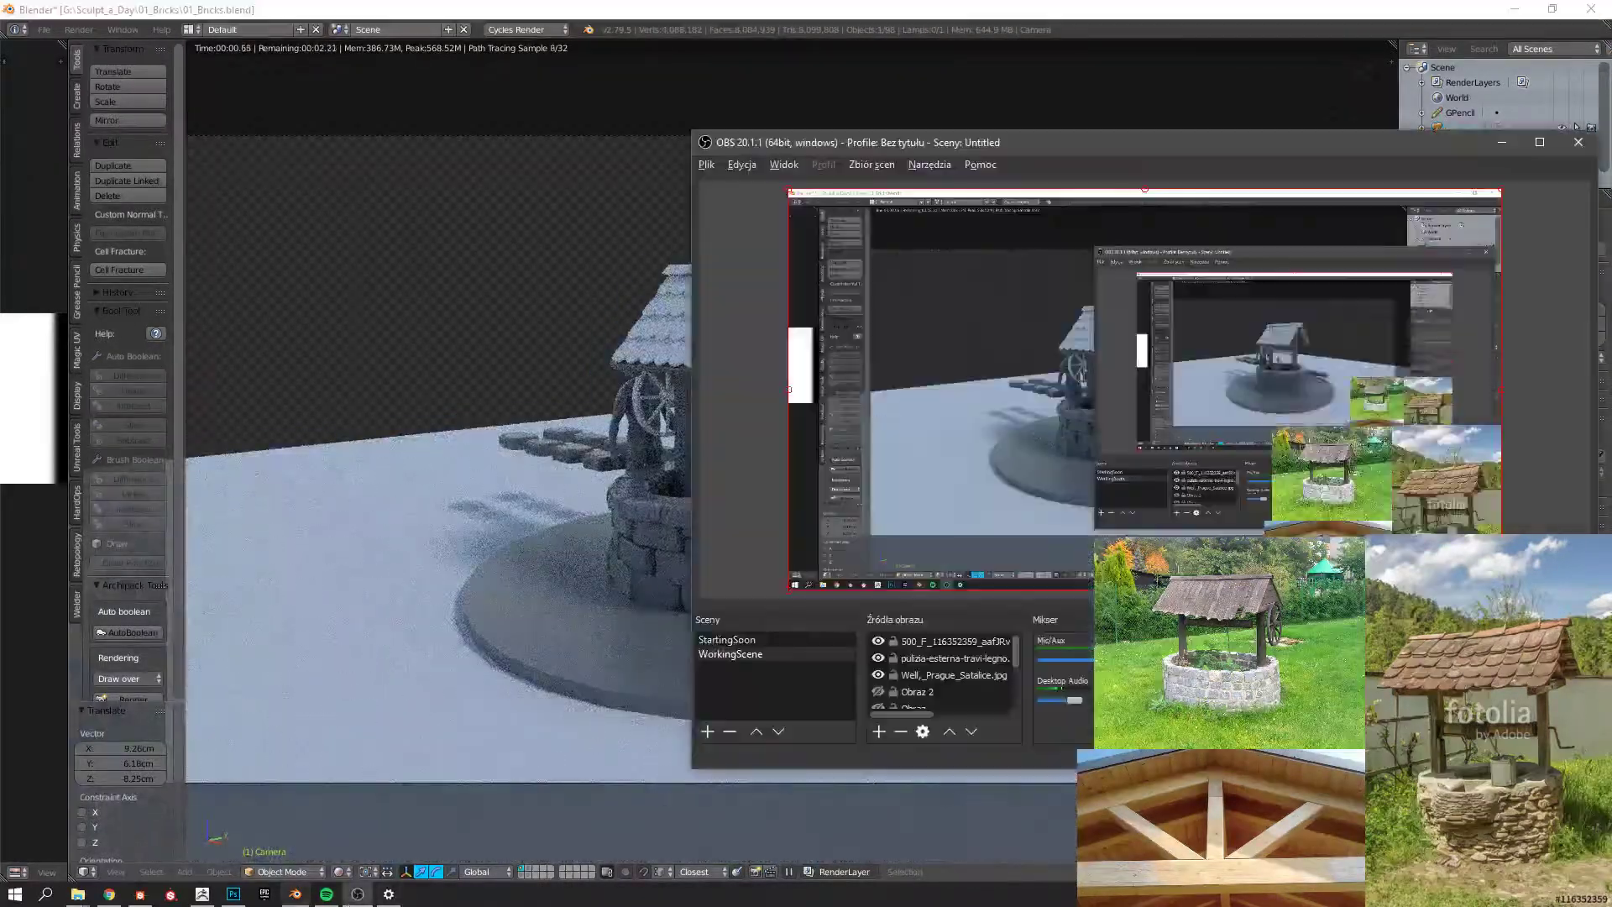
pyautogui.scroll(-5, 879, 664)
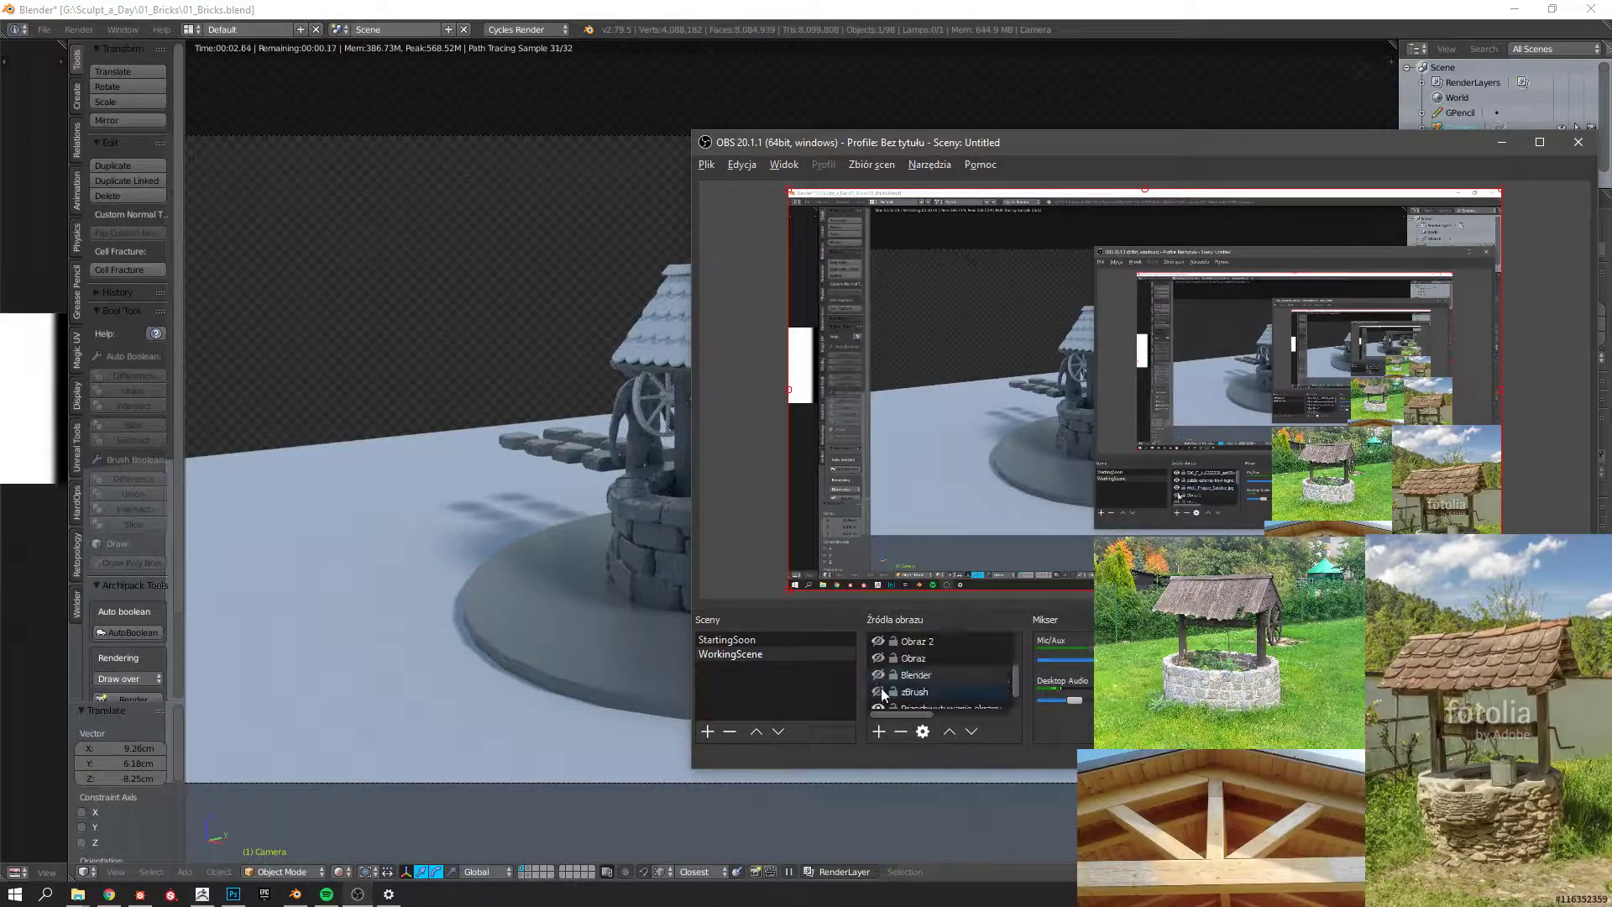
pyautogui.click(878, 658)
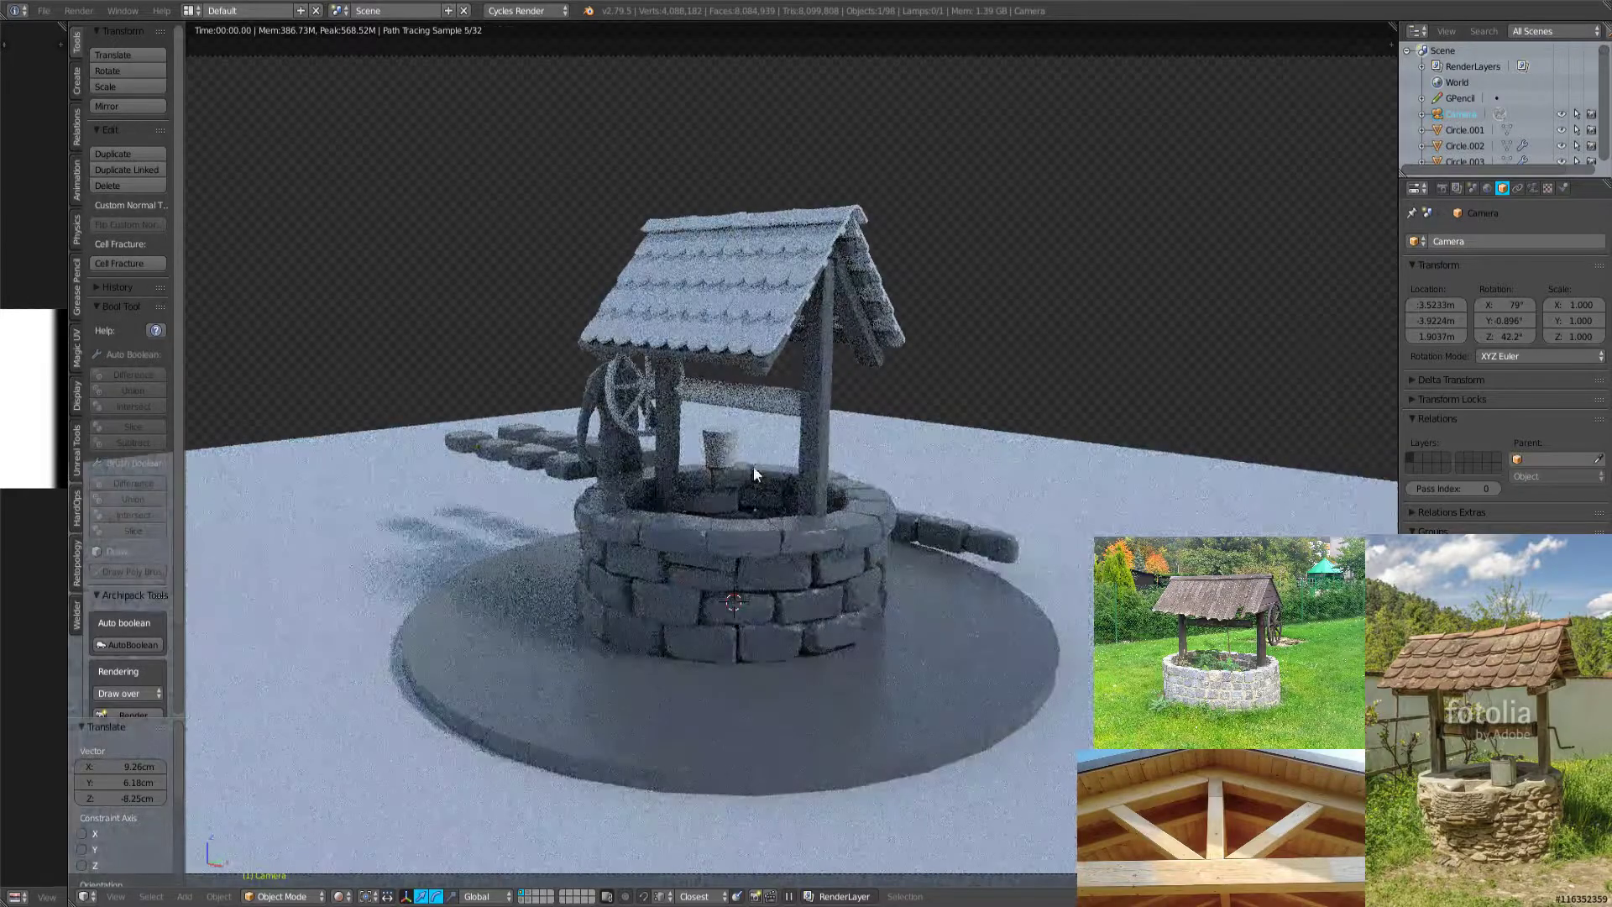
# Return the viewport to Solid shading and save the file.
pyautogui.keyDown('shift'); pyautogui.moveTo(753, 466); pyautogui.dragTo(745, 495, button='middle'); pyautogui.keyUp('shift')
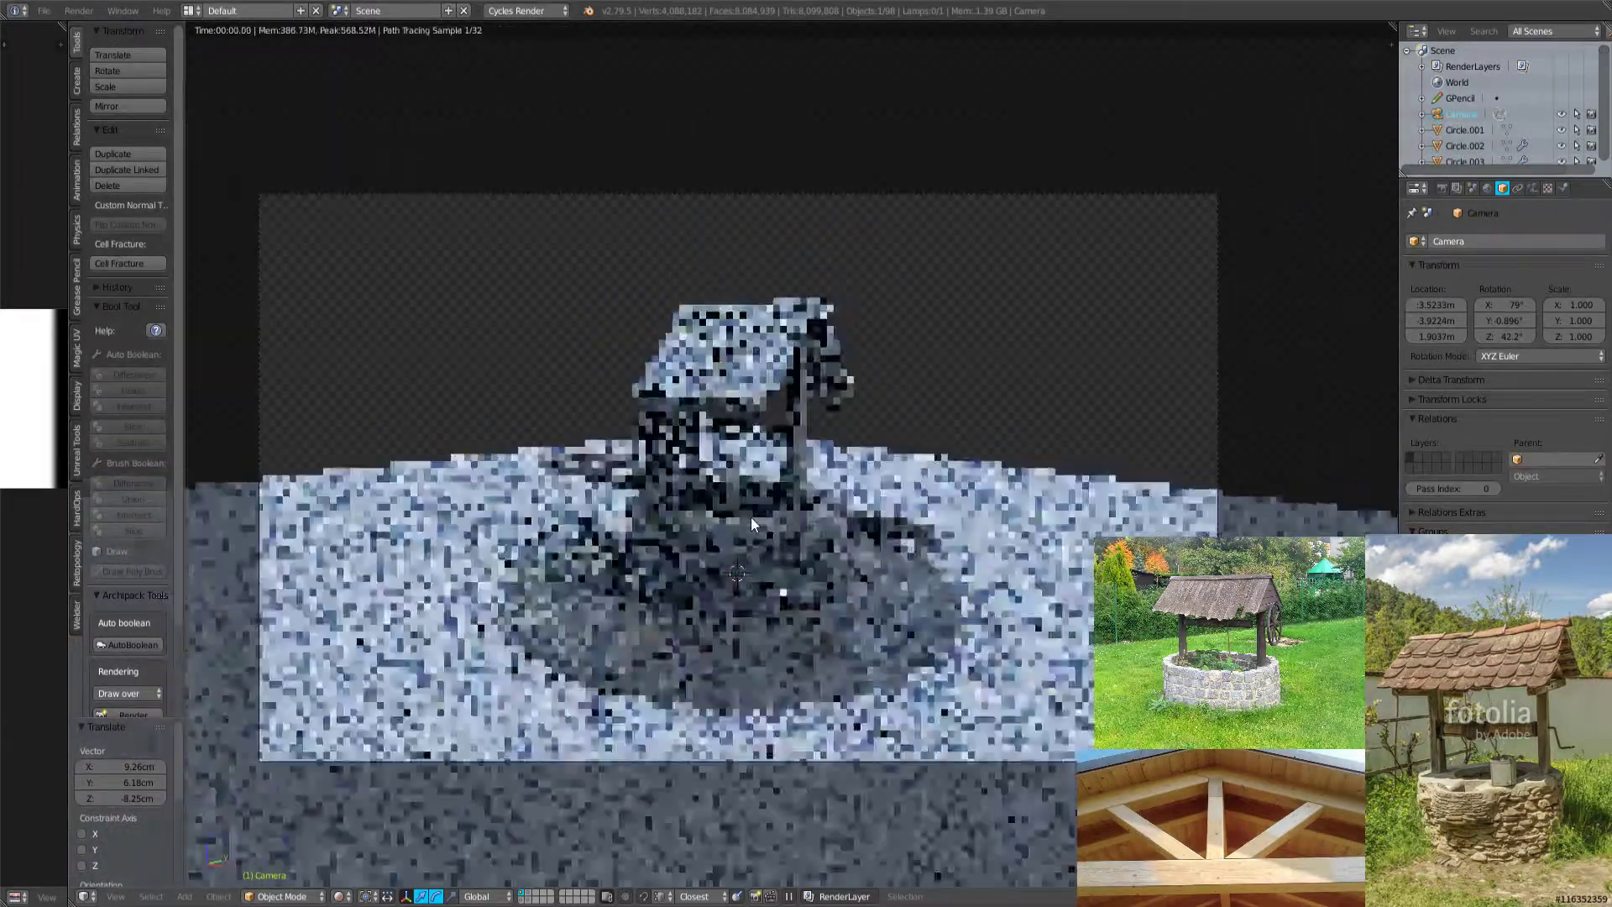
pyautogui.scroll(2, 771, 533)
pyautogui.scroll(3, 793, 546)
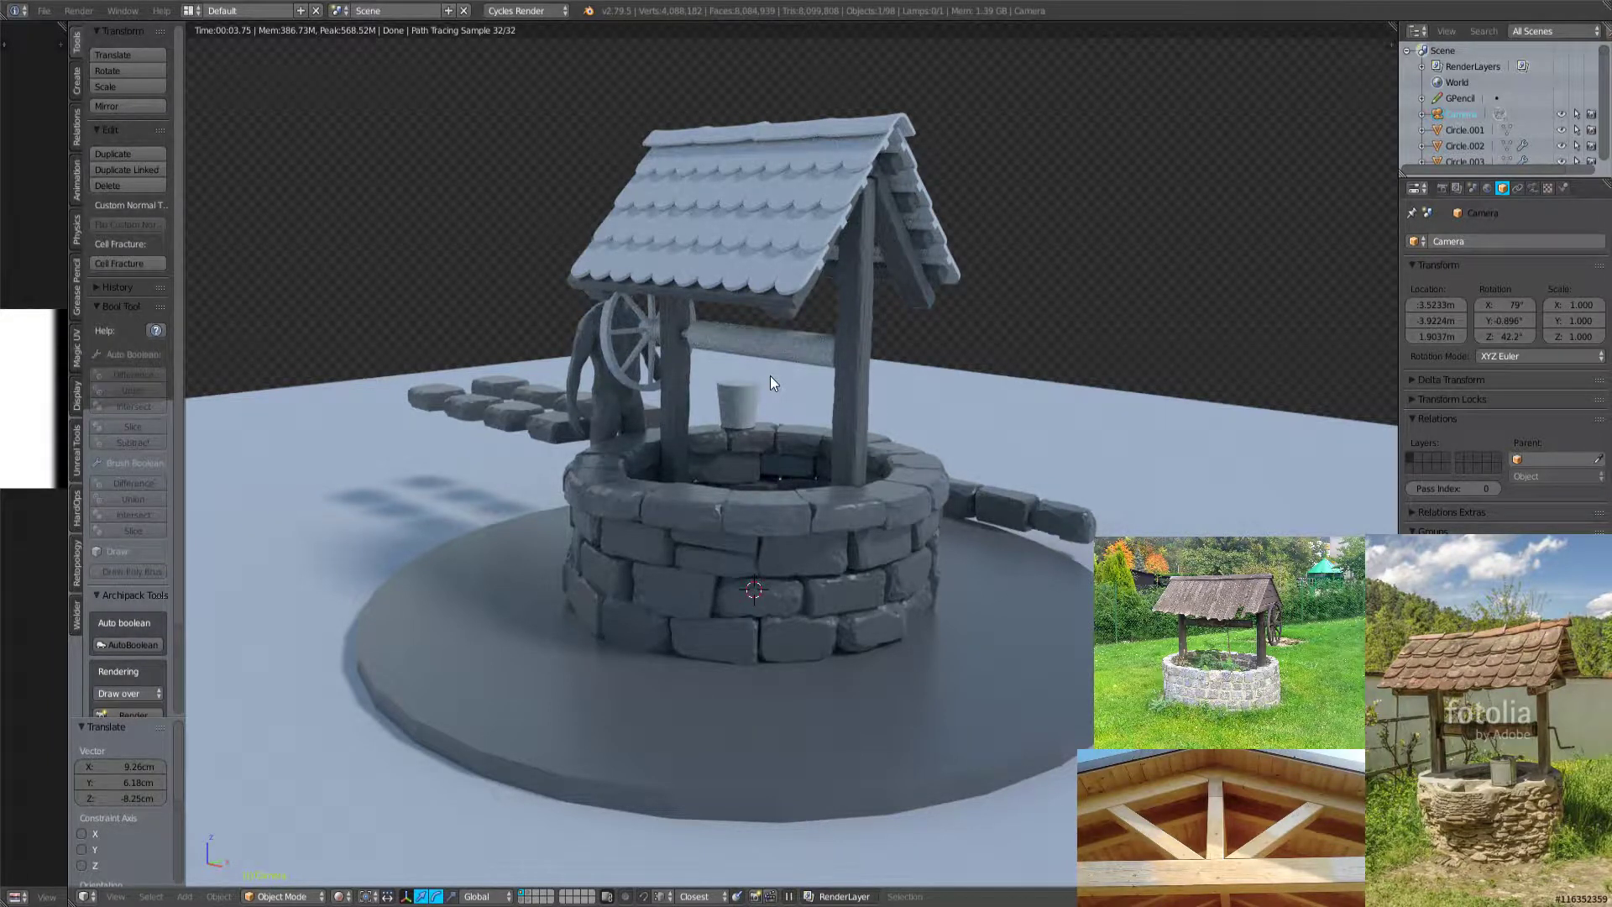
pyautogui.click(346, 896)
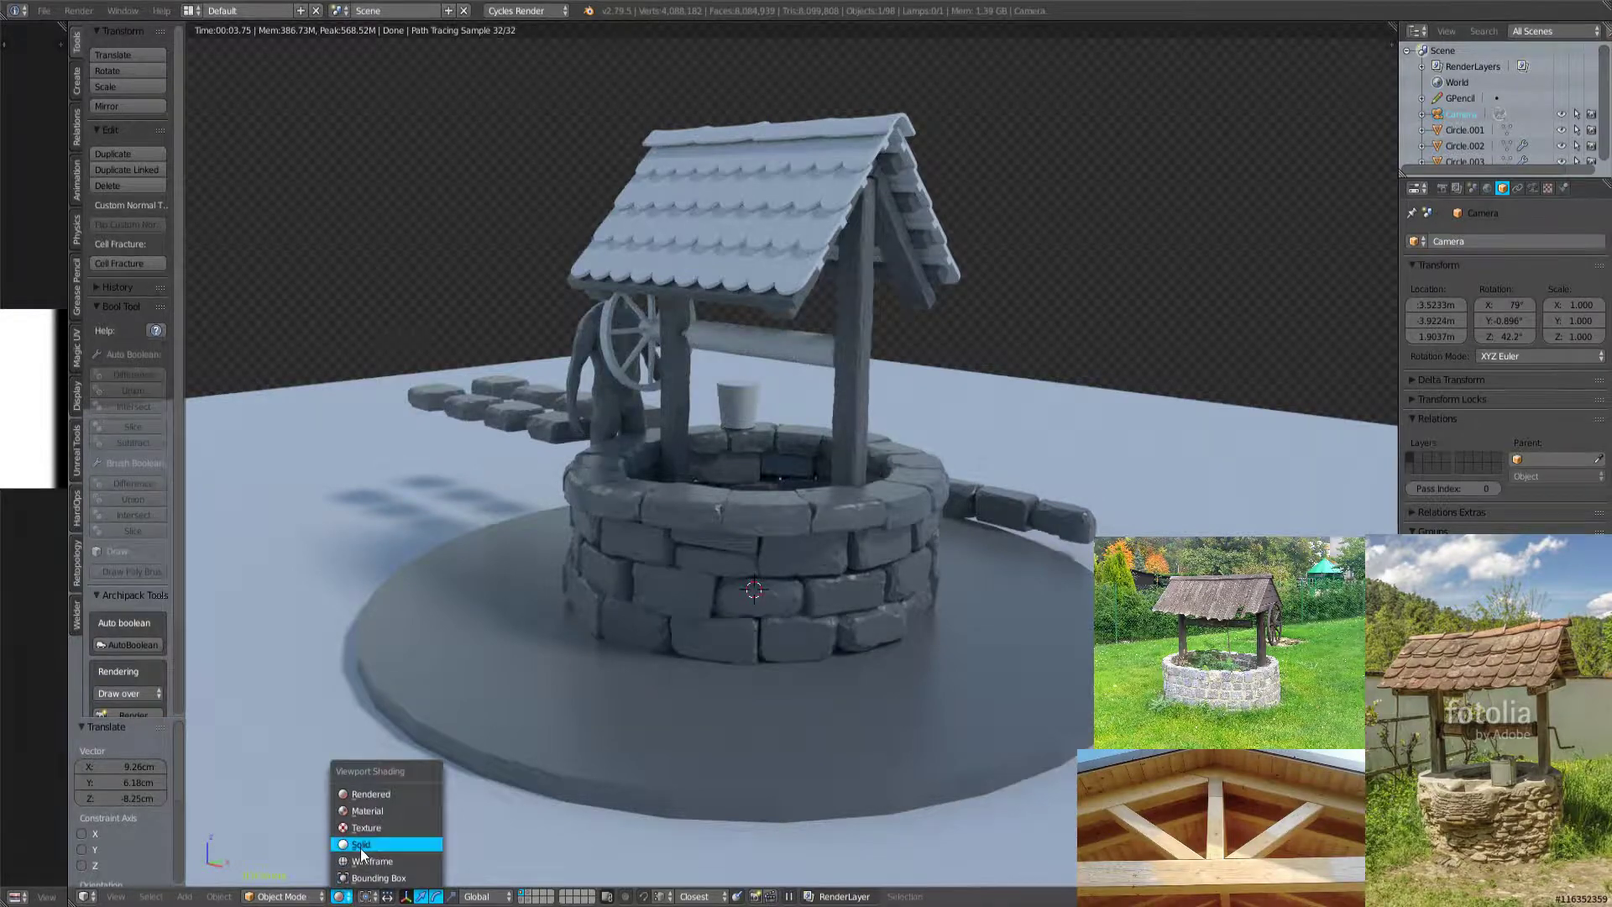
pyautogui.click(360, 848)
pyautogui.hotkey('ctrl', 's')
pyautogui.moveTo(926, 393); pyautogui.dragTo(651, 252, button='middle')
pyautogui.click(611, 420)
pyautogui.scroll(2, 845, 490)
pyautogui.click(647, 244)
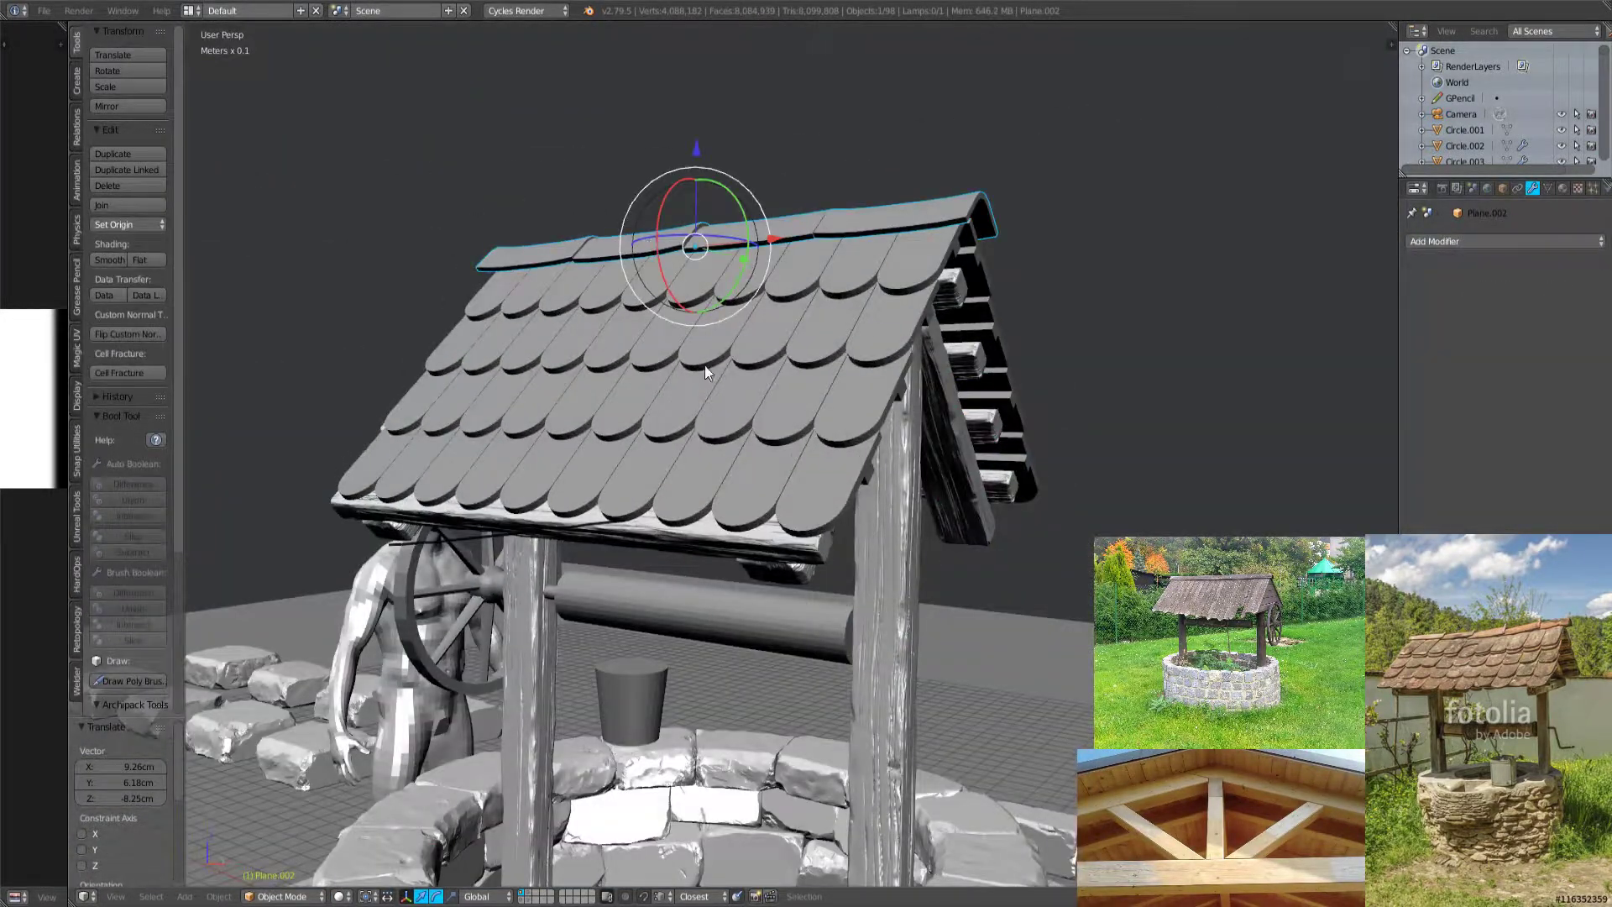
pyautogui.moveTo(707, 371); pyautogui.dragTo(757, 581, button='middle')
pyautogui.scroll(3, 829, 391)
pyautogui.press('a')
# Separate the thick winch drum from its axle mesh into its own object.
pyautogui.click(707, 249)
pyautogui.moveTo(647, 668); pyautogui.dragTo(986, 518, button='middle')
pyautogui.press('Tab')
pyautogui.hotkey('ctrl', 'l')
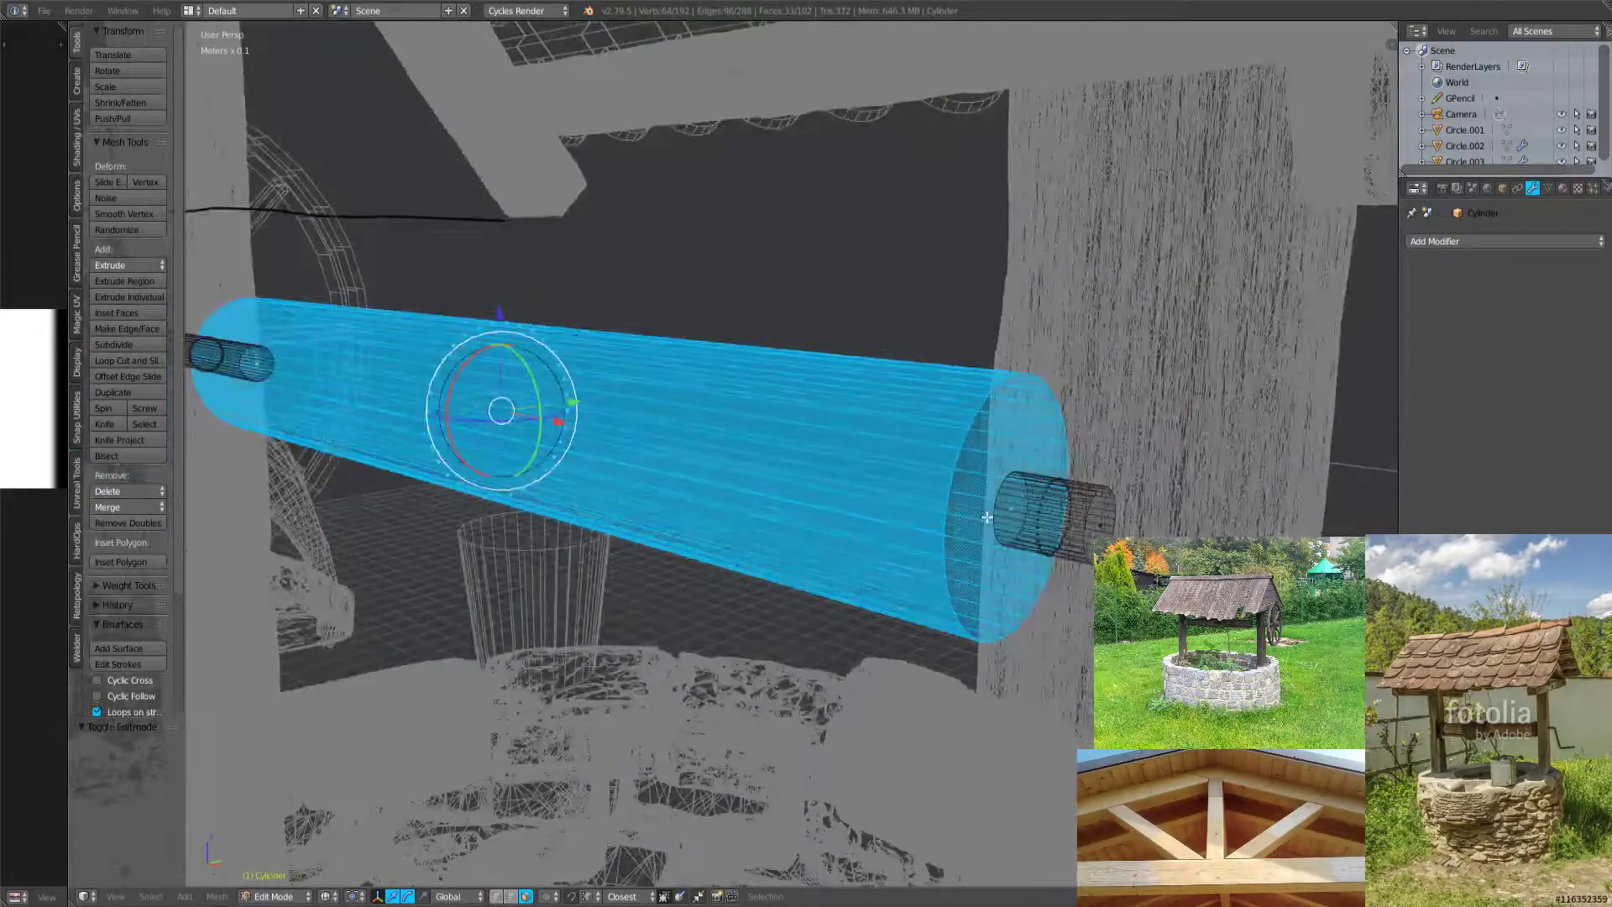
pyautogui.scroll(-10, 979, 513)
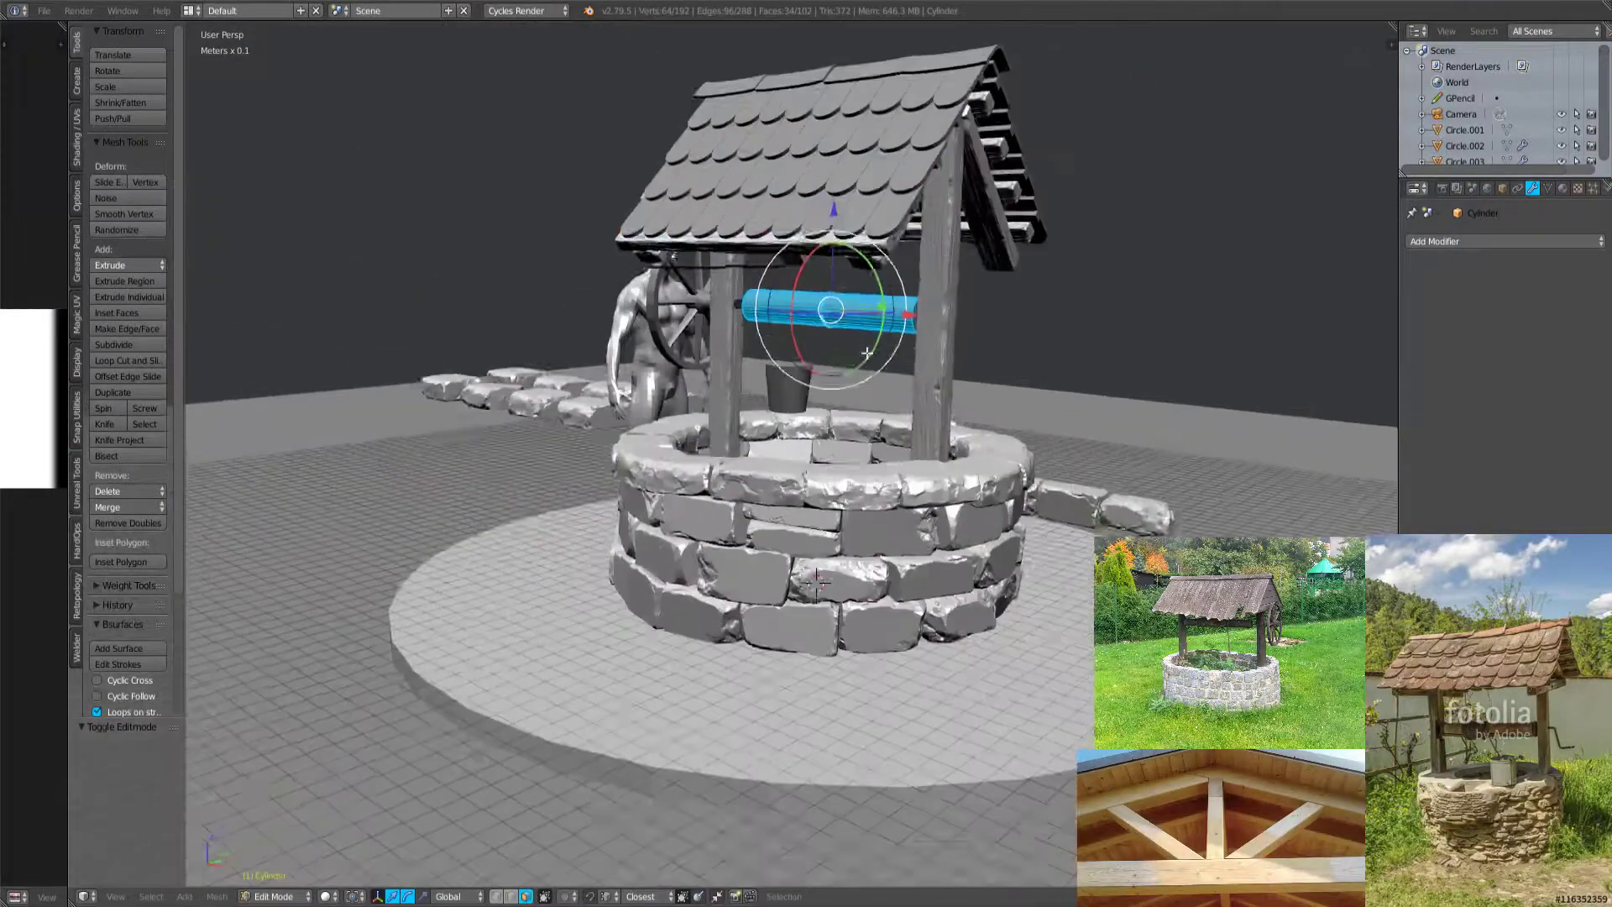
pyautogui.press('p')
pyautogui.click(863, 382)
pyautogui.press('Tab')
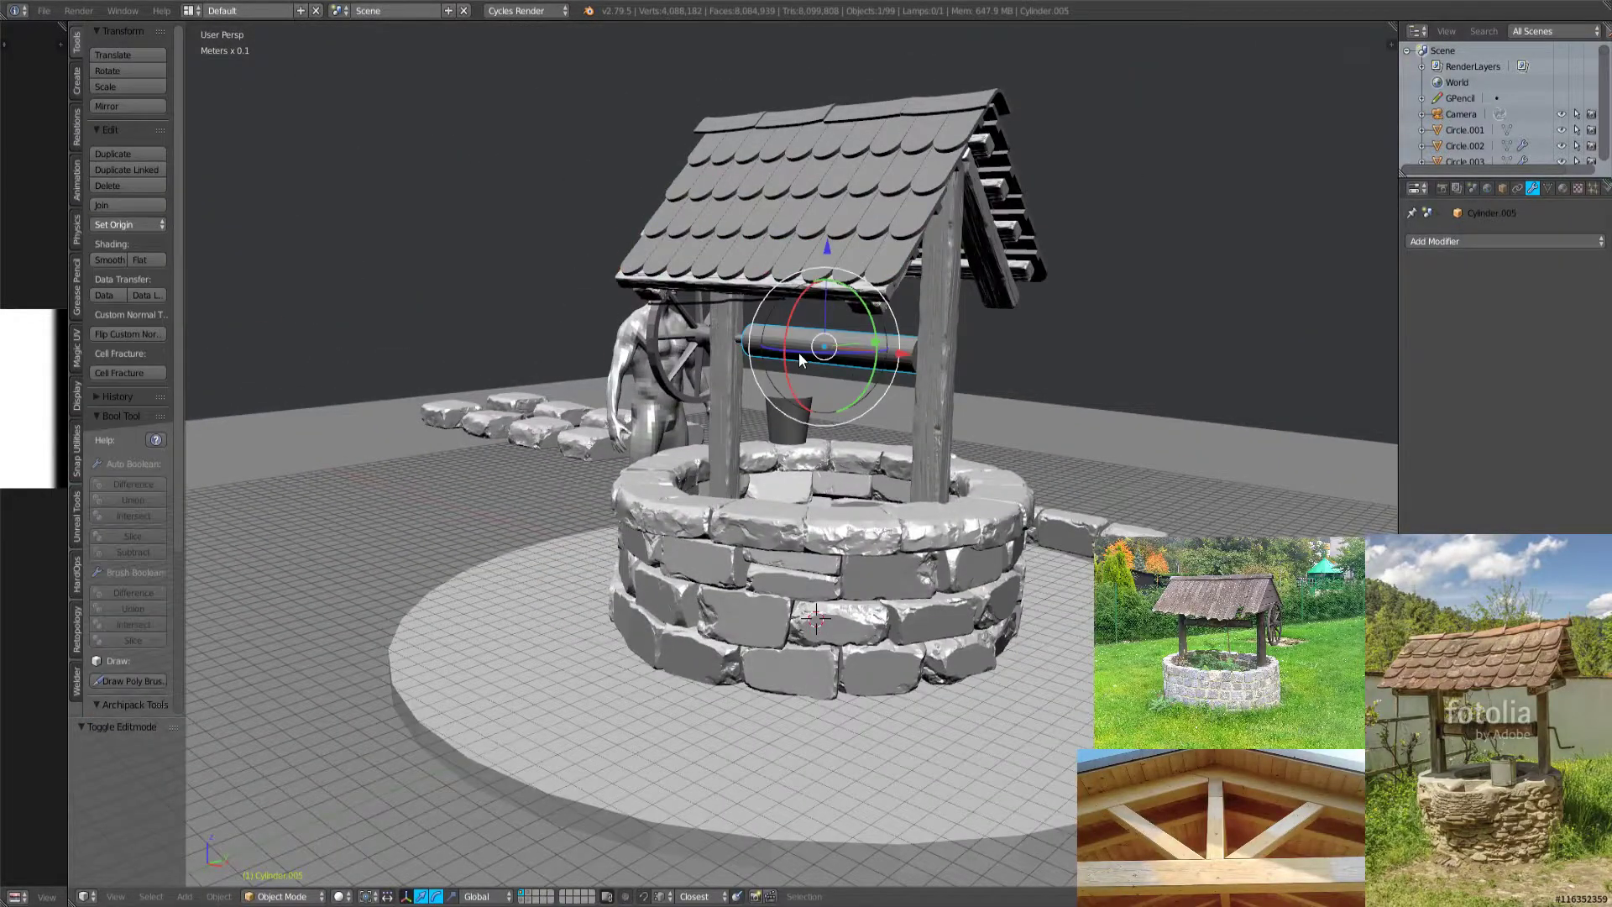
# Rotate the separated winch drum by about 3.06° around the X axis.
pyautogui.moveTo(866, 352); pyautogui.dragTo(864, 344, button='middle')
pyautogui.moveTo(770, 334); pyautogui.dragTo(693, 375)
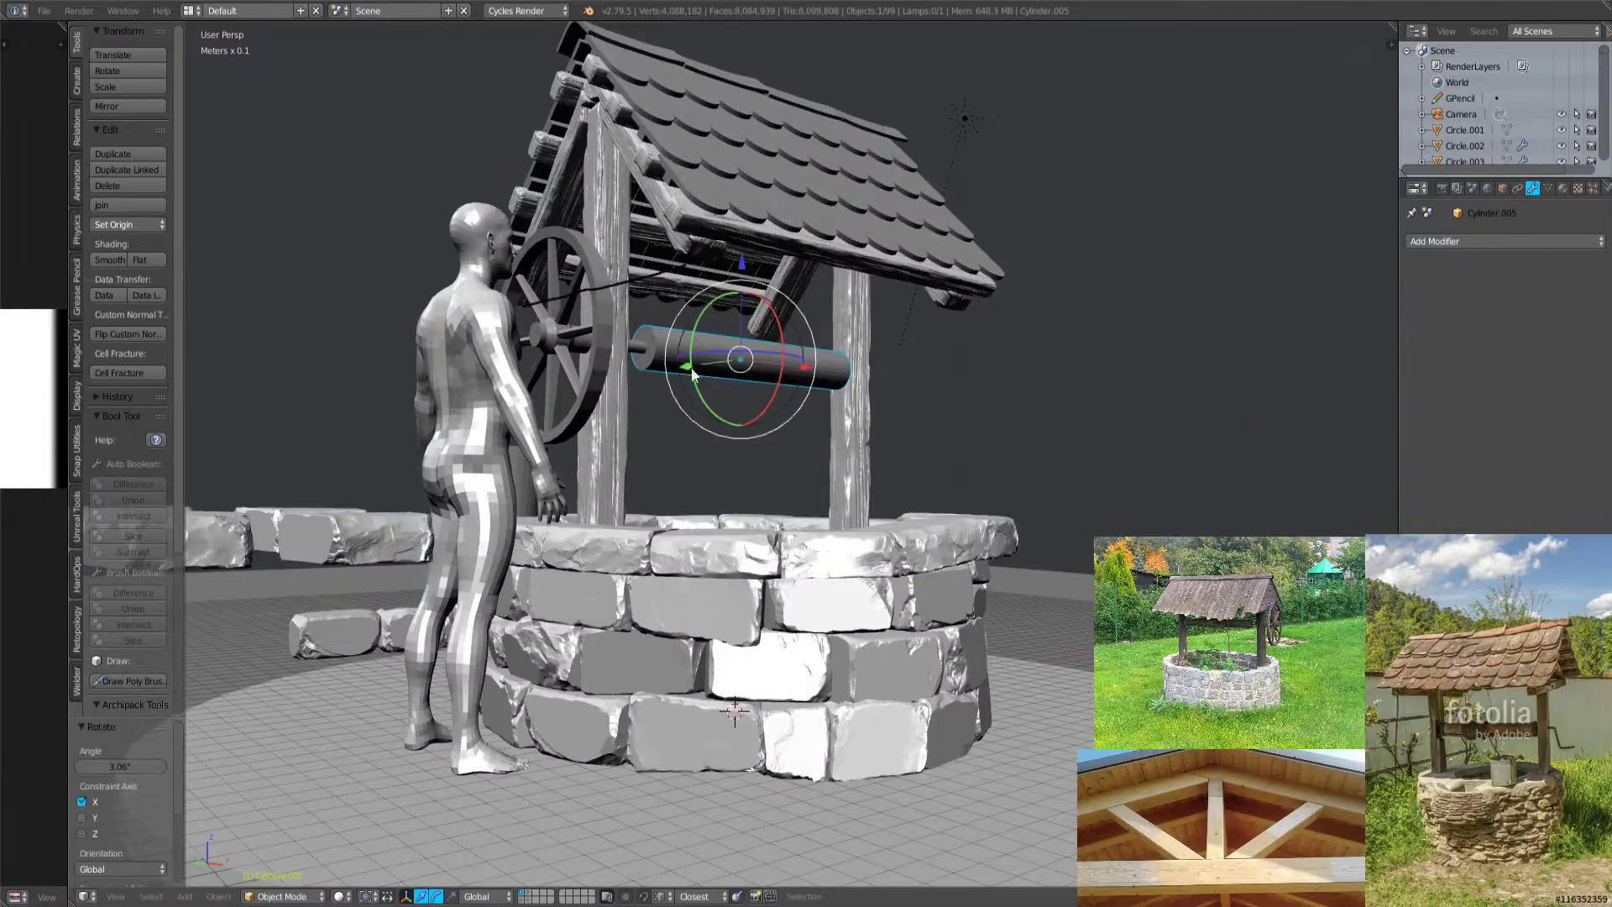
pyautogui.press('a')
# Examine the wheel's rim, spokes and hub and the bucket to check which parts are separate objects.
pyautogui.moveTo(653, 445); pyautogui.dragTo(692, 430, button='middle')
pyautogui.moveTo(538, 311); pyautogui.dragTo(904, 405, button='middle')
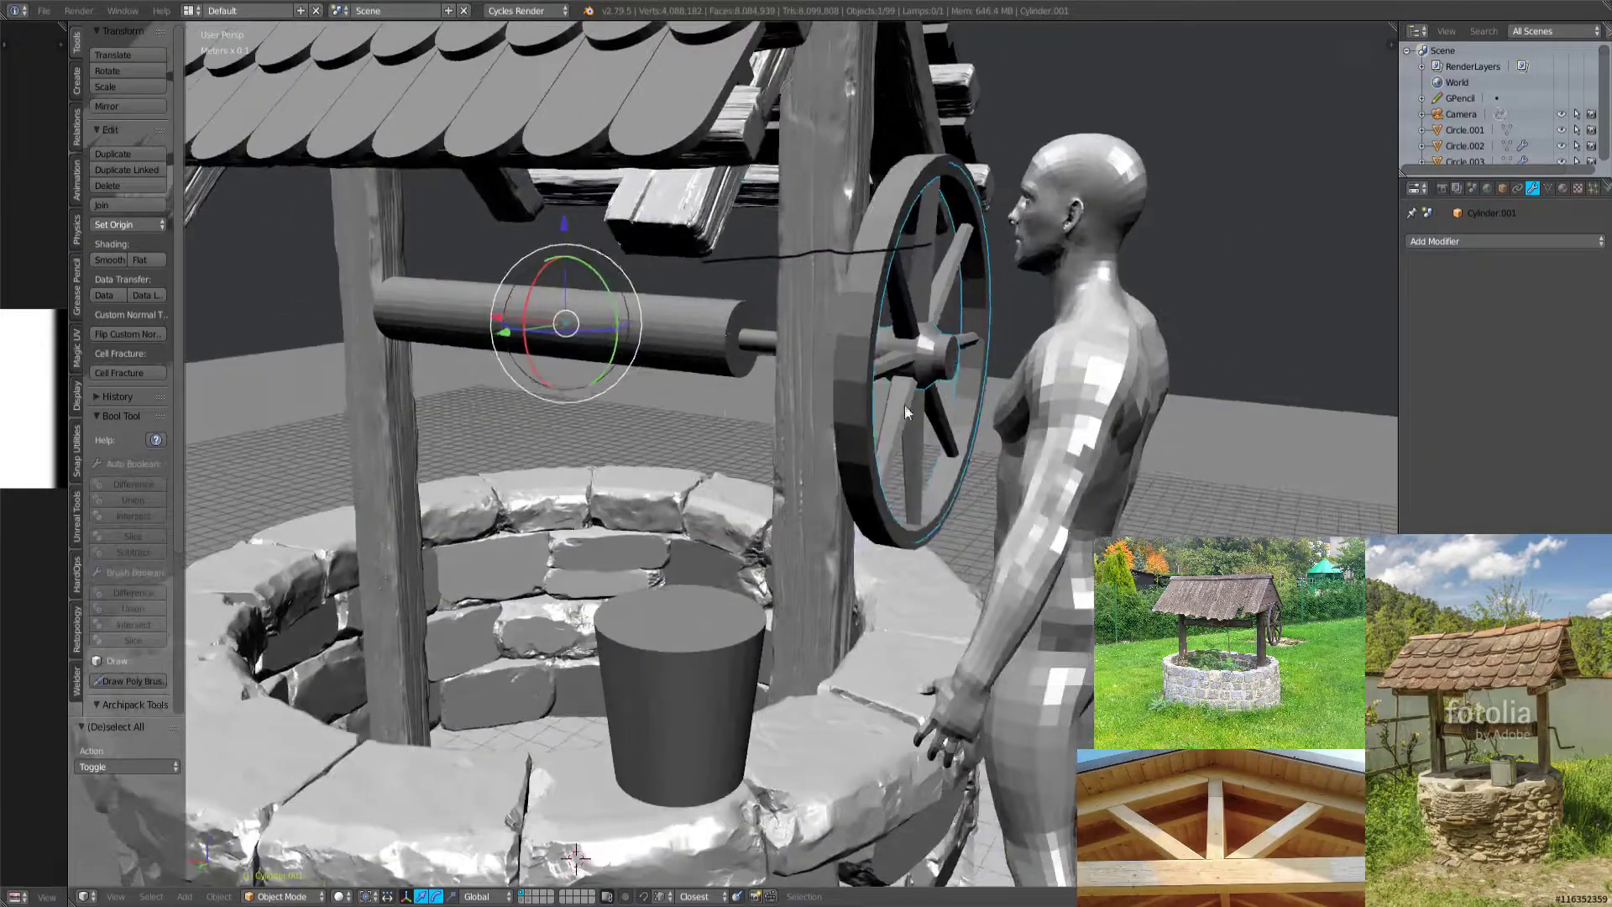
pyautogui.press('a')
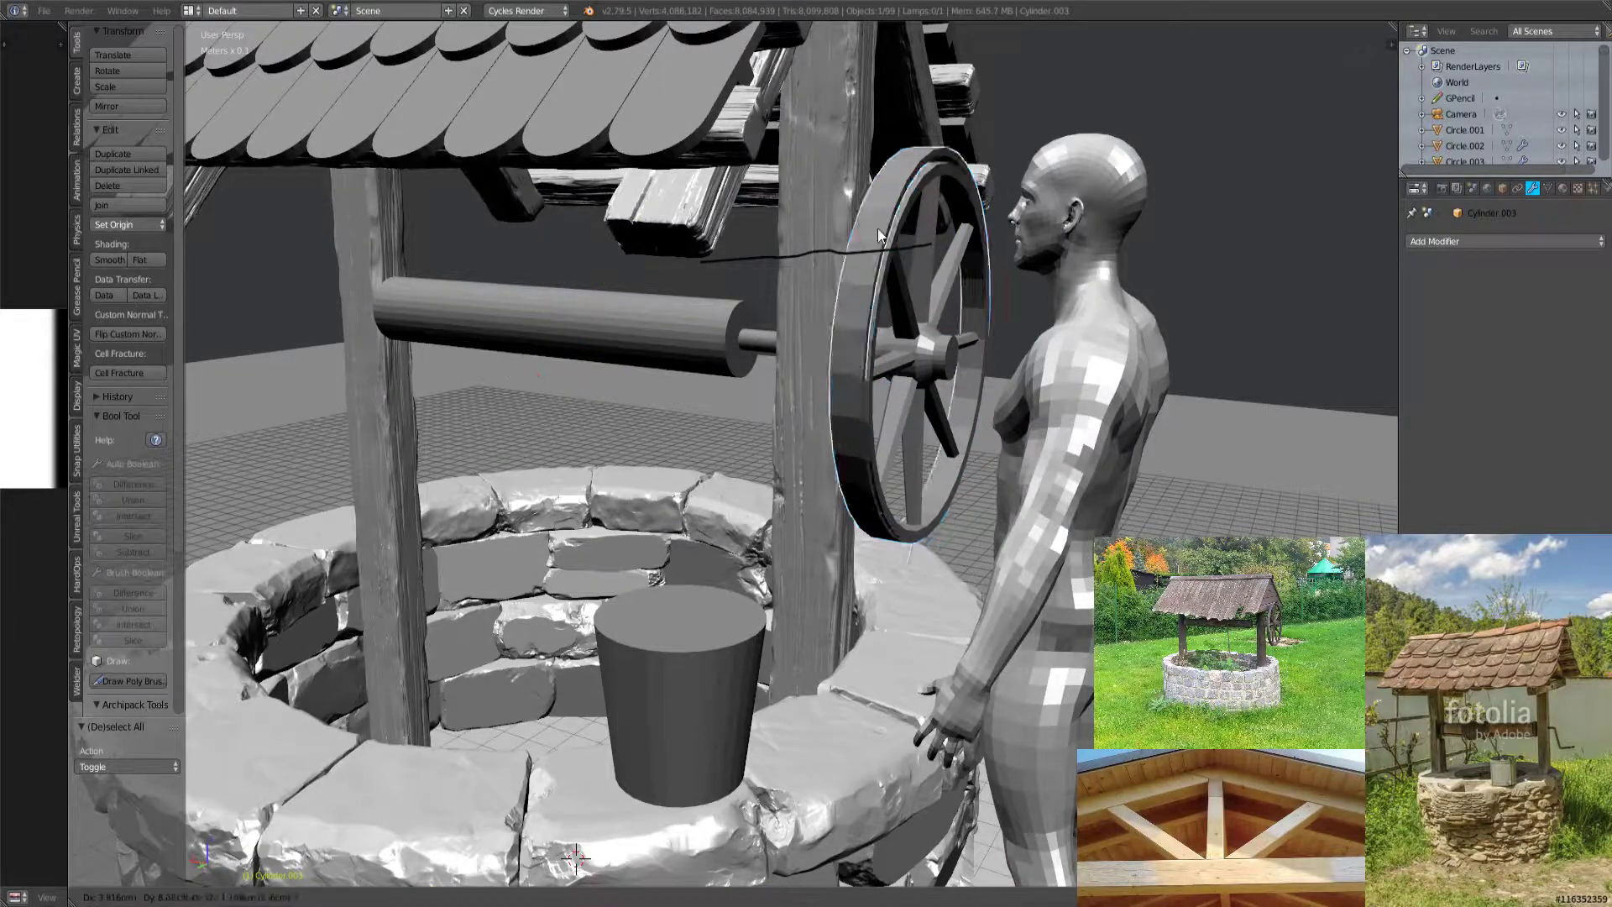
pyautogui.rightClick(863, 344)
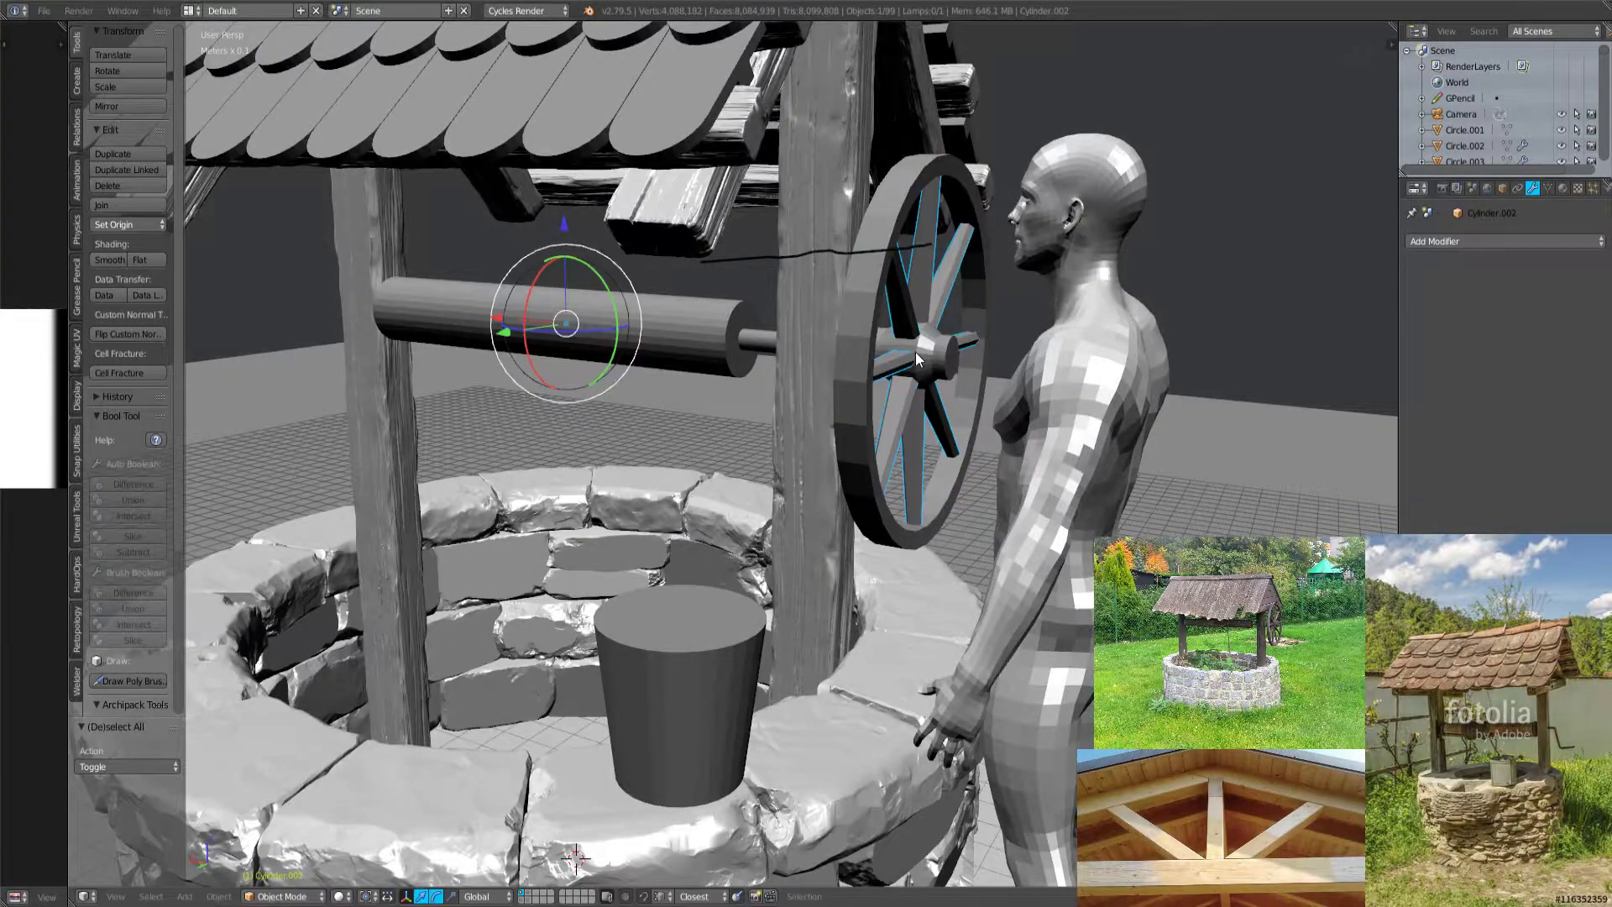
pyautogui.press('a')
pyautogui.moveTo(915, 351); pyautogui.dragTo(621, 440, button='middle')
pyautogui.rightClick(622, 439)
pyautogui.scroll(-3, 682, 451)
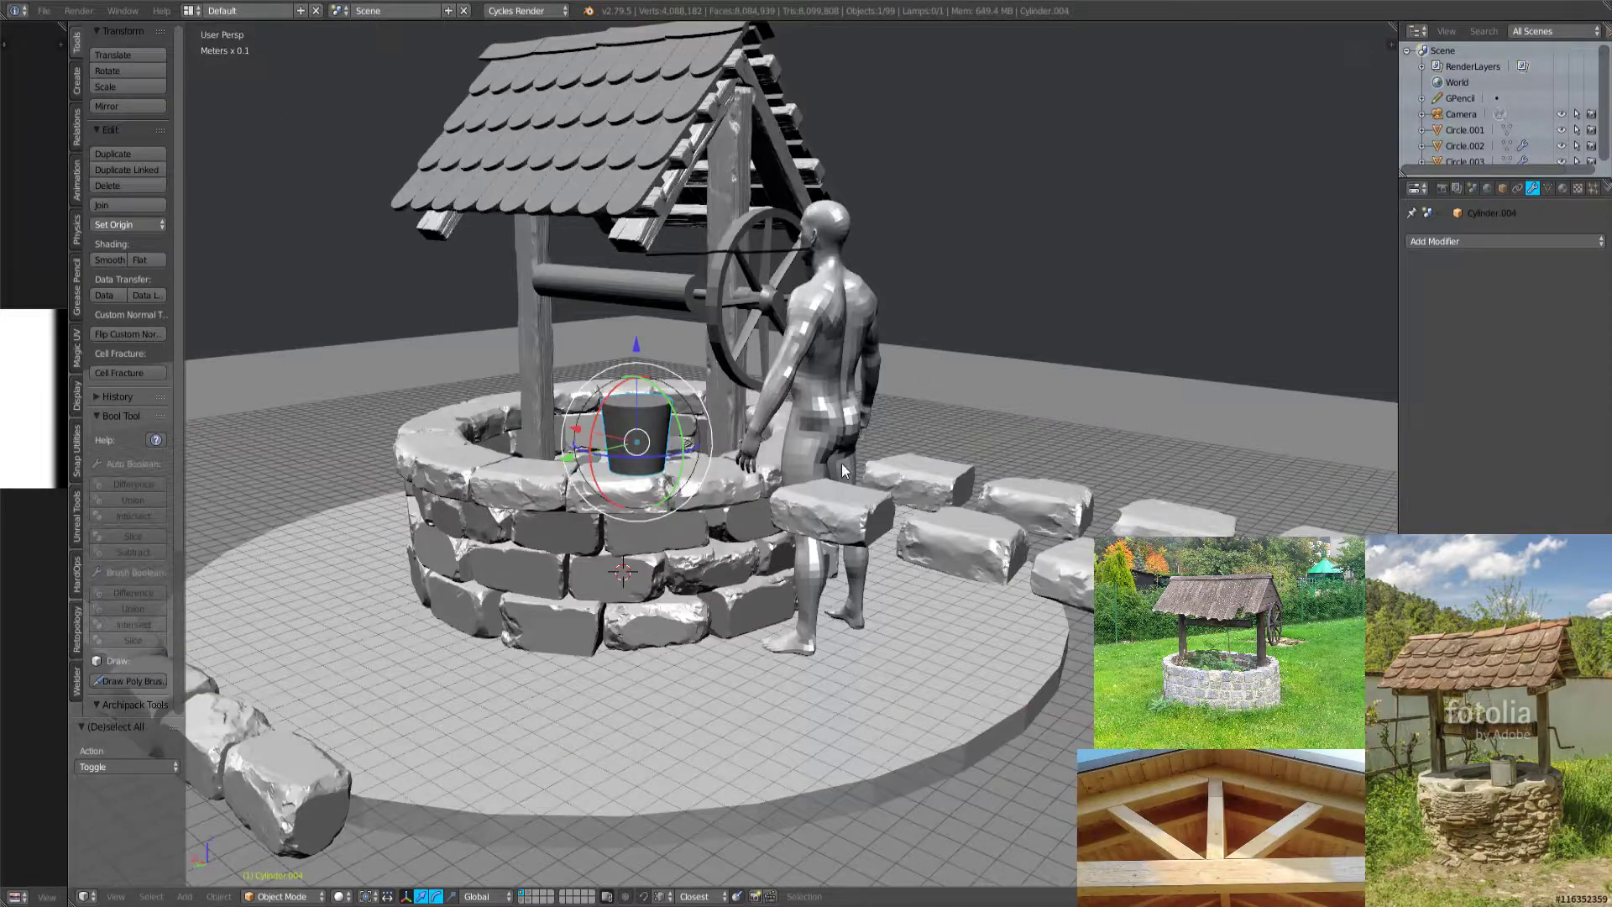
pyautogui.scroll(-2, 842, 470)
pyautogui.moveTo(842, 470); pyautogui.dragTo(840, 399, button='middle')
pyautogui.scroll(3, 893, 486)
pyautogui.press('a')
pyautogui.hotkey('shift', 'a')
pyautogui.moveTo(829, 398)
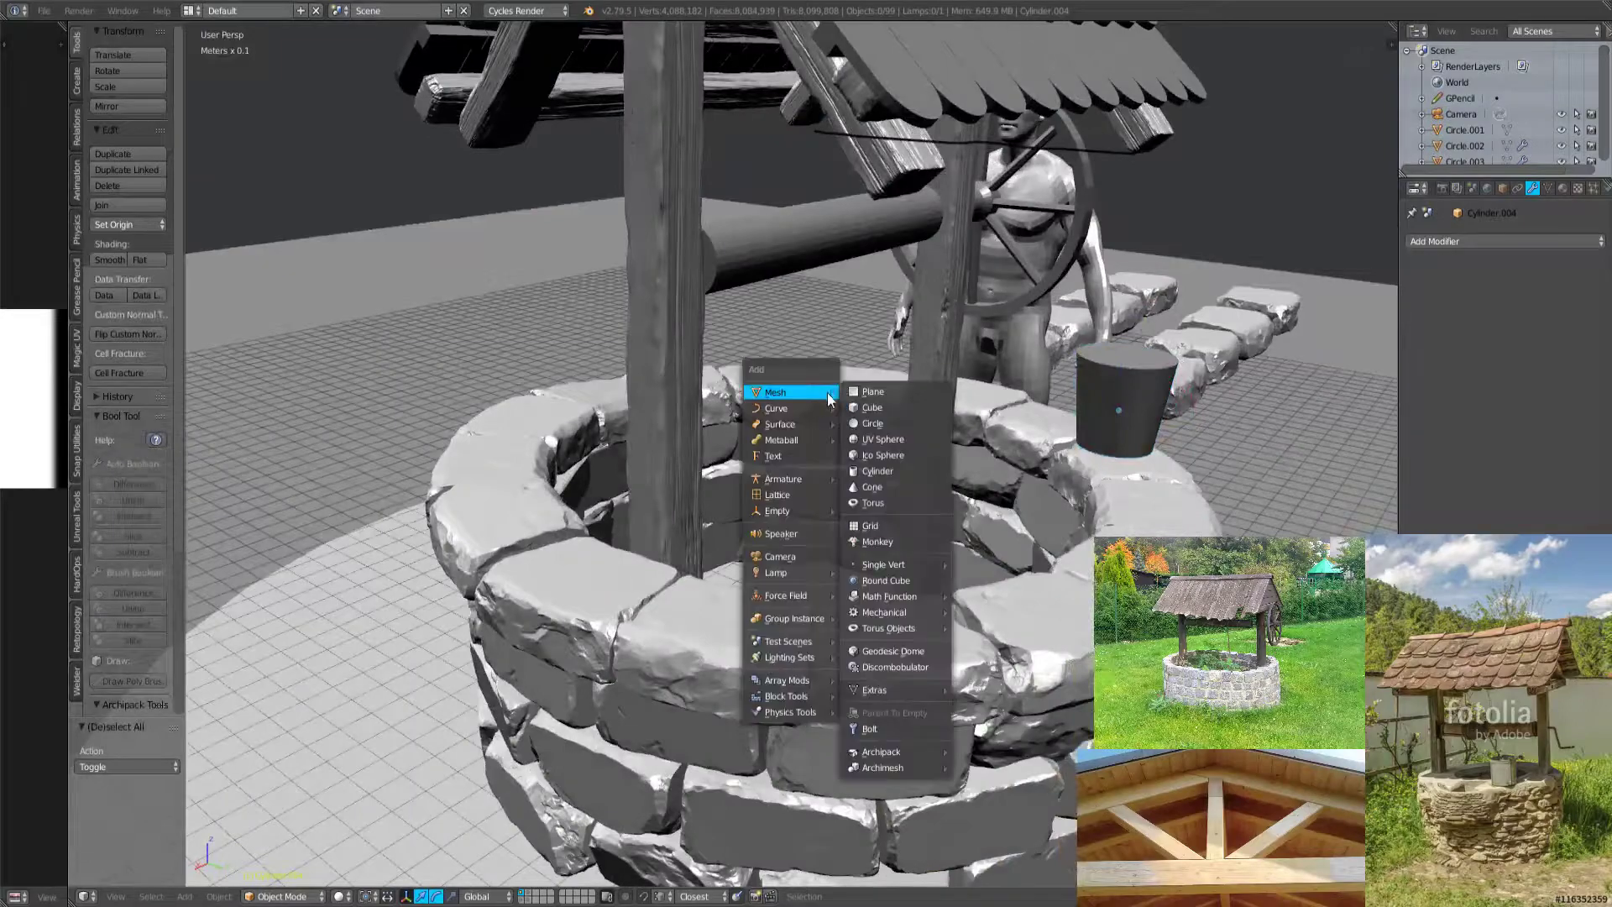
pyautogui.click(877, 471)
# Select the end cap face of the winch drum's mesh on the wheel side.
pyautogui.scroll(-3, 738, 269)
pyautogui.scroll(5, 802, 354)
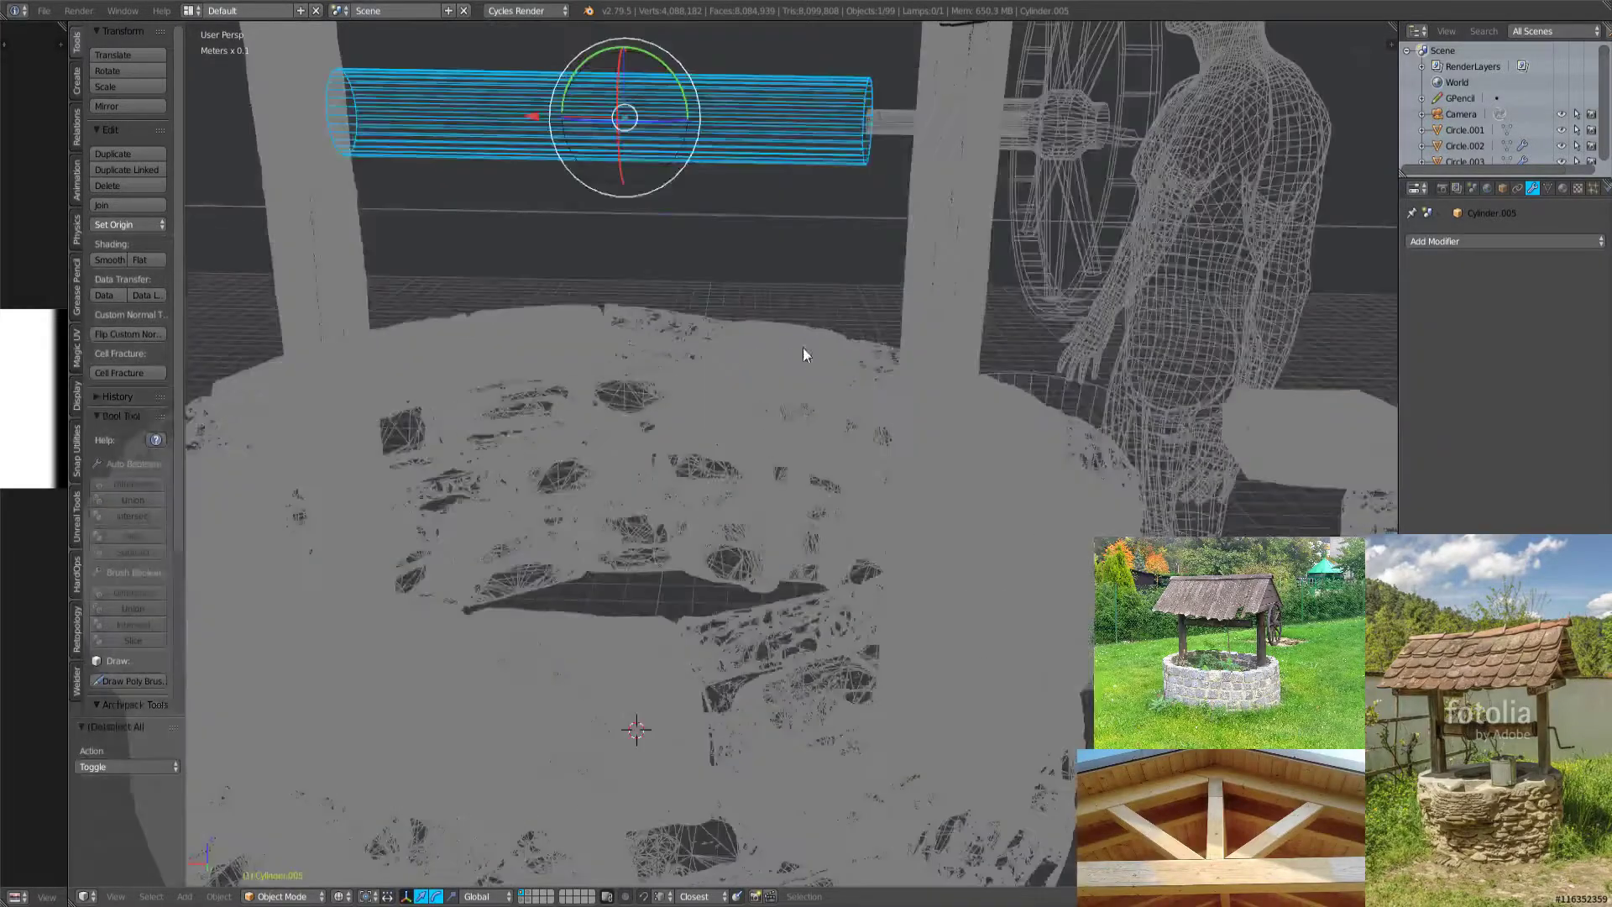
pyautogui.scroll(-3, 803, 354)
pyautogui.moveTo(802, 354); pyautogui.dragTo(631, 257, button='middle')
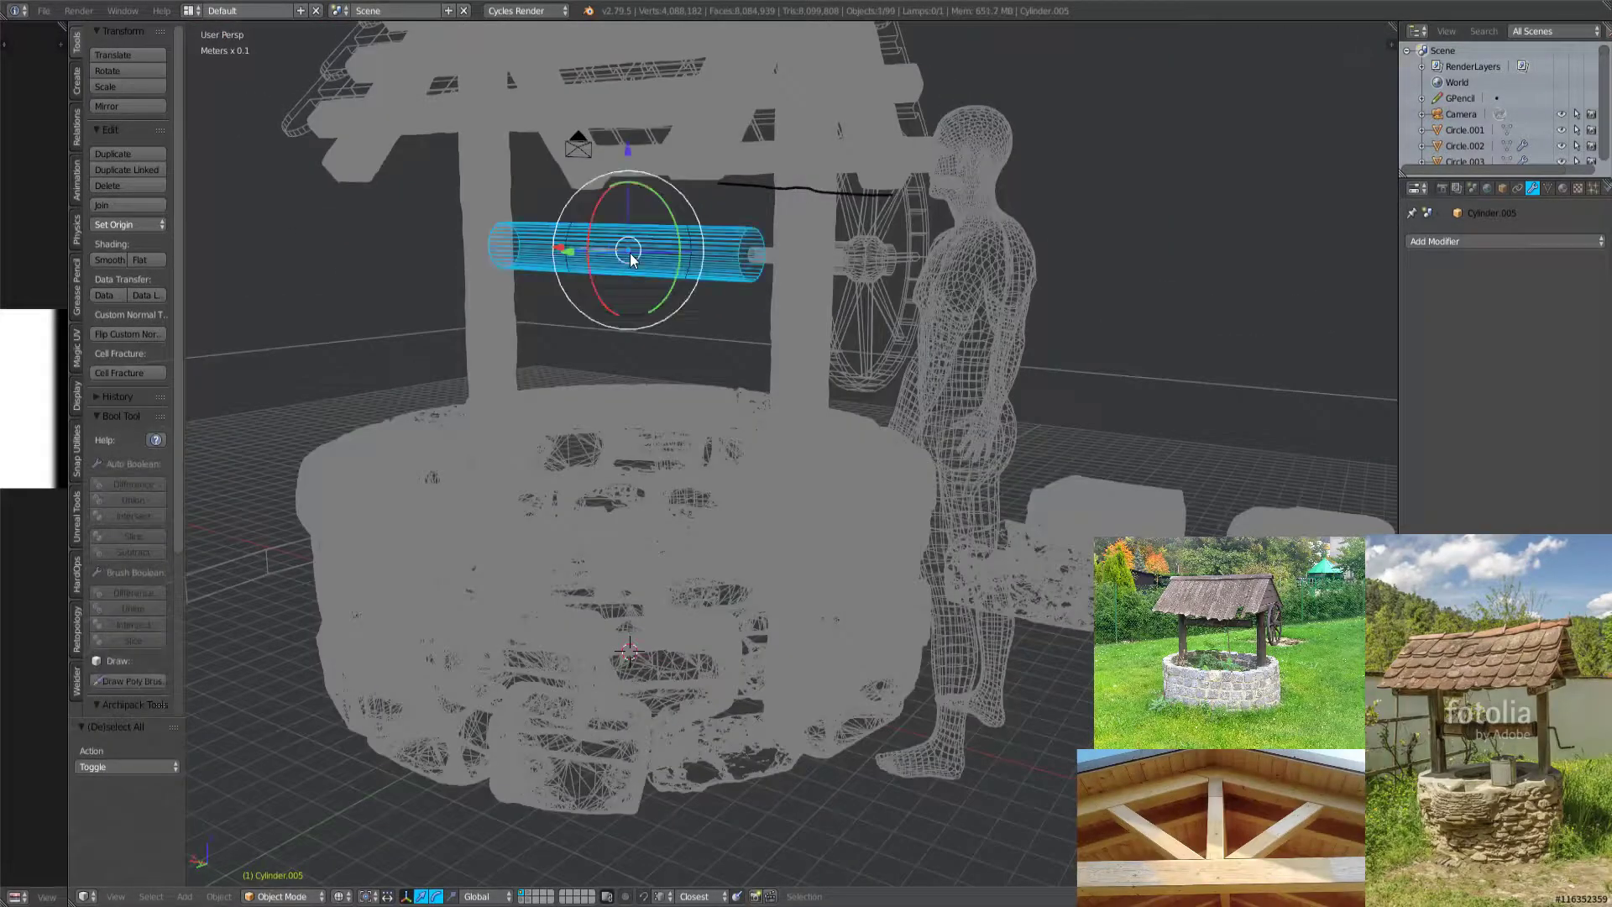
pyautogui.press('z')
pyautogui.press('Tab')
pyautogui.press('a')
pyautogui.scroll(6, 631, 258)
pyautogui.rightClick(1051, 282)
pyautogui.press('Tab')
pyautogui.press('z')
pyautogui.scroll(-4, 503, 279)
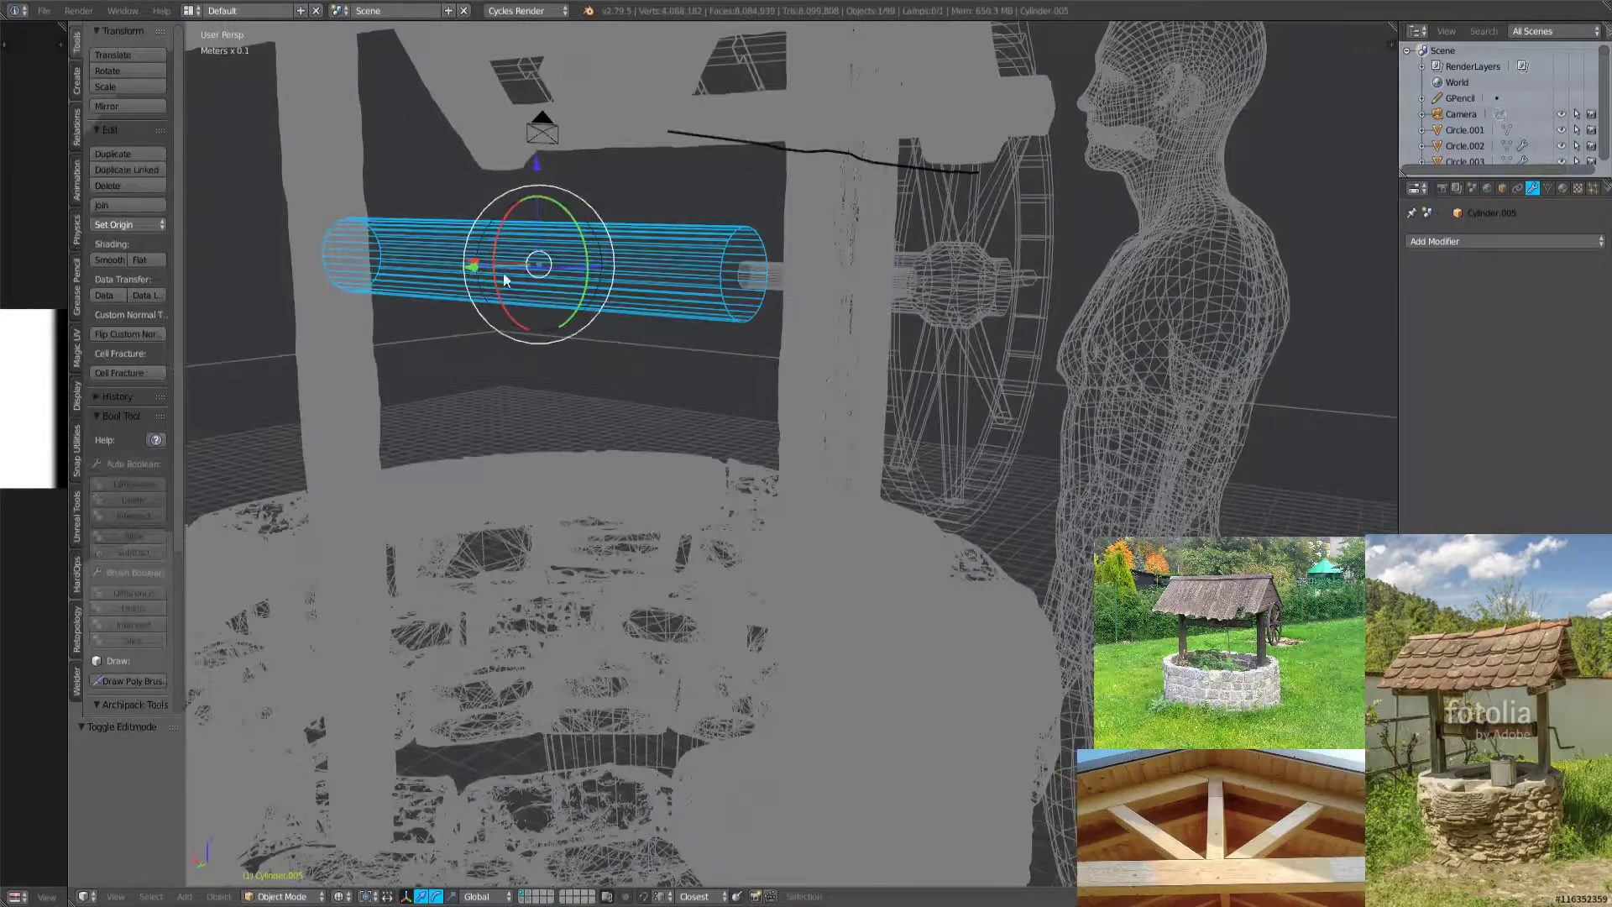
# Extrude both end caps of the winch drum in place and return to Solid shading.
pyautogui.press('Tab')
pyautogui.keyDown('shift'); pyautogui.rightClick(339, 256); pyautogui.keyUp('shift')
pyautogui.scroll(2, 797, 368)
pyautogui.press('e')
pyautogui.press('s')
pyautogui.rightClick(798, 388)
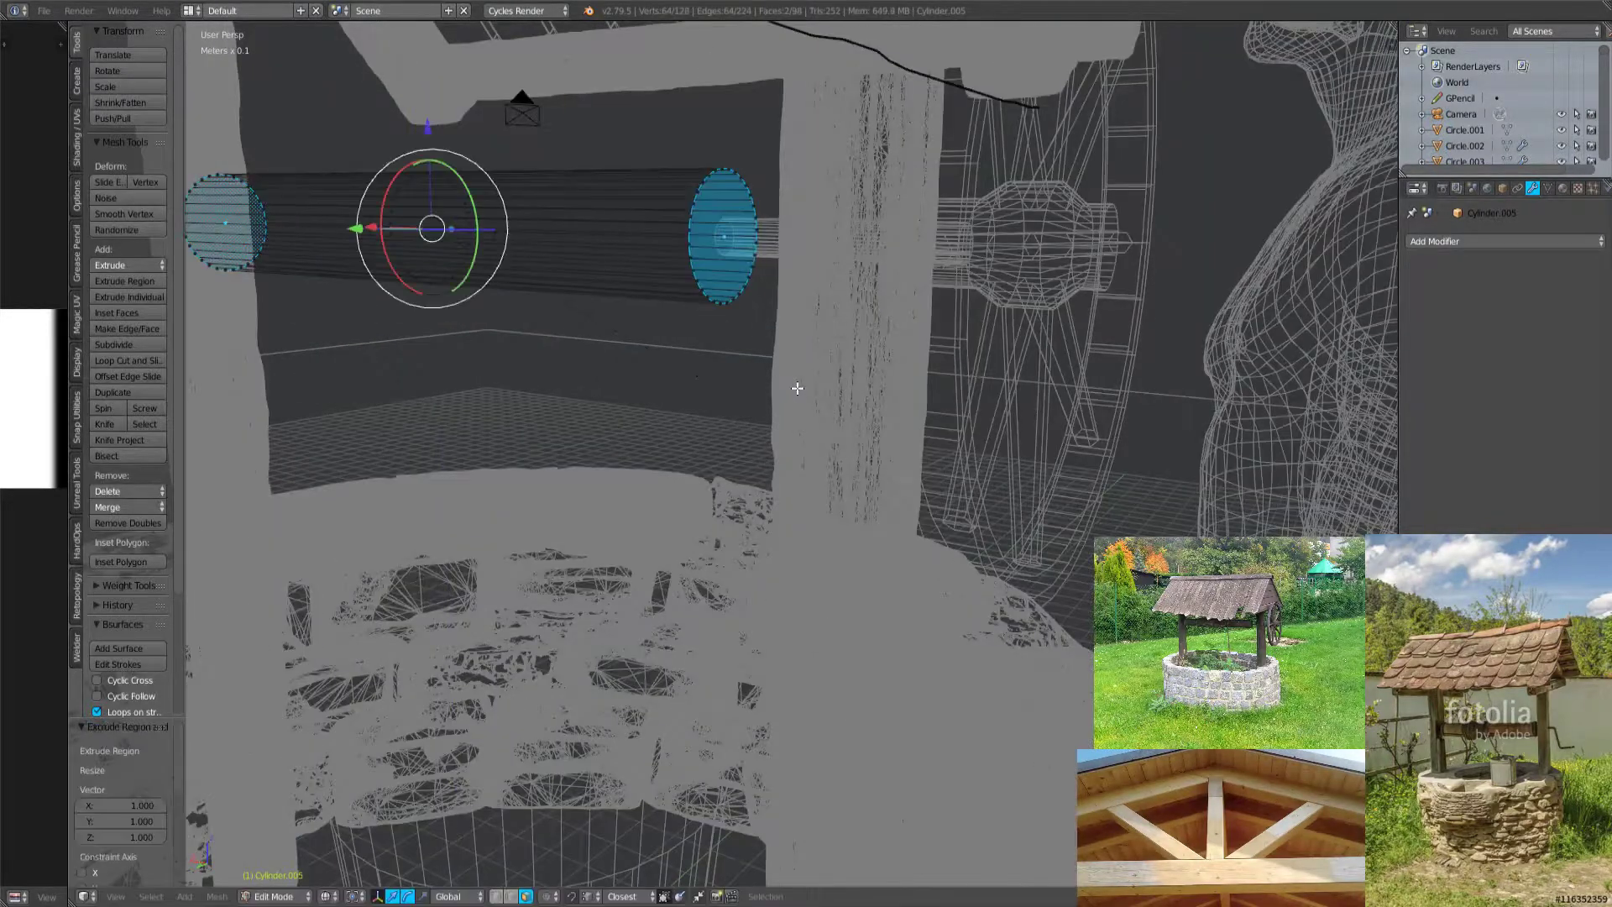
pyautogui.click(353, 896)
pyautogui.click(369, 842)
pyautogui.press('Tab')
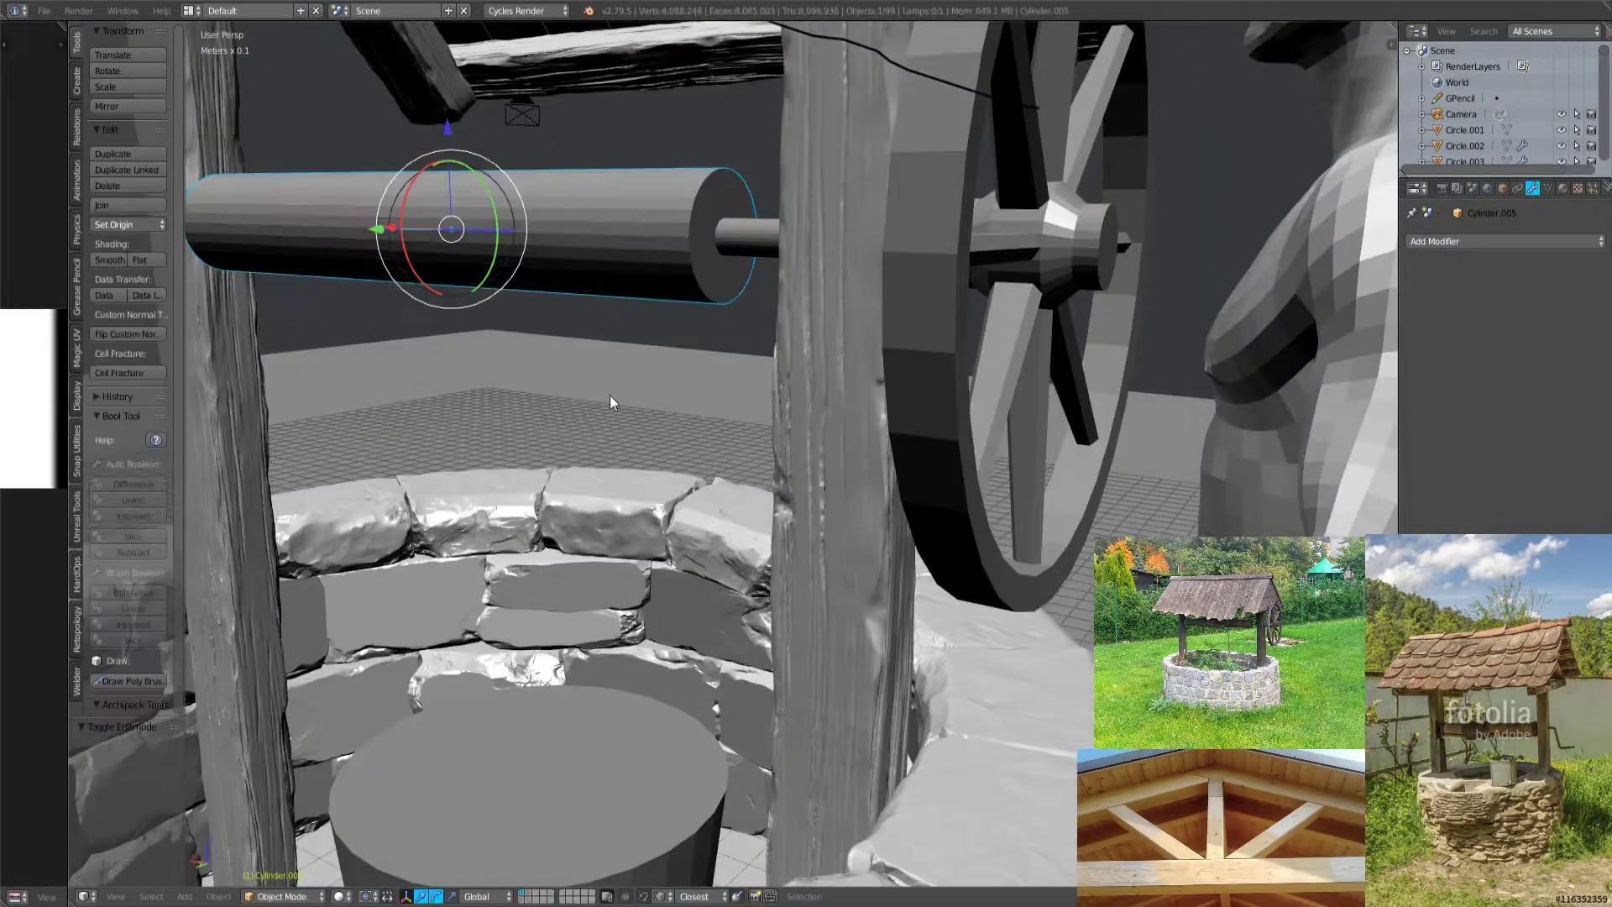
# Isolate the winch drum to examine its end cap in edit mode, and unhide all objects.
pyautogui.hotkey('shift', 'h')
pyautogui.press('Tab')
pyautogui.moveTo(666, 345); pyautogui.dragTo(642, 505, button='middle')
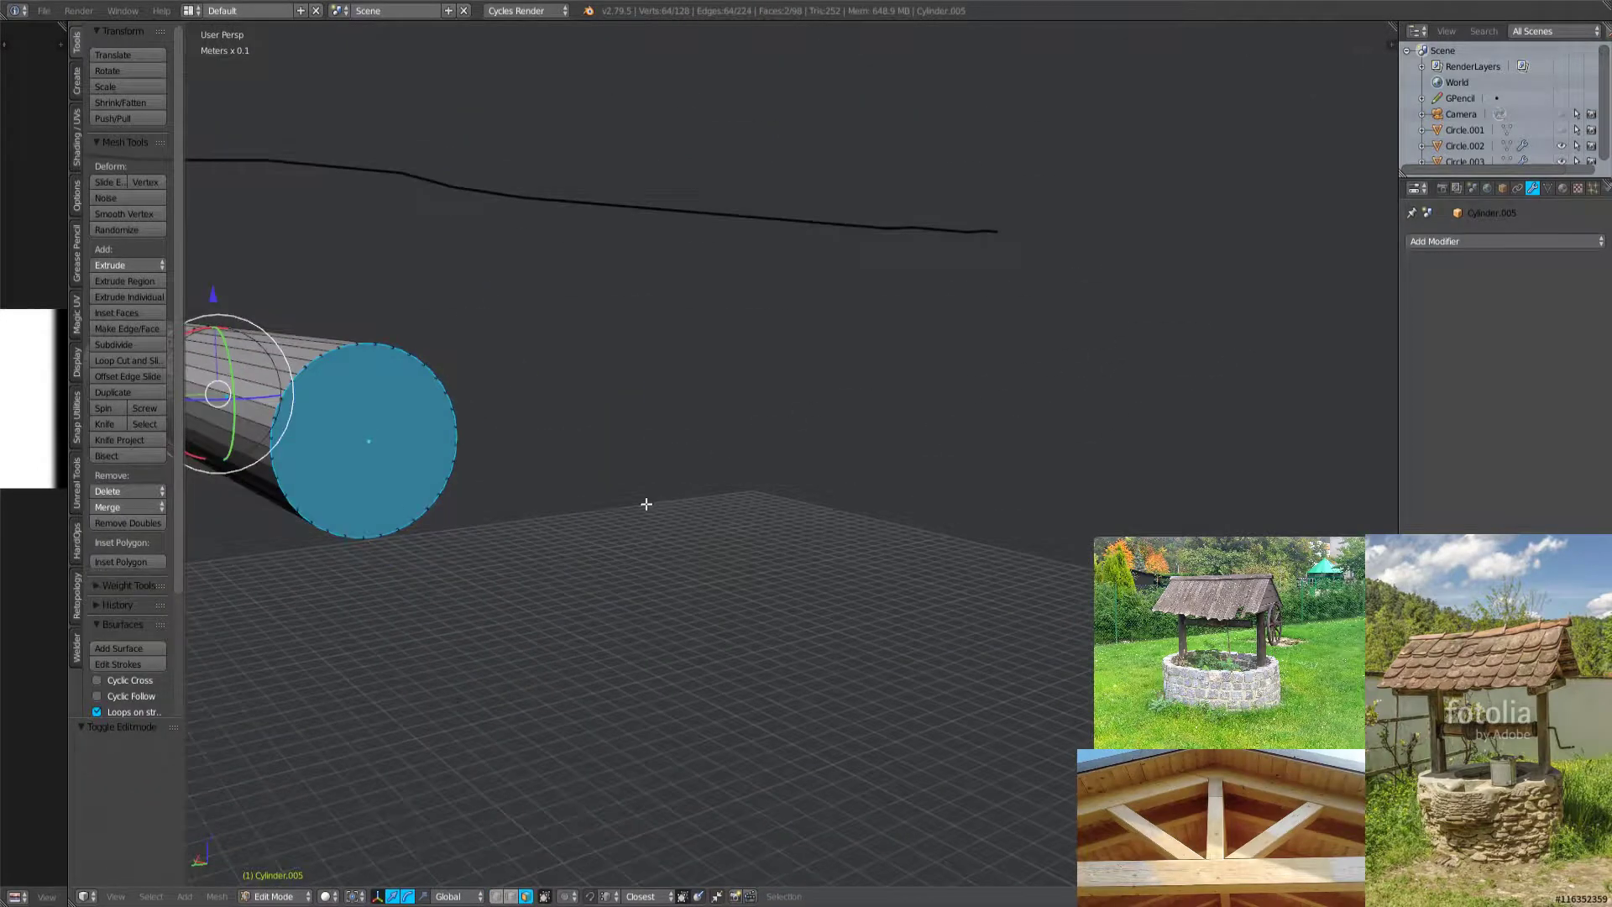
pyautogui.press('Tab')
pyautogui.hotkey('alt', 'h')
pyautogui.scroll(-8, 610, 523)
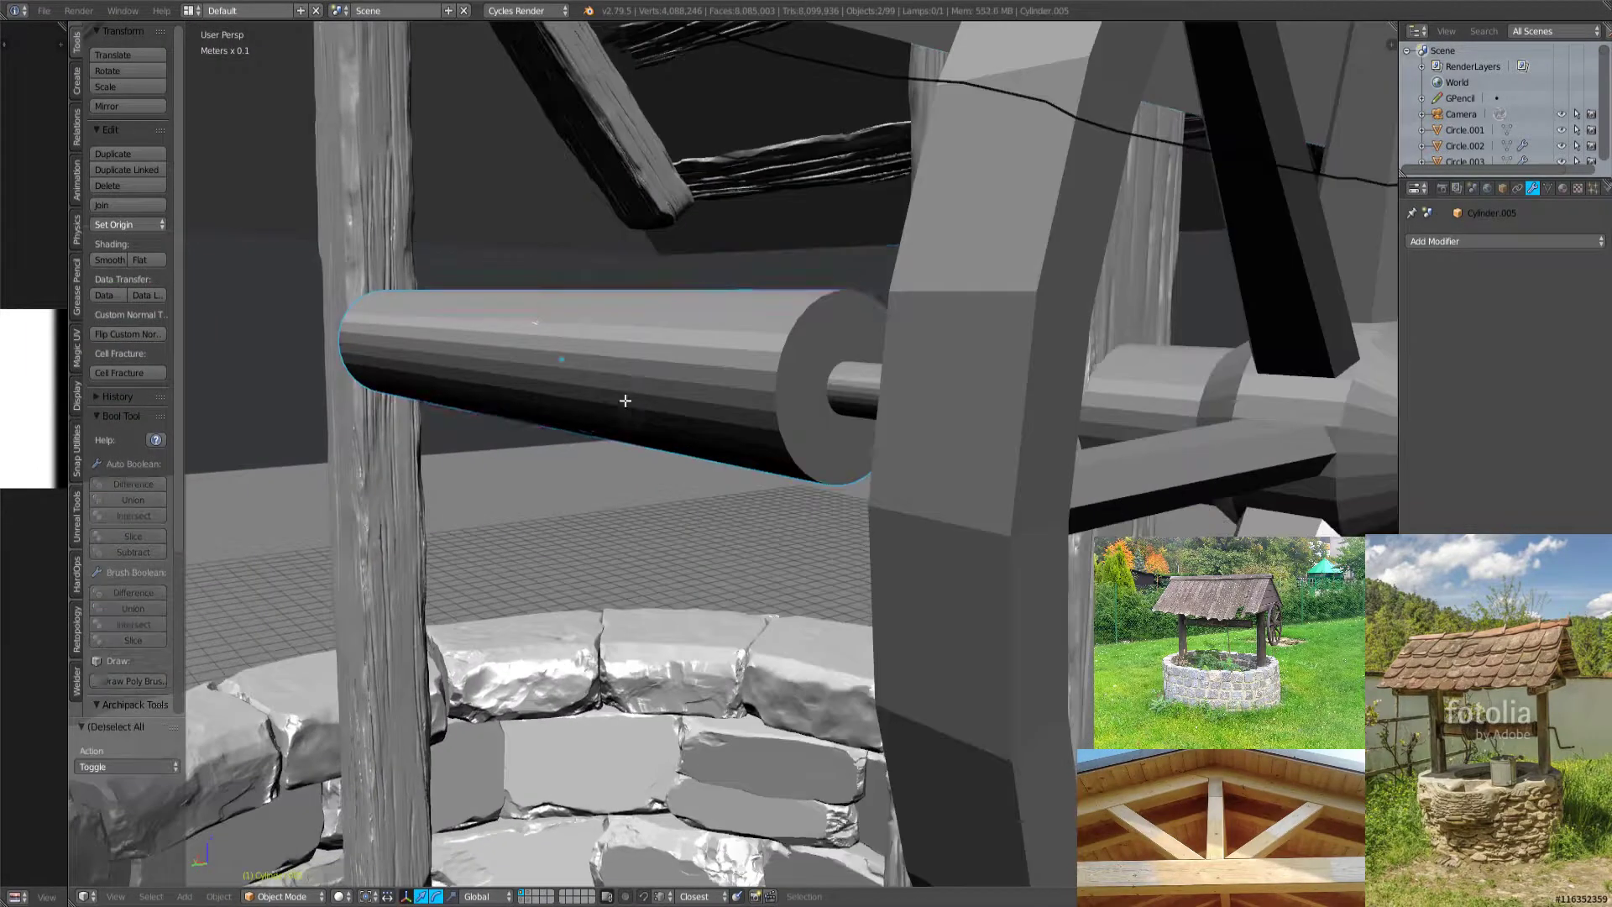
pyautogui.press('Tab')
pyautogui.scroll(3, 588, 335)
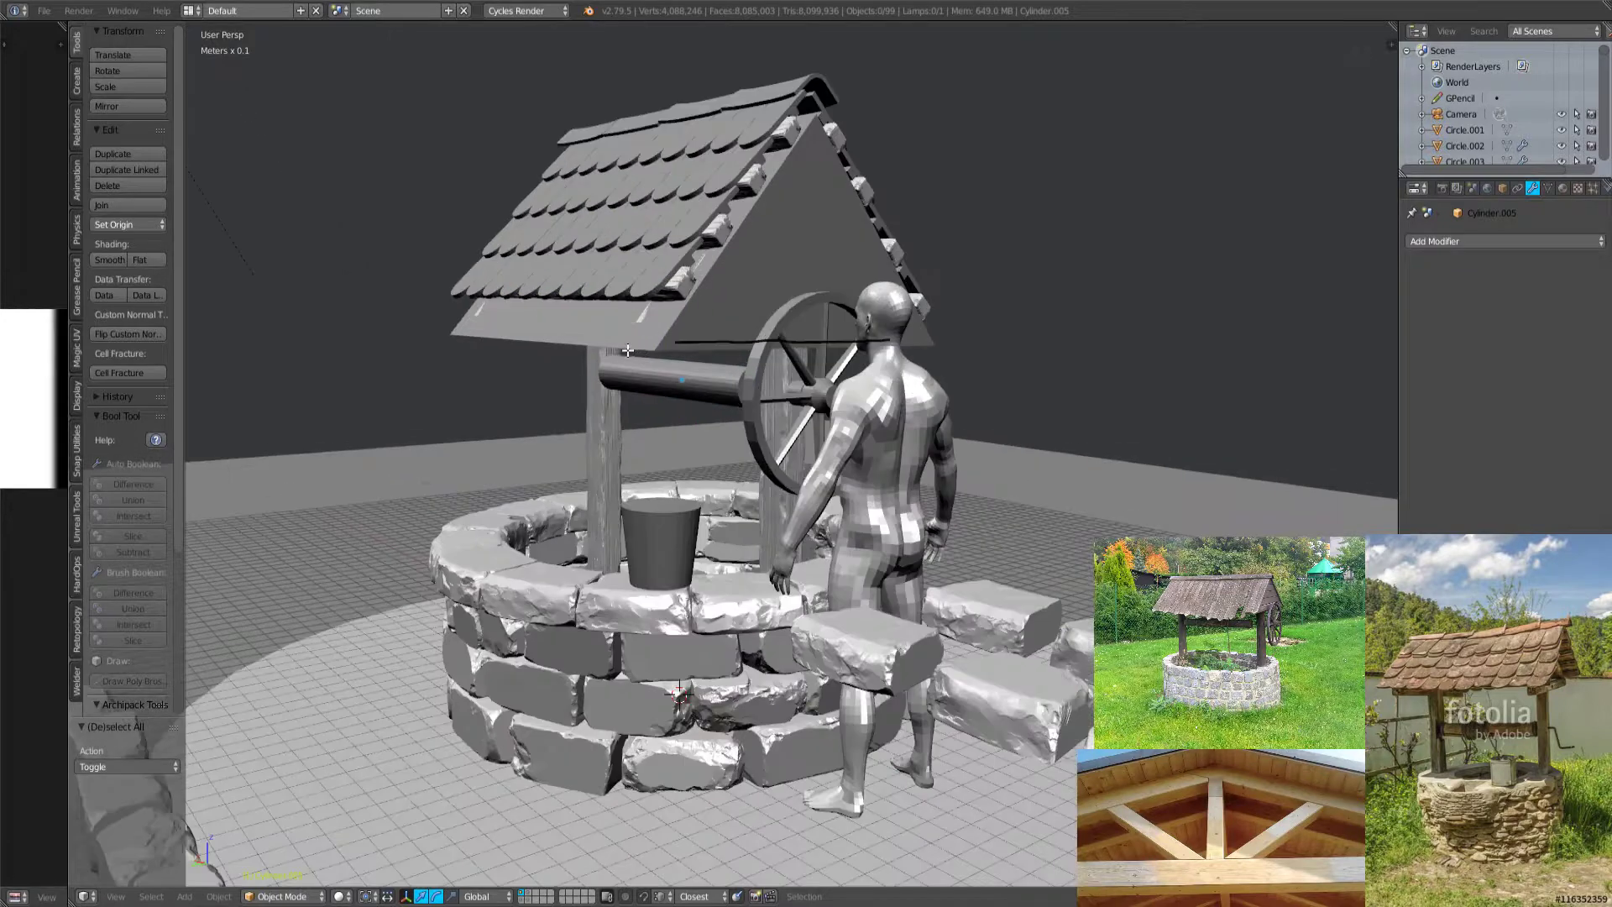
pyautogui.press('Tab')
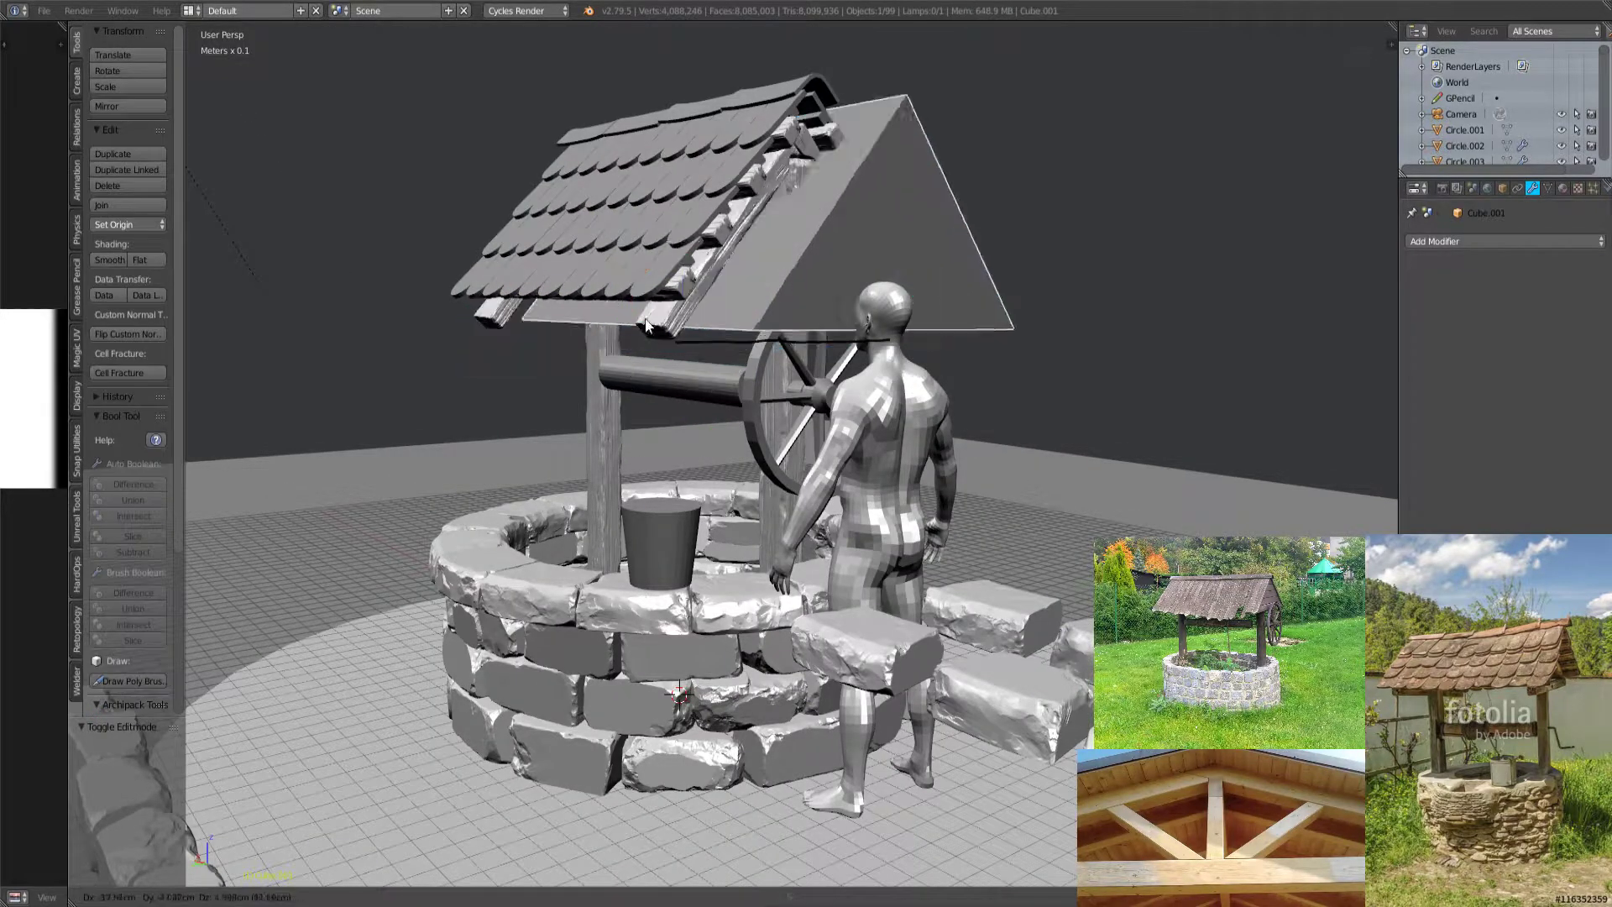
# Move the triangular placeholder block inside the roof to another layer.
pyautogui.rightClick(542, 340)
pyautogui.press('g')
pyautogui.rightClick(552, 541)
pyautogui.moveTo(553, 541); pyautogui.dragTo(798, 558, button='middle')
pyautogui.press('m')
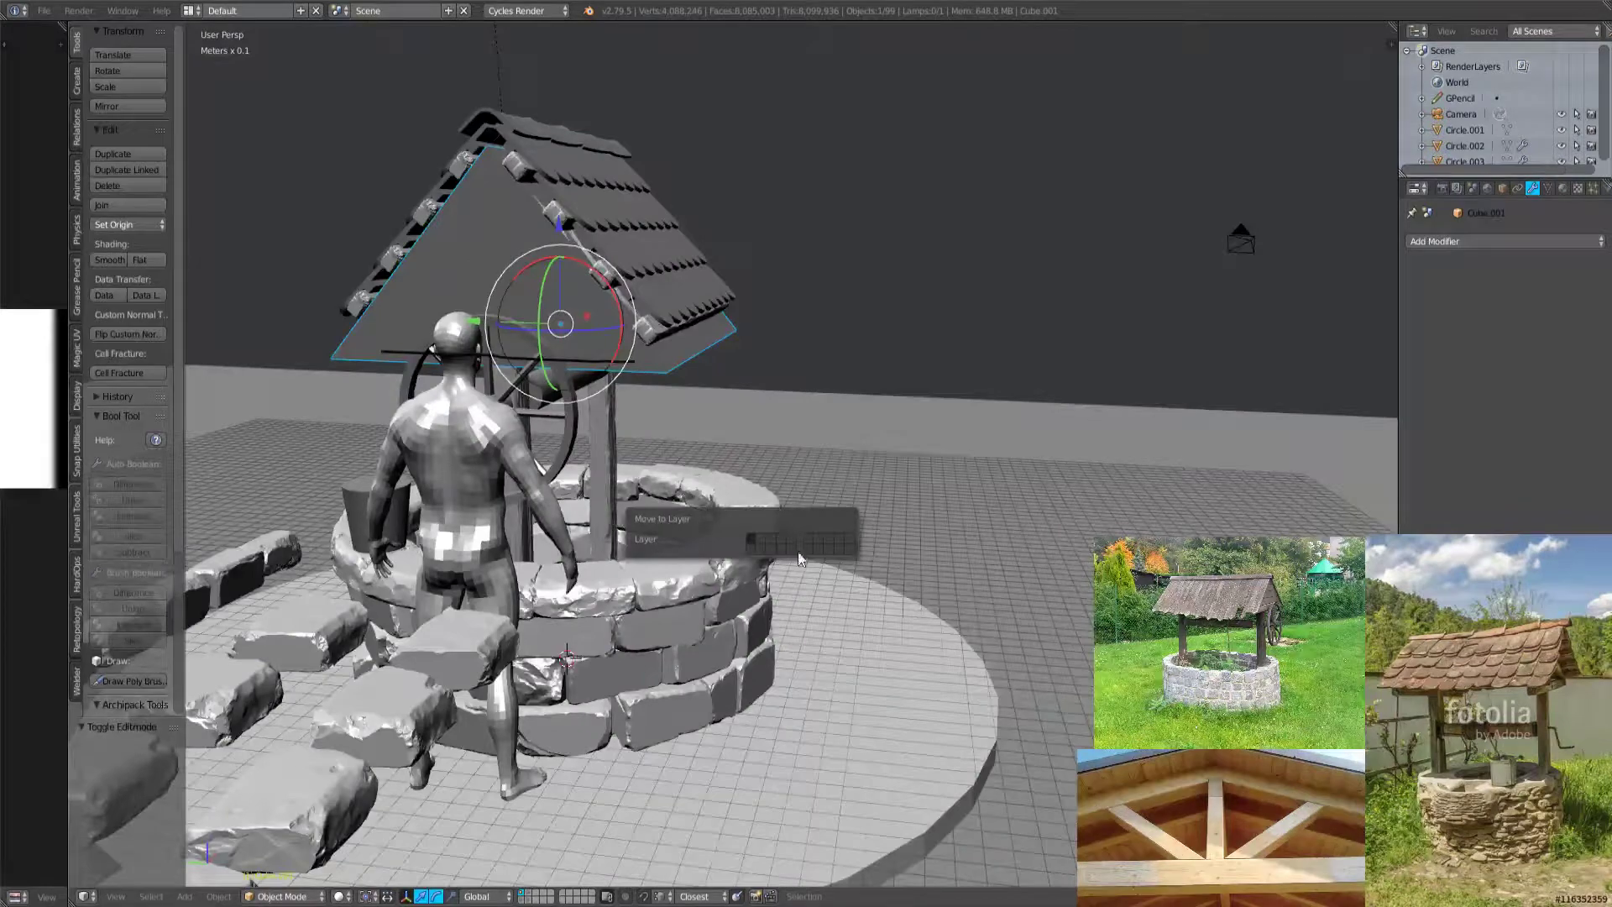
pyautogui.click(752, 551)
pyautogui.moveTo(406, 543); pyautogui.dragTo(668, 597, button='middle')
pyautogui.scroll(4, 621, 515)
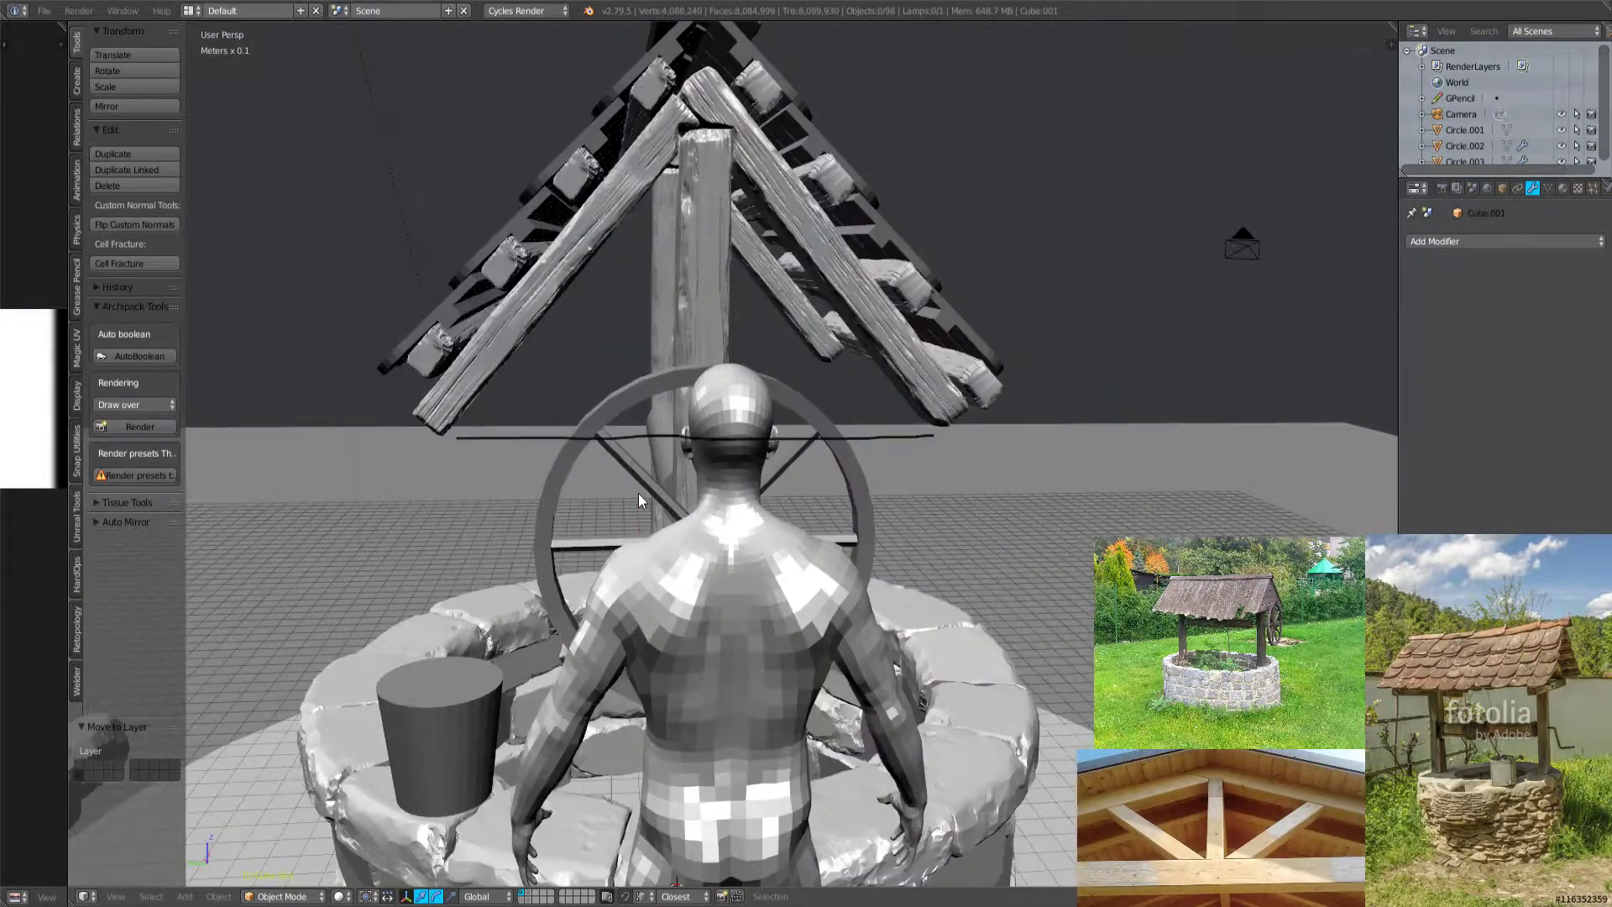
# In right orthographic view, shrink the uppermost purlin on one roof slope to about half size and set it against the rafter.
pyautogui.scroll(-5, 675, 323)
pyautogui.moveTo(676, 324); pyautogui.dragTo(713, 238, button='middle')
pyautogui.scroll(6, 710, 239)
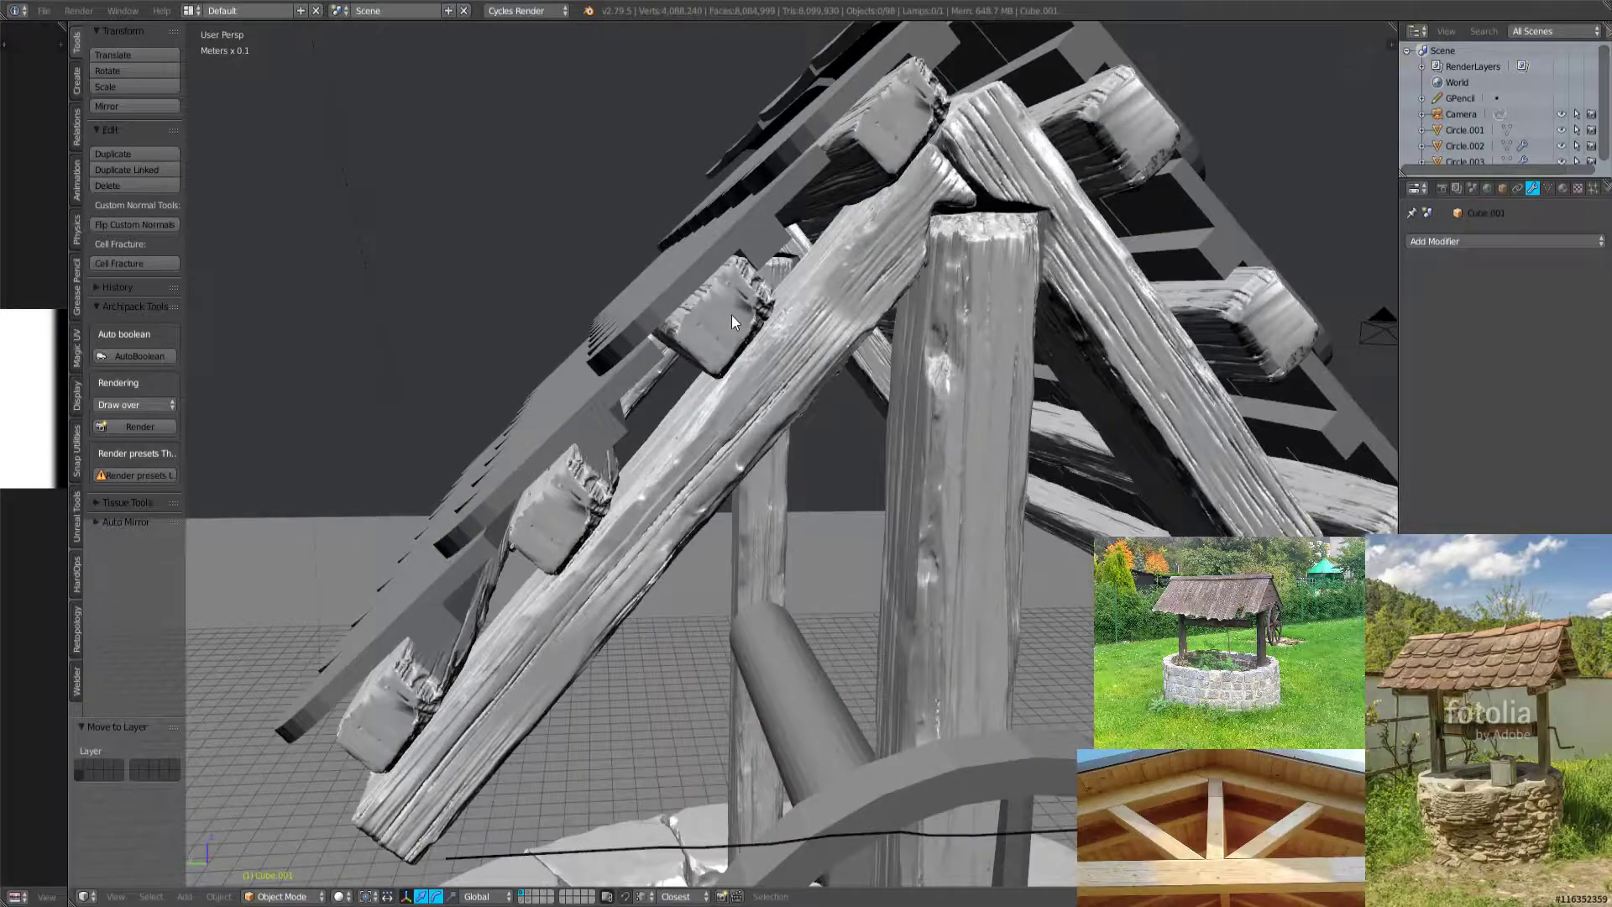
pyautogui.rightClick(732, 314)
pyautogui.press('KP_3')
pyautogui.scroll(3, 752, 212)
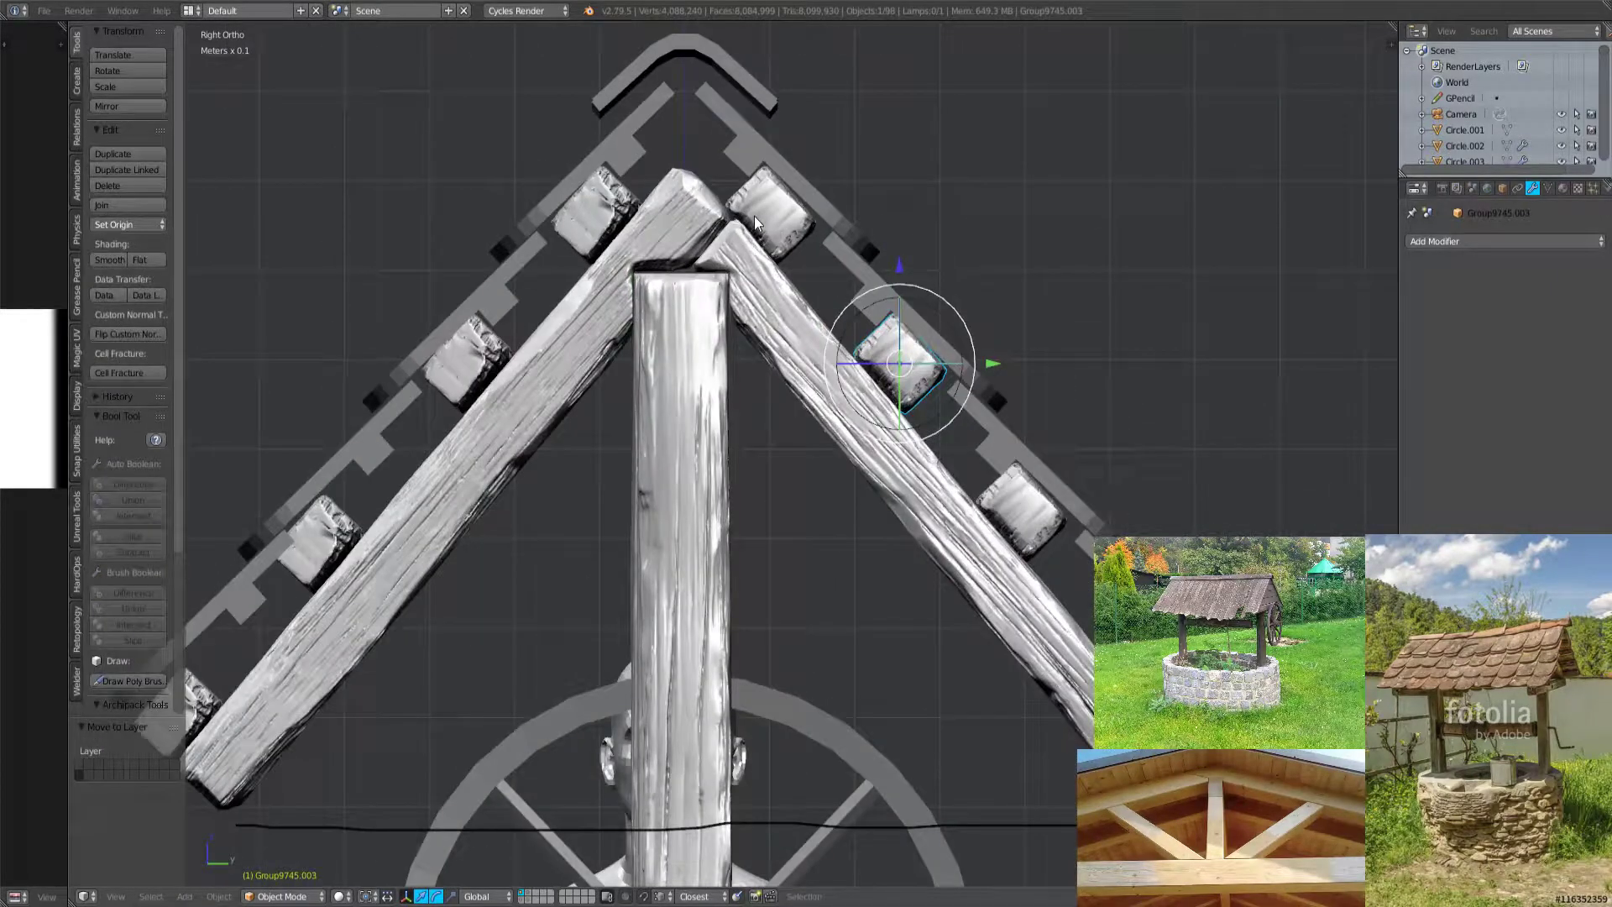
pyautogui.rightClick(754, 215)
pyautogui.scroll(5, 754, 215)
pyautogui.press('s')
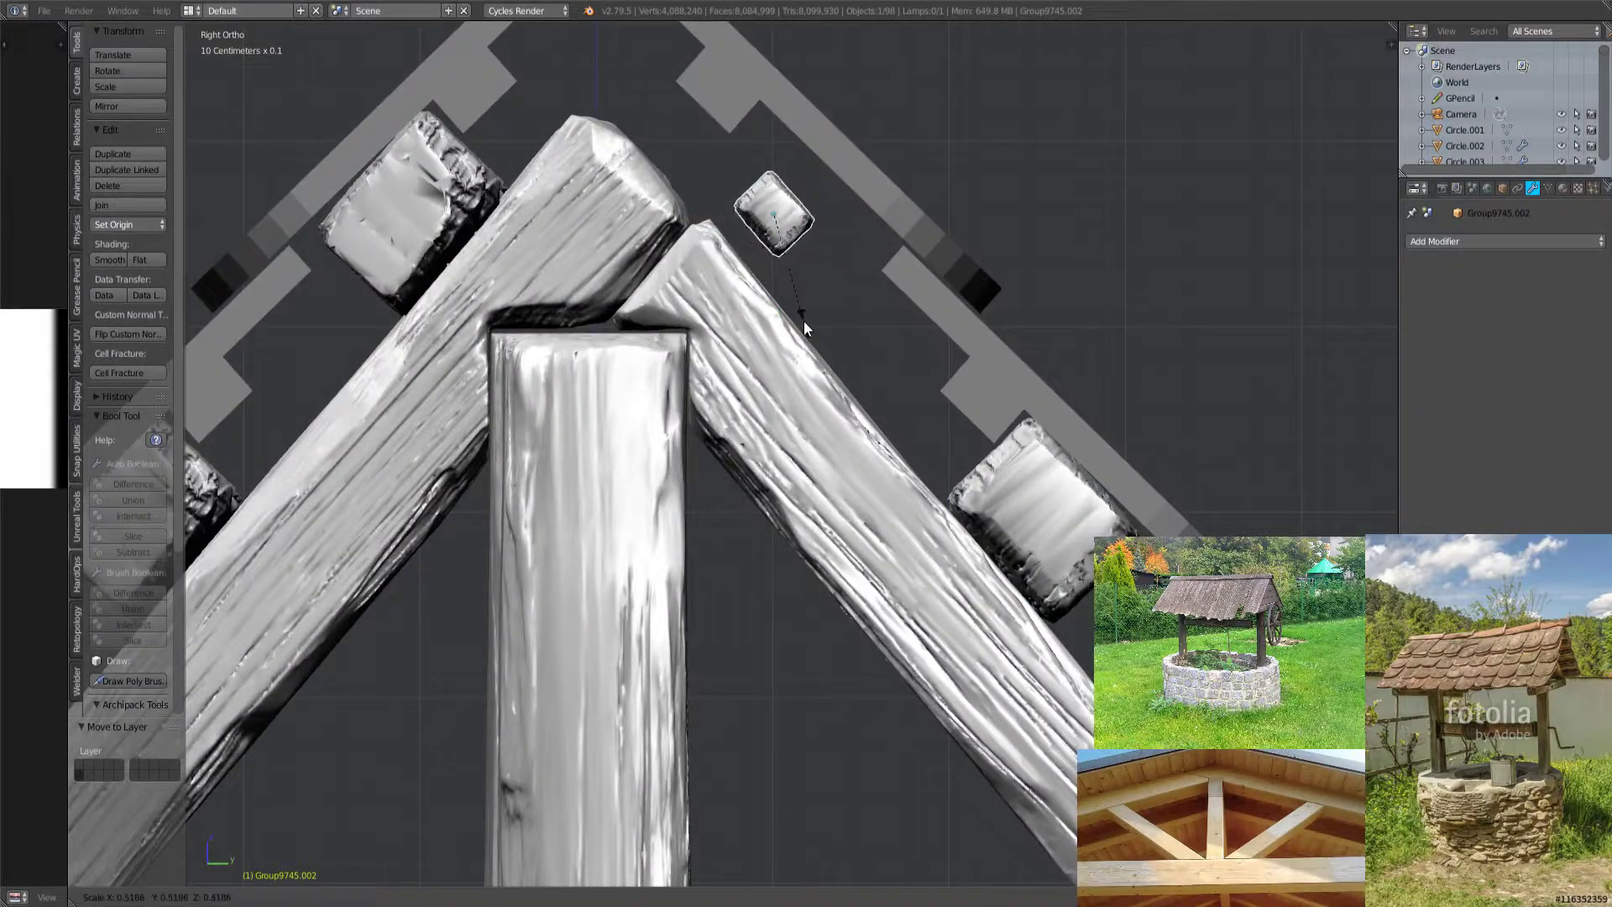
pyautogui.click(764, 315)
pyautogui.press('g')
pyautogui.click(811, 353)
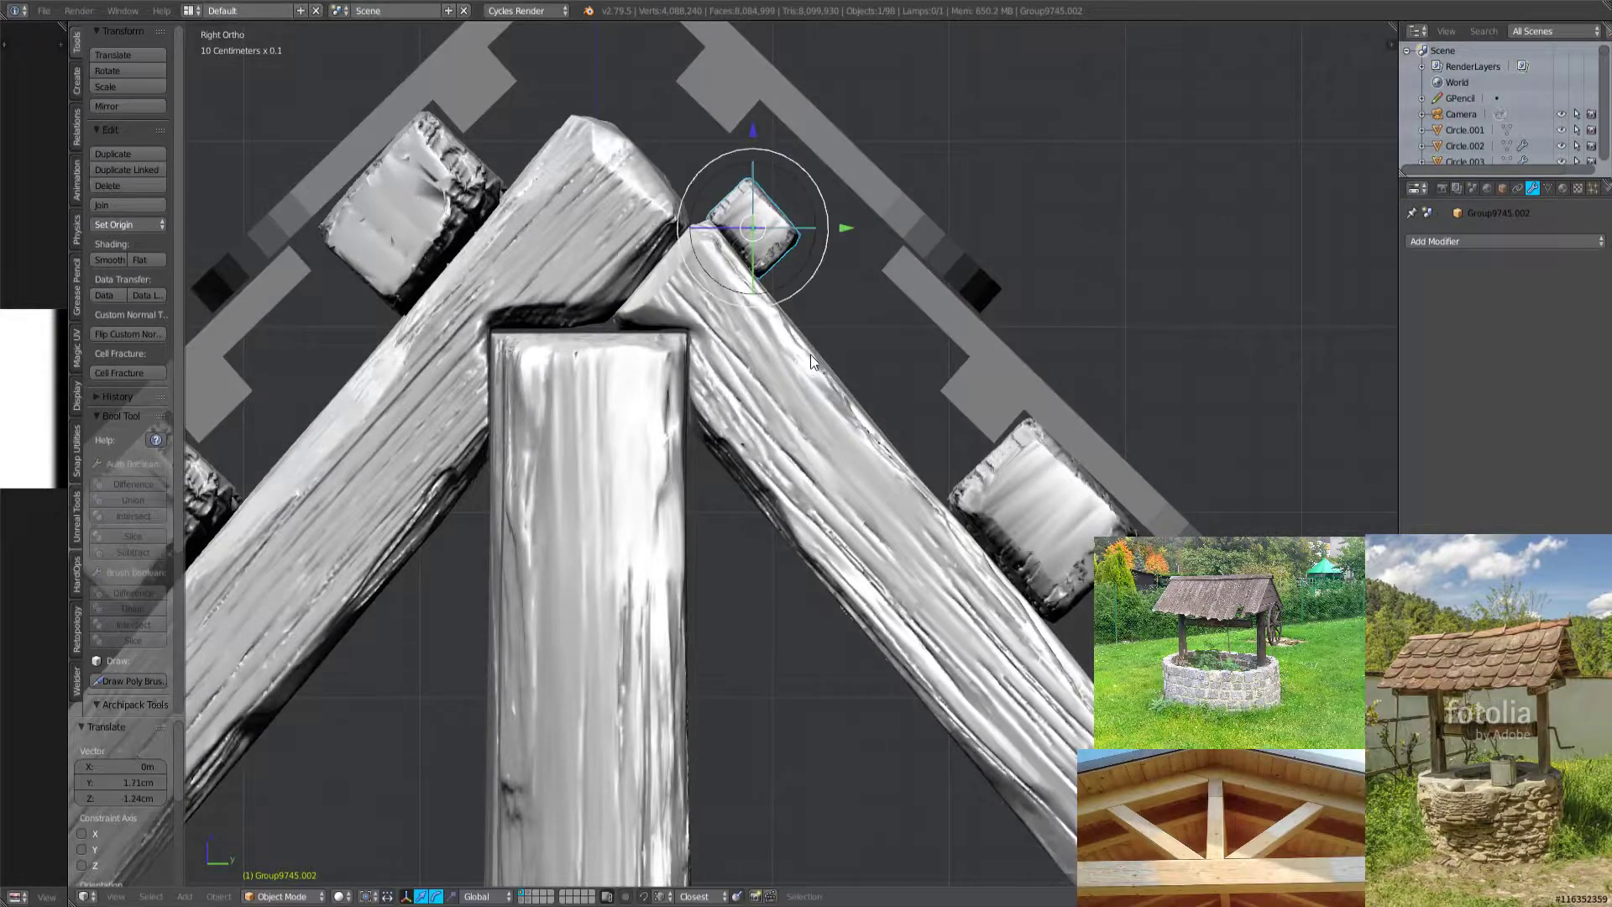
# Lengthen the shrunken purlin along the X axis, scaling it by about 1.469 and again by about 1.34.
pyautogui.scroll(-2, 810, 353)
pyautogui.moveTo(794, 318); pyautogui.dragTo(779, 408, button='middle')
pyautogui.scroll(3, 779, 408)
pyautogui.press('s')
pyautogui.press('x')
pyautogui.click(703, 422)
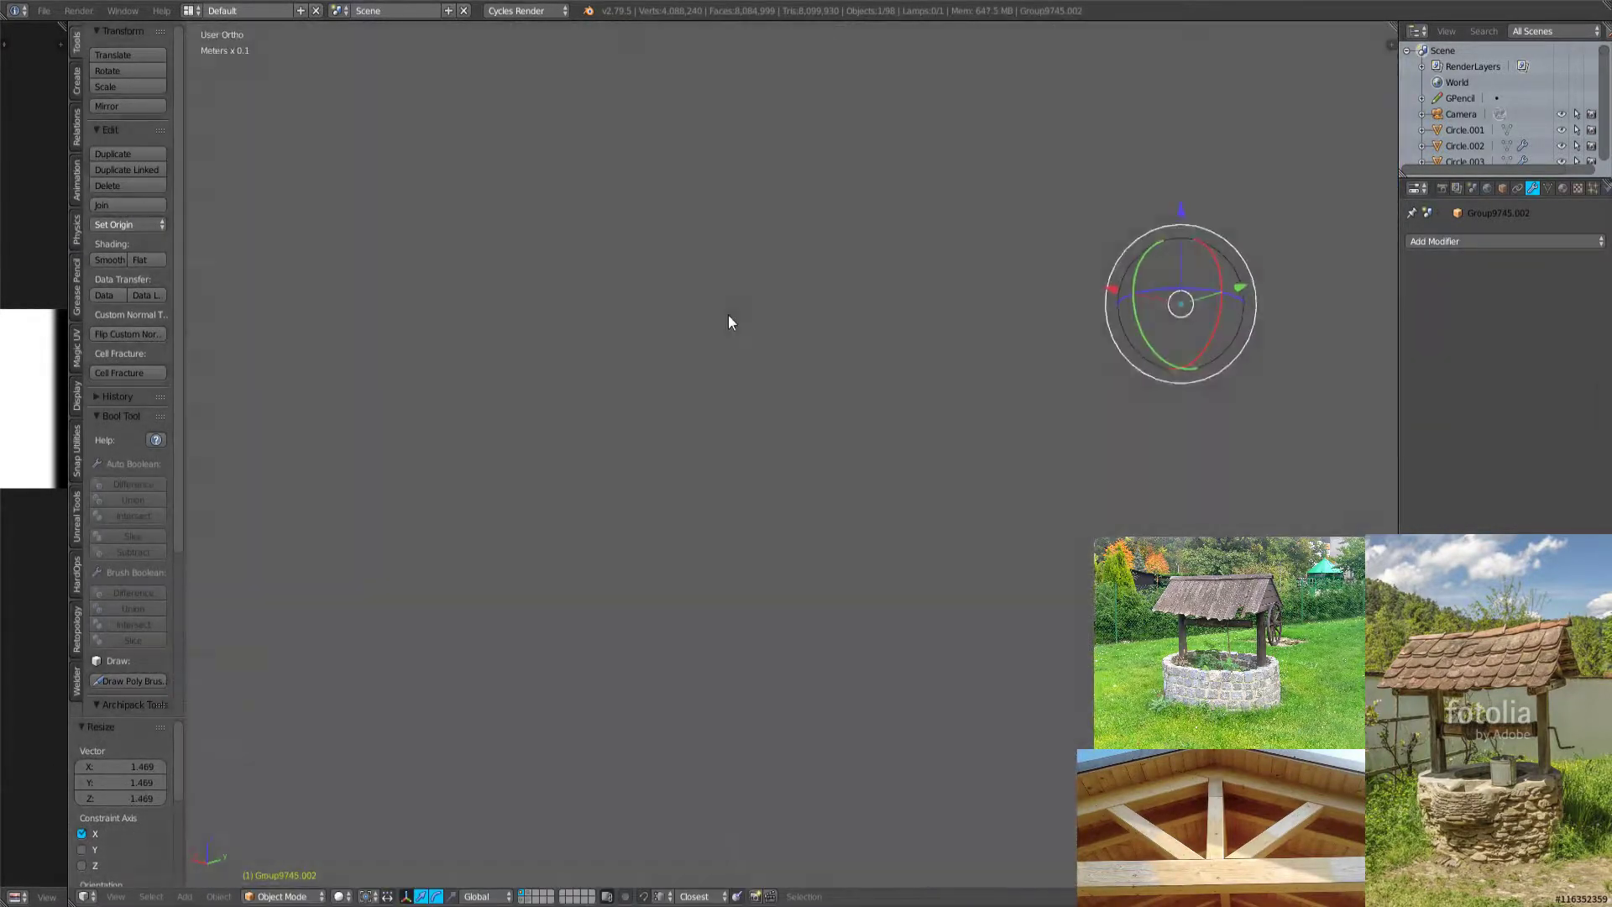
pyautogui.moveTo(727, 315); pyautogui.dragTo(1005, 366, button='middle')
pyautogui.press('s')
pyautogui.press('x')
pyautogui.click(788, 382)
pyautogui.press('s')
pyautogui.press('x')
pyautogui.rightClick(784, 390)
pyautogui.press('KP_5')
pyautogui.press('s')
pyautogui.press('x')
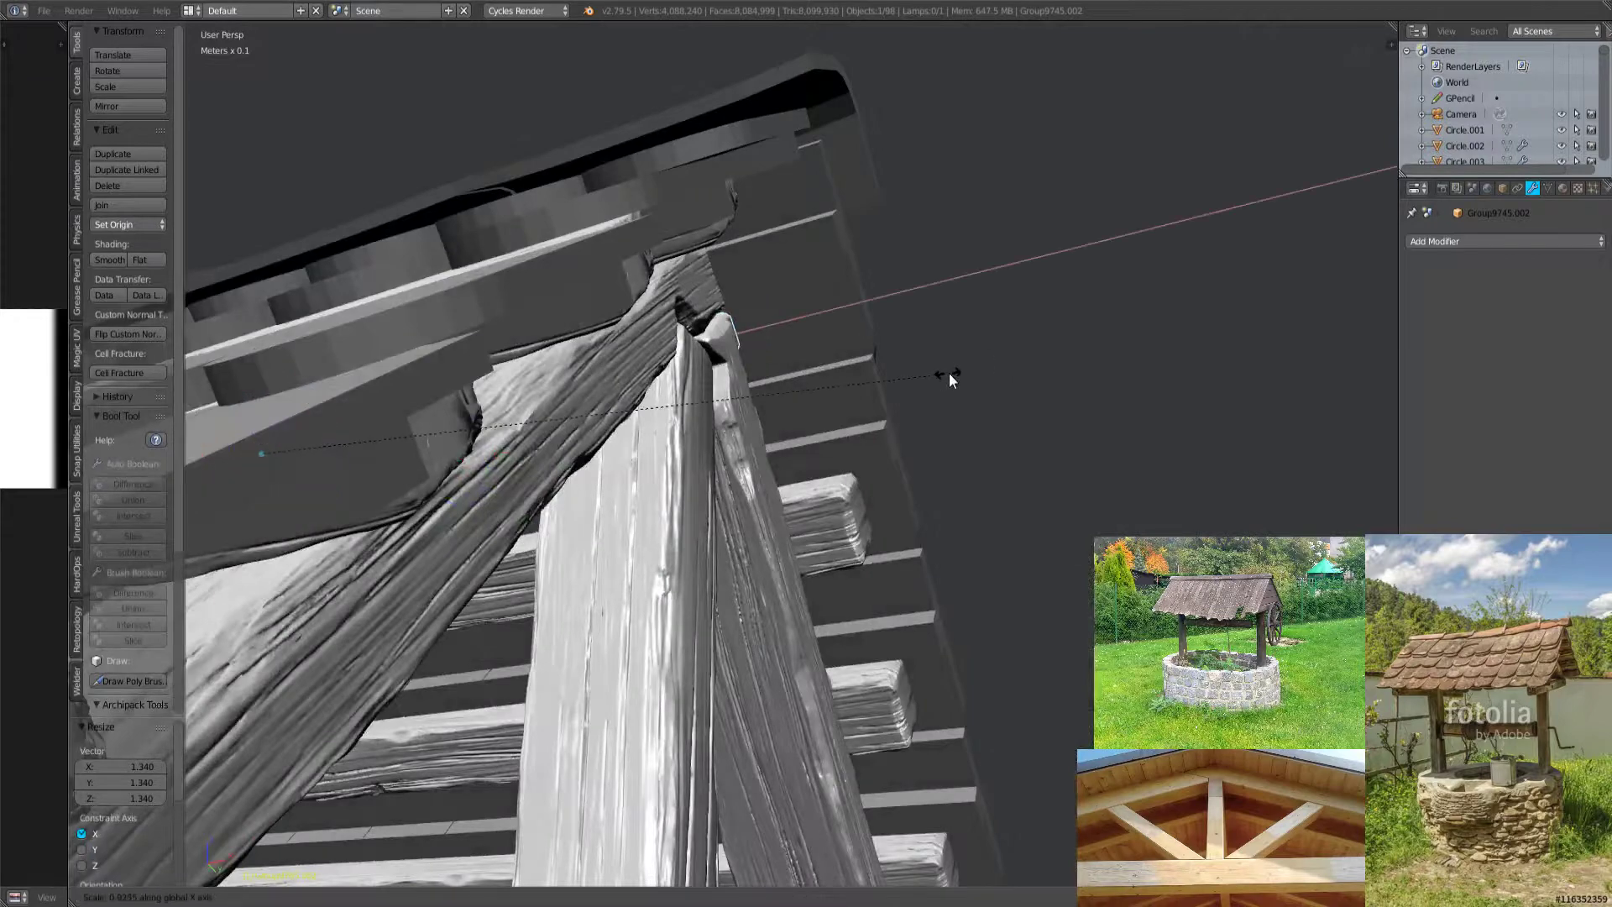
pyautogui.rightClick(934, 394)
pyautogui.press('a')
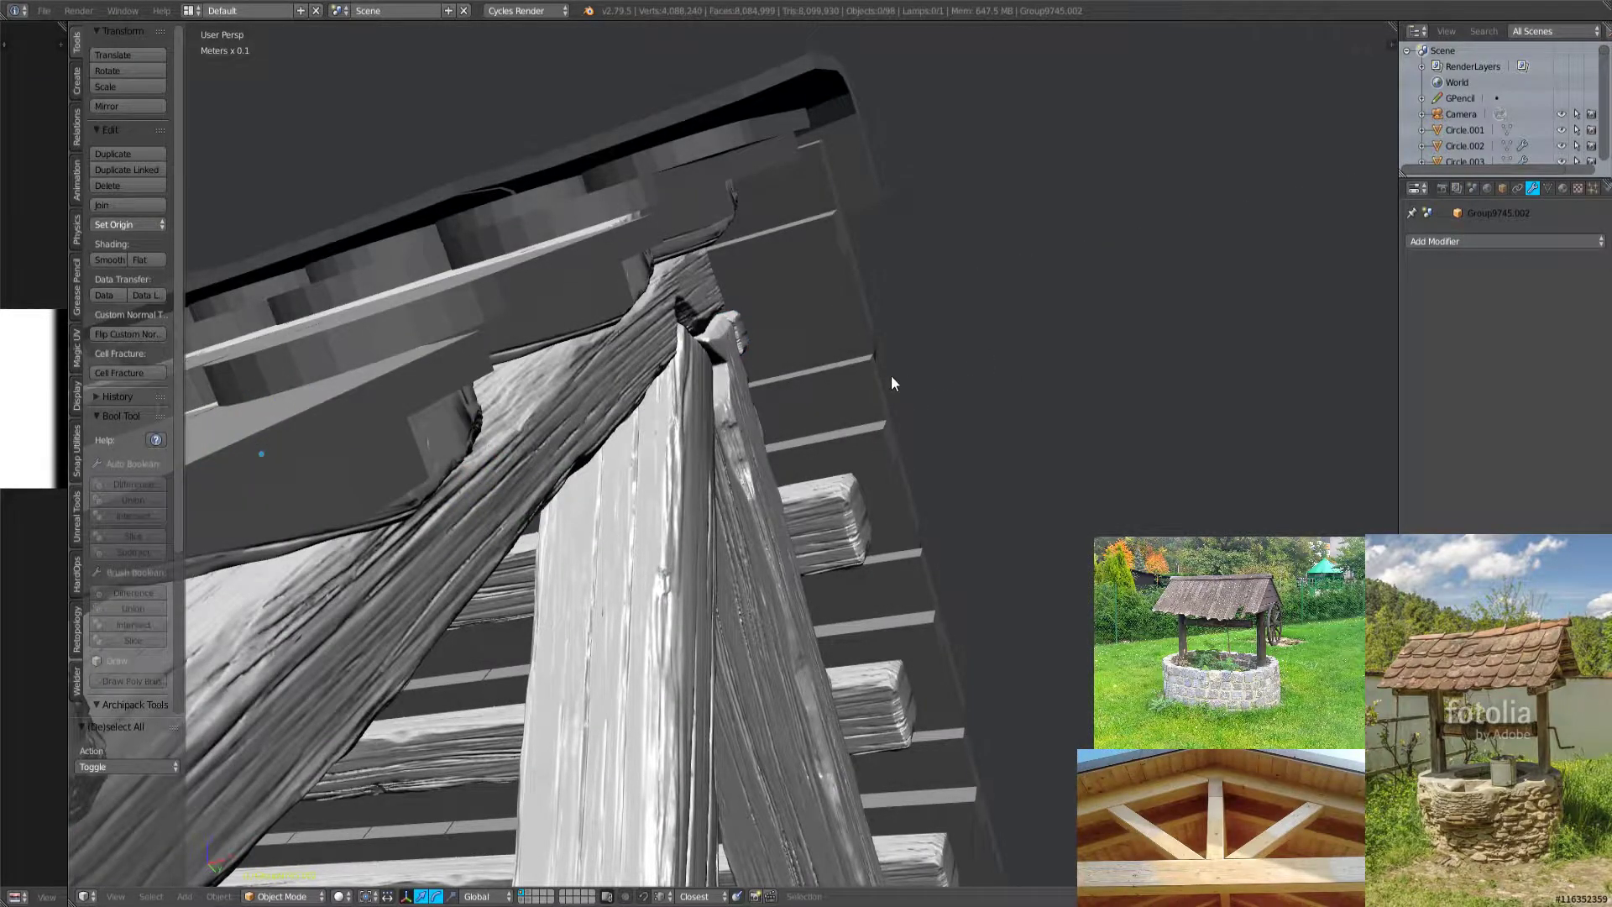
# In right orthographic view, delete the four thick purlins on the roof slope opposite the shrunken one.
pyautogui.moveTo(889, 376); pyautogui.dragTo(858, 409, button='middle')
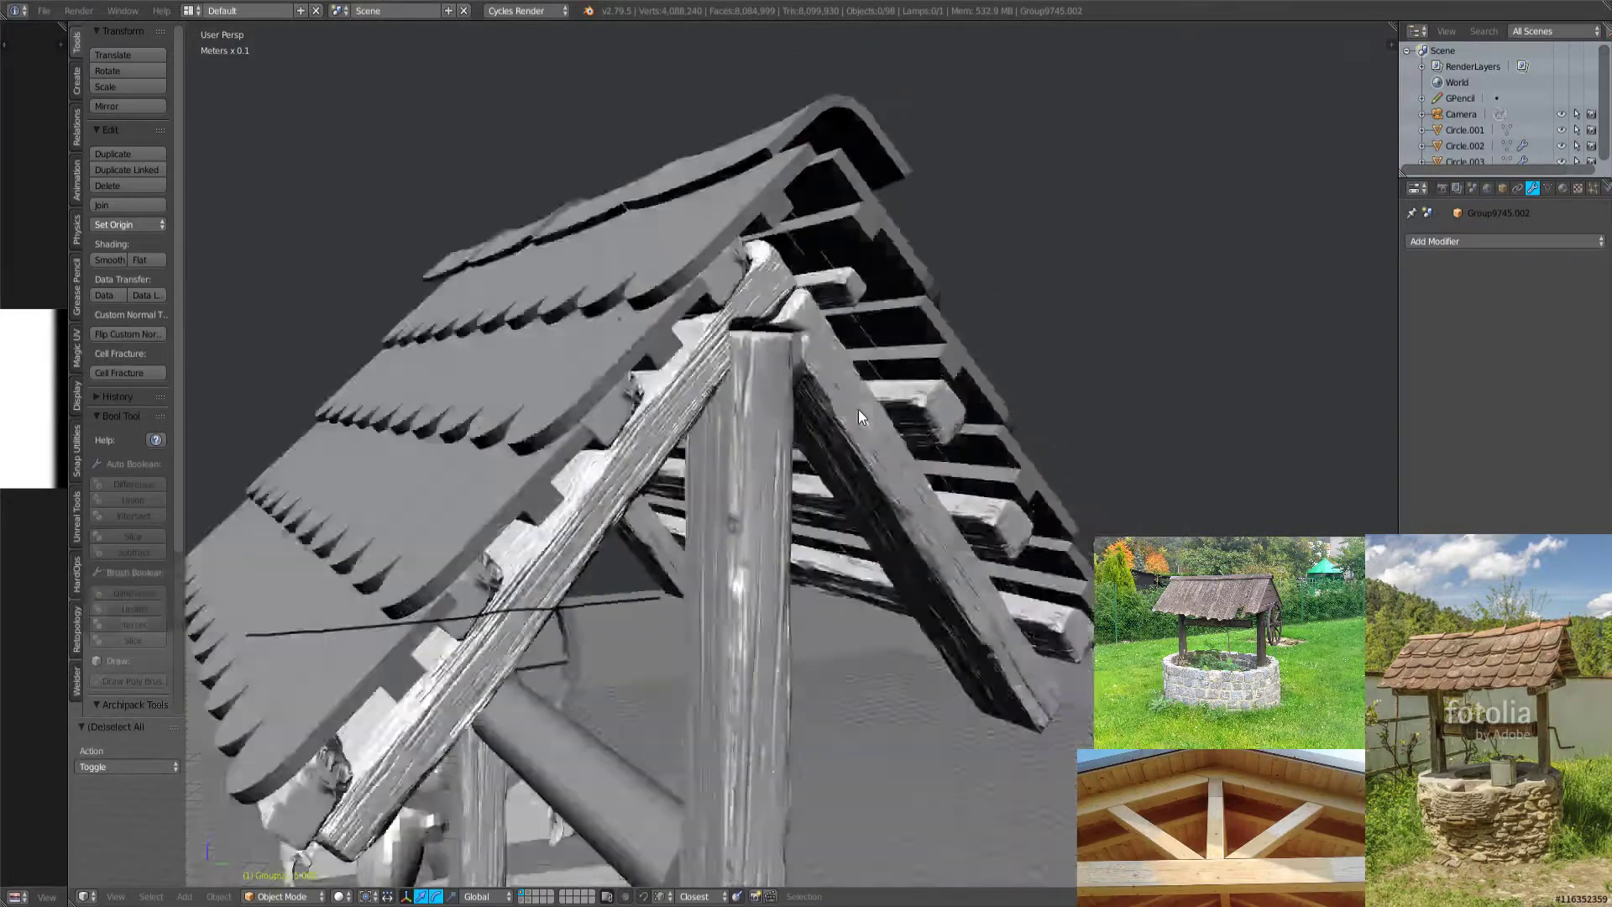
pyautogui.press('KP_3')
pyautogui.scroll(3, 927, 413)
pyautogui.scroll(-1, 950, 376)
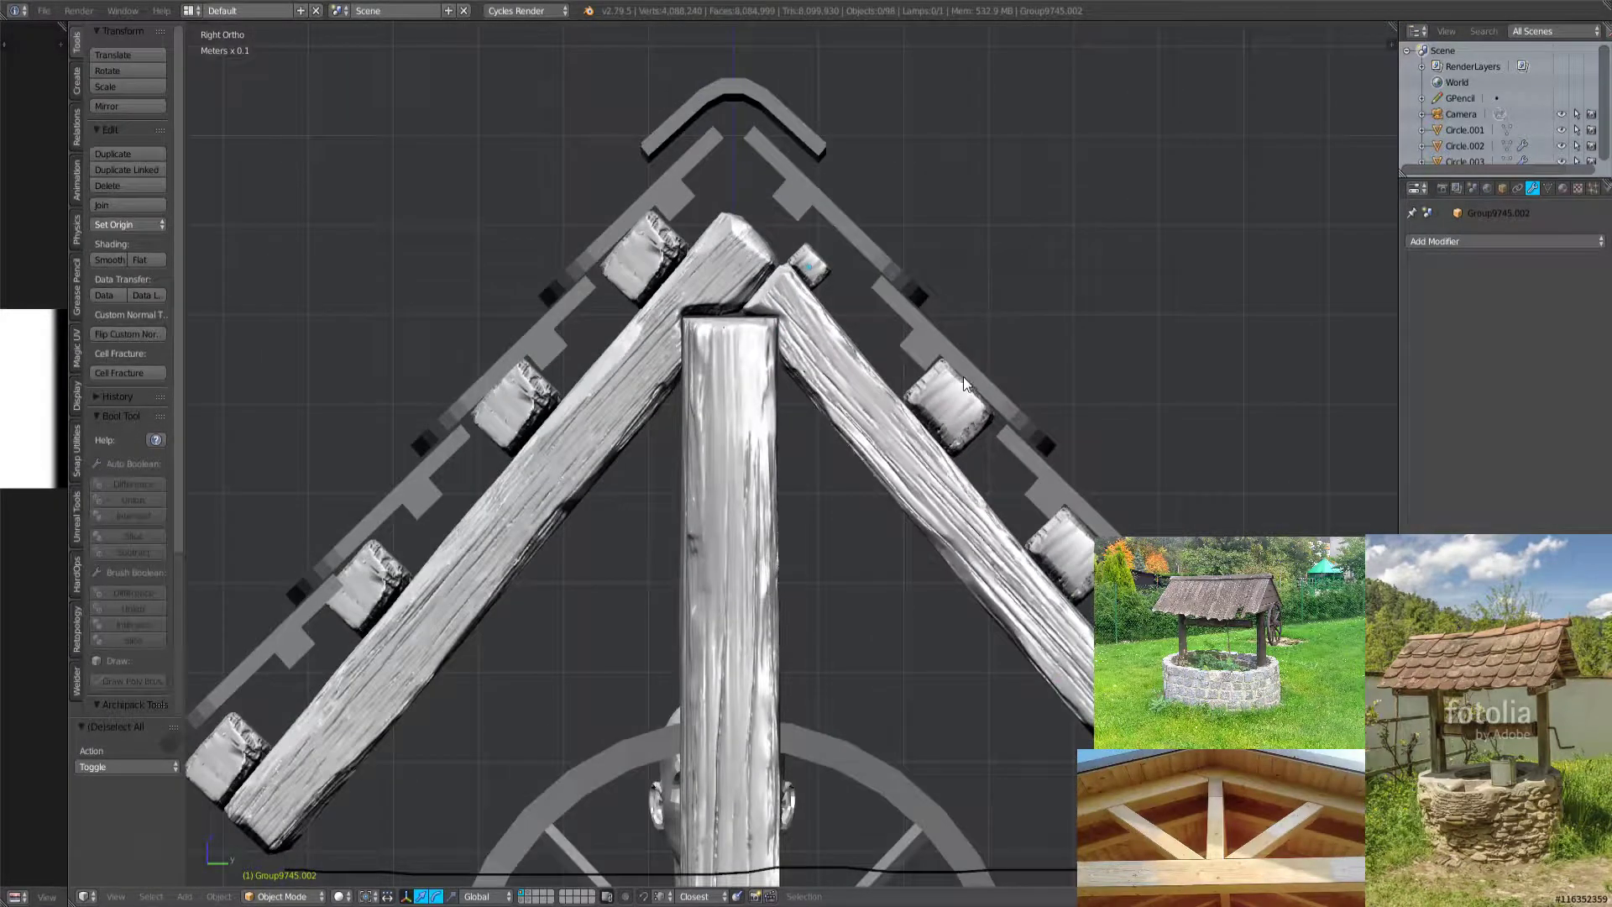
pyautogui.rightClick(966, 375)
pyautogui.scroll(1, 990, 372)
pyautogui.press('Tab')
pyautogui.press('Tab')
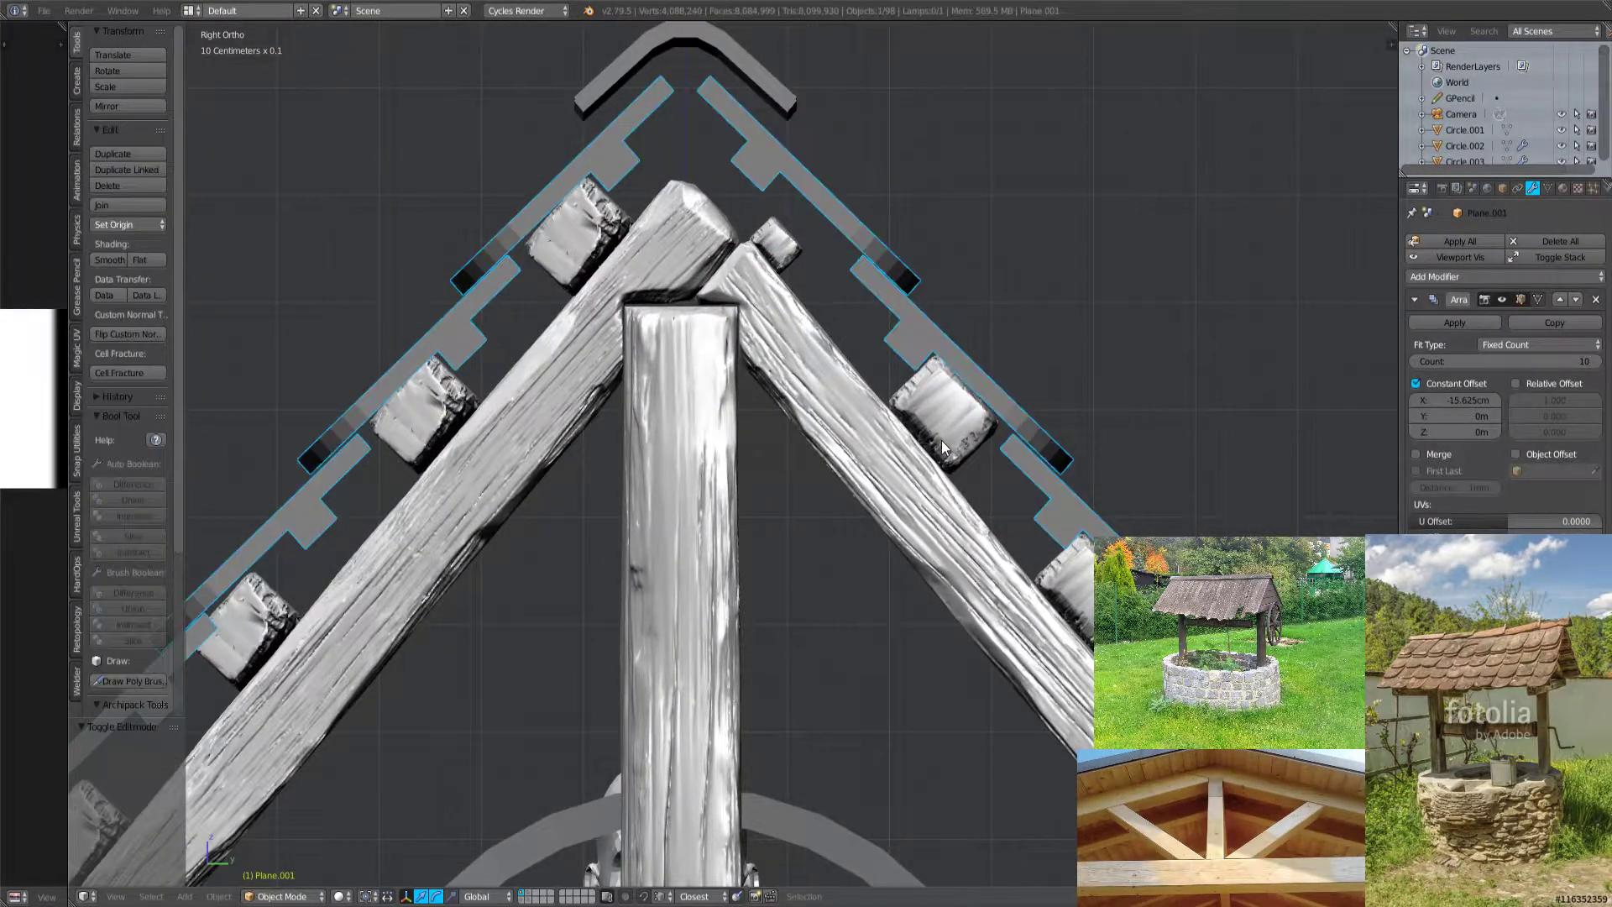
pyautogui.rightClick(940, 440)
pyautogui.rightClick(577, 228)
pyautogui.scroll(-2, 470, 491)
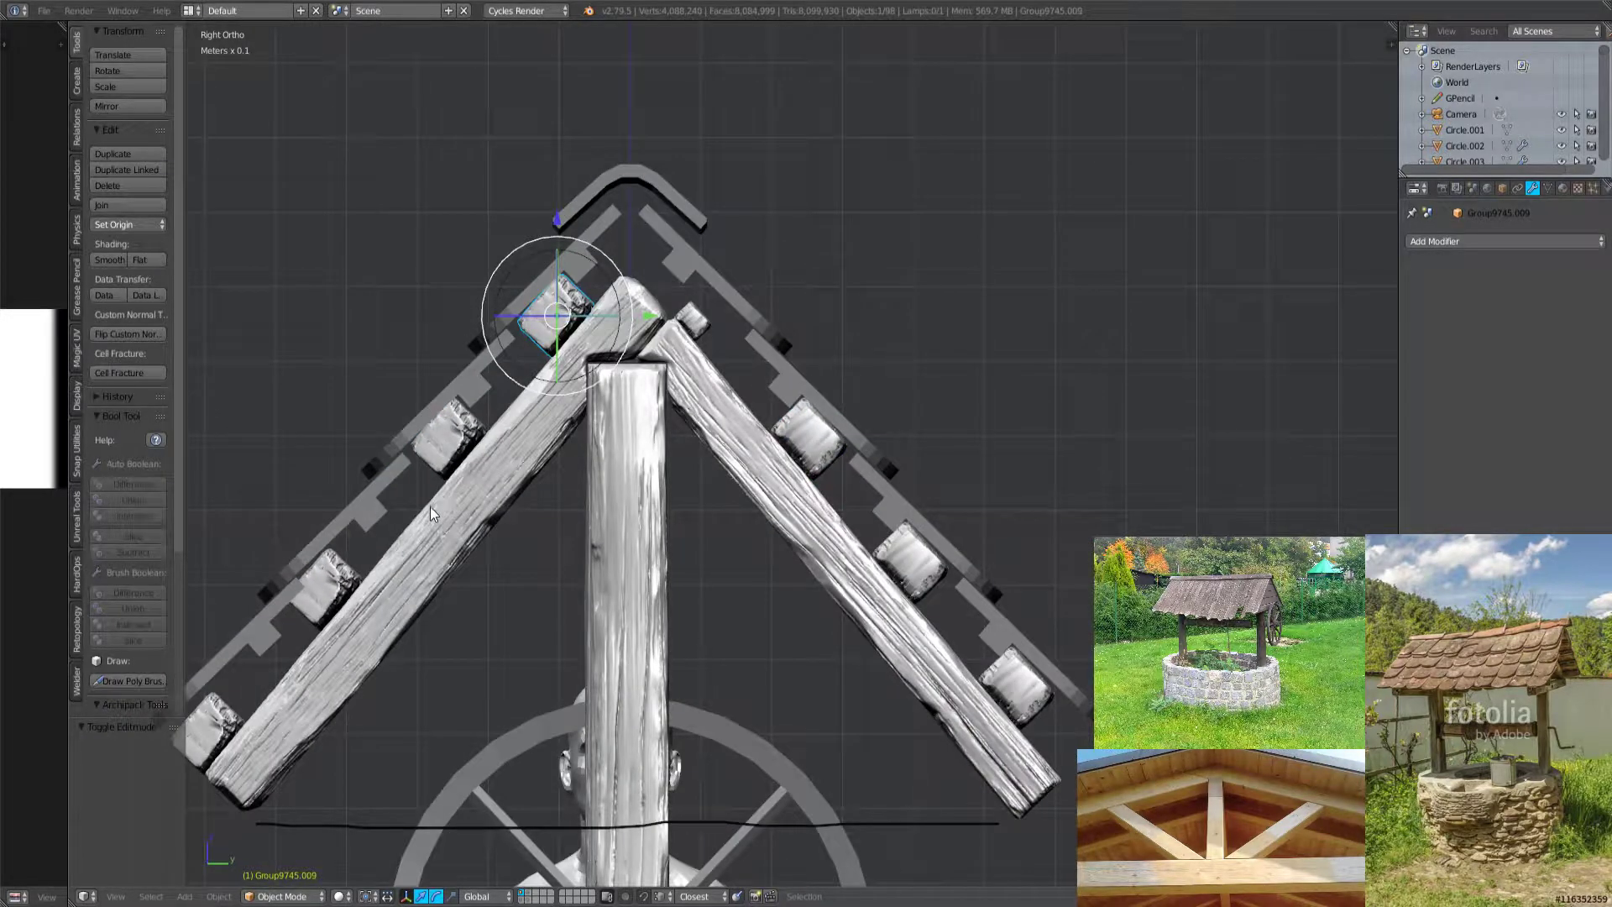
pyautogui.keyDown('shift'); pyautogui.rightClick(445, 449); pyautogui.keyUp('shift')
pyautogui.keyDown('shift'); pyautogui.moveTo(334, 564); pyautogui.dragTo(561, 495, button='middle'); pyautogui.keyUp('shift')
pyautogui.keyDown('shift'); pyautogui.rightClick(561, 497); pyautogui.keyUp('shift')
pyautogui.keyDown('shift'); pyautogui.rightClick(447, 653); pyautogui.keyUp('shift')
pyautogui.press('x')
pyautogui.click(454, 648)
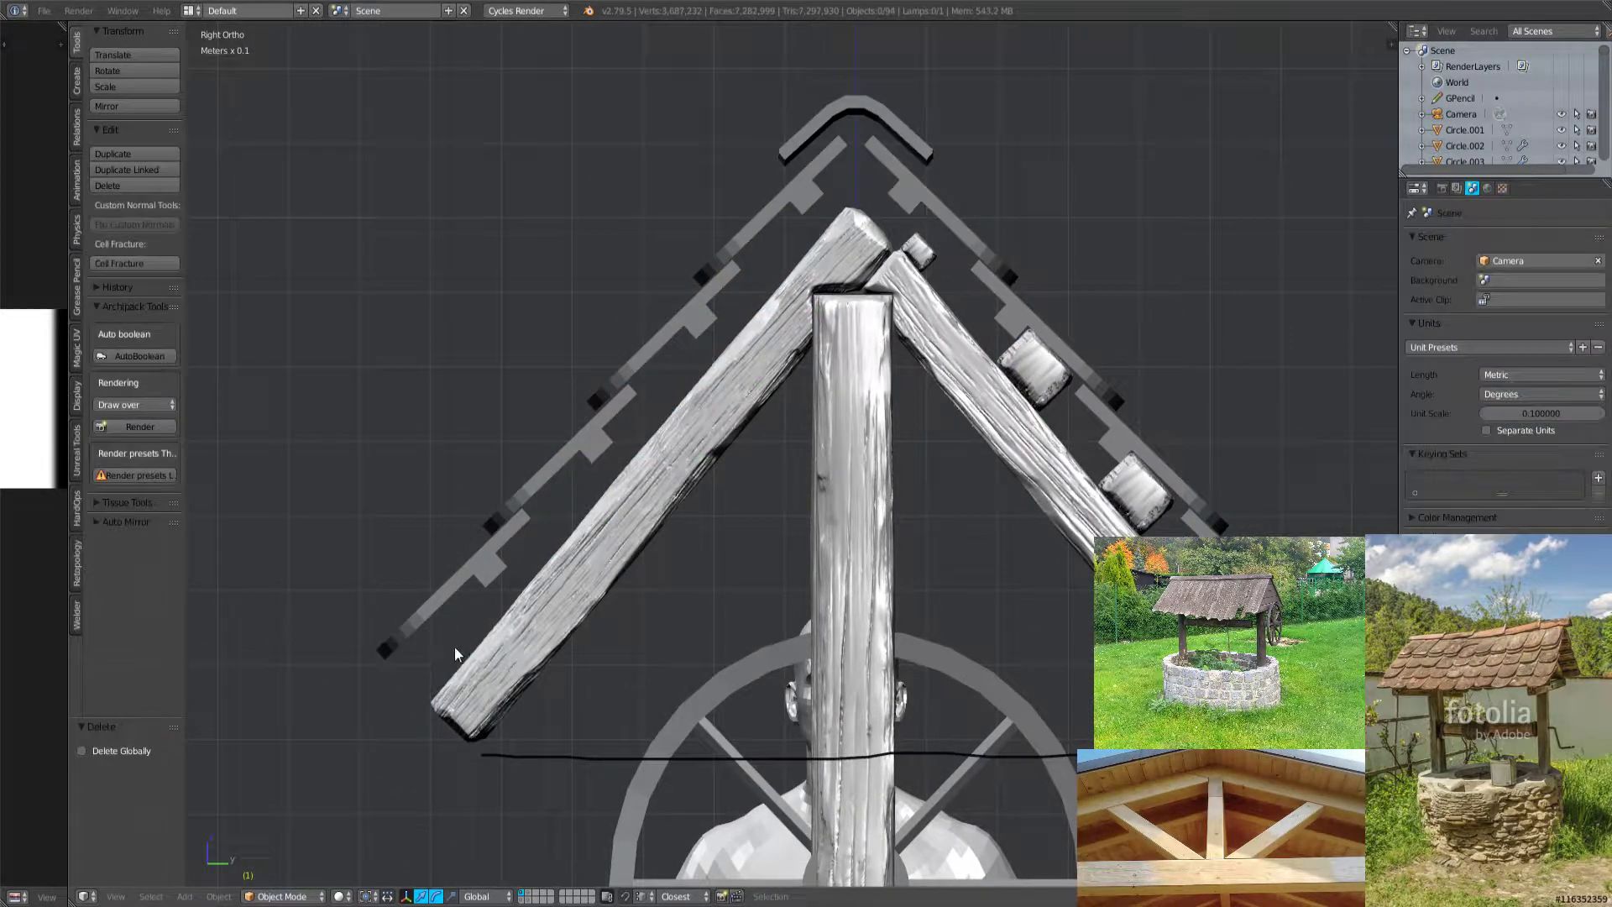
# Delete the remaining thick purlins on the slope that holds the shrunken purlin.
pyautogui.rightClick(1041, 378)
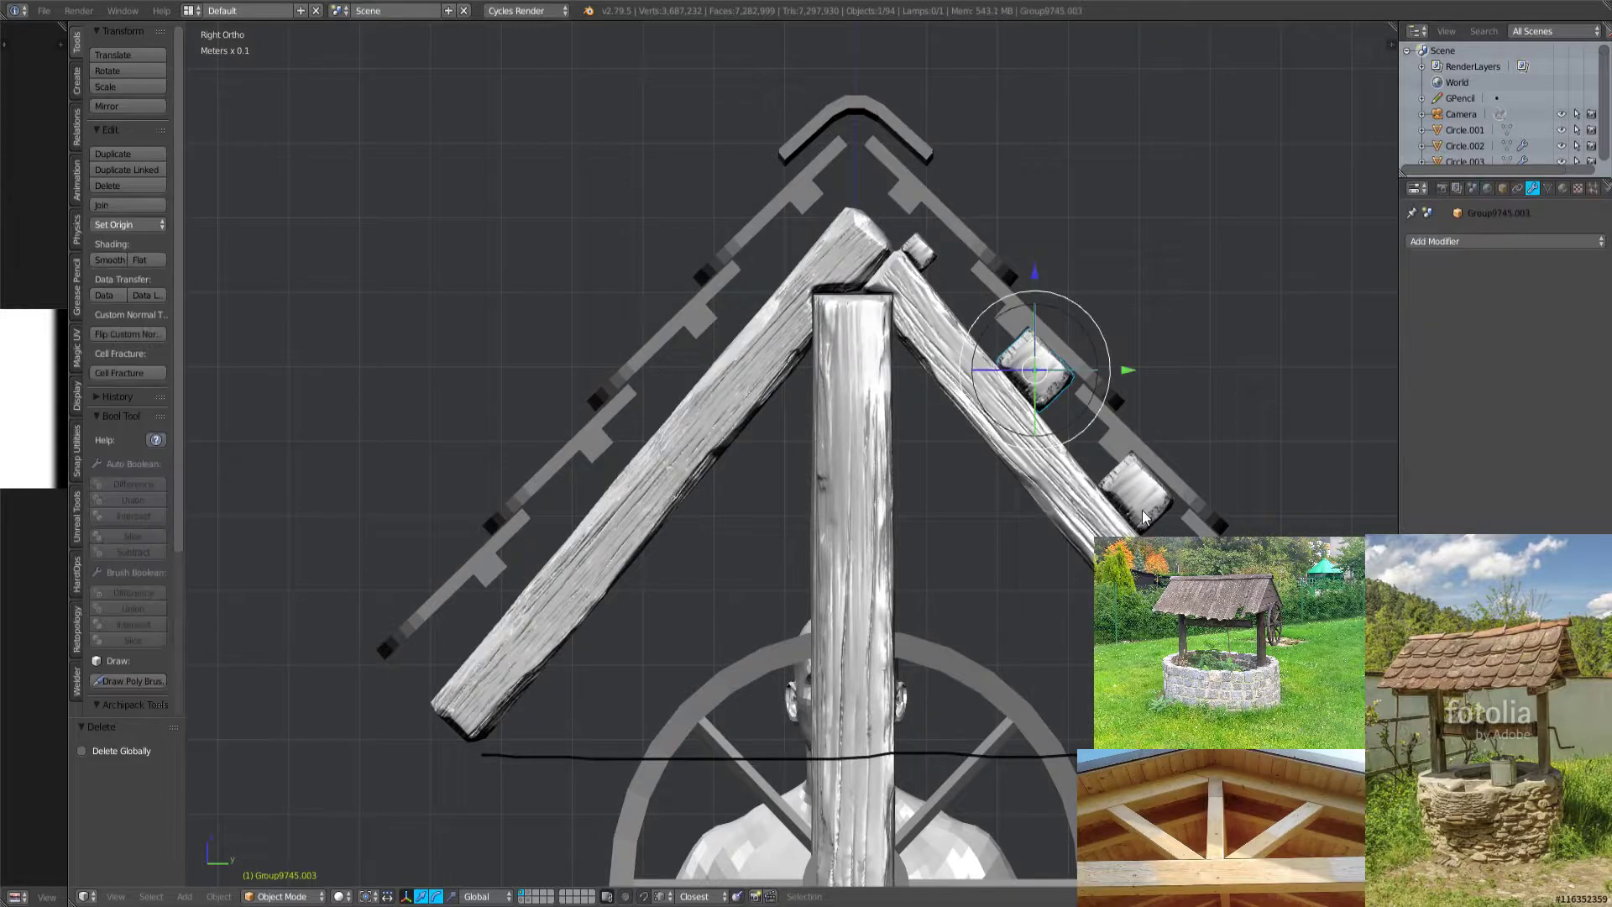
pyautogui.keyDown('shift'); pyautogui.rightClick(1146, 491); pyautogui.keyUp('shift')
pyautogui.press('x')
pyautogui.click(1146, 487)
# Duplicate the small purlin three times down the slope, spacing the copies along the rafter.
pyautogui.rightClick(931, 248)
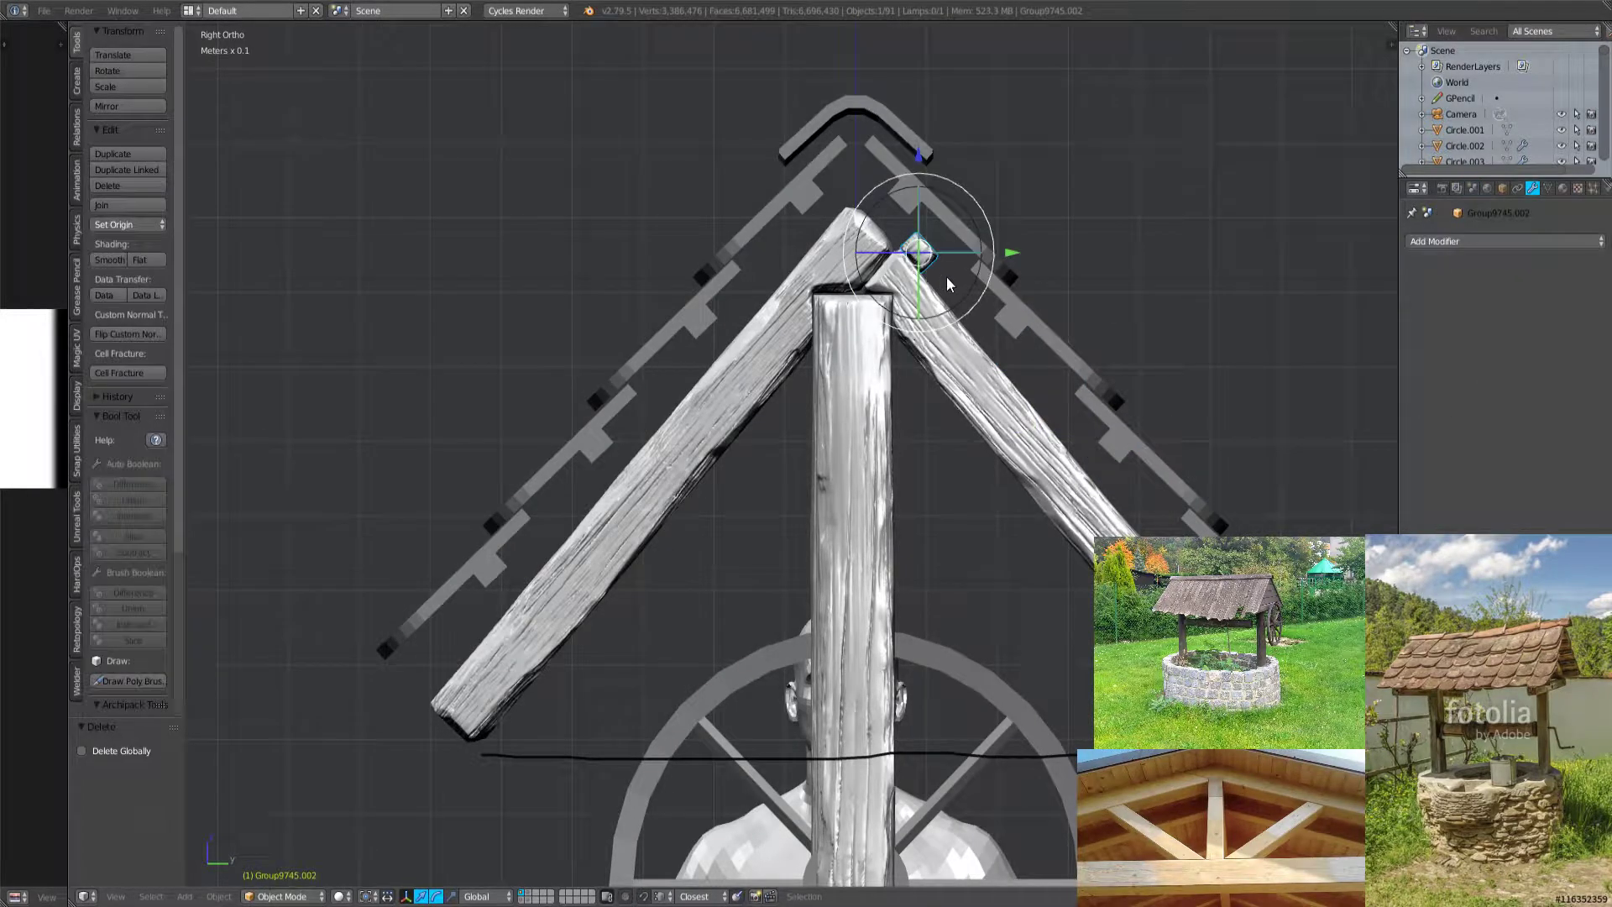
pyautogui.hotkey('shift', 'd')
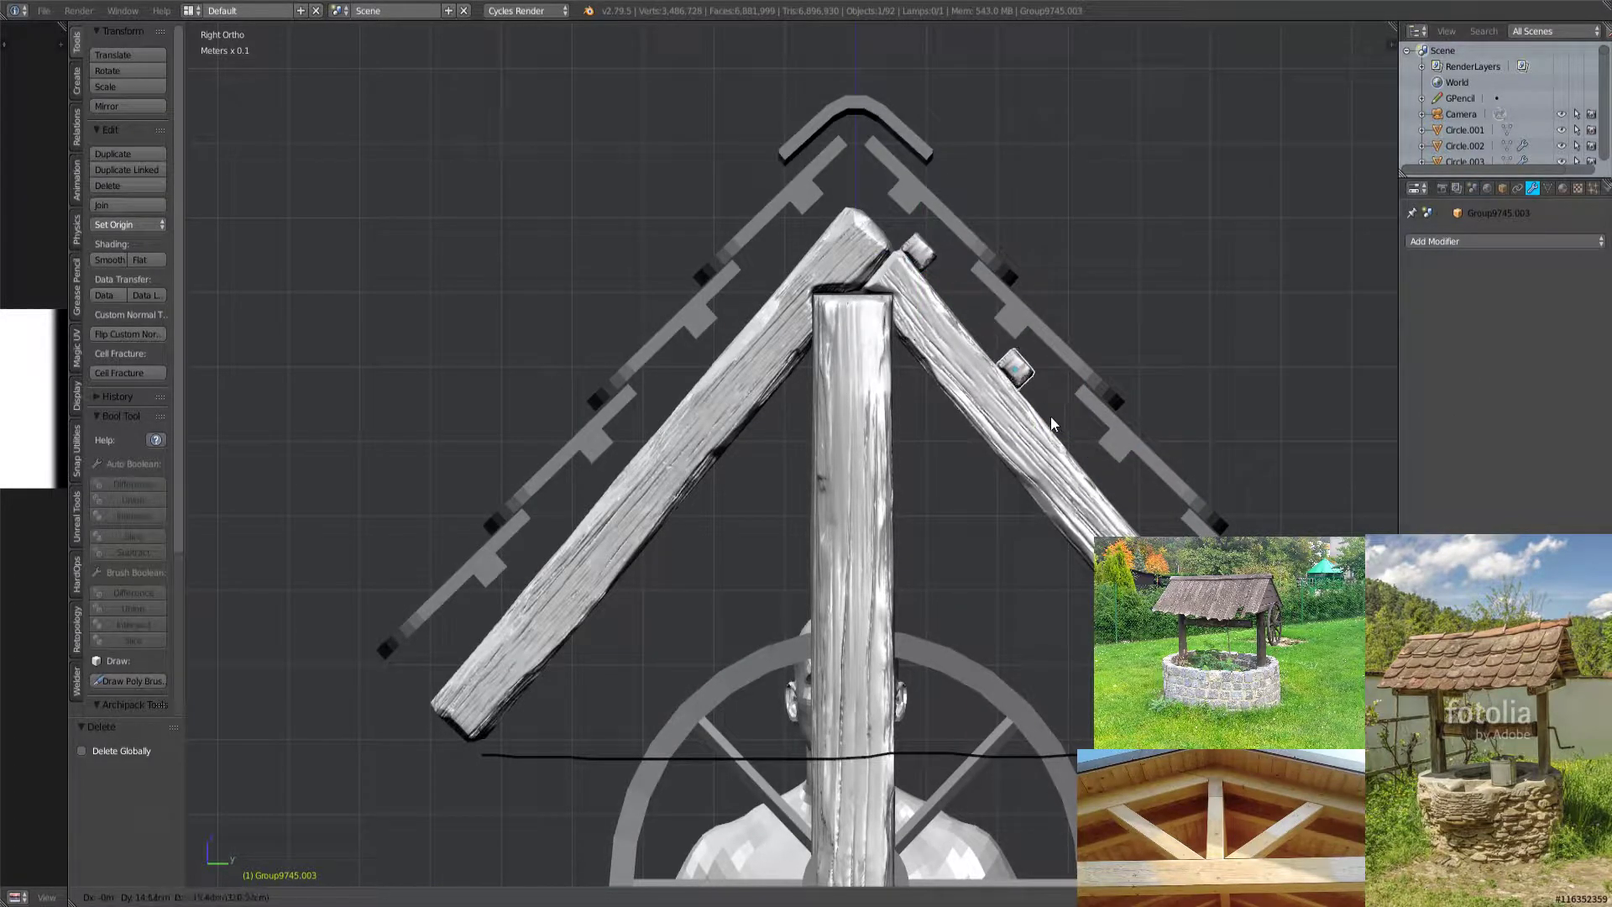
pyautogui.click(1050, 417)
pyautogui.hotkey('shift', 'd')
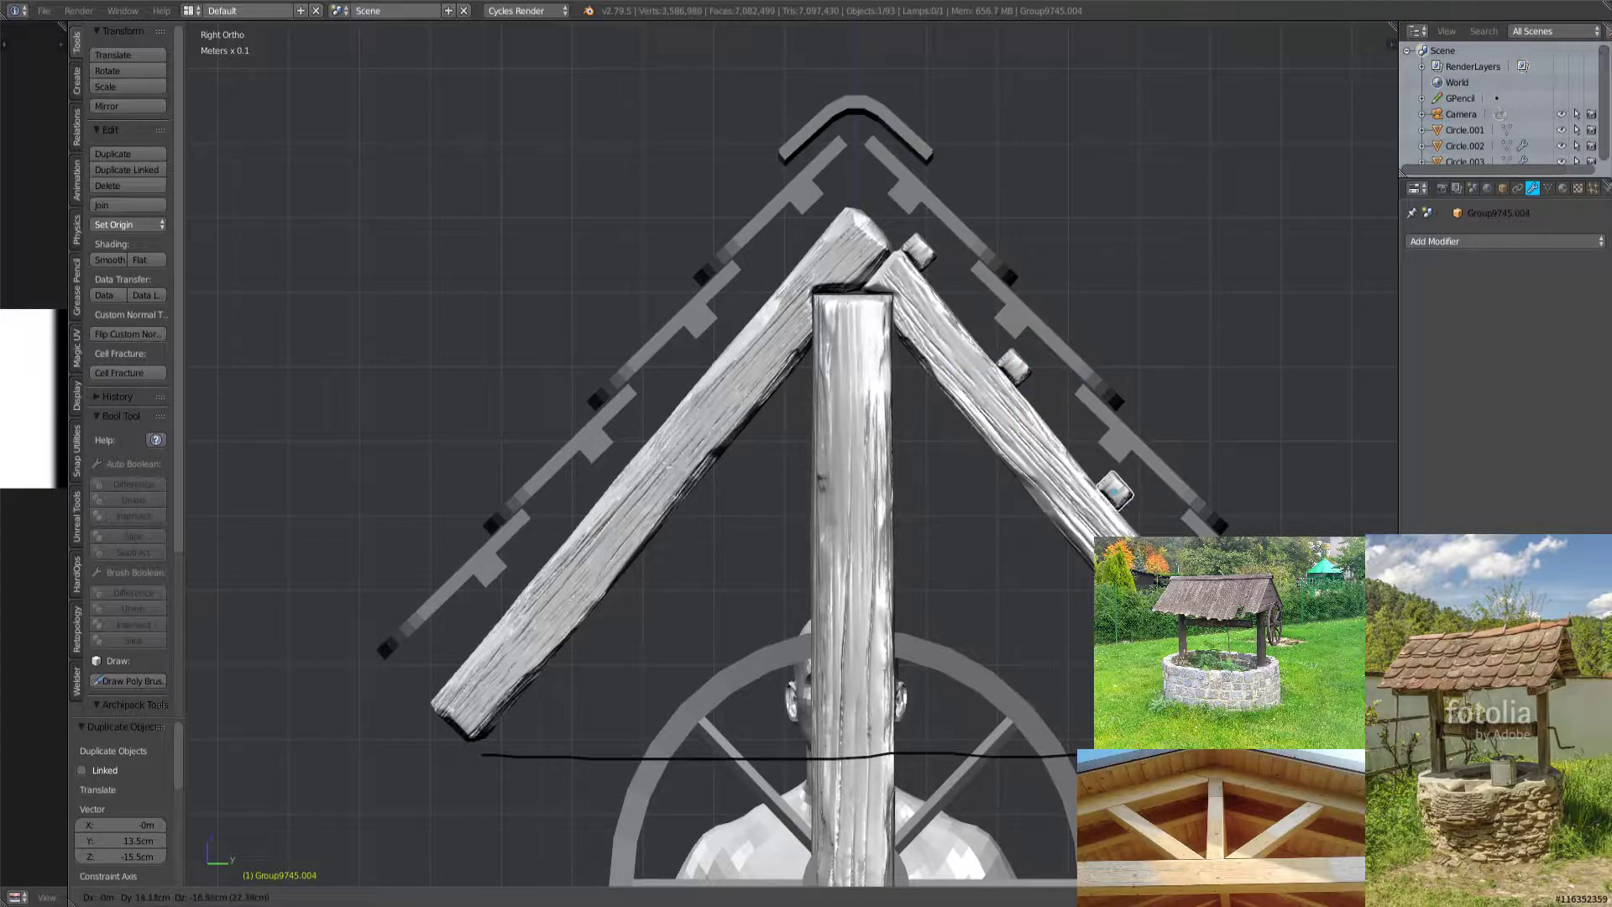
pyautogui.click(1119, 496)
pyautogui.hotkey('shift', 'd')
pyautogui.press('Escape')
# Rotate the whole roof tile mesh by 2.32° and lower it toward the rafters so it rests near the purlins.
pyautogui.rightClick(1050, 332)
pyautogui.press('Tab')
pyautogui.press('a')
pyautogui.press('r')
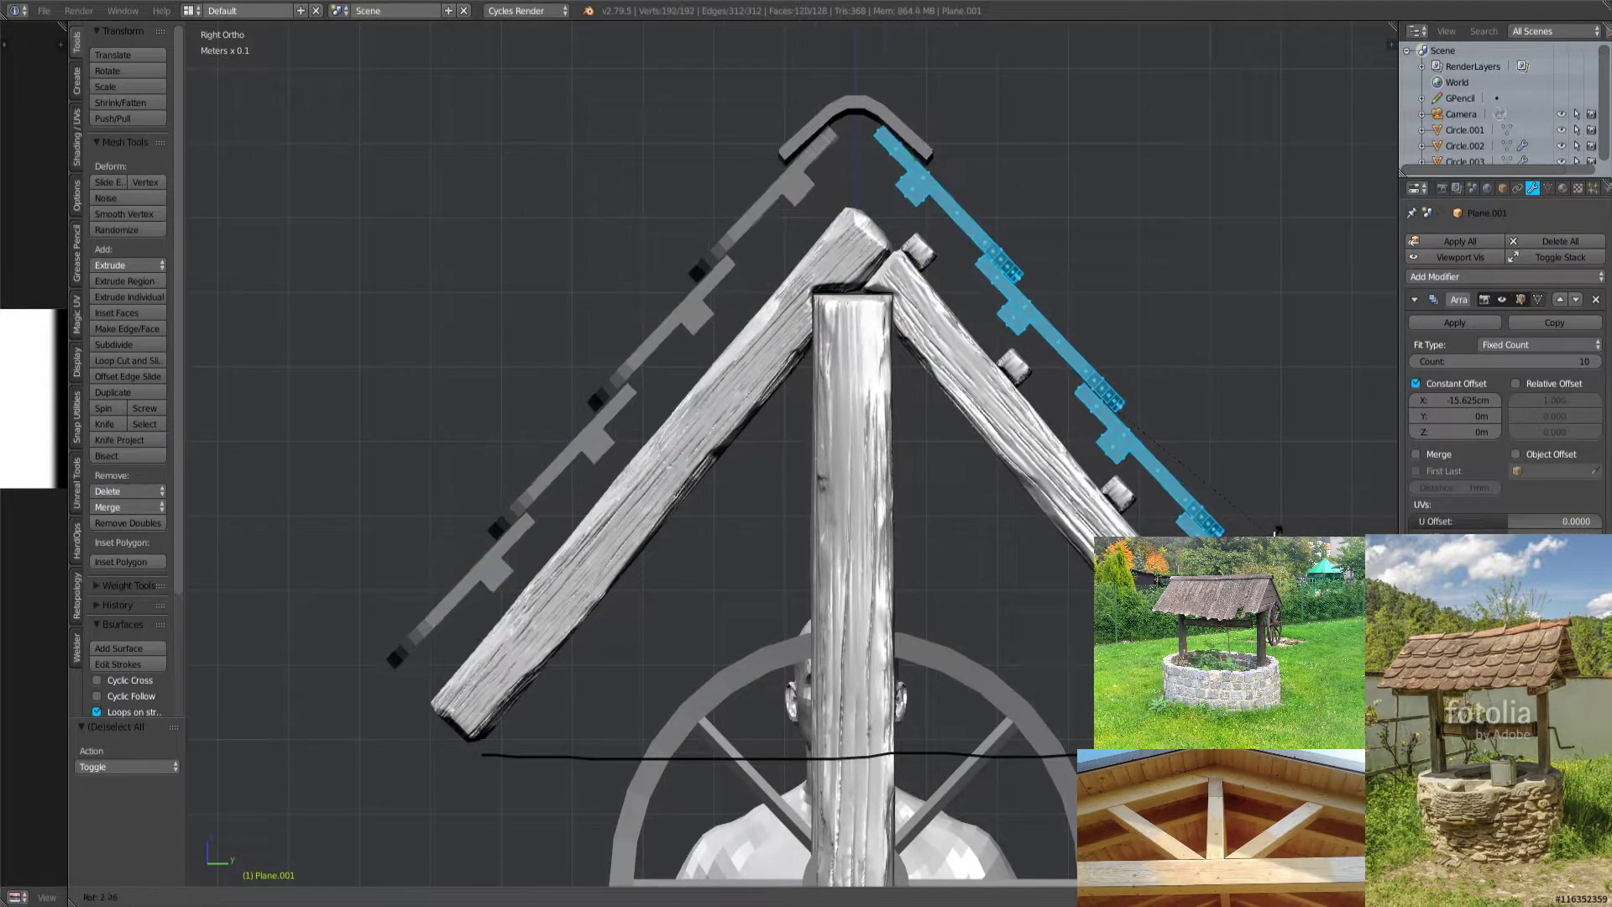
pyautogui.click(1275, 530)
pyautogui.press('g')
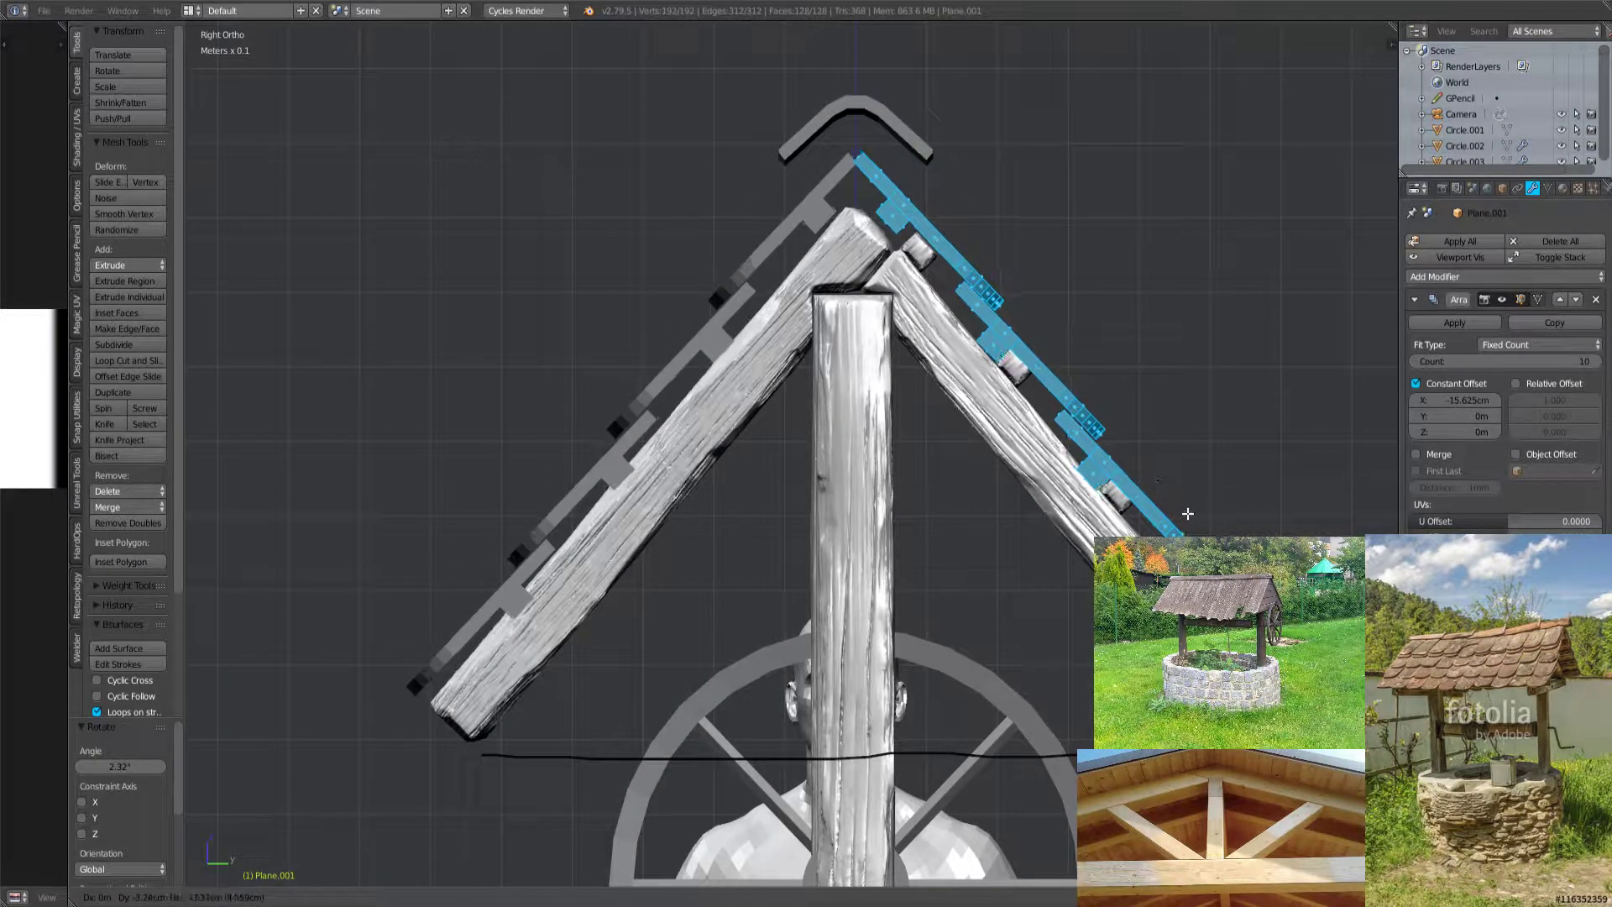
pyautogui.click(1170, 494)
pyautogui.press('a')
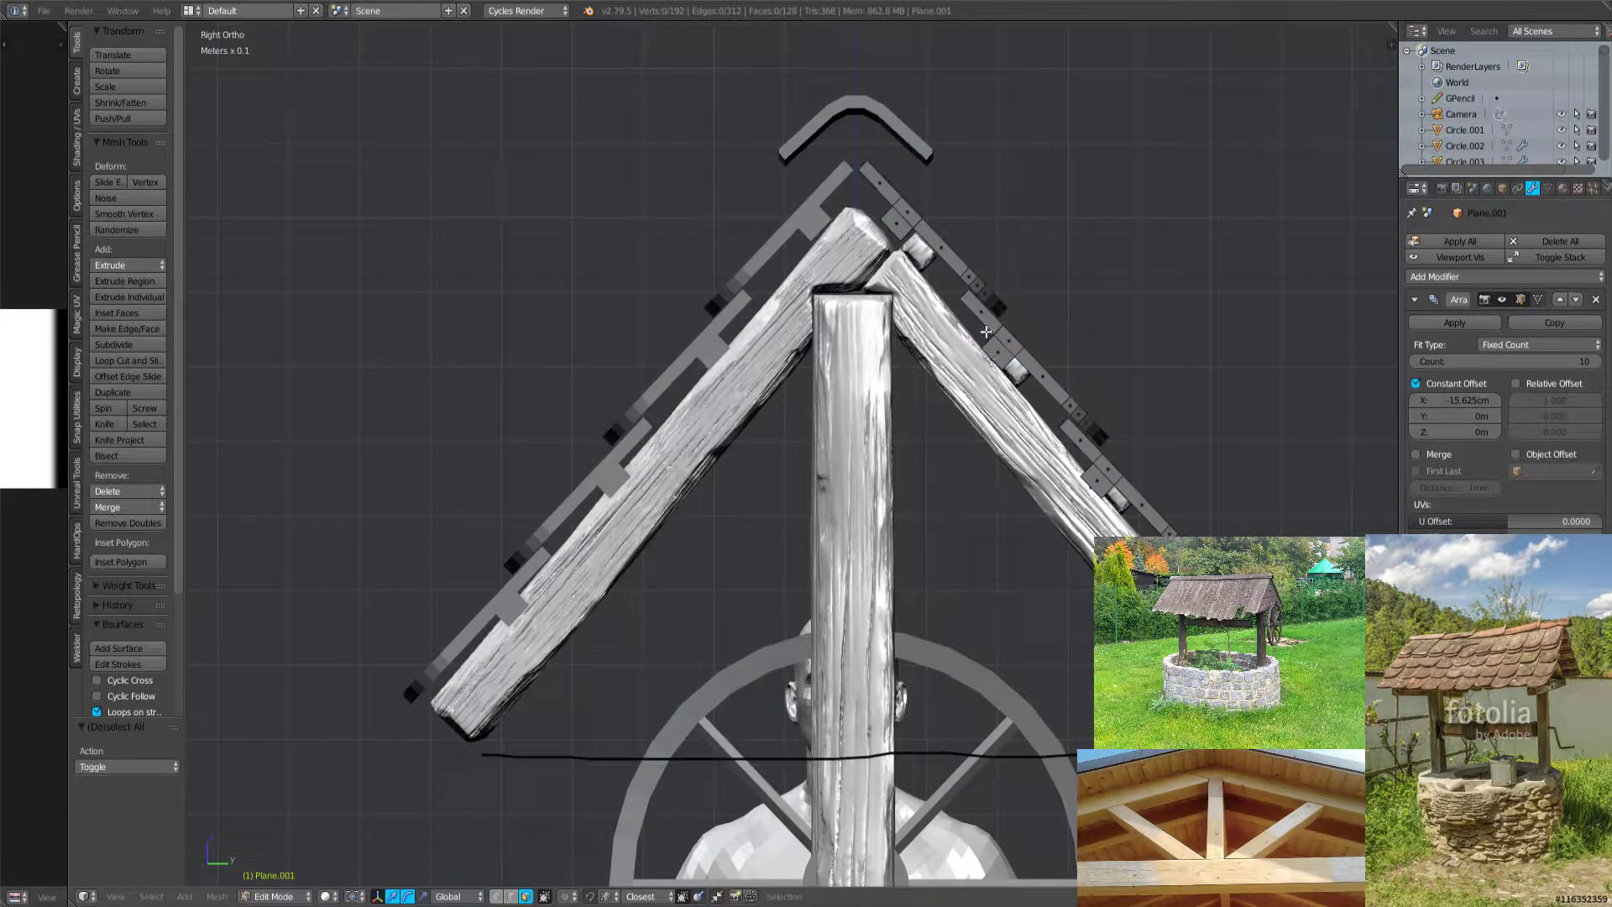
# Move the second, third and fourth tile rows individually so each one sits over its own purlin.
pyautogui.press('l')
pyautogui.scroll(2, 1041, 395)
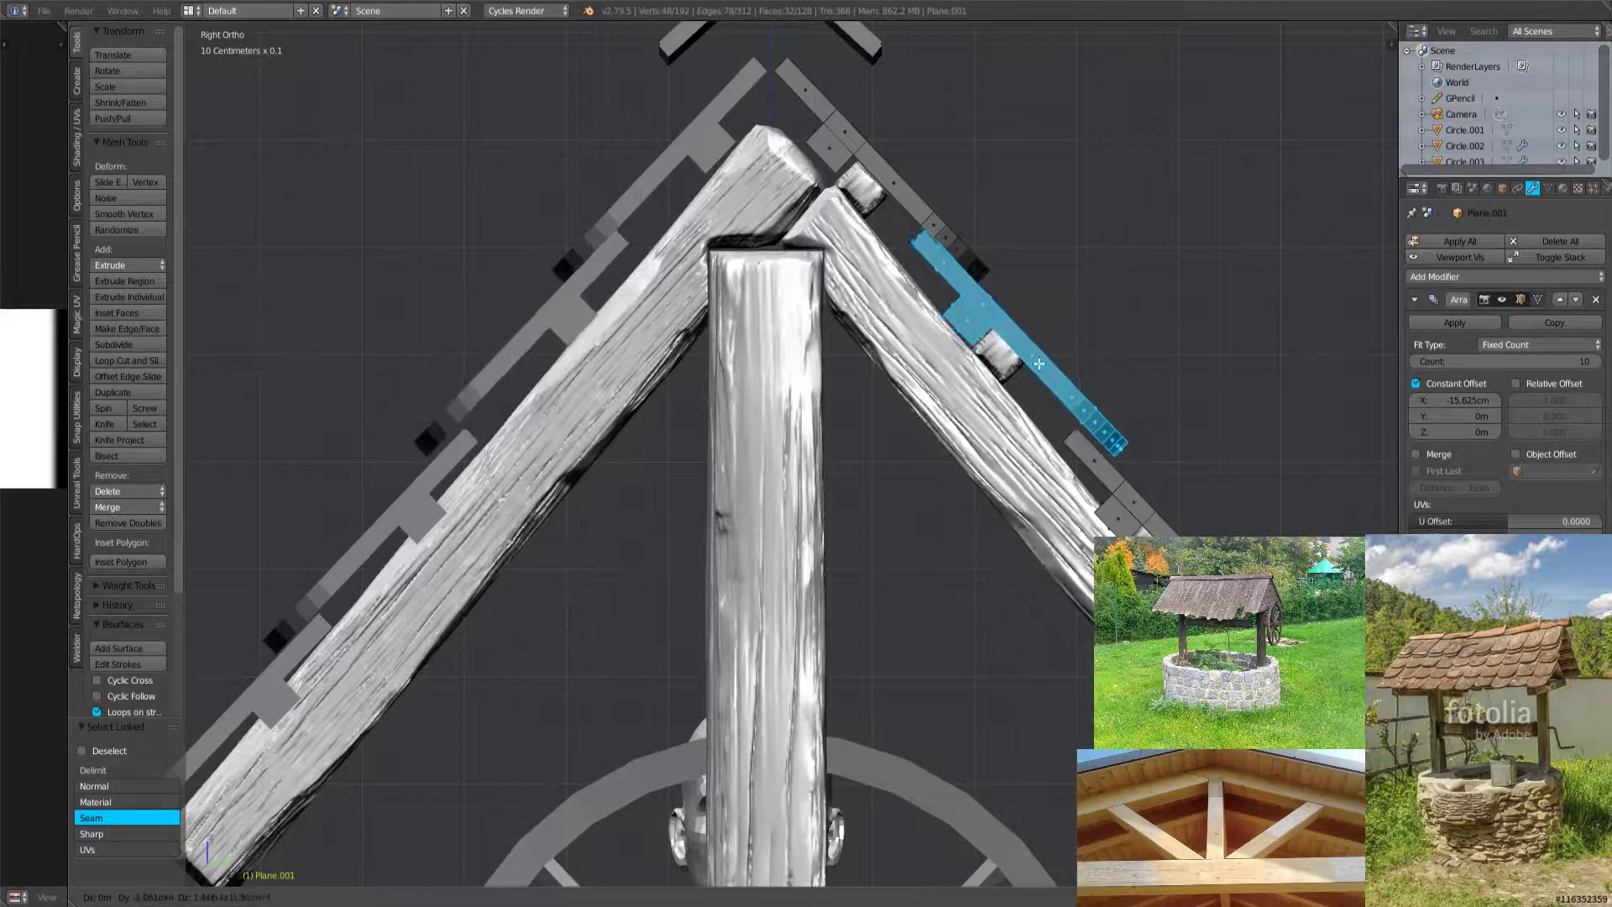
pyautogui.click(1013, 351)
pyautogui.press('a')
pyautogui.press('l')
pyautogui.press('g')
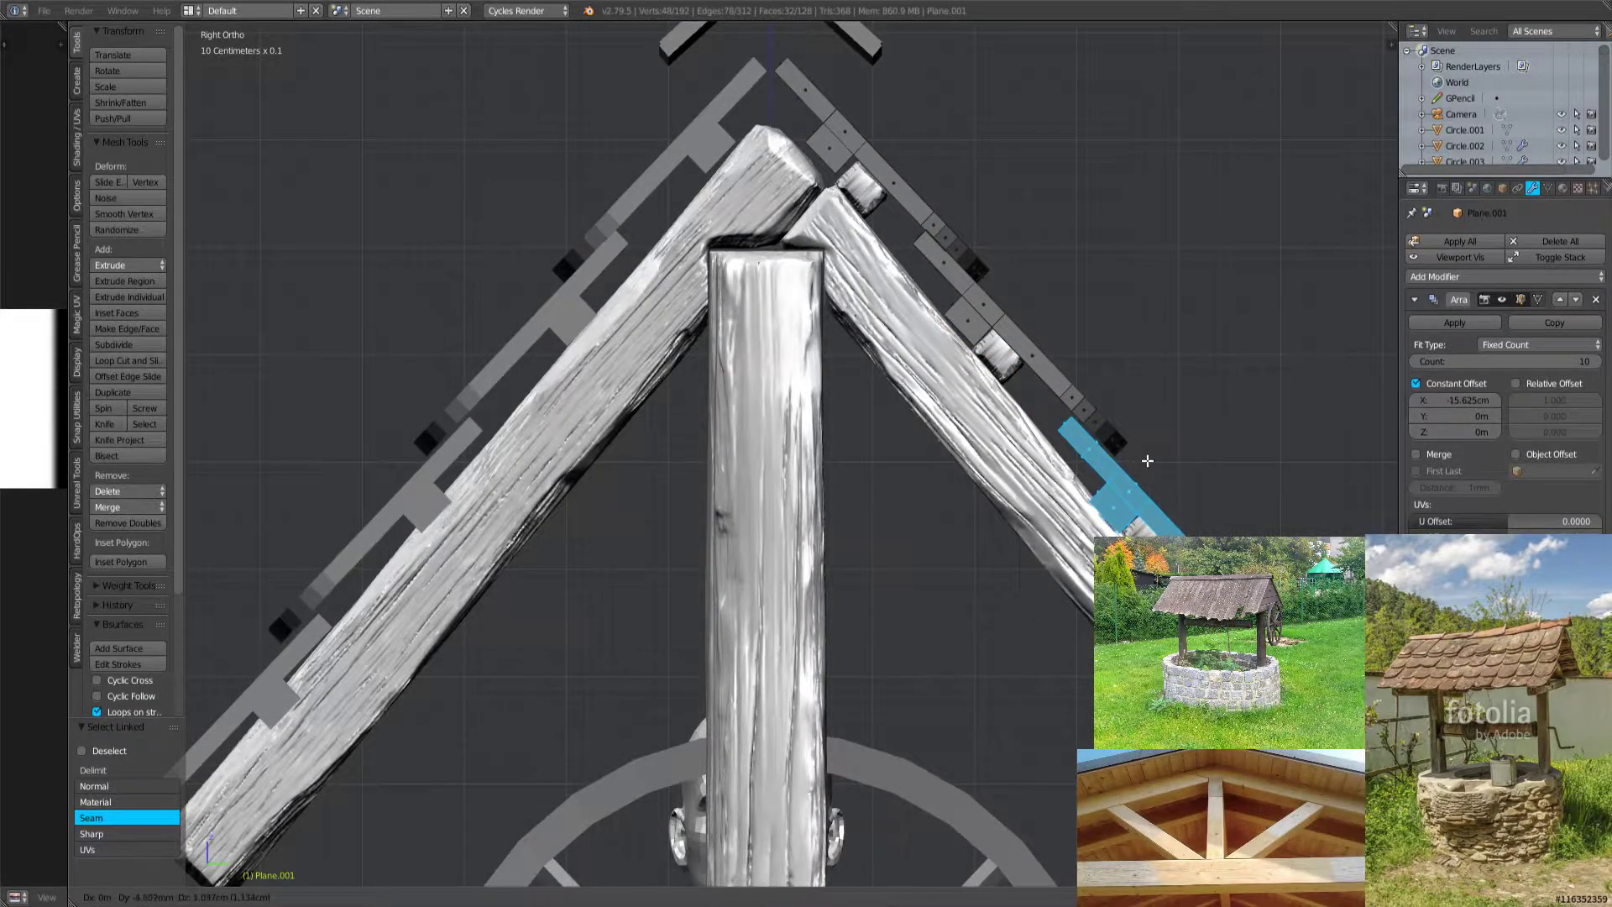
pyautogui.click(1147, 460)
pyautogui.keyDown('shift'); pyautogui.moveTo(1148, 461); pyautogui.dragTo(969, 277, button='middle'); pyautogui.keyUp('shift')
pyautogui.press('a')
pyautogui.press('l')
pyautogui.press('g')
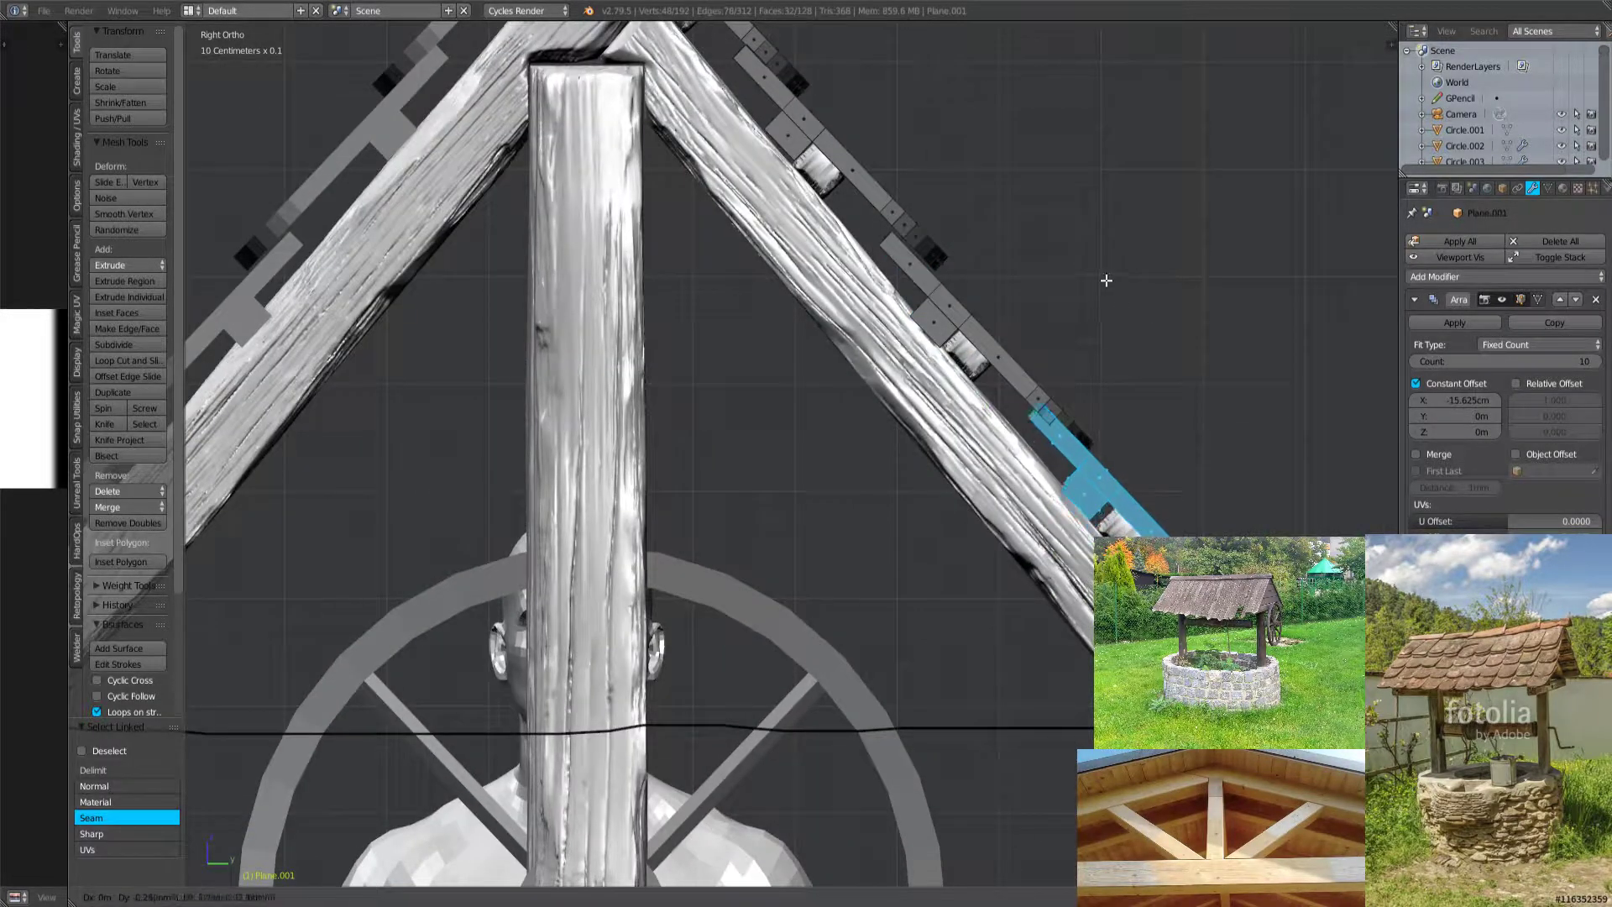
pyautogui.keyDown('shift'); pyautogui.click(1144, 356); pyautogui.keyUp('shift')
# Rotate the third tile row slightly and shift it against its purlin.
pyautogui.press('a')
pyautogui.press('l')
pyautogui.press('r')
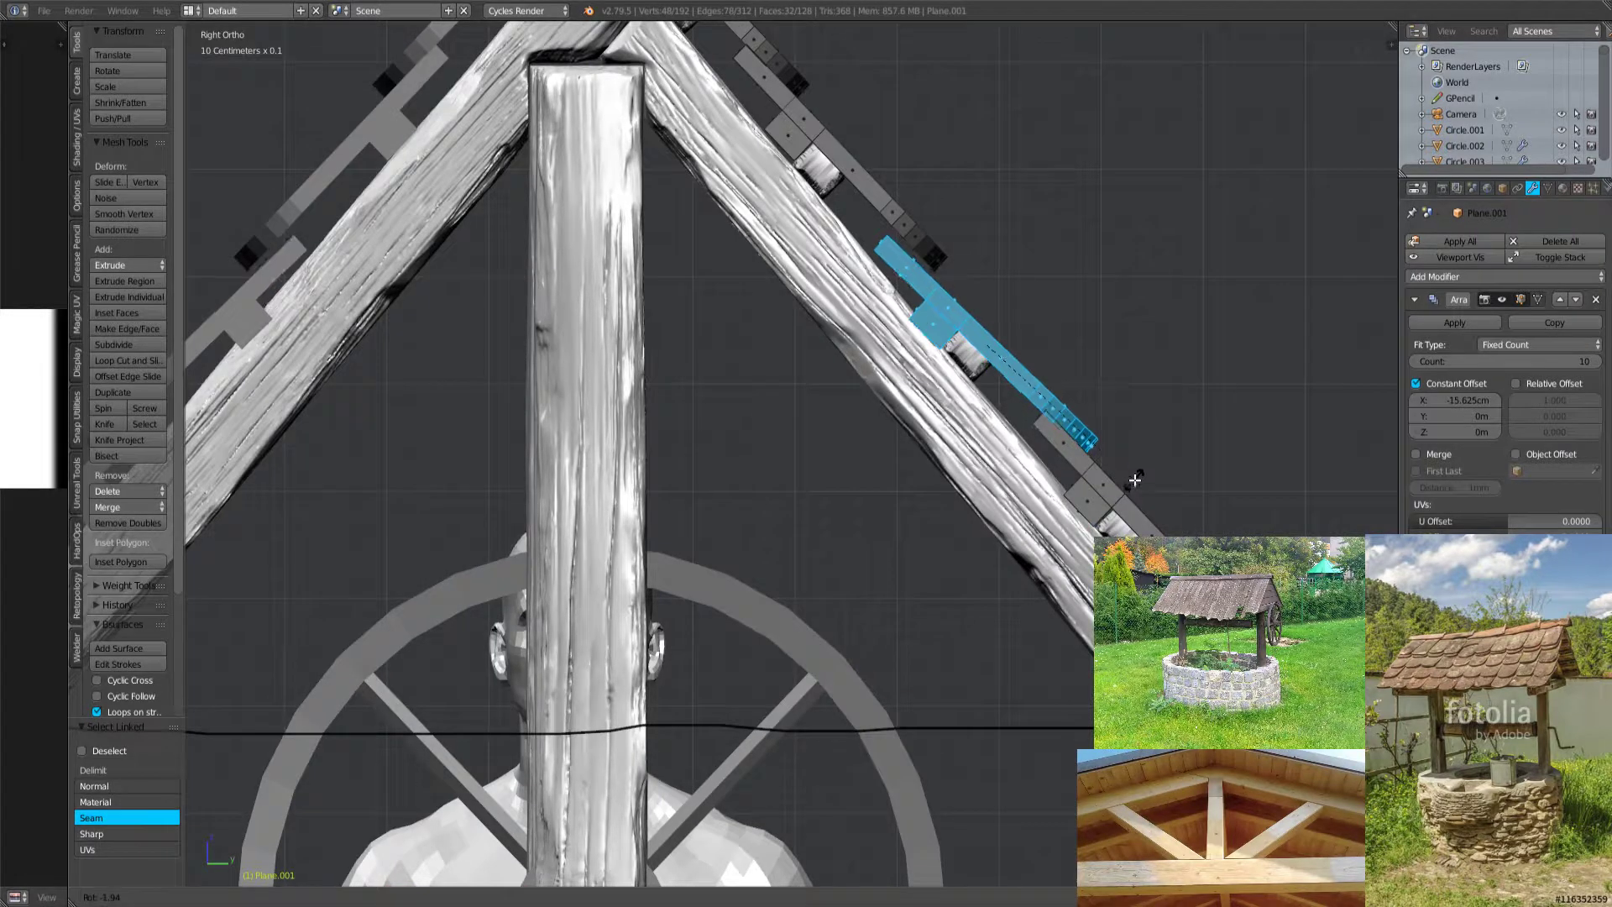
pyautogui.click(1138, 475)
pyautogui.press('g')
pyautogui.click(1143, 429)
pyautogui.press('a')
# Tilt the second tile row slightly to follow the rafter and reposition it on its purlin.
pyautogui.press('l')
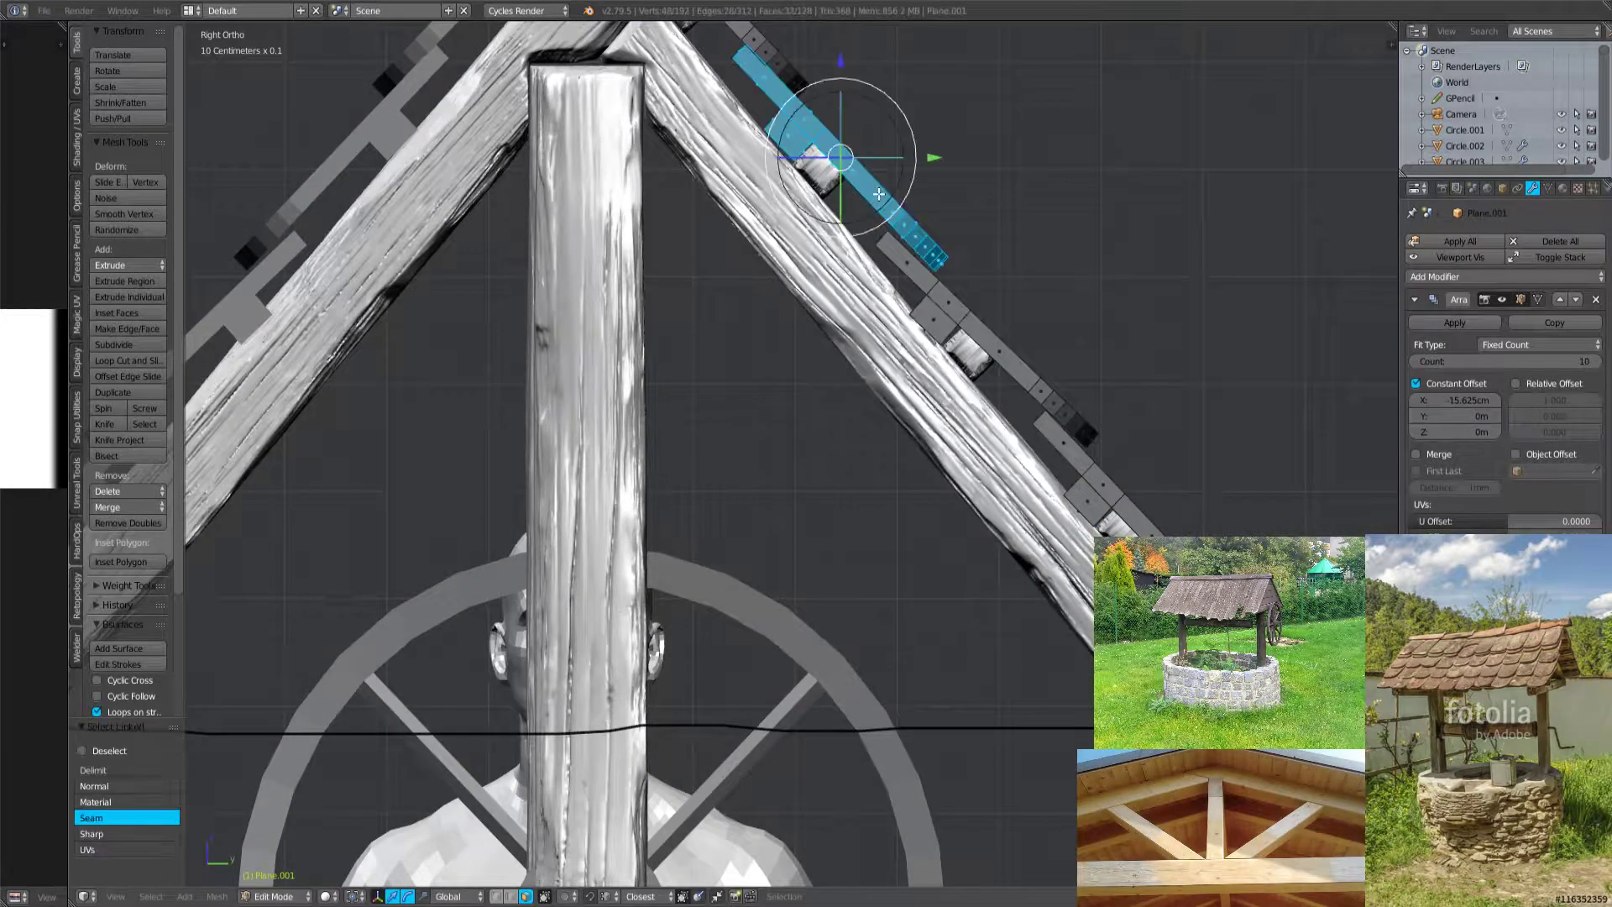
pyautogui.keyDown('shift'); pyautogui.moveTo(990, 228); pyautogui.dragTo(1008, 341, button='middle'); pyautogui.keyUp('shift')
pyautogui.press('r')
pyautogui.click(1008, 332)
pyautogui.press('g')
pyautogui.click(997, 331)
pyautogui.press('a')
# Fine-tune the angle and position of the third tile row above its purlin.
pyautogui.scroll(-3, 990, 361)
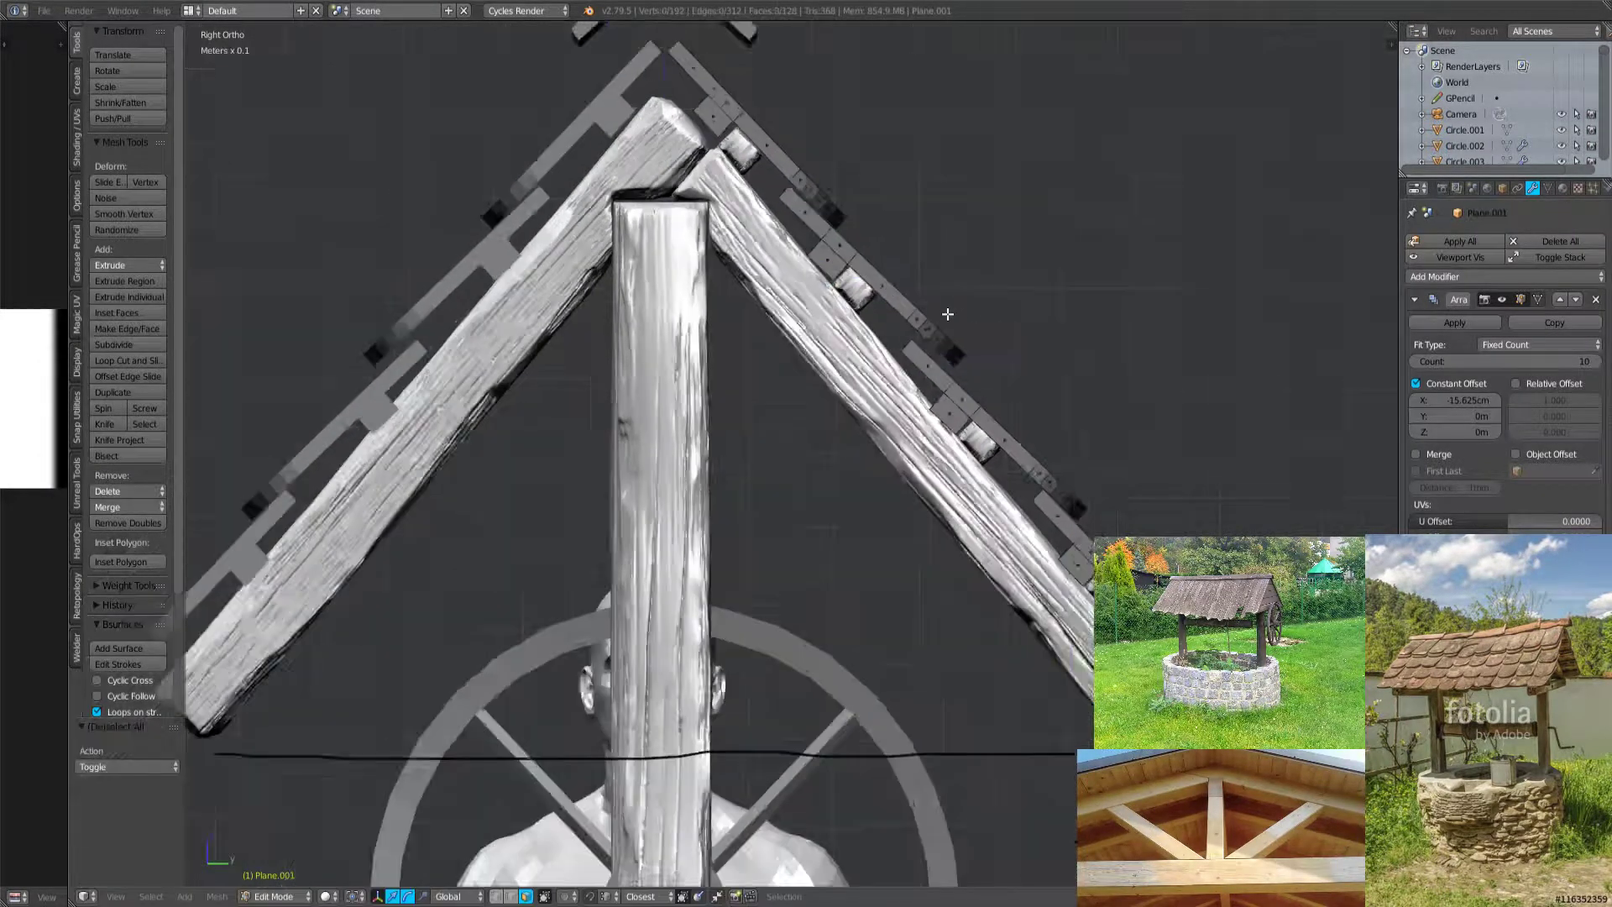
pyautogui.scroll(3, 1014, 513)
pyautogui.click(989, 468)
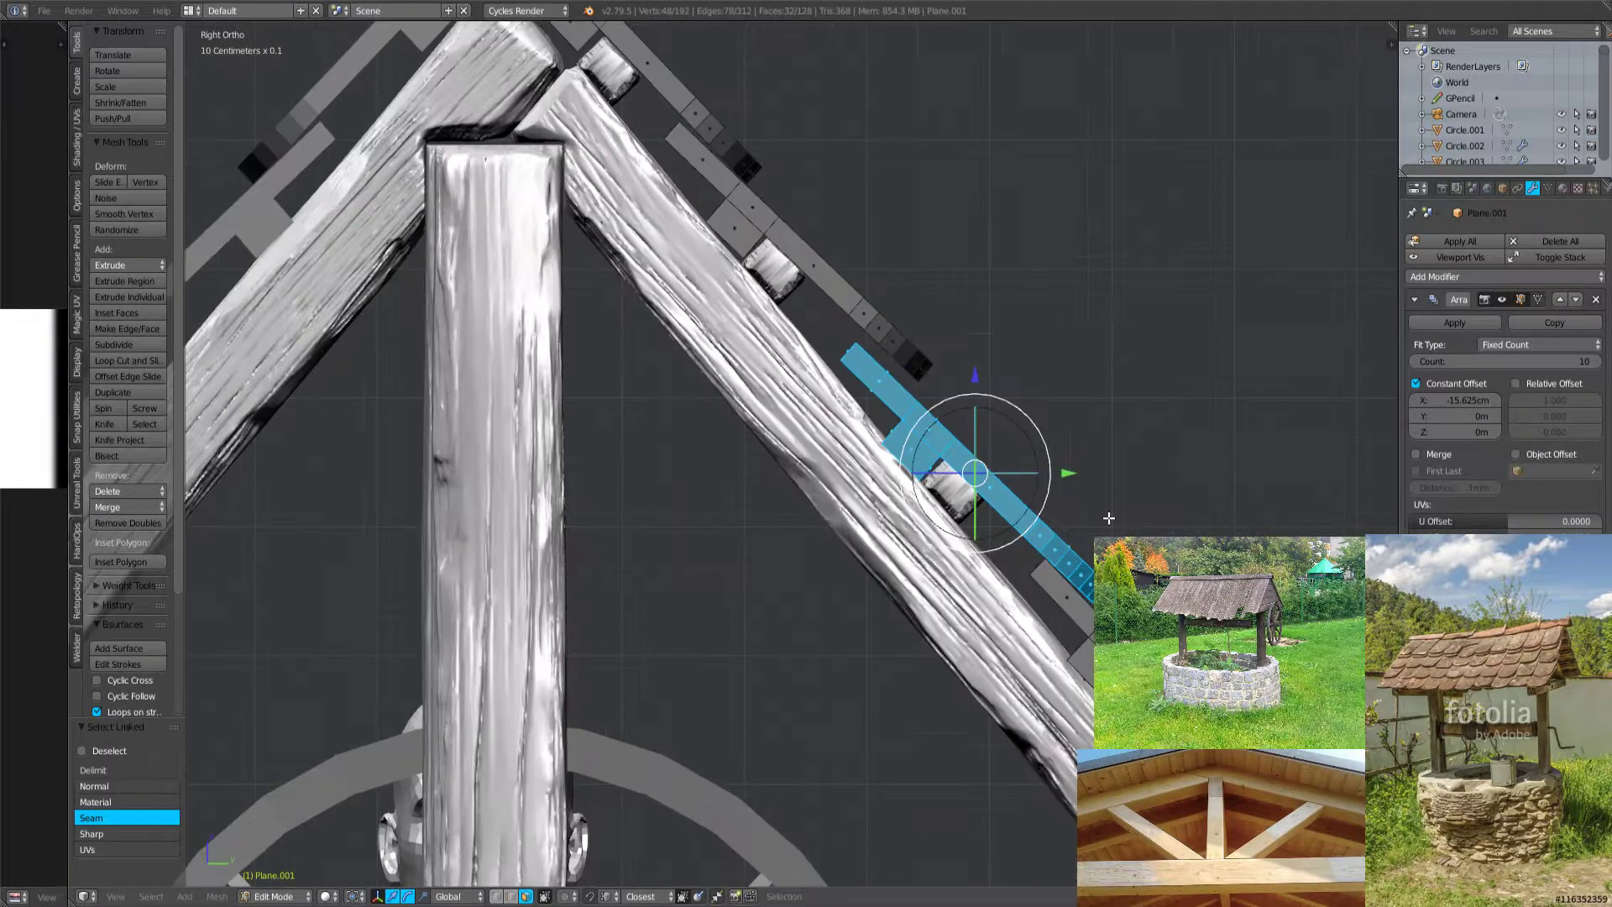
pyautogui.press('r')
pyautogui.click(1104, 521)
pyautogui.press('g')
pyautogui.click(1112, 521)
pyautogui.press('a')
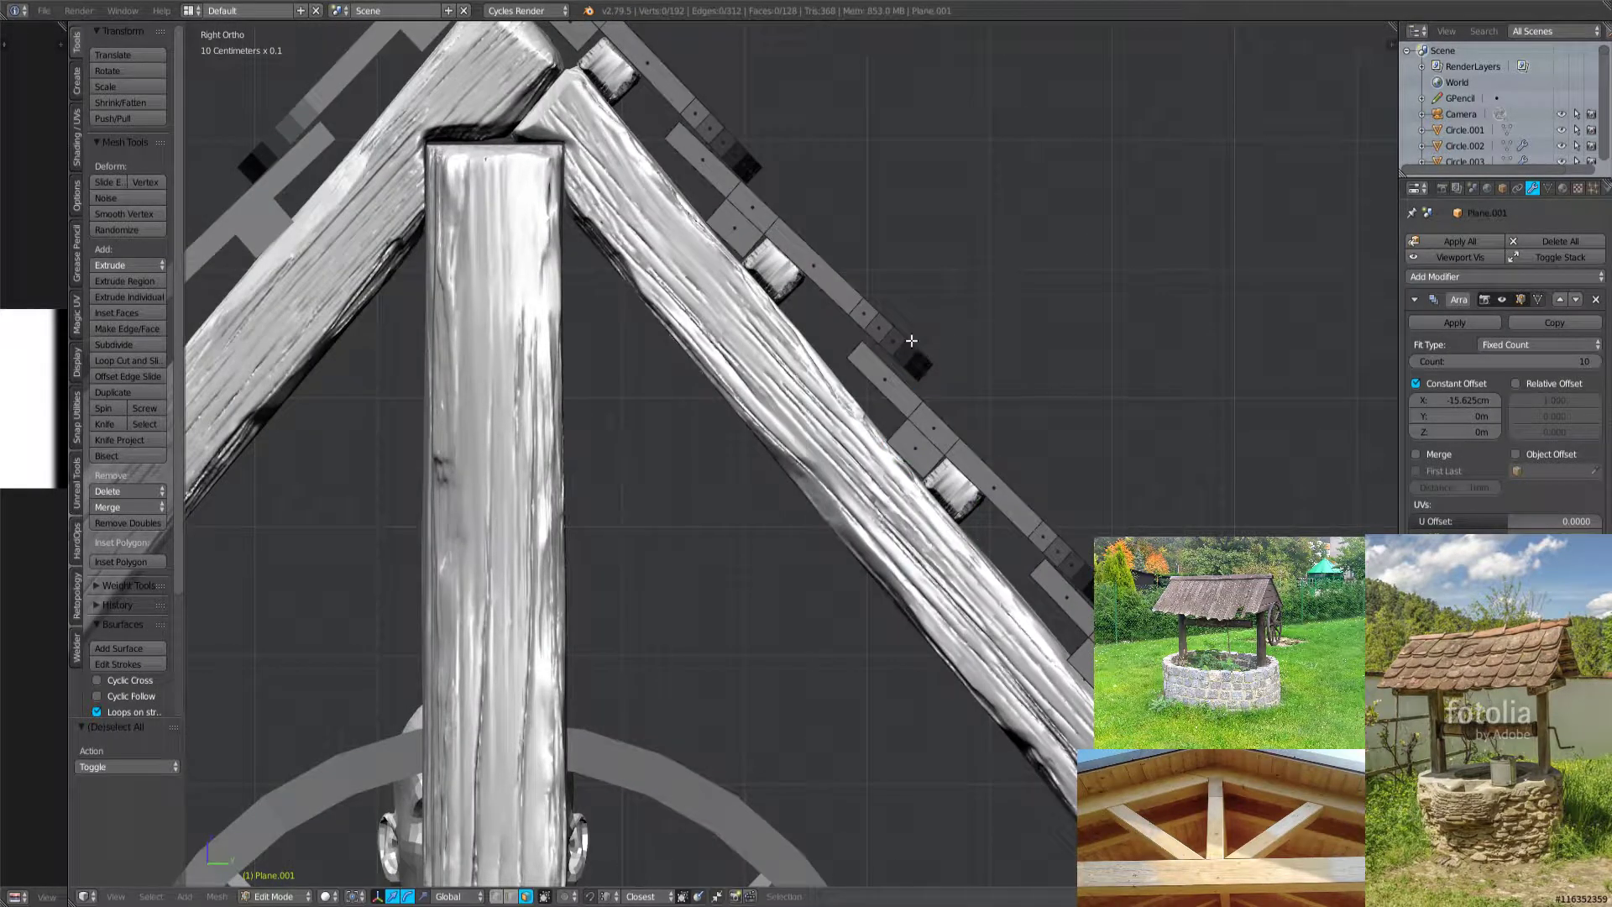
# Rotate the second tile row by 0.419°, nudge it into place and leave edit mode.
pyautogui.press('l')
pyautogui.press('r')
pyautogui.click(1083, 389)
pyautogui.press('g')
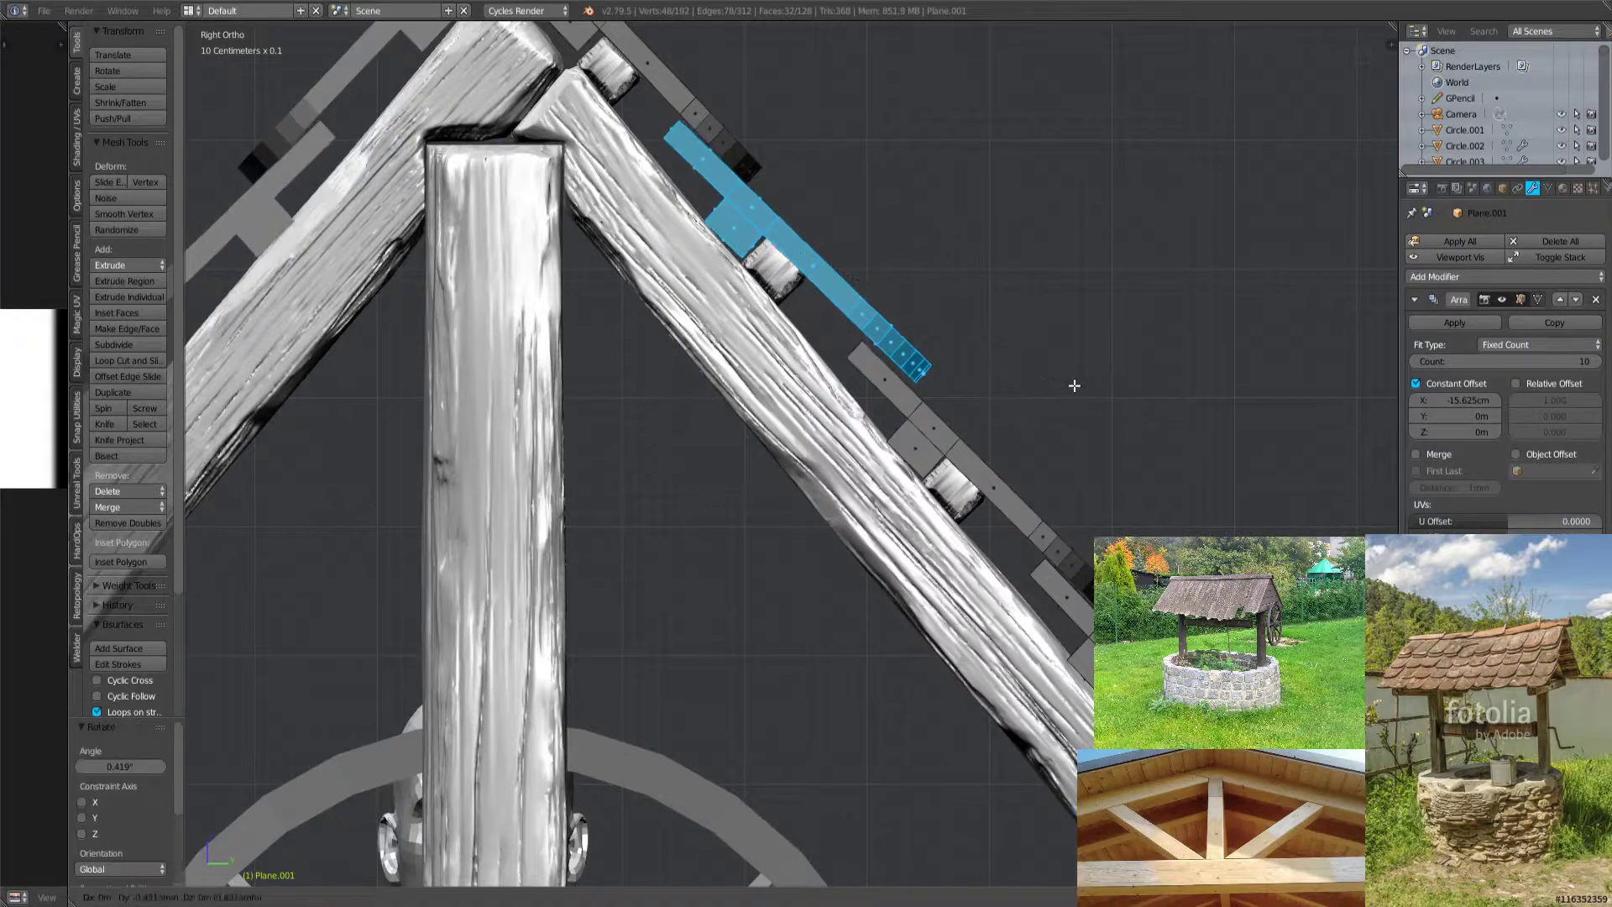
pyautogui.click(1086, 394)
pyautogui.press('a')
pyautogui.scroll(-3, 1088, 394)
pyautogui.moveTo(1088, 394); pyautogui.dragTo(784, 533, button='middle')
pyautogui.press('Tab')
# In perspective view, shift the tile array 2.63 cm along X and raise its array count to 11.
pyautogui.scroll(-3, 921, 428)
pyautogui.scroll(2, 1008, 454)
pyautogui.press('KP_5')
pyautogui.scroll(3, 878, 445)
pyautogui.scroll(-3, 878, 537)
pyautogui.scroll(3, 627, 481)
pyautogui.scroll(3, 935, 436)
pyautogui.press('g')
pyautogui.press('x')
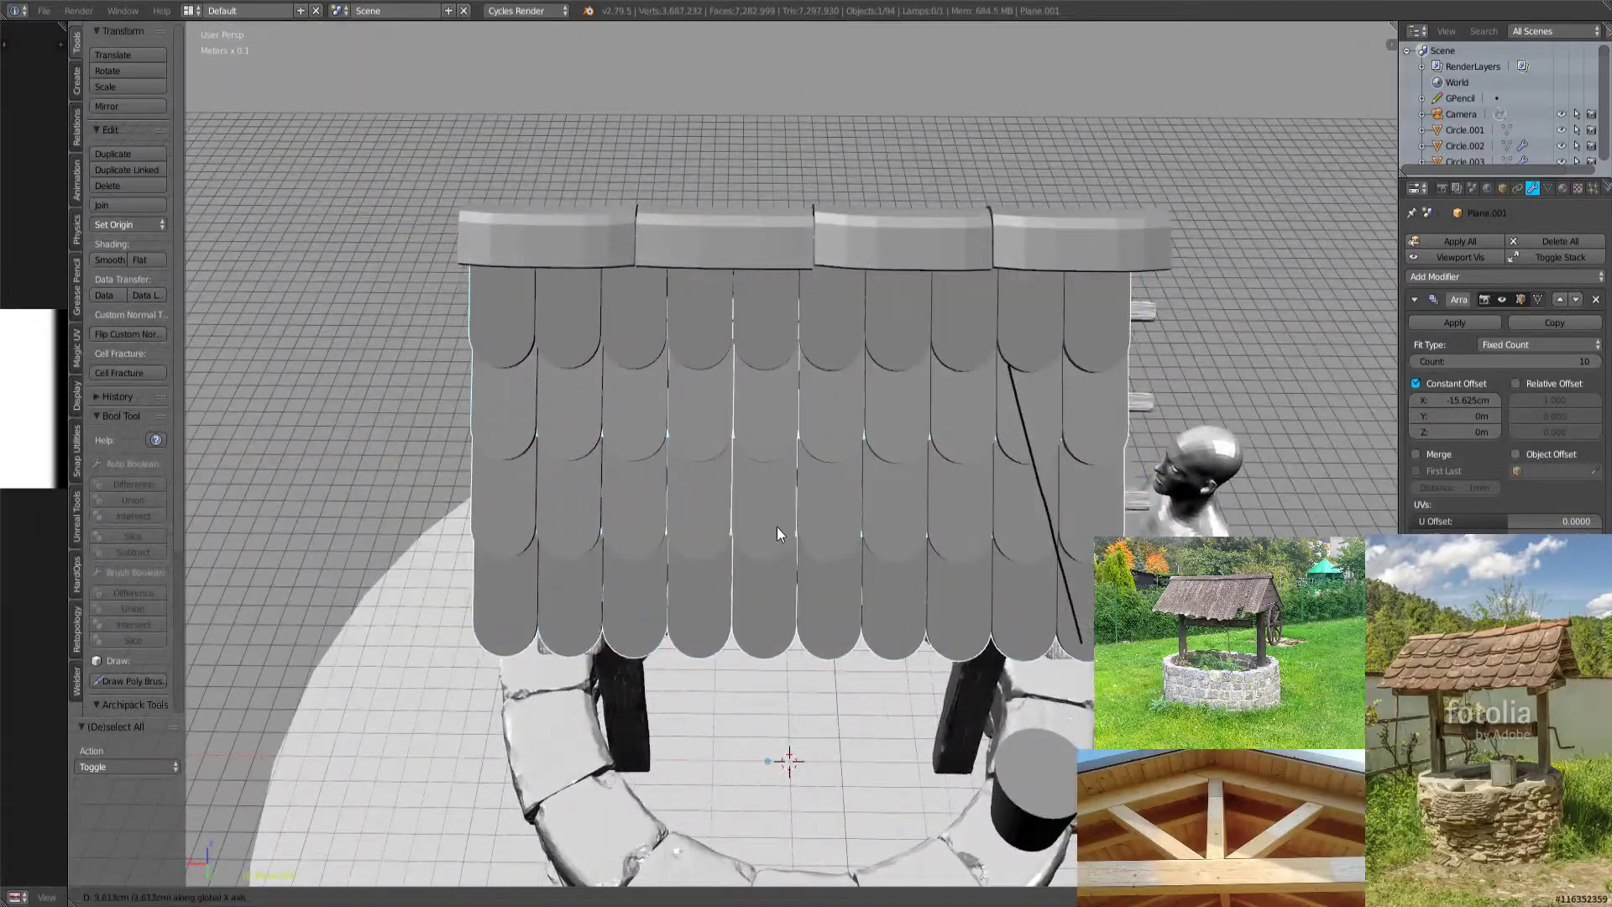
pyautogui.click(777, 533)
pyautogui.click(1594, 361)
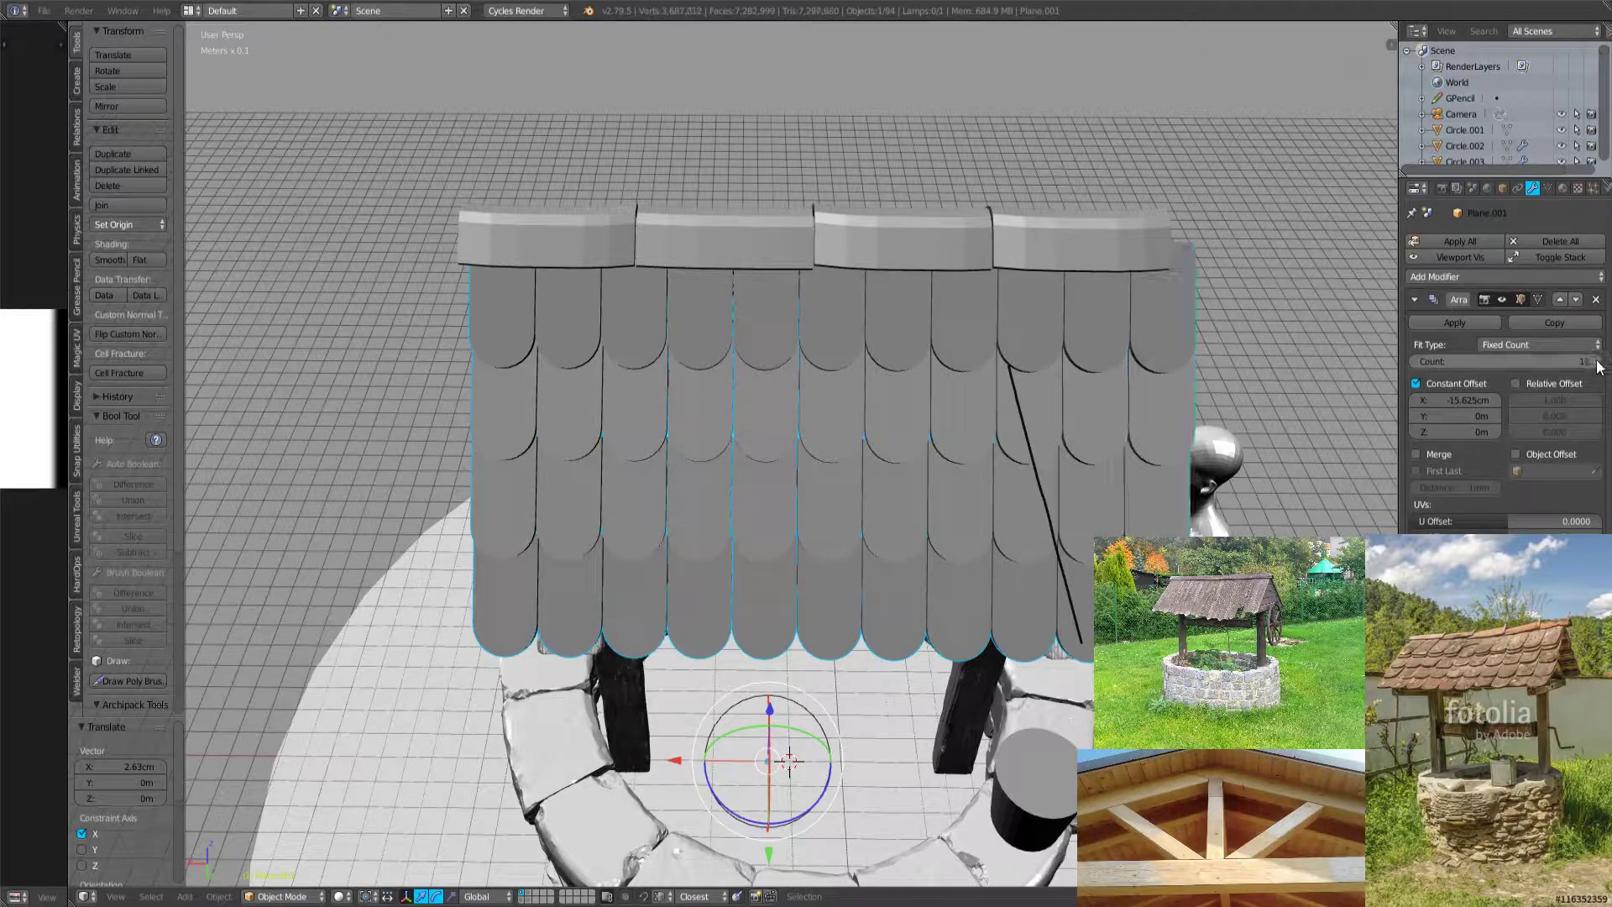
# Move the tile array -7.96 cm along X and set its array count to 10.
pyautogui.scroll(-4, 937, 451)
pyautogui.moveTo(936, 451); pyautogui.dragTo(1150, 440, button='middle')
pyautogui.scroll(5, 740, 495)
pyautogui.scroll(-4, 740, 502)
pyautogui.moveTo(740, 502); pyautogui.dragTo(1075, 477, button='middle')
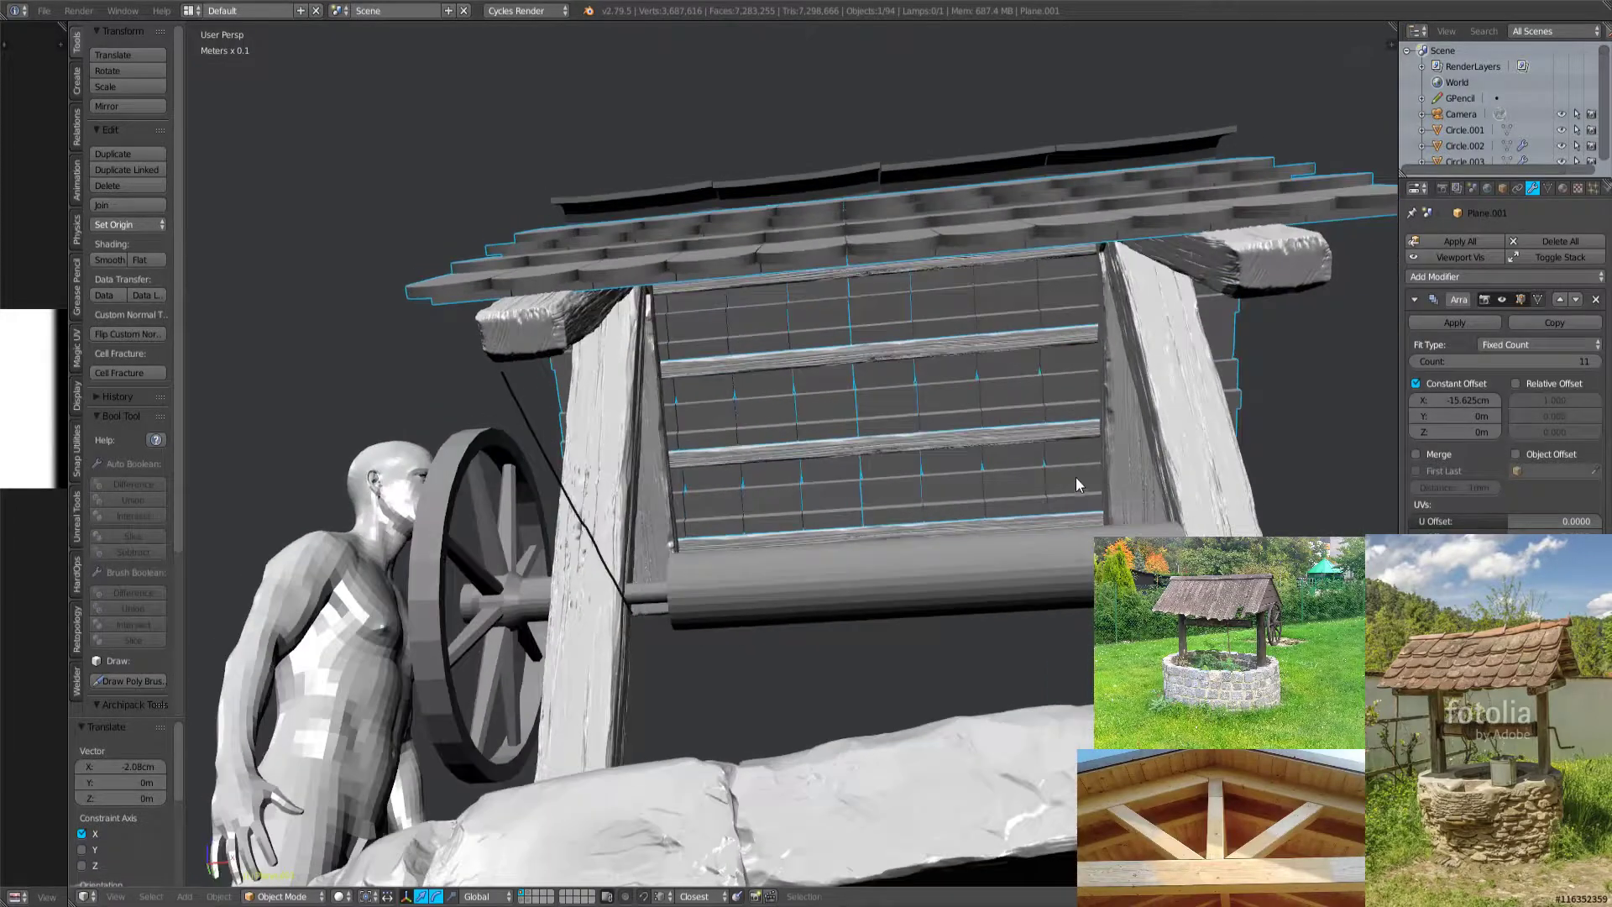
pyautogui.press('g')
pyautogui.press('x')
pyautogui.click(1084, 475)
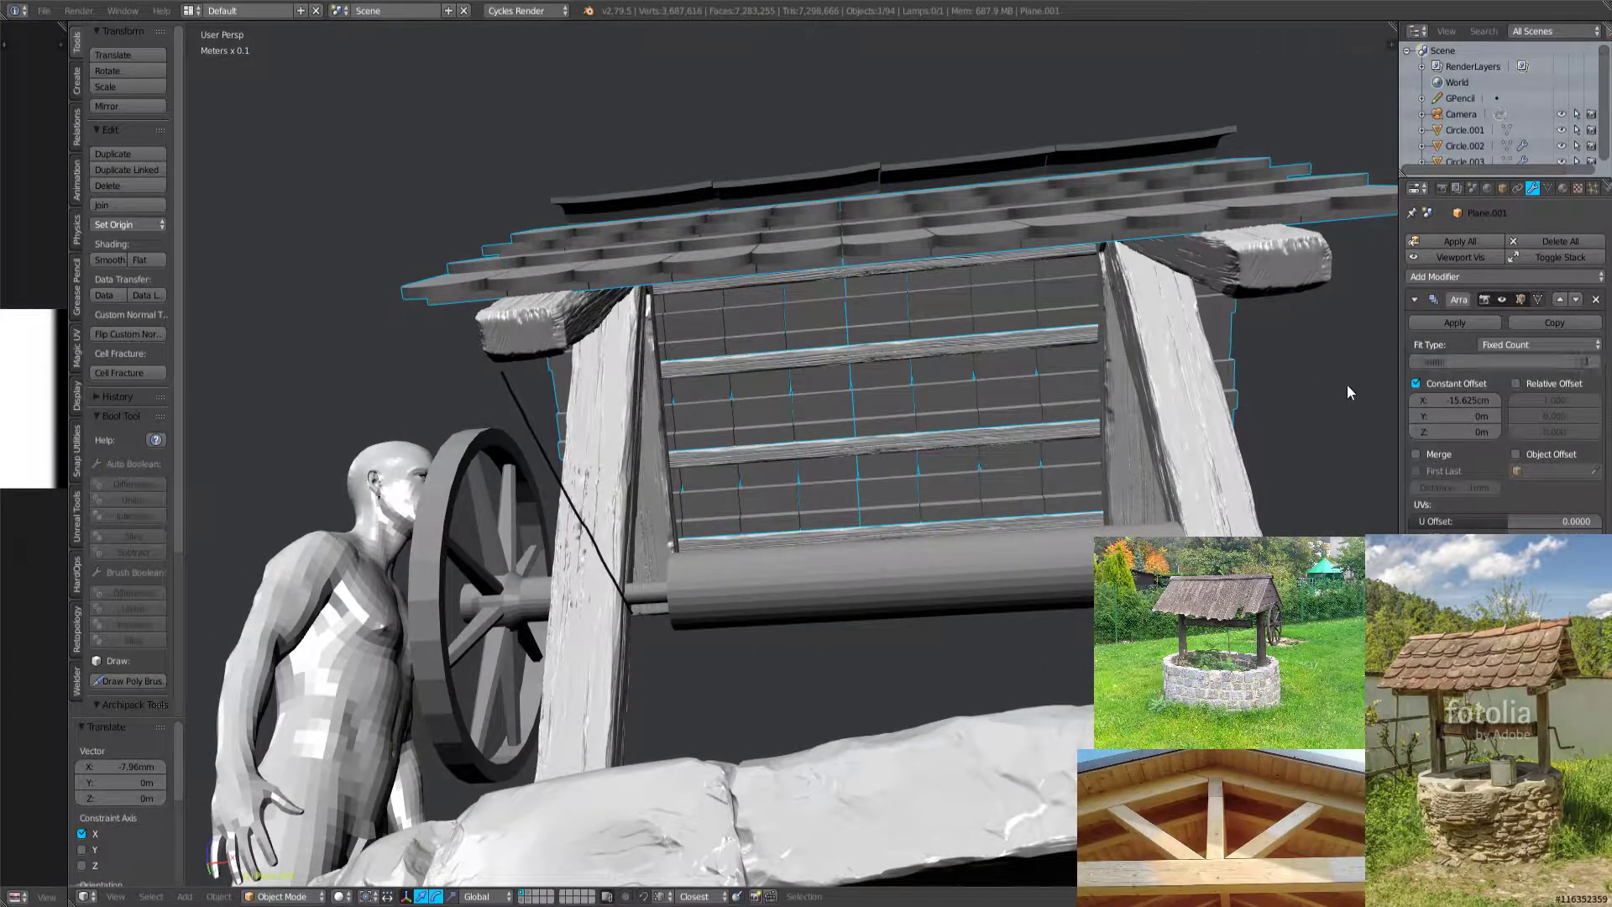
pyautogui.moveTo(1511, 361); pyautogui.dragTo(1502, 361)
# Try sliding the tile array to two further positions along the X axis.
pyautogui.moveTo(806, 504); pyautogui.dragTo(856, 529, button='middle')
pyautogui.press('g')
pyautogui.press('x')
pyautogui.click(779, 572)
pyautogui.press('g')
pyautogui.press('x')
pyautogui.click(812, 588)
# Clear the tile array's location and shift it 1.72 cm along the X axis.
pyautogui.hotkey('alt', 'g')
pyautogui.scroll(3, 823, 526)
pyautogui.press('g')
pyautogui.press('x')
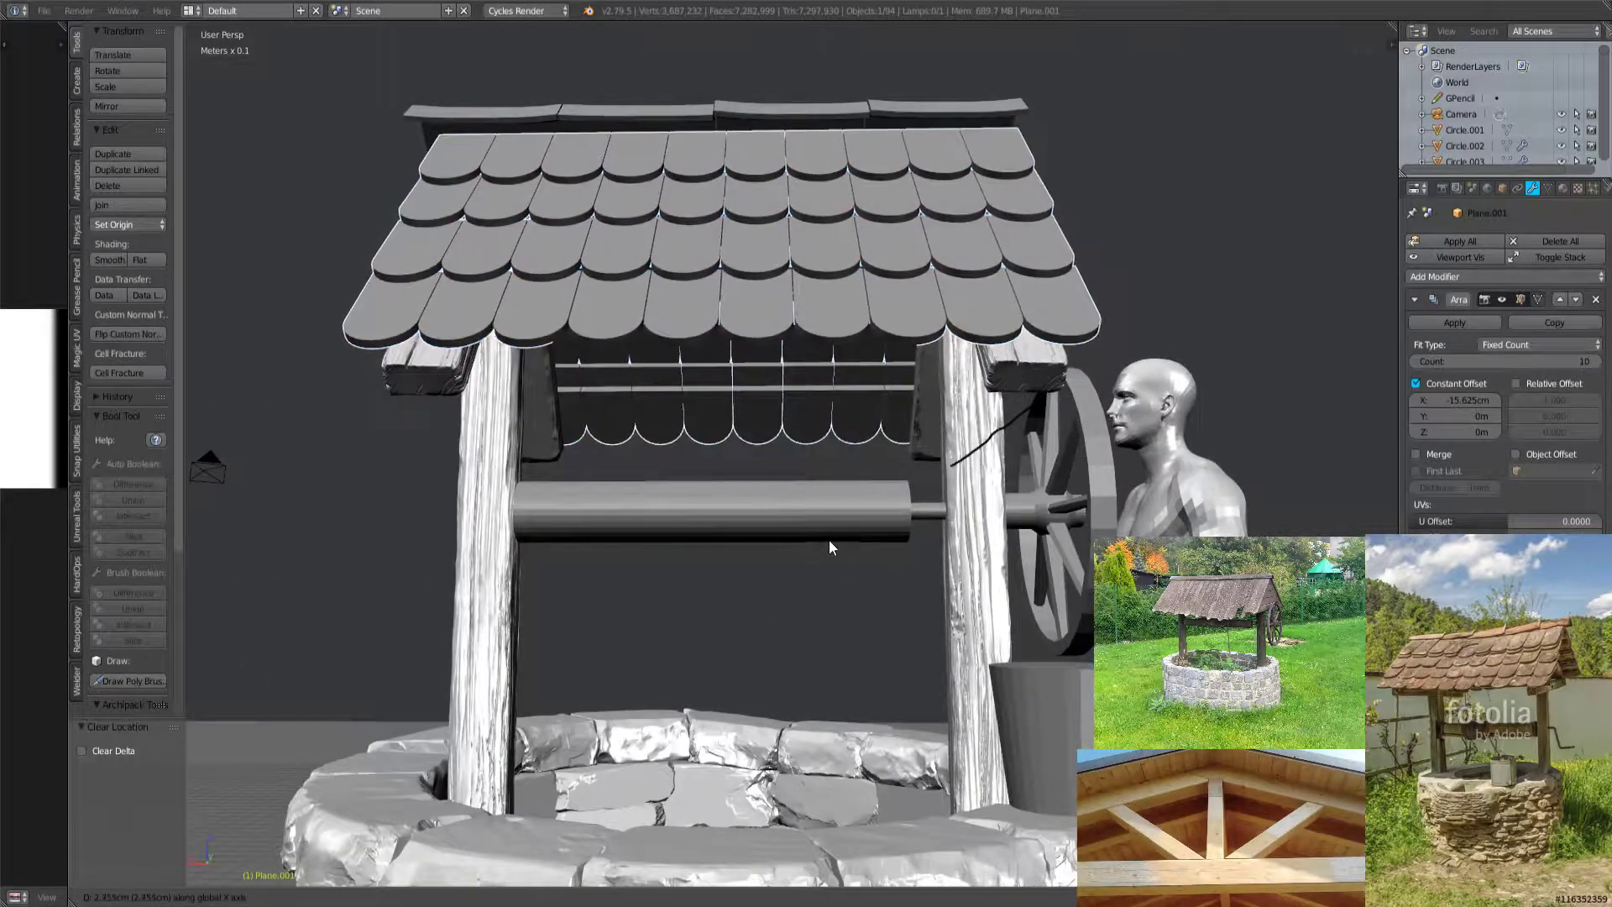
pyautogui.click(869, 544)
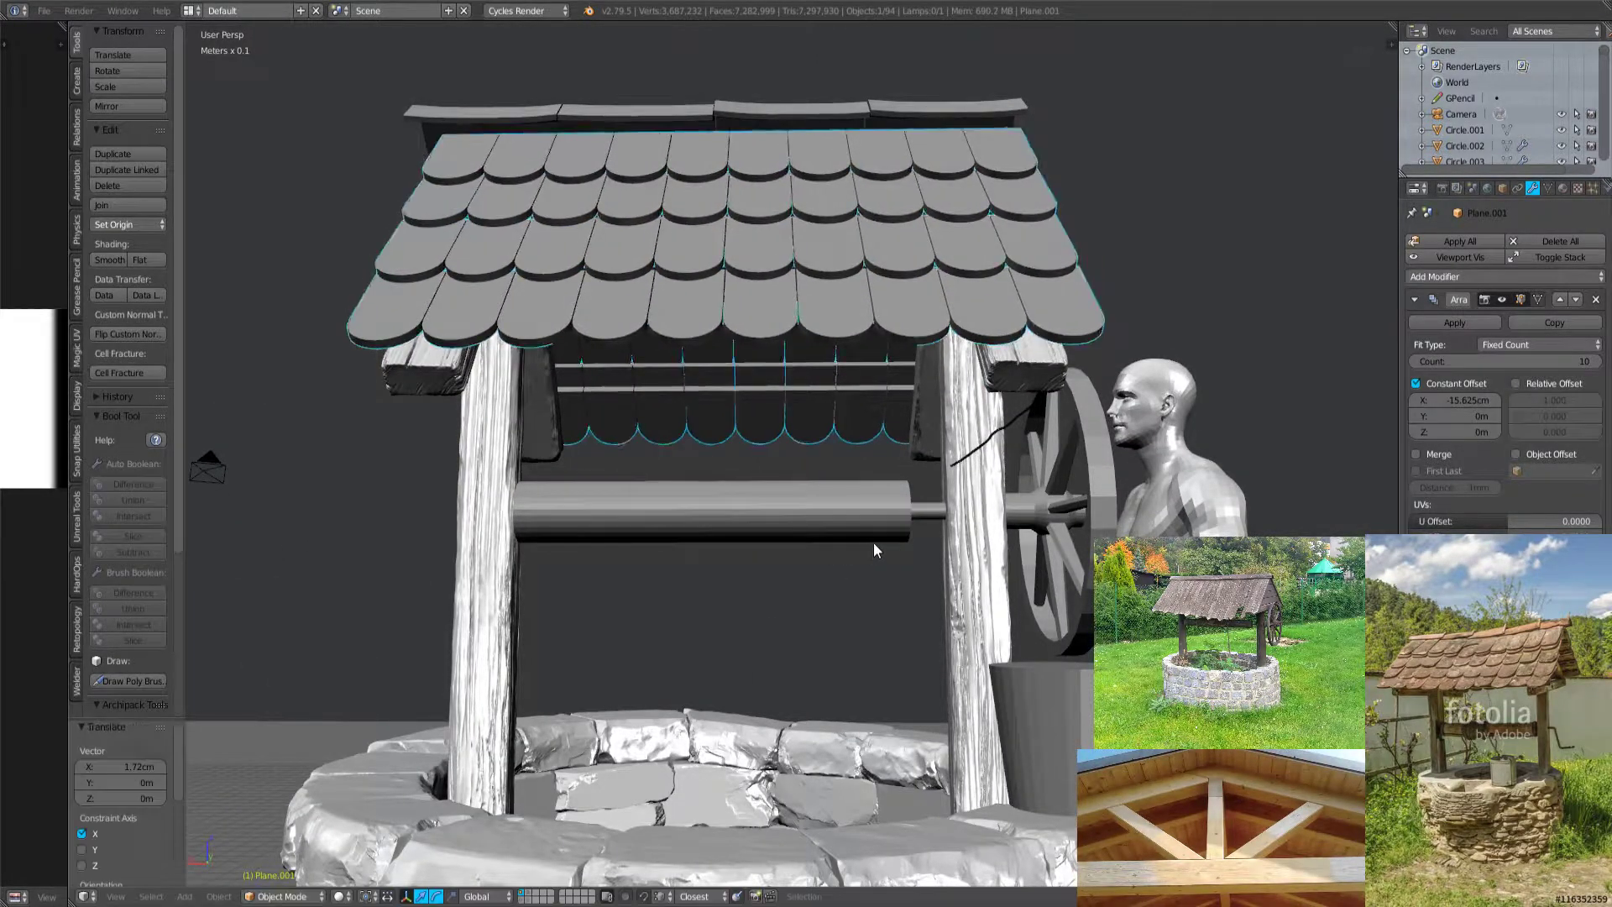
# Set the ridge cap down on the tile rows and narrow its whole mesh along the Y axis.
pyautogui.moveTo(873, 542); pyautogui.dragTo(772, 282, button='middle')
pyautogui.press('a')
pyautogui.scroll(-3, 855, 586)
pyautogui.scroll(5, 823, 467)
pyautogui.scroll(-3, 987, 497)
pyautogui.rightClick(718, 265)
pyautogui.press('a')
pyautogui.press('a')
pyautogui.press('Tab')
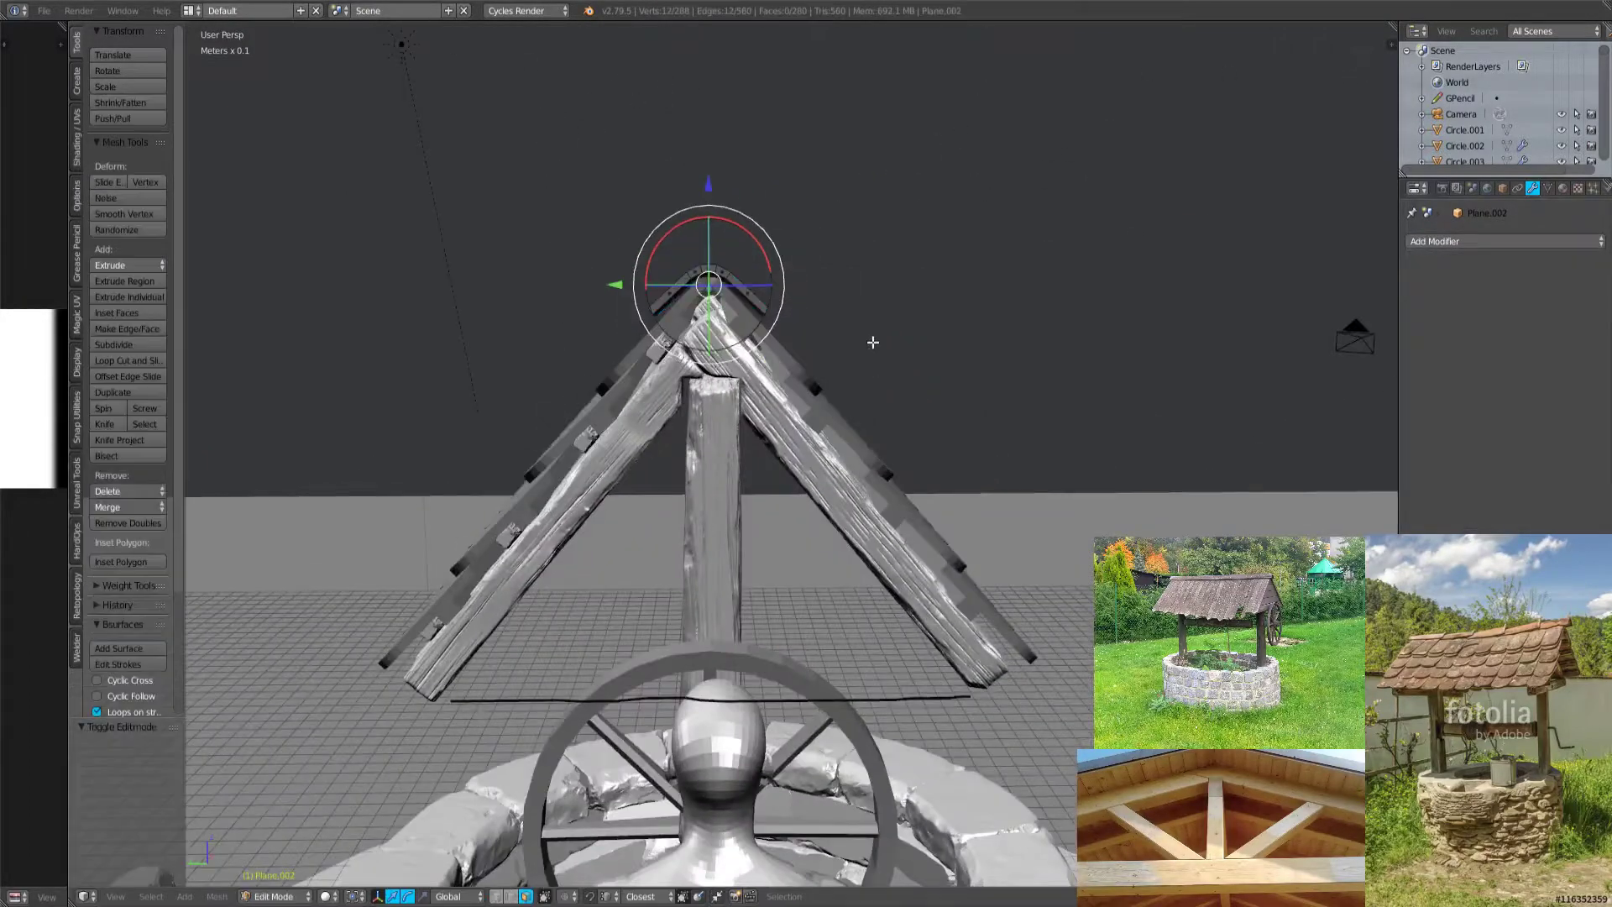
pyautogui.moveTo(806, 336); pyautogui.dragTo(804, 392, button='middle')
pyautogui.press('a')
pyautogui.press('s')
pyautogui.press('y')
pyautogui.press('Return')
pyautogui.press('Tab')
pyautogui.press('a')
# In right orthographic view, duplicate the four small purlins along Y and delete the copies.
pyautogui.moveTo(790, 334); pyautogui.dragTo(596, 400, button='middle')
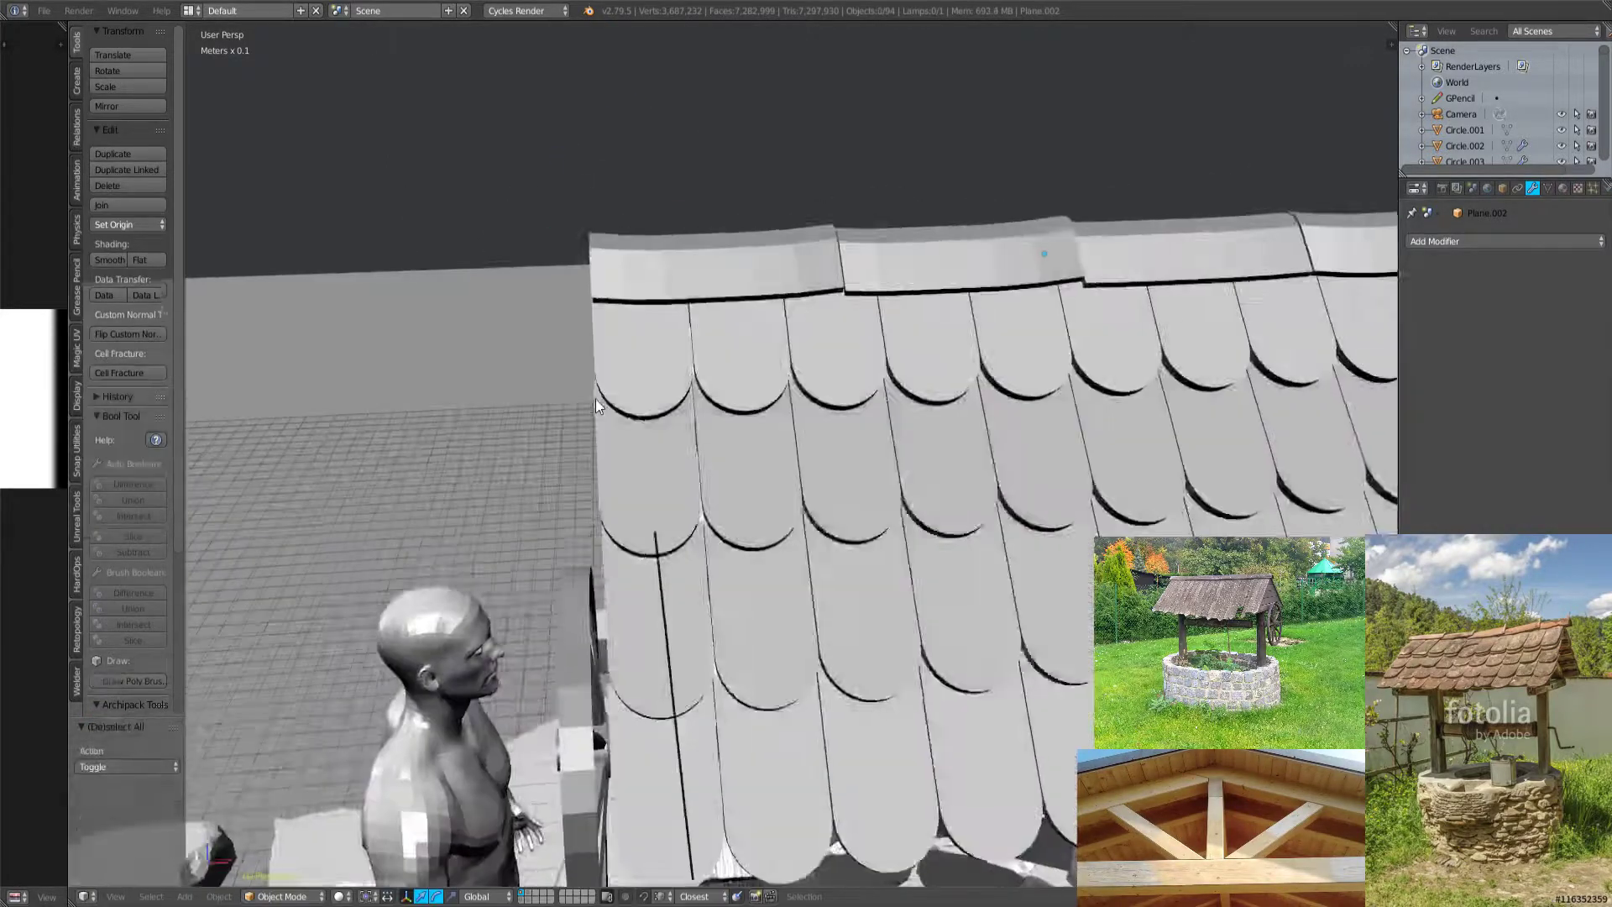
pyautogui.moveTo(768, 428); pyautogui.dragTo(863, 380, button='middle')
pyautogui.scroll(-5, 738, 466)
pyautogui.scroll(4, 863, 382)
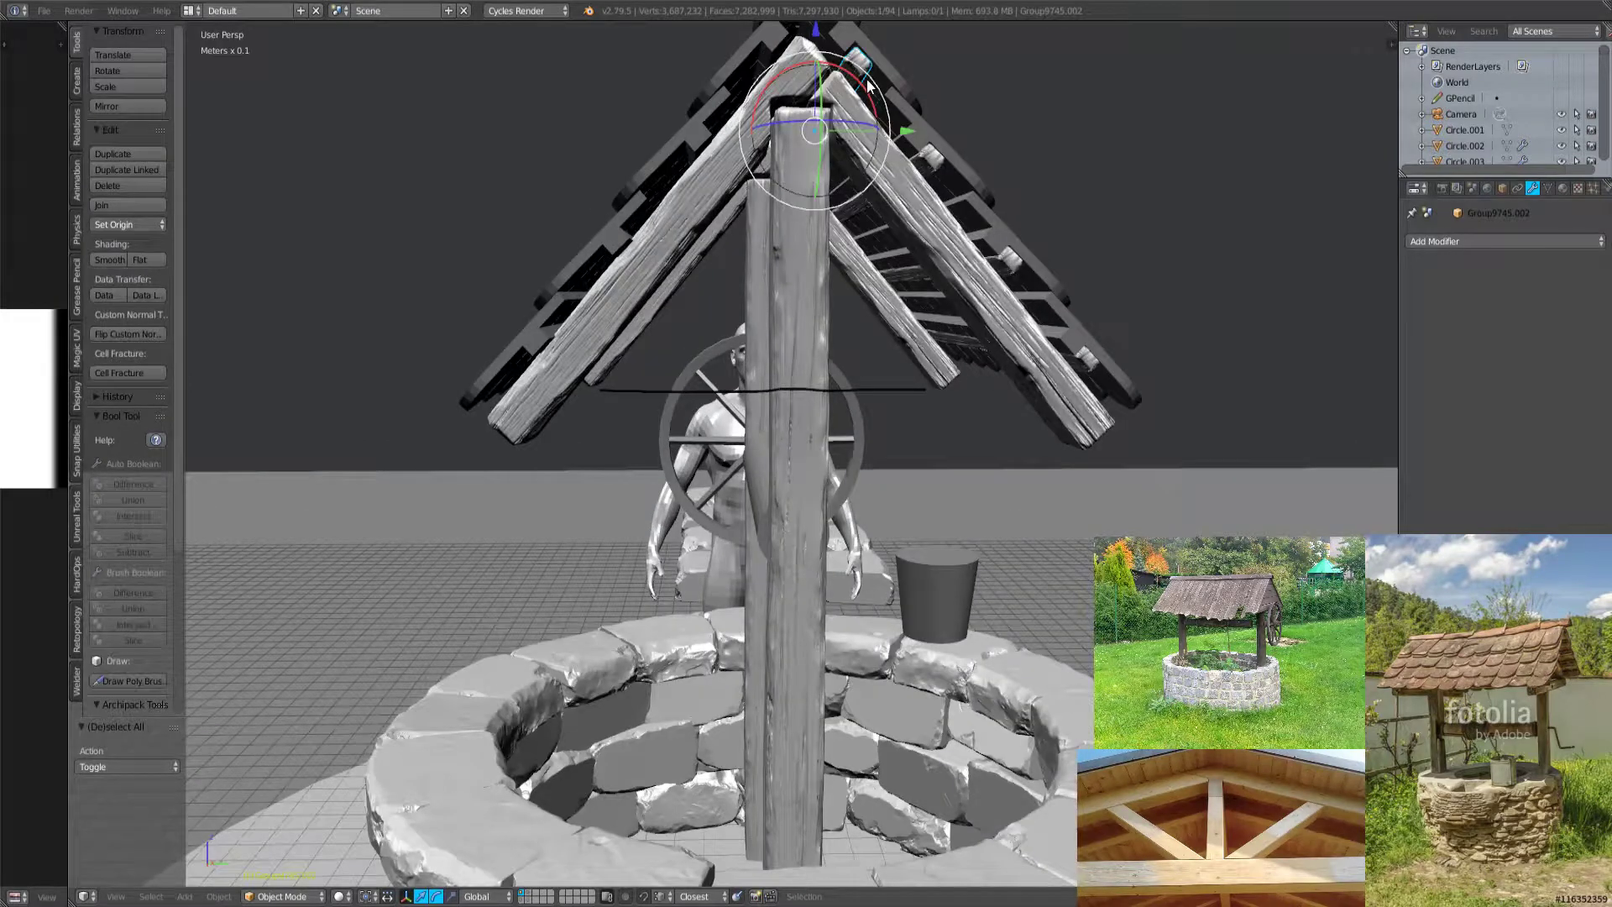
pyautogui.keyDown('shift'); pyautogui.rightClick(1014, 282); pyautogui.keyUp('shift')
pyautogui.keyDown('shift'); pyautogui.rightClick(1083, 363); pyautogui.keyUp('shift')
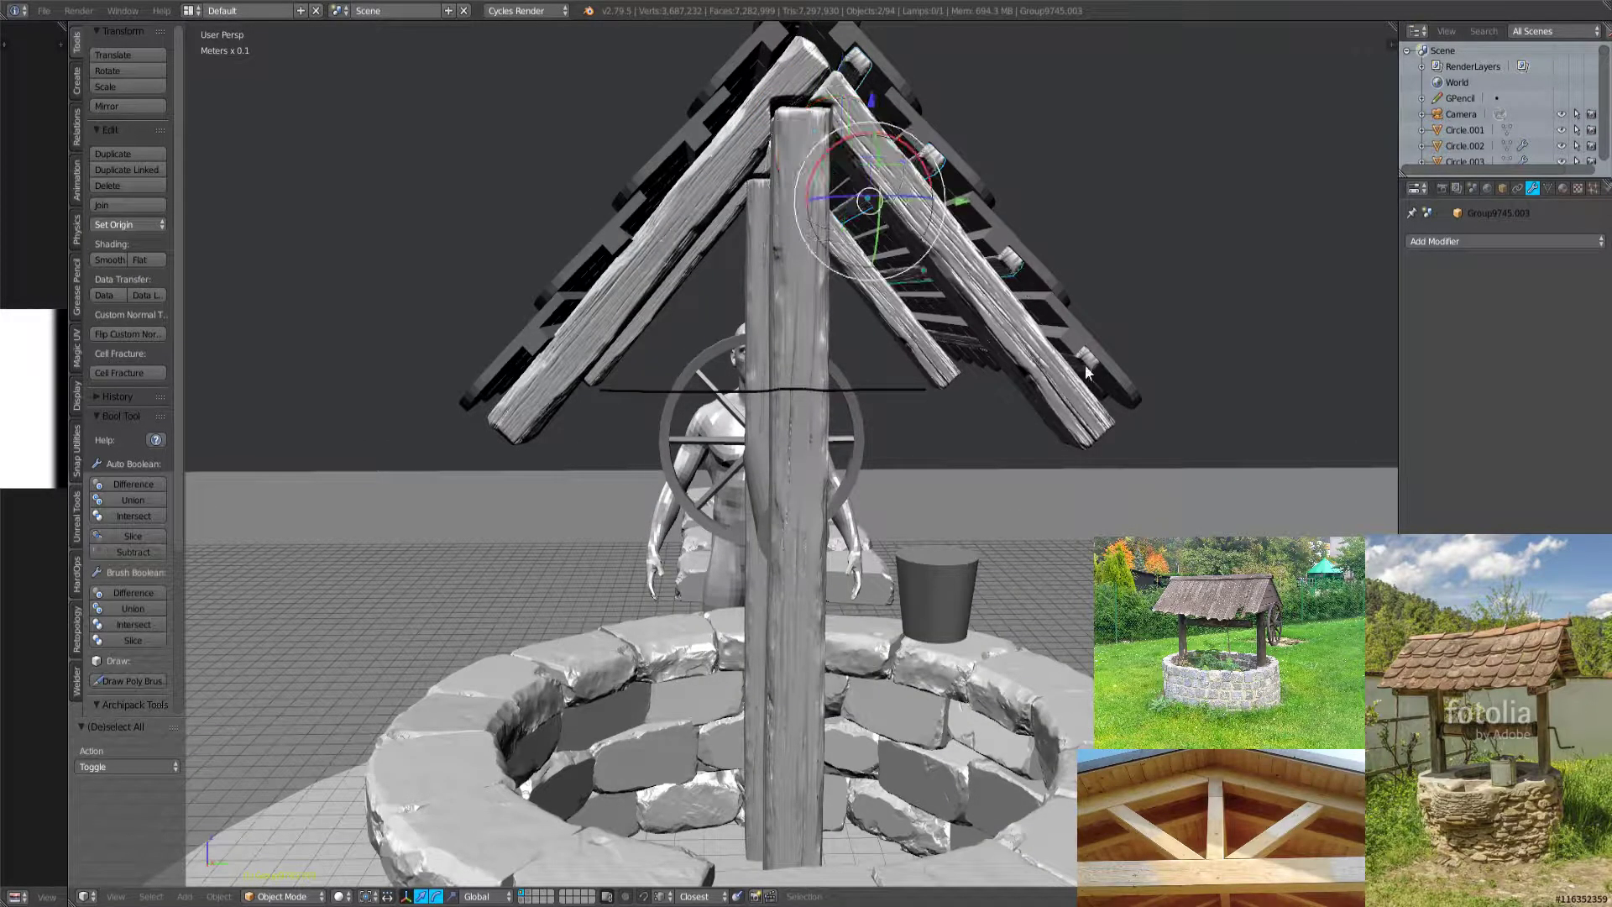
pyautogui.keyDown('shift'); pyautogui.rightClick(1089, 366); pyautogui.keyUp('shift')
pyautogui.press('KP_1')
pyautogui.press('KP_3')
pyautogui.scroll(3, 1058, 417)
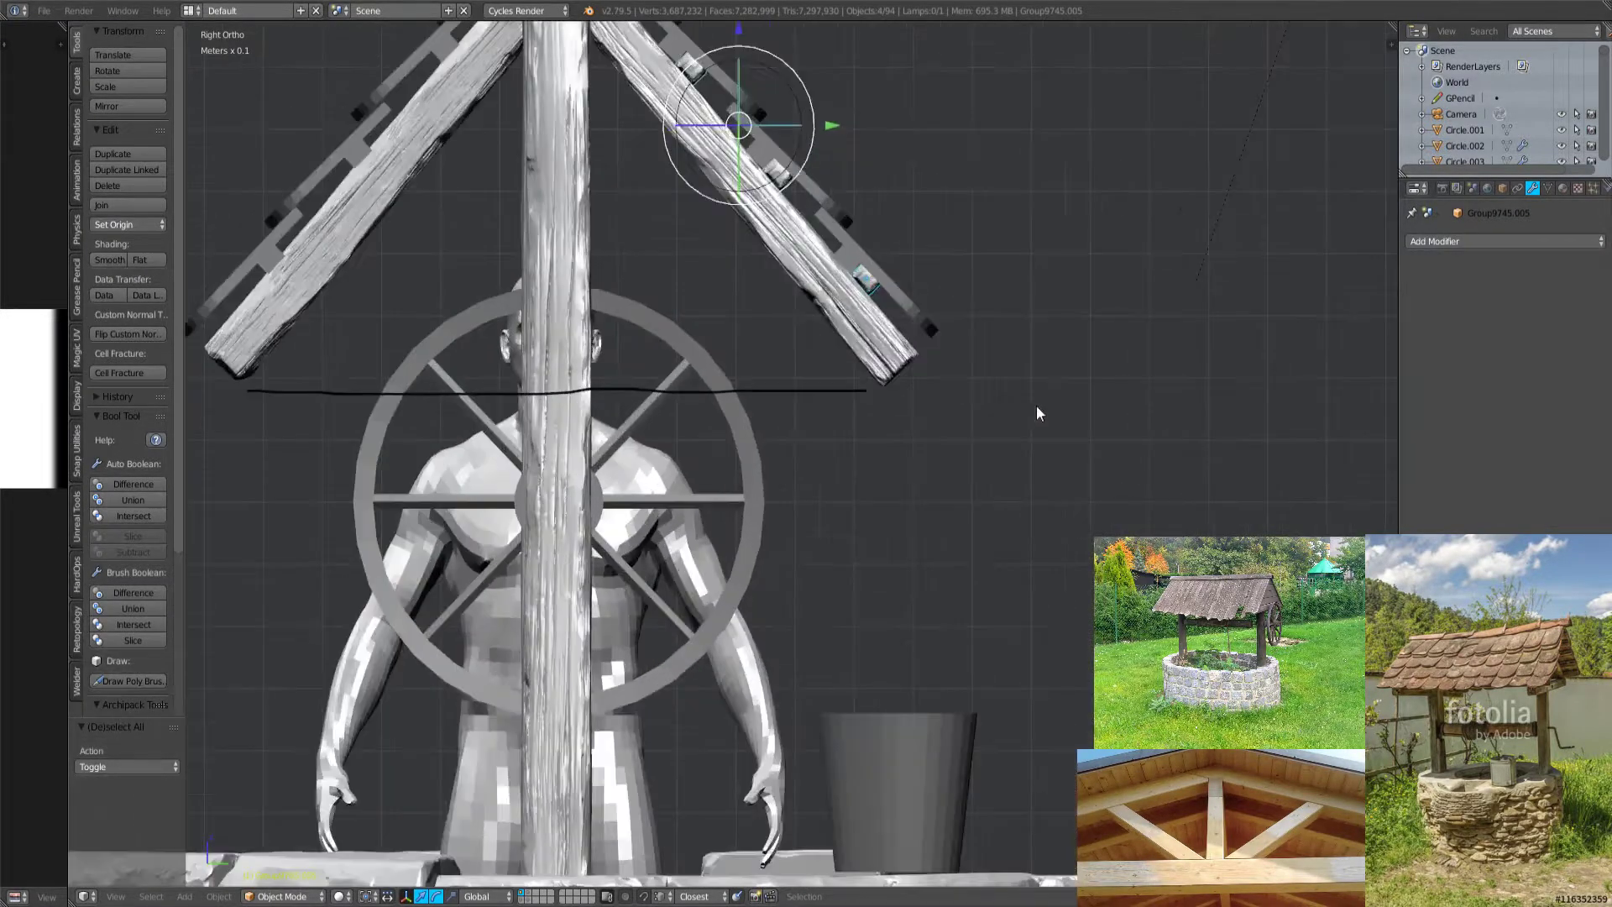
pyautogui.hotkey('shift', 'd')
pyautogui.press('y')
pyautogui.rightClick(876, 447)
pyautogui.press('Delete')
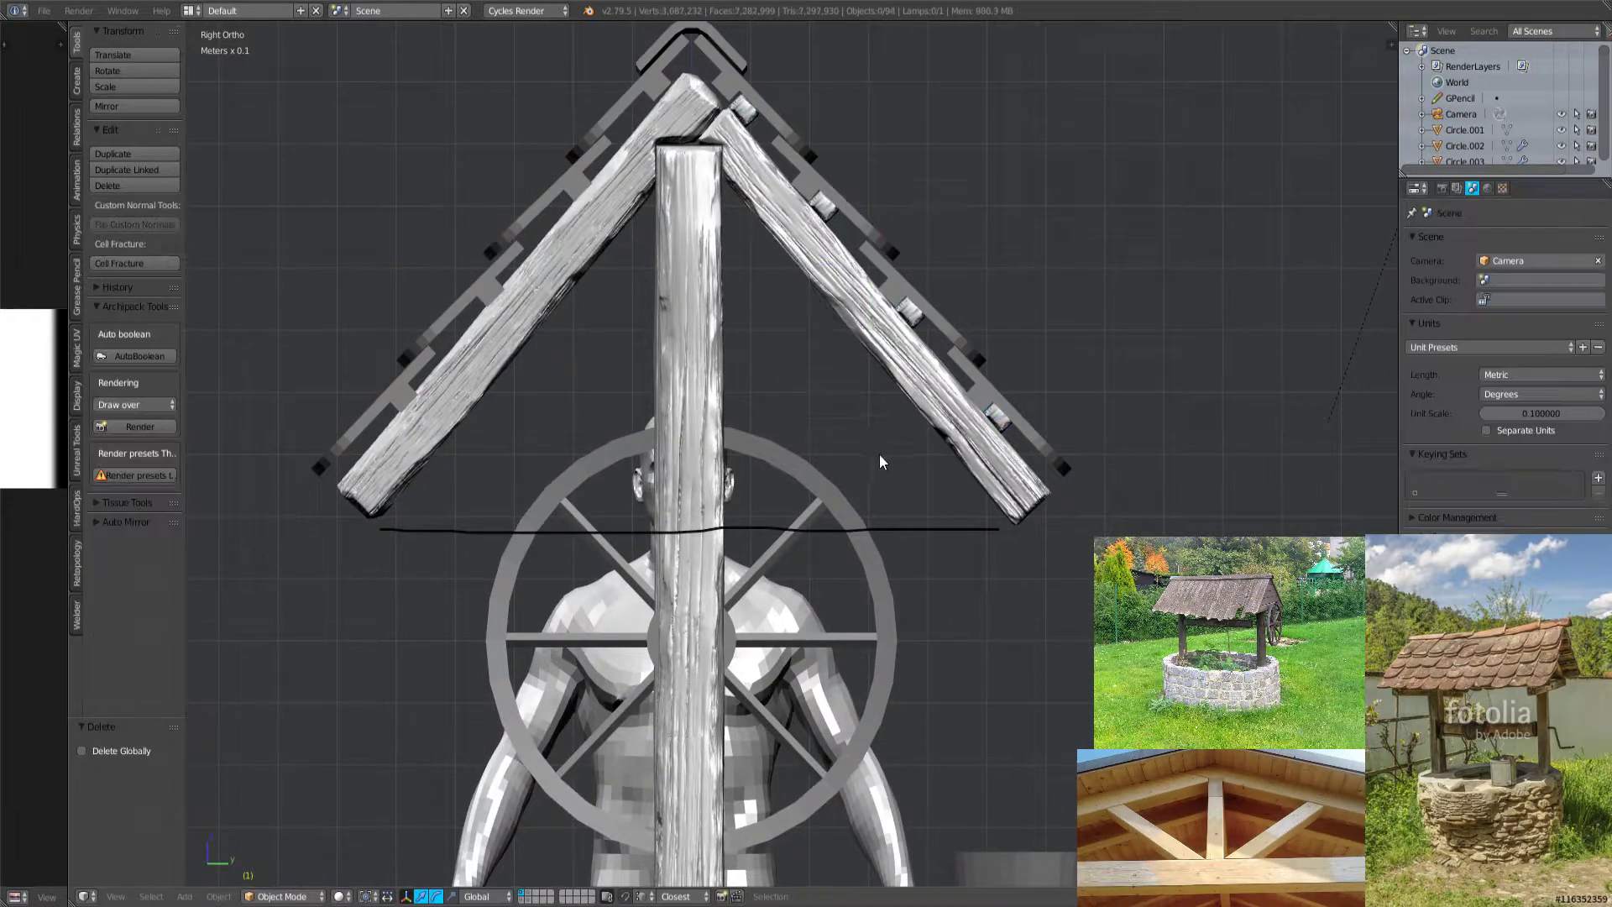
# Duplicate the four small purlins as linked copies and offset them about 33 cm in the negative Y direction.
pyautogui.rightClick(996, 414)
pyautogui.keyDown('shift'); pyautogui.rightClick(910, 310); pyautogui.keyUp('shift')
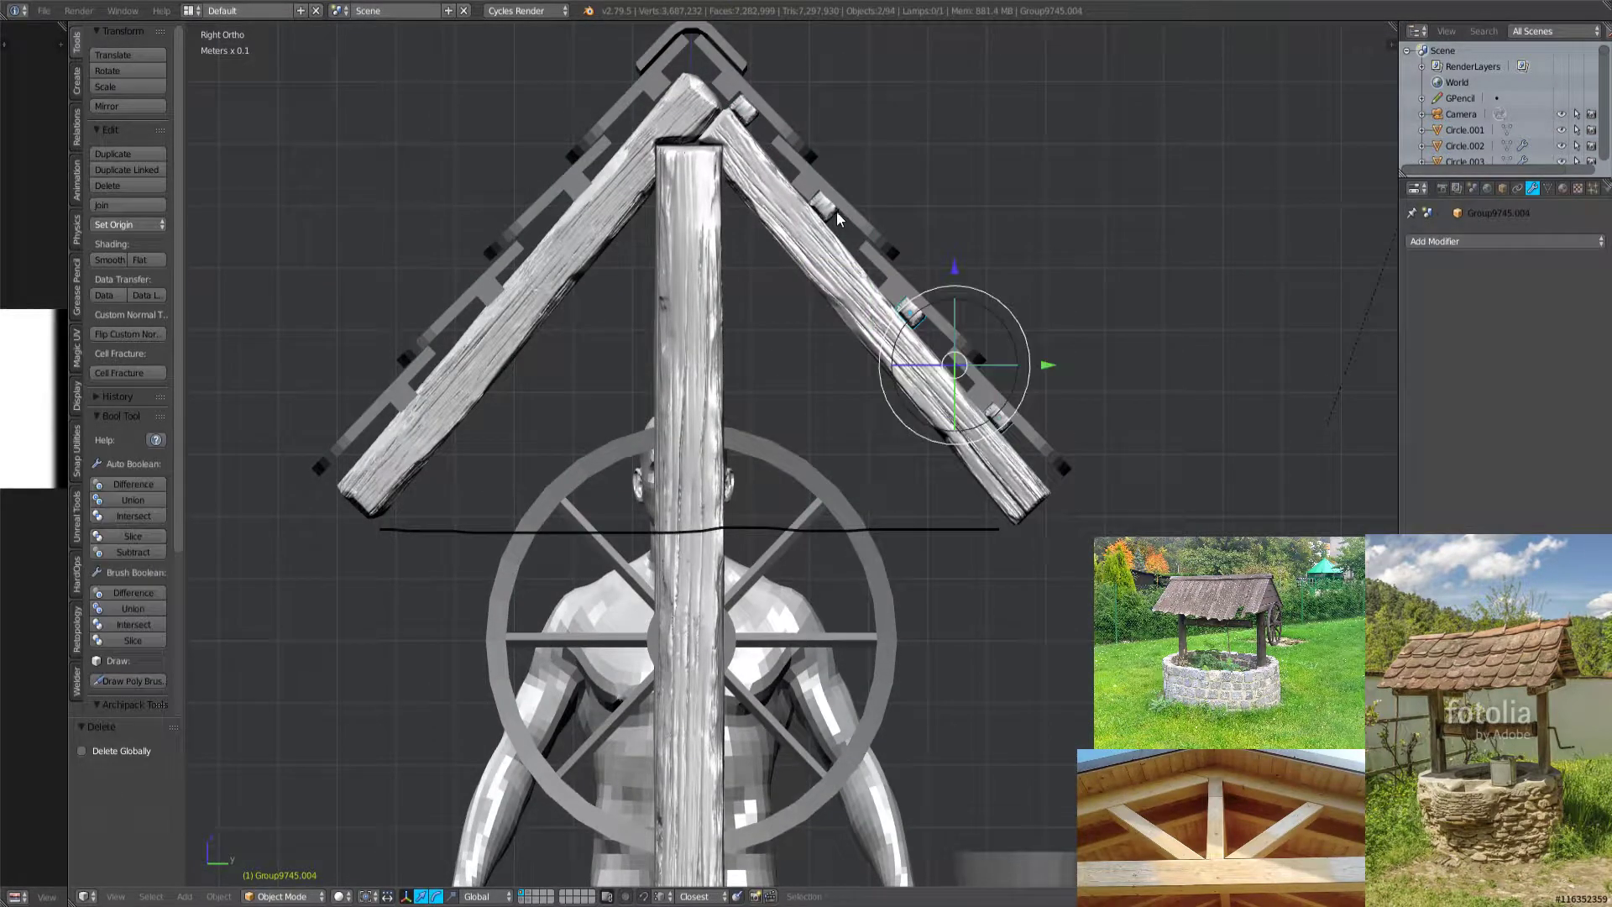
pyautogui.keyDown('shift'); pyautogui.rightClick(820, 205); pyautogui.keyUp('shift')
pyautogui.keyDown('shift'); pyautogui.rightClick(747, 109); pyautogui.keyUp('shift')
pyautogui.press('z')
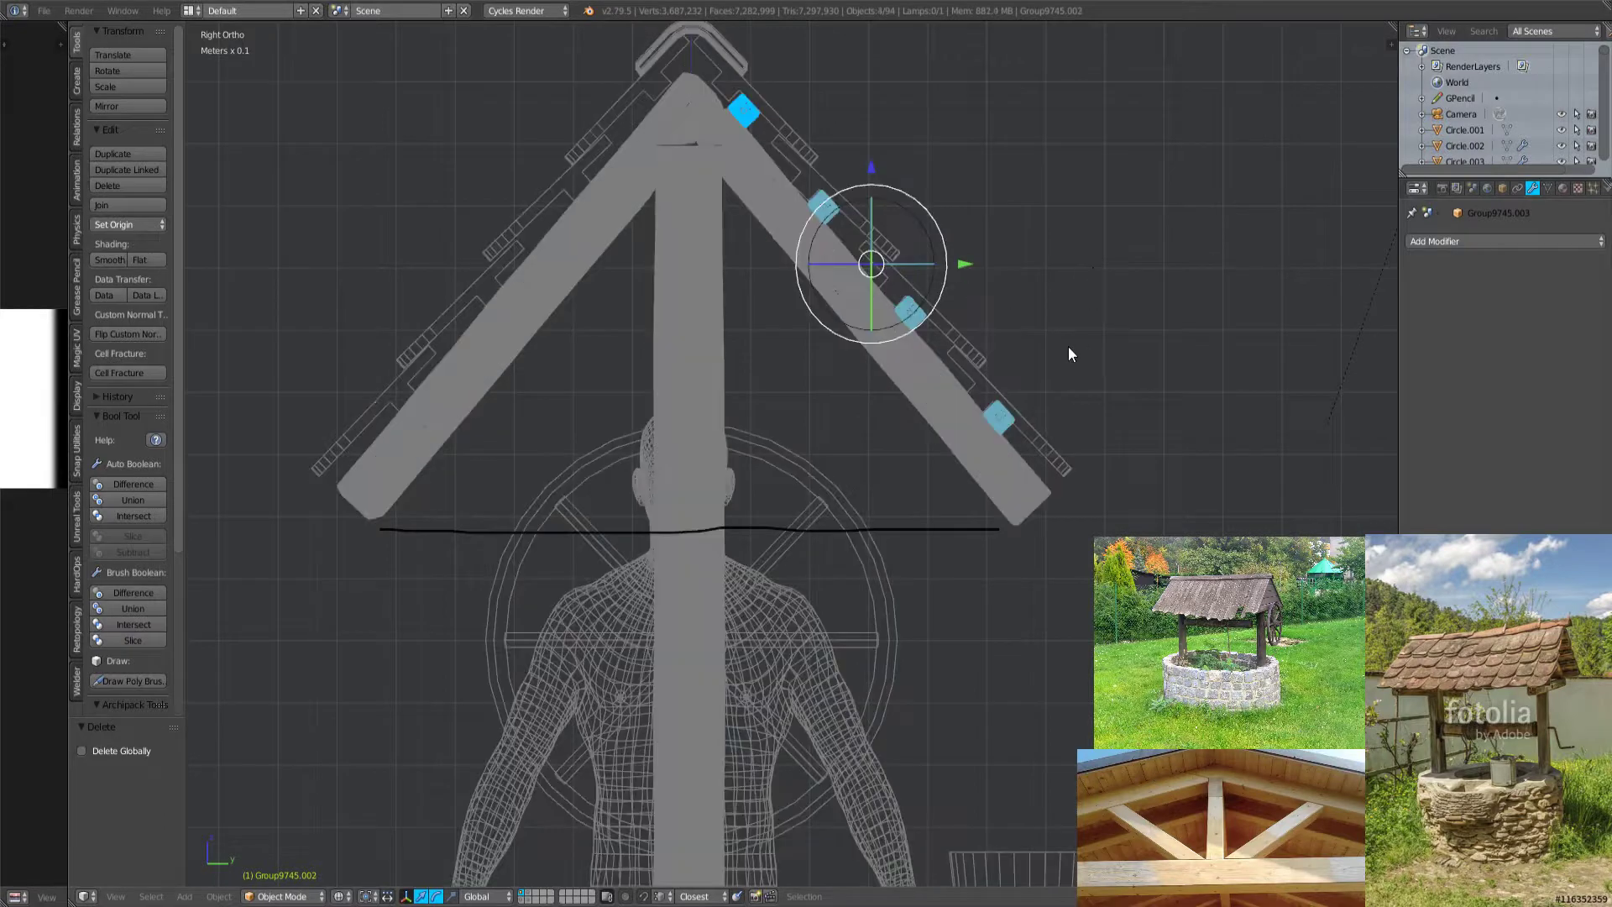
pyautogui.hotkey('shift', 'd')
pyautogui.press('y')
pyautogui.click(869, 326)
# Rotate the duplicated purlins 180° in top view and shift them along Y onto the opposite slope's rafters.
pyautogui.press('KP_7')
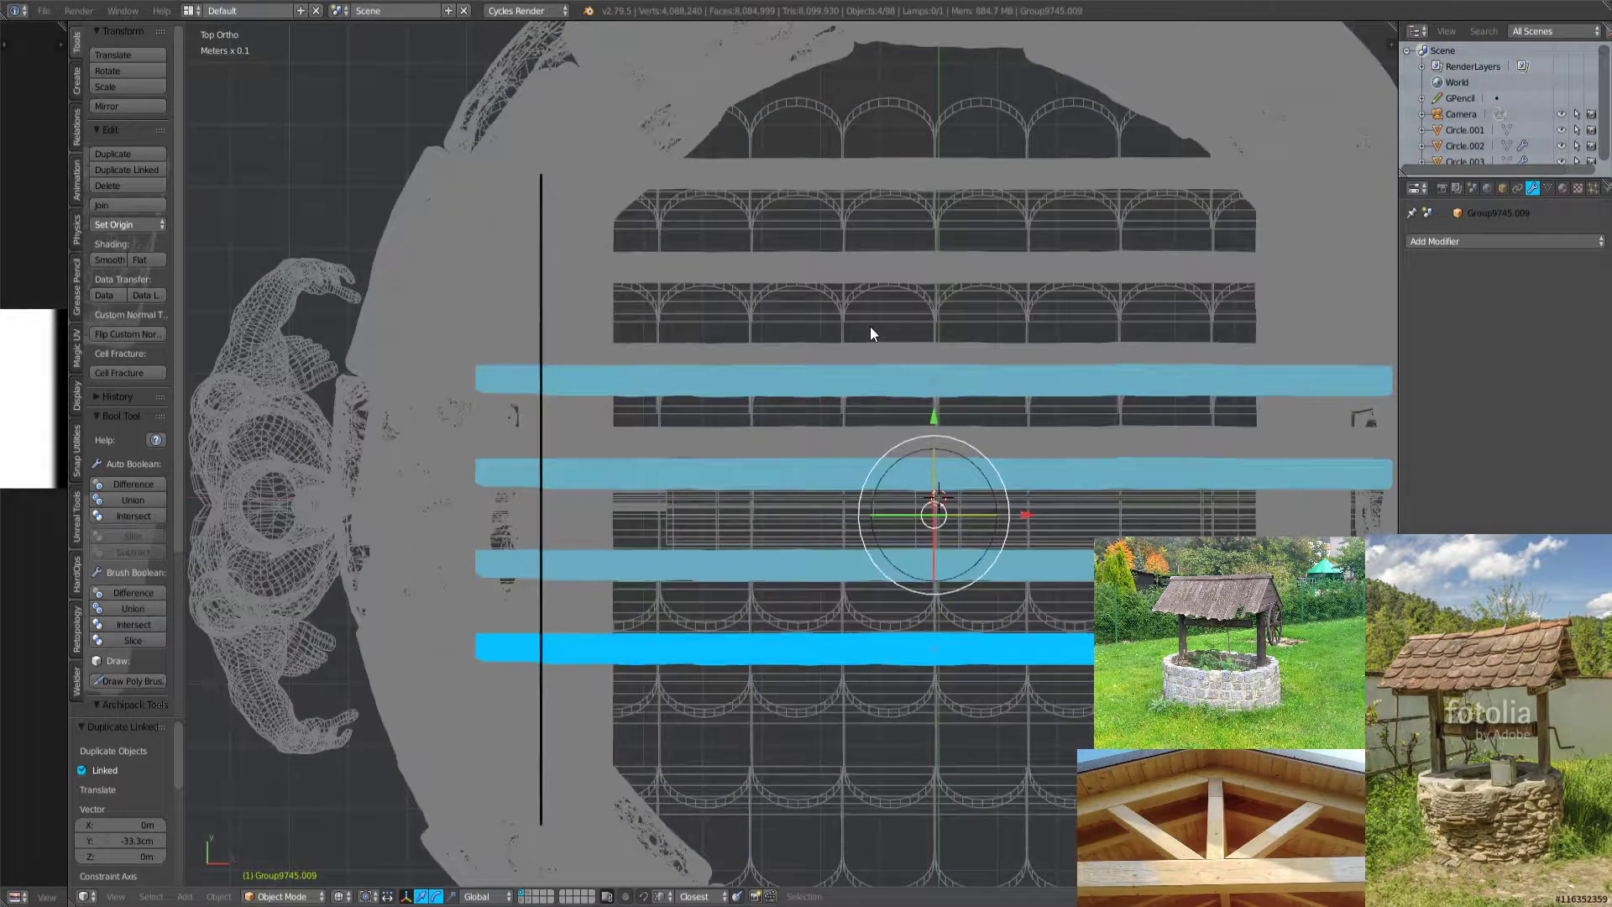
pyautogui.write('r180')
pyautogui.press('Return')
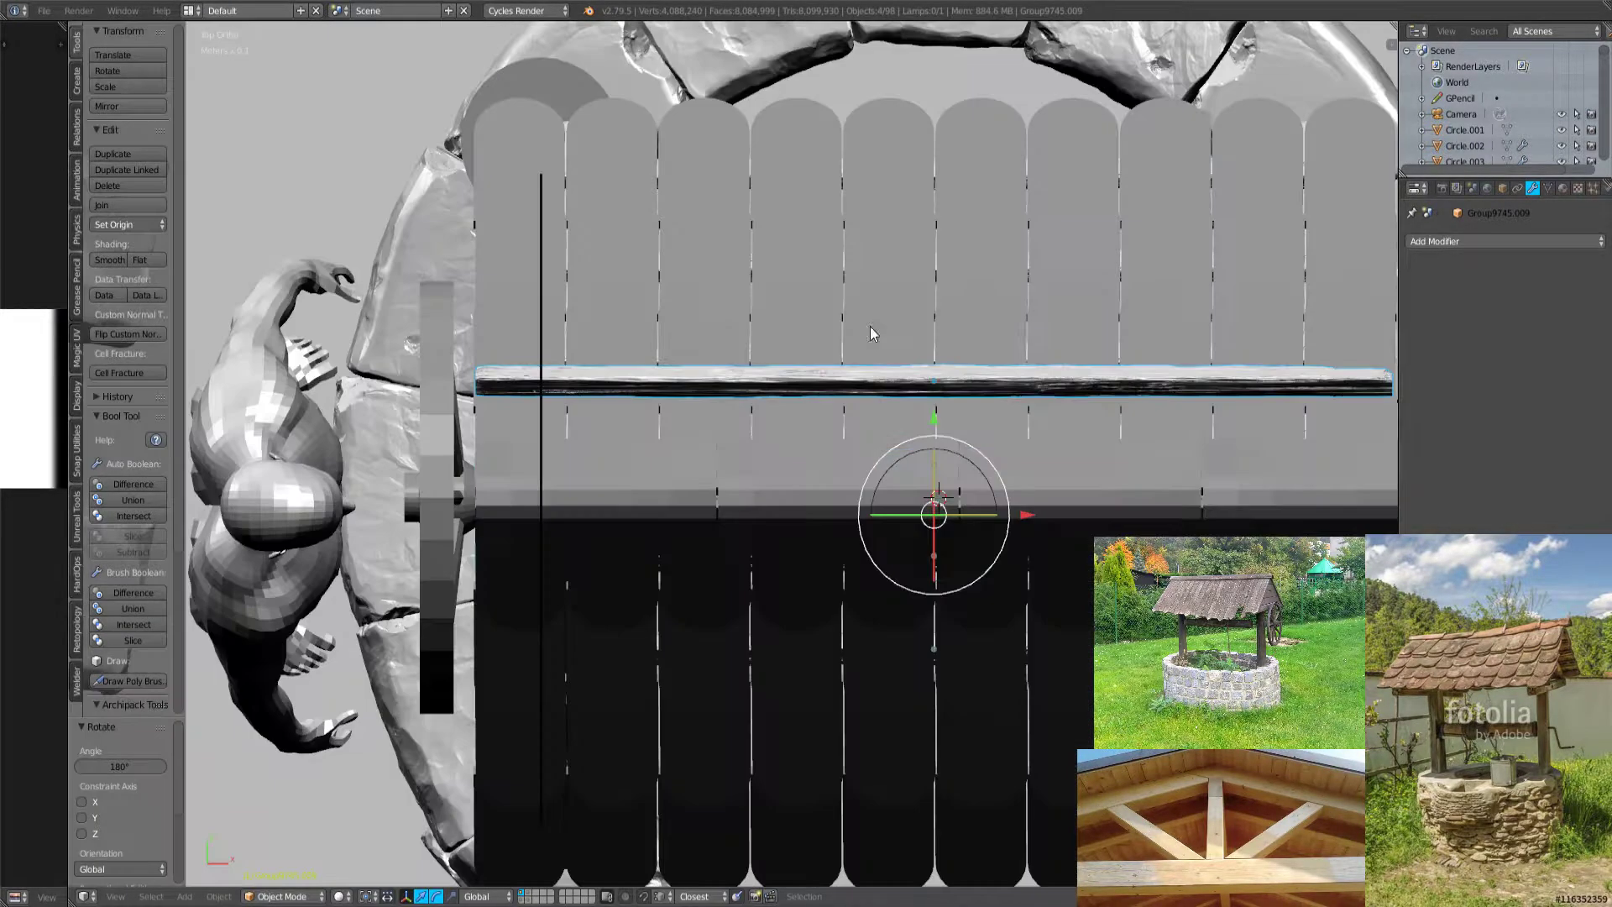
pyautogui.press('g')
pyautogui.press('y')
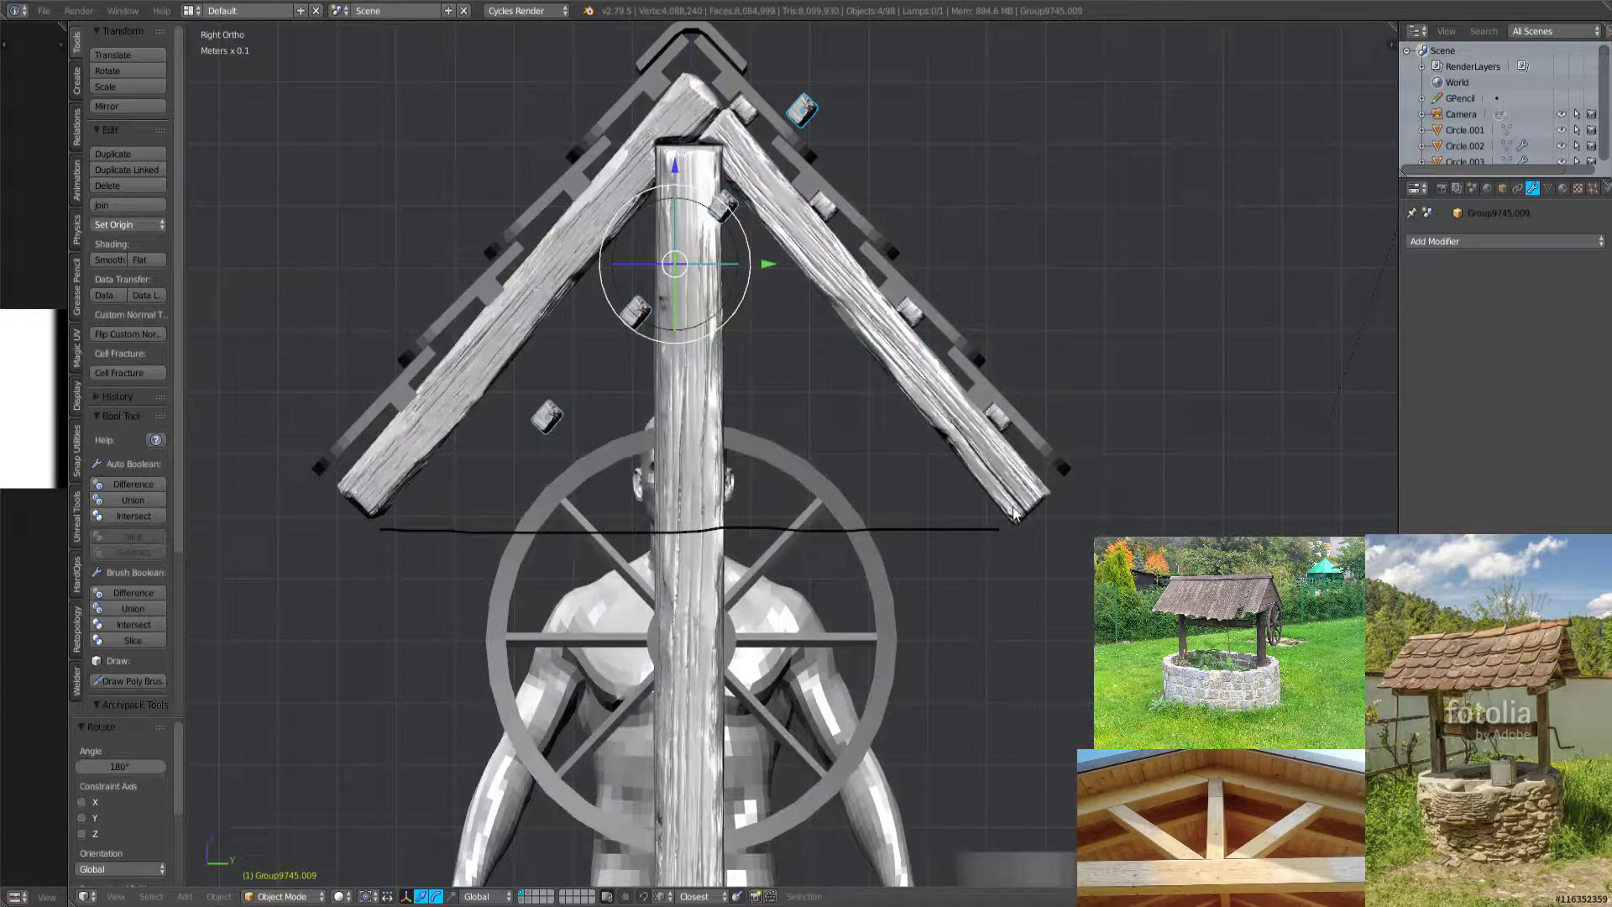
pyautogui.scroll(4, 881, 378)
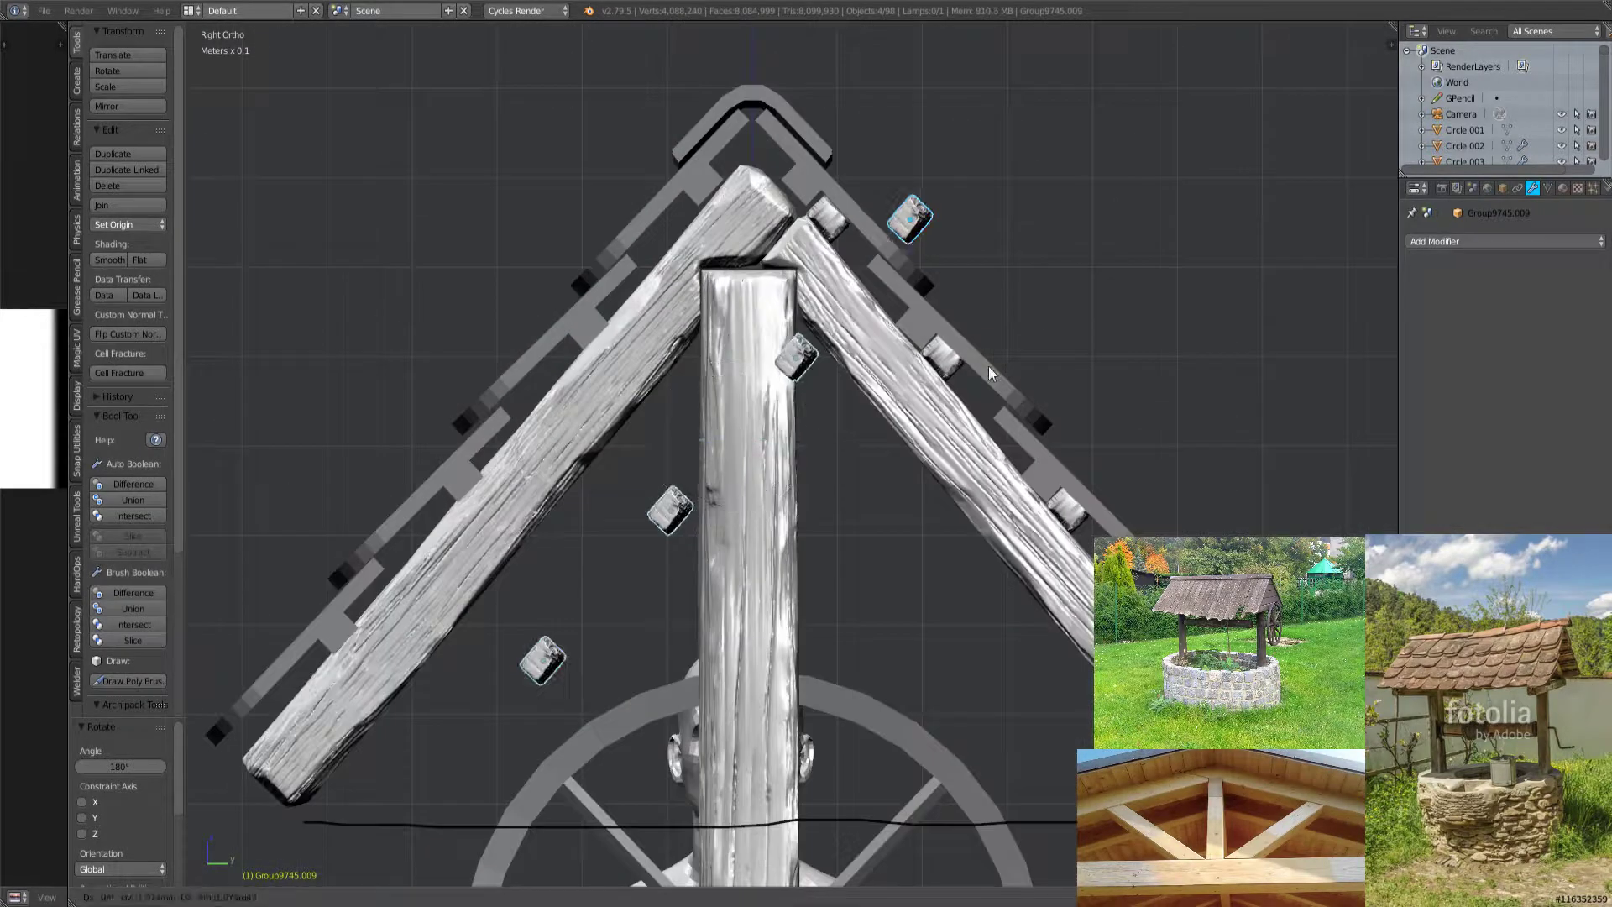
pyautogui.click(647, 397)
pyautogui.press('a')
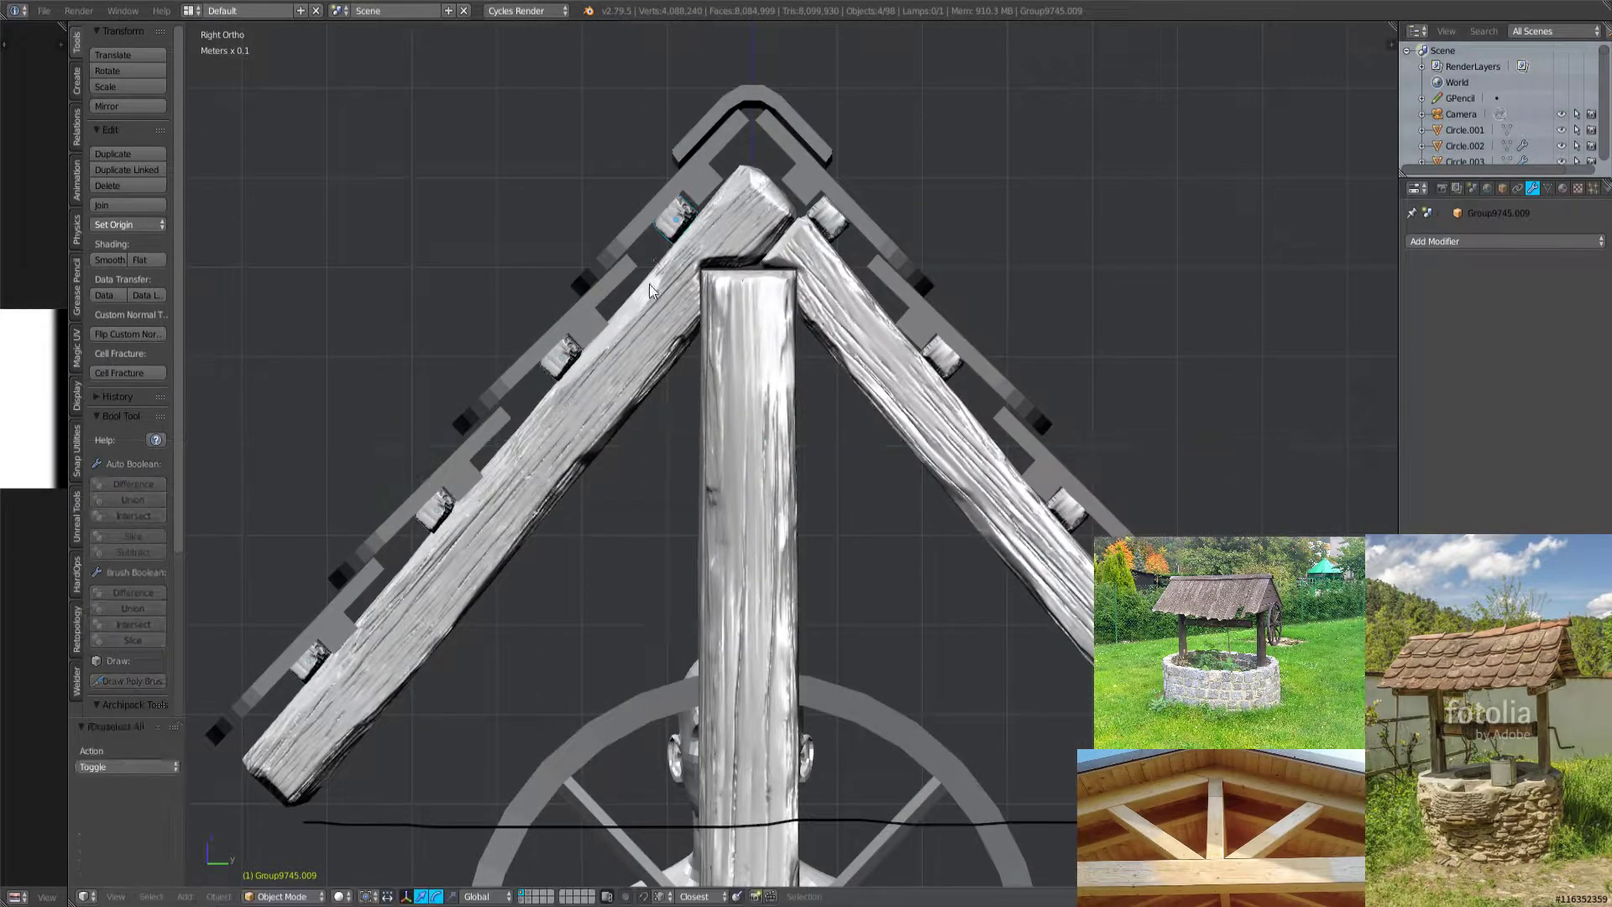
# Nudge the uppermost duplicated purlin so it sits between its rafter and the roof tiles.
pyautogui.hotkey('ctrl', 'z')
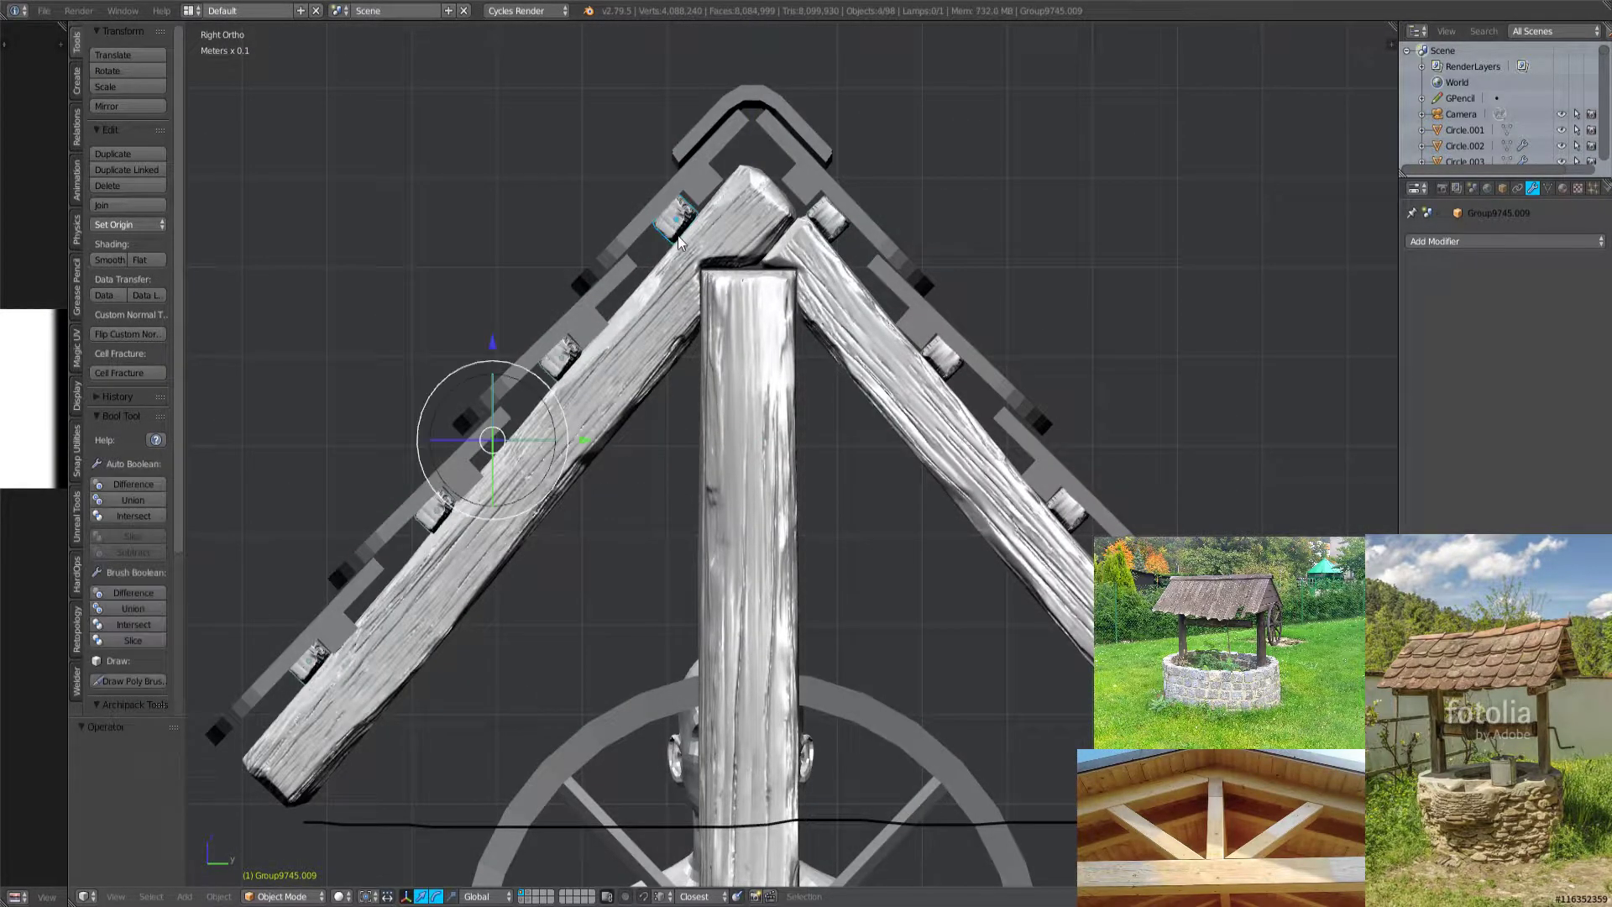
pyautogui.press('a')
pyautogui.rightClick(681, 228)
pyautogui.press('g')
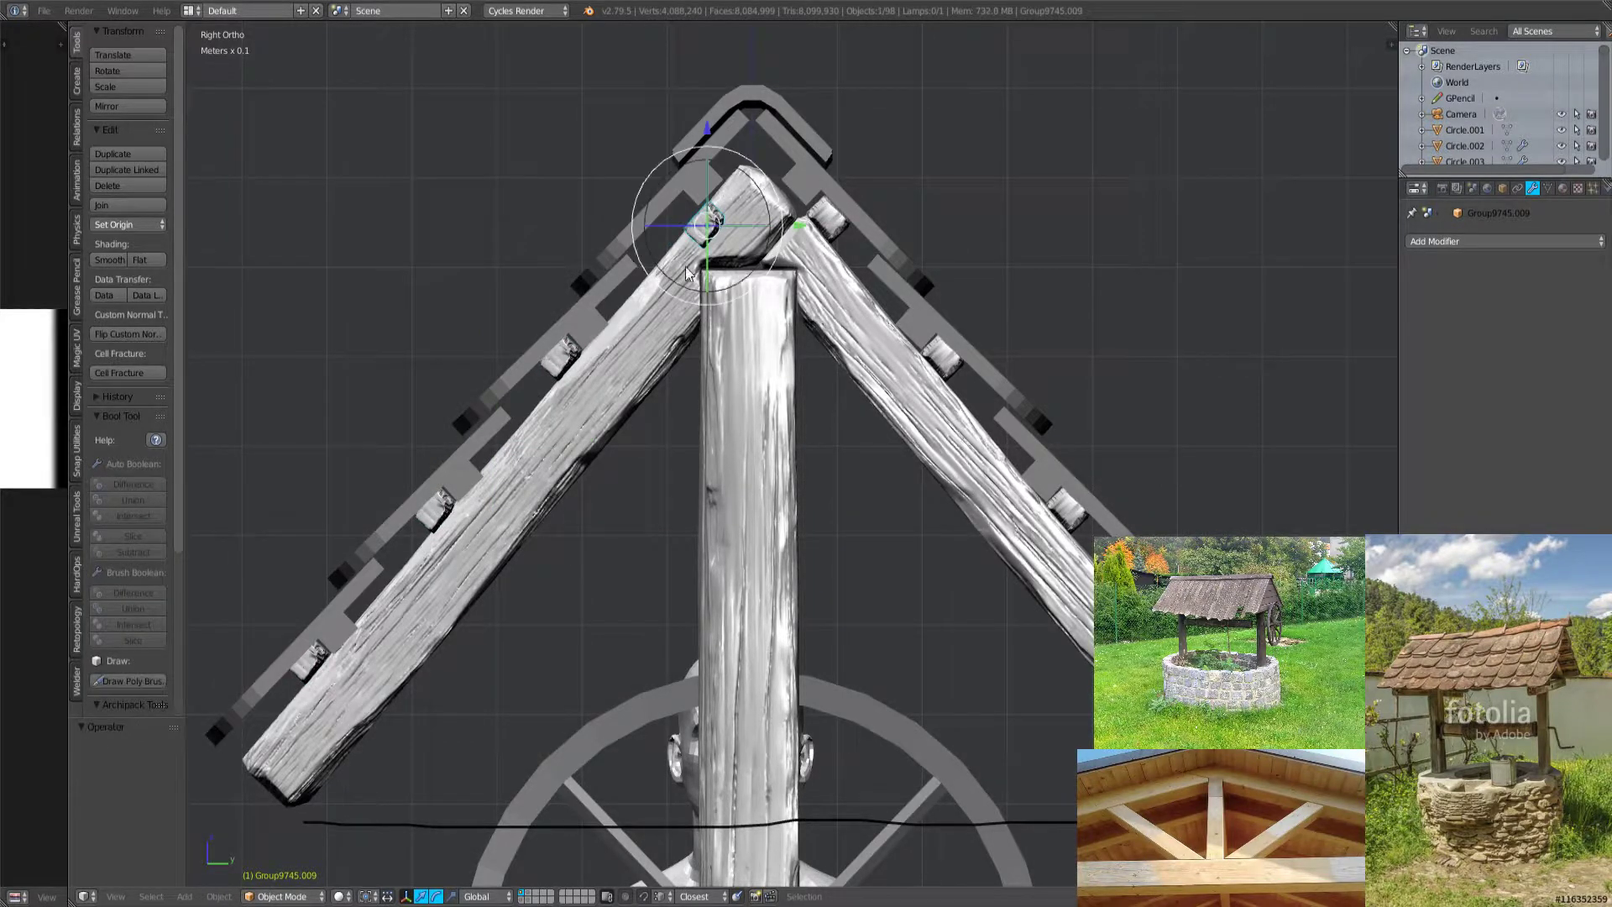
pyautogui.scroll(1, 648, 258)
pyautogui.rightClick(721, 226)
pyautogui.press('g')
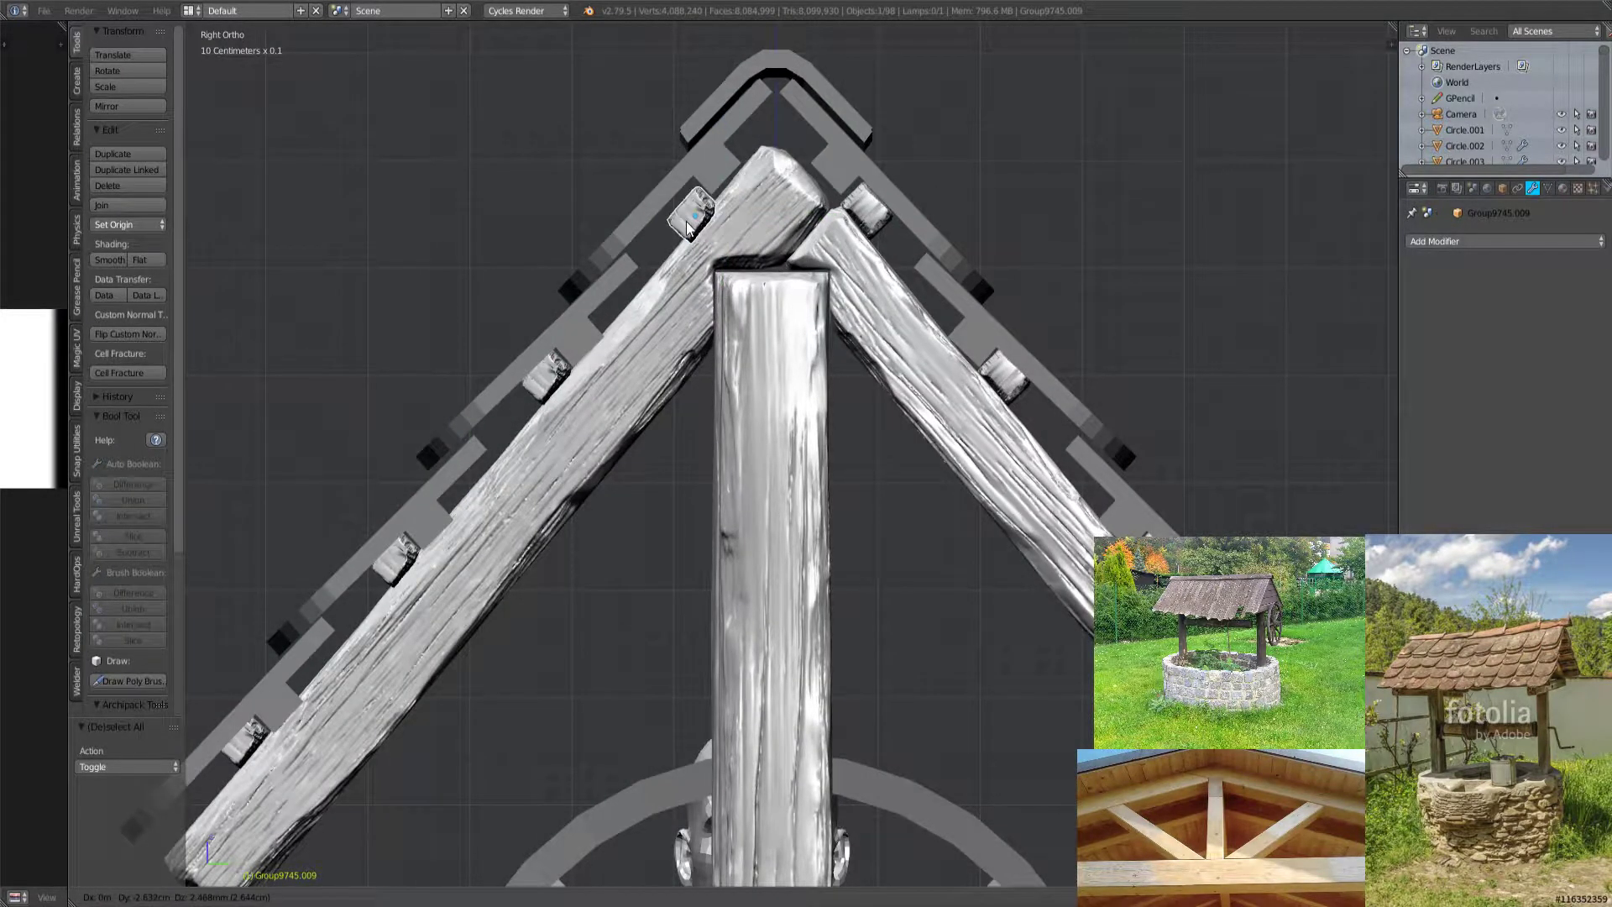
pyautogui.rightClick(669, 174)
pyautogui.press('a')
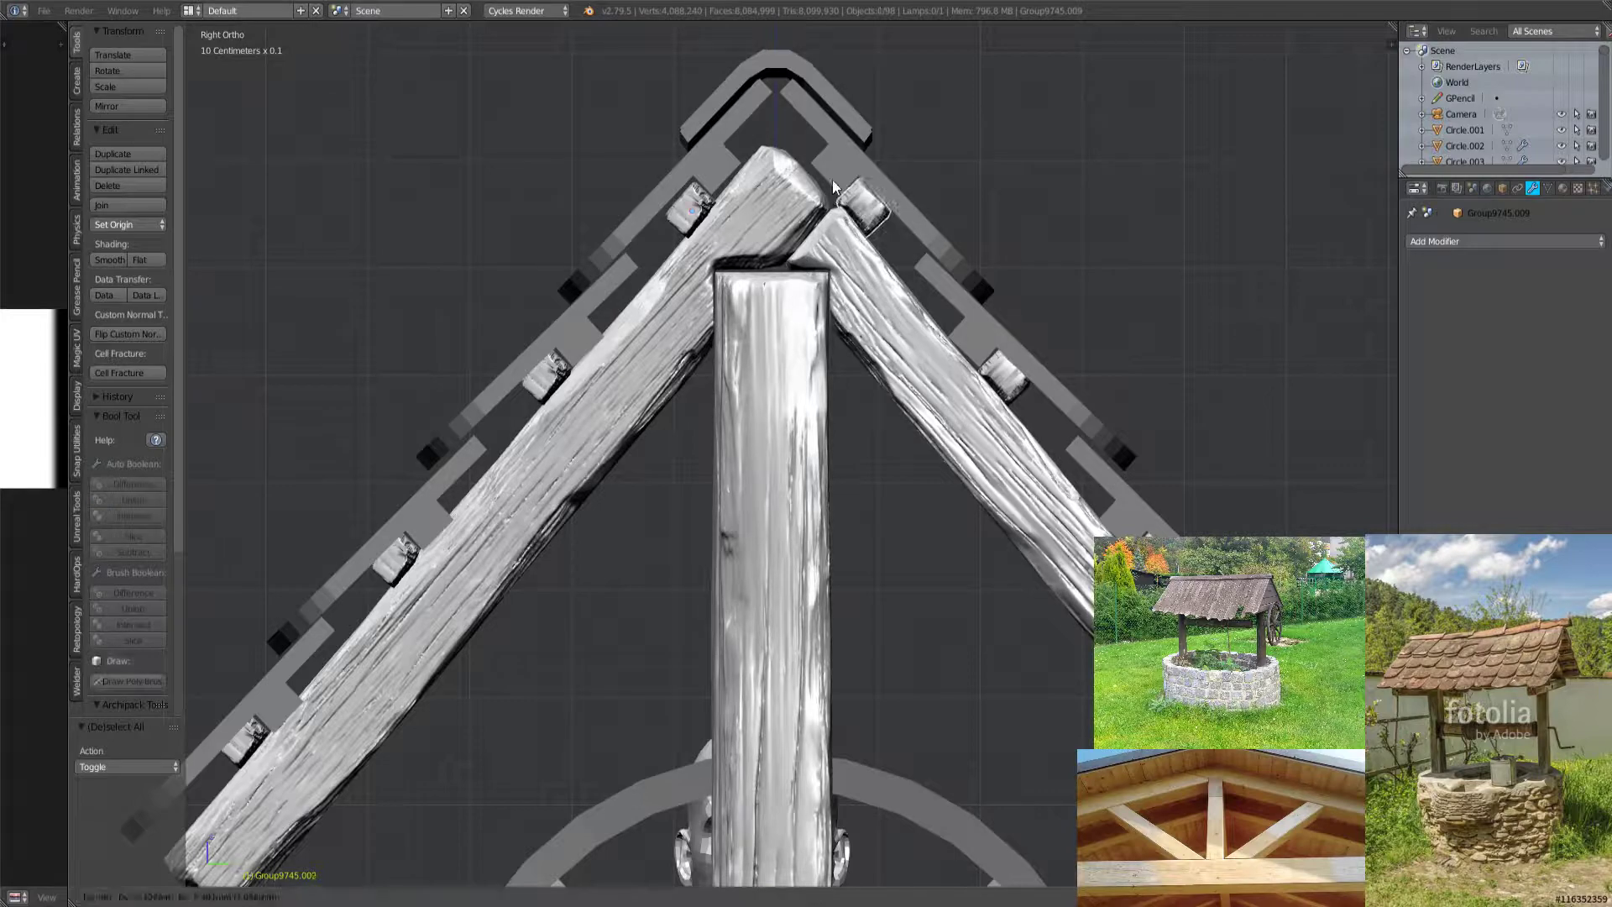
# Shift the uppermost purlin on the original slope closer to its rafter and save the file.
pyautogui.moveTo(869, 208); pyautogui.dragTo(884, 228, button='right')
pyautogui.scroll(-4, 885, 284)
pyautogui.hotkey('ctrl', 's')
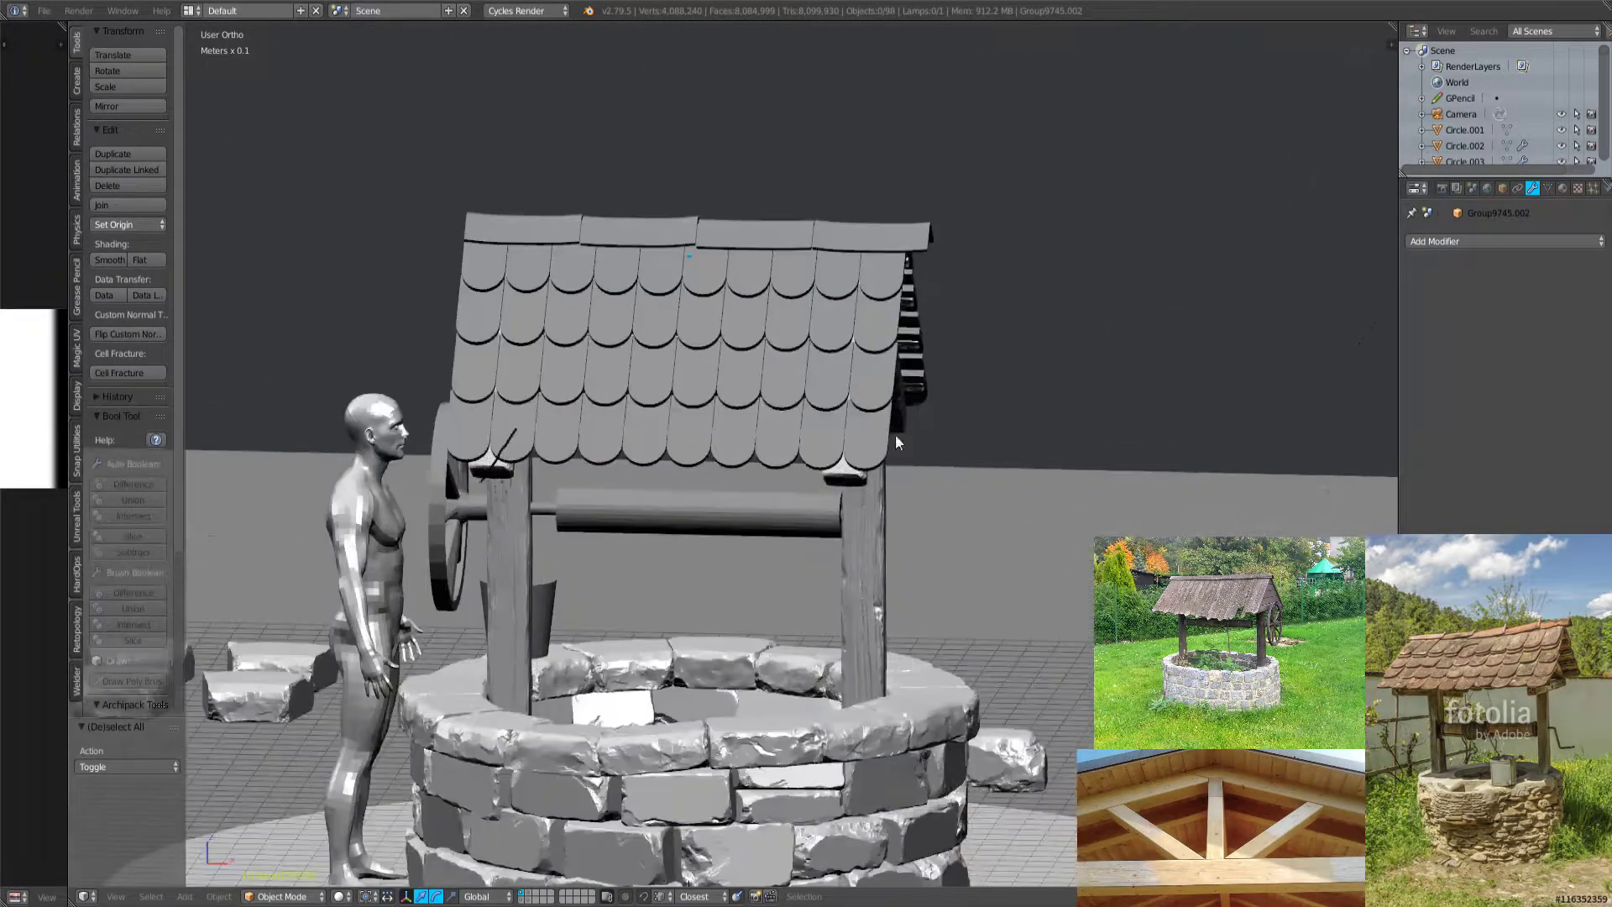
# Examine the roof's underside with its purlins and the whole well from several angles.
pyautogui.scroll(4, 895, 433)
pyautogui.moveTo(895, 433); pyautogui.dragTo(688, 336, button='middle')
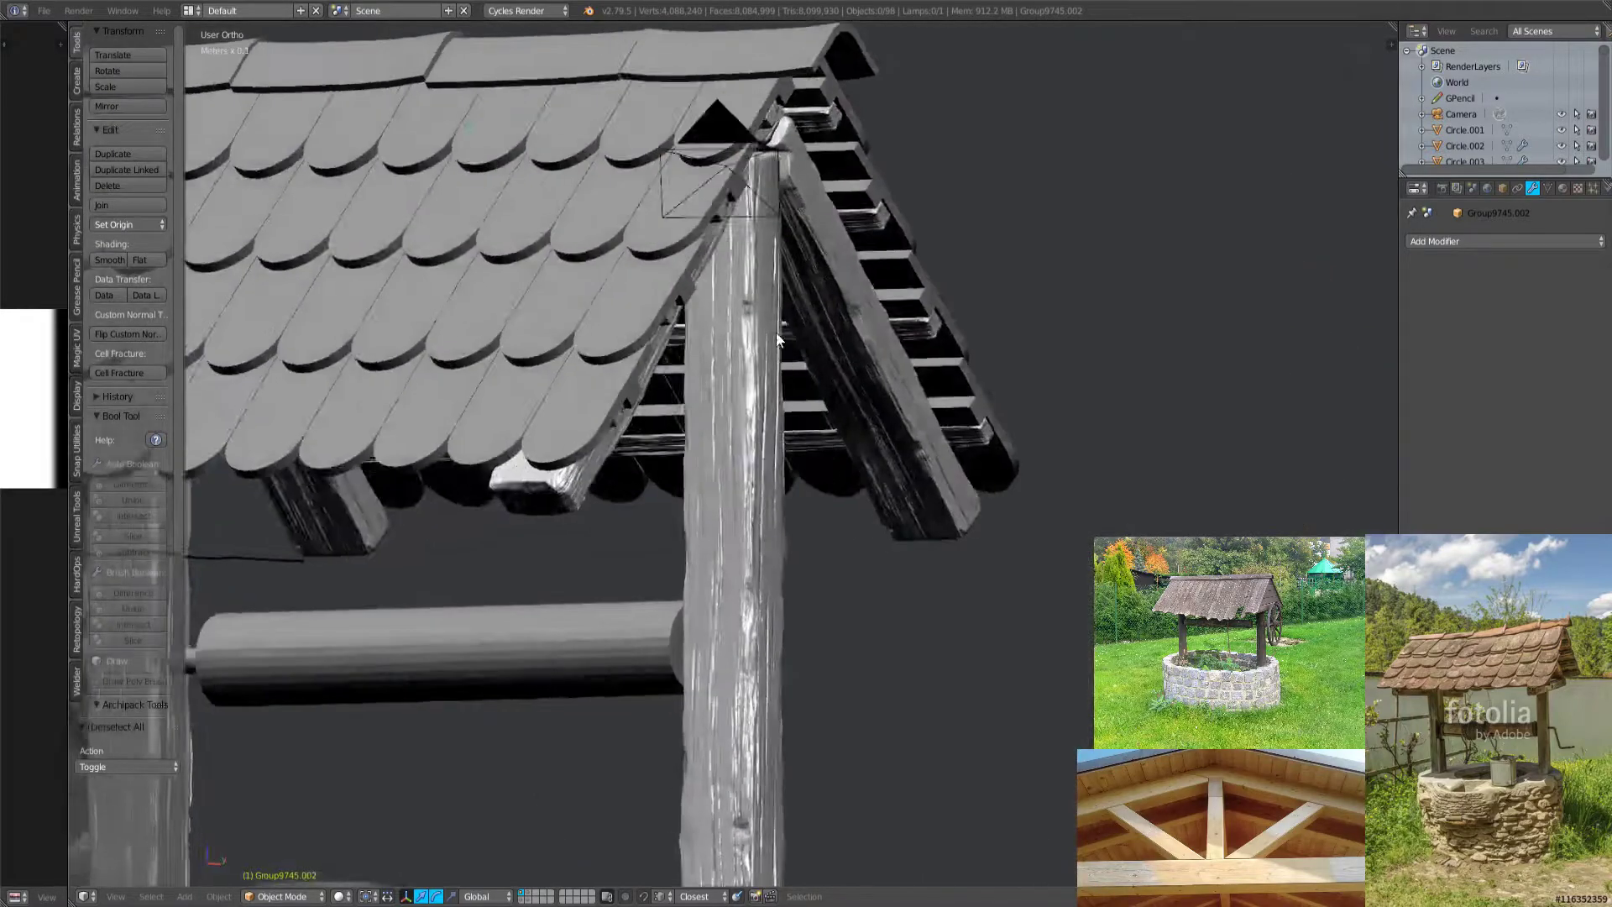
pyautogui.scroll(-5, 858, 345)
pyautogui.moveTo(858, 344); pyautogui.dragTo(788, 421, button='middle')
pyautogui.scroll(-5, 788, 422)
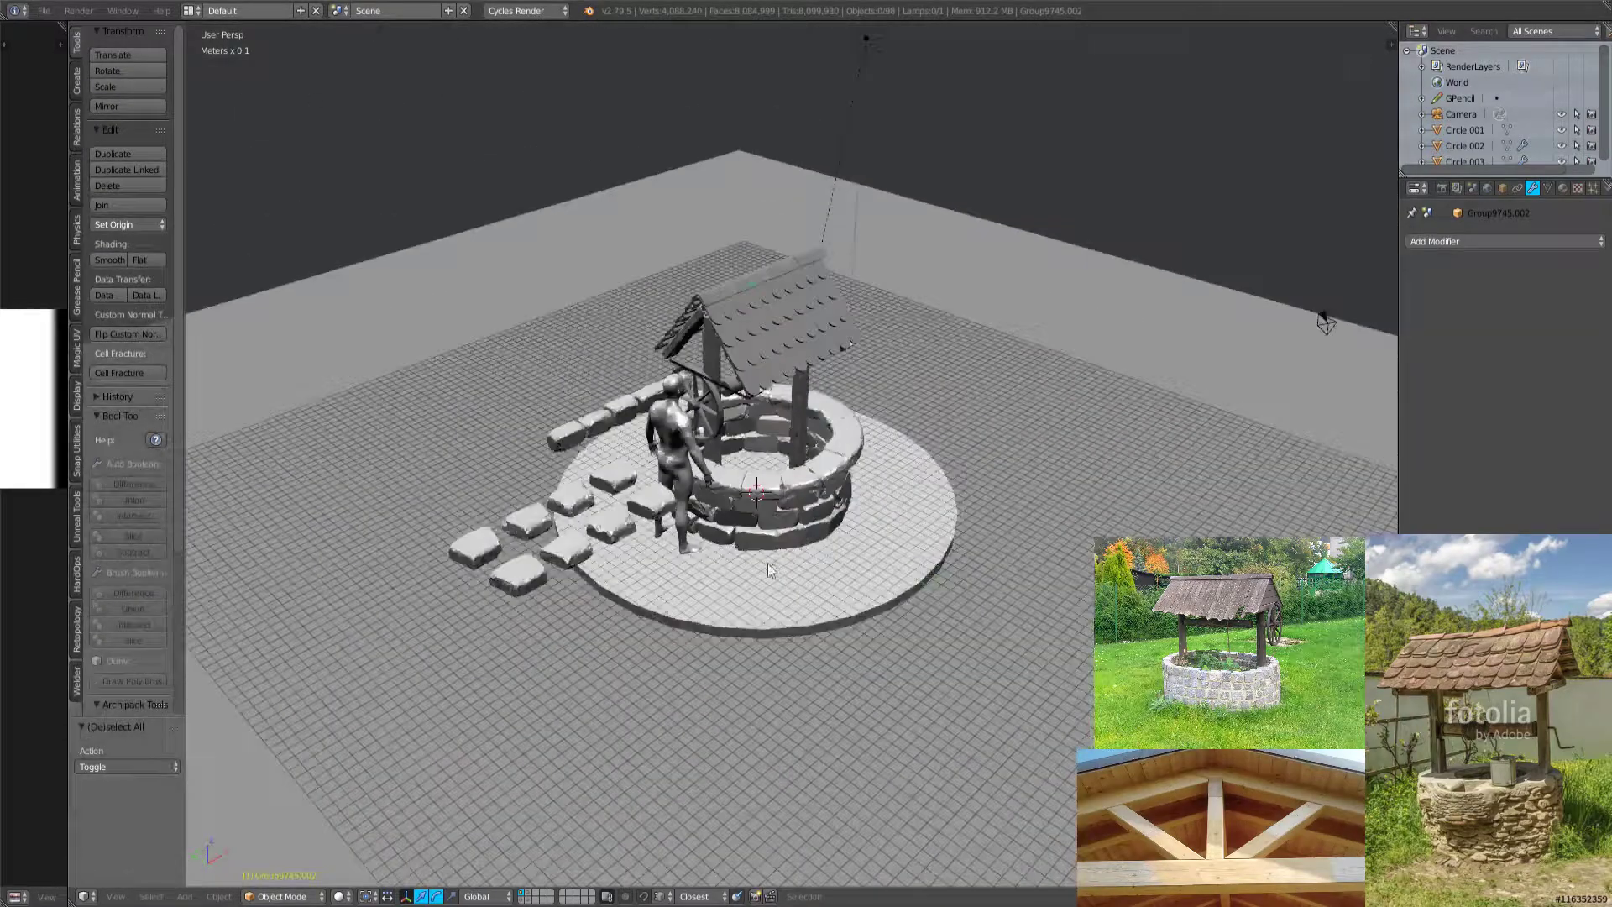
pyautogui.scroll(3, 749, 579)
pyautogui.moveTo(749, 579); pyautogui.dragTo(763, 238, button='middle')
# Remove the duplicate vertices from the whole mesh of the rope cylinder between the posts.
pyautogui.rightClick(766, 232)
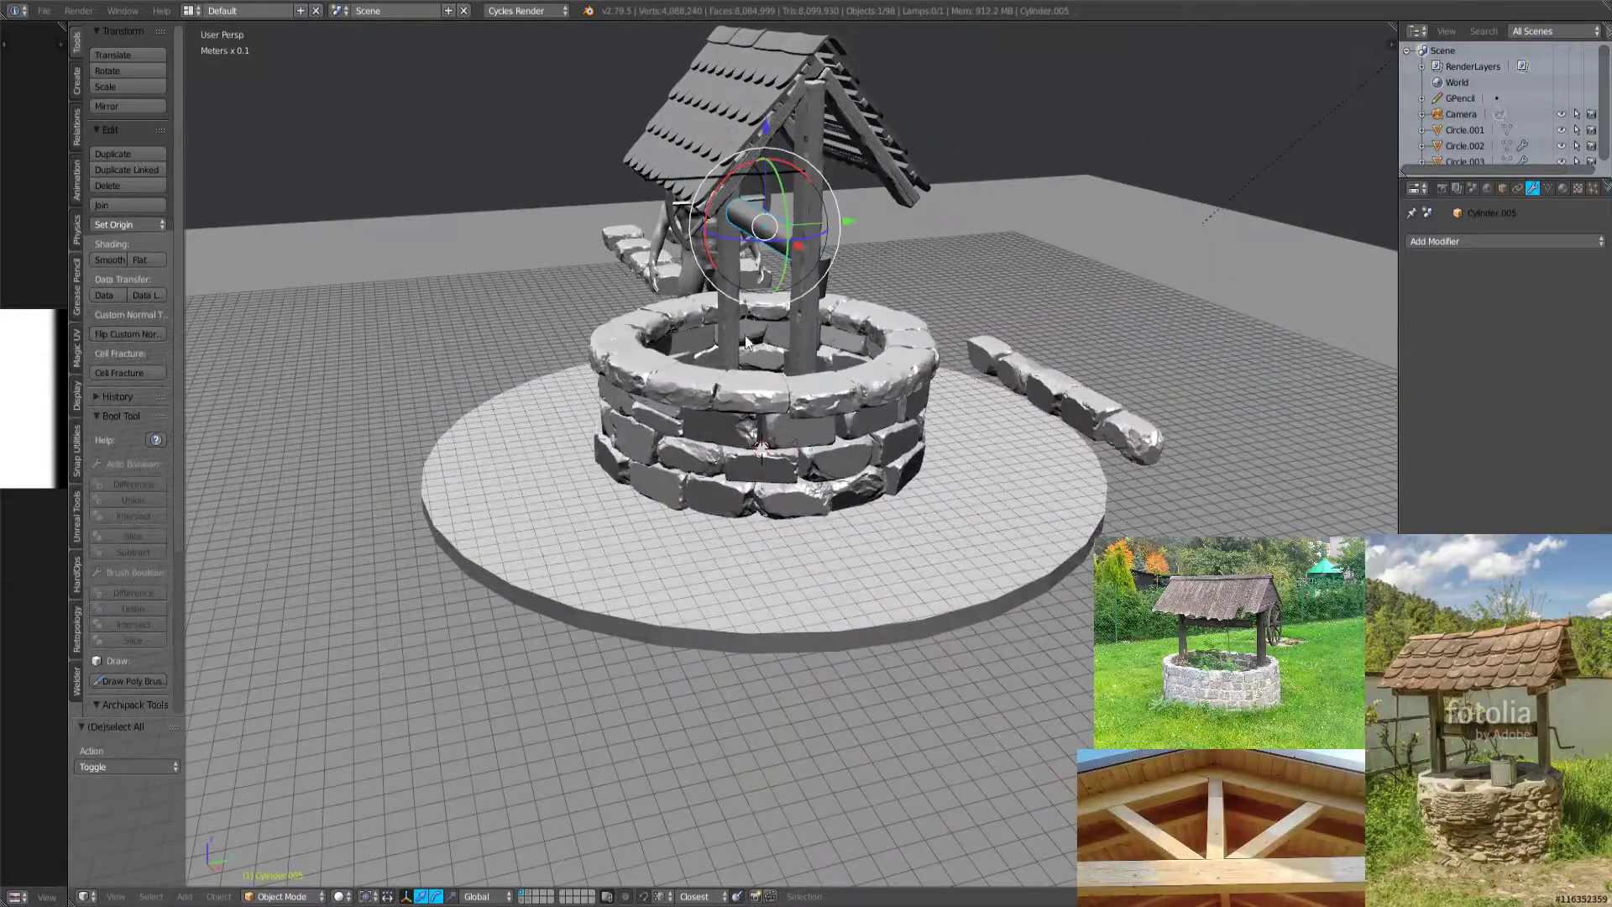
pyautogui.press('KP_1')
pyautogui.scroll(6, 846, 422)
pyautogui.press('Tab')
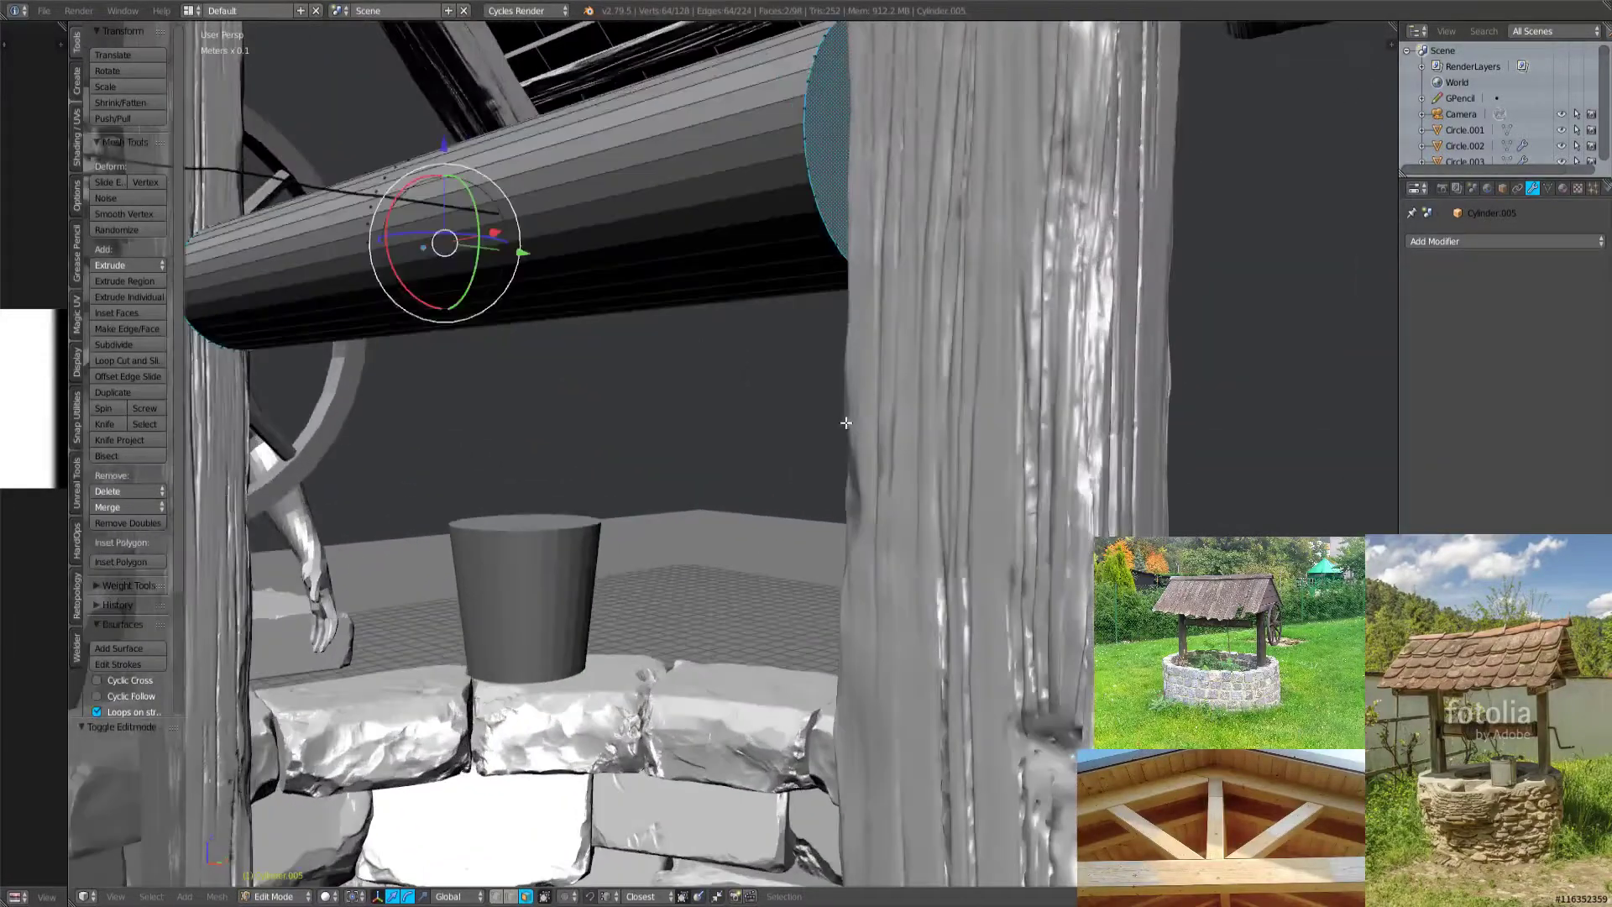
pyautogui.press('a')
pyautogui.press('w')
pyautogui.click(968, 415)
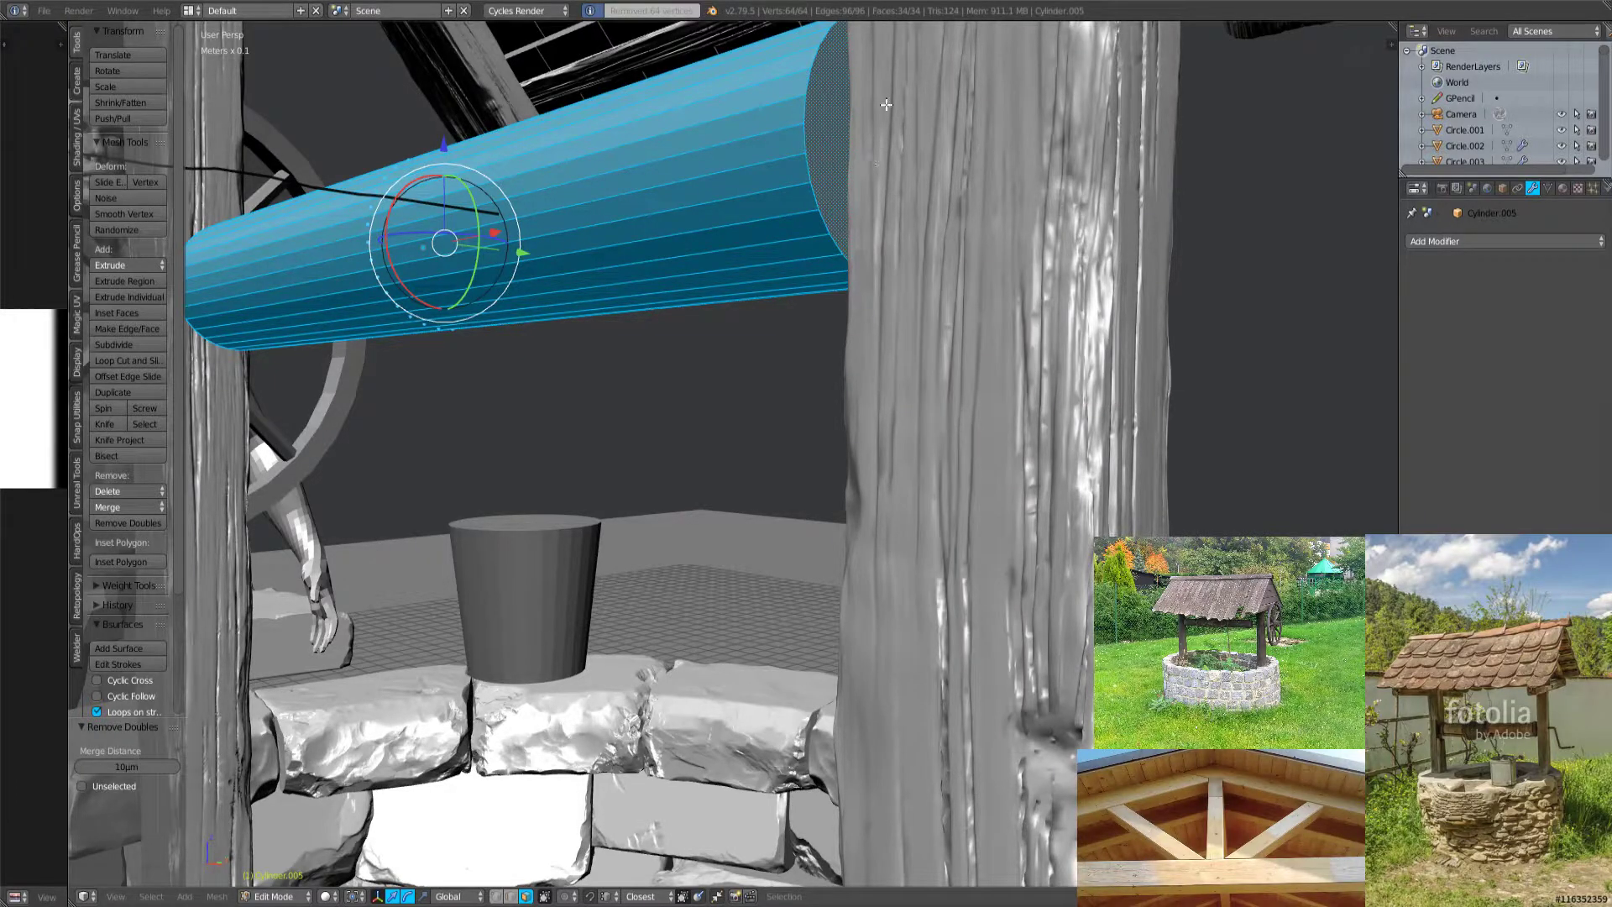
# Inset both end caps of the cylinder by about 4.04 cm, and inset them again to fit around the axle.
pyautogui.press('z')
pyautogui.moveTo(969, 417)
pyautogui.mouseDown(button='middle')
pyautogui.moveTo(1039, 391)
pyautogui.moveTo(959, 438)
pyautogui.mouseUp(button='middle')
pyautogui.press('z')
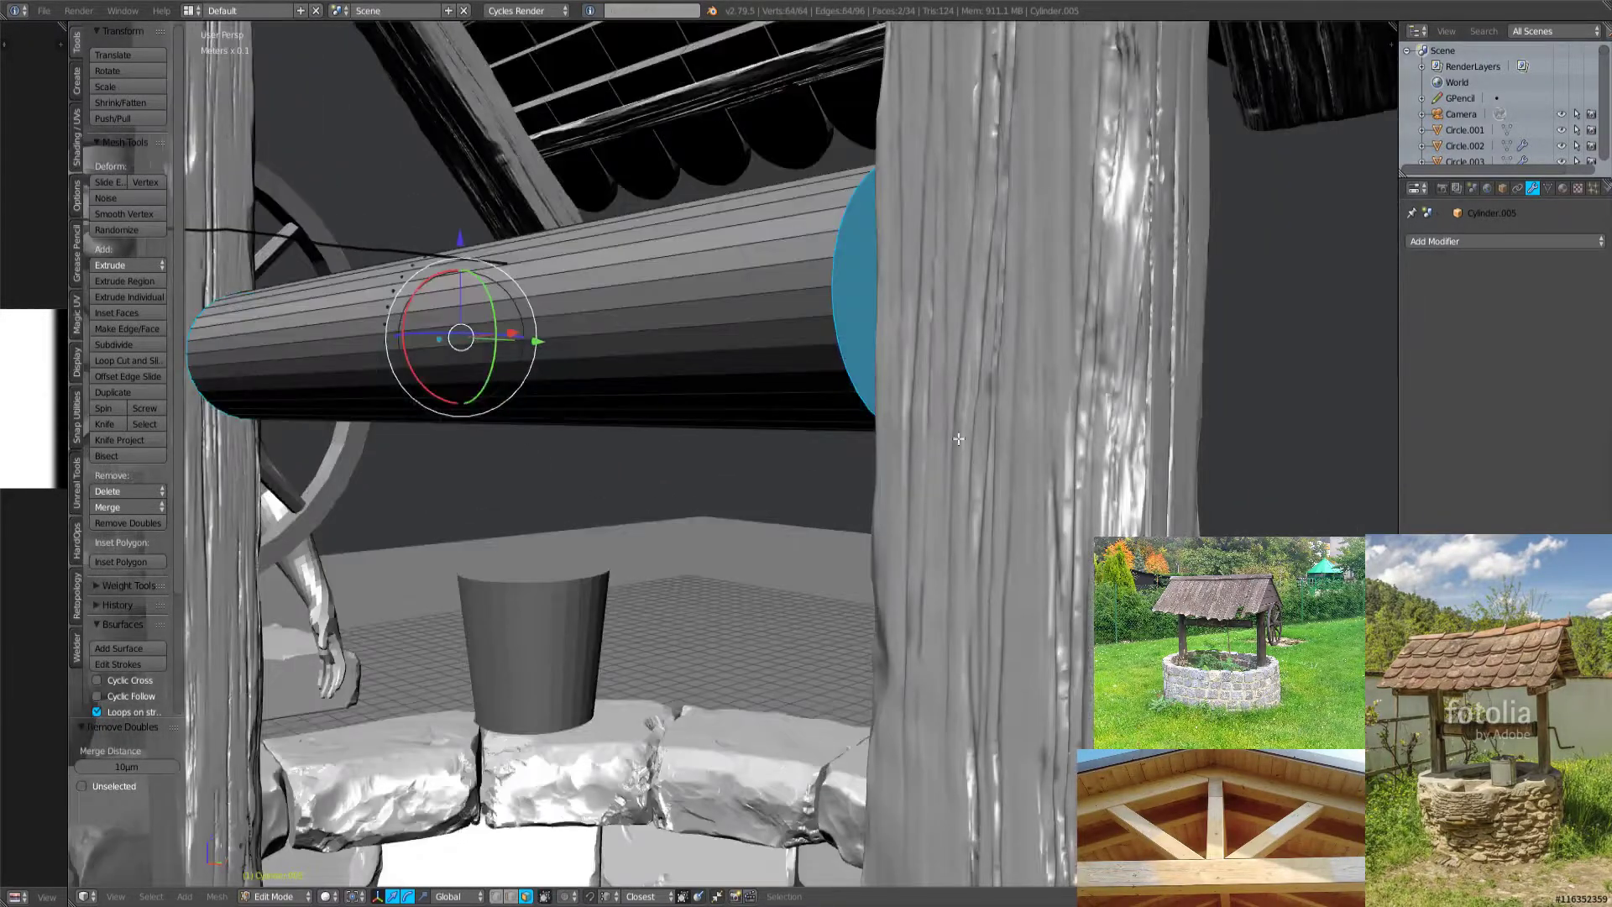
pyautogui.press('w')
pyautogui.click(1161, 461)
pyautogui.click(1161, 461)
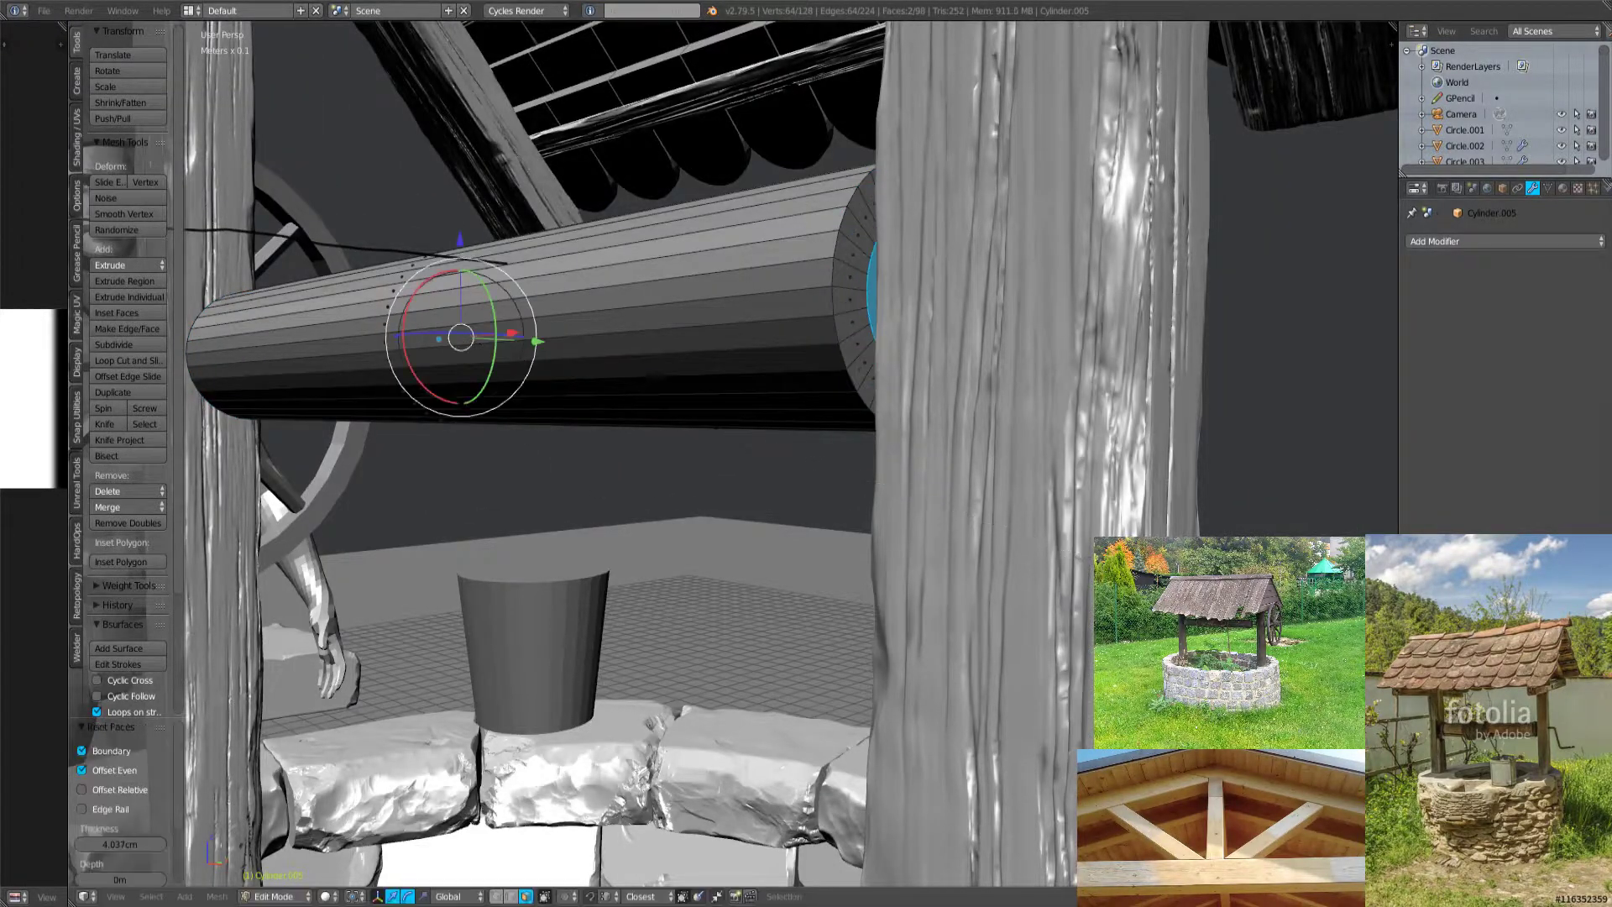
pyautogui.moveTo(1161, 461); pyautogui.dragTo(1226, 449, button='middle')
pyautogui.press('i')
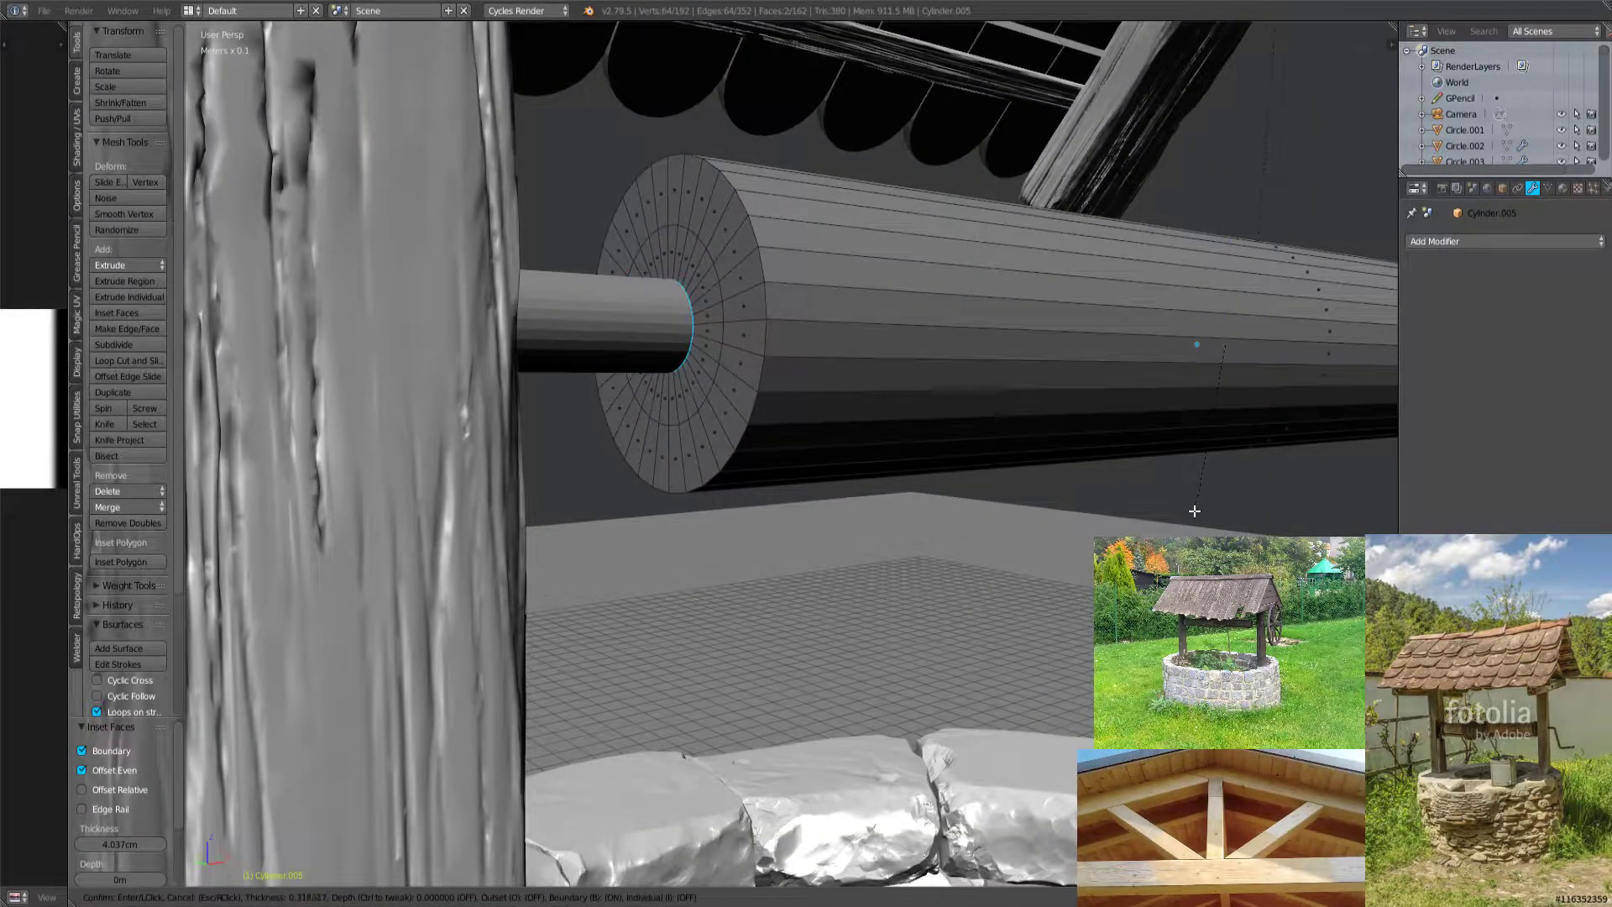
pyautogui.click(700, 342)
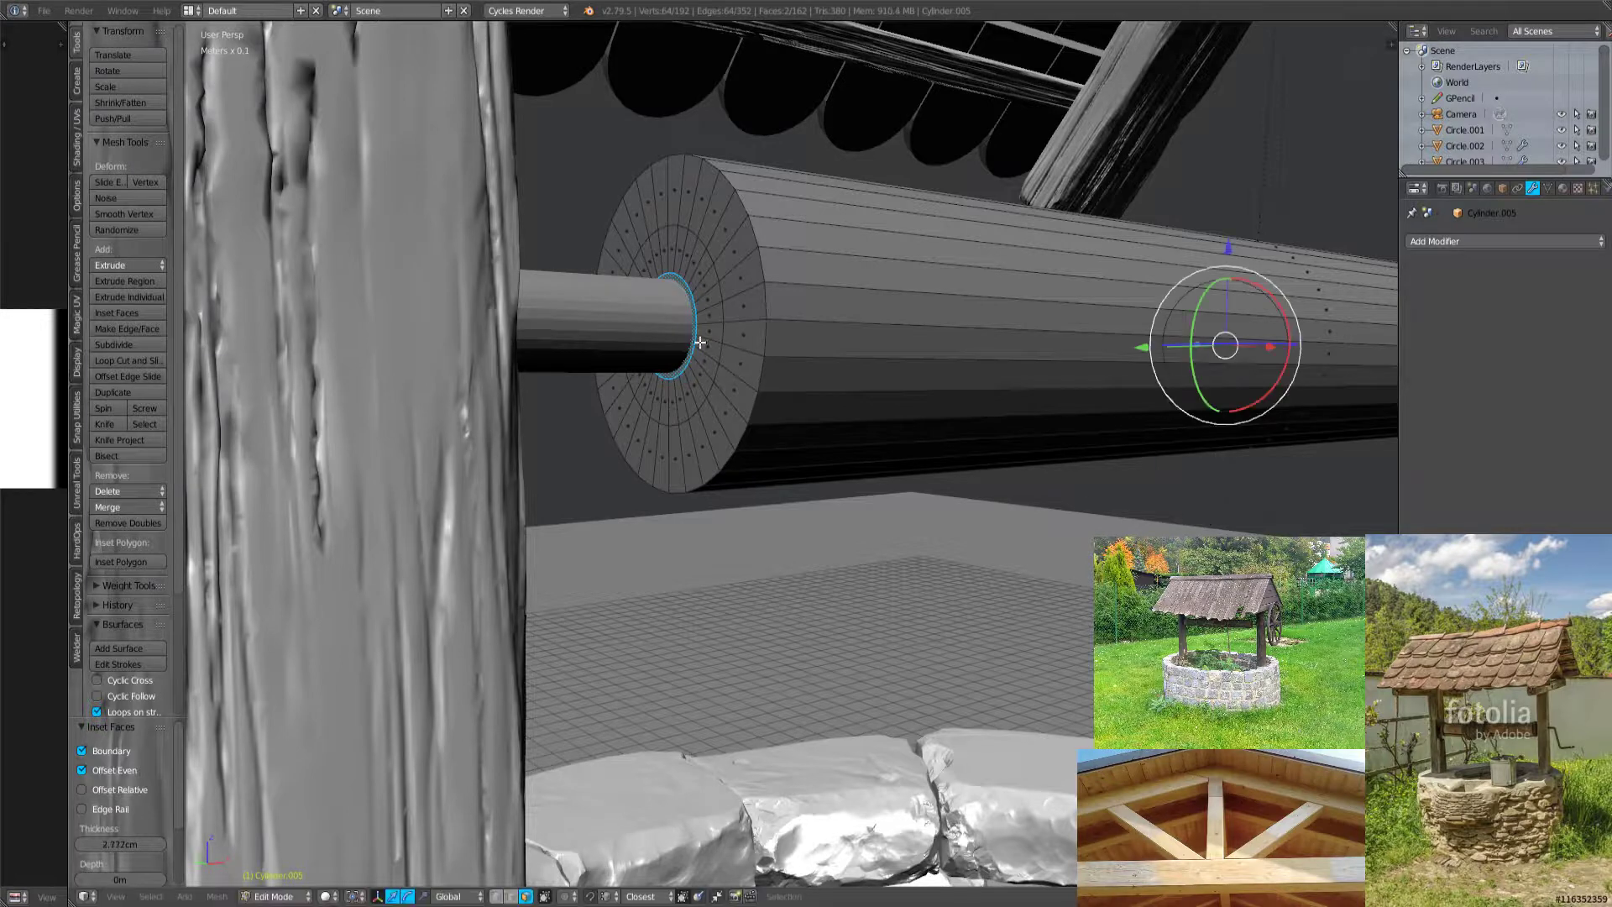
# Extrude the inner end faces and scale them inward along X to form recesses in both cylinder ends.
pyautogui.press('z')
pyautogui.moveTo(697, 386); pyautogui.dragTo(490, 547, button='middle')
pyautogui.press('e')
pyautogui.rightClick(609, 492)
pyautogui.press('s')
pyautogui.press('x')
pyautogui.click(587, 522)
pyautogui.press('s')
pyautogui.press('x')
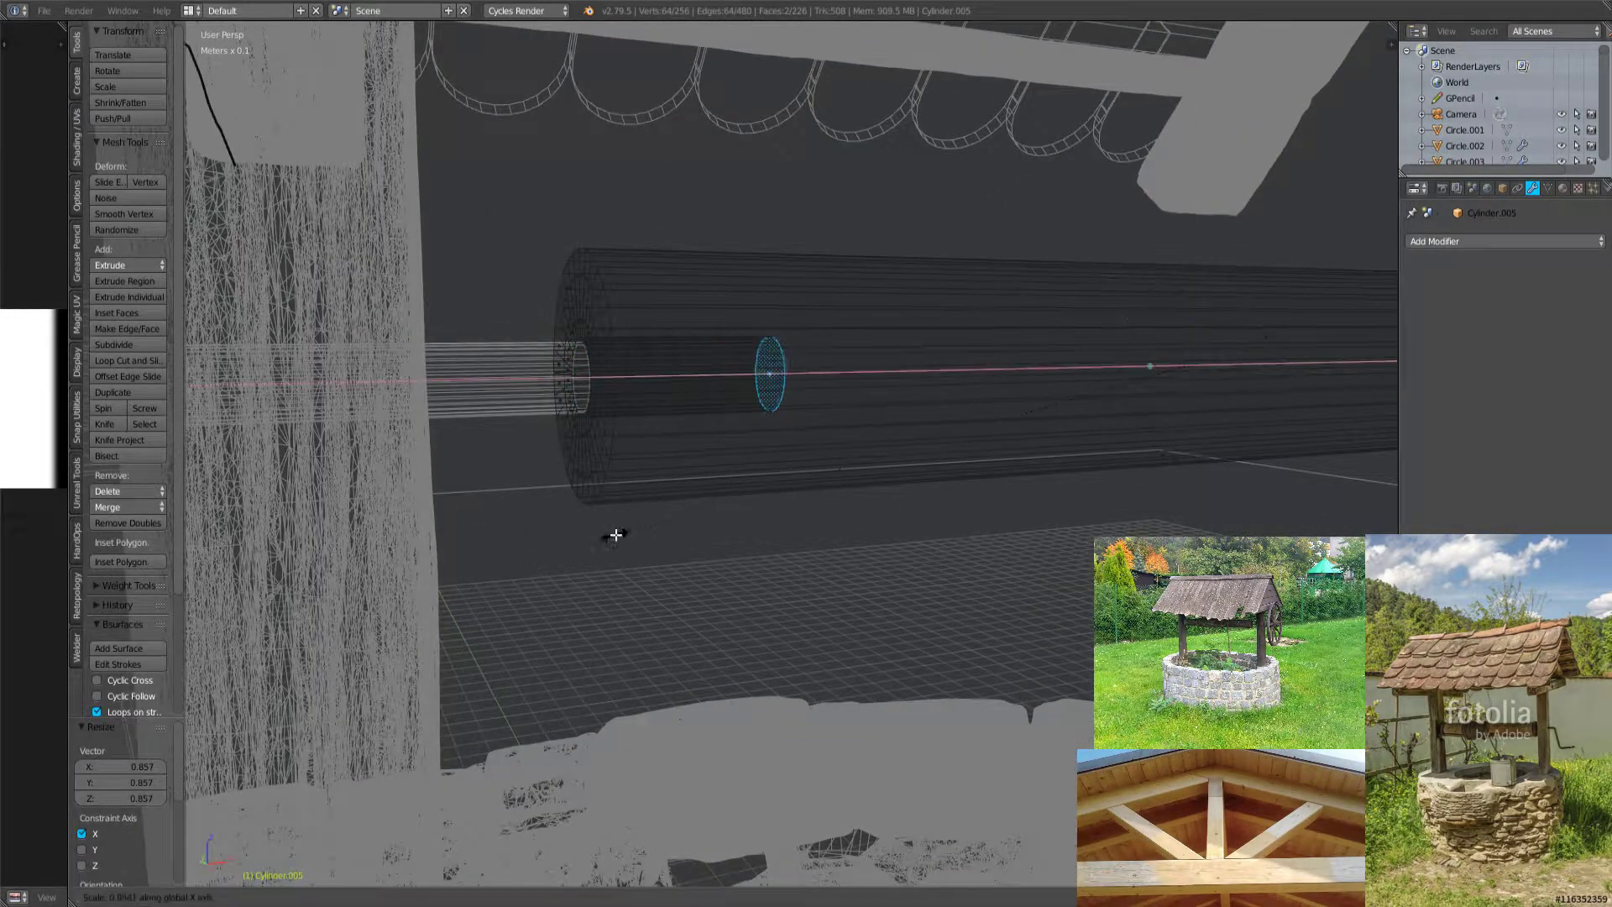
pyautogui.click(529, 525)
pyautogui.press('Tab')
pyautogui.press('z')
pyautogui.moveTo(529, 526); pyautogui.dragTo(597, 514, button='middle')
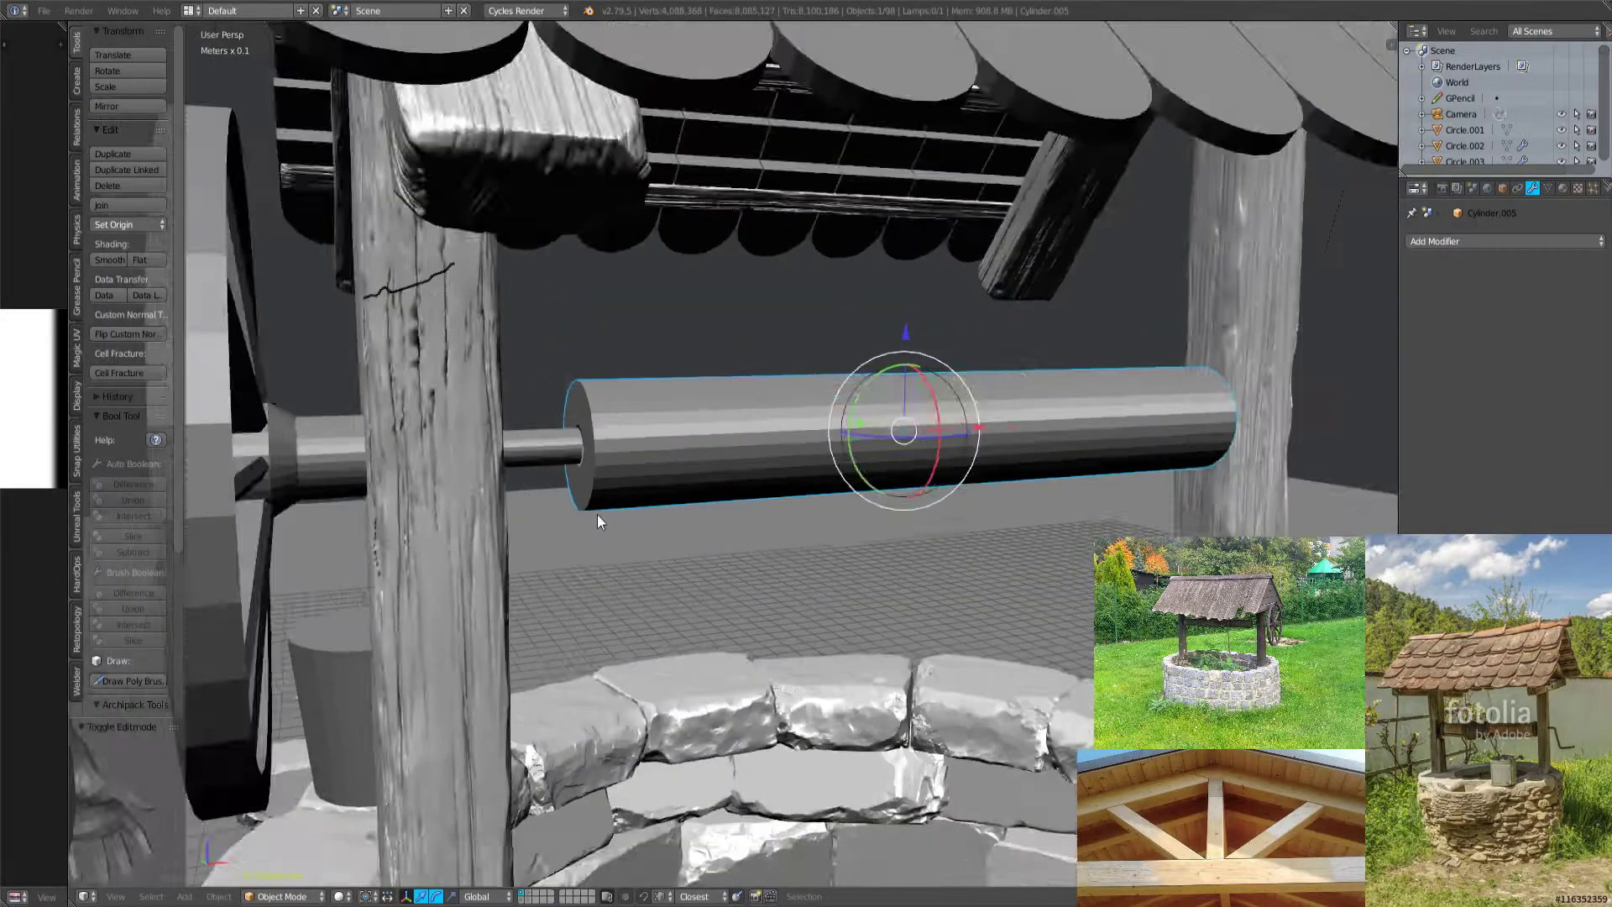
# Adjust the depth of both end recesses by scaling their inner faces along the X axis.
pyautogui.press('z')
pyautogui.scroll(2, 660, 501)
pyautogui.press('Tab')
pyautogui.press('s')
pyautogui.press('x')
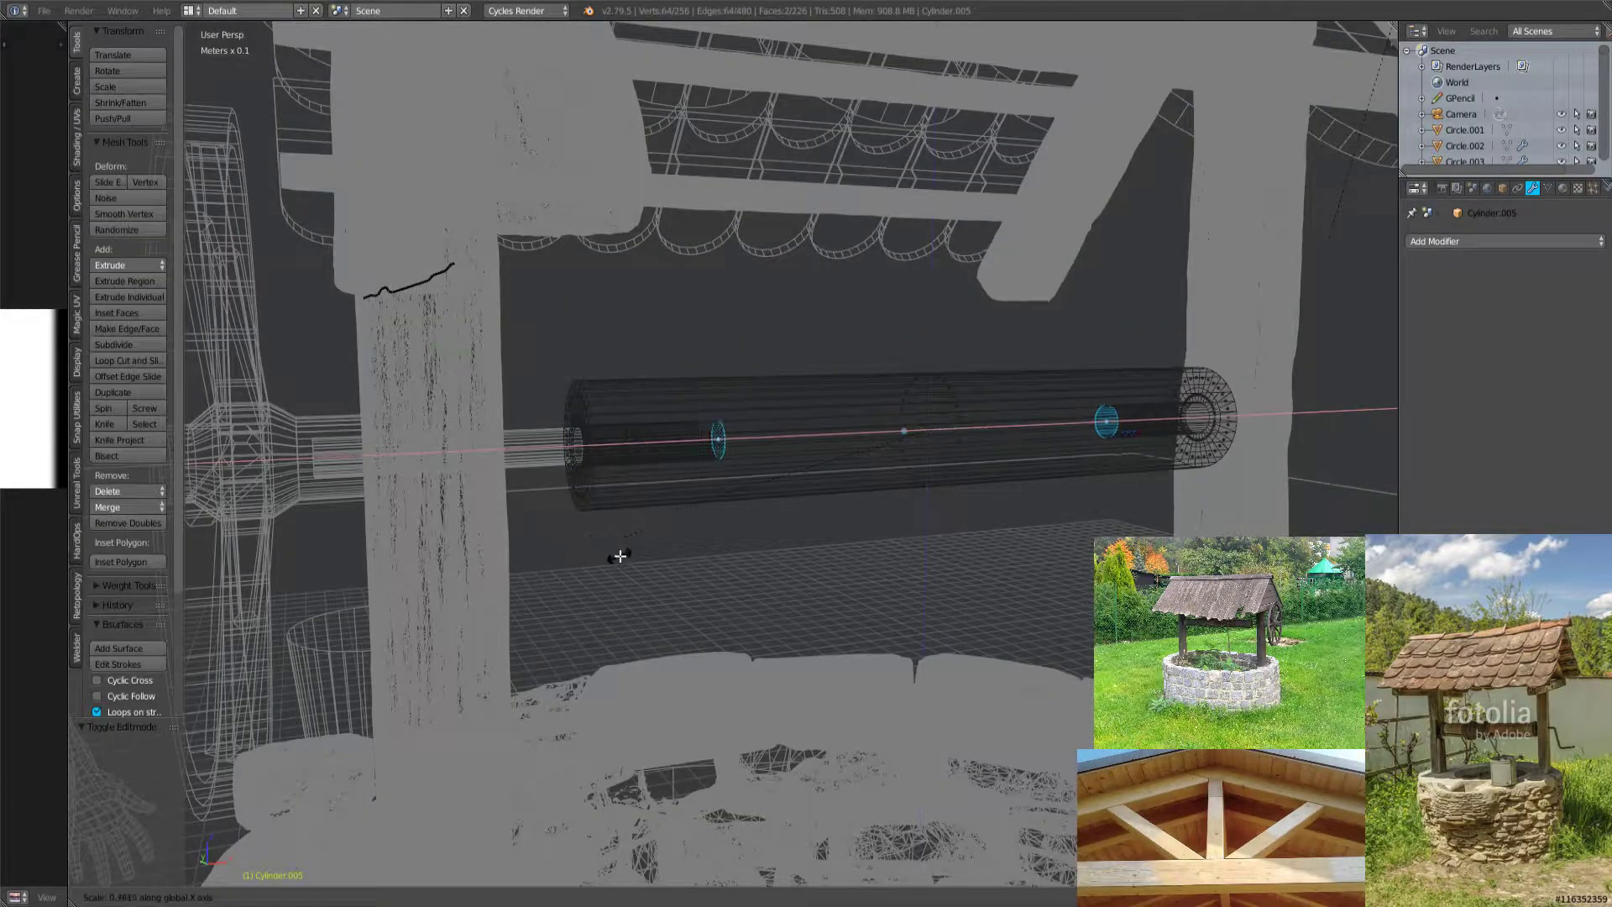
pyautogui.click(494, 549)
pyautogui.press('a')
pyautogui.press('Tab')
pyautogui.press('z')
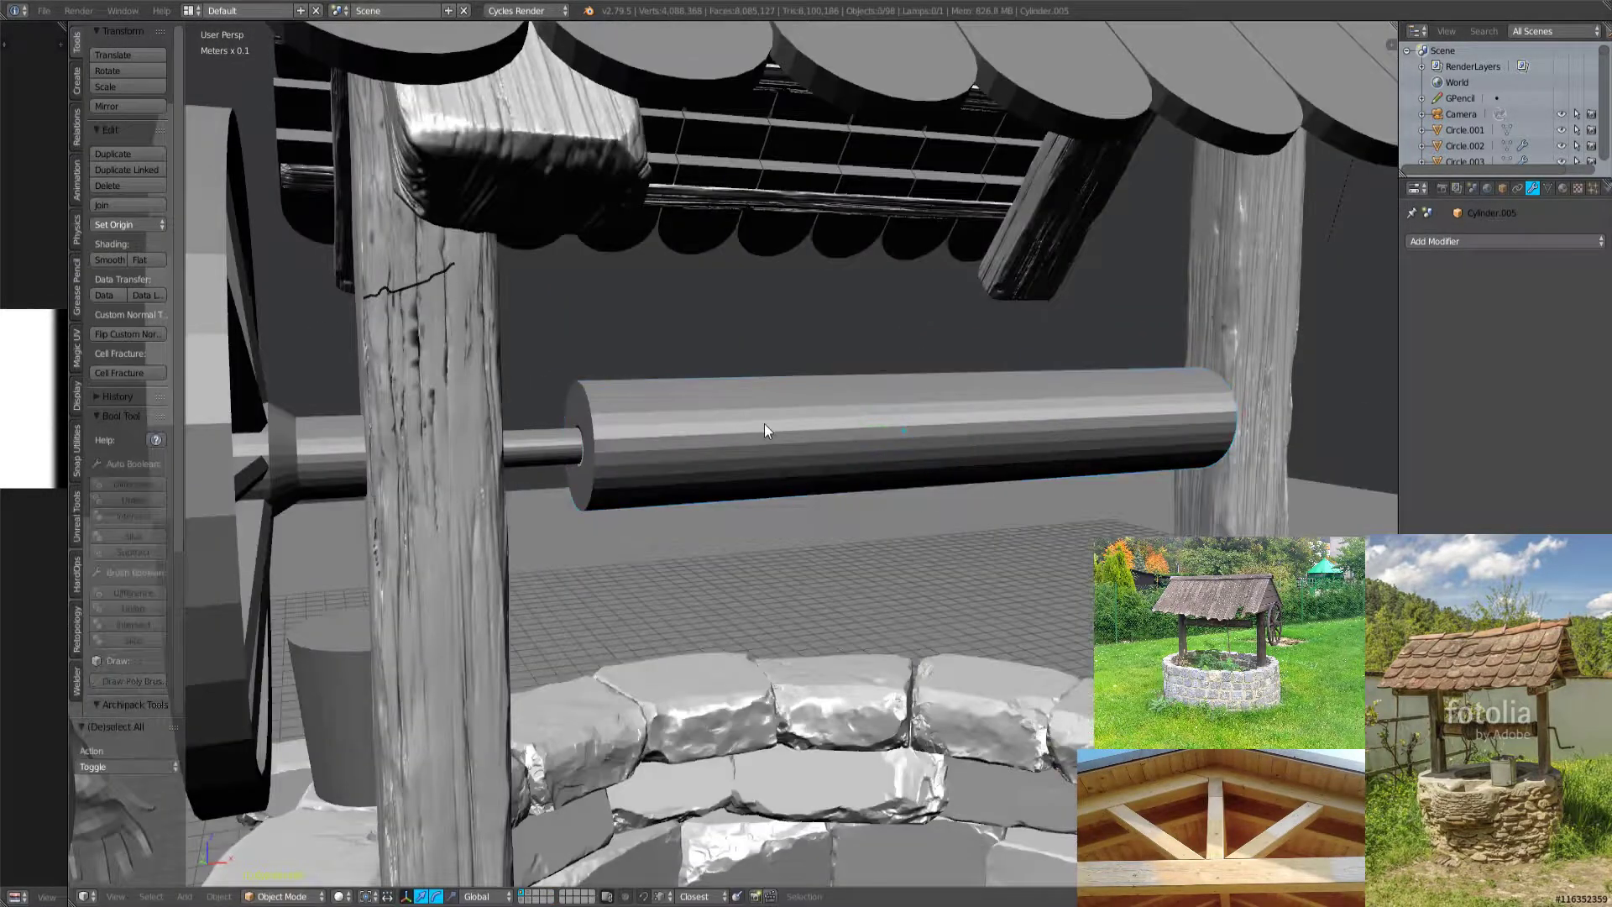
# Try to export the selected cylinder in OBJ format to the 02_Wood folder as SpinningCylinder_basemesh.obj.
pyautogui.moveTo(762, 435); pyautogui.dragTo(888, 409, button='middle')
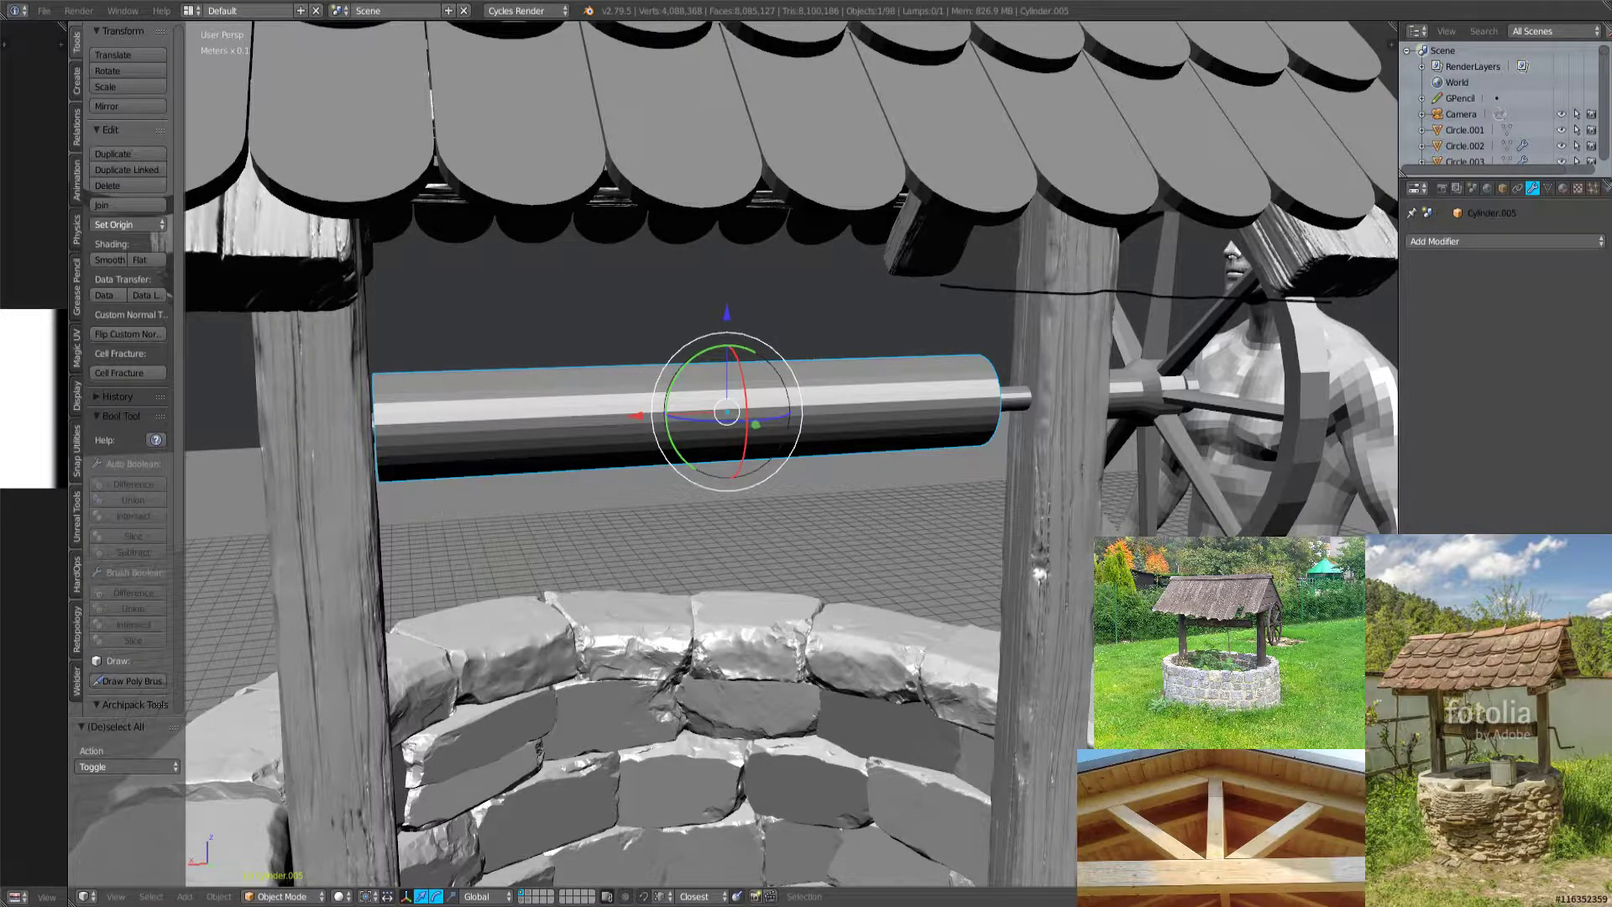
pyautogui.moveTo(890, 504); pyautogui.dragTo(771, 432, button='middle')
pyautogui.press('z')
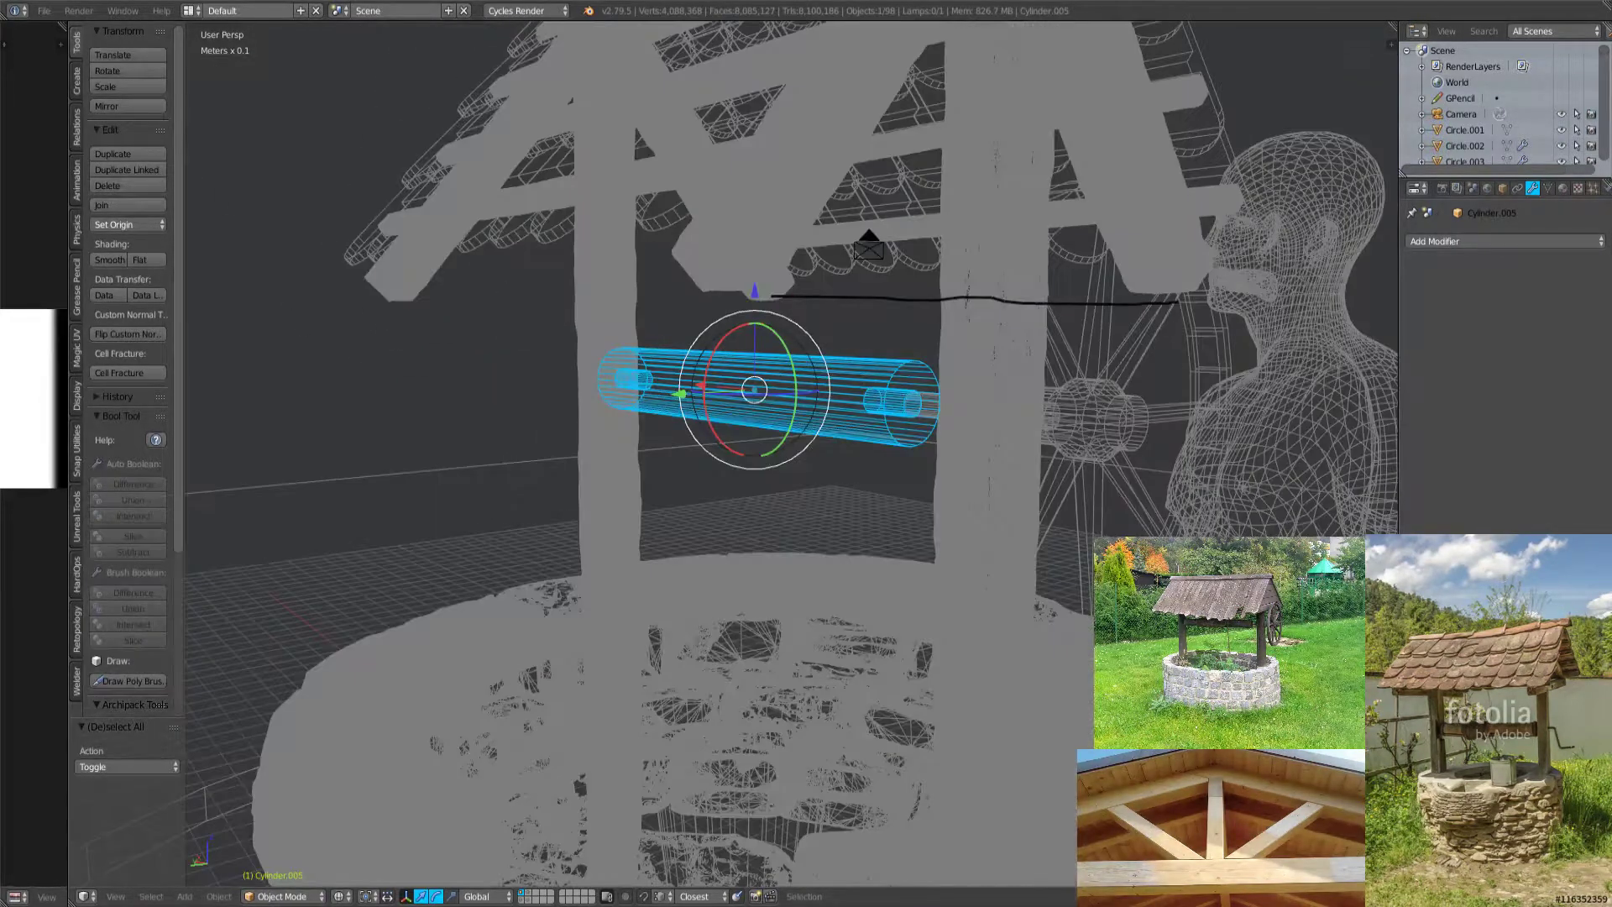
pyautogui.click(43, 10)
pyautogui.moveTo(127, 334)
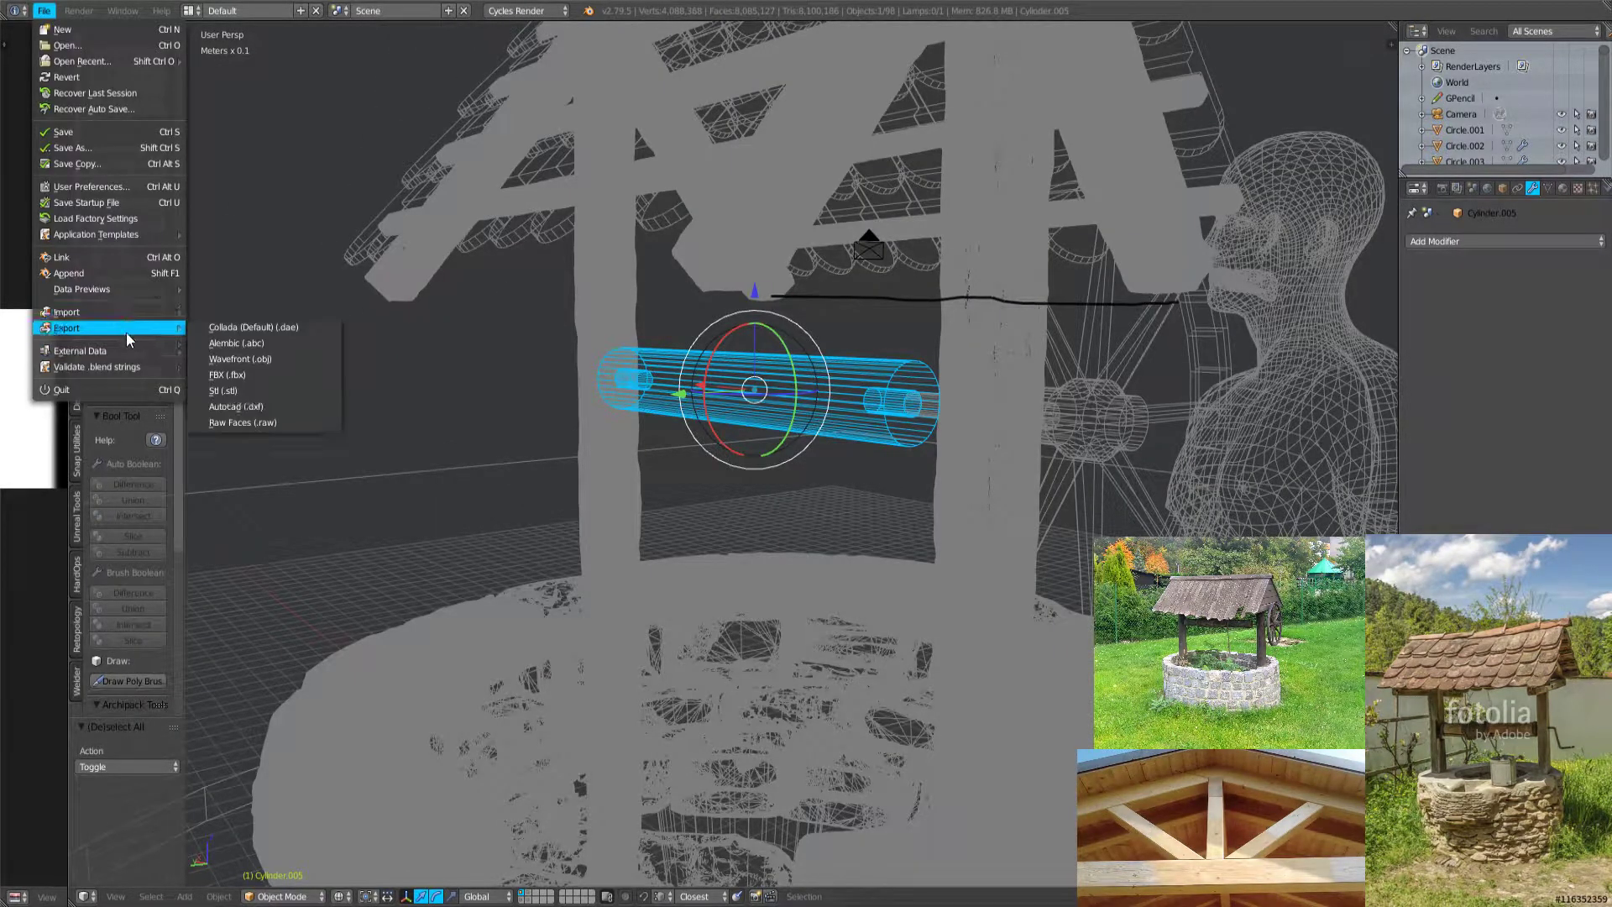
pyautogui.click(295, 360)
pyautogui.click(242, 72)
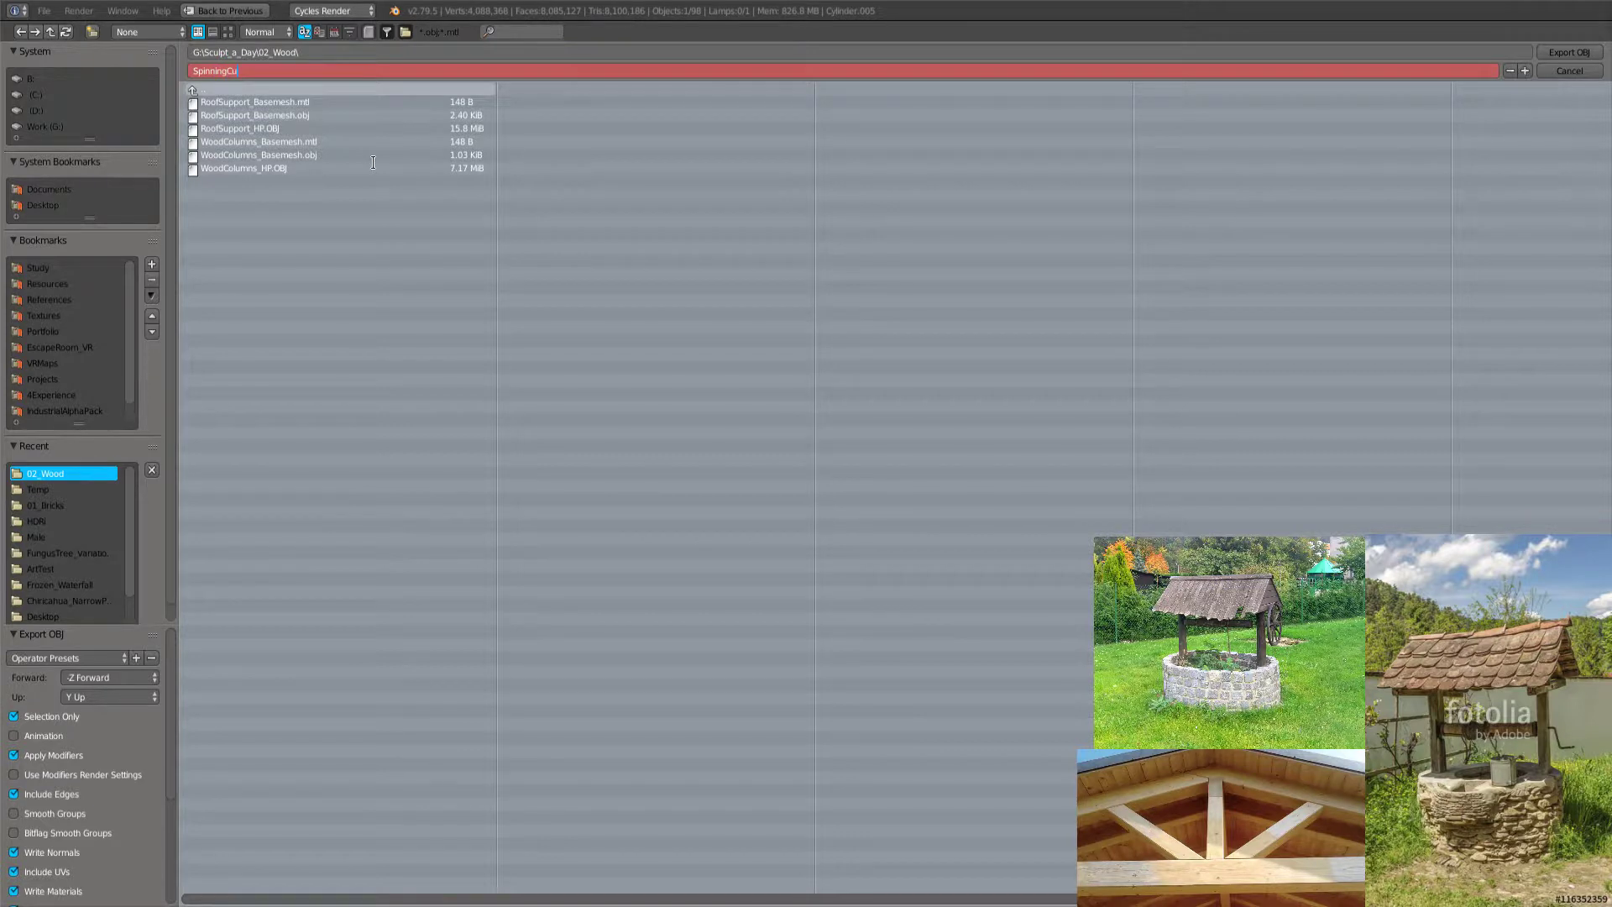
pyautogui.write('nder')
pyautogui.press('Return')
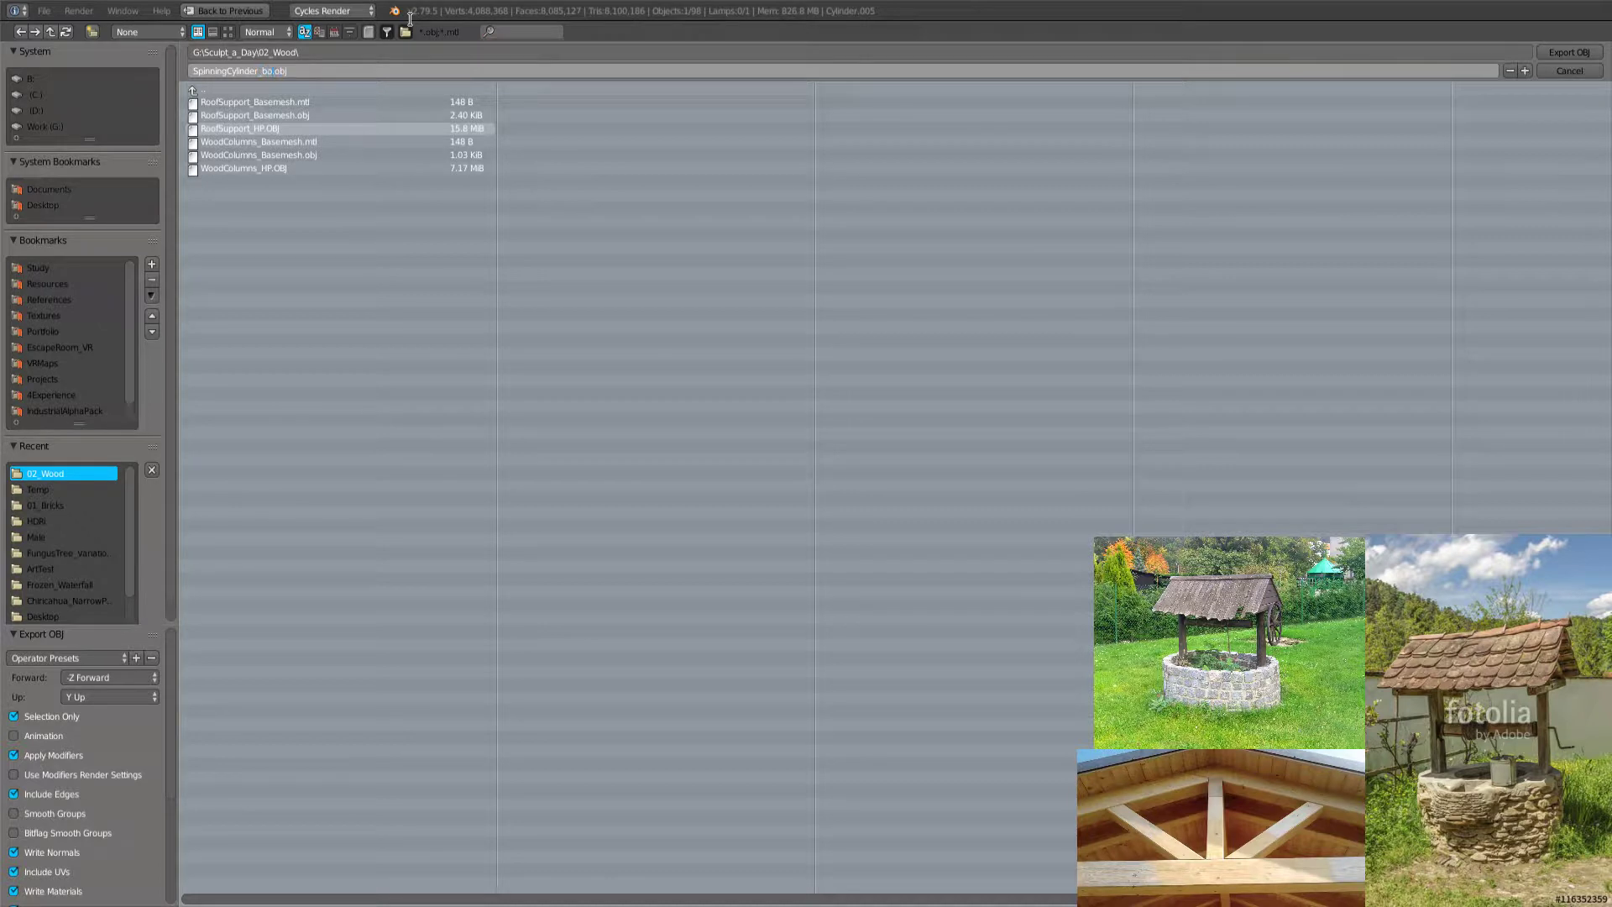
pyautogui.write('_basemesh')
pyautogui.press('Return')
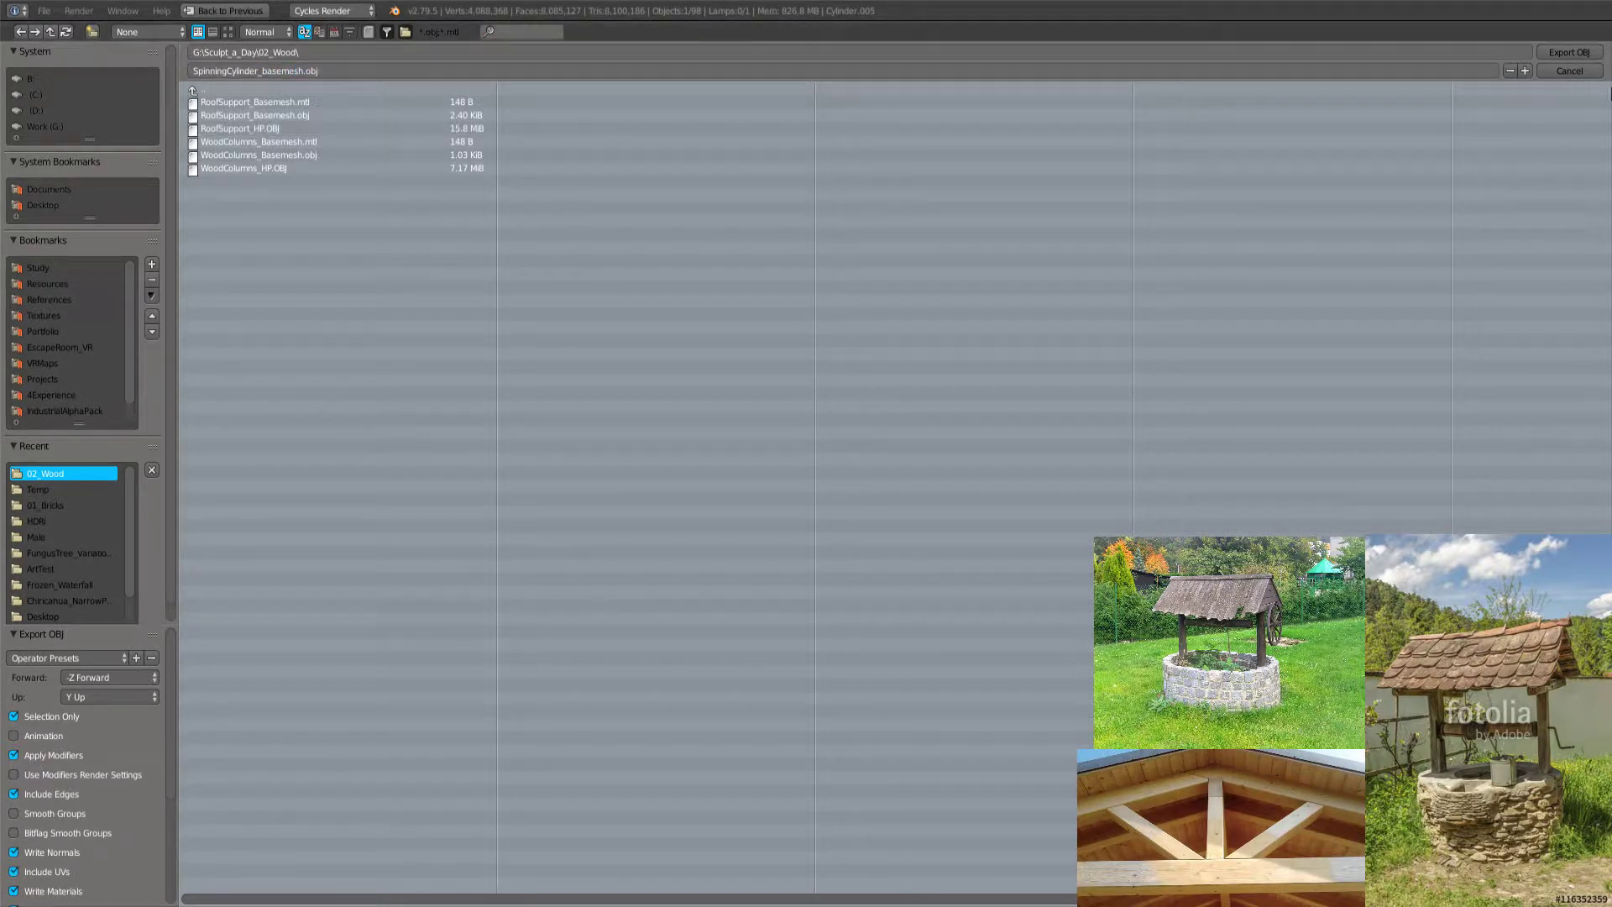
pyautogui.click(1573, 56)
# Export the selected cylinder in Wavefront OBJ format to the 02_Wood folder as SpinningCylinder_Basemesh.
pyautogui.click(39, 12)
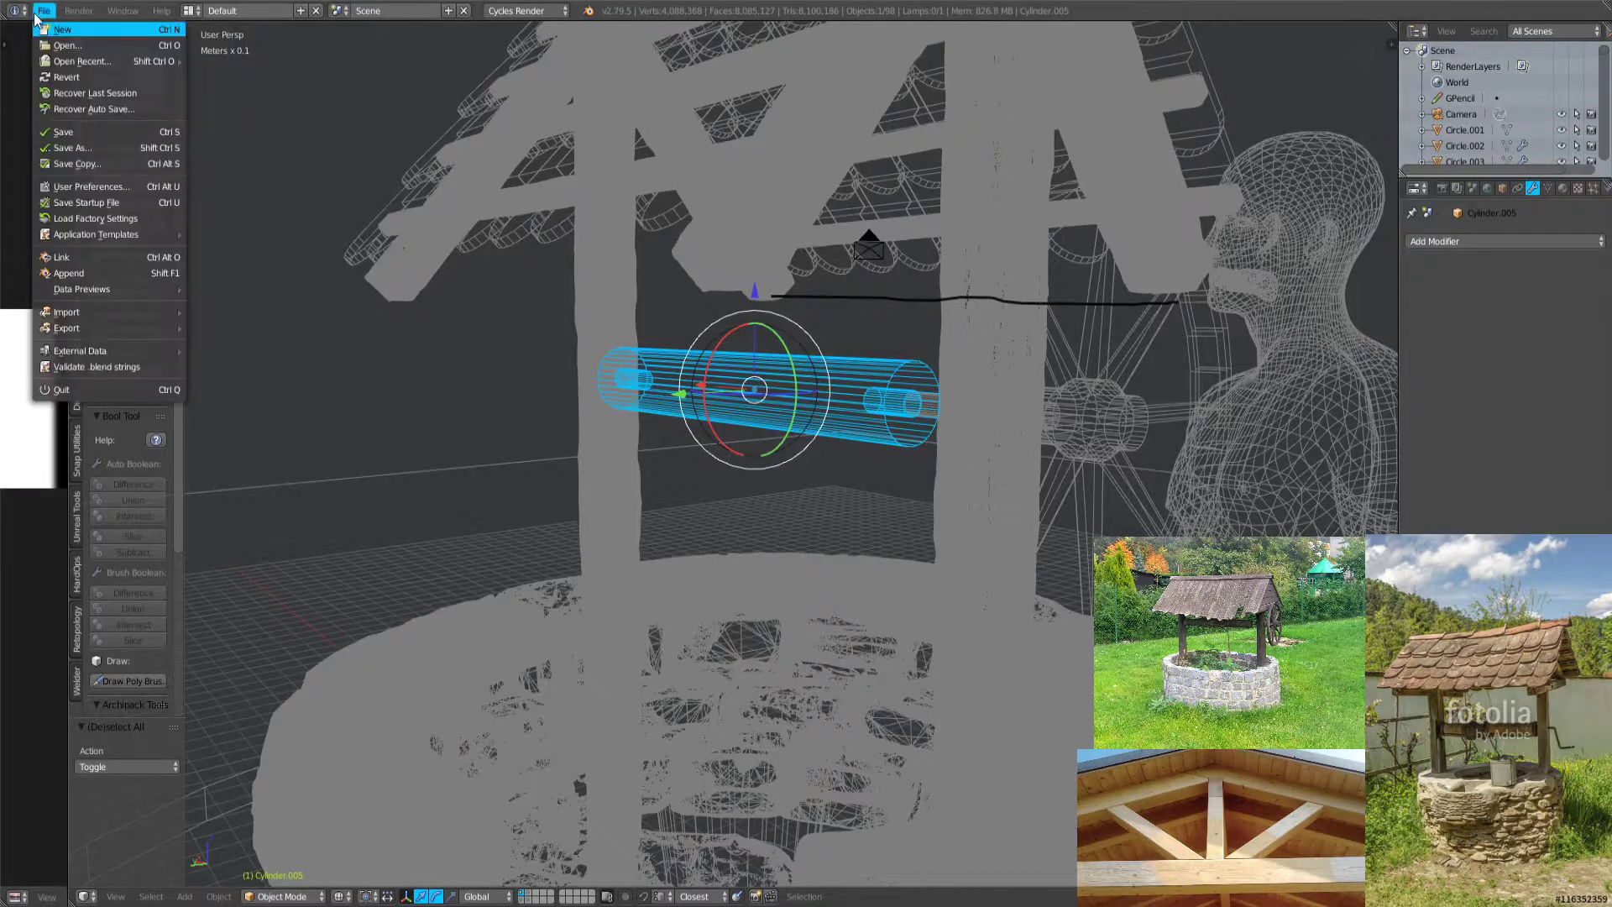
pyautogui.moveTo(115, 330)
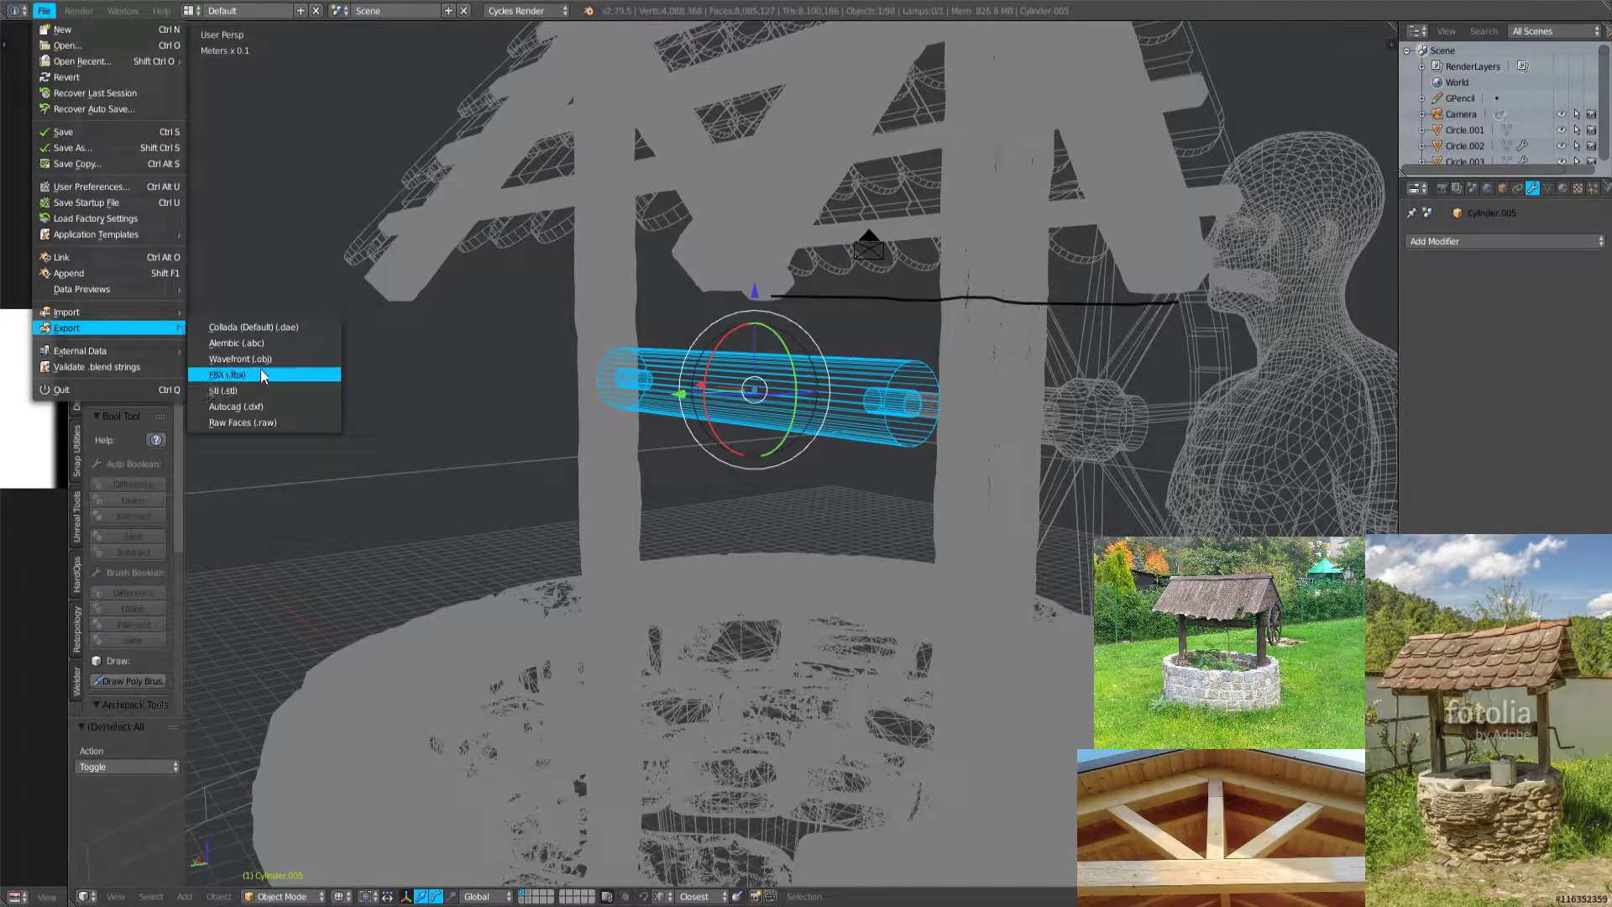
pyautogui.click(240, 358)
pyautogui.click(258, 69)
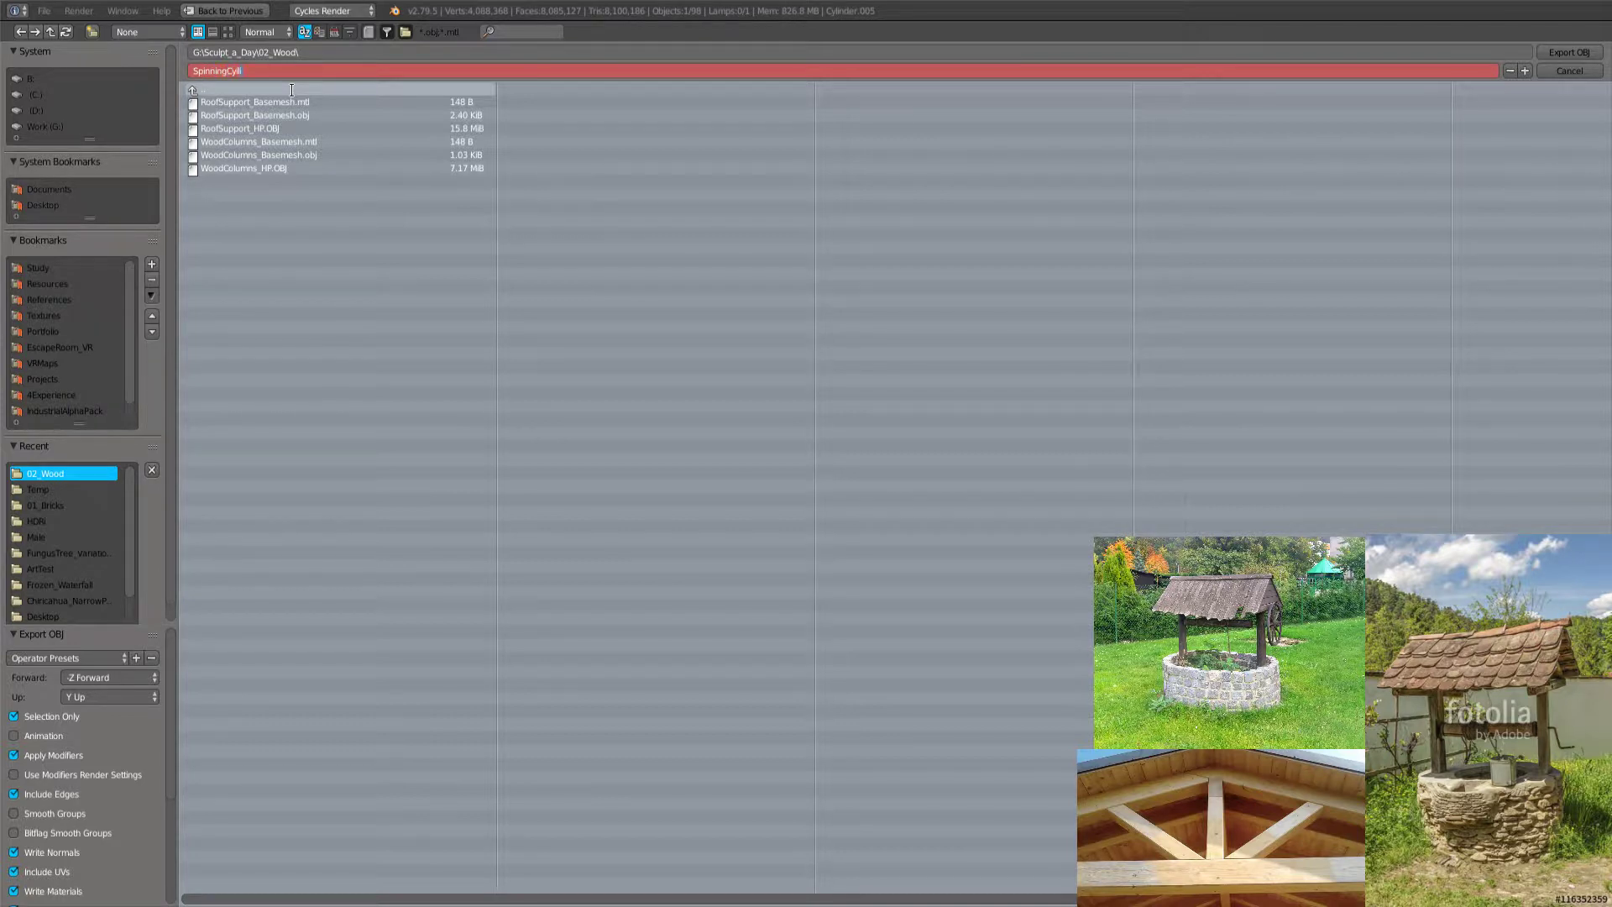
pyautogui.write('inder_Basemesh')
pyautogui.press('Return')
pyautogui.press('Return')
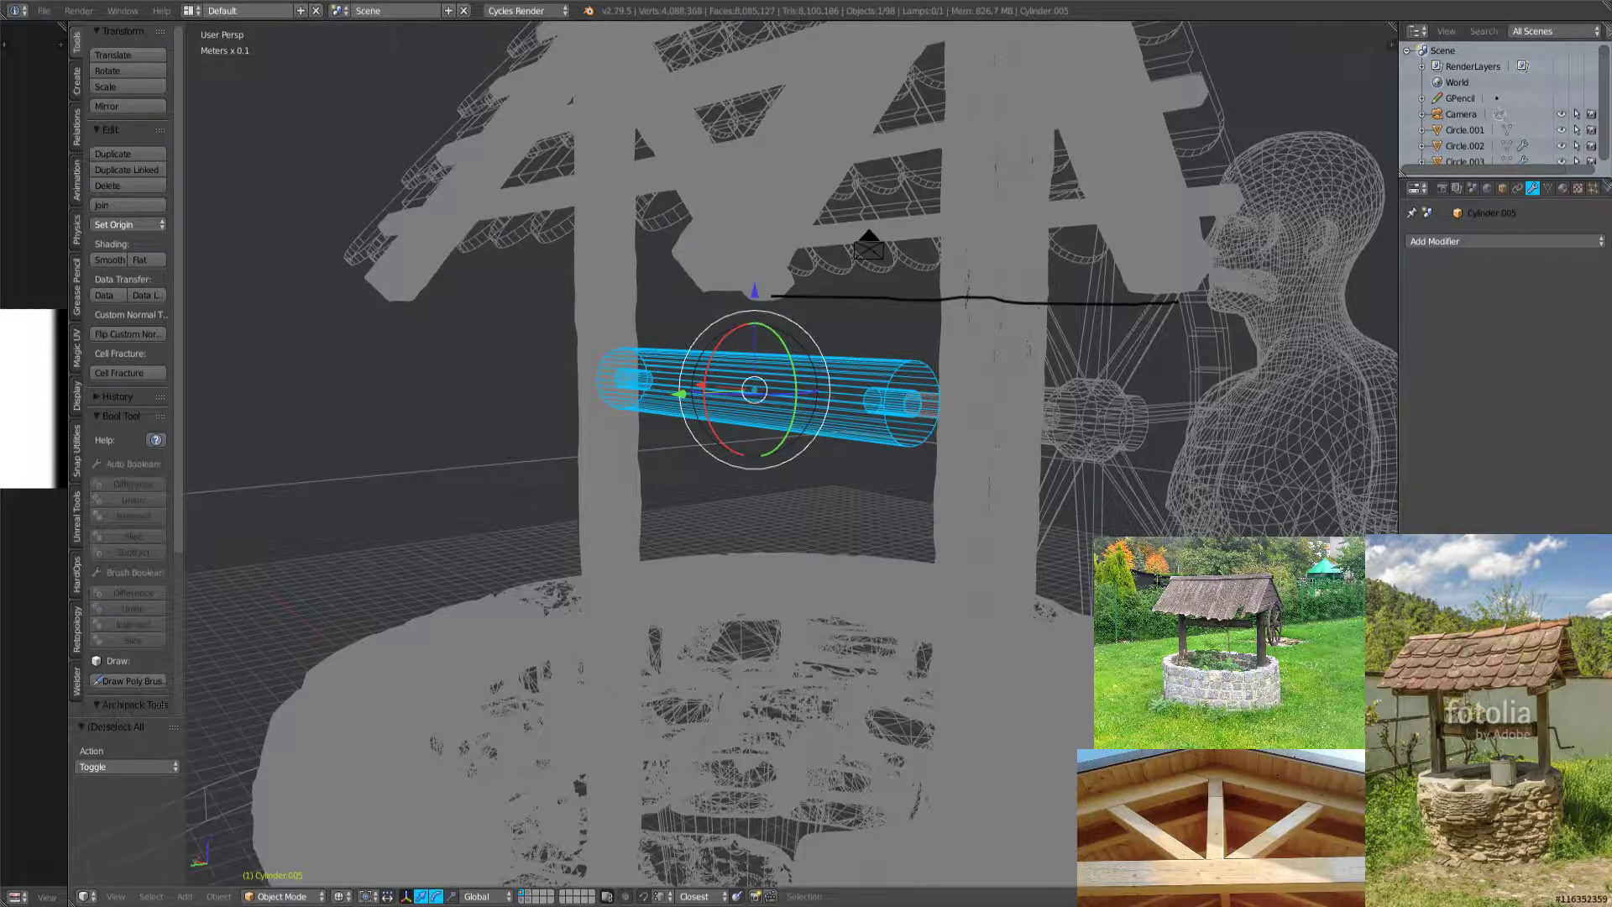
# Examine the whole well in solid shading from several sides, including the rope cylinder, wheel, bucket and tiled roof.
pyautogui.press('z')
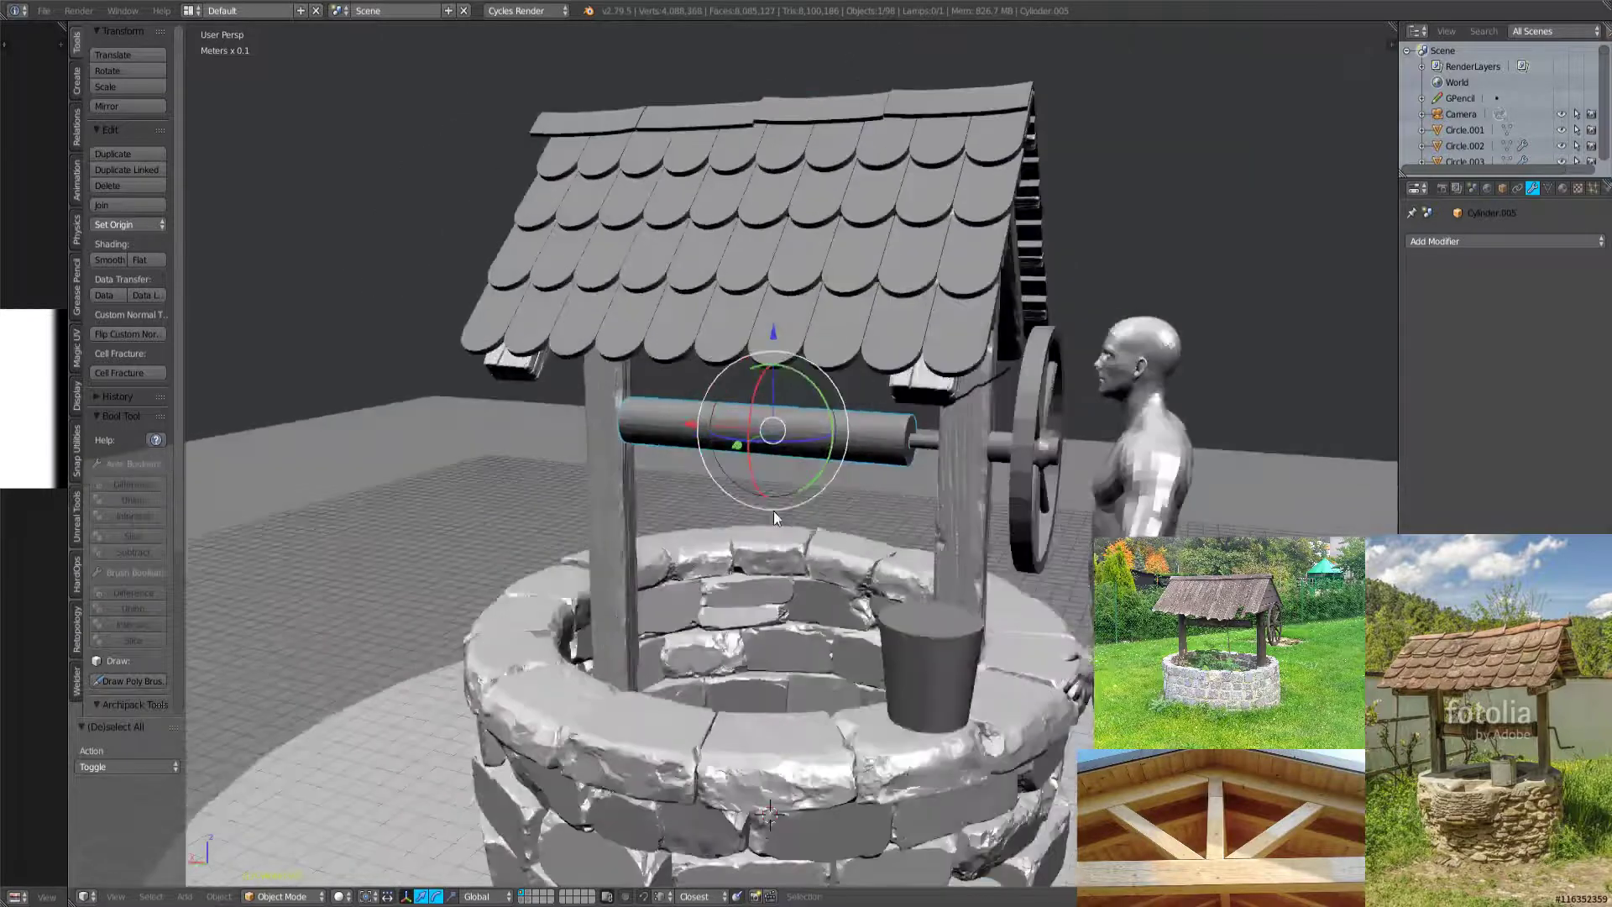
pyautogui.press('a')
pyautogui.moveTo(925, 588); pyautogui.dragTo(773, 369, button='middle')
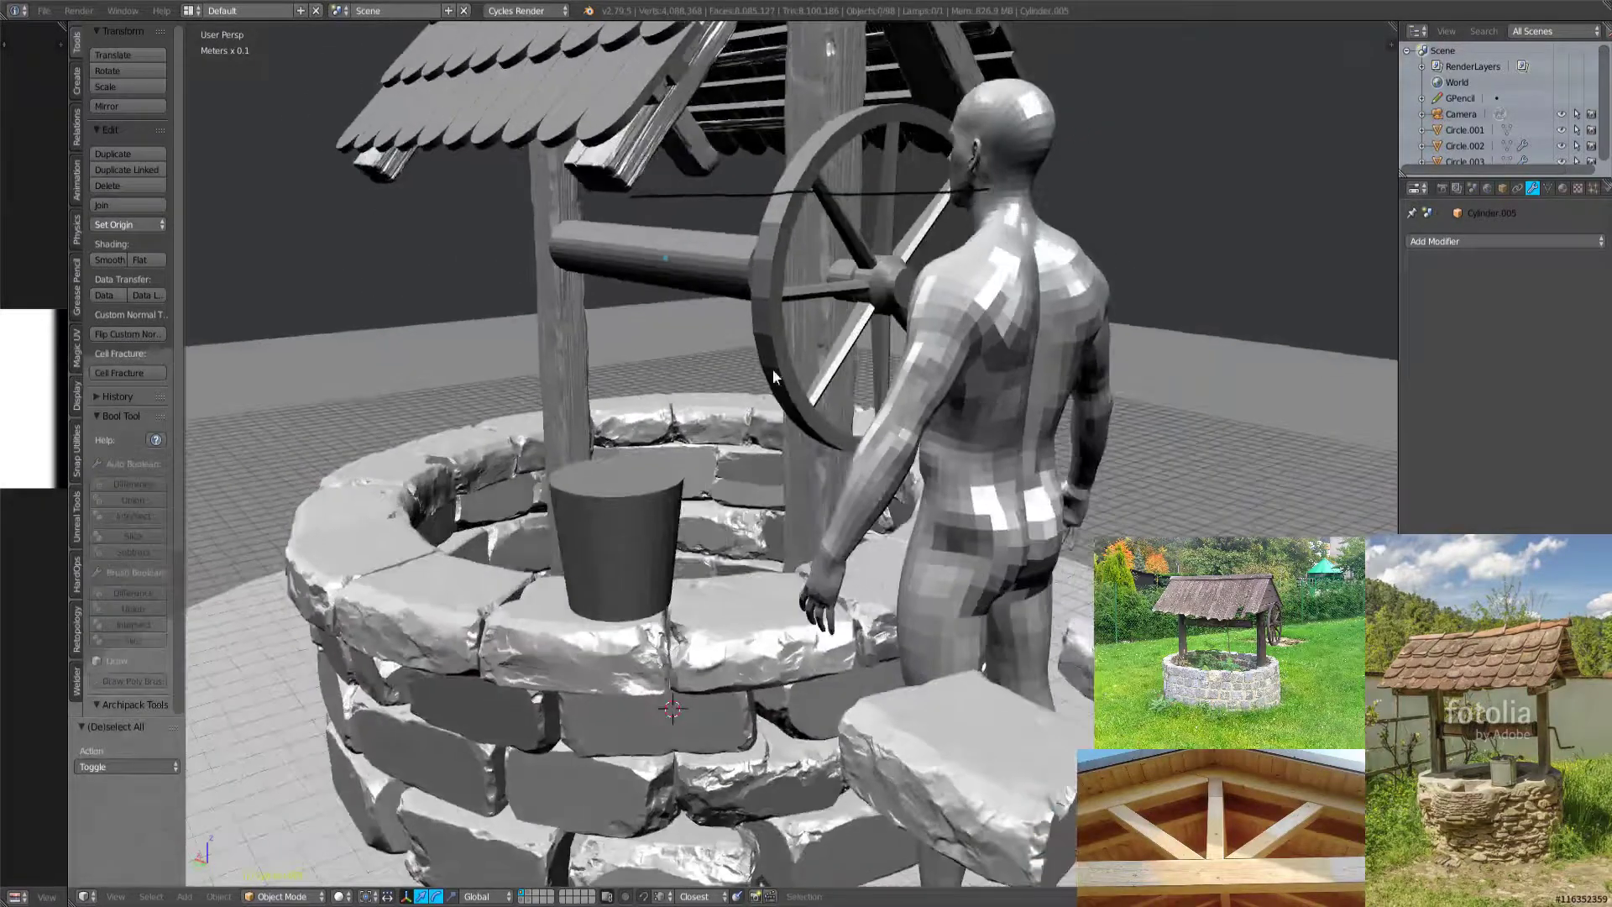
pyautogui.rightClick(799, 288)
pyautogui.press('z')
pyautogui.press('z')
pyautogui.rightClick(655, 531)
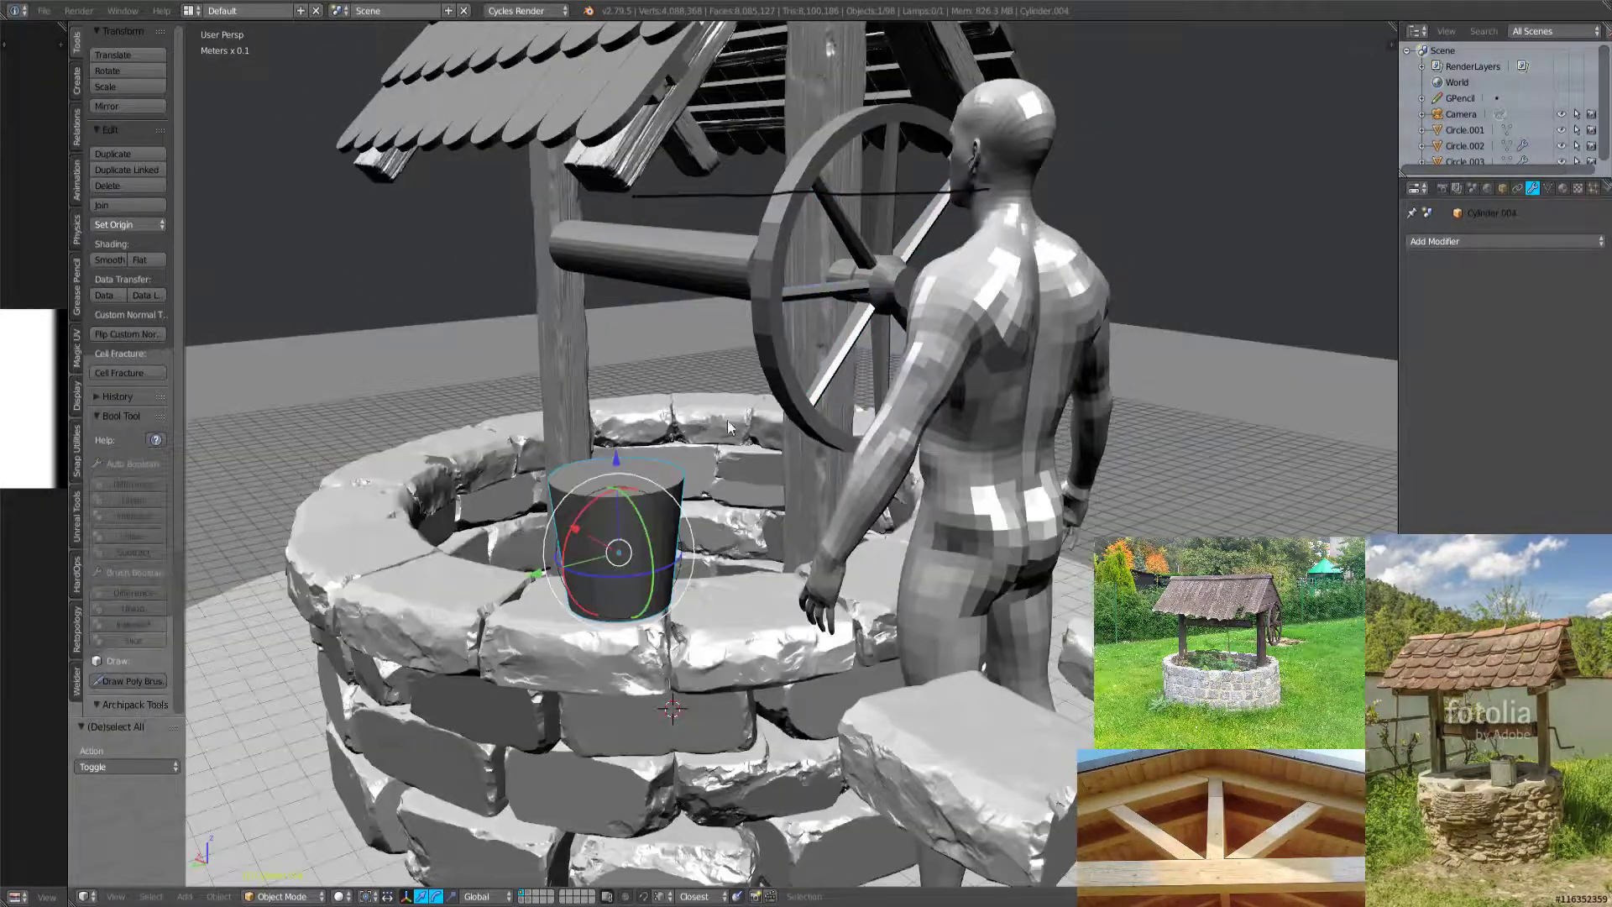
pyautogui.rightClick(817, 294)
pyautogui.moveTo(817, 294); pyautogui.dragTo(1075, 465, button='middle')
pyautogui.moveTo(889, 502); pyautogui.dragTo(1218, 587, button='middle')
pyautogui.scroll(-3, 965, 556)
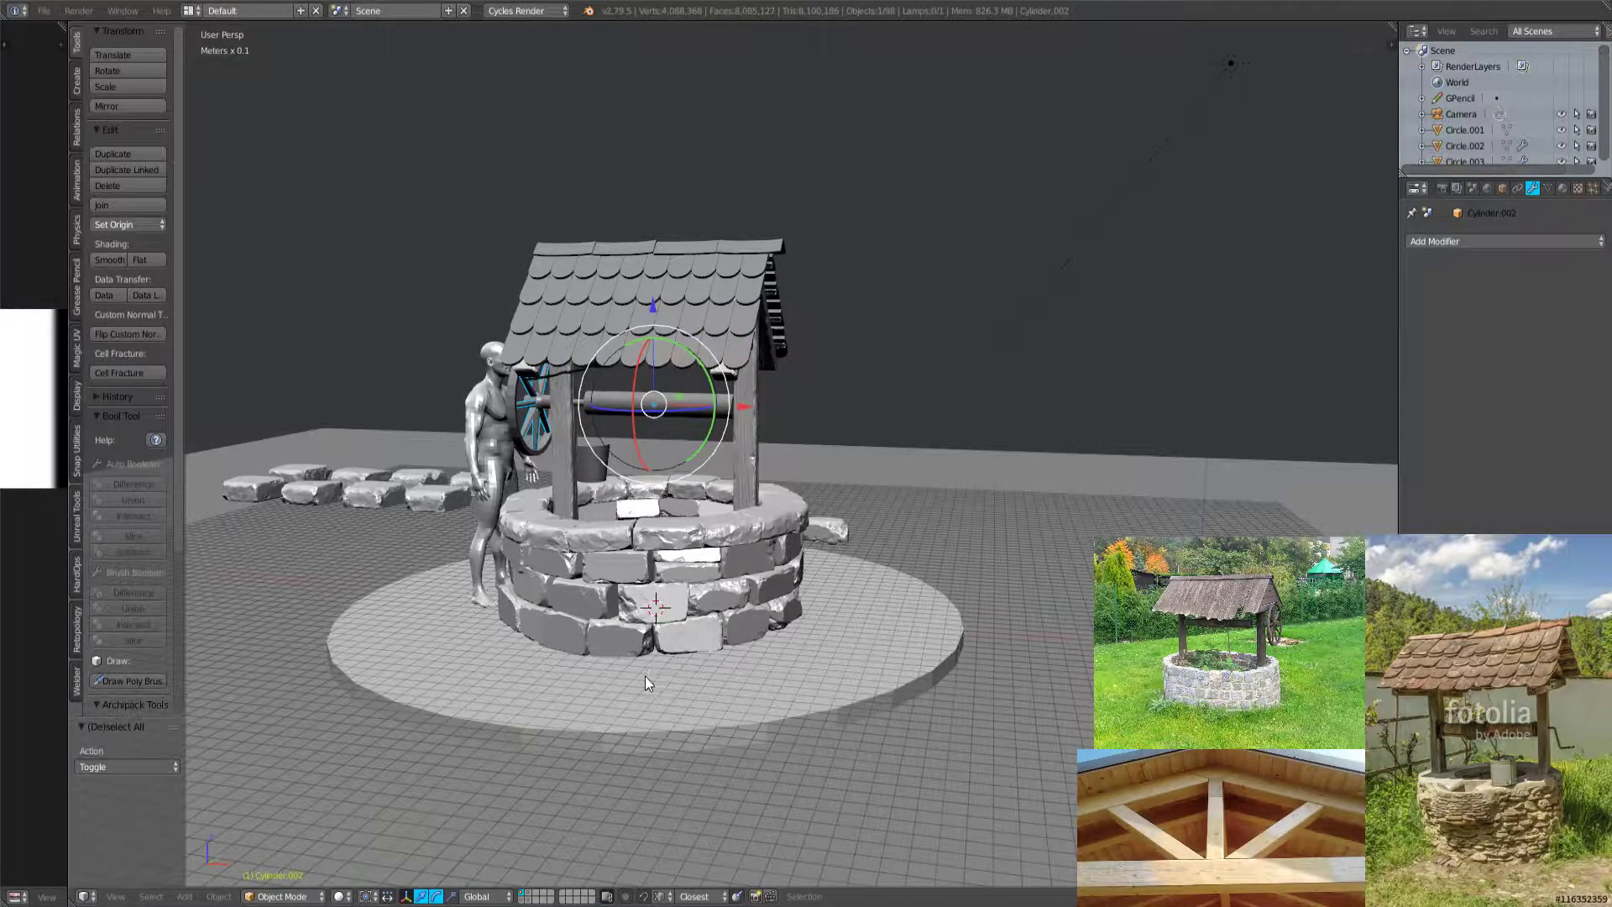
pyautogui.moveTo(494, 828); pyautogui.dragTo(457, 573, button='middle')
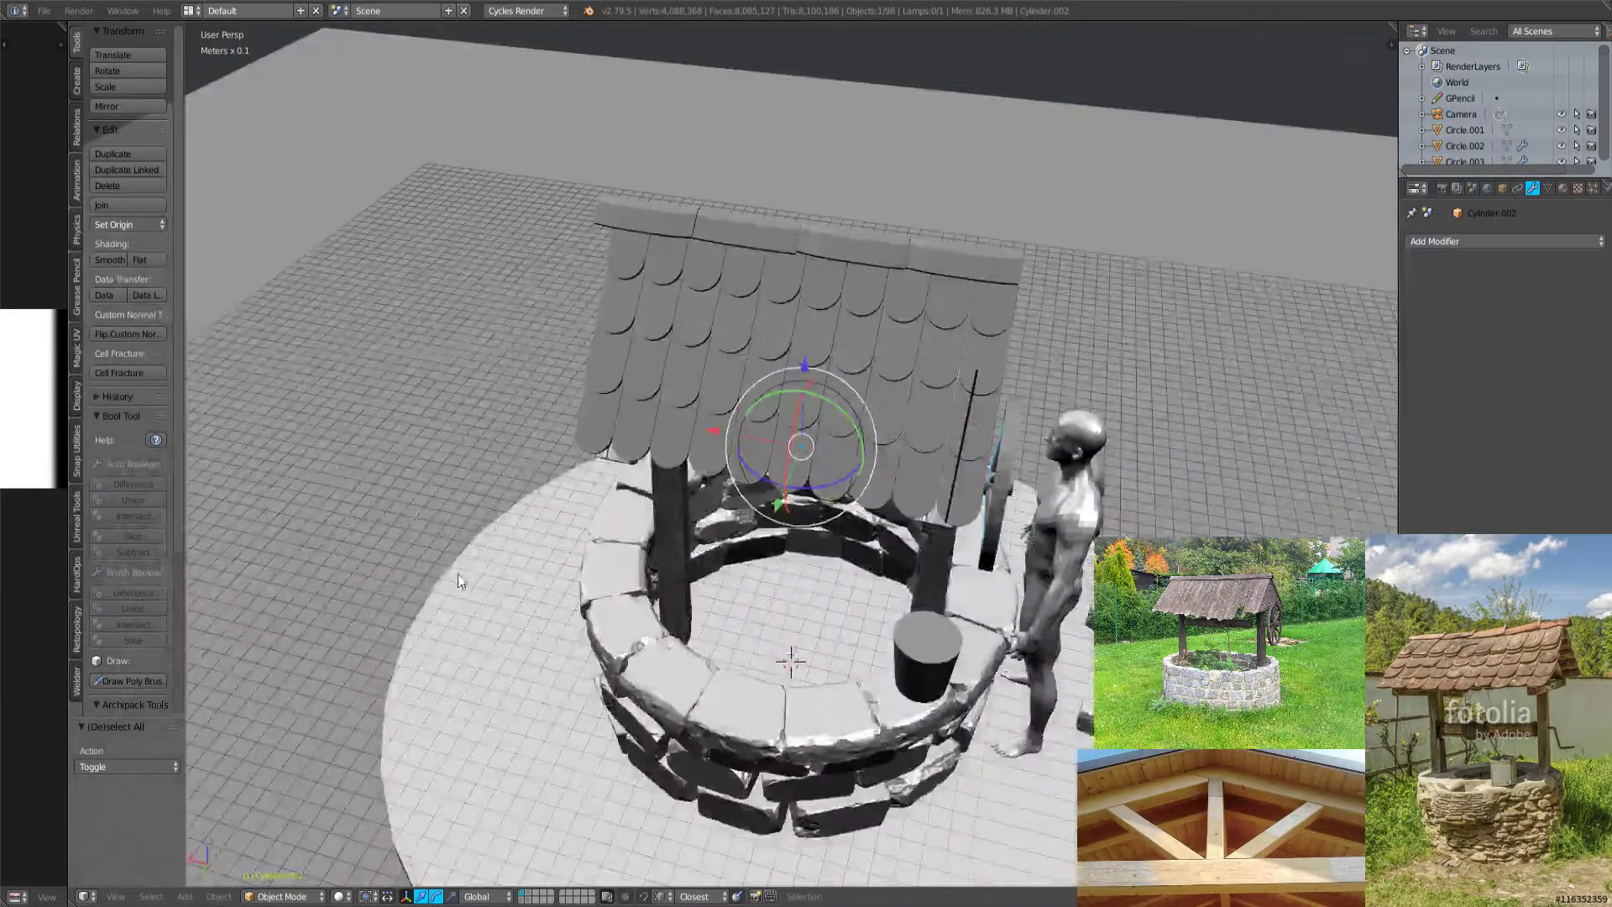
pyautogui.scroll(3, 671, 382)
# Shift the roof's ridge cap row about 4.4 cm in the negative X direction and stretch it slightly along X.
pyautogui.rightClick(922, 272)
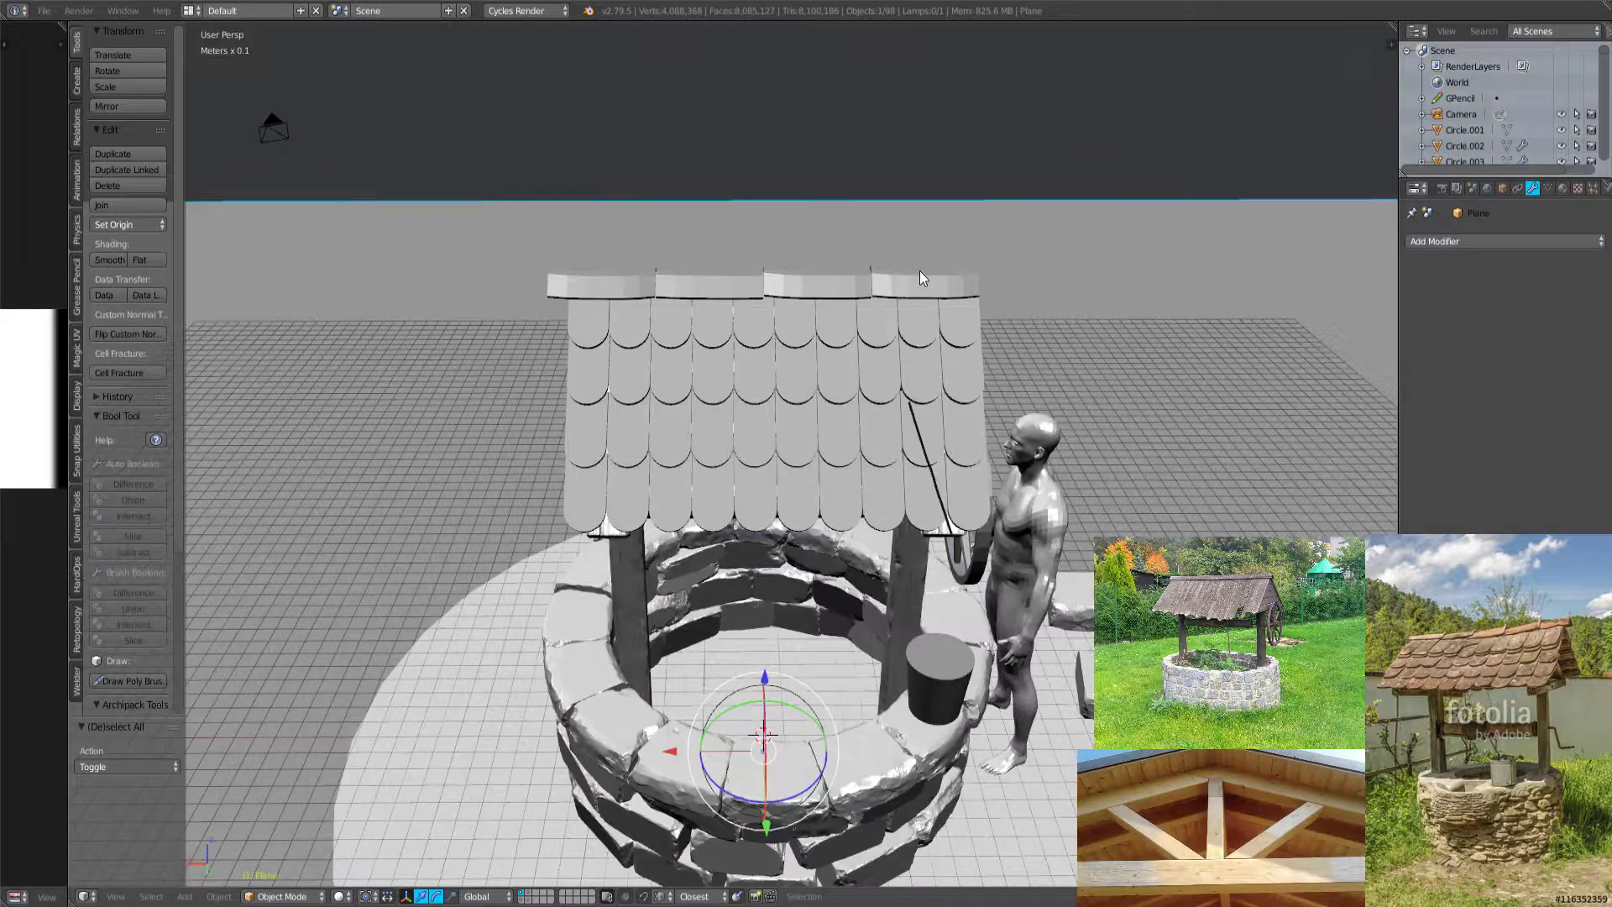
pyautogui.rightClick(788, 288)
pyautogui.press('g')
pyautogui.press('x')
pyautogui.click(938, 334)
pyautogui.press('KP_8')
pyautogui.press('s')
pyautogui.press('x')
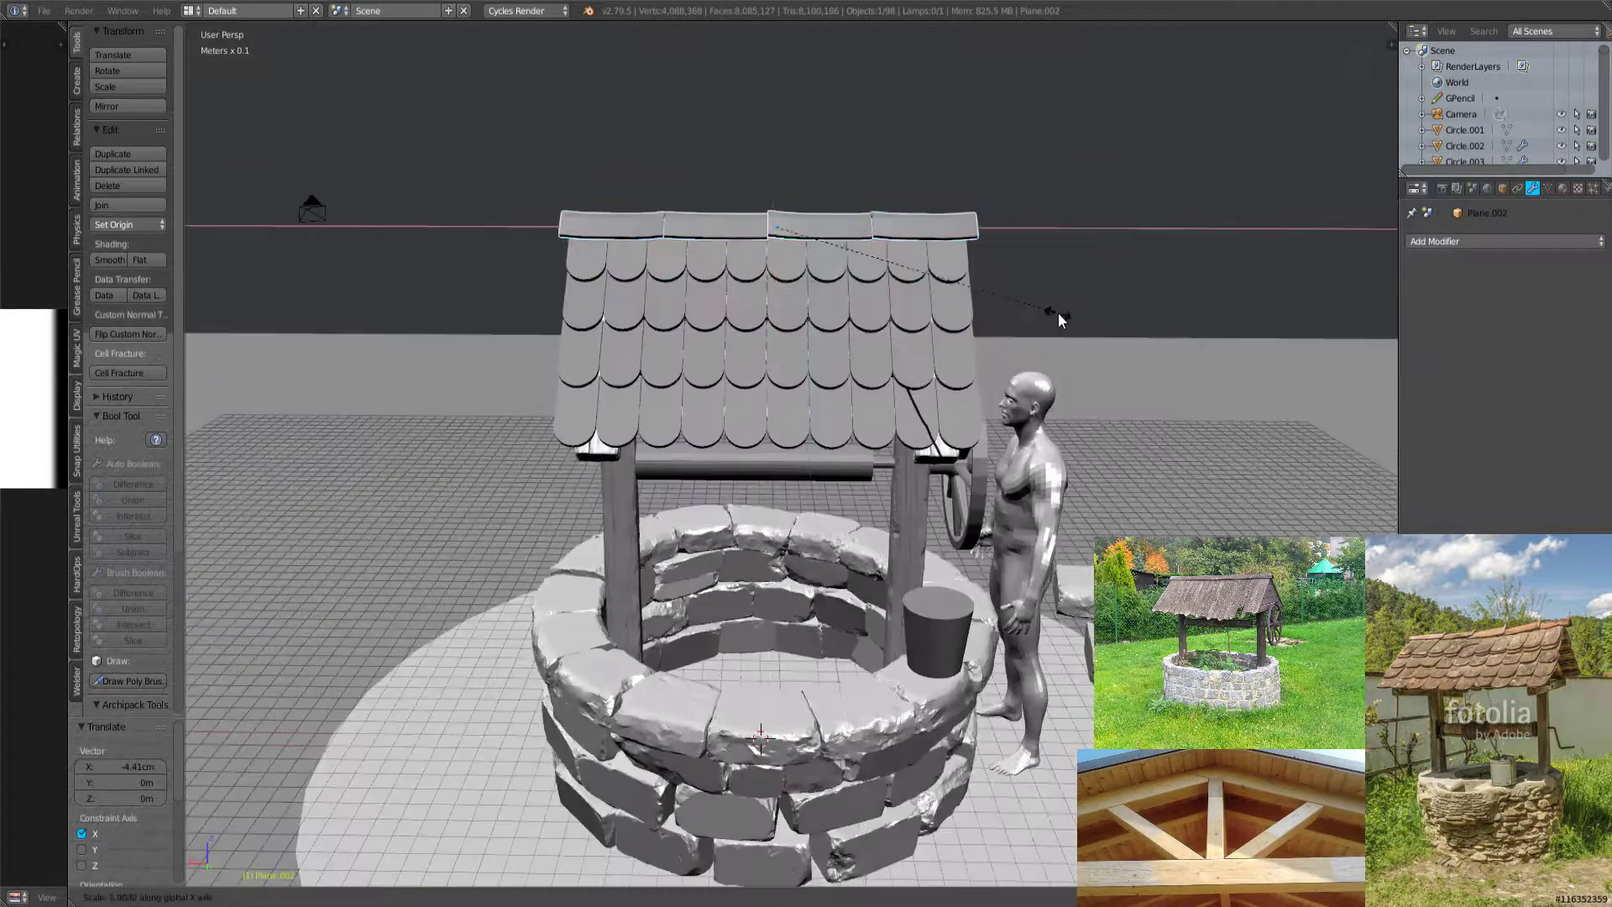
pyautogui.click(1055, 316)
# Deselect everything and save the well scene over the existing file.
pyautogui.moveTo(1007, 324); pyautogui.dragTo(940, 449, button='middle')
pyautogui.press('a')
pyautogui.hotkey('ctrl', 's')
pyautogui.click(1044, 329)
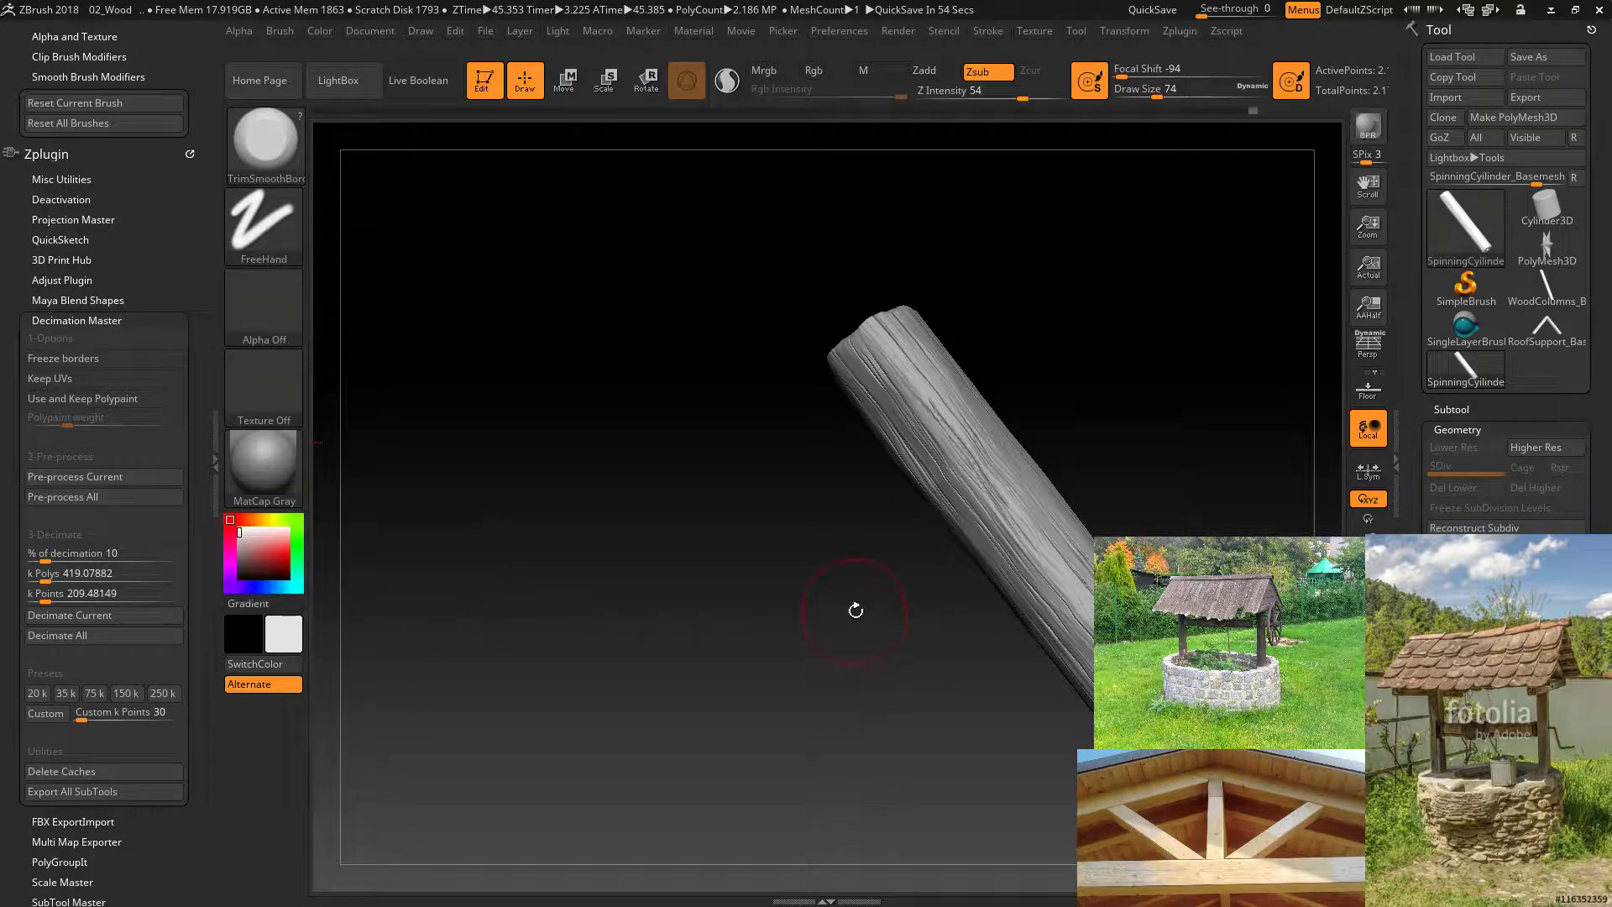
# Switch to ZBrush, check the sculpted wooden cylinder from several angles and decimate it to 10% with Decimation Master.
pyautogui.moveTo(832, 614)
pyautogui.mouseDown()
pyautogui.moveTo(884, 687)
pyautogui.moveTo(955, 685)
pyautogui.moveTo(945, 417)
pyautogui.mouseUp()
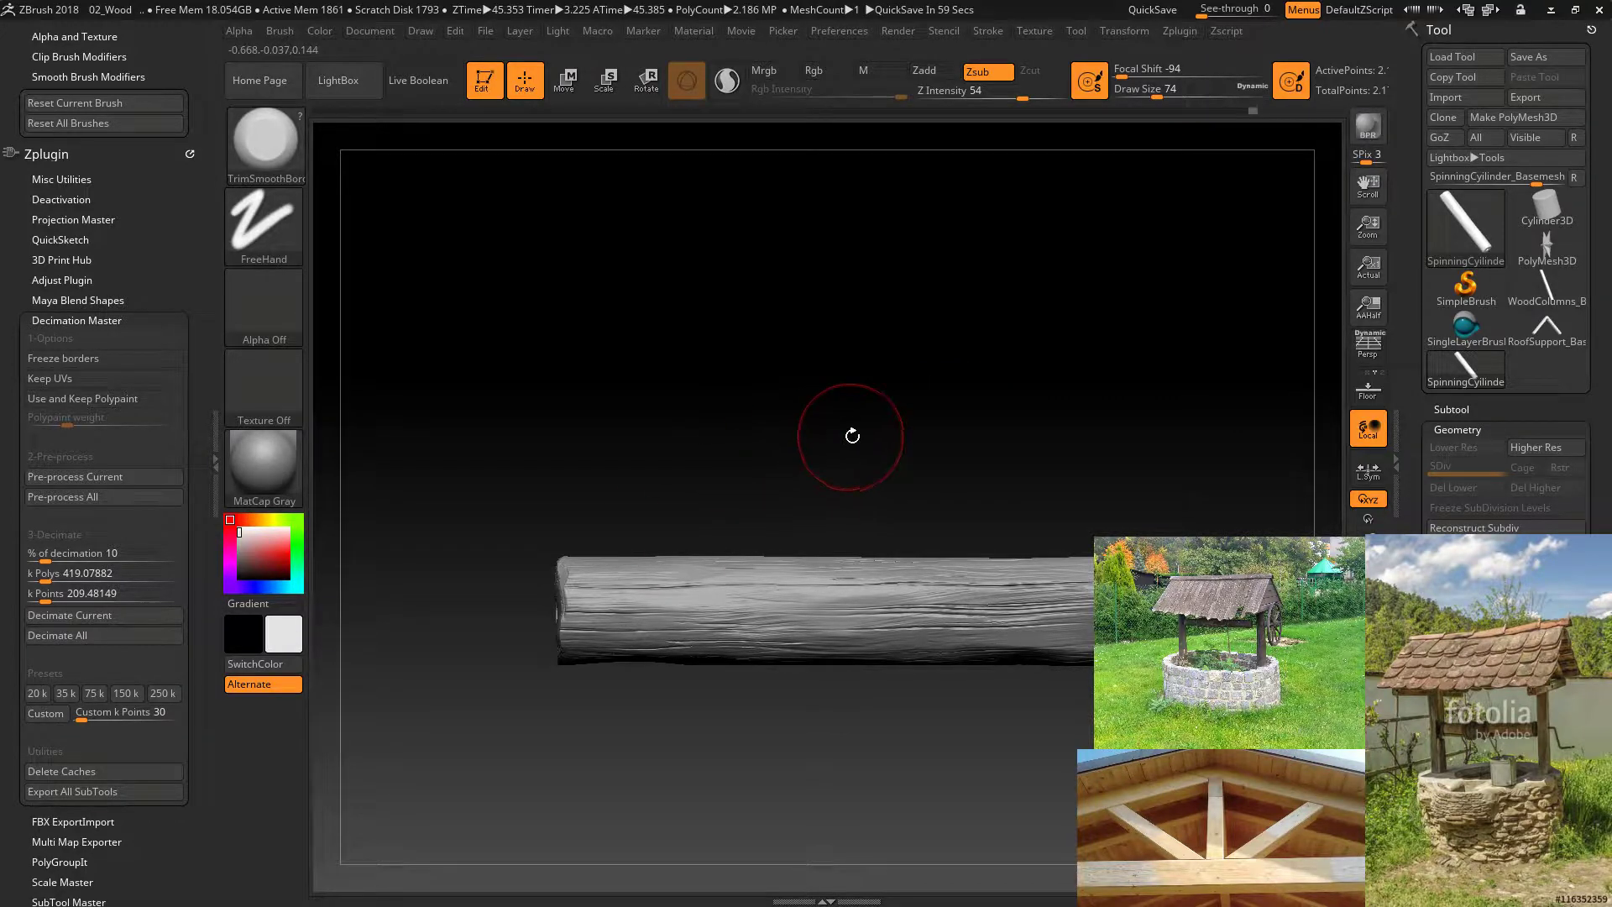
pyautogui.moveTo(848, 431); pyautogui.dragTo(945, 444)
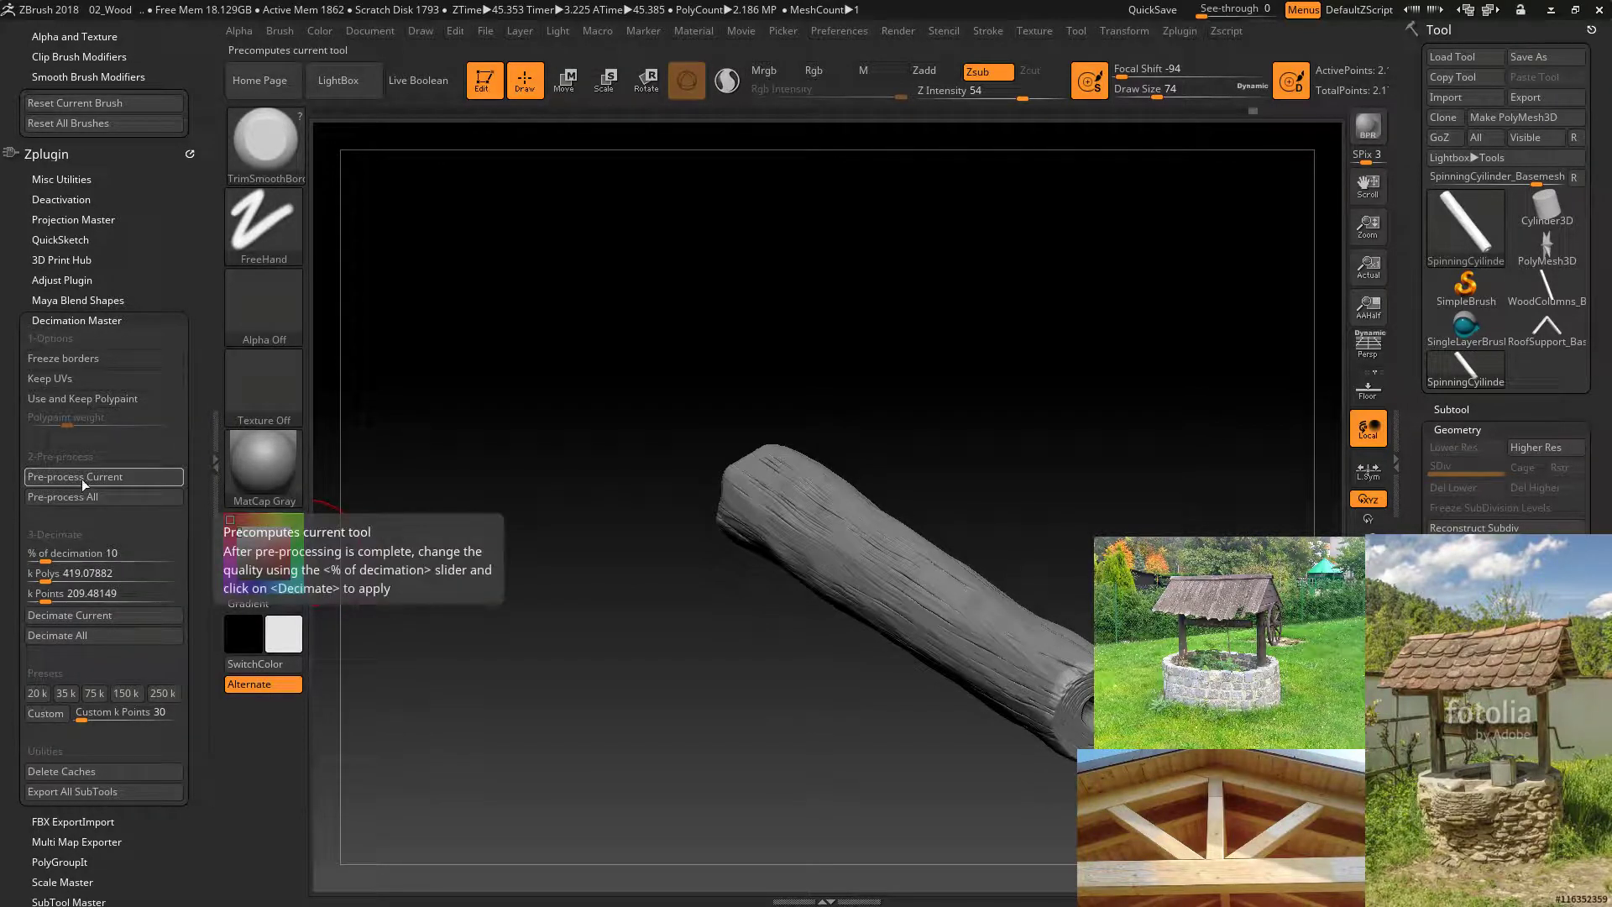
pyautogui.click(68, 554)
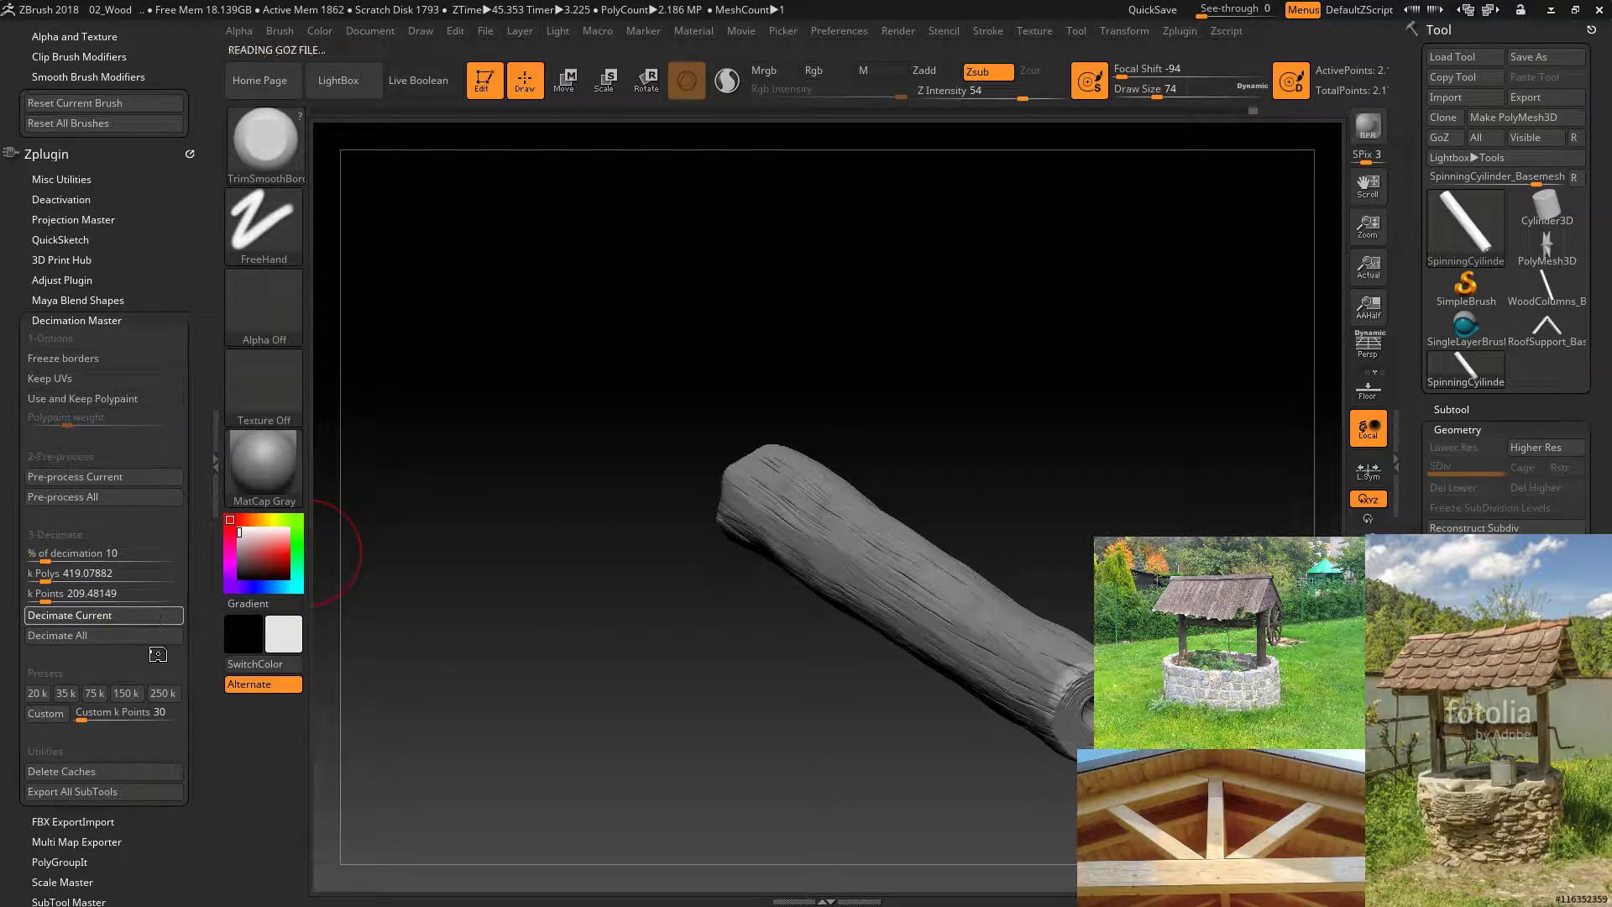
pyautogui.moveTo(1225, 450); pyautogui.dragTo(923, 470)
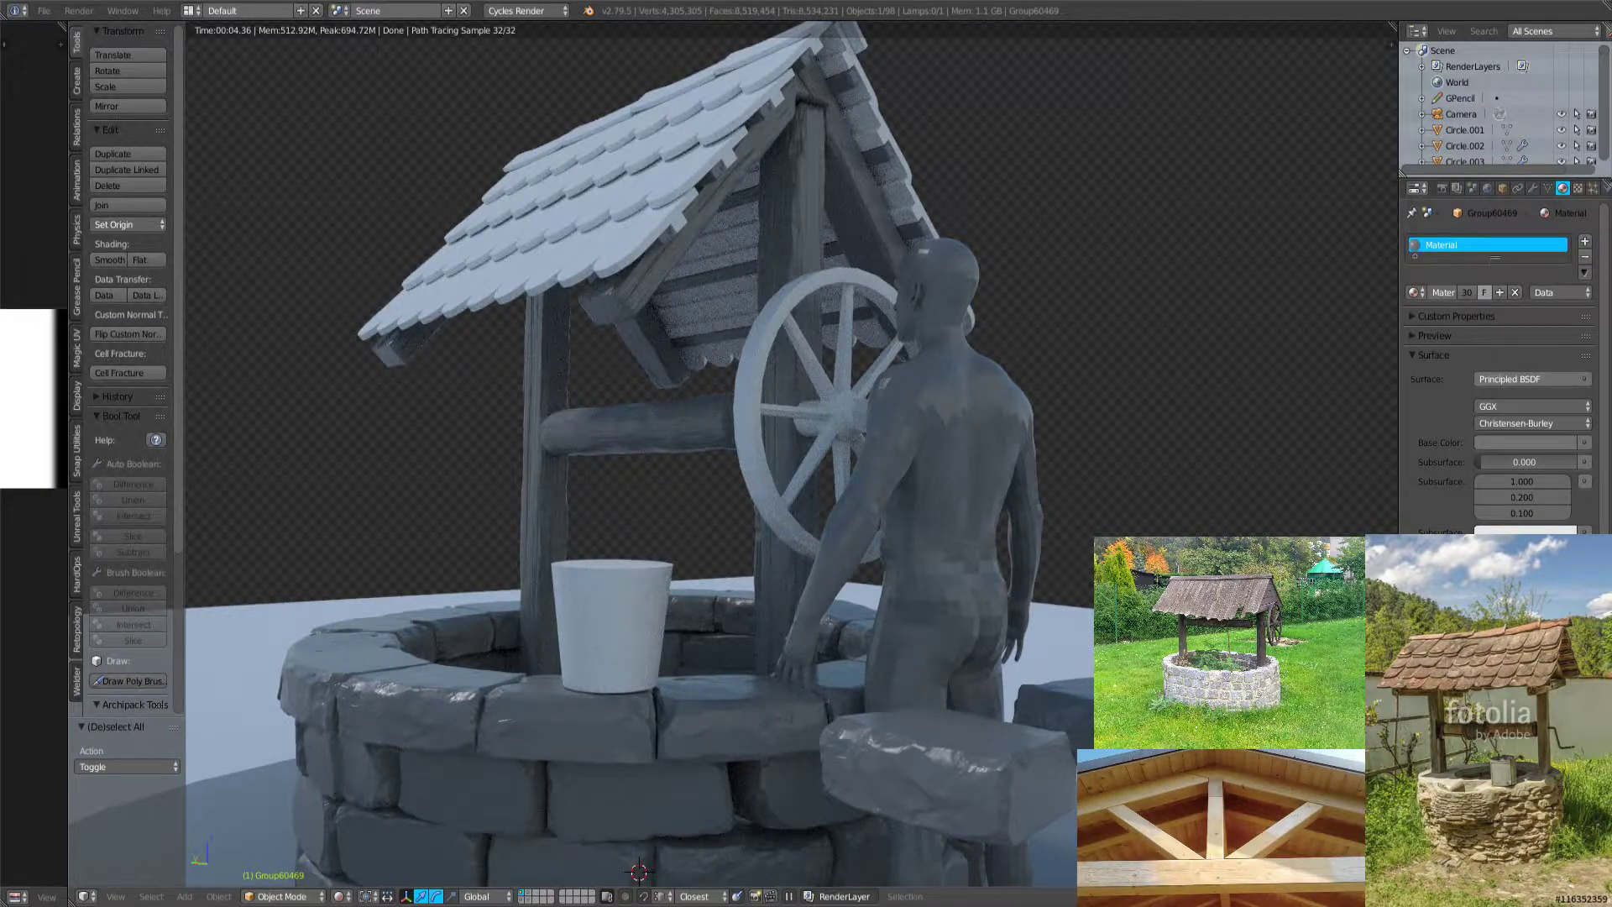
# Switch to Blender and examine the rendered preview of the whole well from the opposite side.
pyautogui.scroll(-4, 637, 470)
pyautogui.moveTo(336, 600); pyautogui.dragTo(840, 542, button='middle')
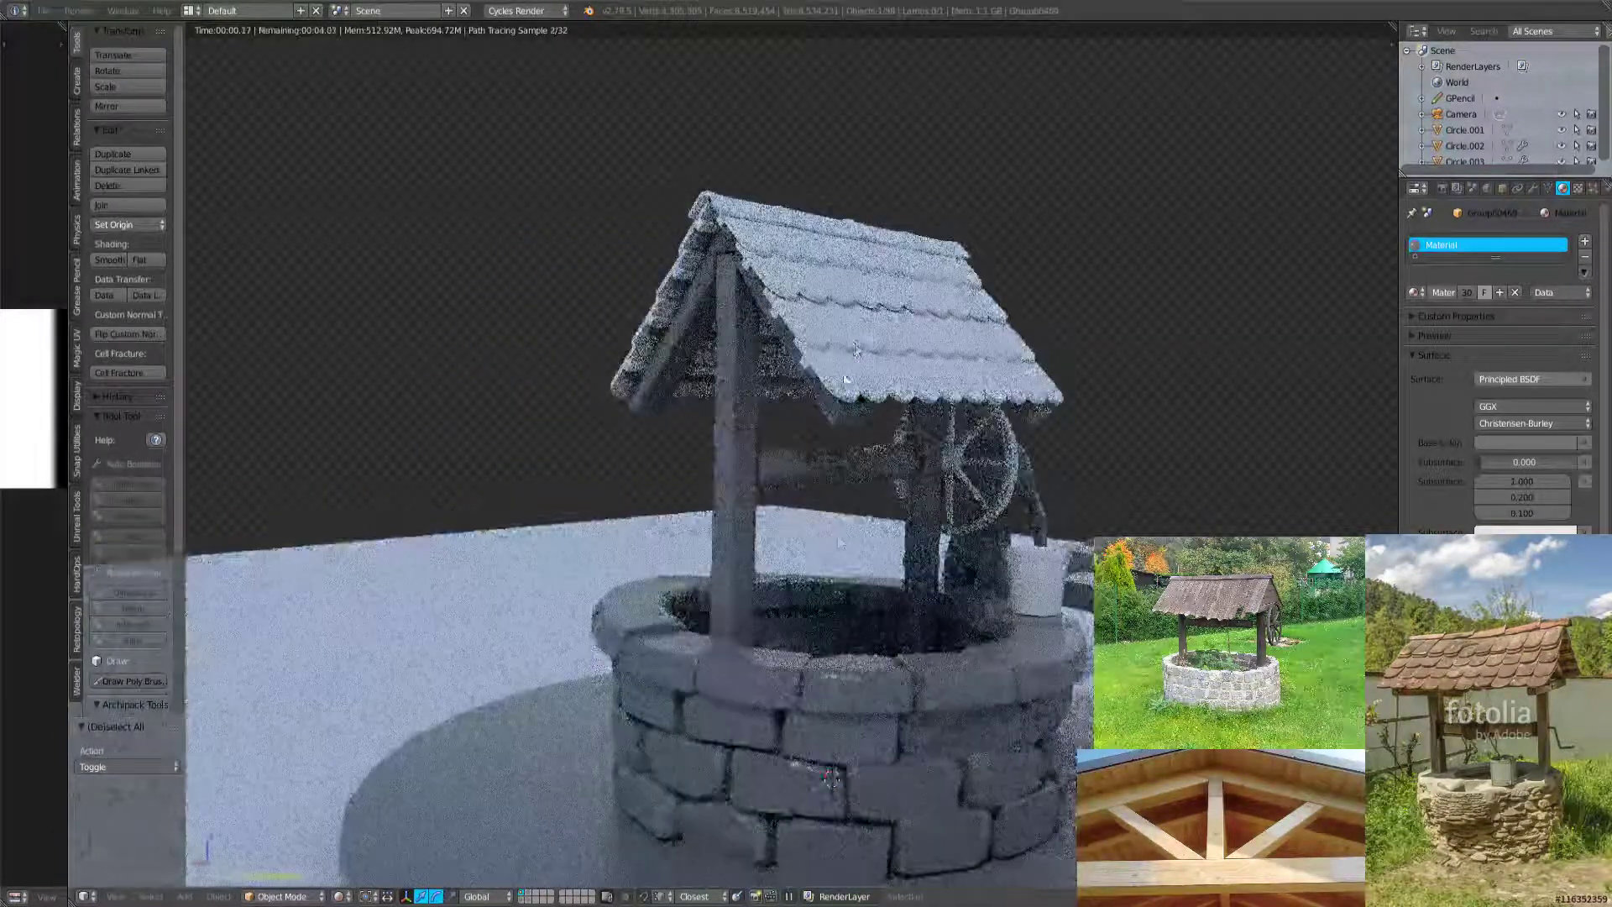